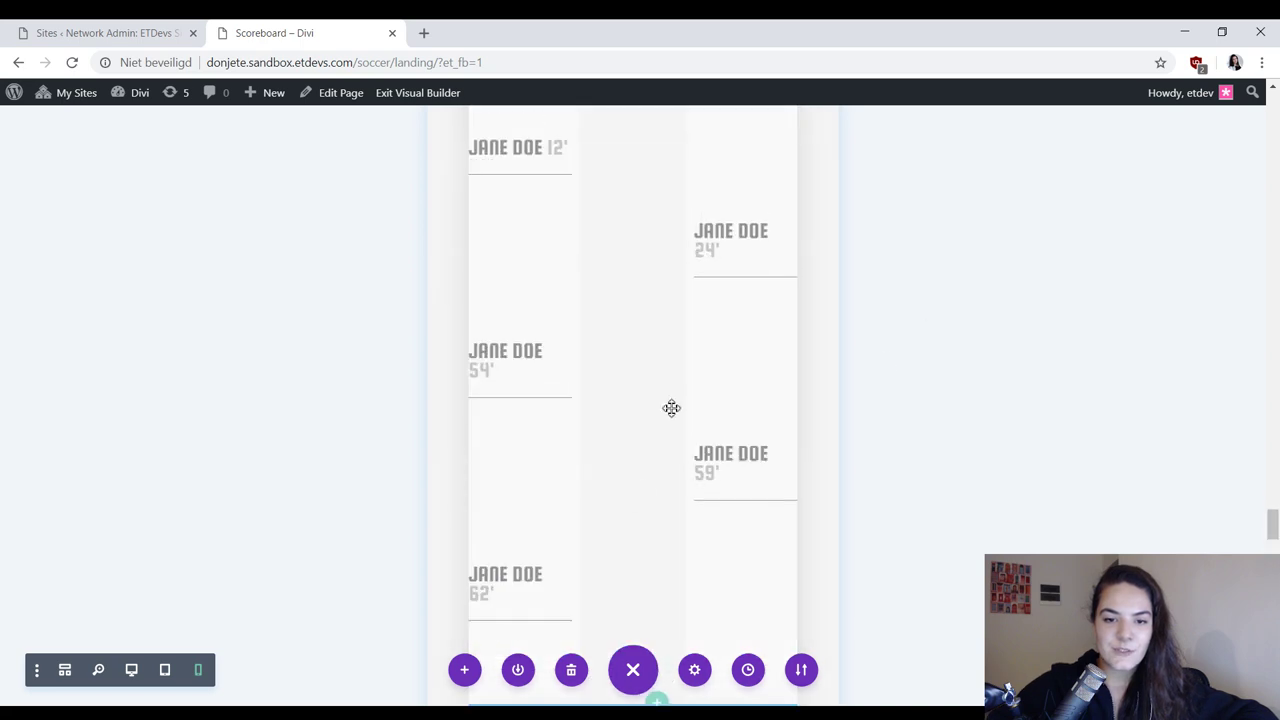
Step: Examine the finished scoreboard section in the phone preview, from the match score to the goal list, and return to the desktop view
scroll(671, 409, up, 6)
scroll(763, 429, up, 5)
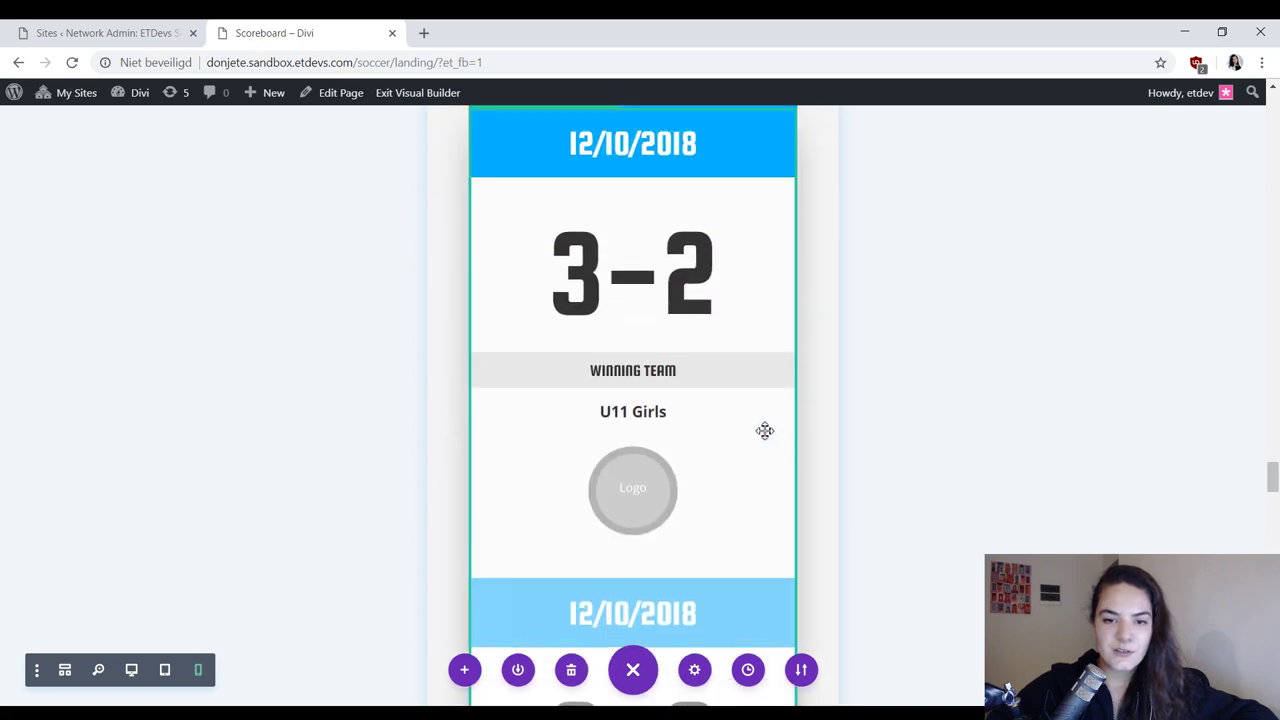
scroll(566, 497, down, 3)
scroll(683, 427, down, 3)
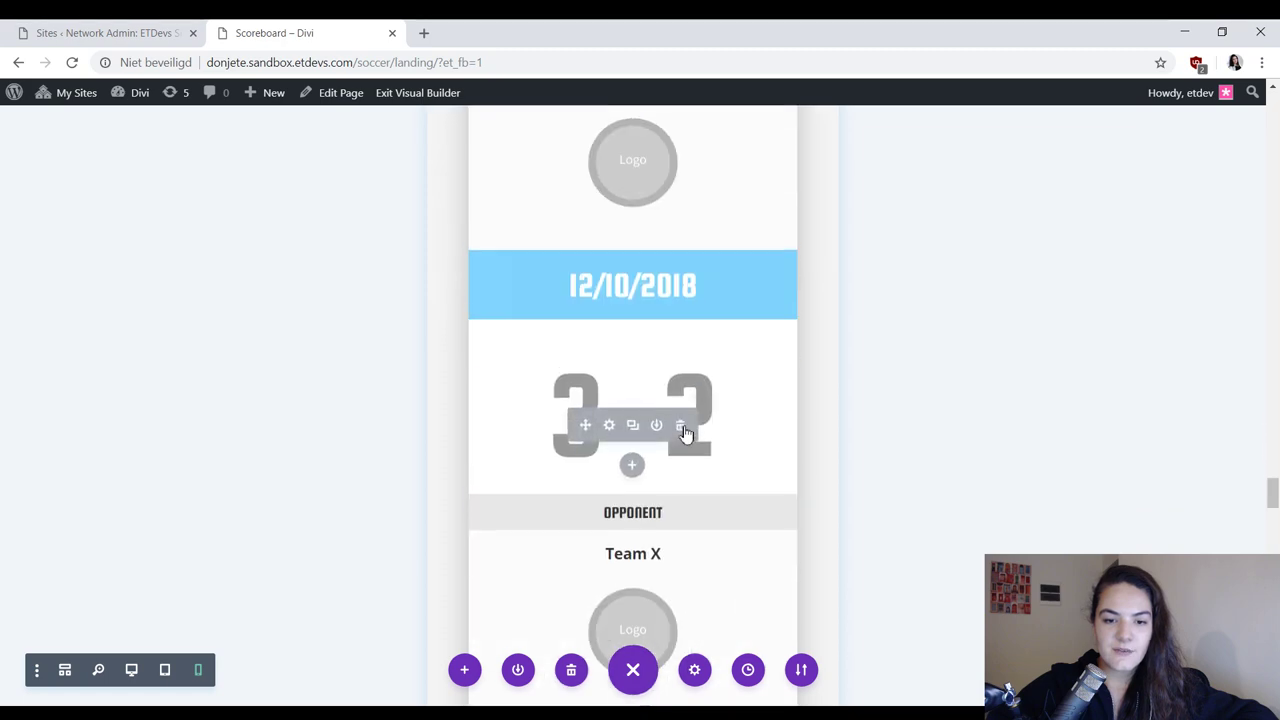
scroll(571, 551, up, 3)
scroll(546, 286, down, 5)
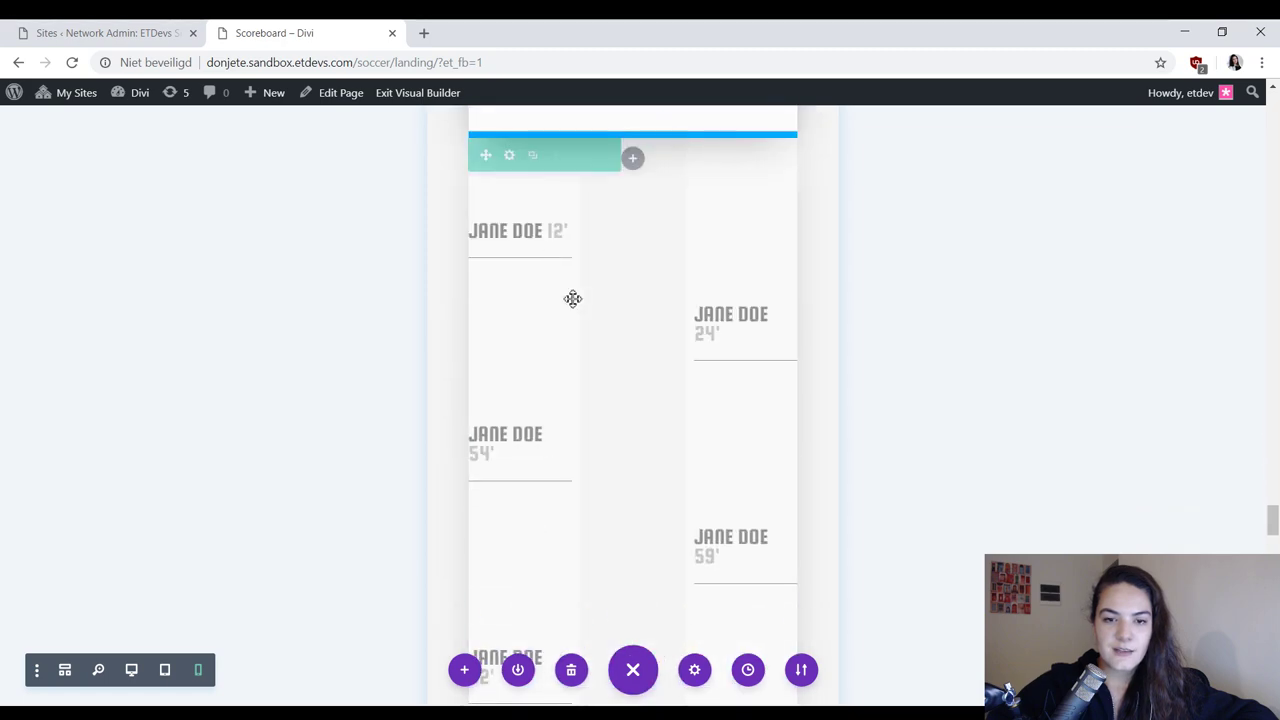
scroll(571, 297, up, 6)
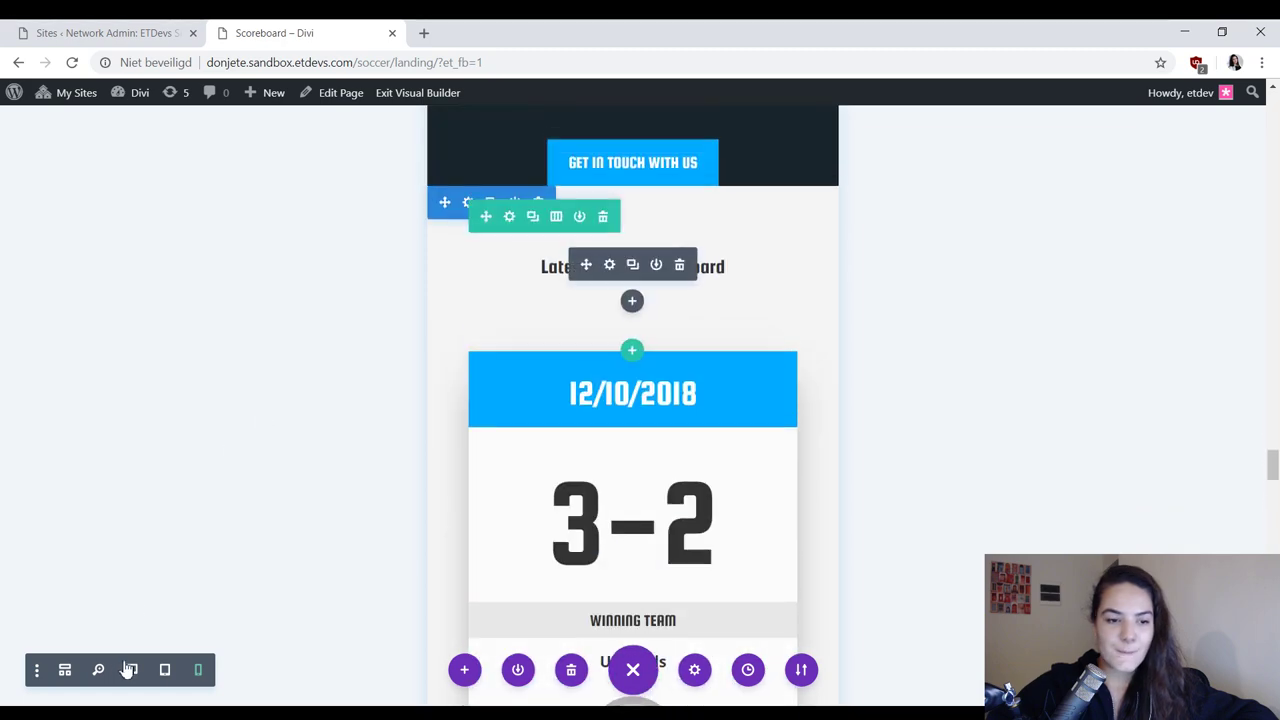
click(128, 669)
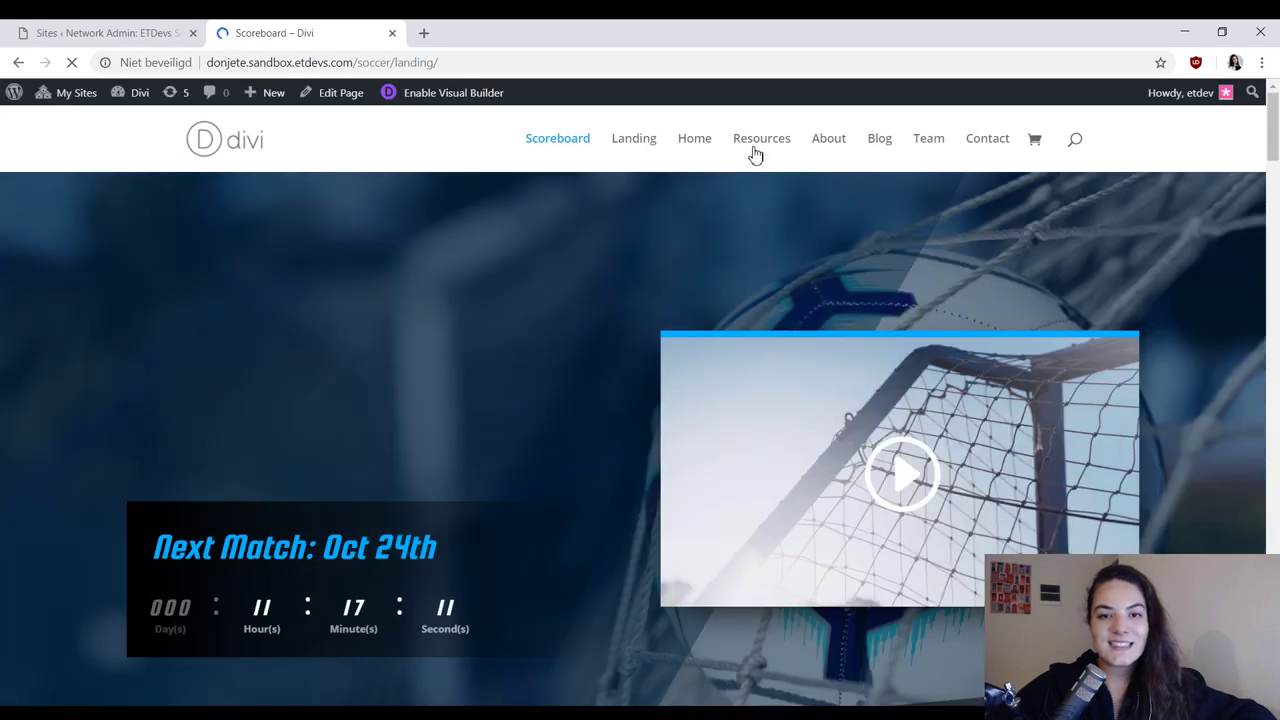
Step: Open the site's Landing page and enable the Visual Builder on it
click(630, 140)
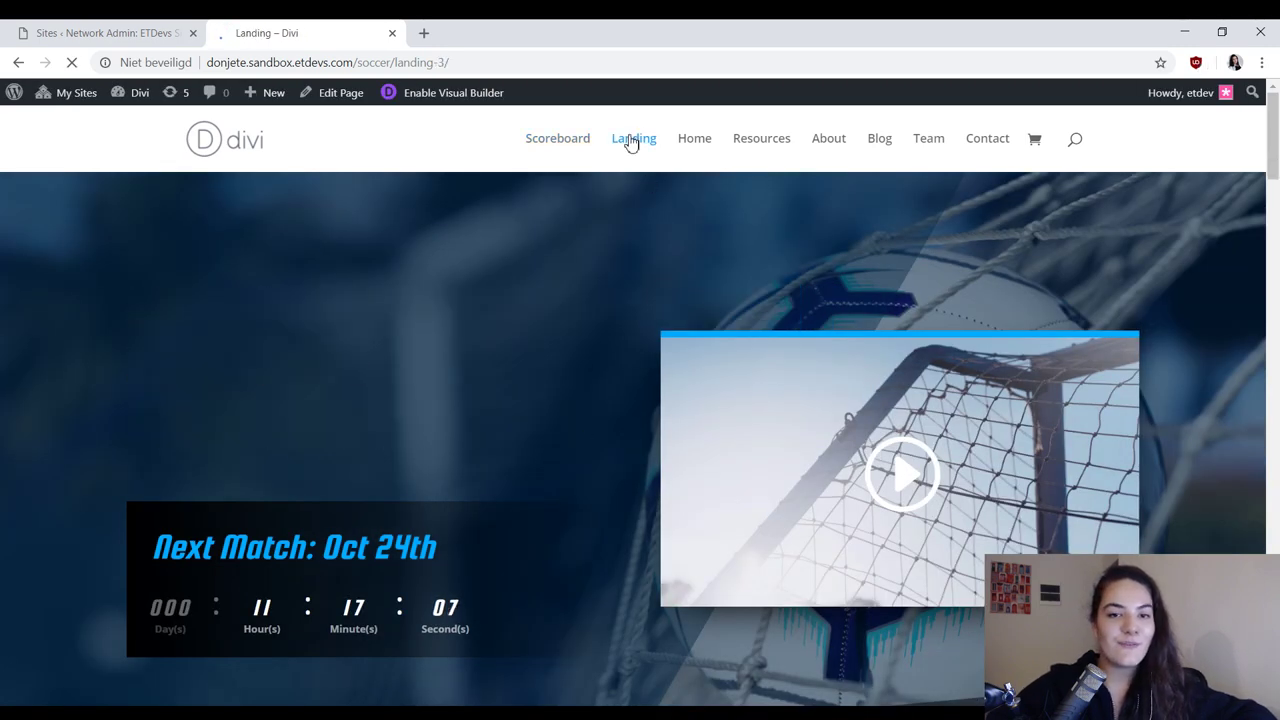
scroll(580, 221, down, 1)
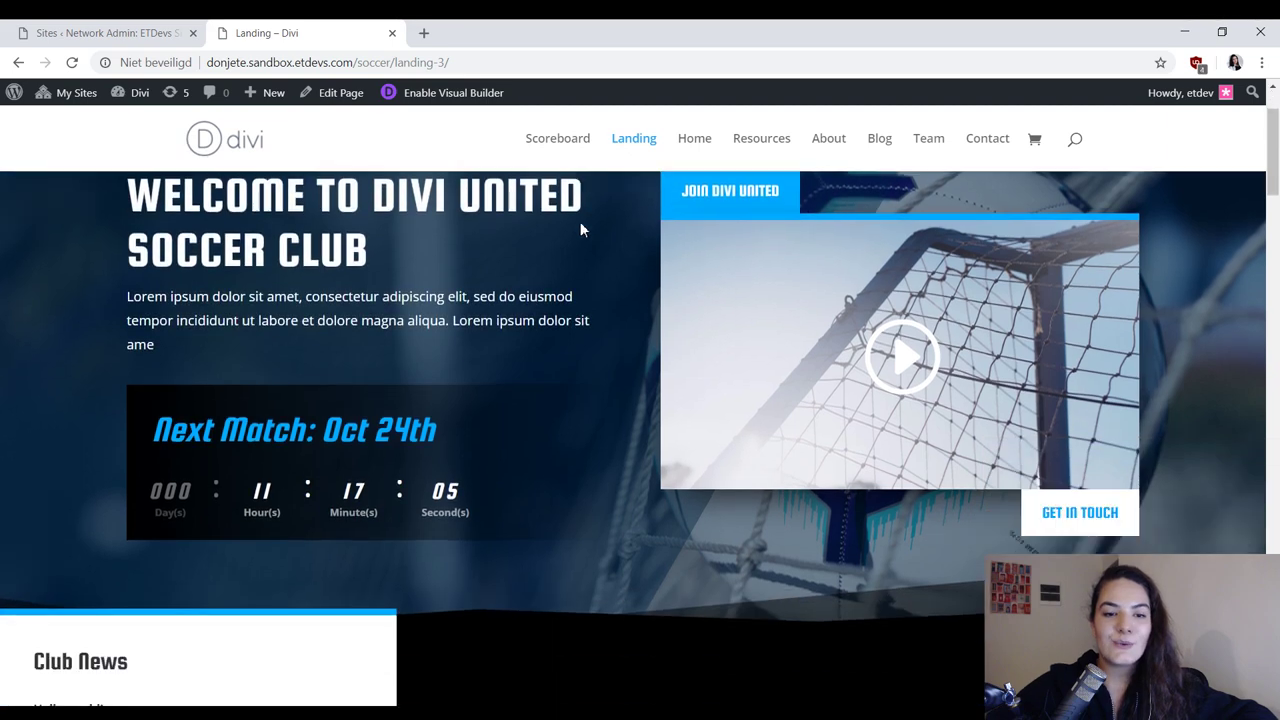
scroll(580, 229, up, 1)
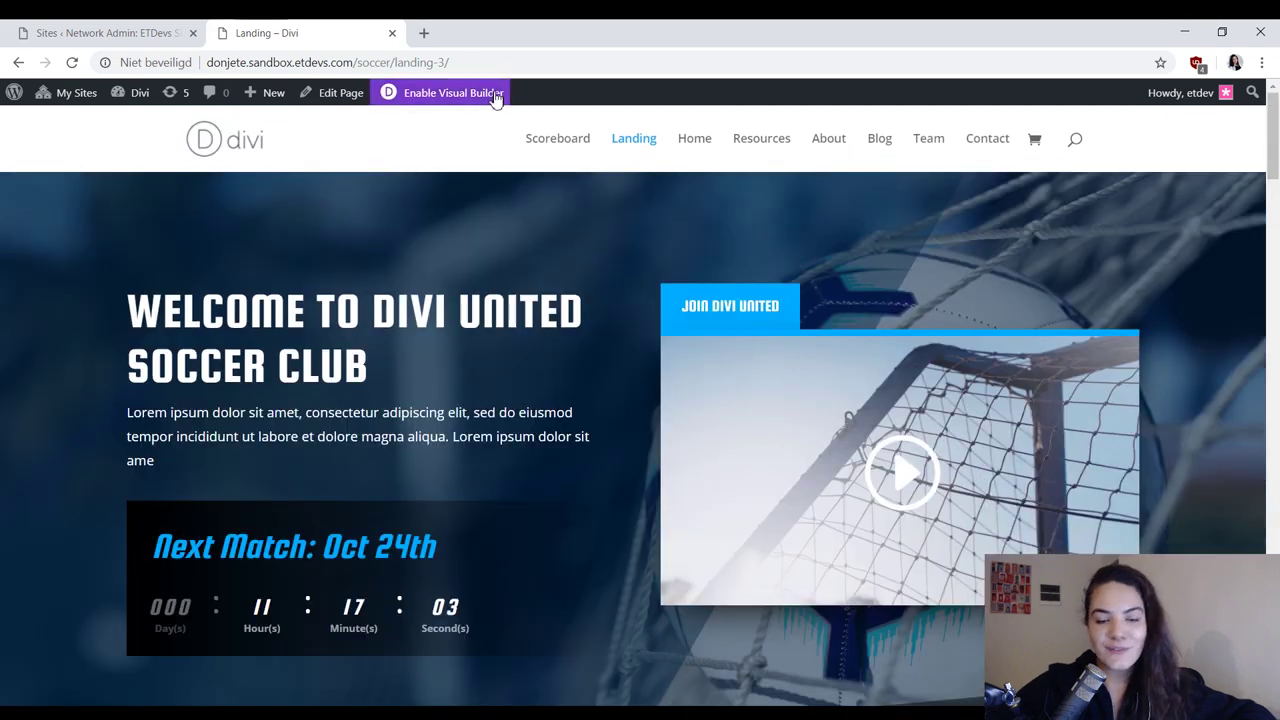
click(494, 94)
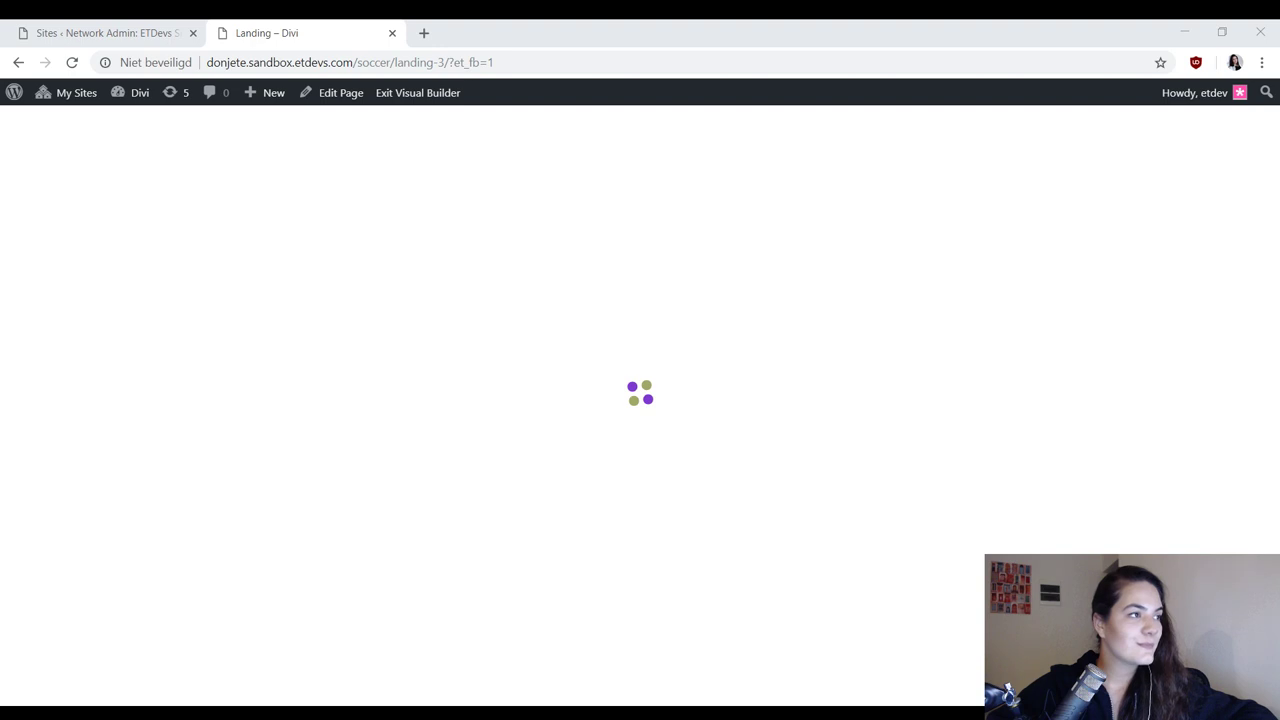
Step: Insert a regular section between the "Get in touch with us" section and the Club Sponsors section, leaving it without a row
scroll(785, 421, down, 3)
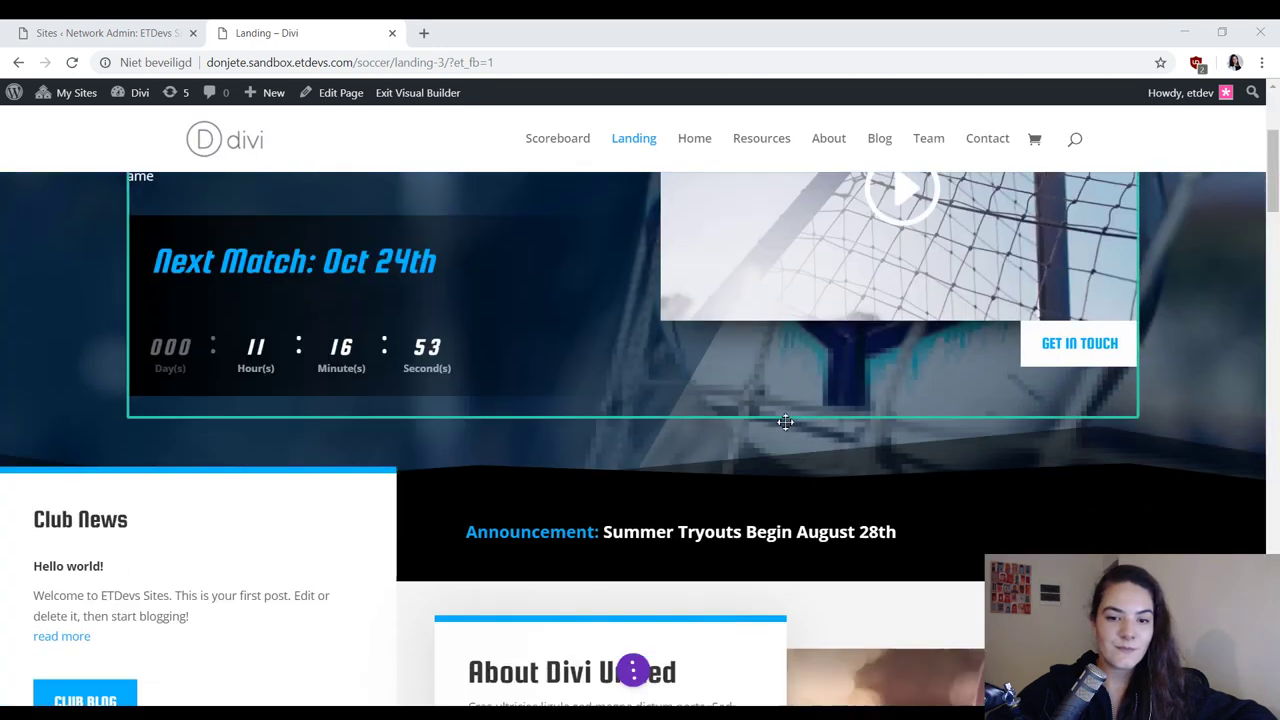
scroll(785, 421, down, 15)
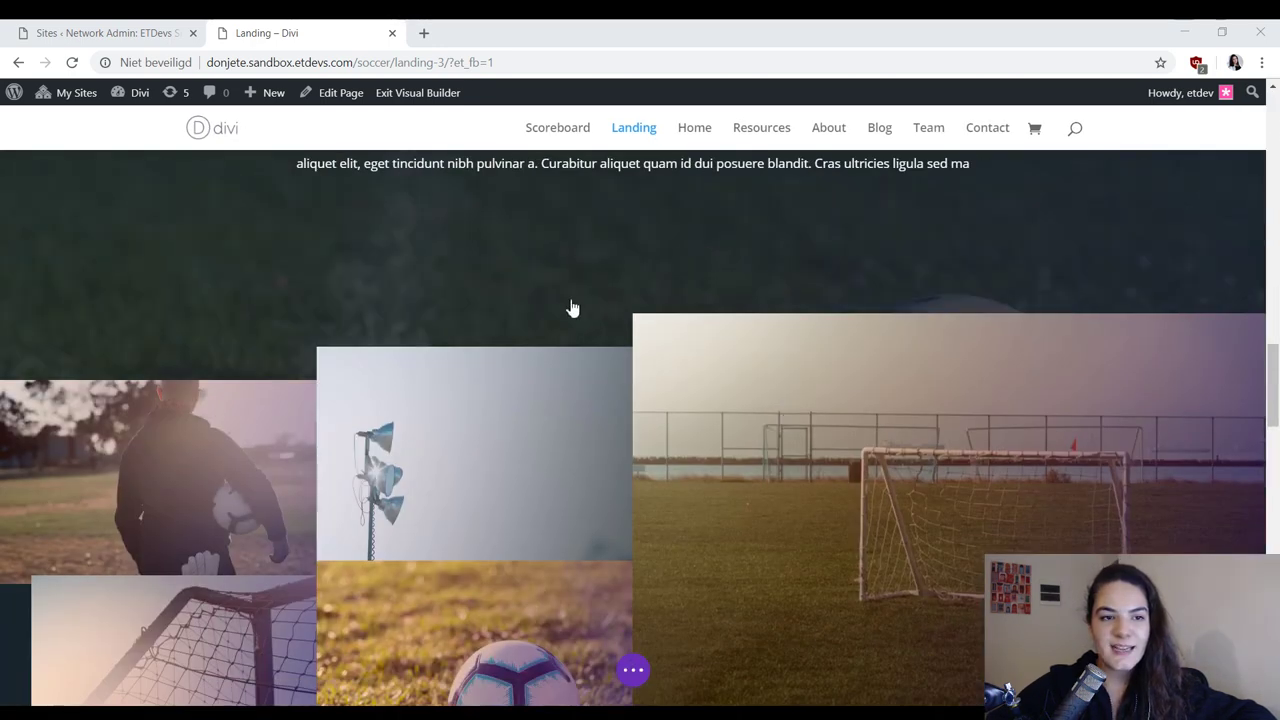
scroll(715, 378, down, 10)
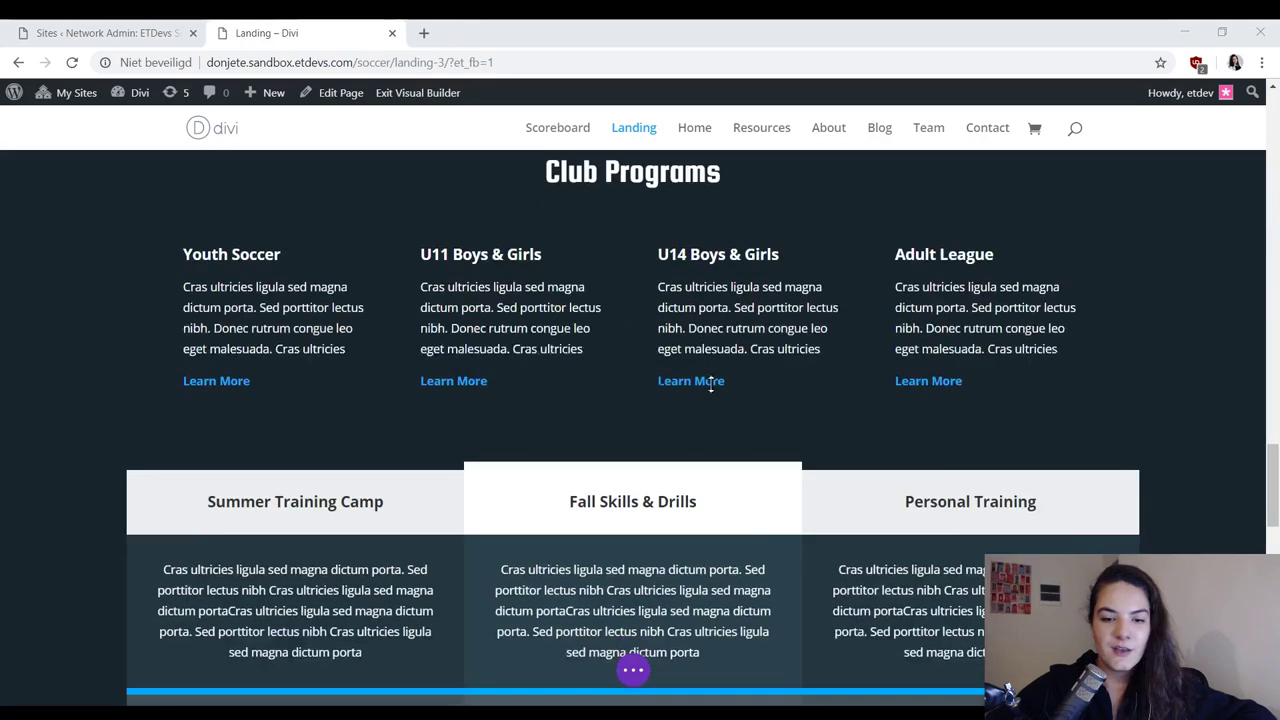
scroll(690, 433, up, 4)
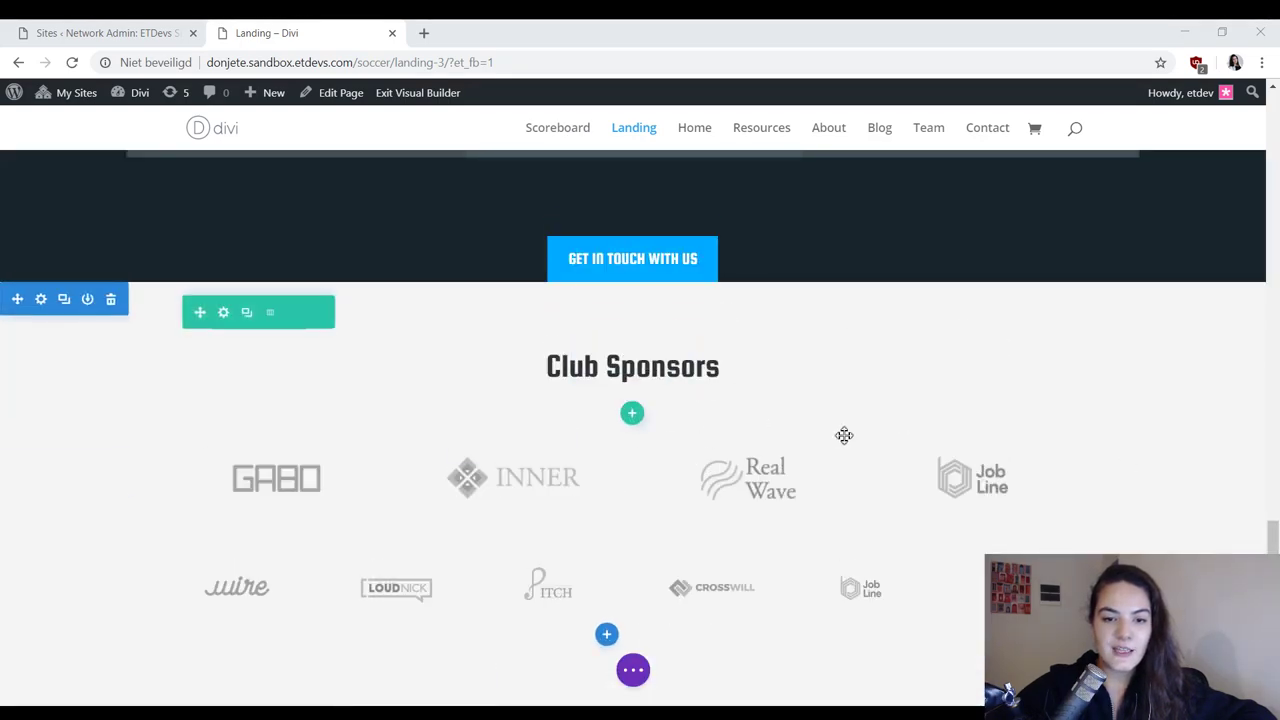
scroll(656, 380, up, 1)
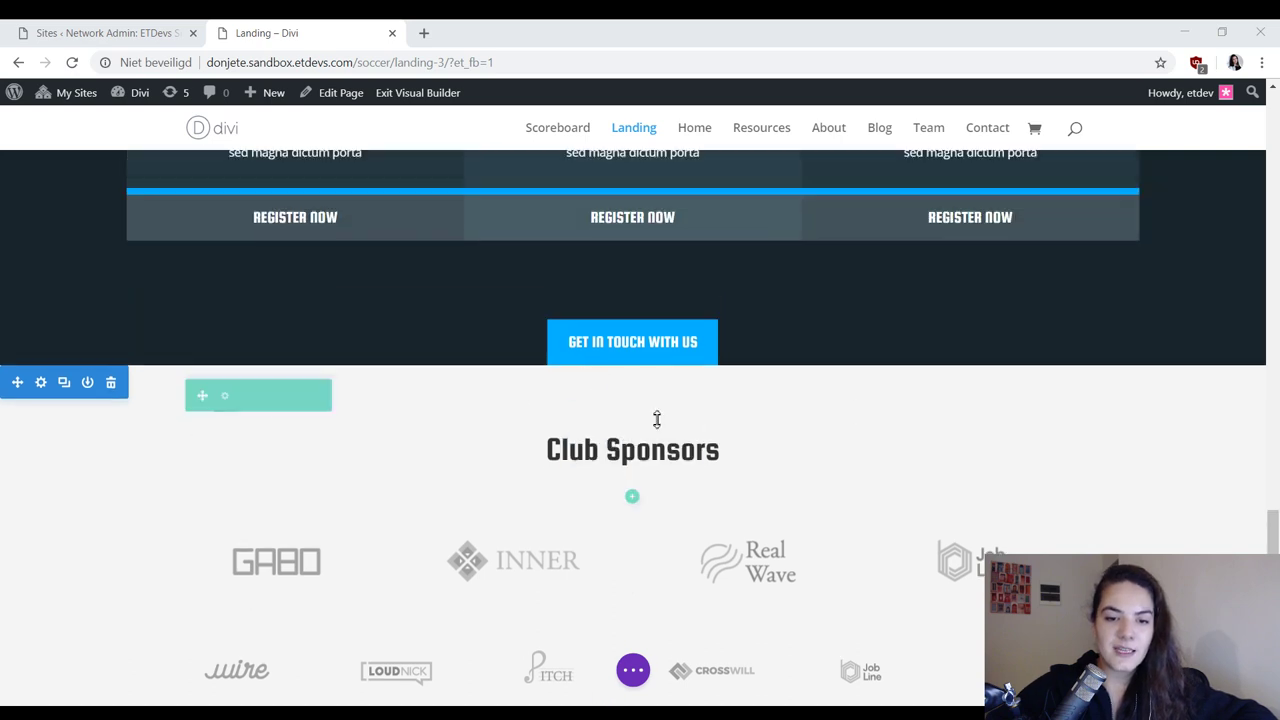
click(606, 366)
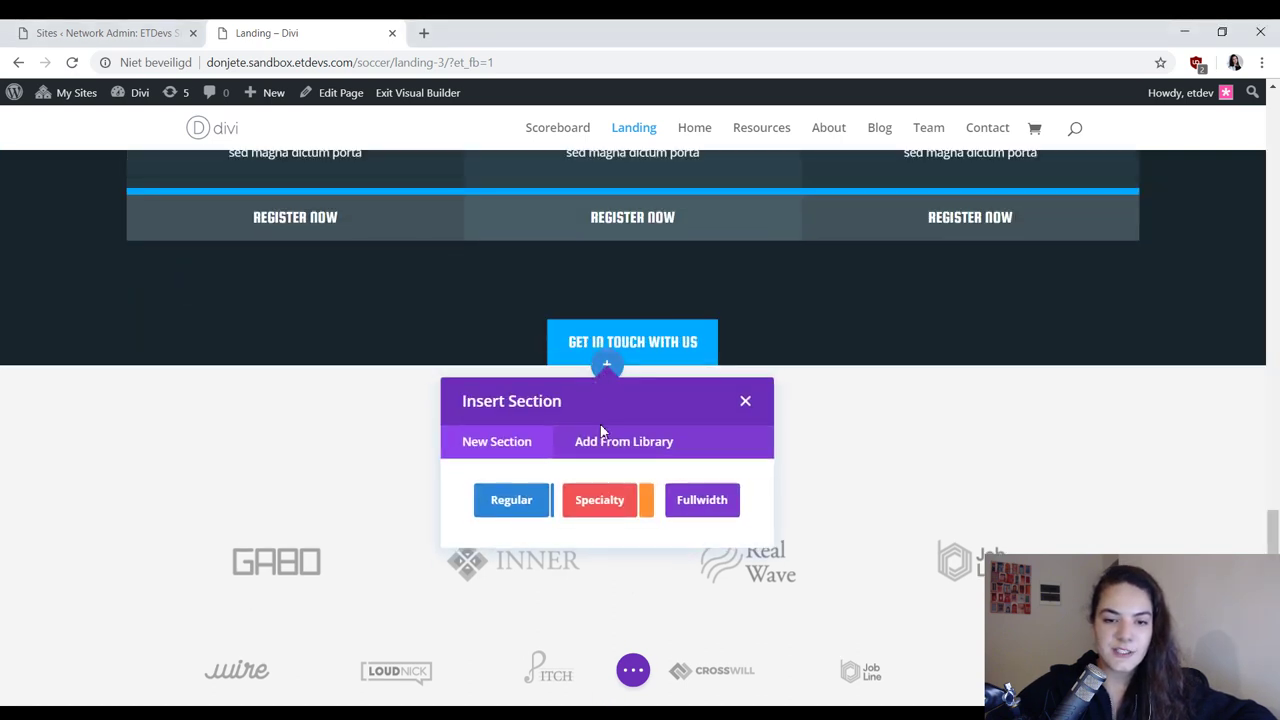
click(508, 512)
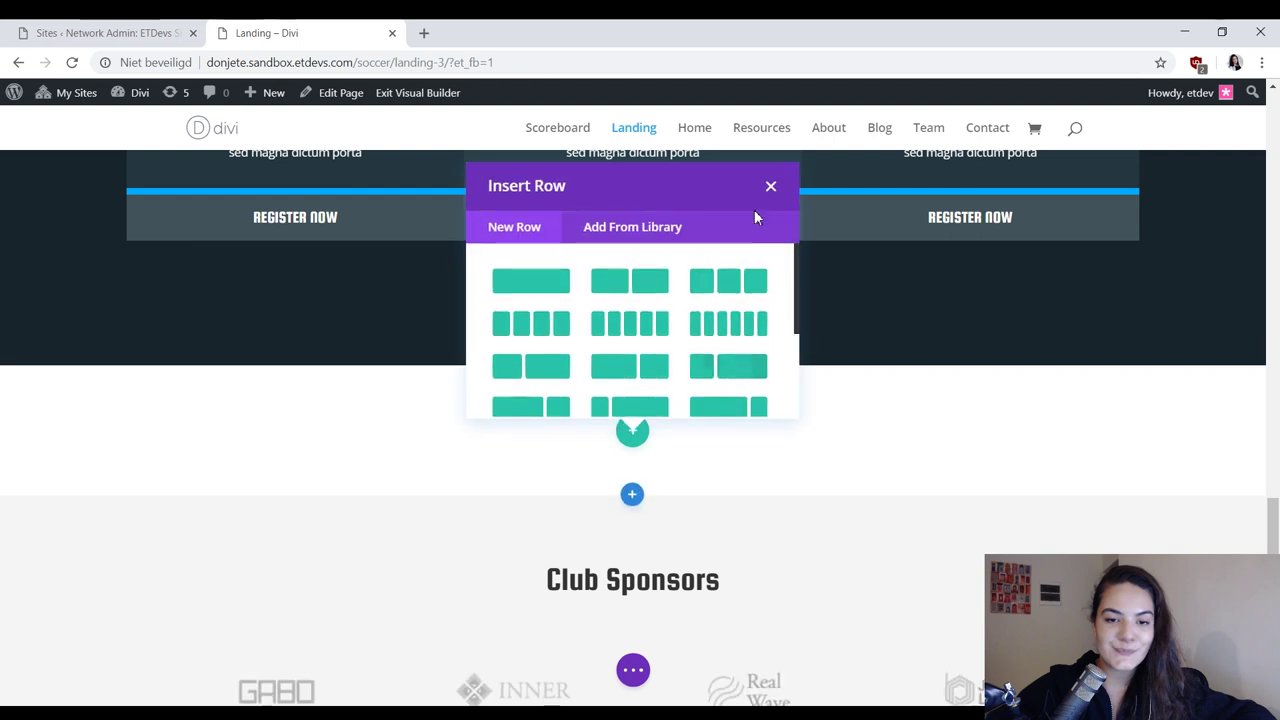
click(771, 188)
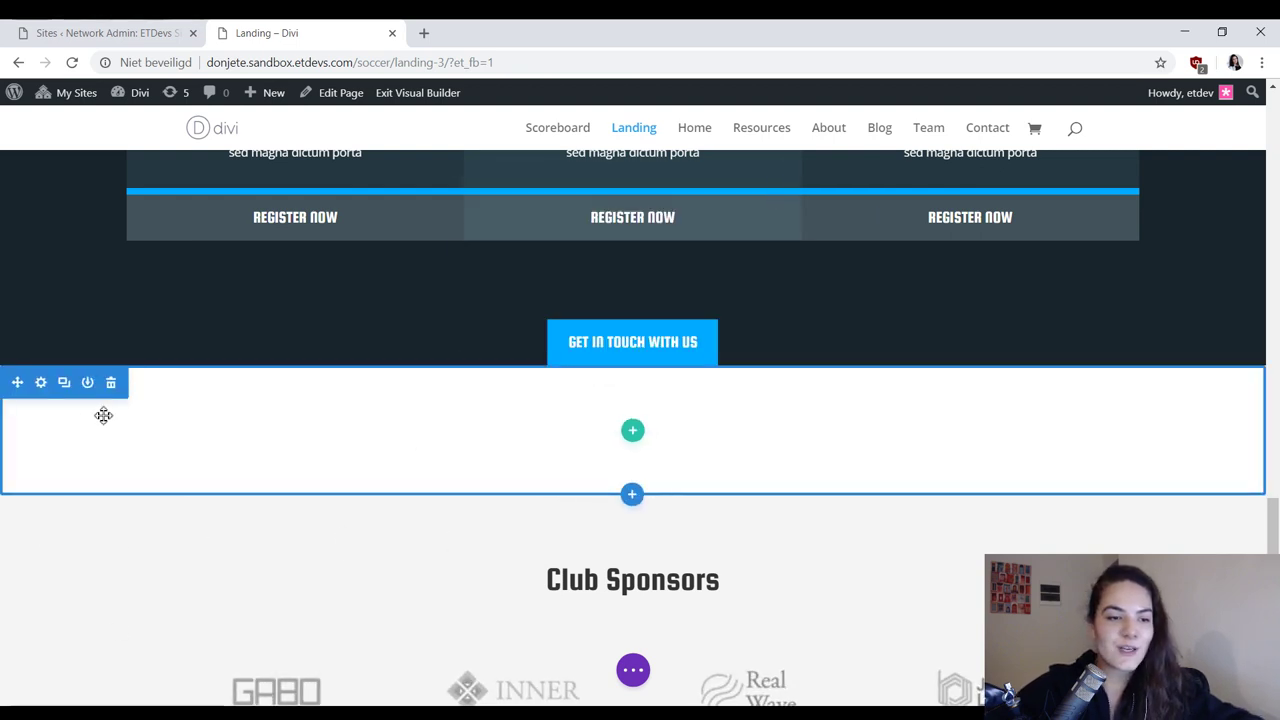
Step: Set the new empty section's background color to #f4f4f4
click(41, 390)
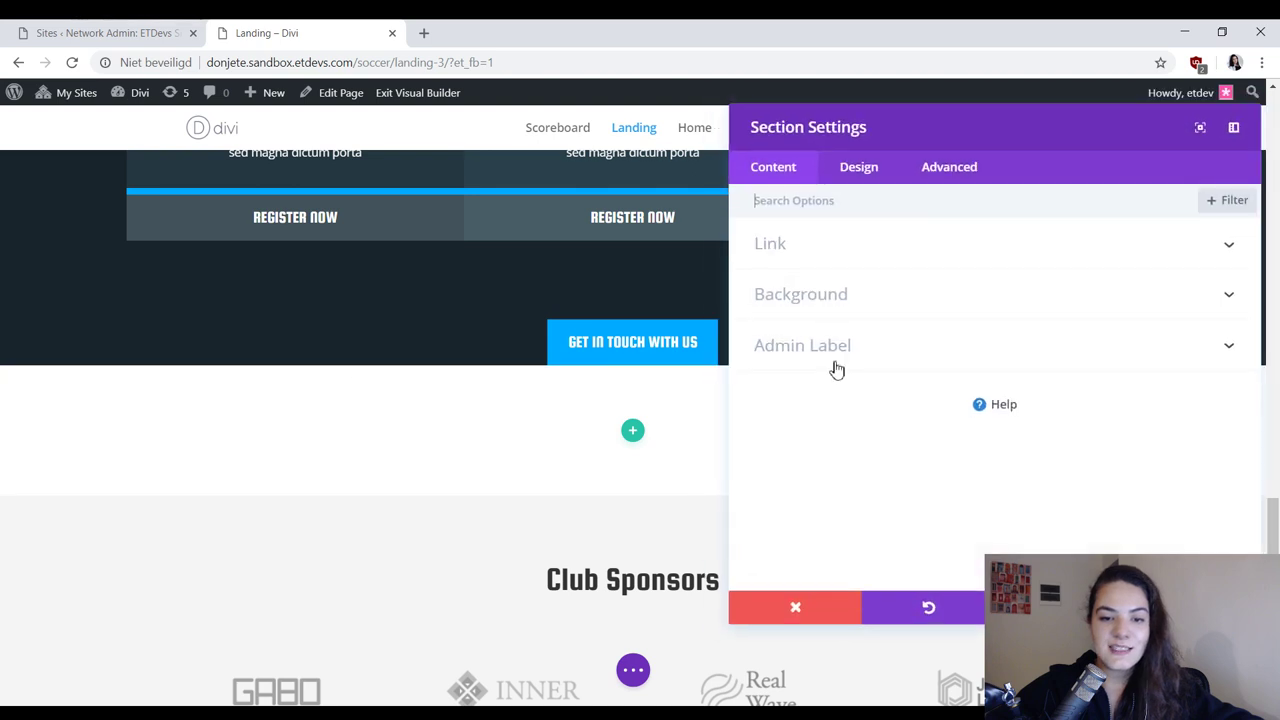
click(843, 300)
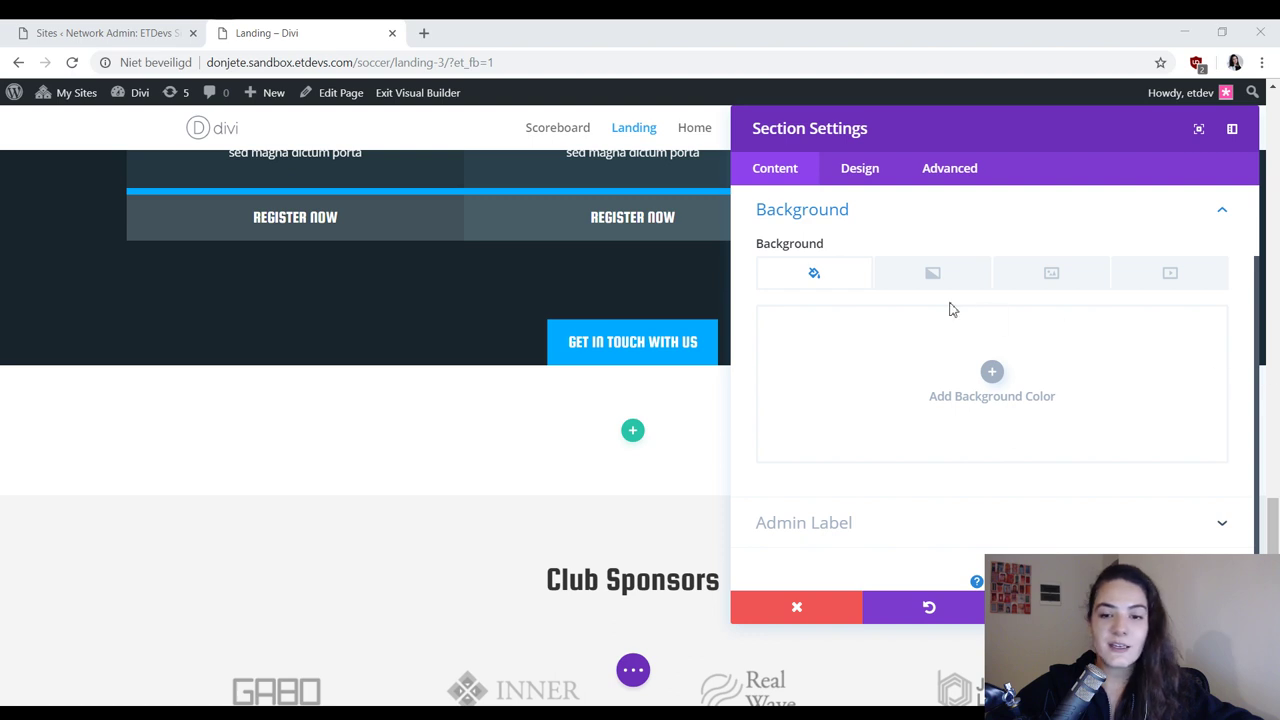
click(875, 352)
text(#f4f4f4)
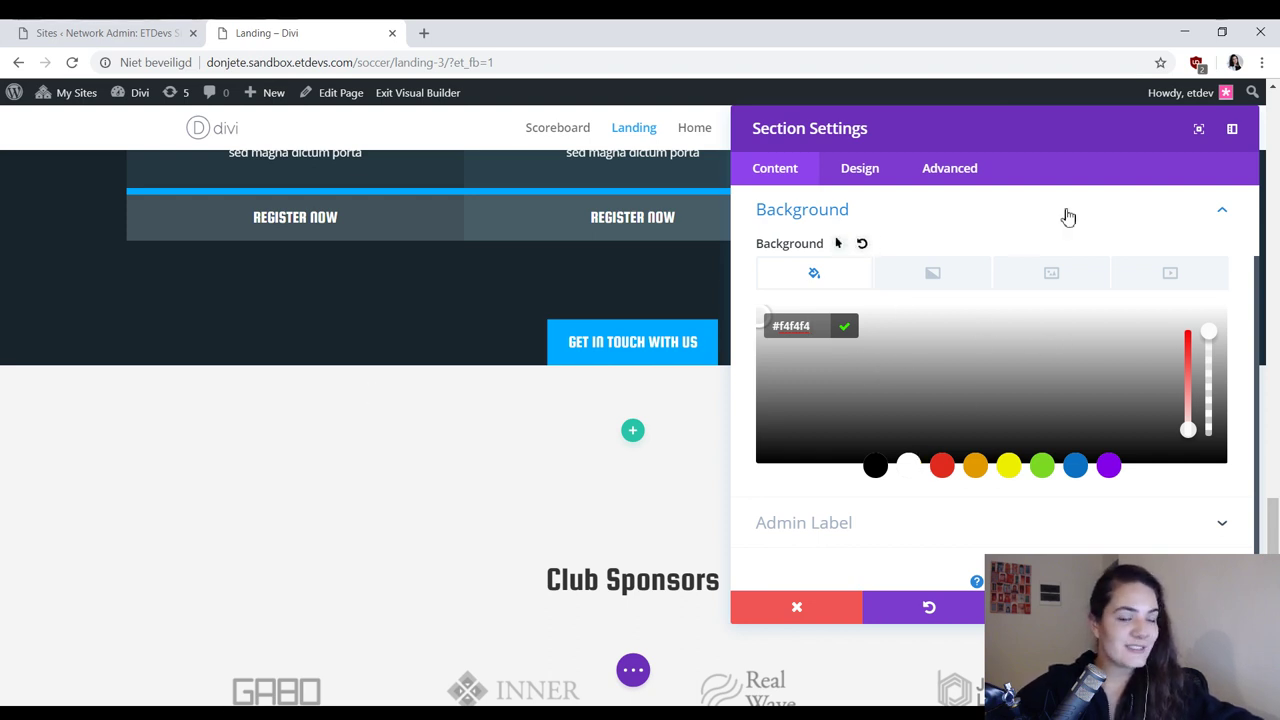
Step: Set the section's custom padding to 55px top and 140px bottom, and close its settings
click(858, 170)
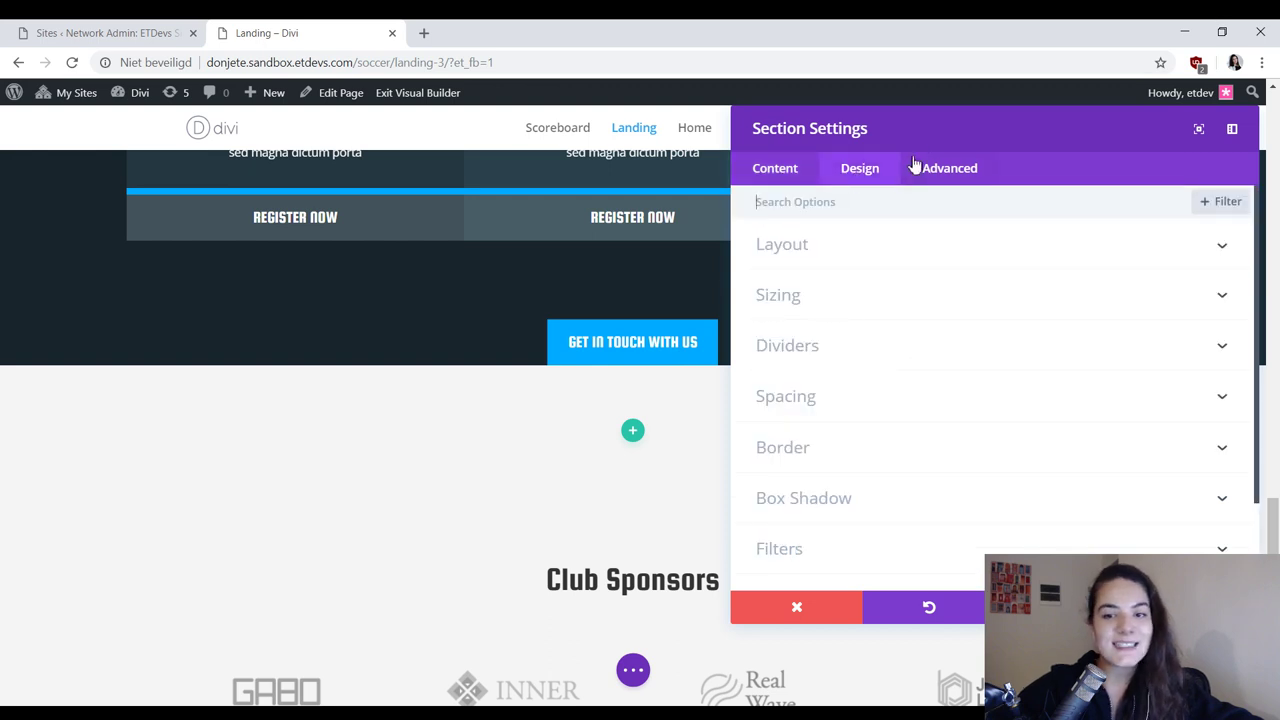
drag(929, 136, 866, 151)
click(781, 411)
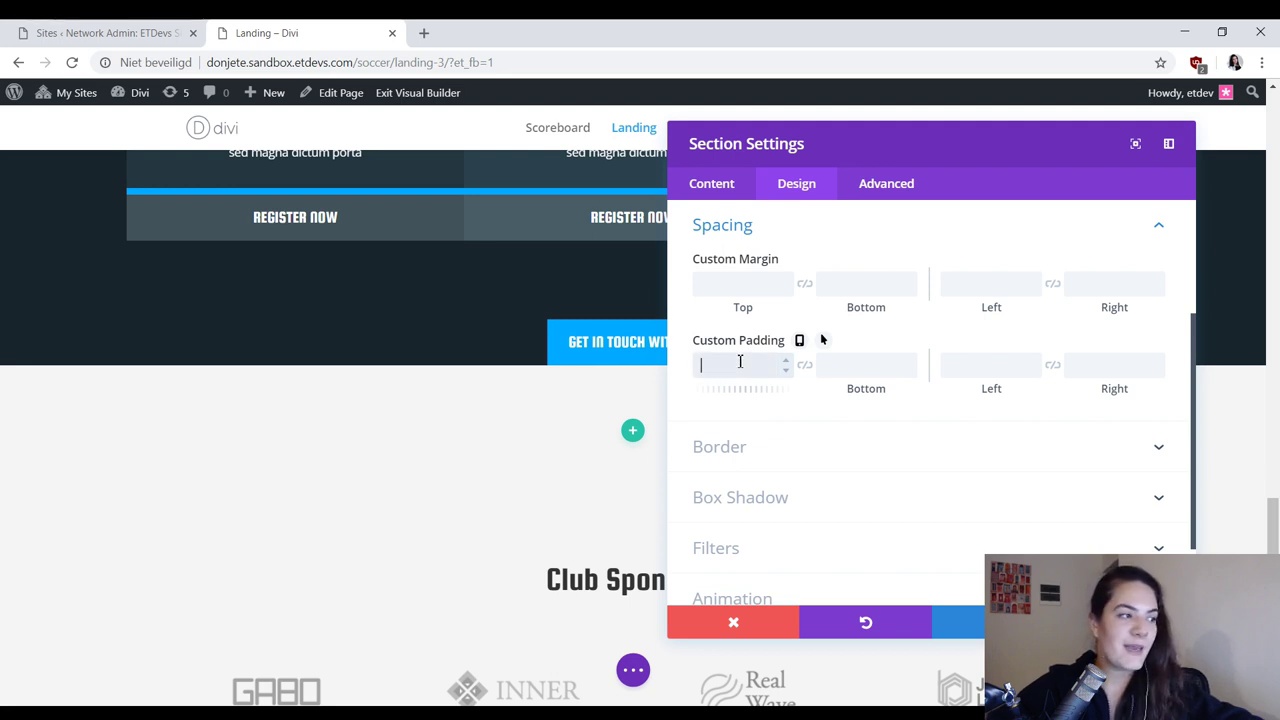
click(829, 367)
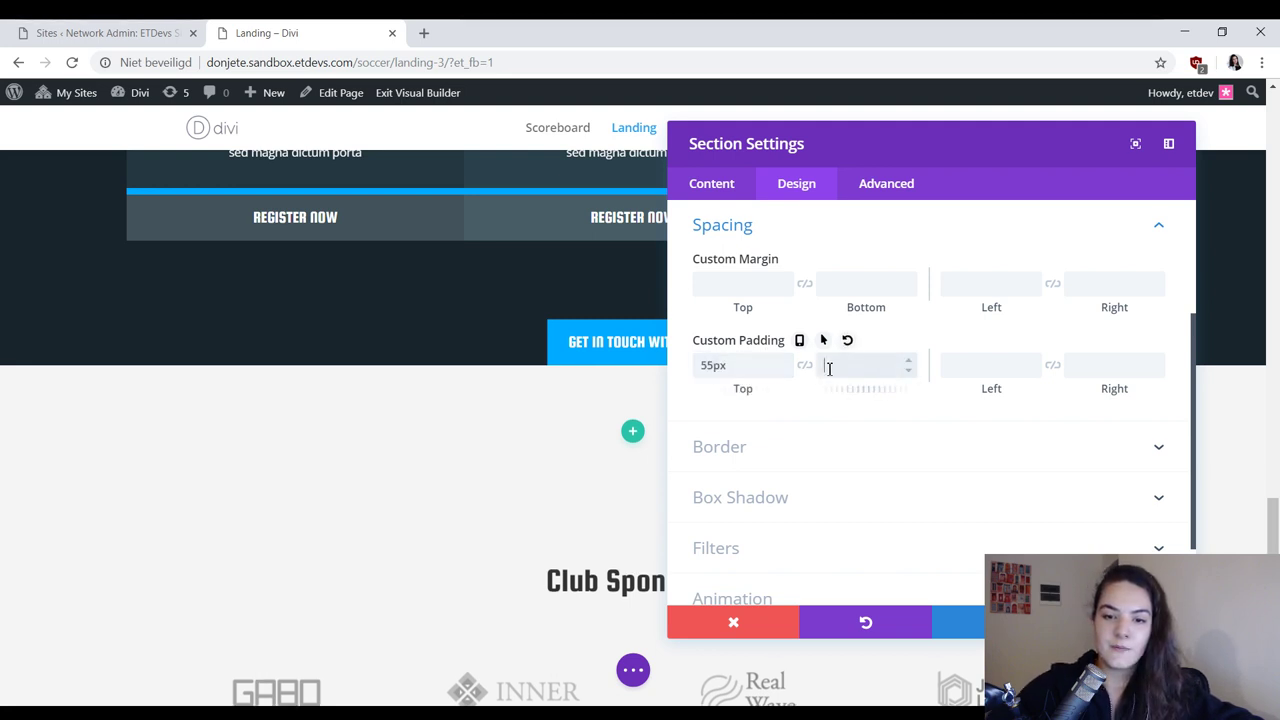
text(140)
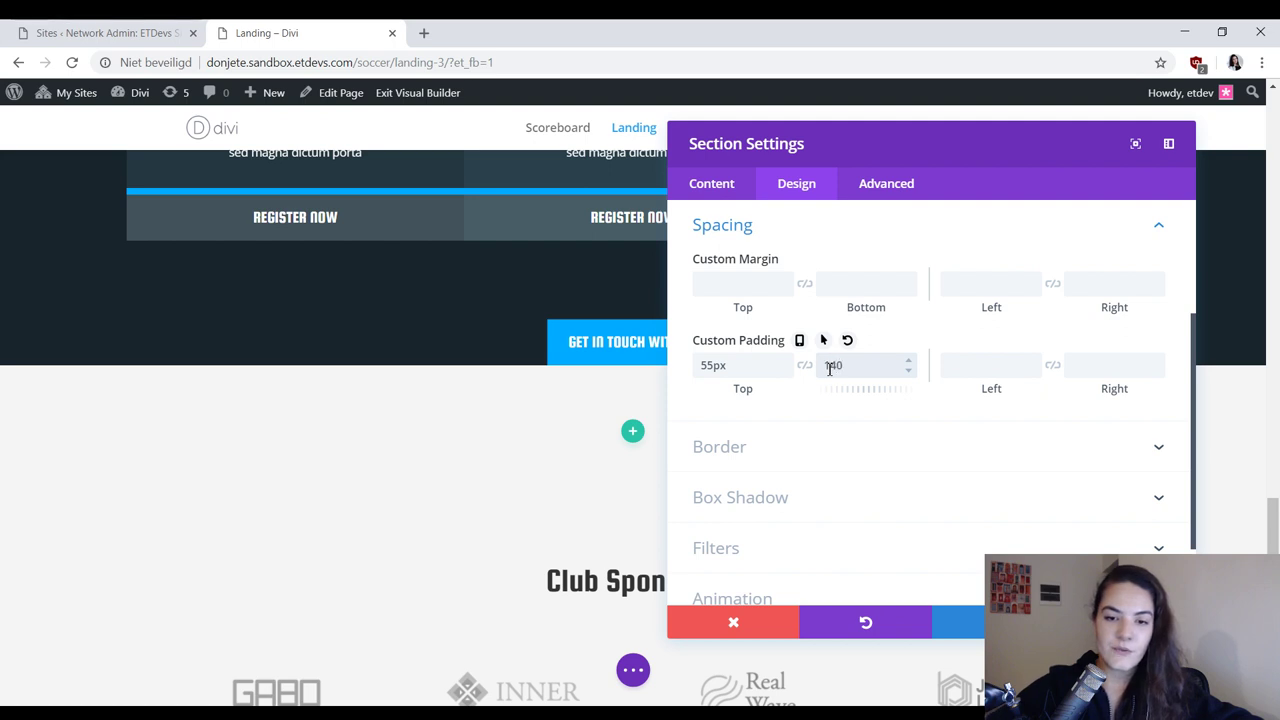
text(px)
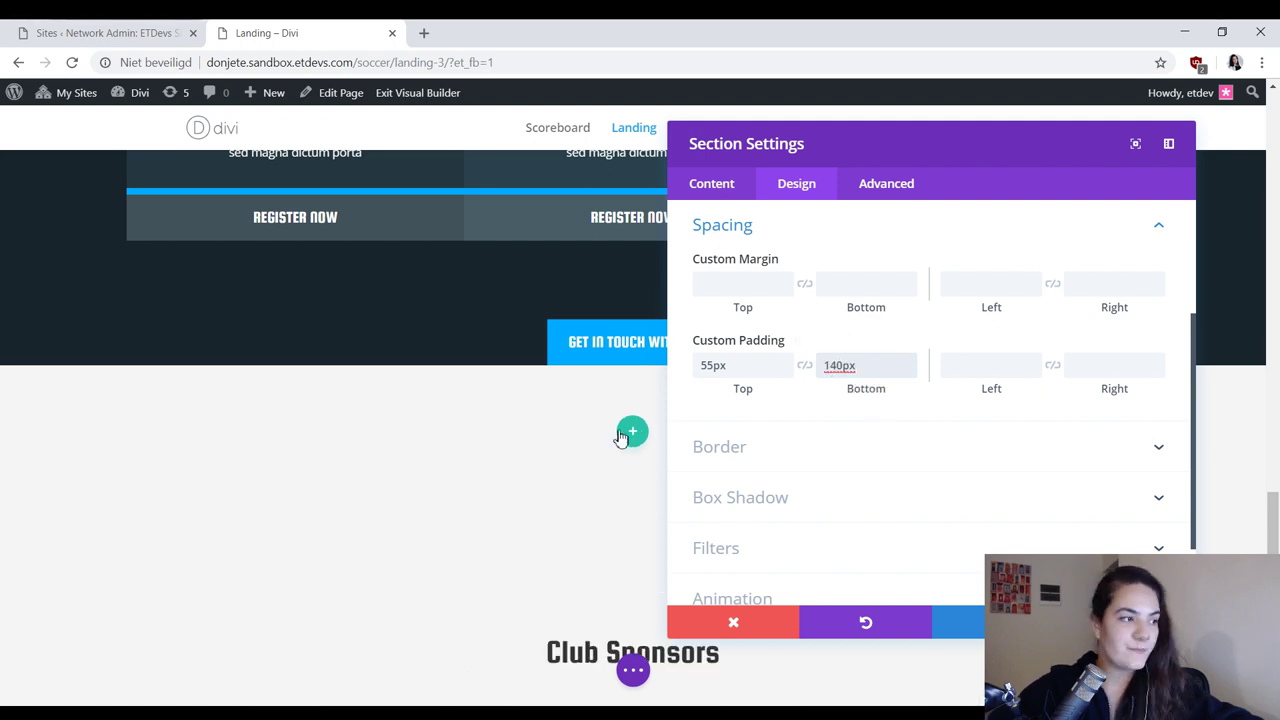
key(Escape)
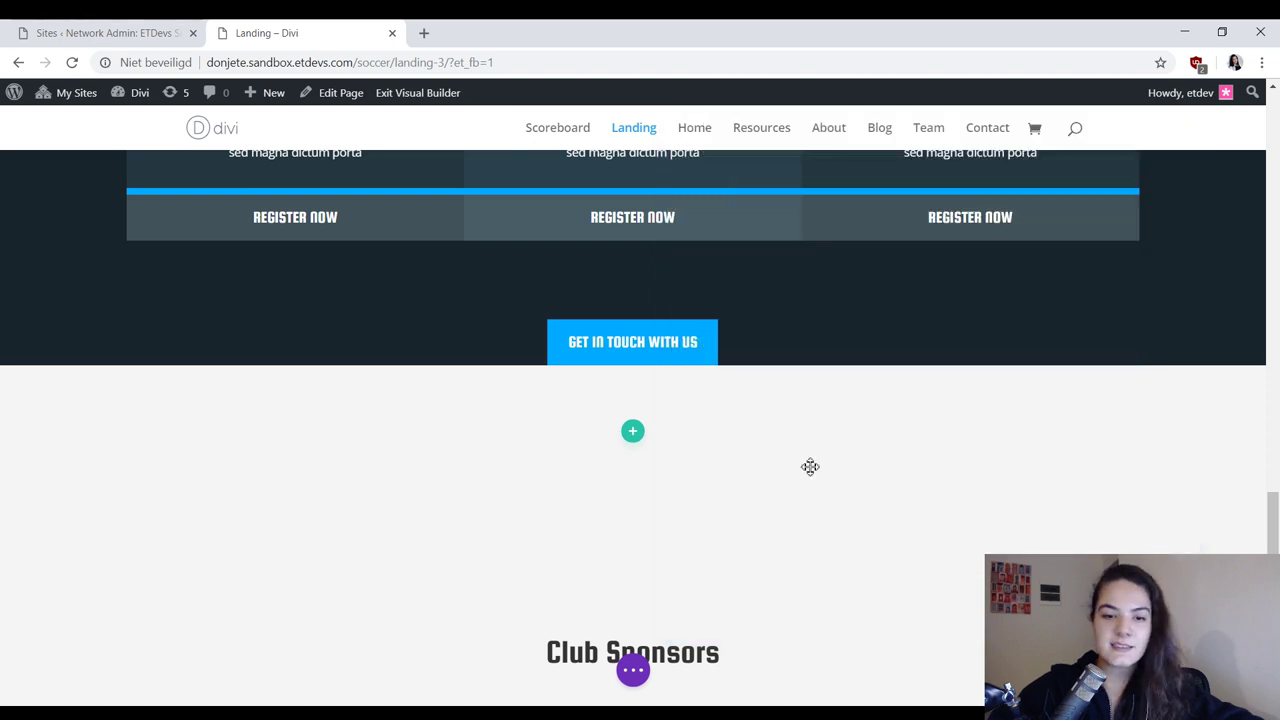
Step: Copy the Club Sponsors title row into the new empty section above it
scroll(810, 467, down, 1)
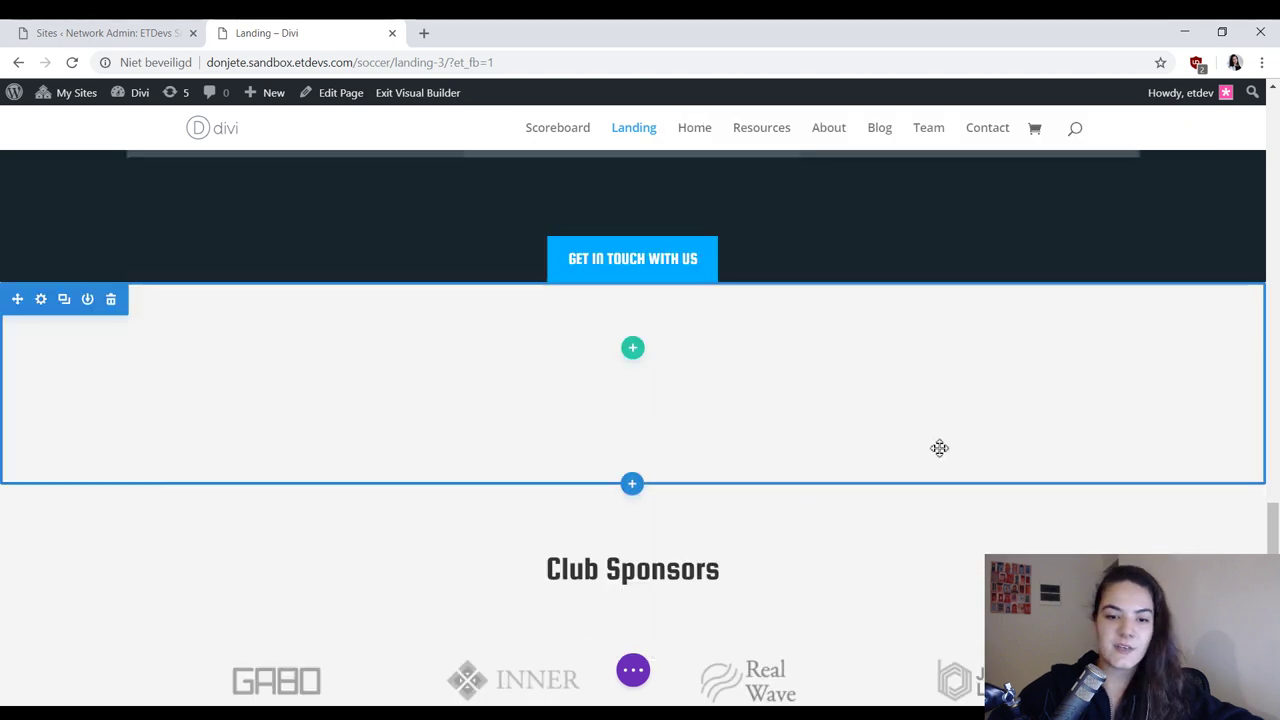
scroll(477, 537, down, 1)
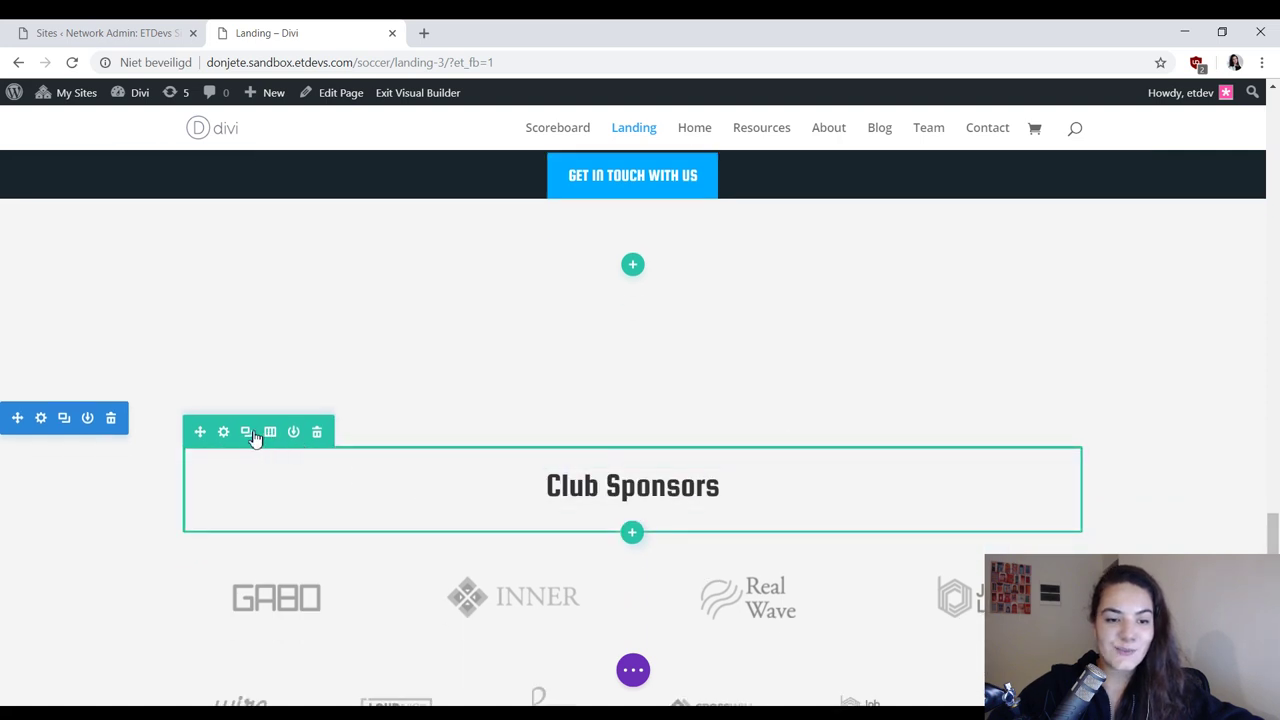
drag(203, 436, 664, 242)
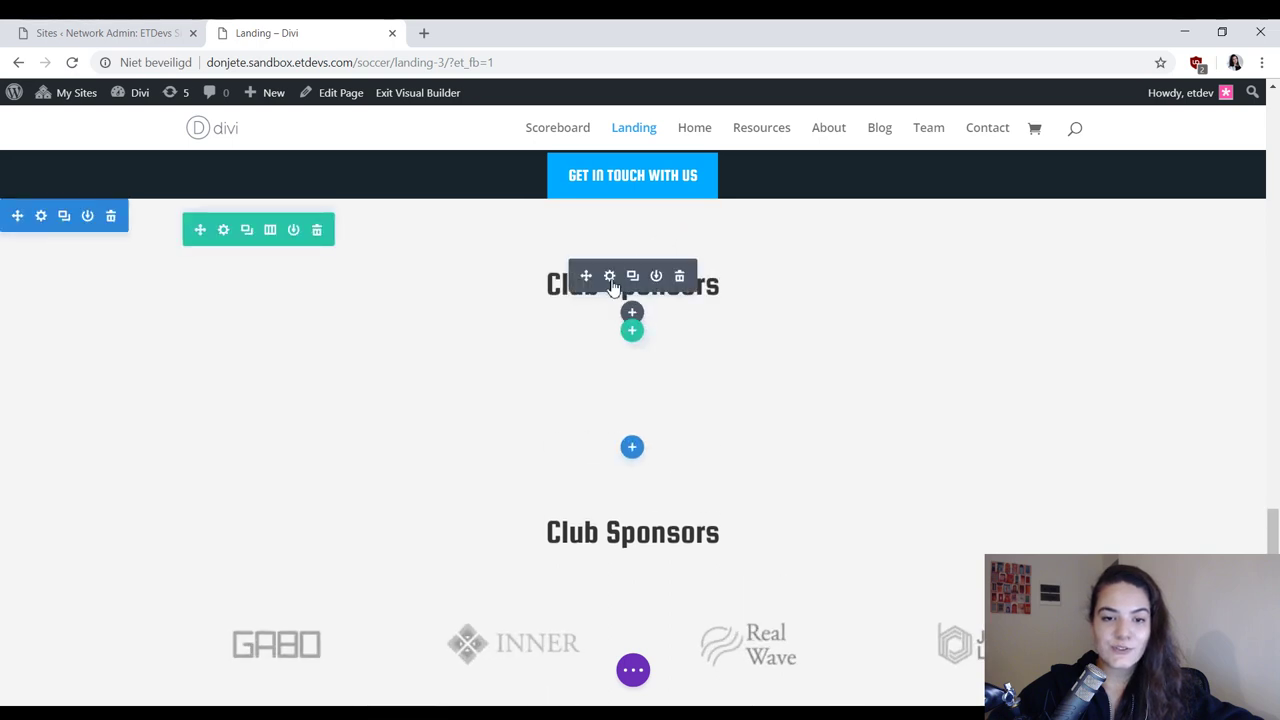
Step: Replace the copied heading's text with "Latest Game Scoreboard" and save the text module
click(608, 277)
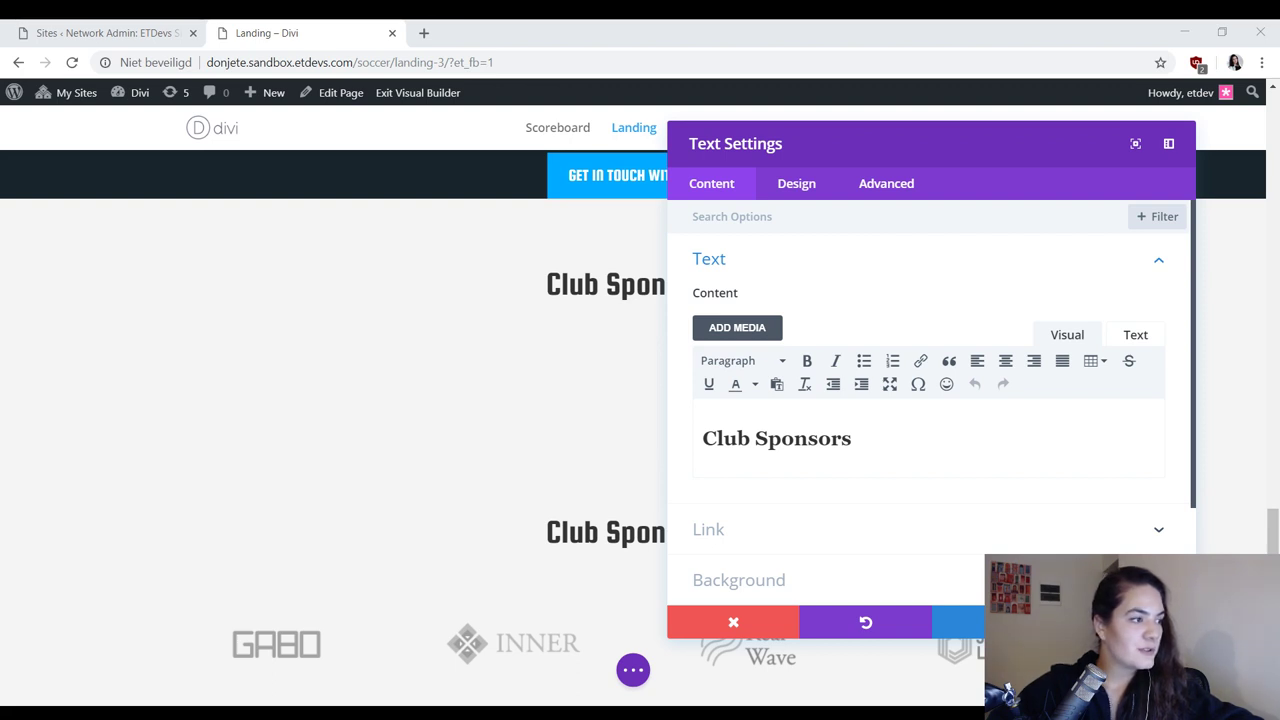
click(871, 426)
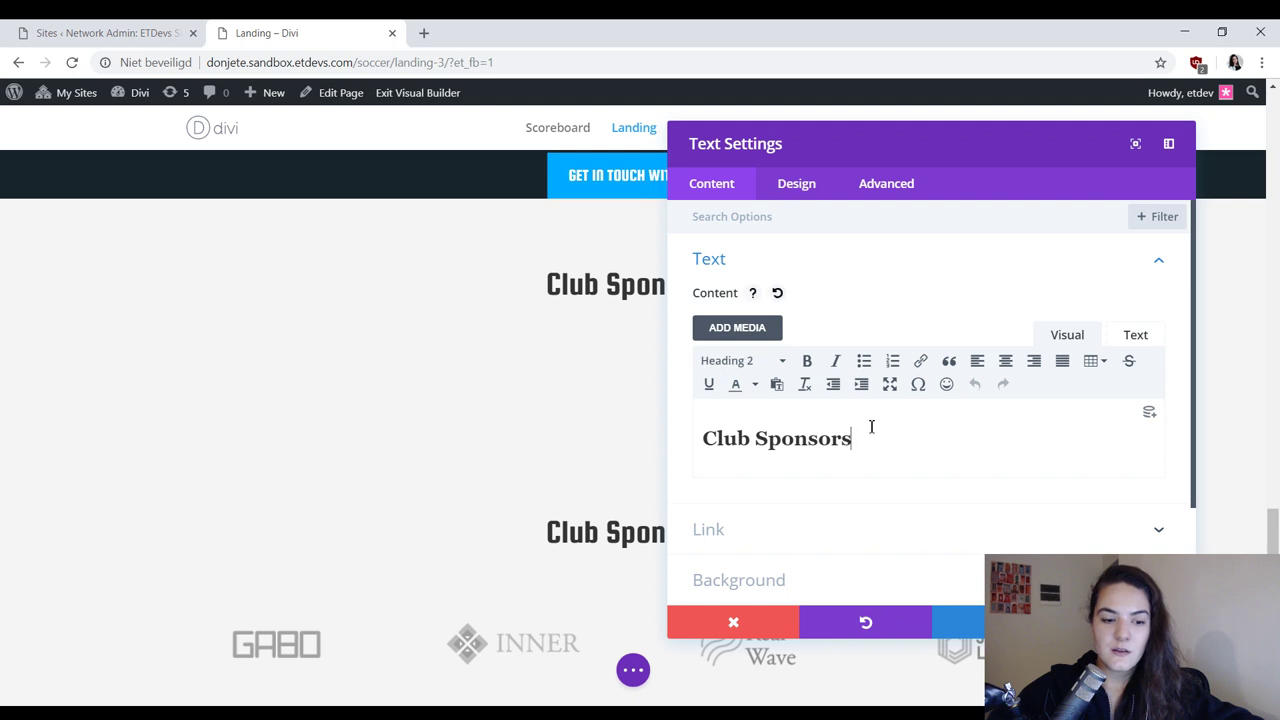
key(ctrl+a)
text(Latest Game Scoreboard)
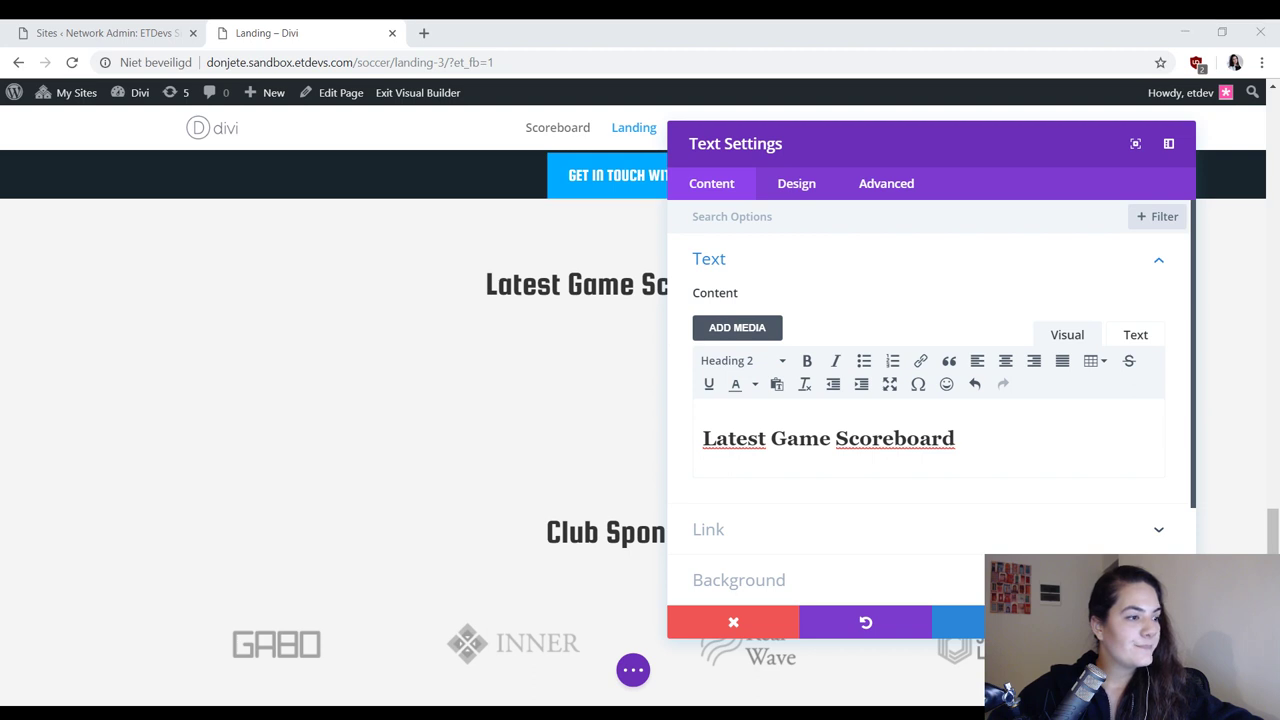
click(958, 622)
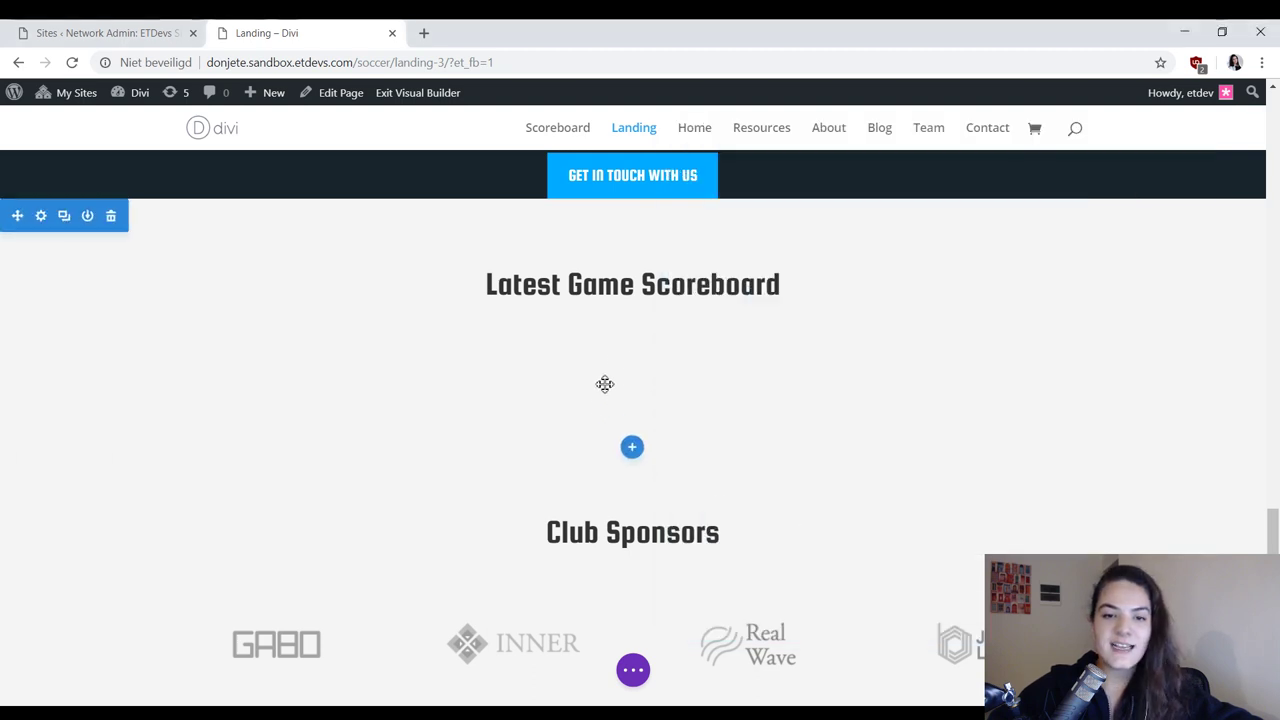
Step: Insert a row with three equal columns below the Latest Game Scoreboard title
click(632, 334)
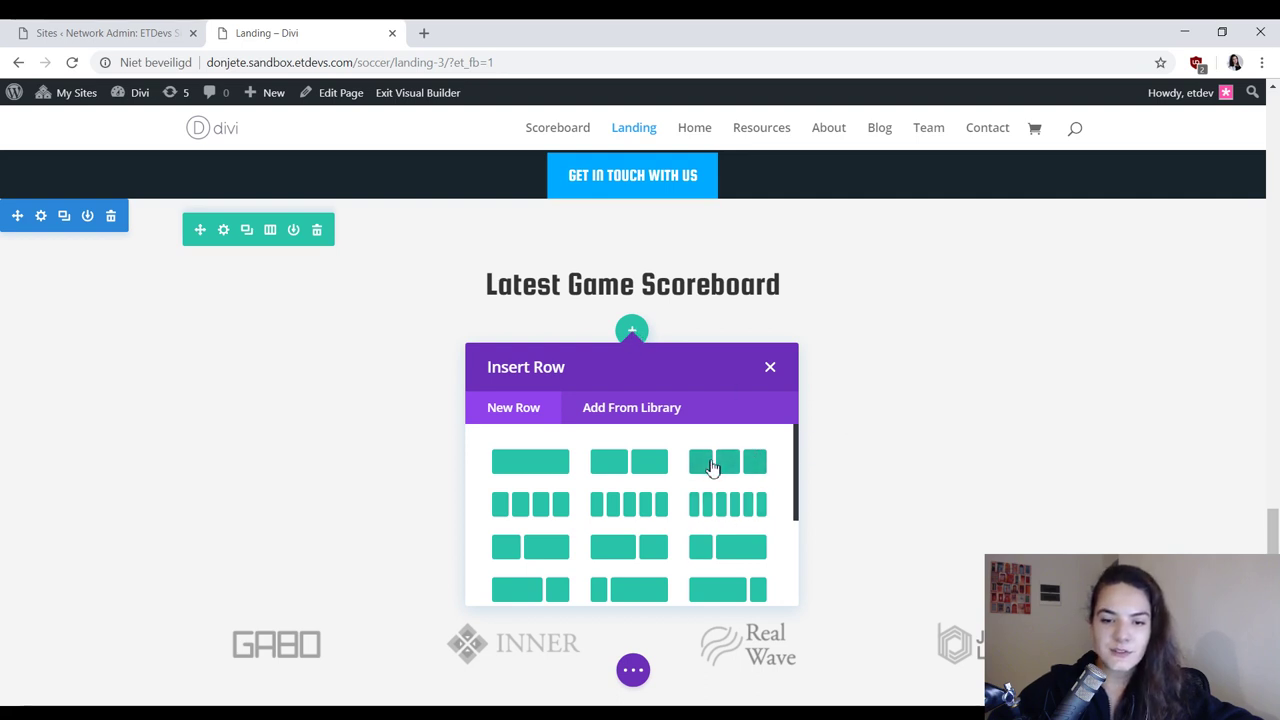
click(718, 462)
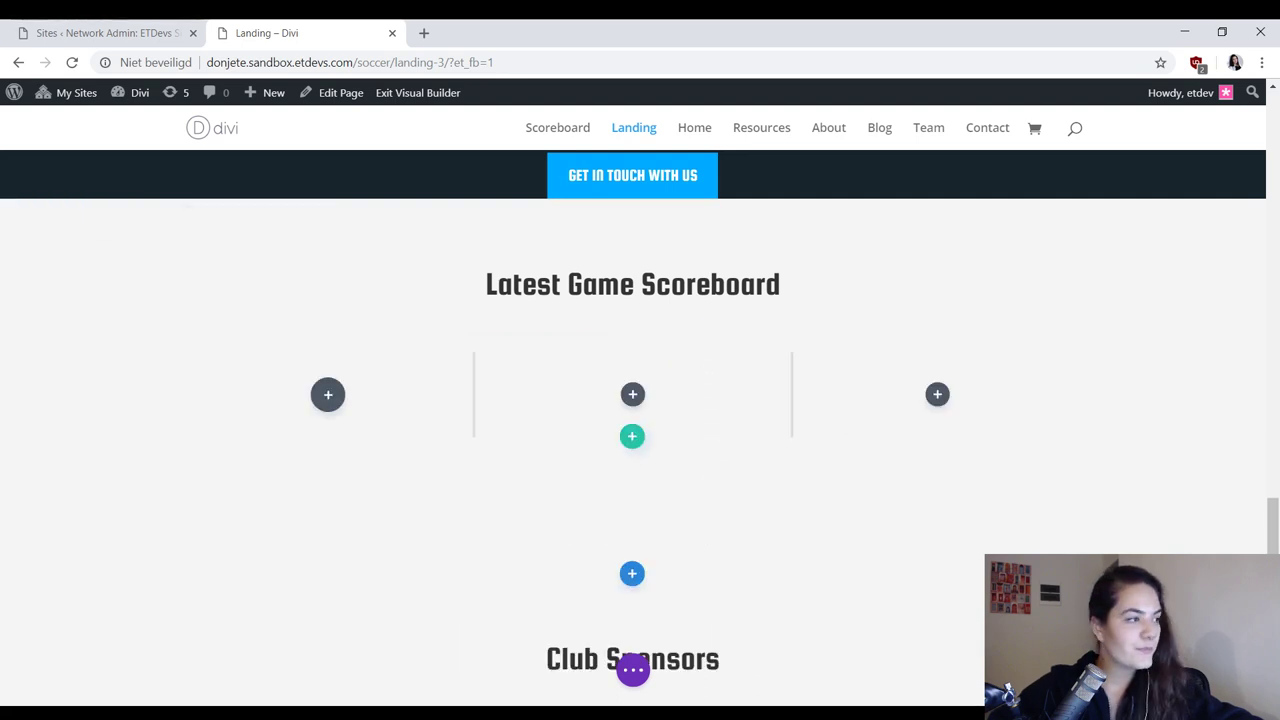
click(329, 394)
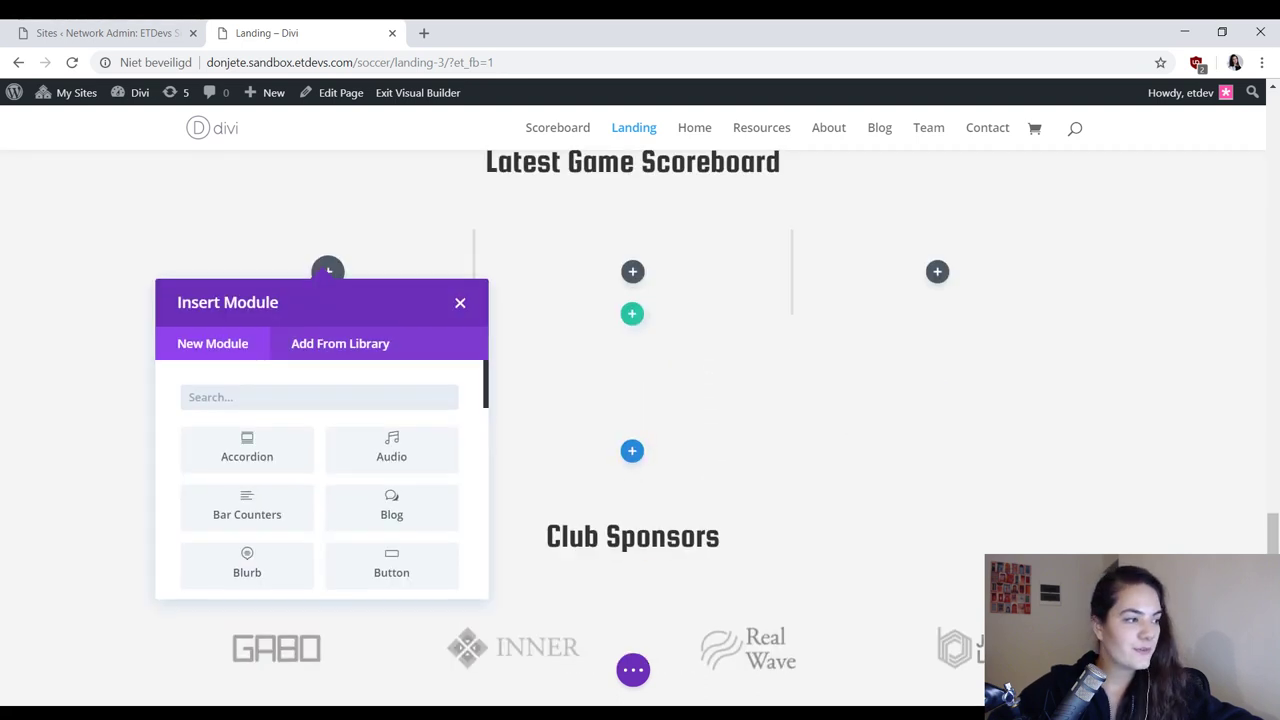
click(460, 297)
scroll(270, 320, up, 1)
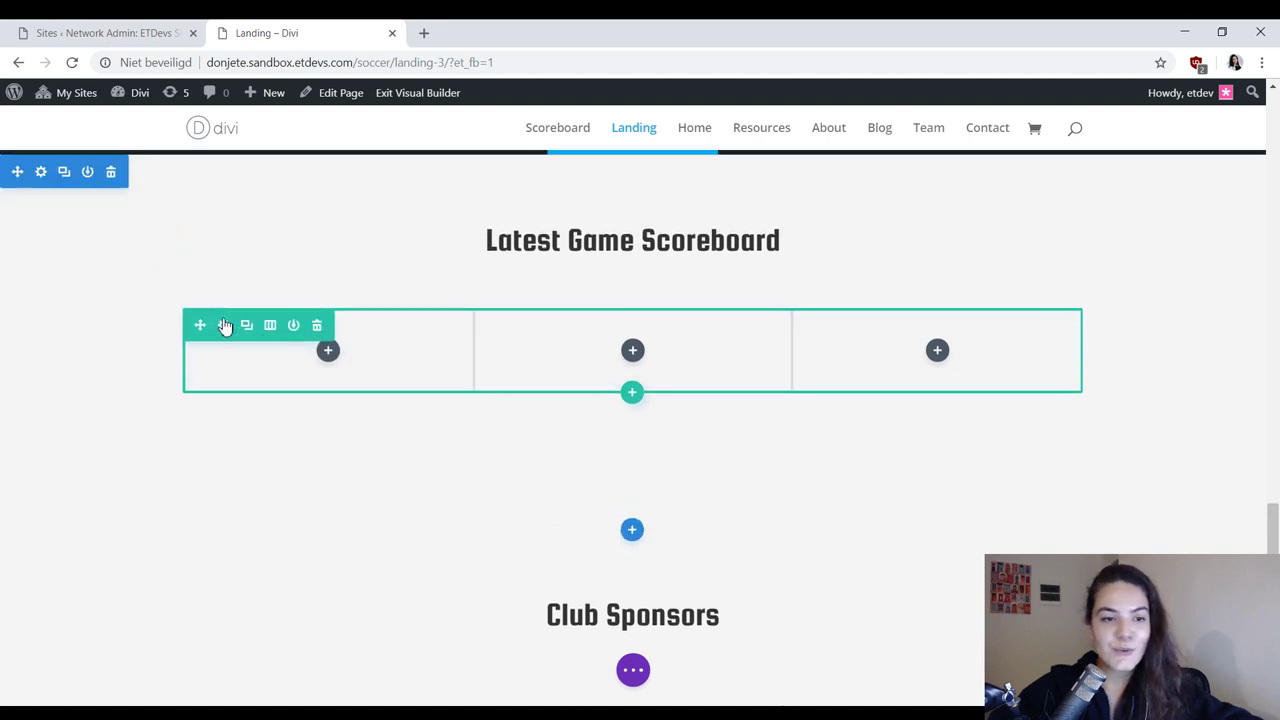
Step: Give the three-column row below the Latest Game Scoreboard title a white #ffffff background
click(224, 326)
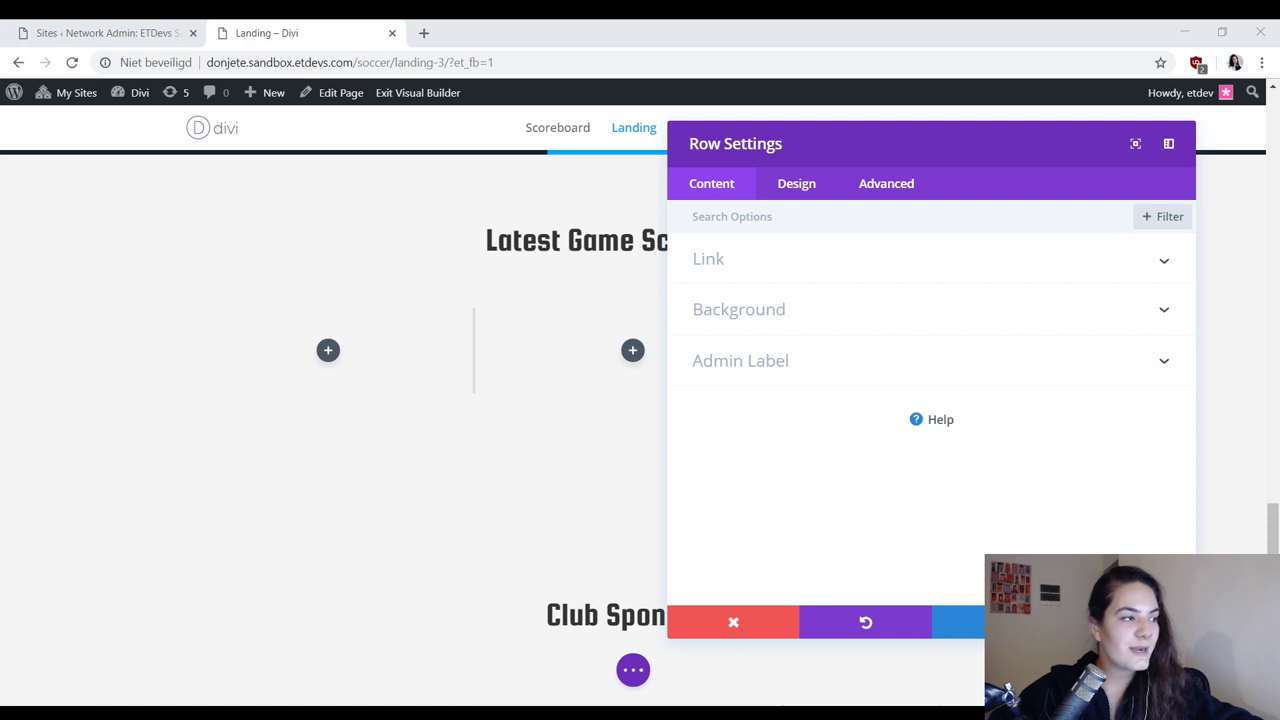
click(911, 322)
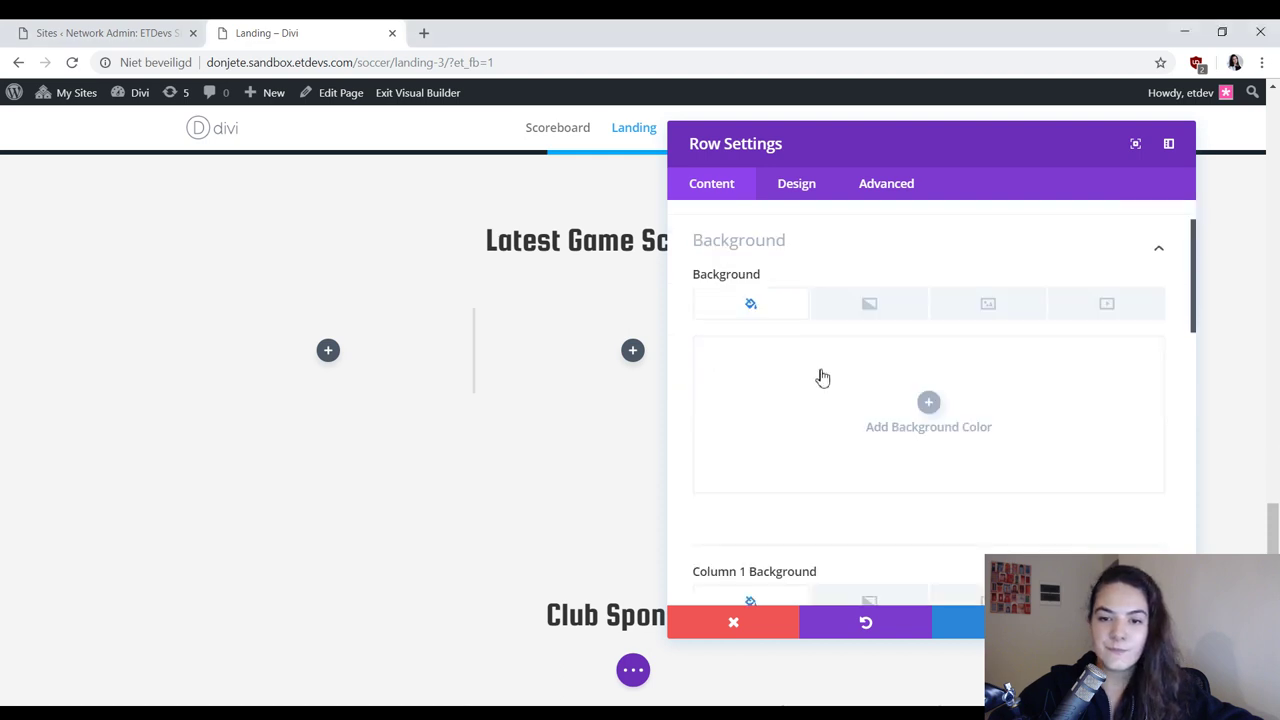
click(786, 364)
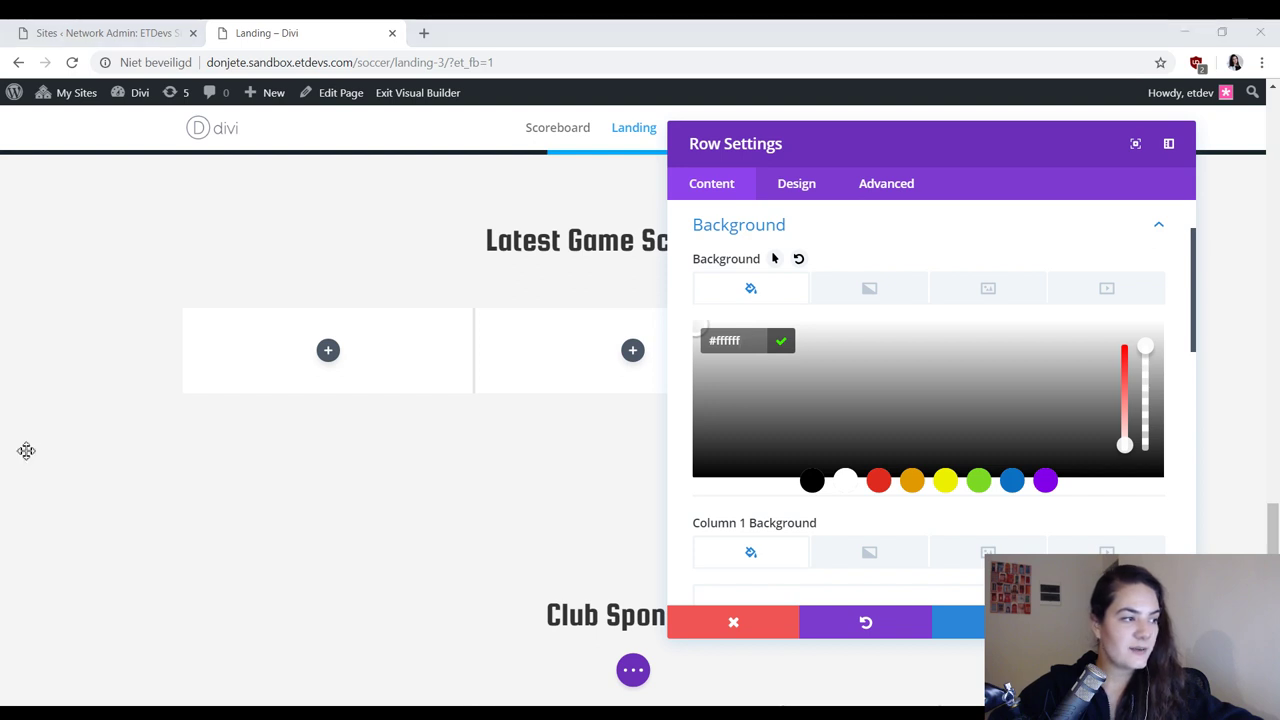
Step: Set the background colors of column 1 and column 3 of the row to #fcfcfc
scroll(966, 377, down, 3)
click(820, 504)
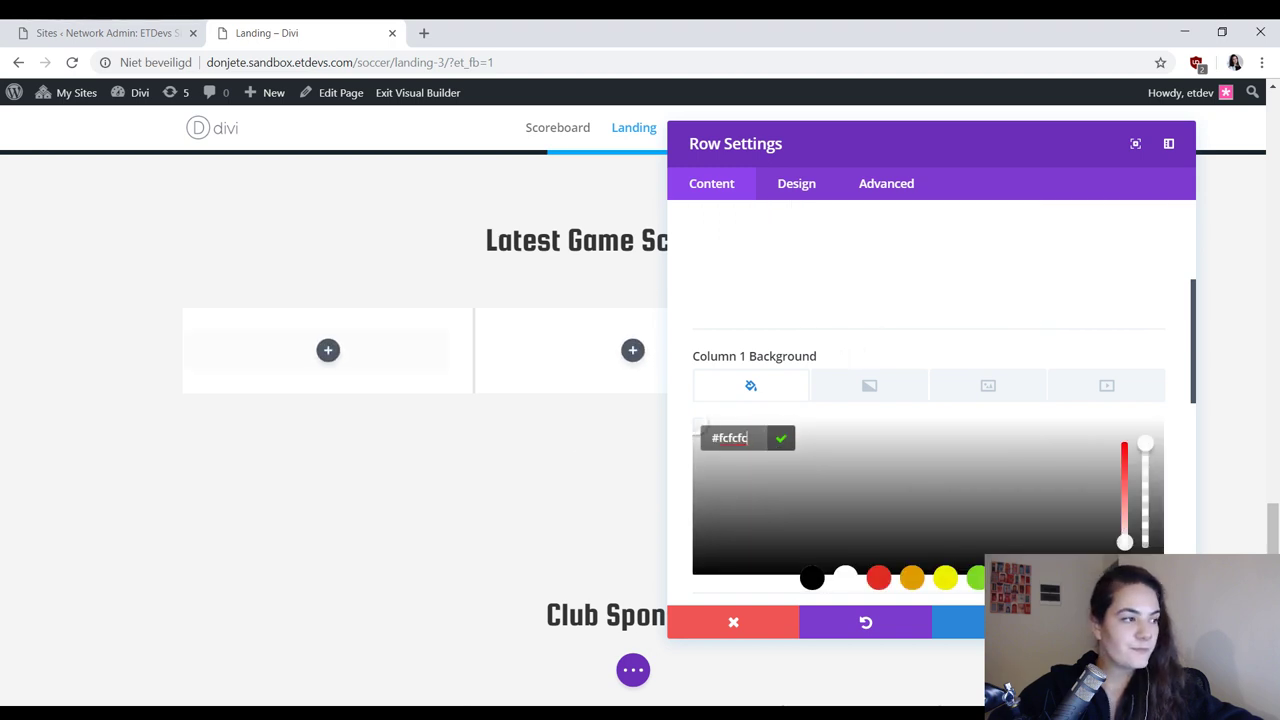
scroll(997, 434, down, 5)
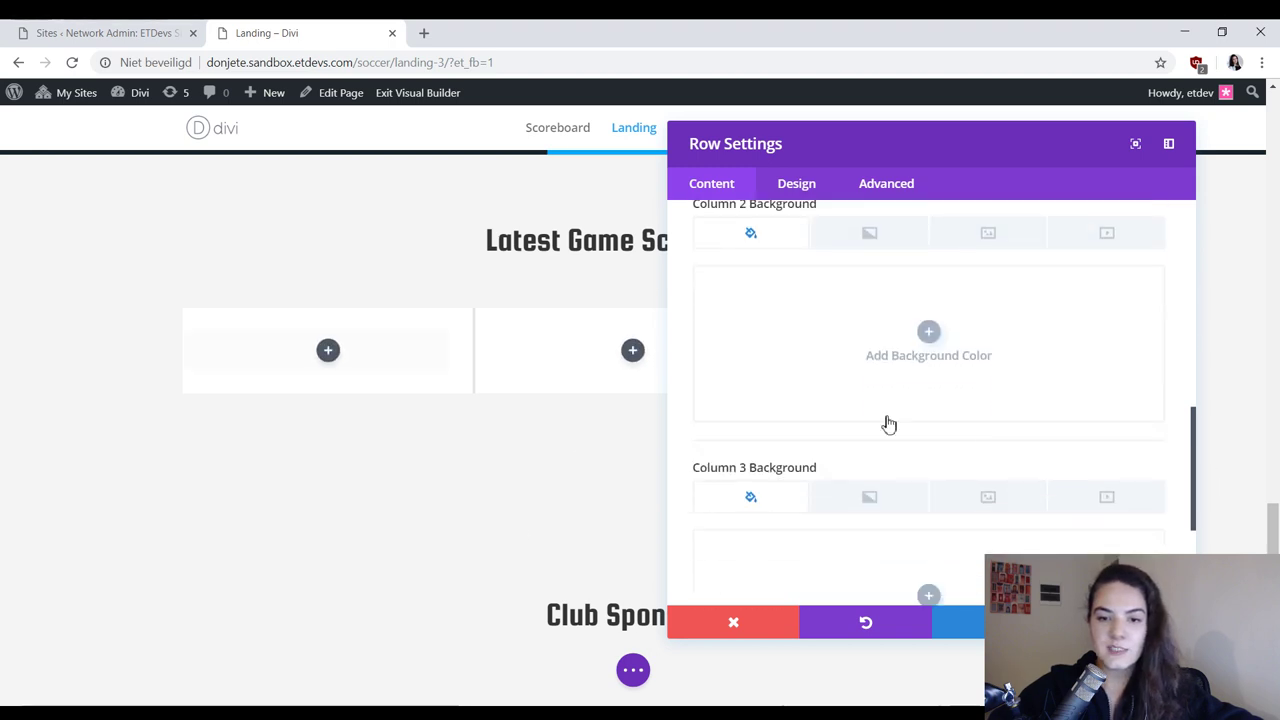
click(783, 502)
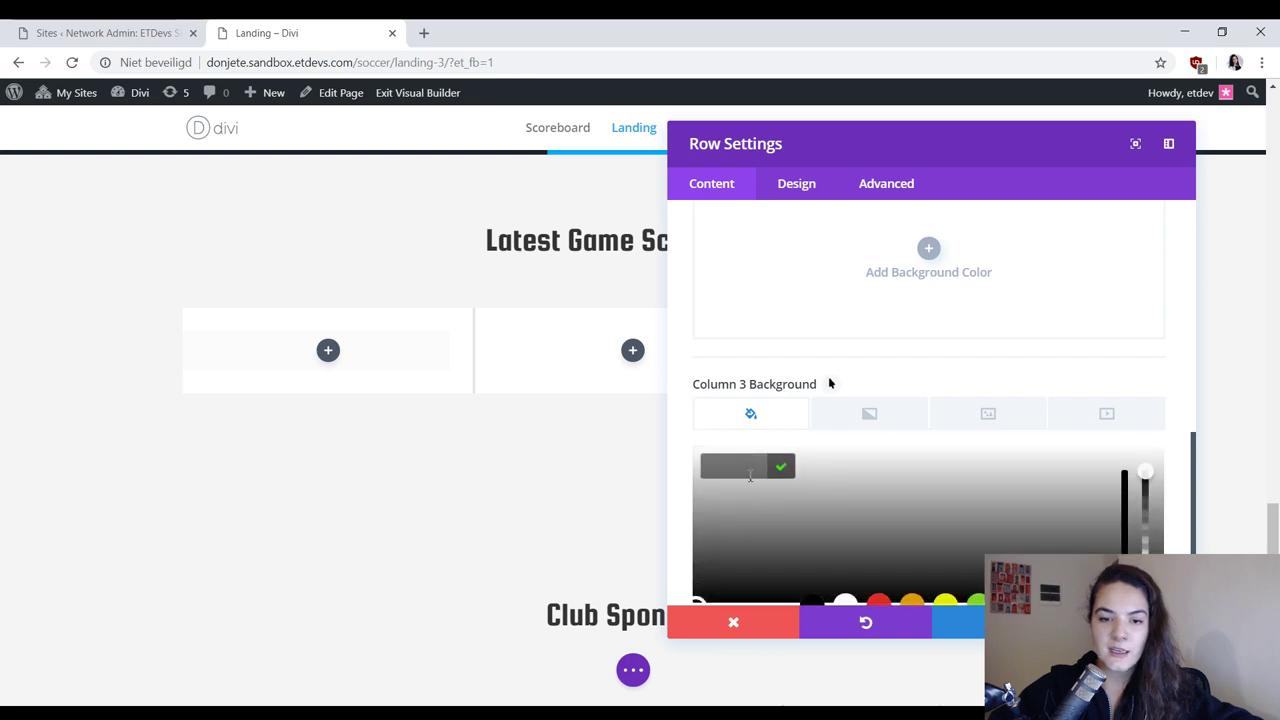
text(#fcfcfc)
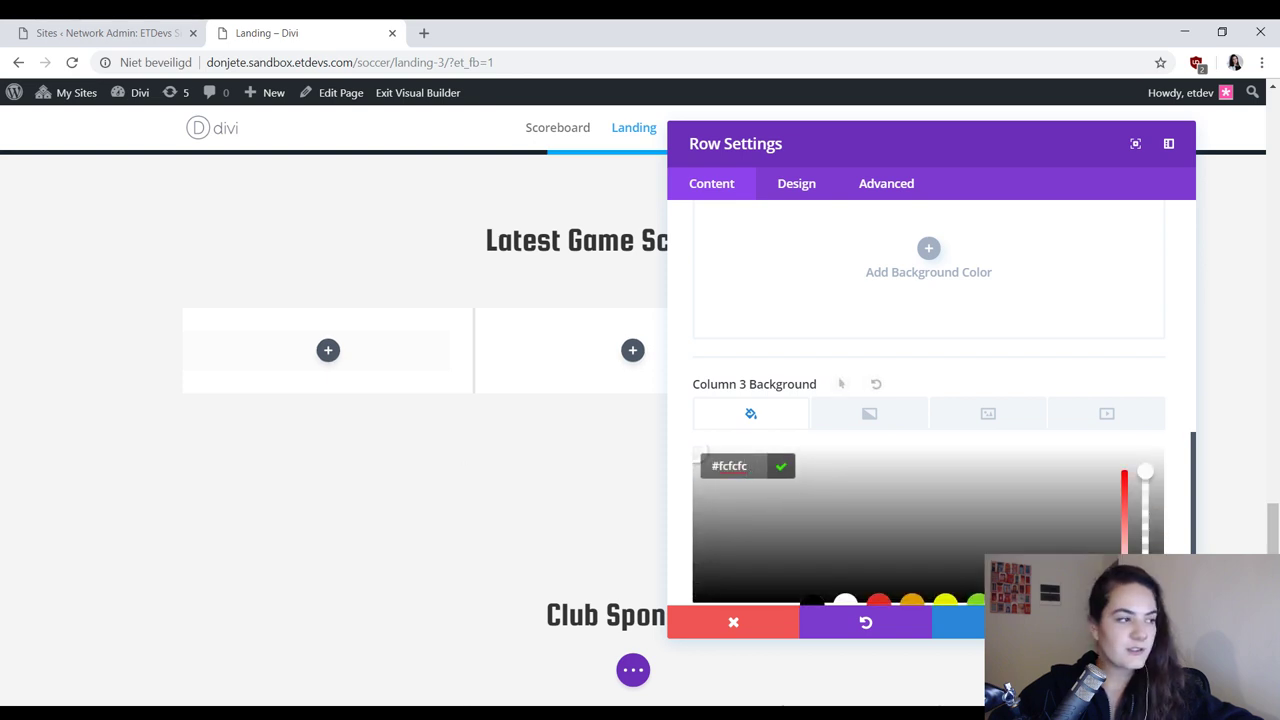
Step: Enable a custom gutter width of 1 for the row and equalize its column heights
click(821, 186)
click(807, 313)
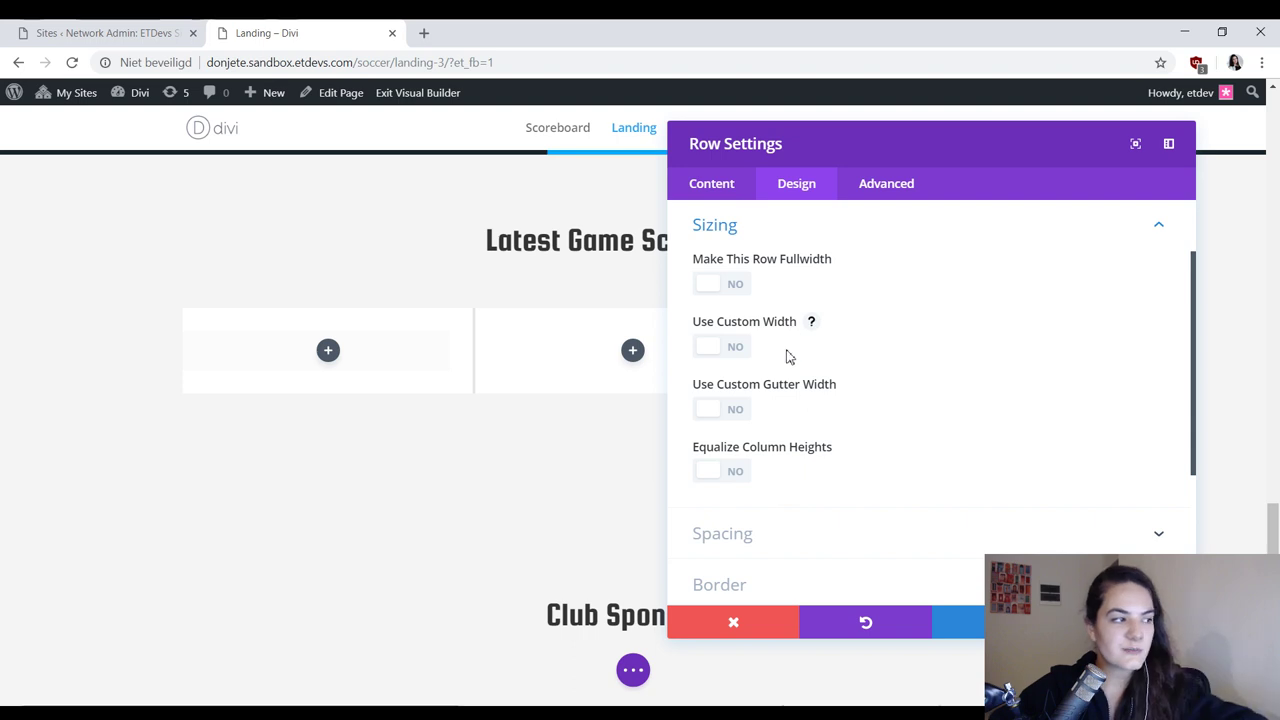
click(719, 416)
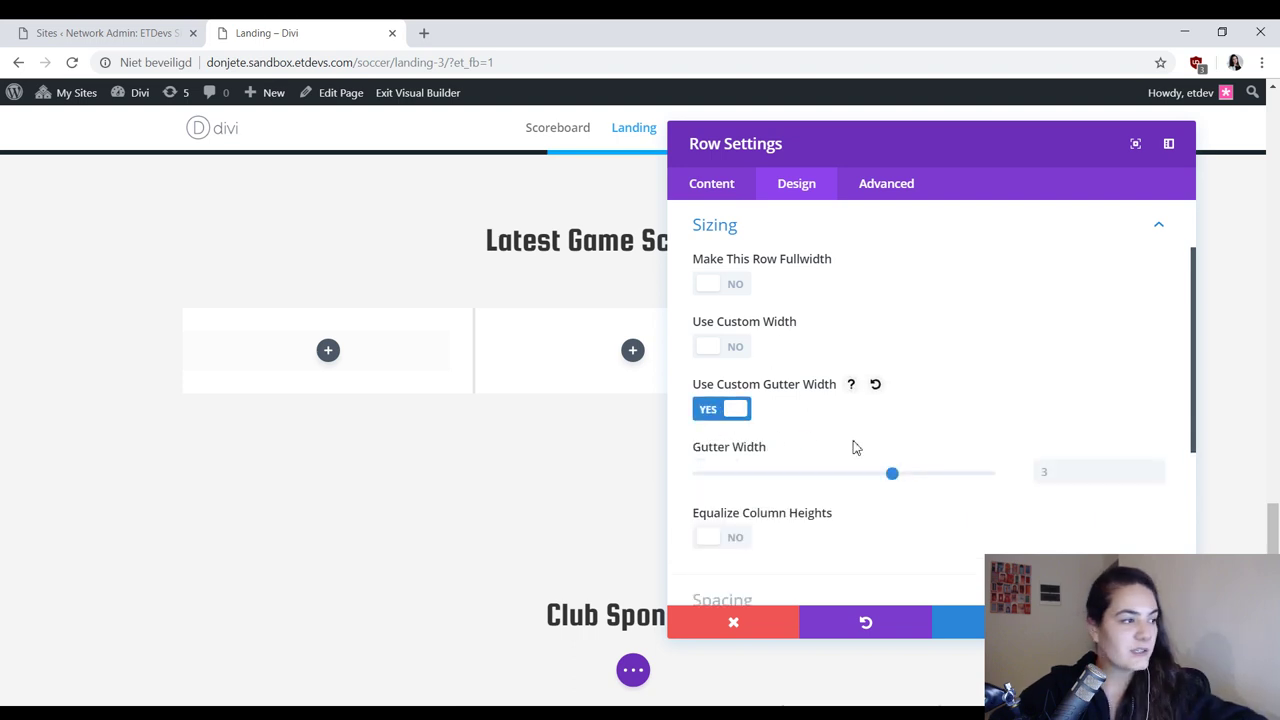
click(1159, 479)
click(1159, 479)
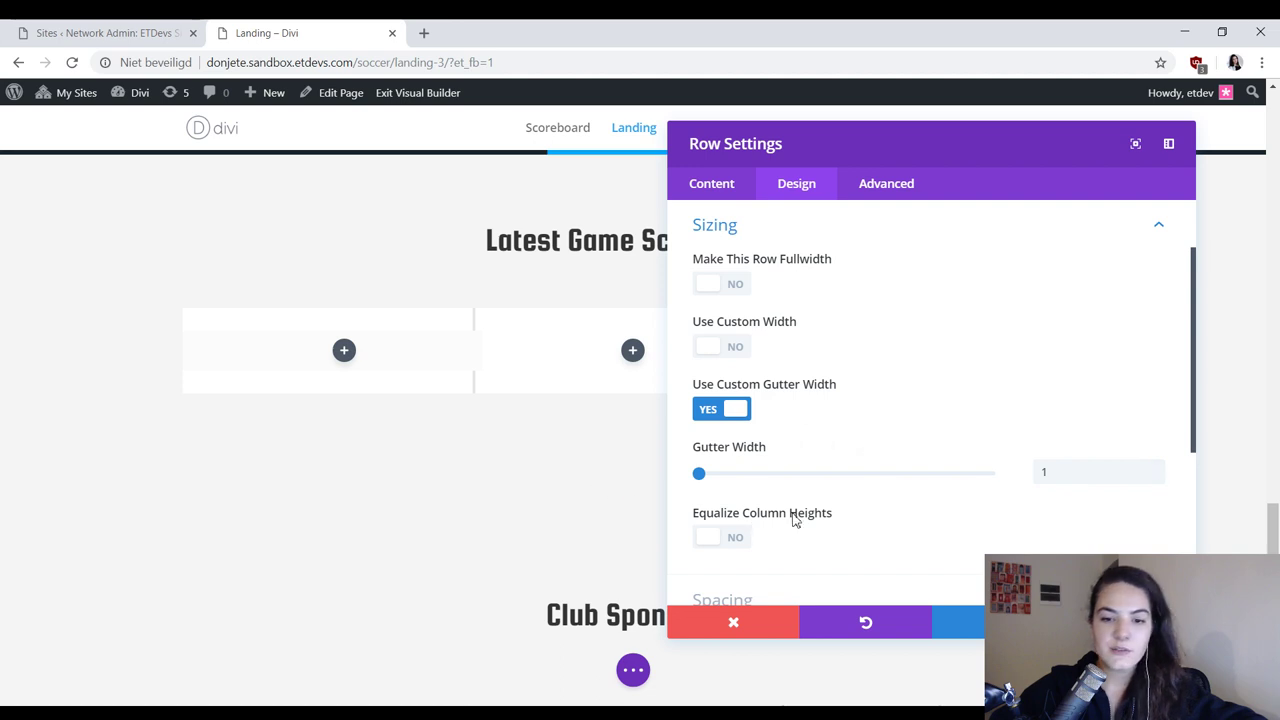
click(727, 541)
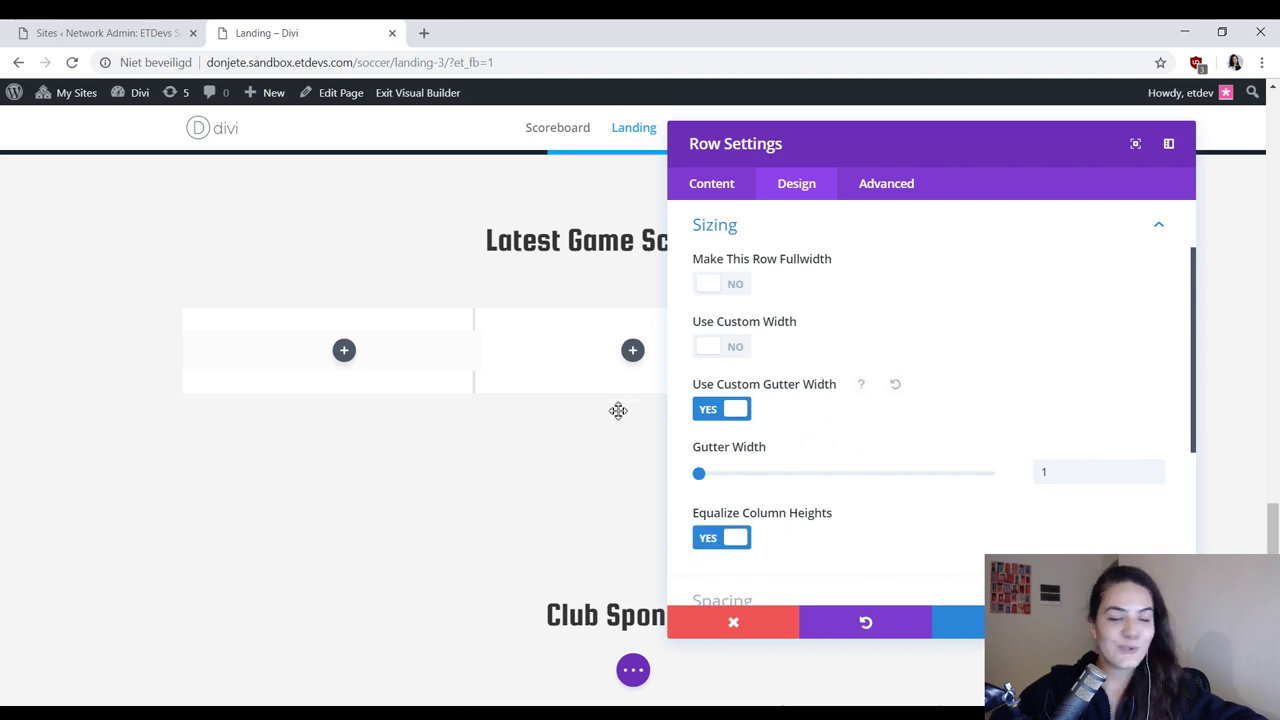
Step: Set the row's custom padding to 0px at top and bottom, with the two values linked
scroll(940, 420, down, 5)
click(810, 318)
scroll(780, 329, down, 3)
scroll(780, 329, up, 3)
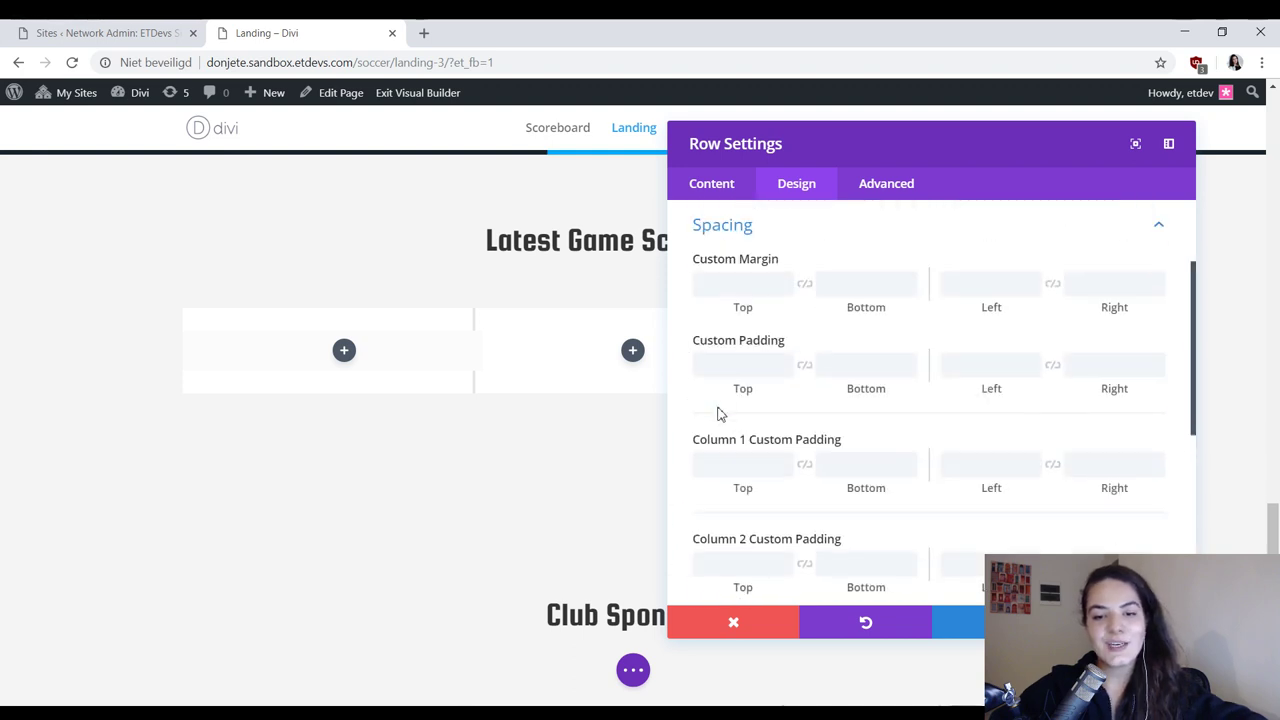
click(738, 363)
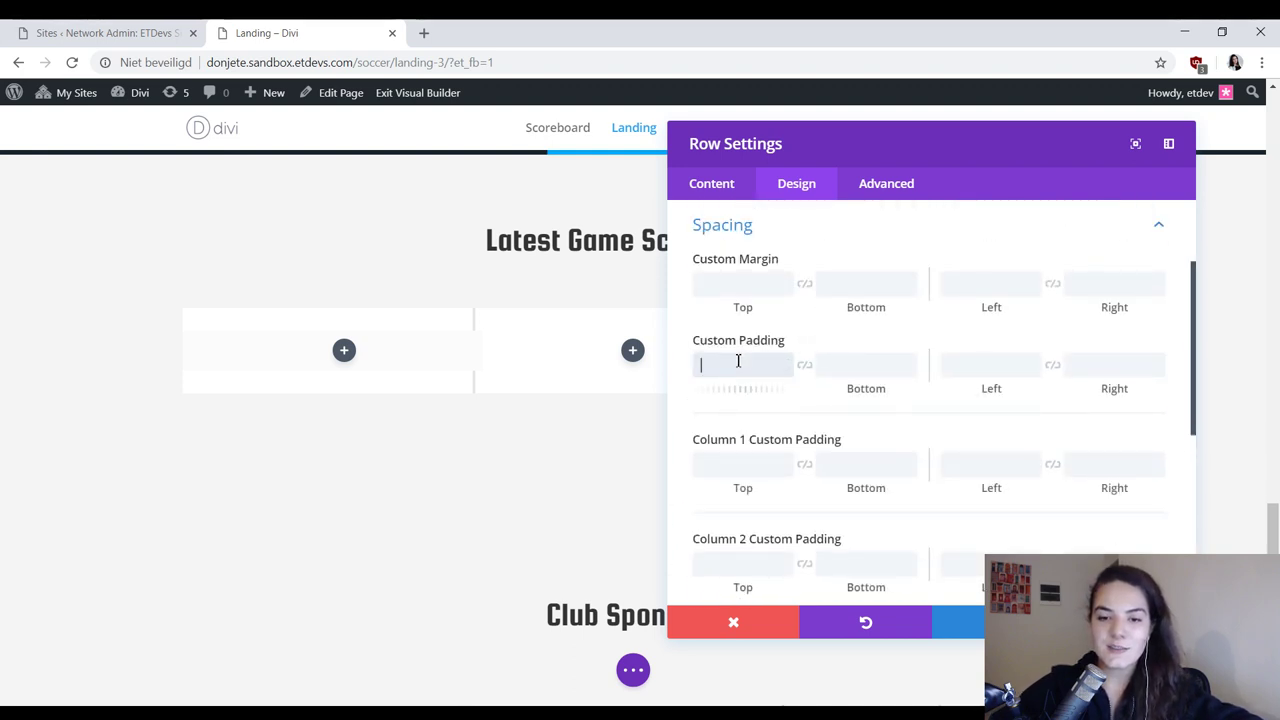
text(0px)
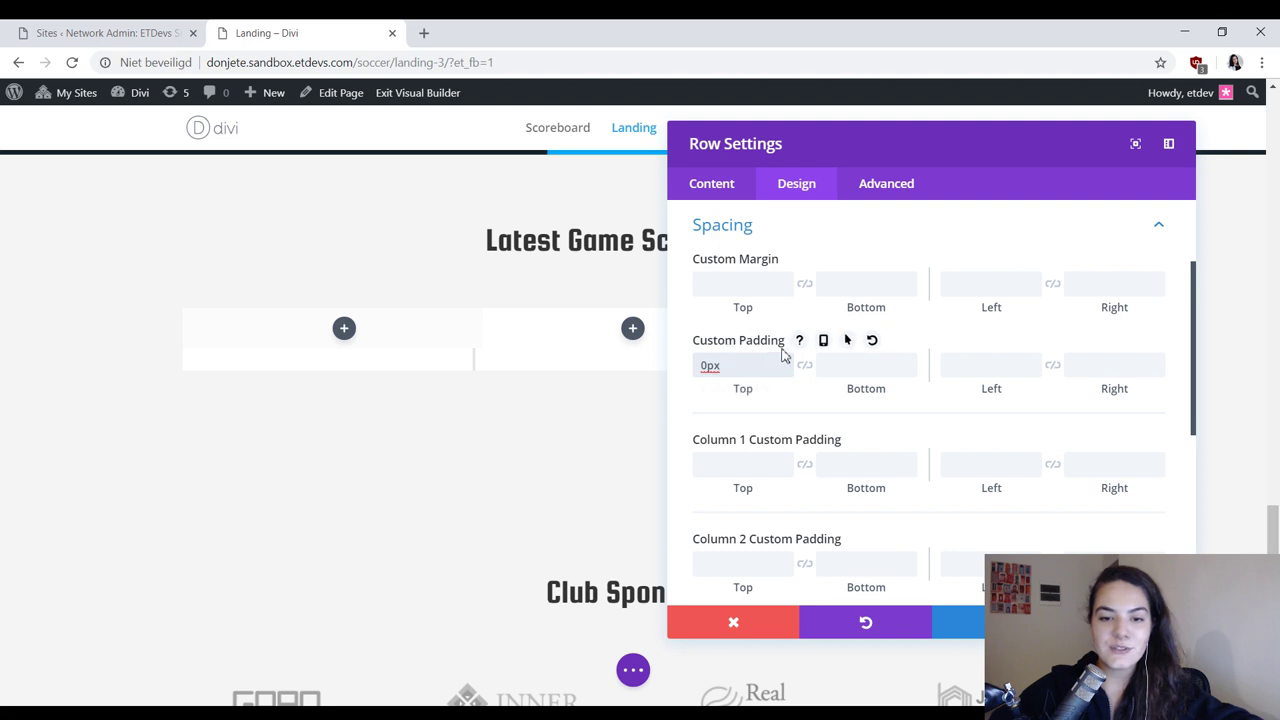
click(806, 367)
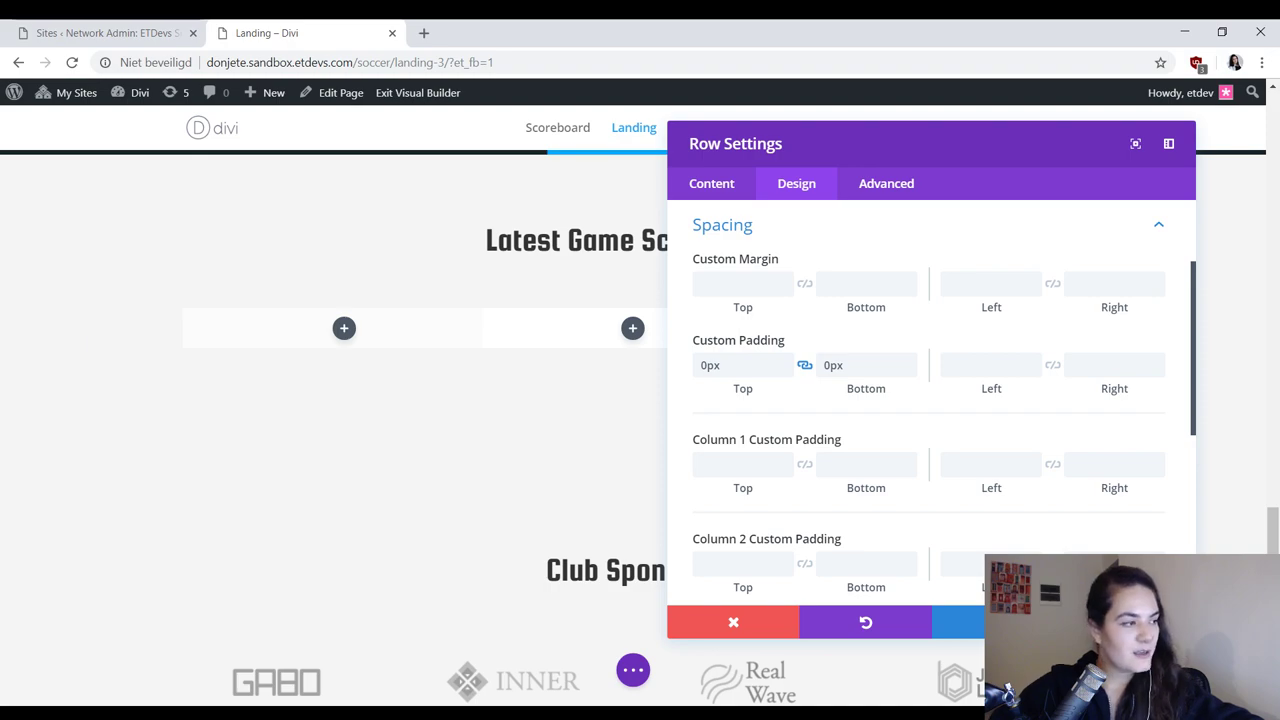
scroll(531, 426, up, 15)
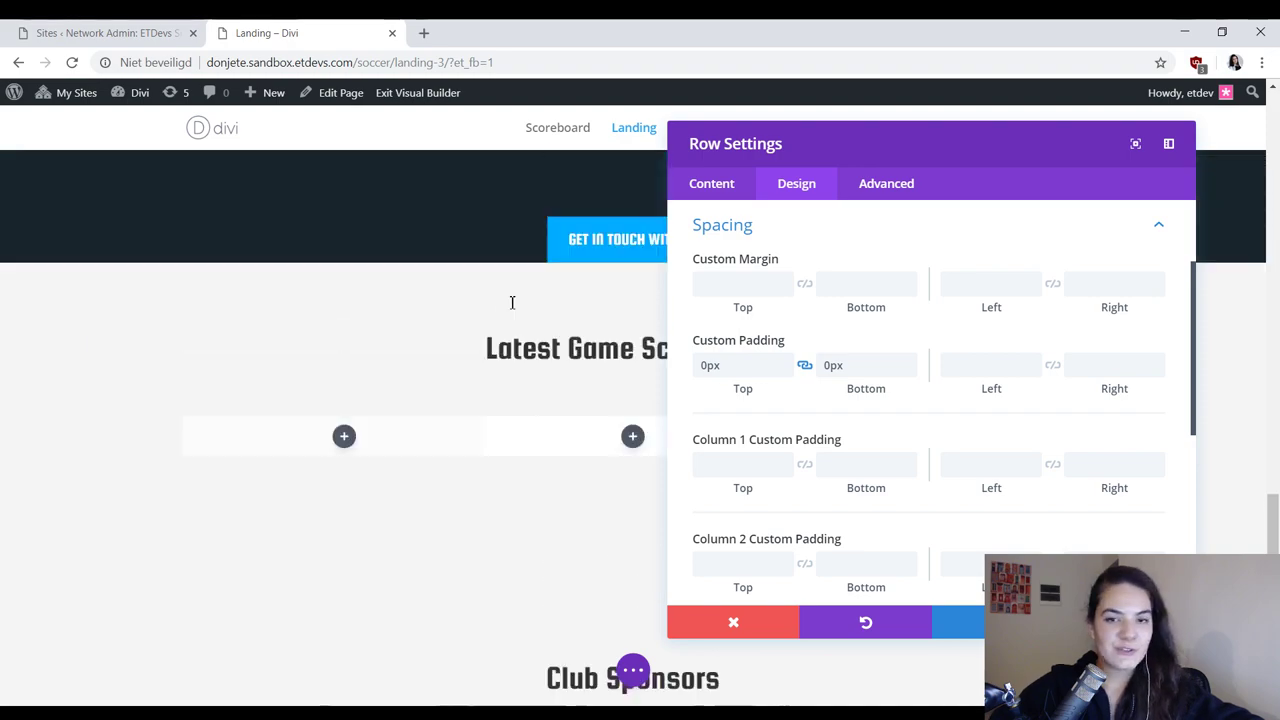
scroll(389, 365, up, 10)
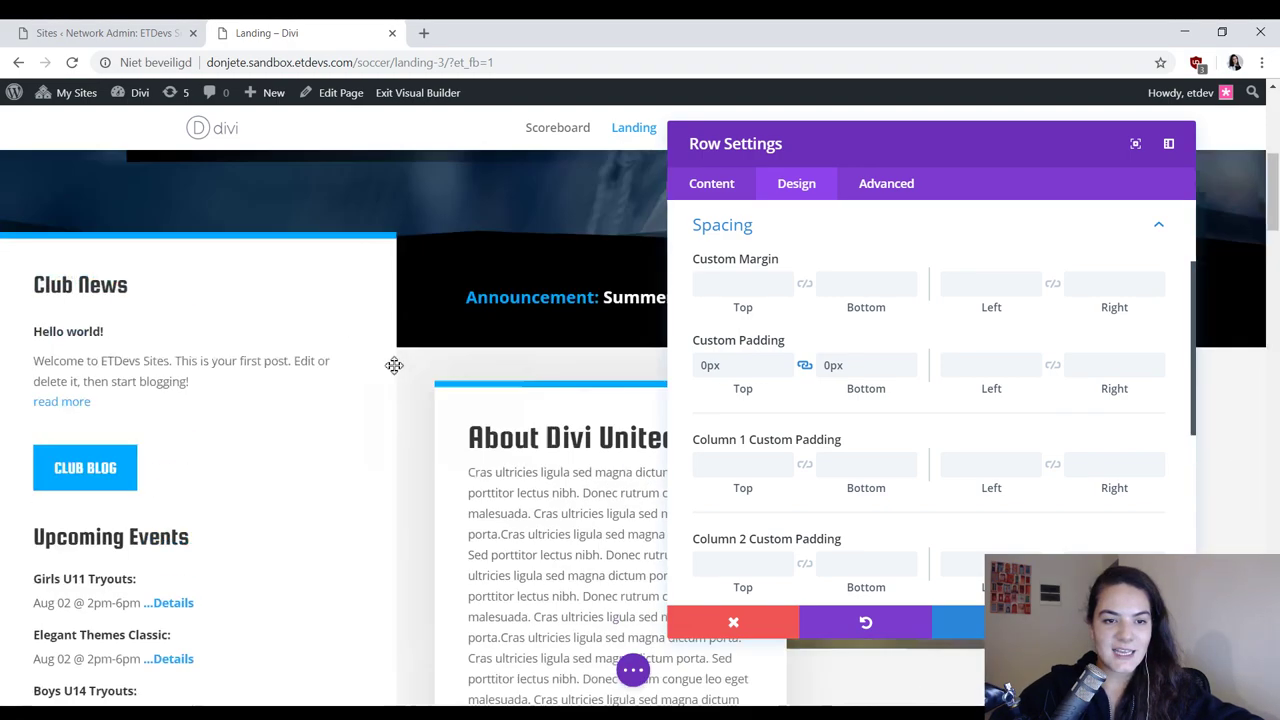
scroll(332, 351, down, 20)
scroll(332, 351, down, 15)
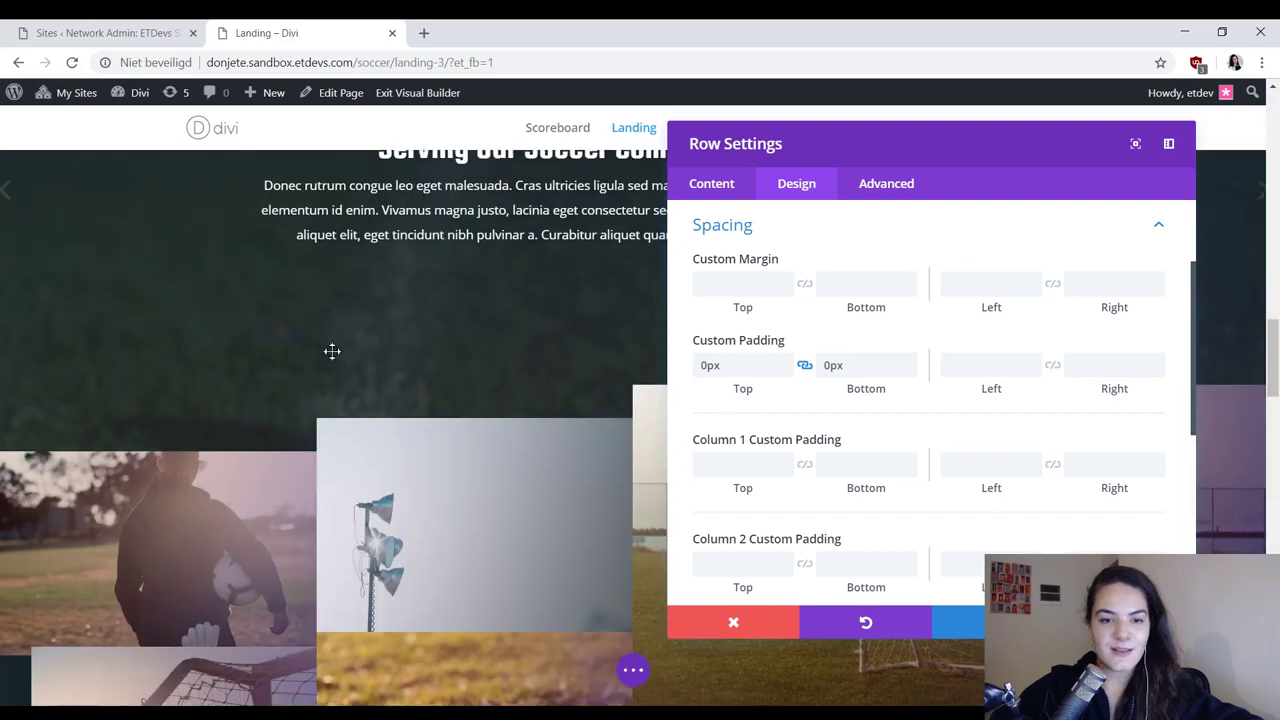
scroll(334, 350, up, 3)
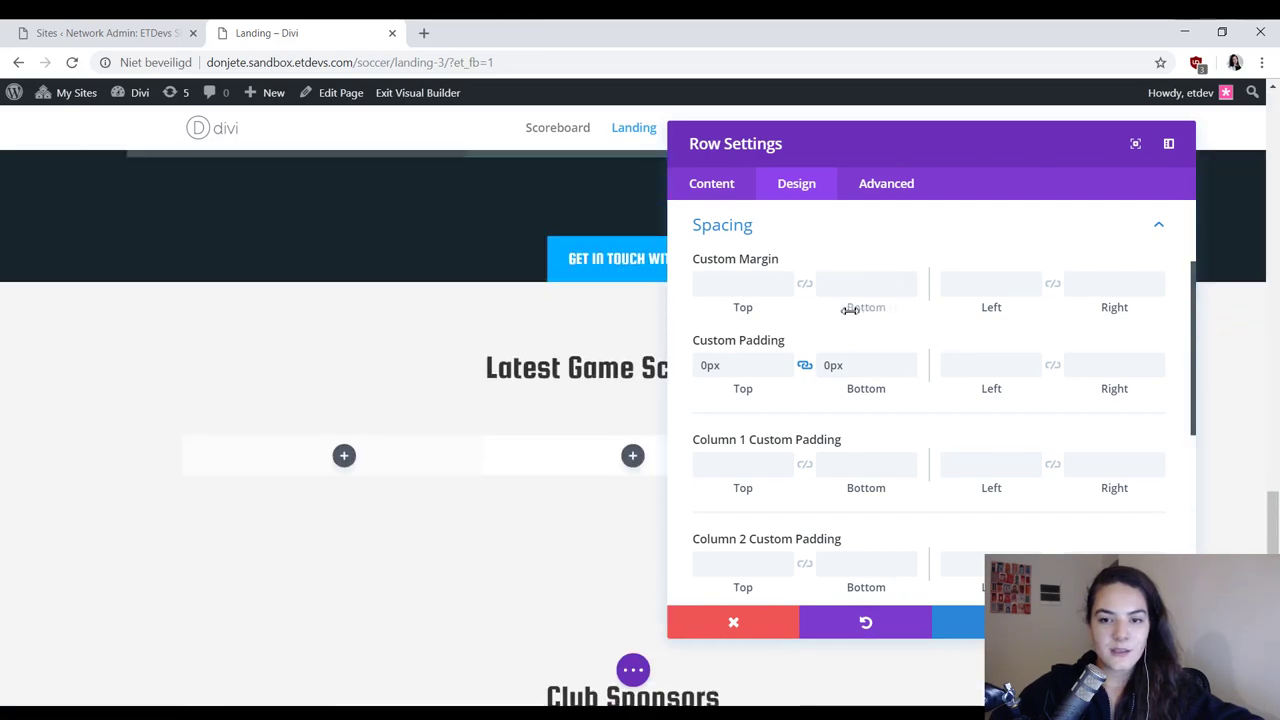
Step: Add a top border to the row, 8px wide in the color #00aaff
scroll(850, 320, down, 4)
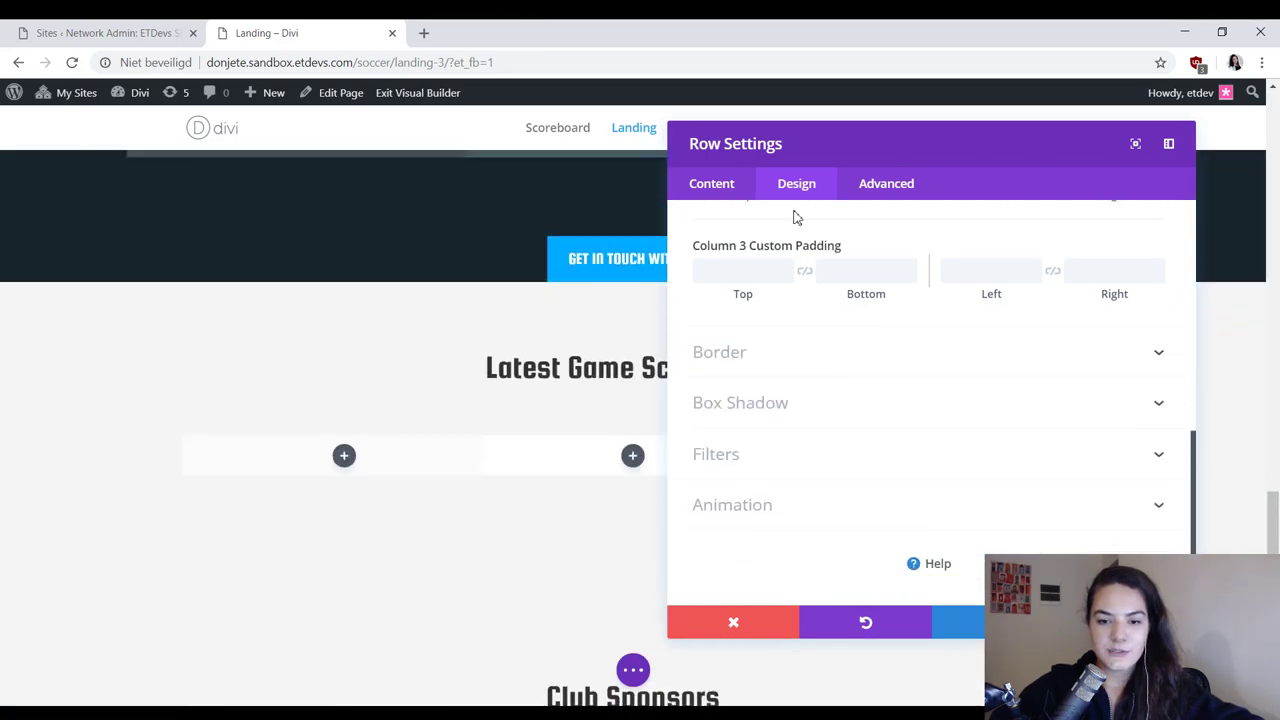
click(808, 360)
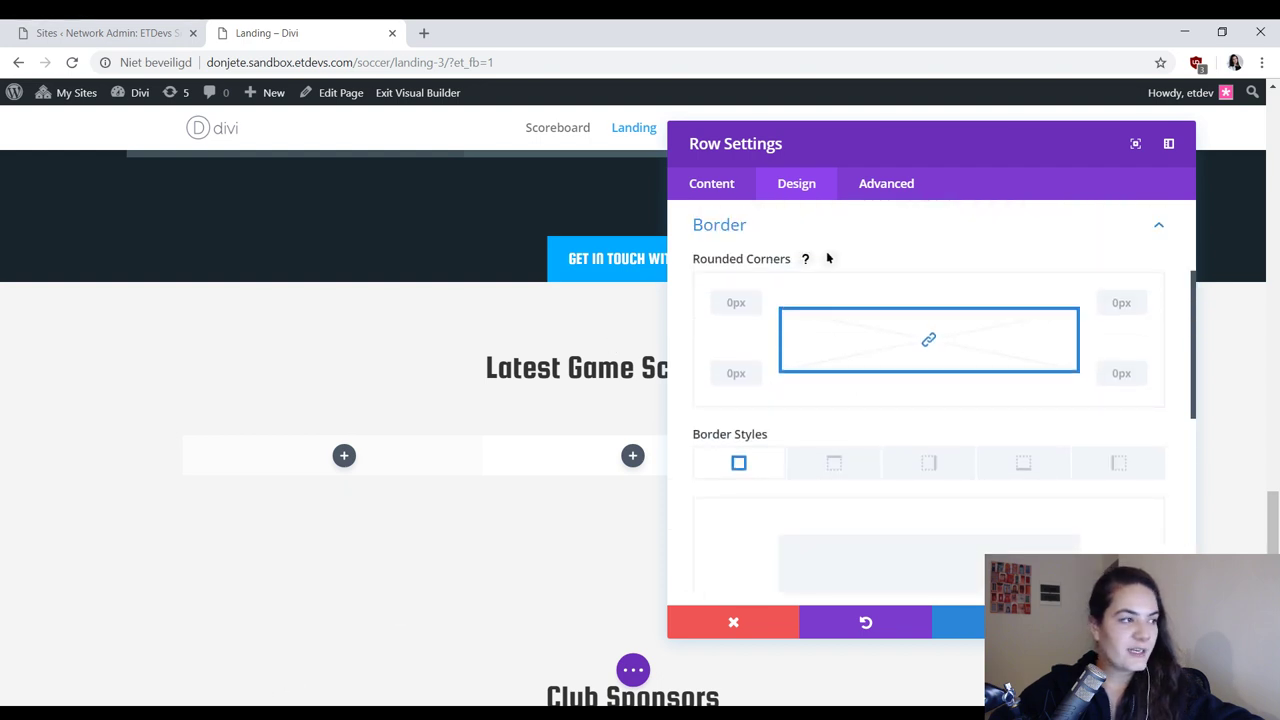
click(834, 462)
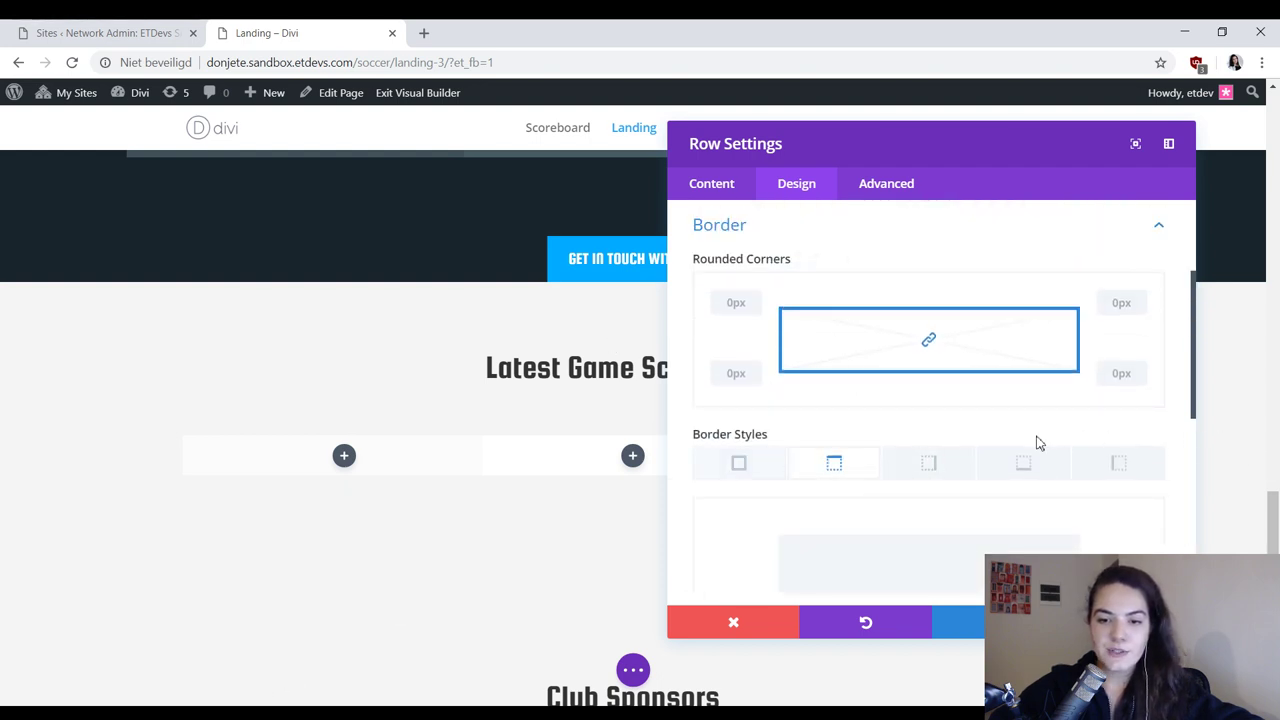
scroll(1038, 442, down, 3)
click(1038, 442)
text(8)
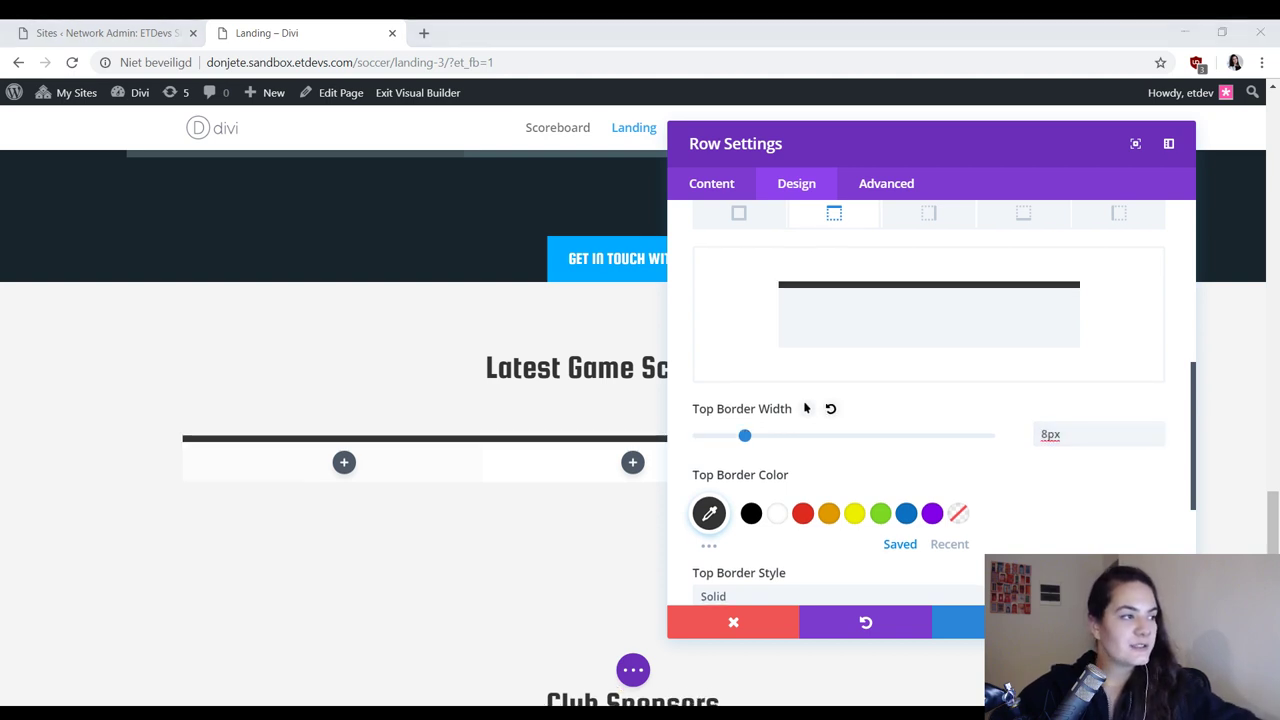
click(709, 513)
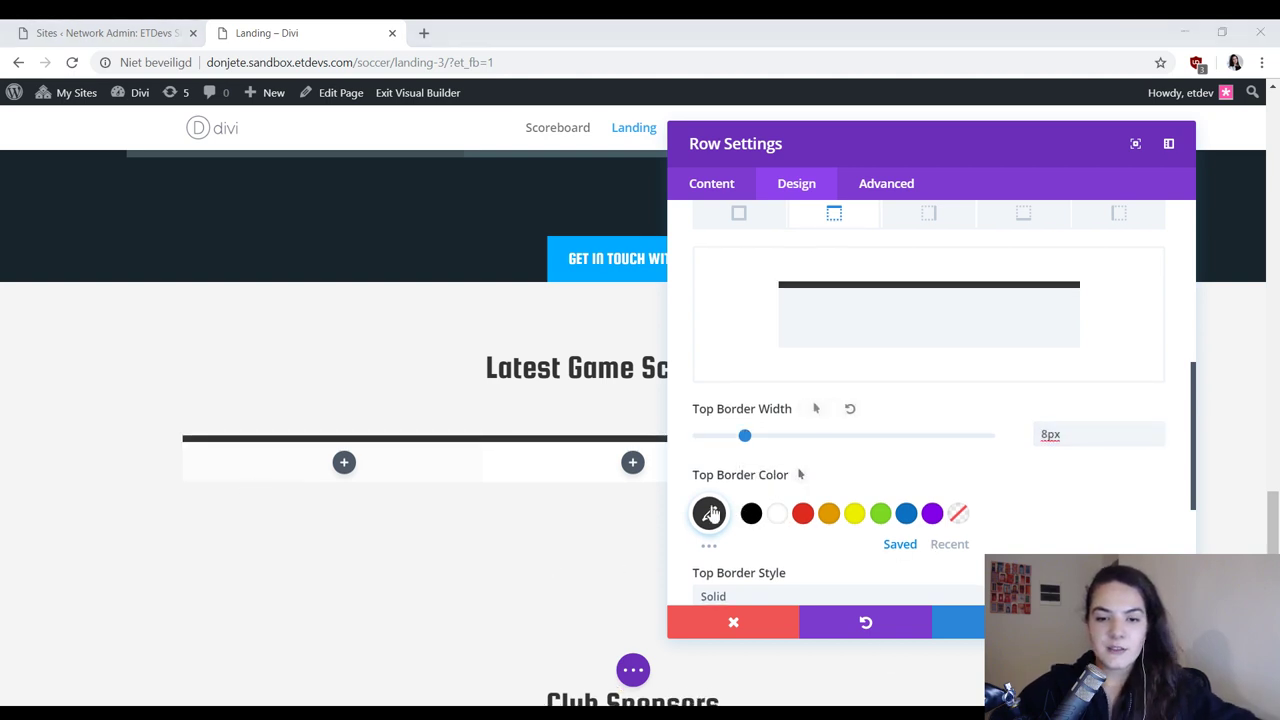
key(ctrl+v)
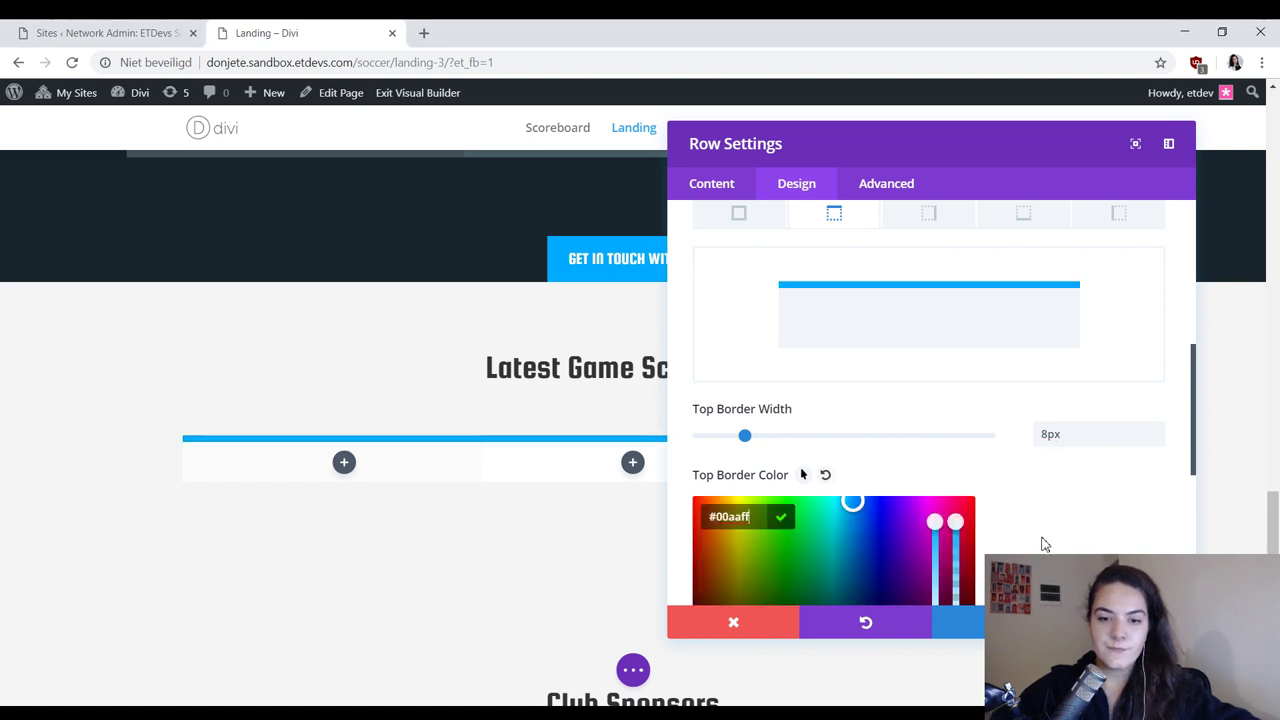
Step: Add a bottom border to the row, 8px wide in the color #00aaff
scroll(1045, 400, up, 2)
click(1040, 300)
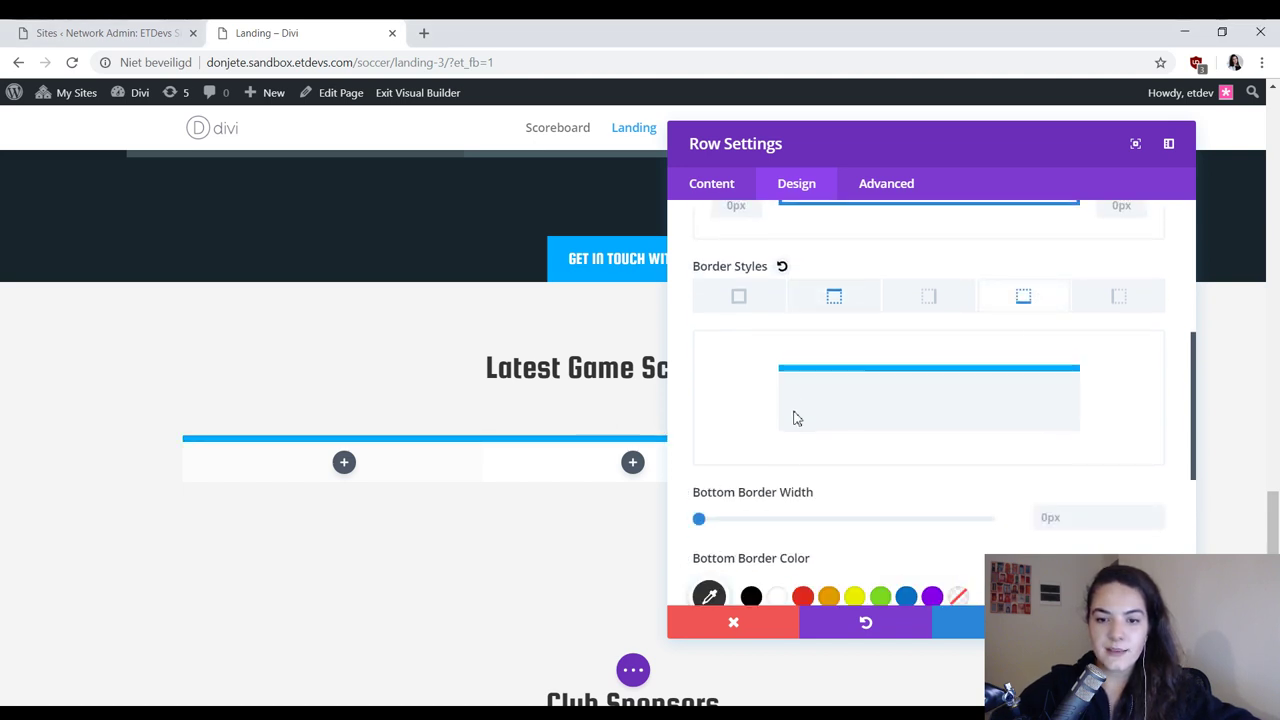
click(1063, 509)
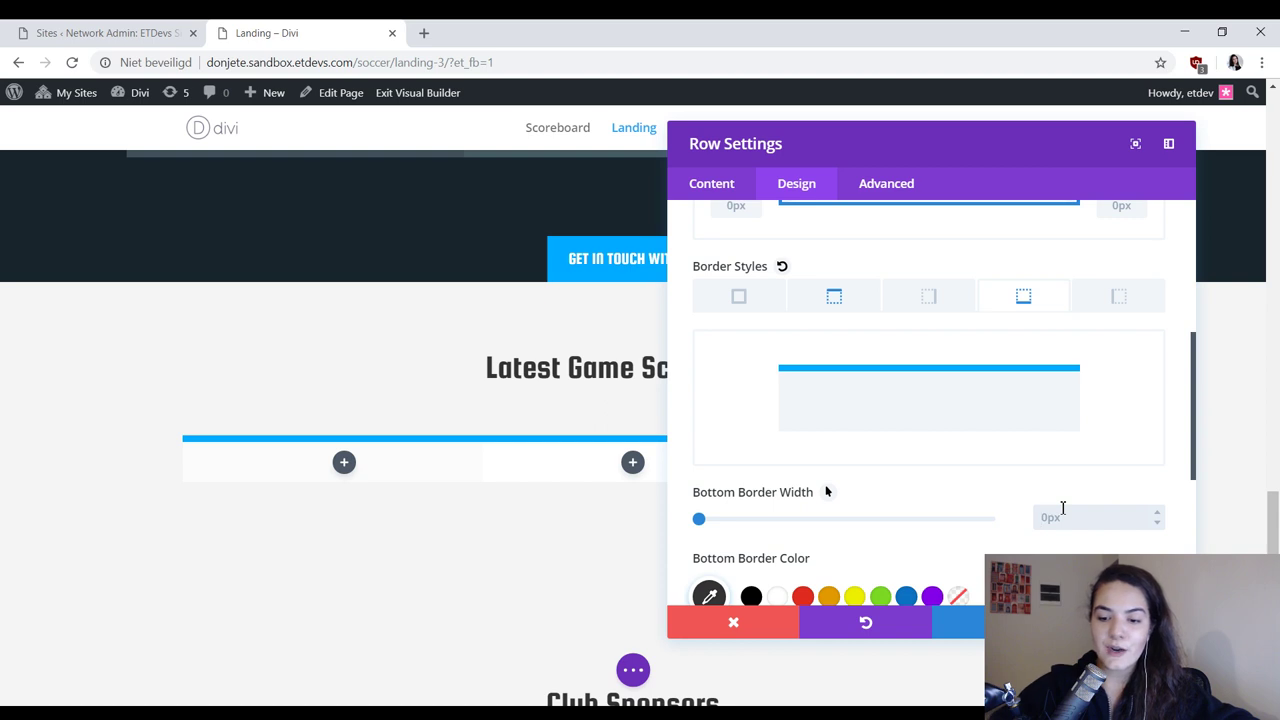
text(8)
scroll(900, 480, down, 1)
click(711, 514)
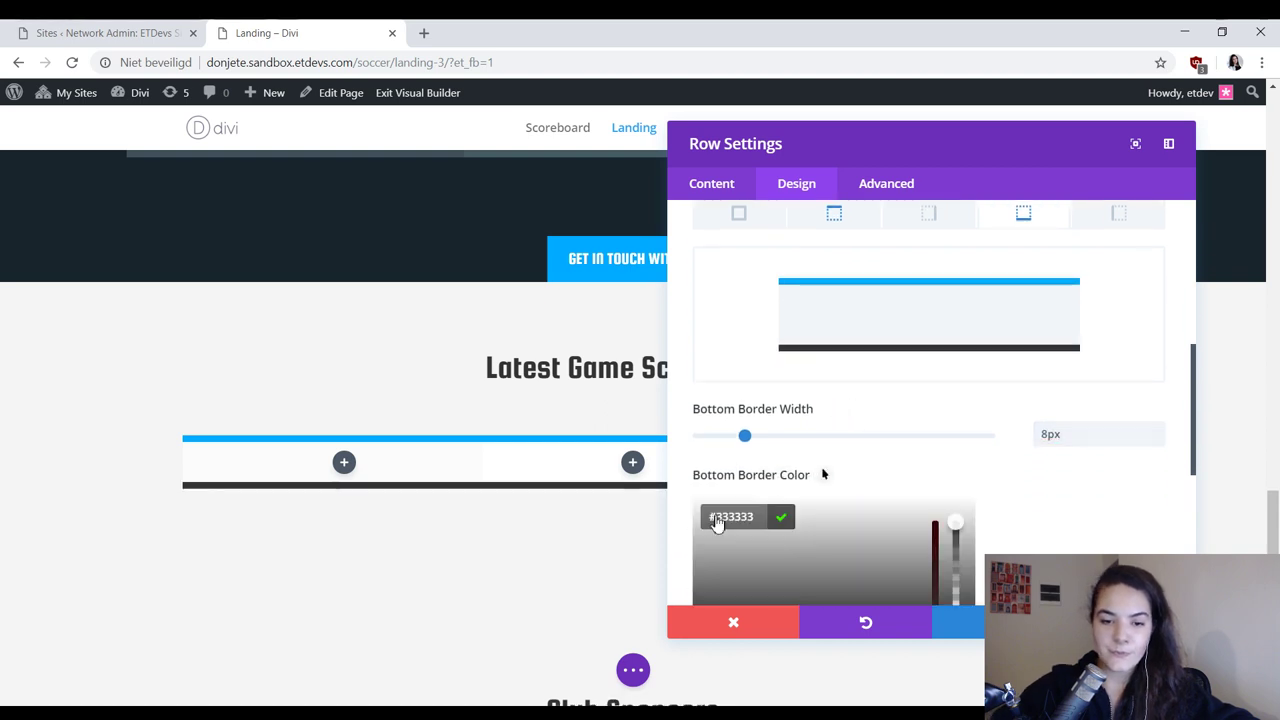
click(716, 518)
text(#00aaff)
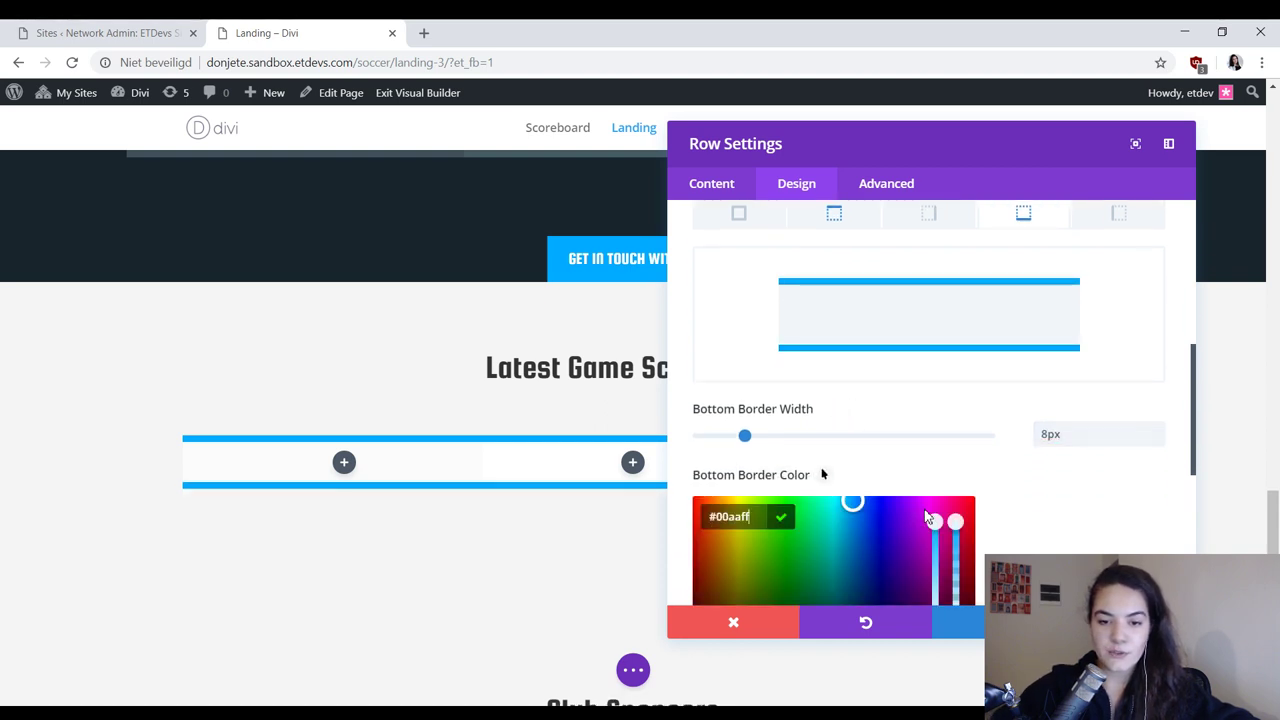
text(#00aaff)
key(ctrl+a)
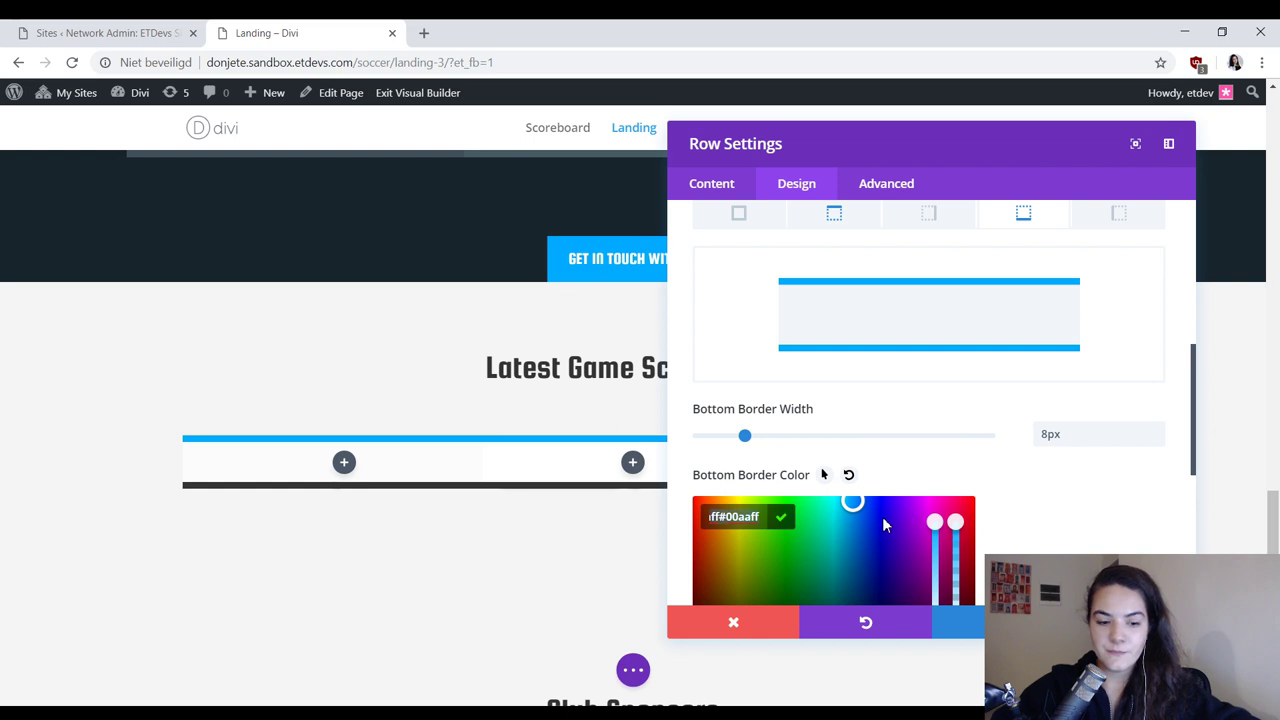
text(#00aaff)
click(1094, 528)
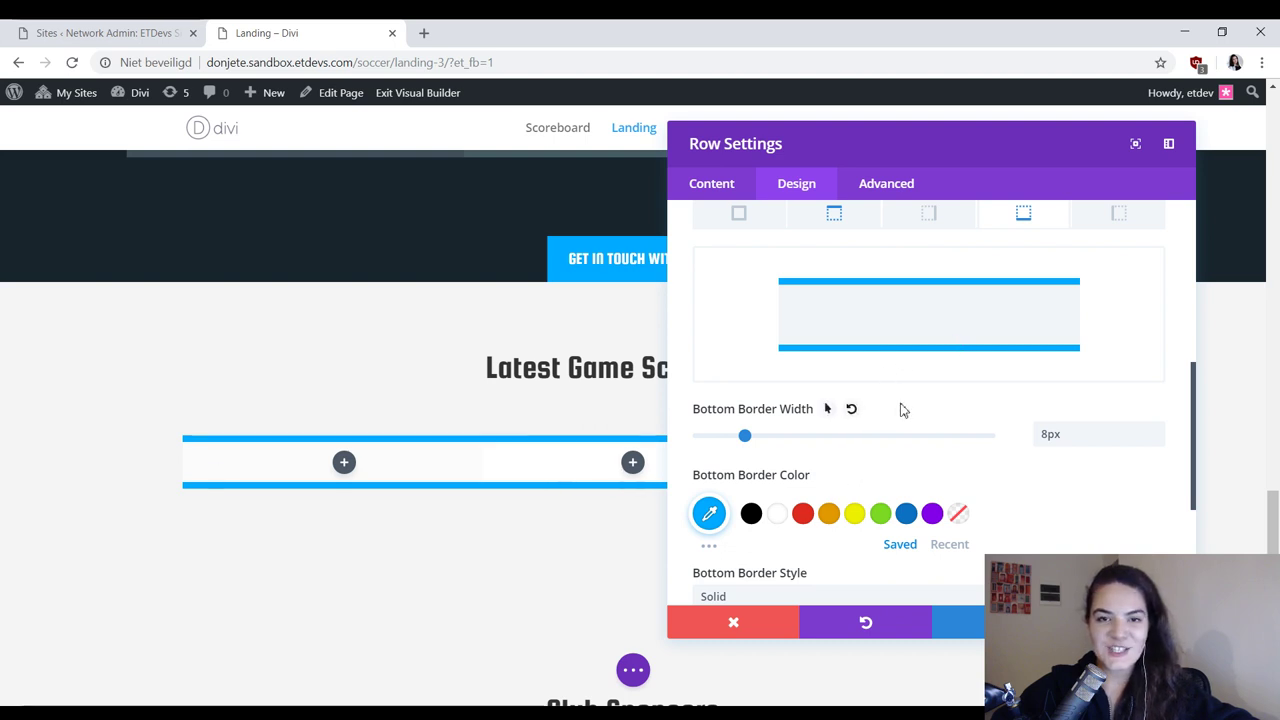
Step: Apply the first box shadow preset, a soft shadow around all sides, to the row
scroll(900, 409, down, 1)
scroll(975, 419, down, 2)
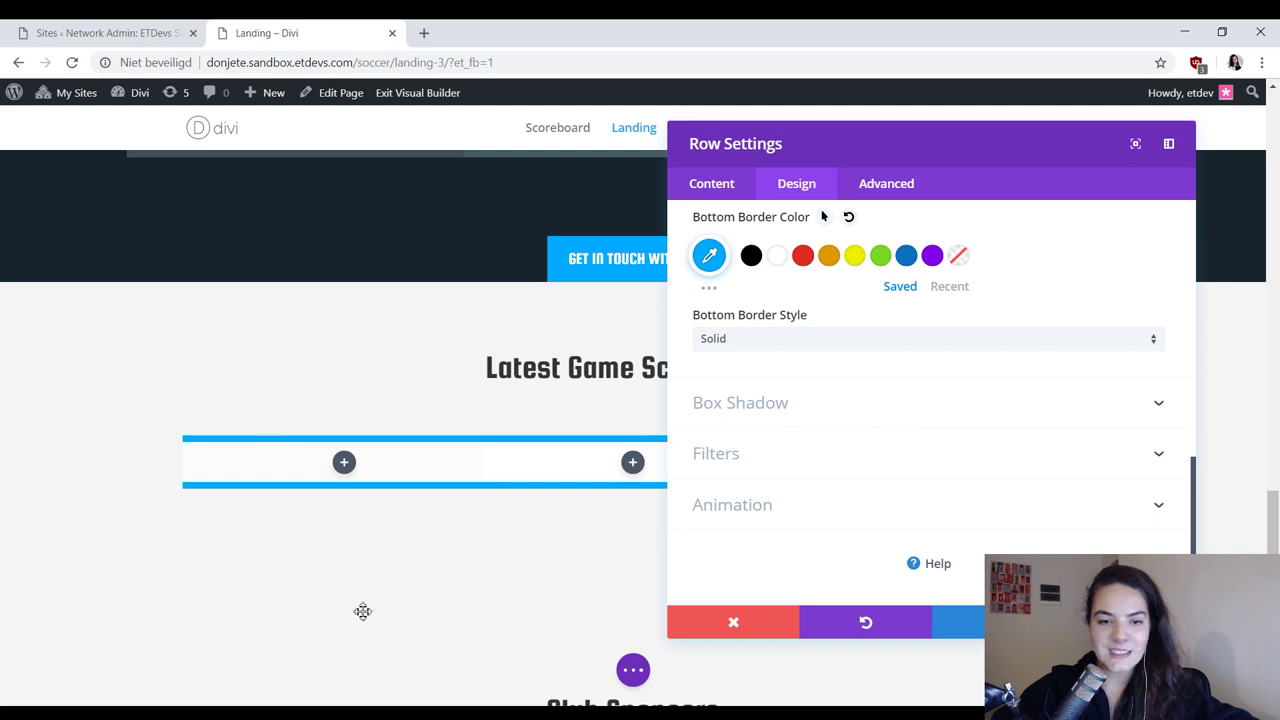
click(813, 425)
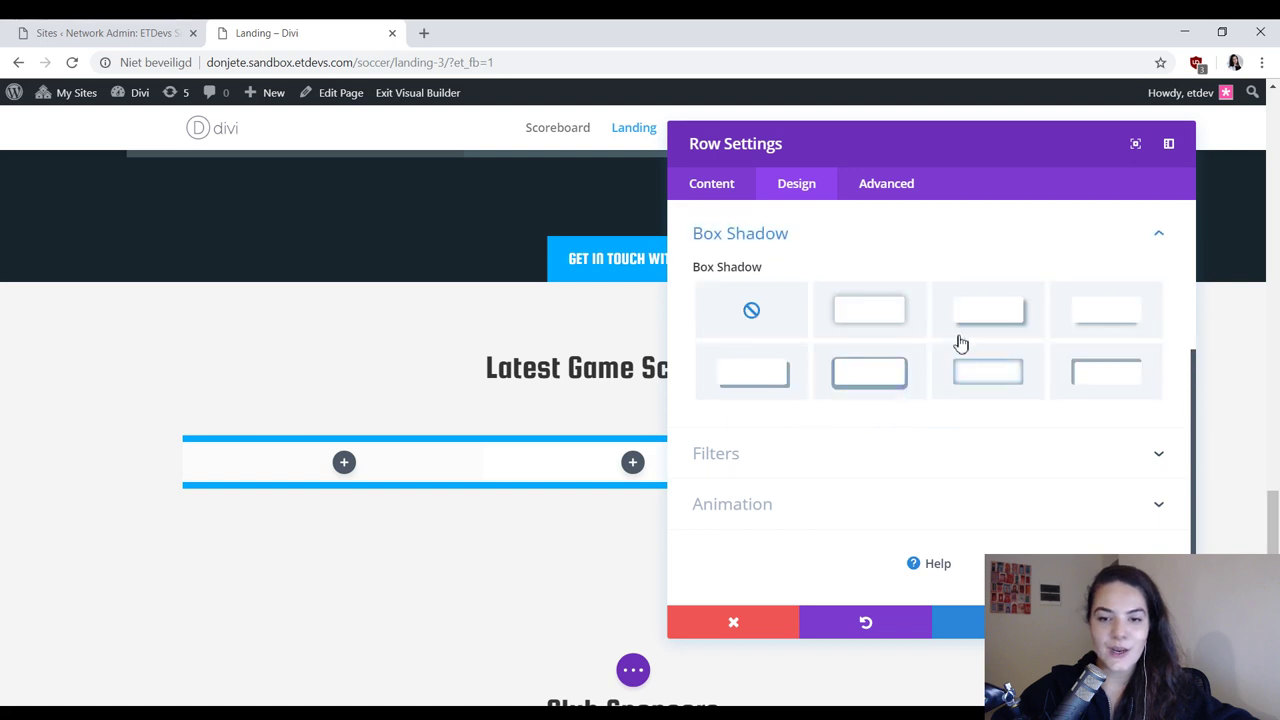
click(869, 324)
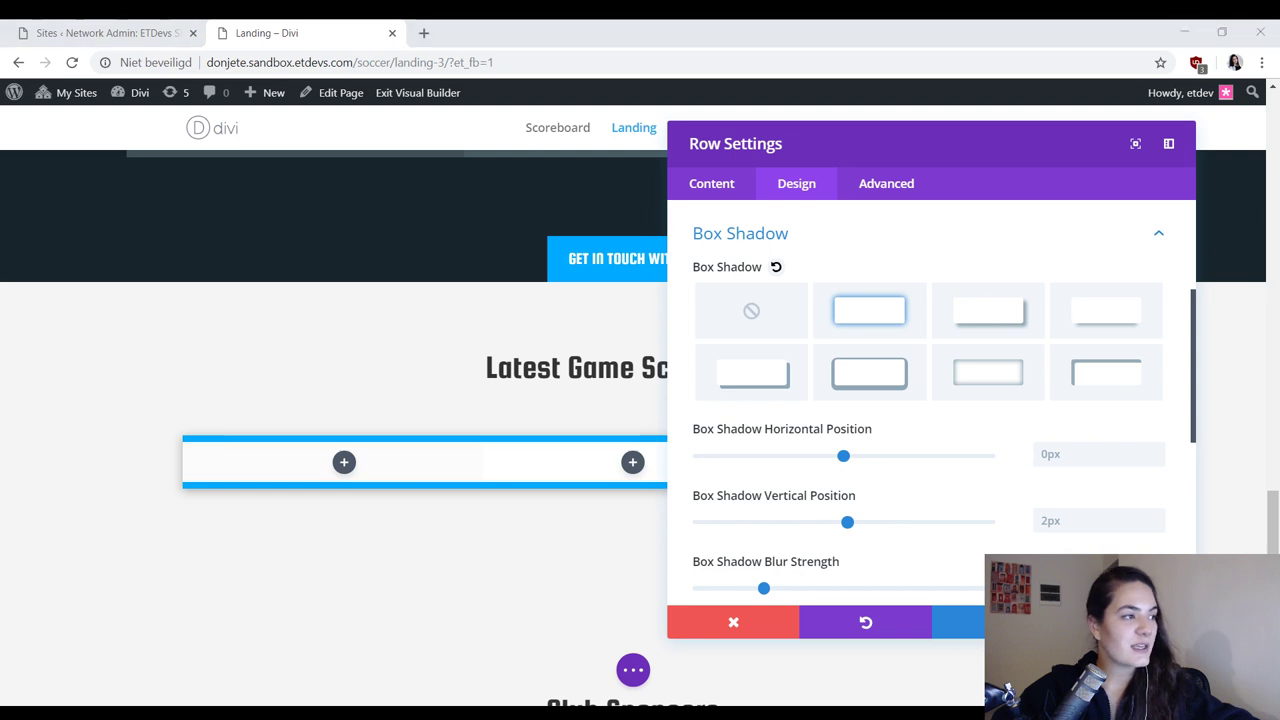
Step: Set the row's box shadow to a 20px vertical position, 80px blur strength and -20px spread strength
click(1128, 458)
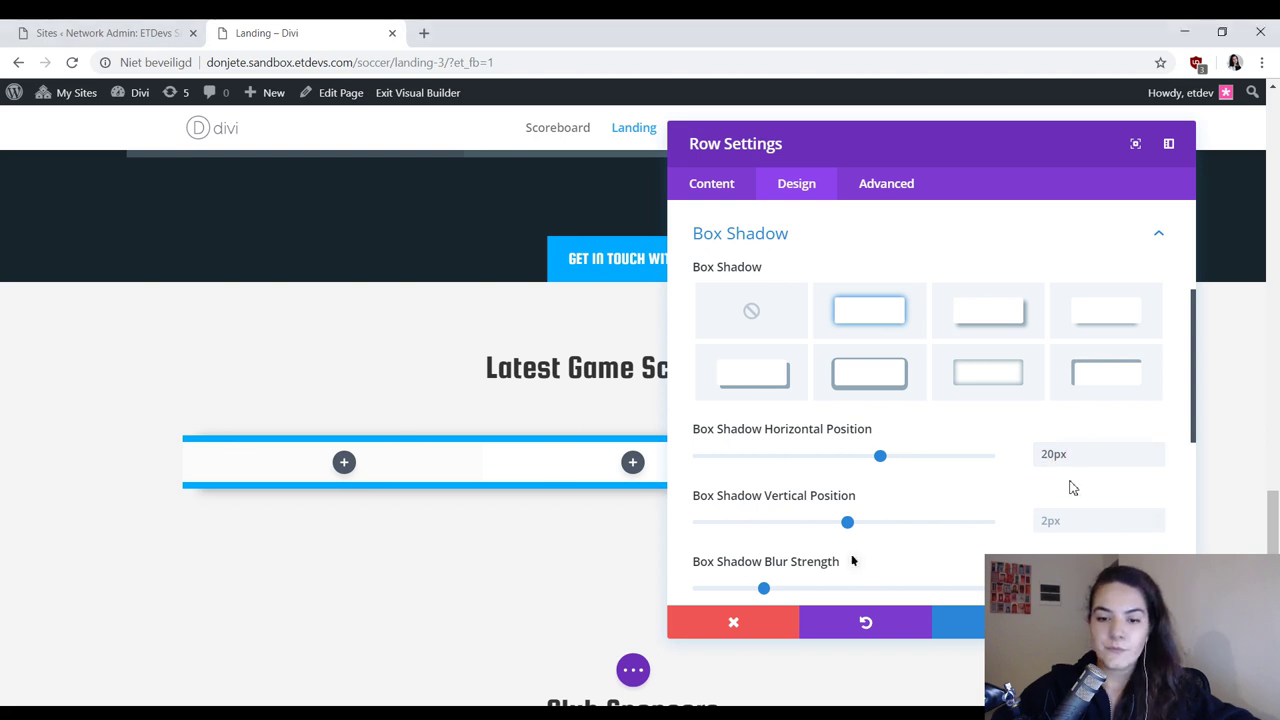
drag(1066, 455, 1017, 447)
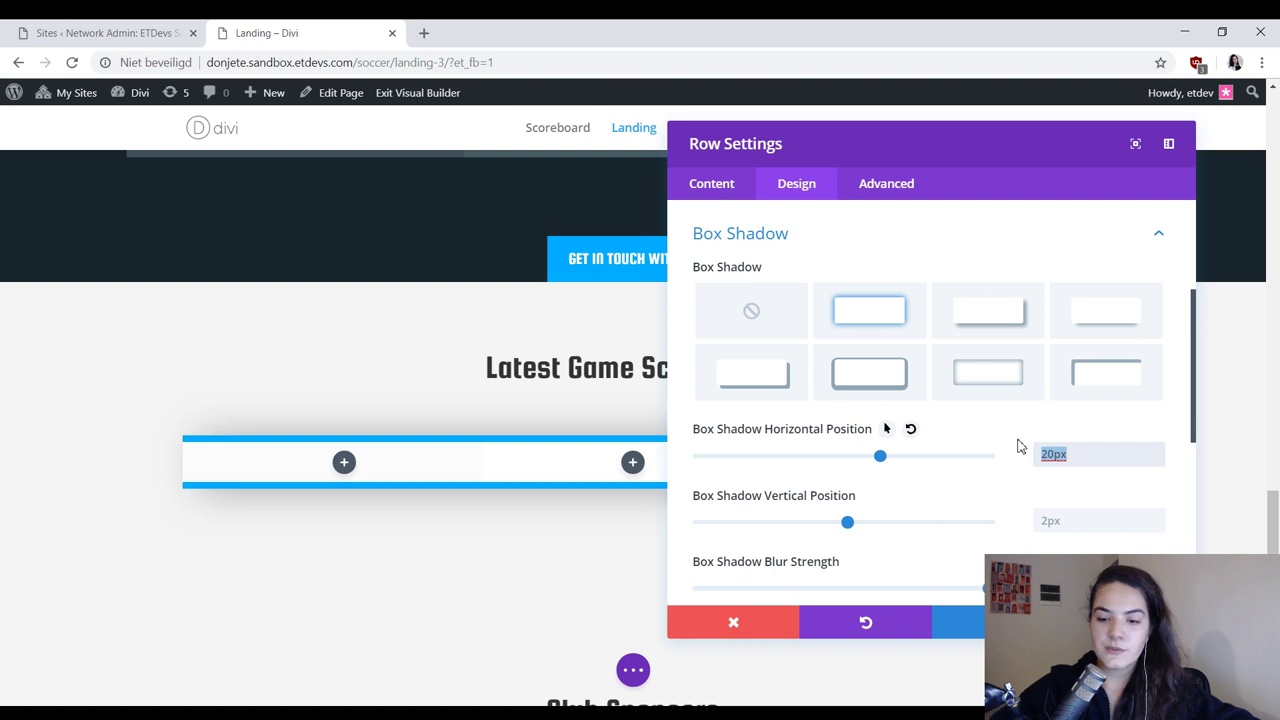
key(BackSpace)
click(1111, 521)
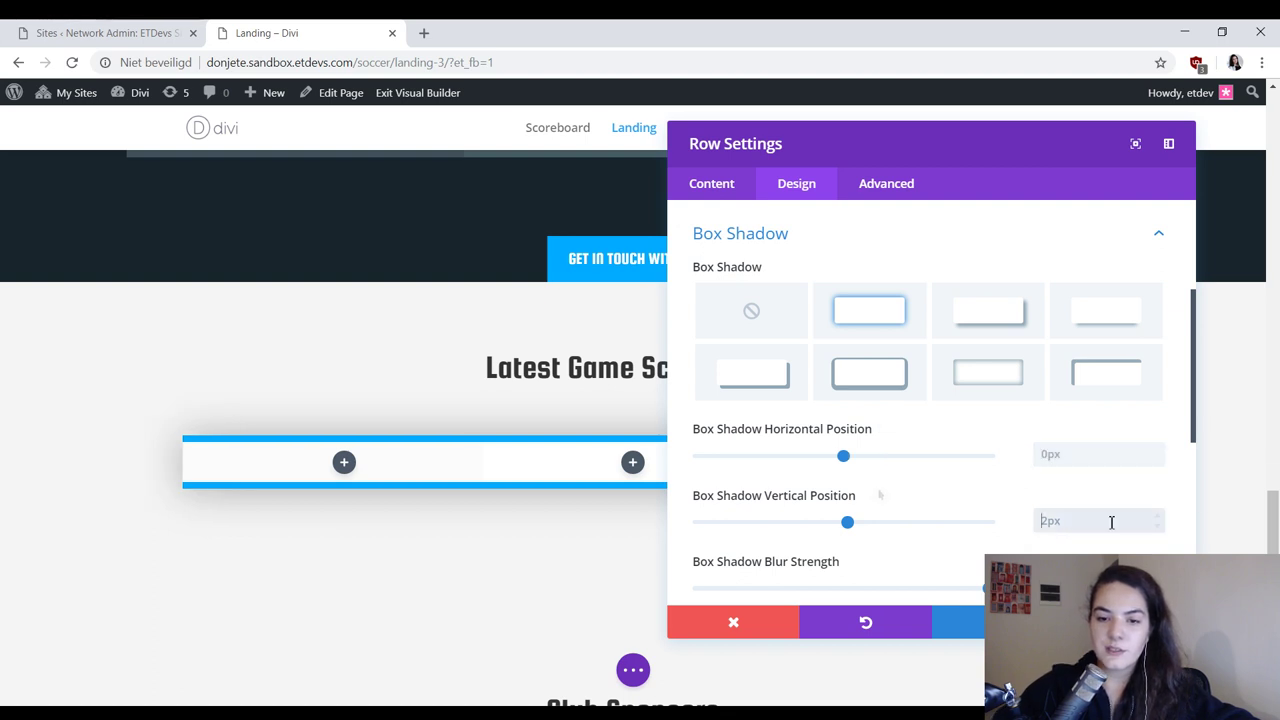
text(20px)
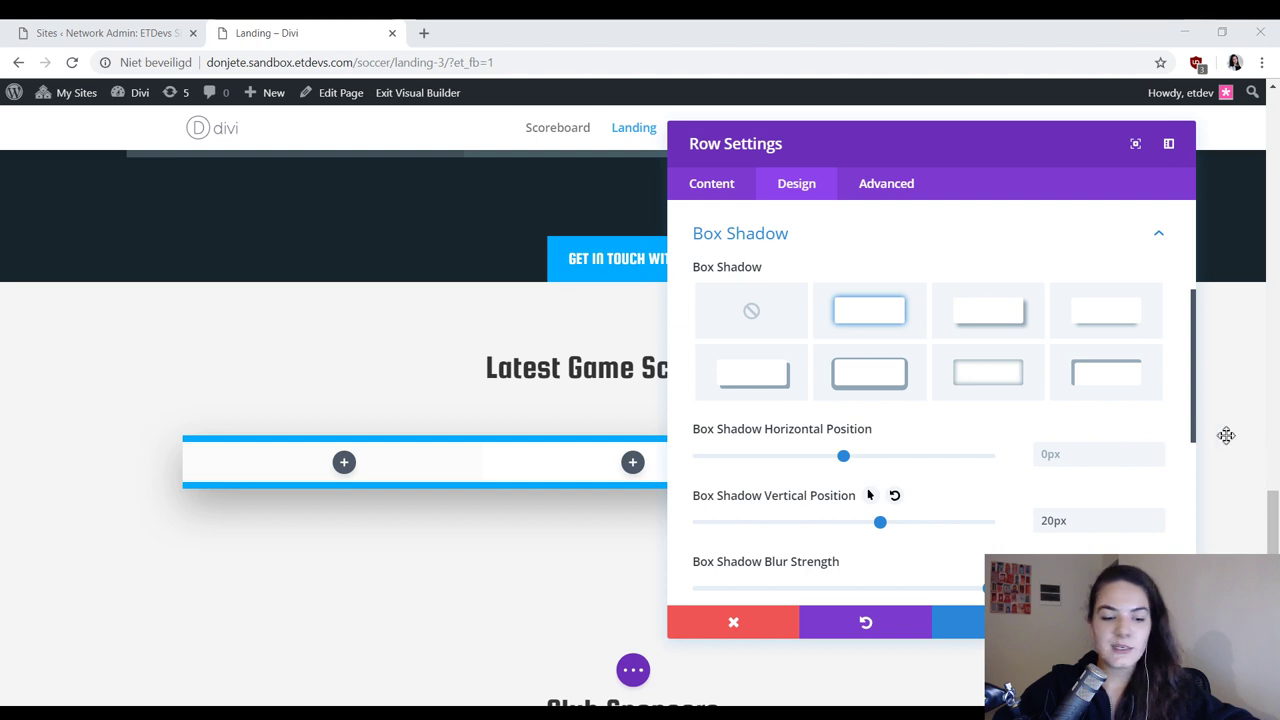
scroll(1066, 500, down, 5)
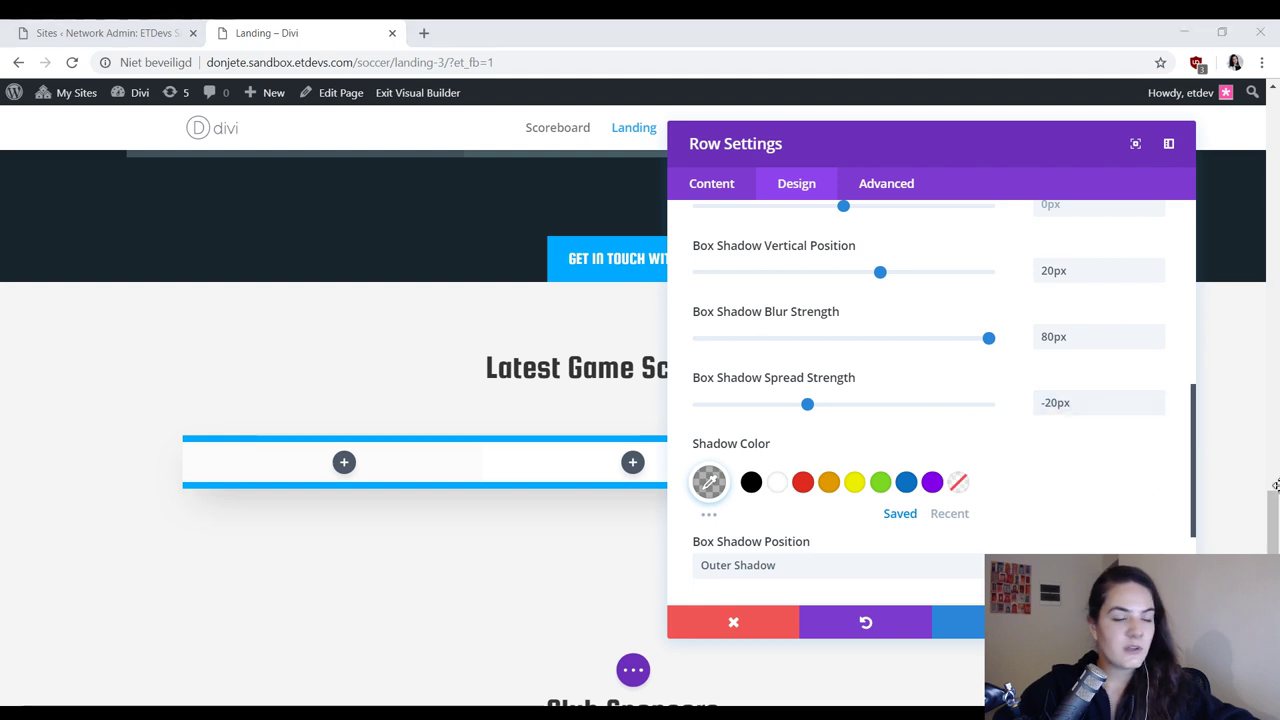
Step: Set the row's shadow color to rgba(0,0,0,0.56) and save the row settings
click(783, 442)
click(708, 482)
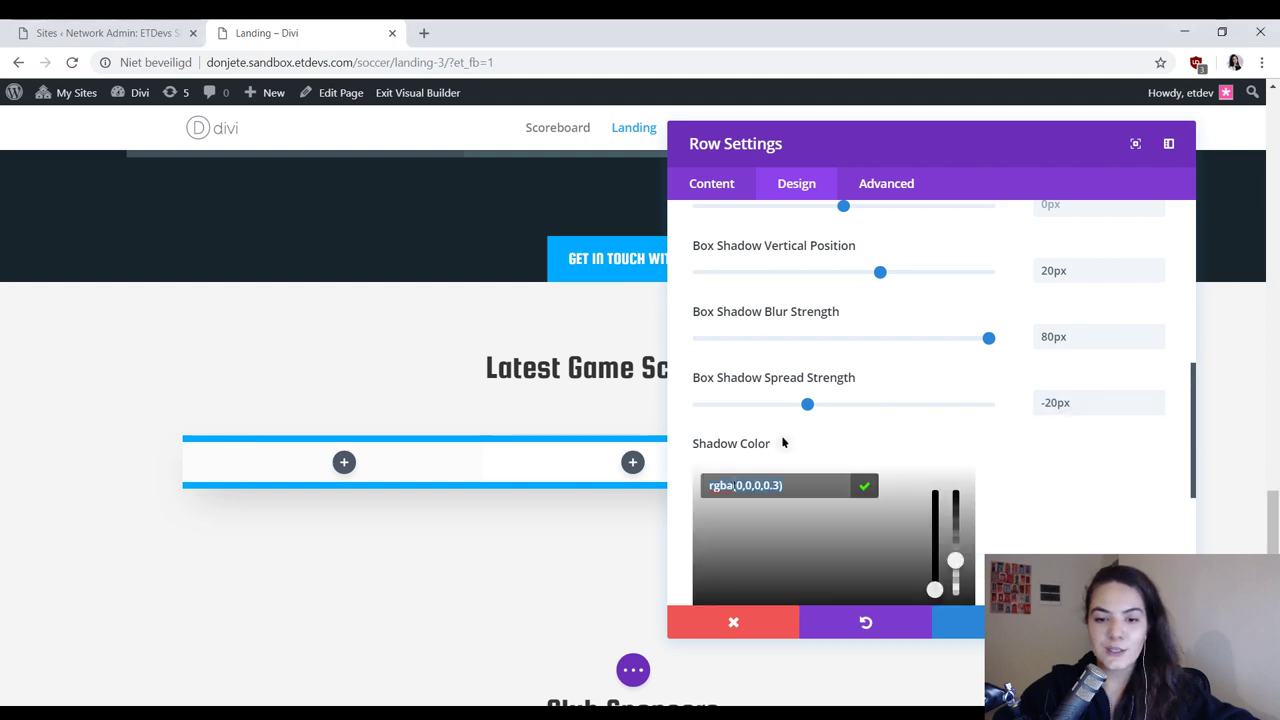
key(End)
key(BackSpace)
key(BackSpace)
text(56))
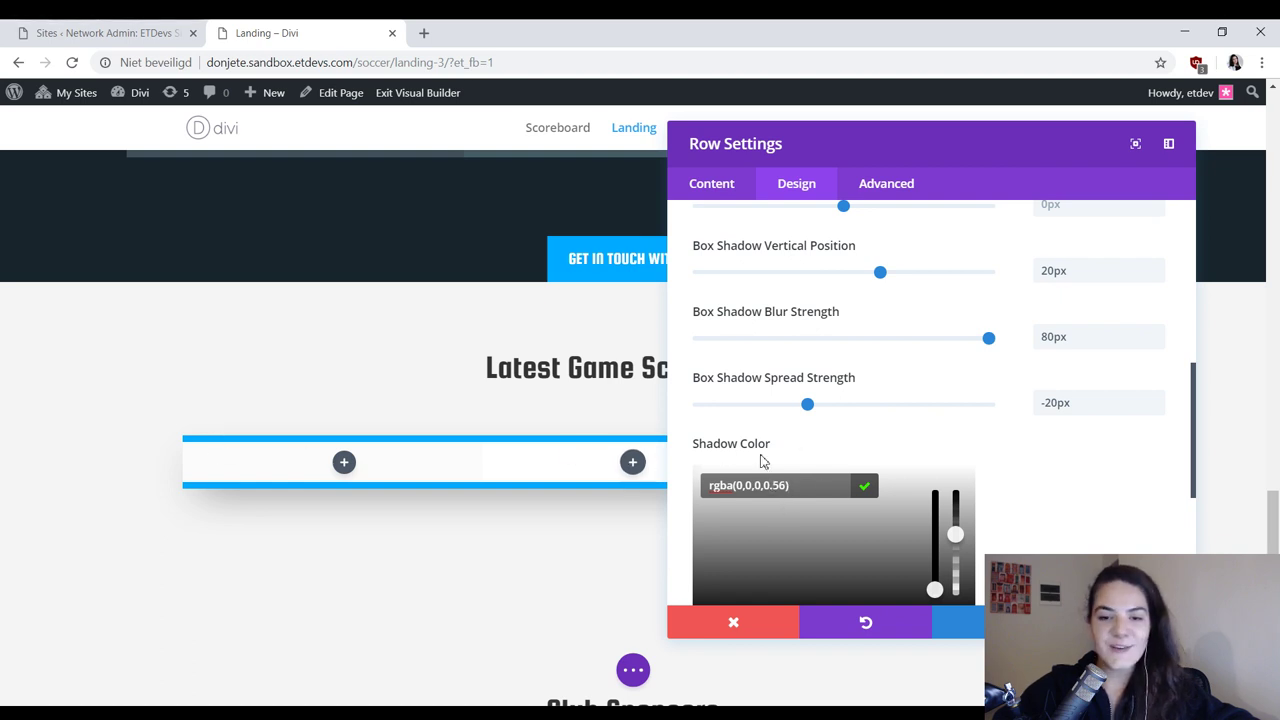
click(1063, 622)
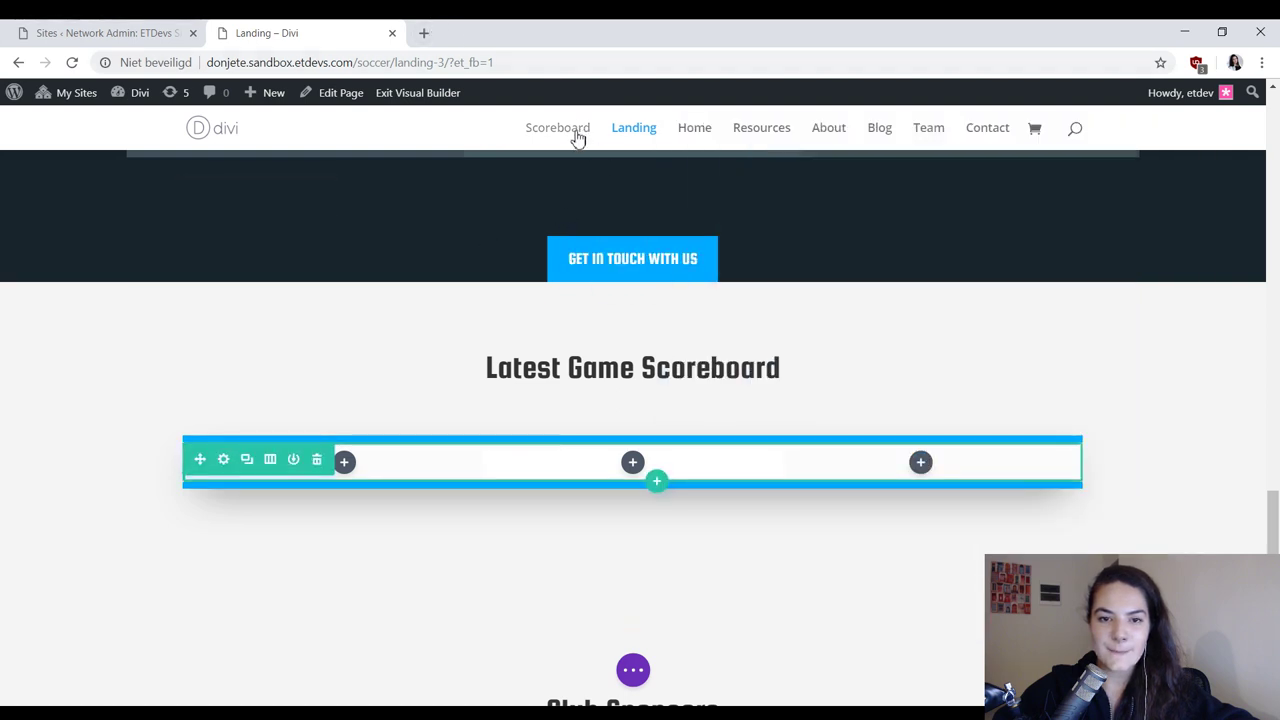
Step: Save the landing page and reopen it in the Visual Builder, with the Scoreboard page open in a new tab
click(633, 669)
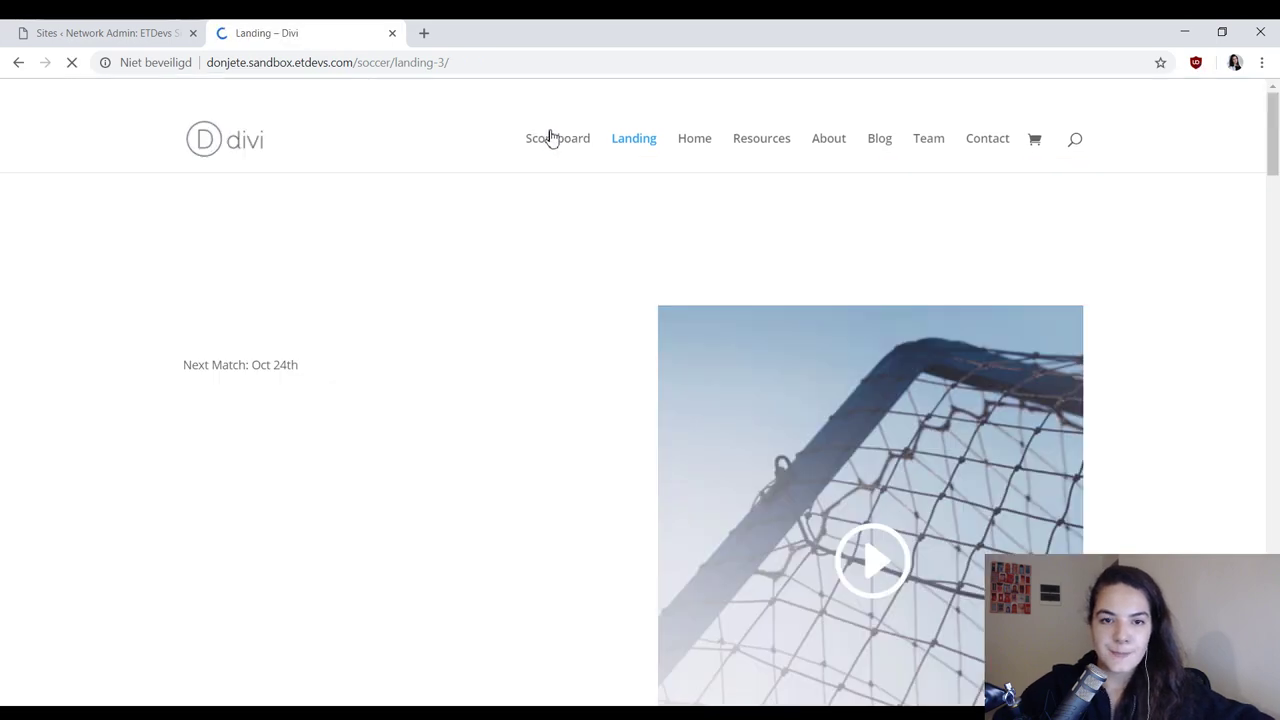
middle_click(571, 141)
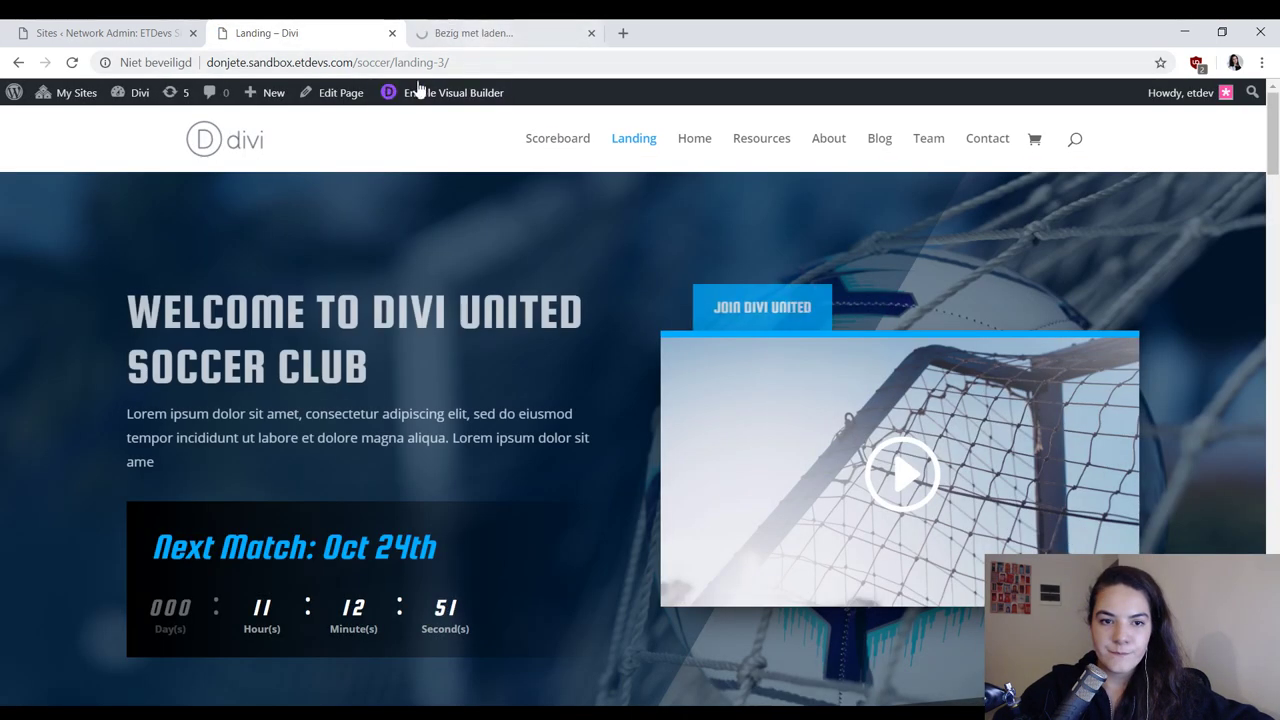
click(457, 93)
Step: Compare the finished scoreboard on the Scoreboard page with the row under the Latest Game Scoreboard heading on the landing page
click(490, 33)
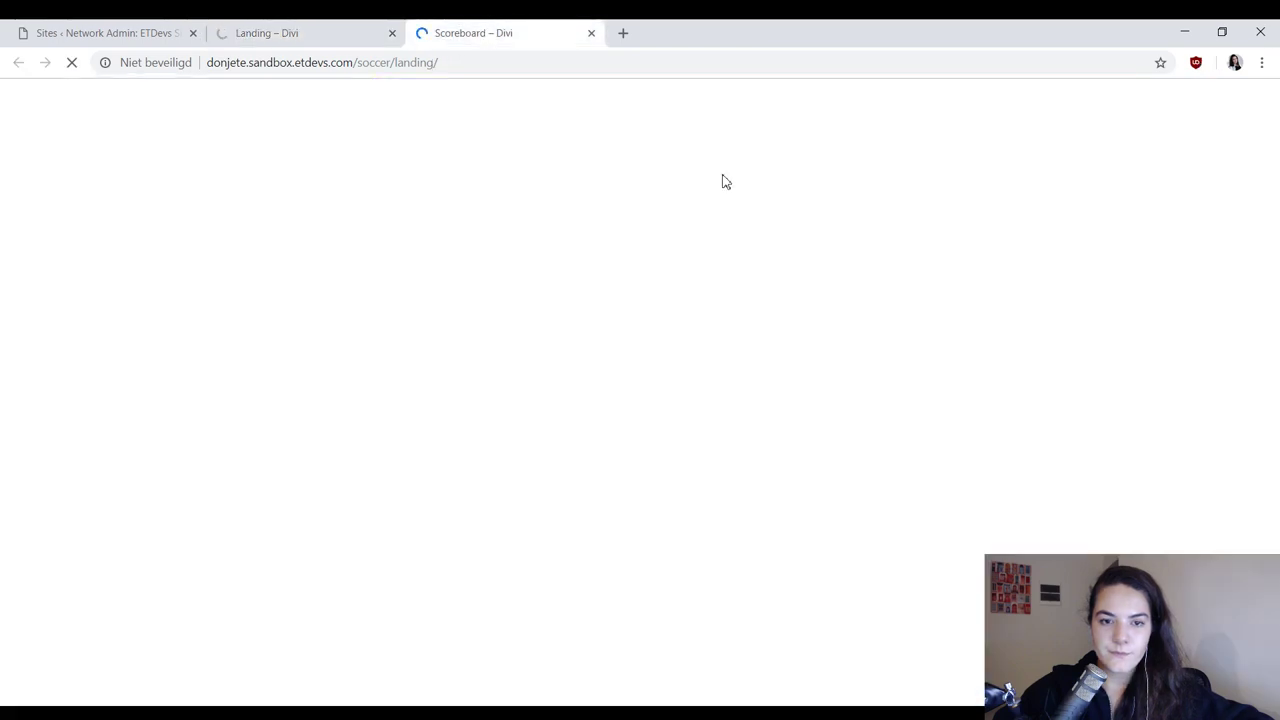
scroll(920, 214, down, 15)
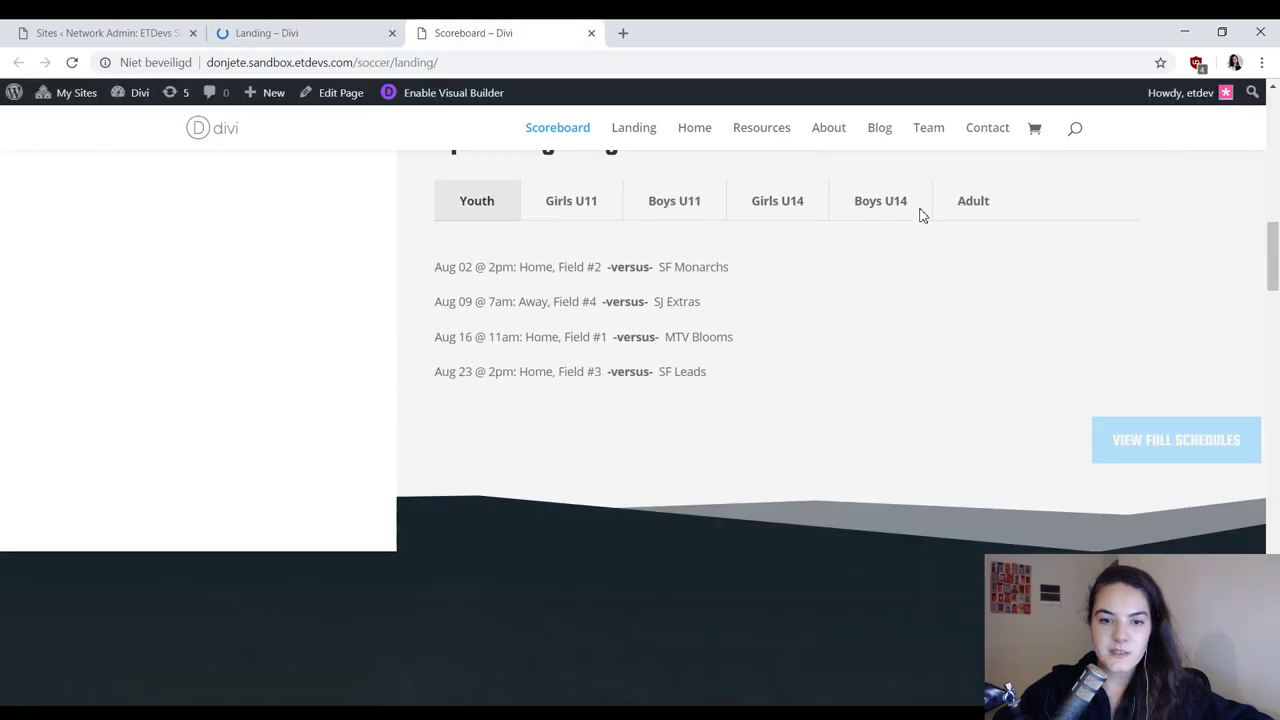
scroll(920, 216, down, 12)
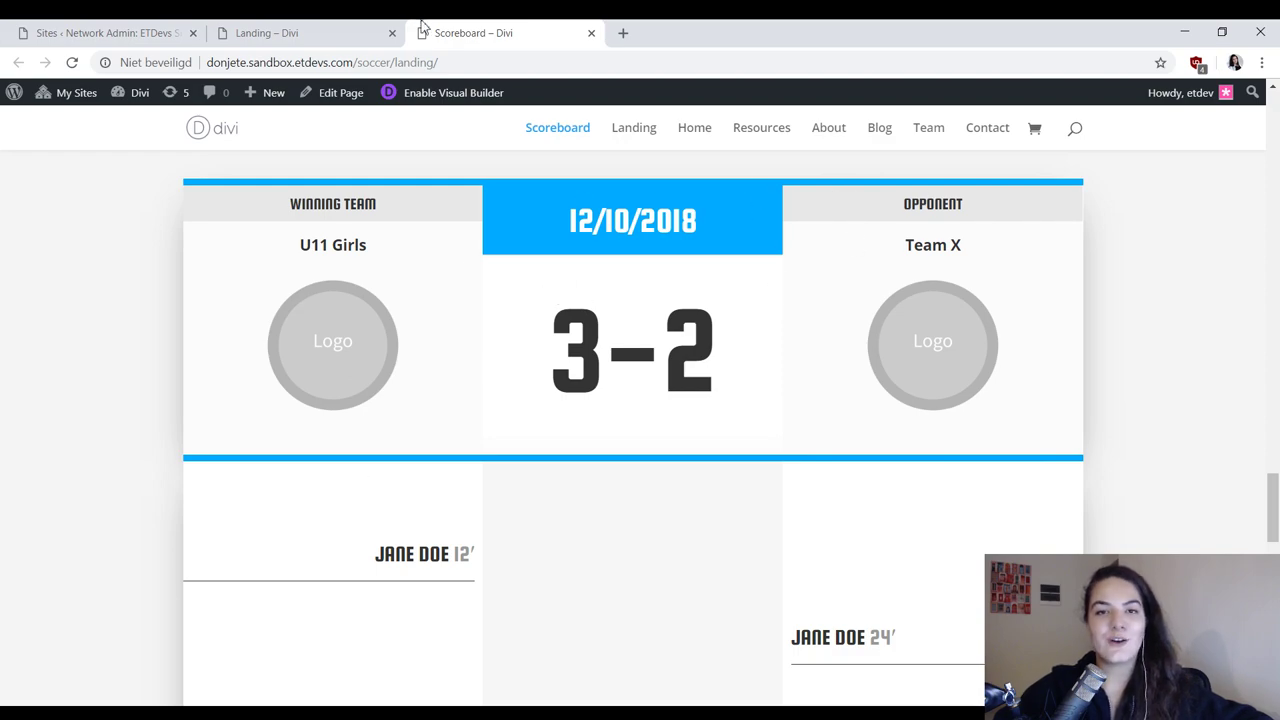
click(362, 28)
scroll(700, 342, down, 10)
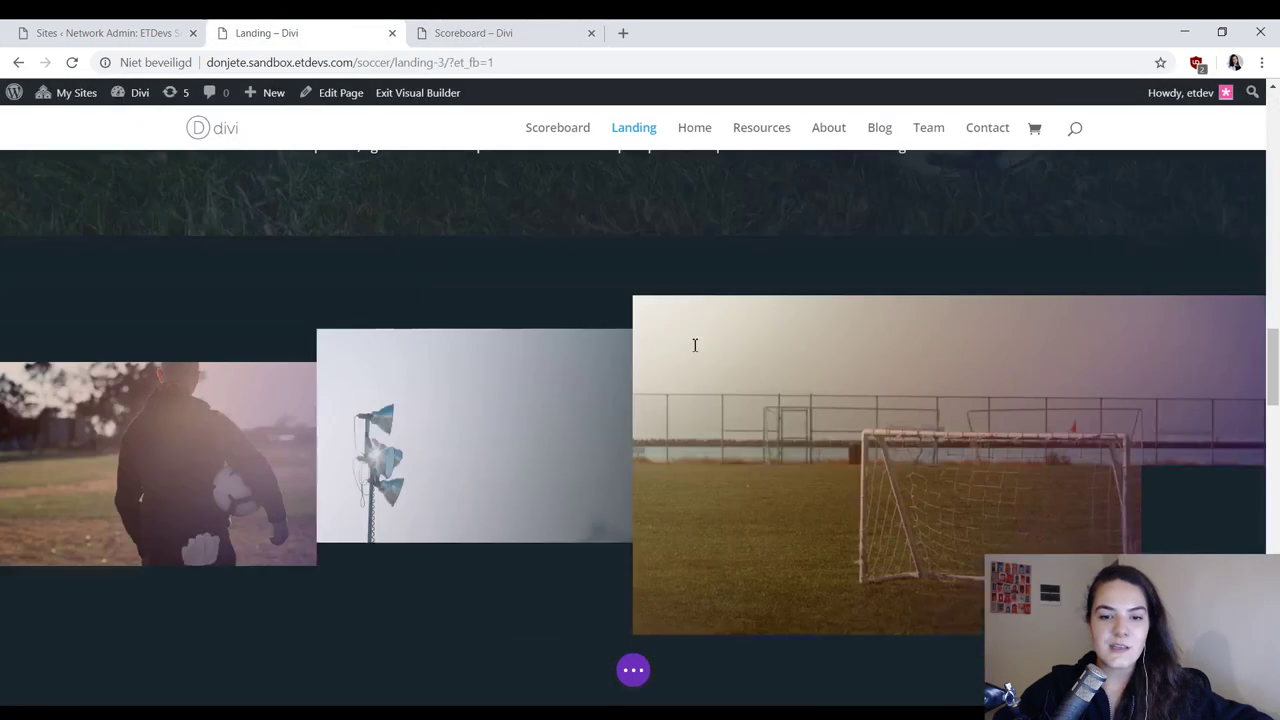
scroll(695, 345, down, 15)
scroll(694, 354, up, 1)
click(548, 28)
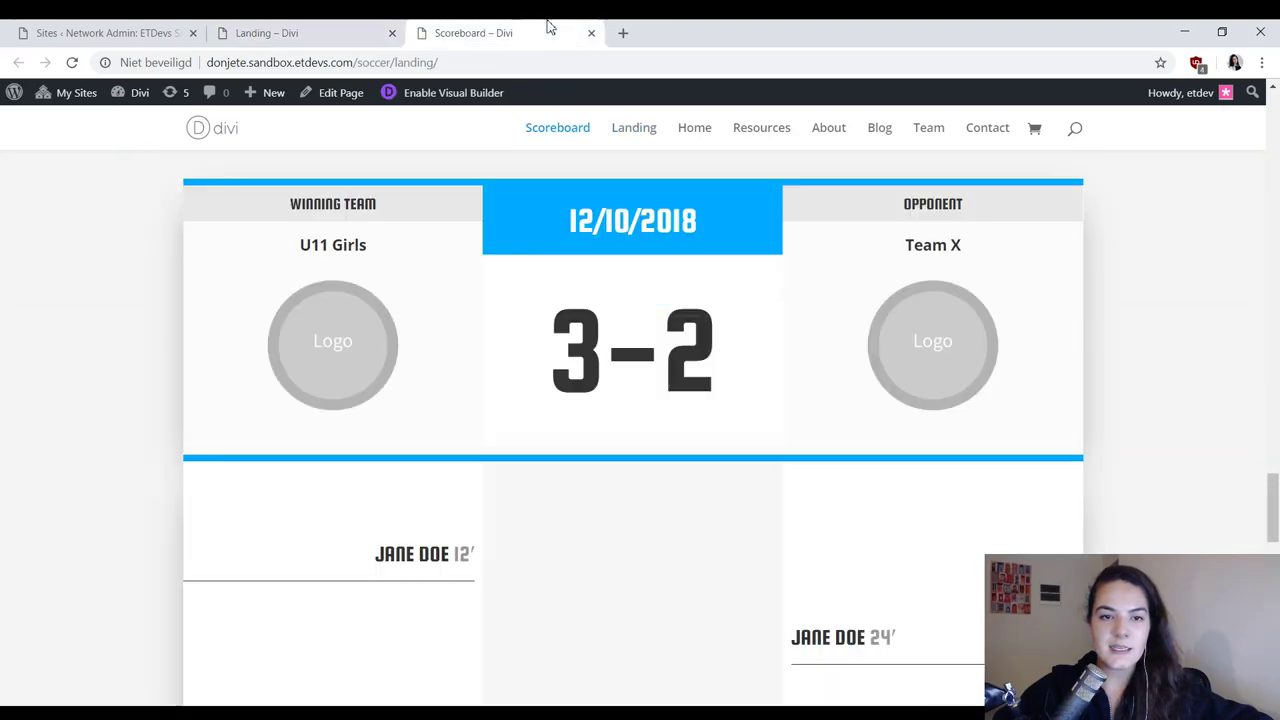
click(345, 27)
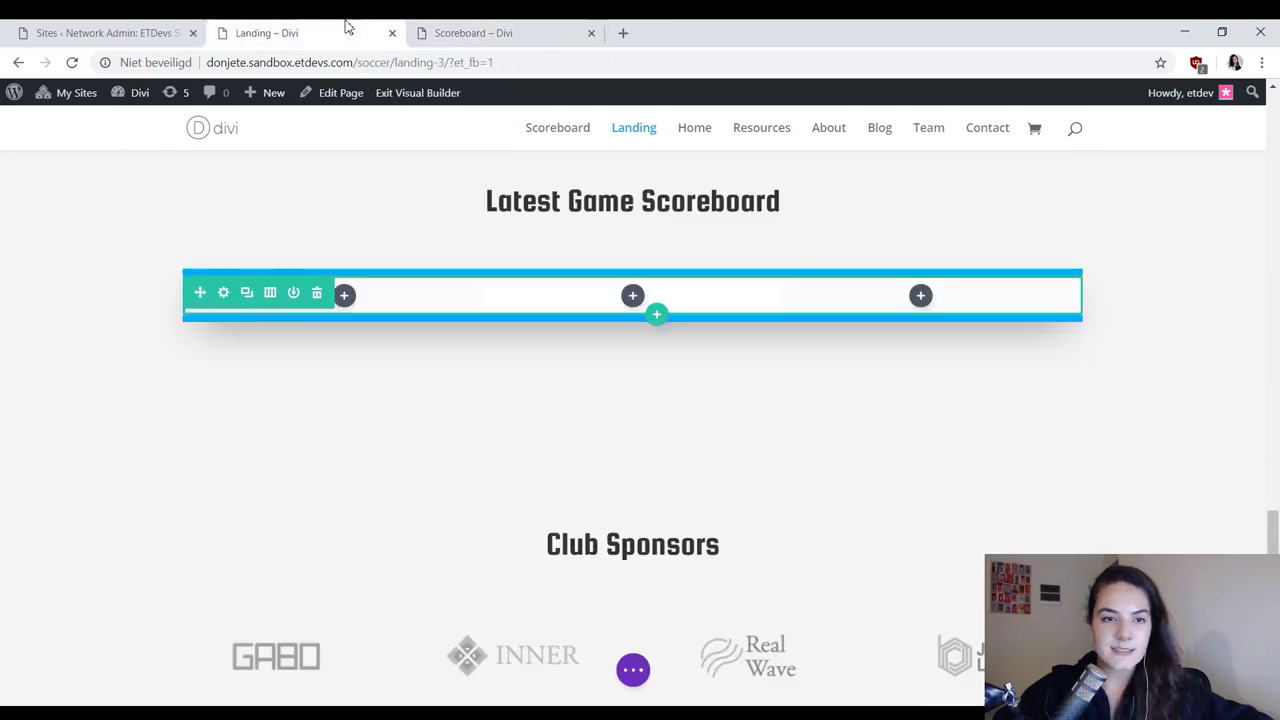
Step: Add a Text module to the row's first column and replace its placeholder content with "winning team"
click(346, 295)
text(text)
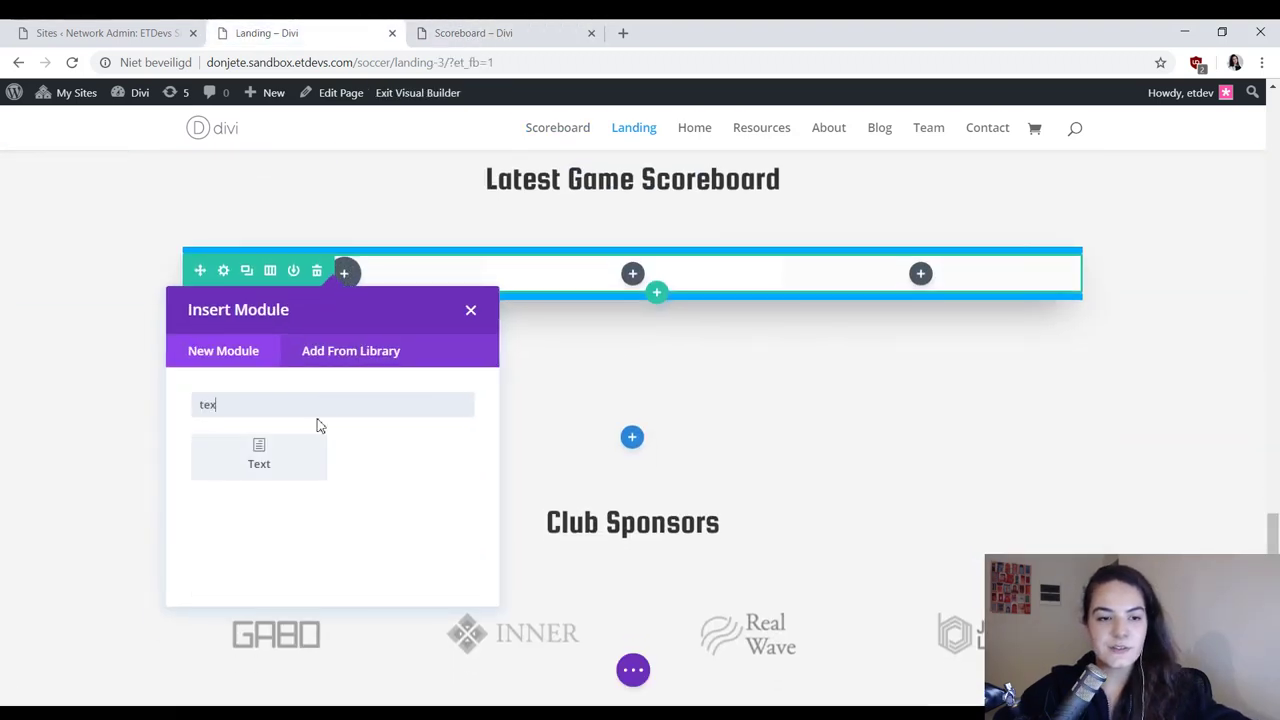
click(303, 457)
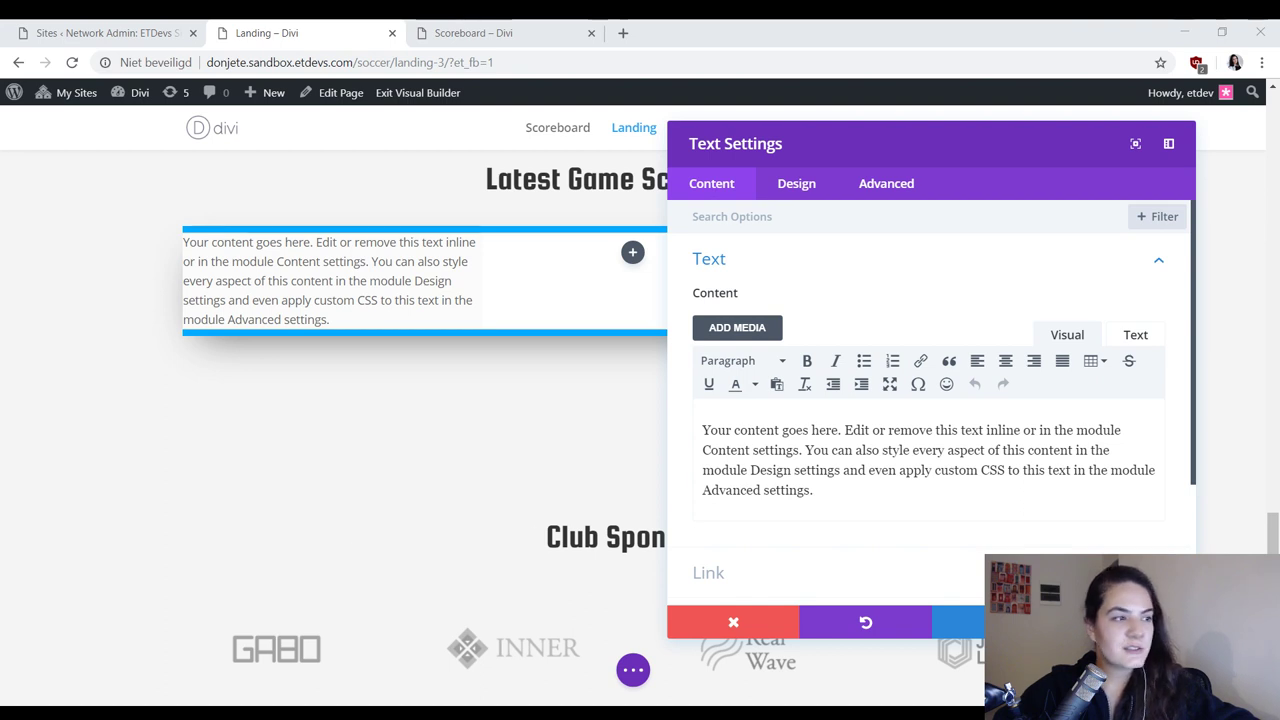
click(877, 486)
key(ctrl+a)
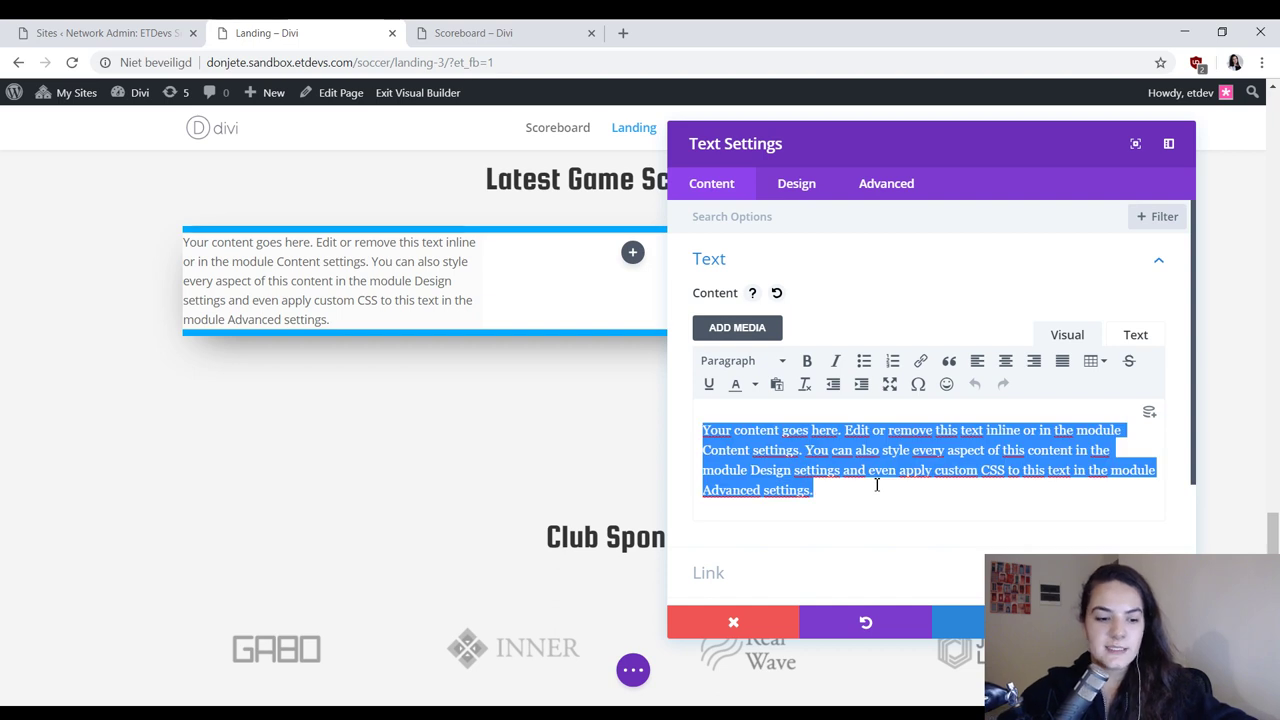
text(winning te)
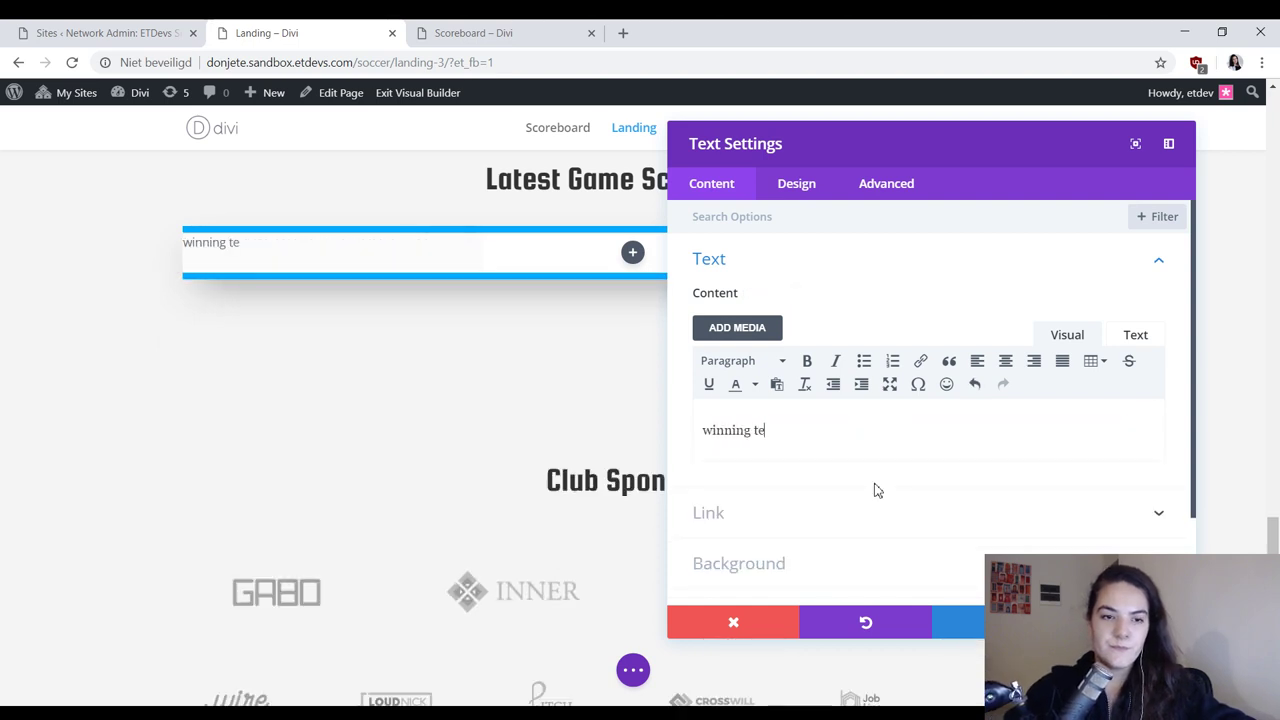
text(am)
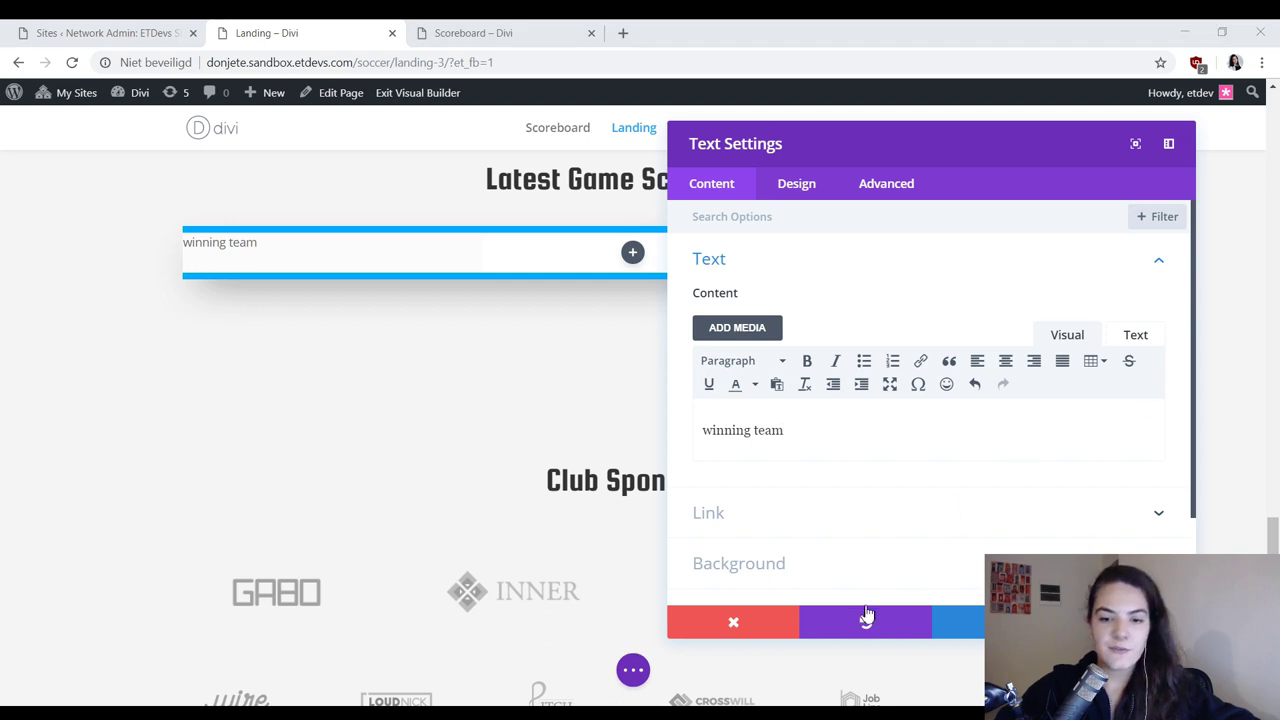
Step: Give the winning team text module the background color #E8E8E8
click(866, 566)
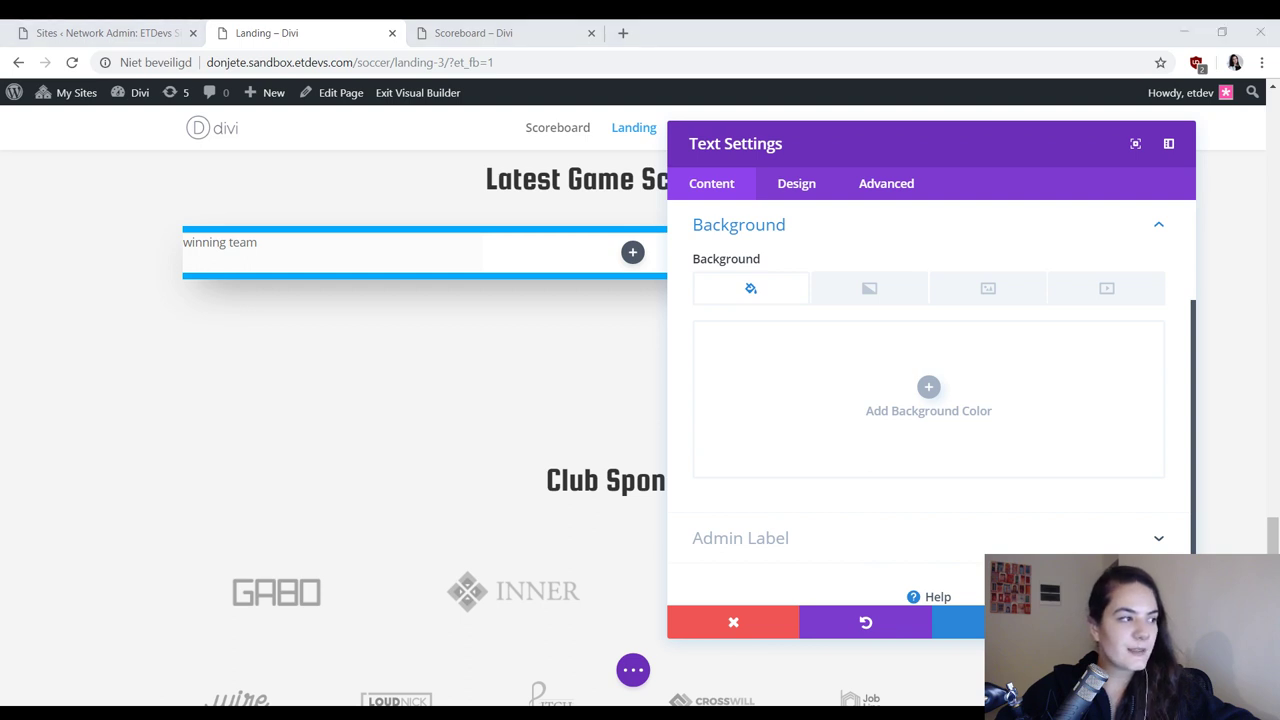
click(929, 387)
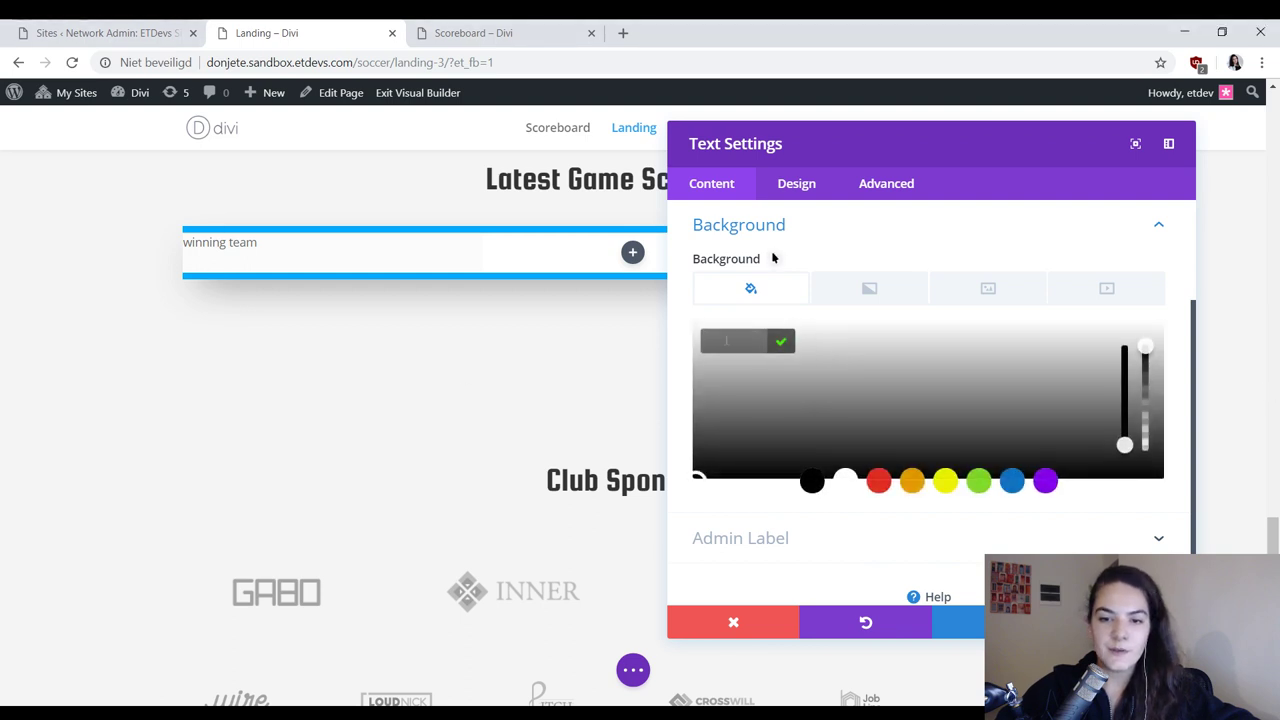
text(#E8E8E8)
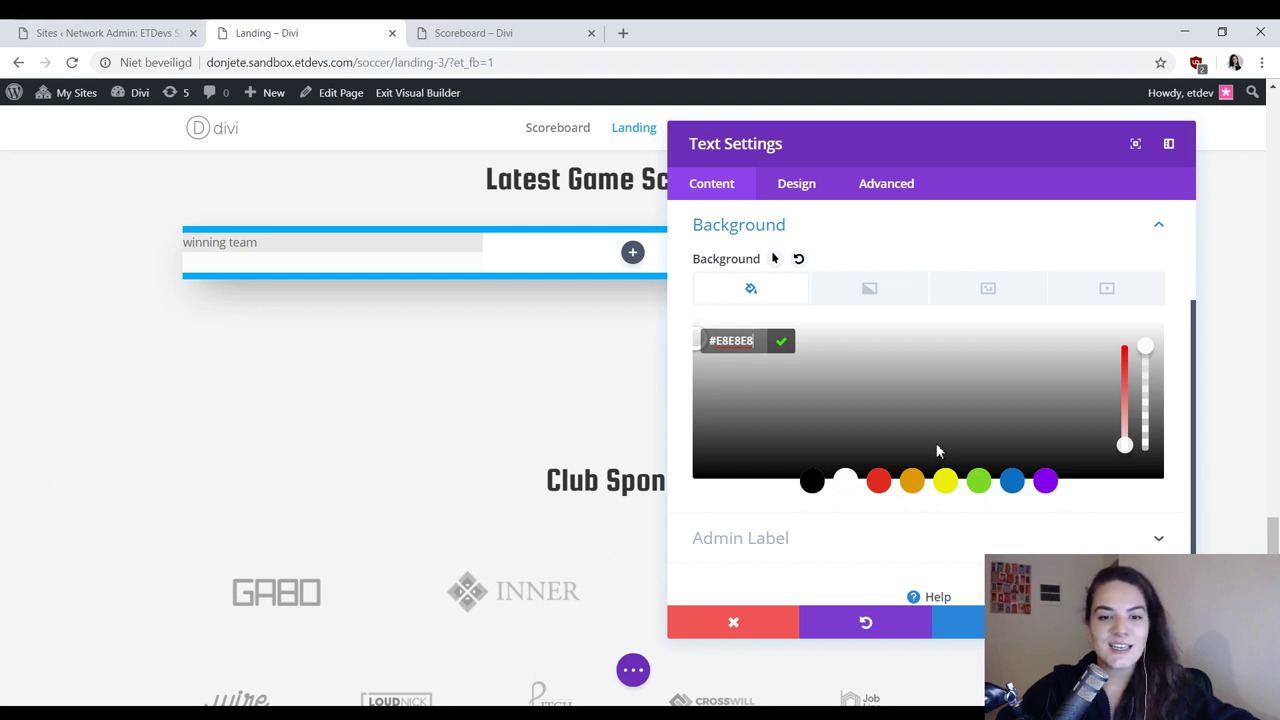
Step: Style the winning team text in the Squada One font, in uppercase, with the text color #333333
click(779, 191)
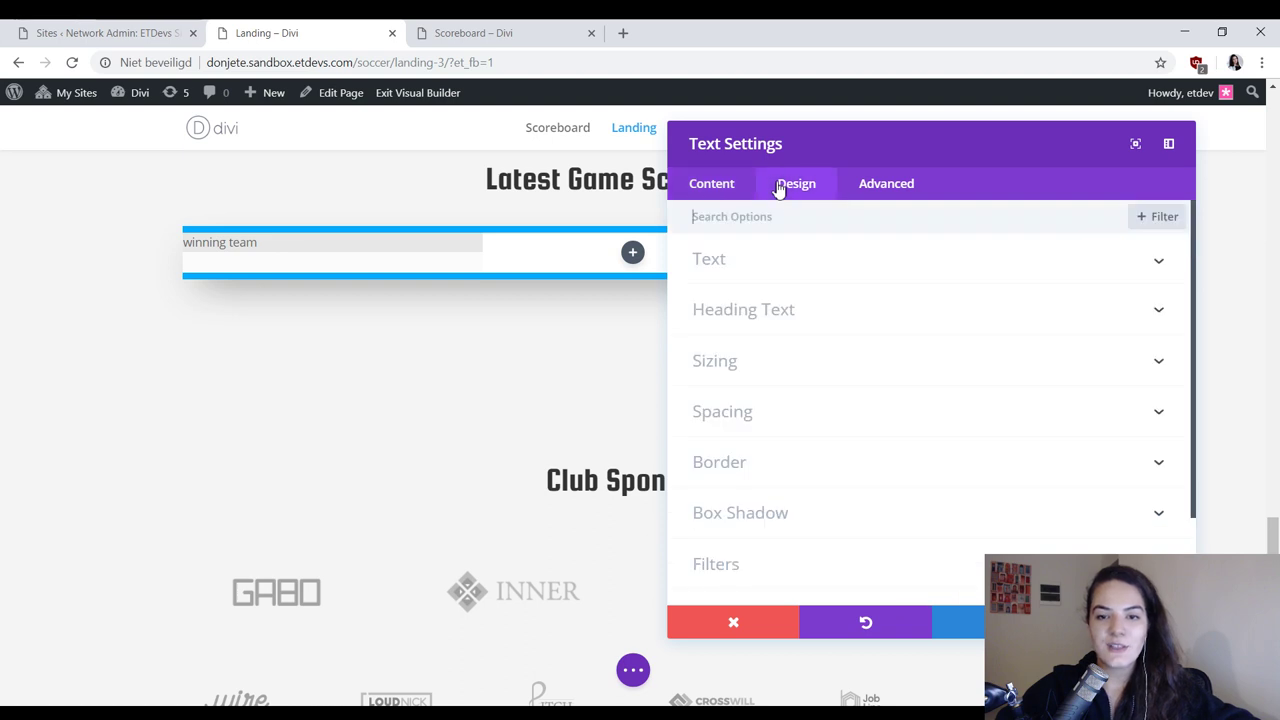
click(749, 268)
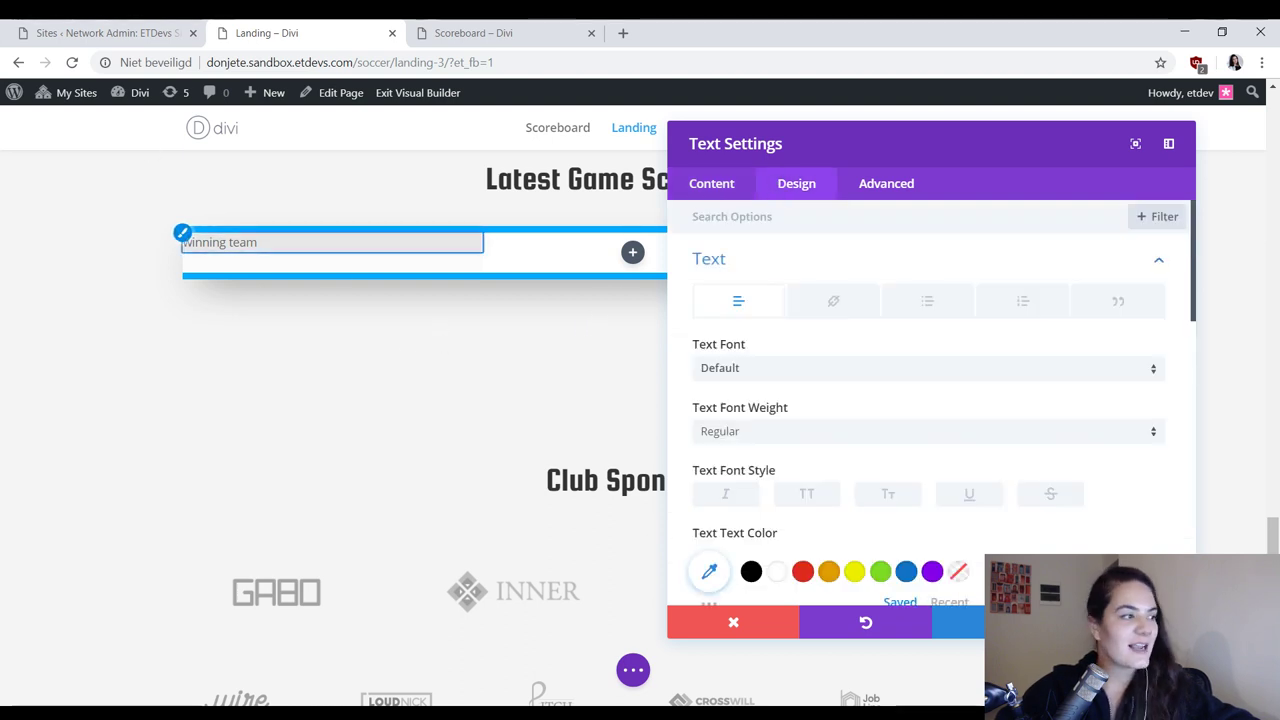
click(846, 370)
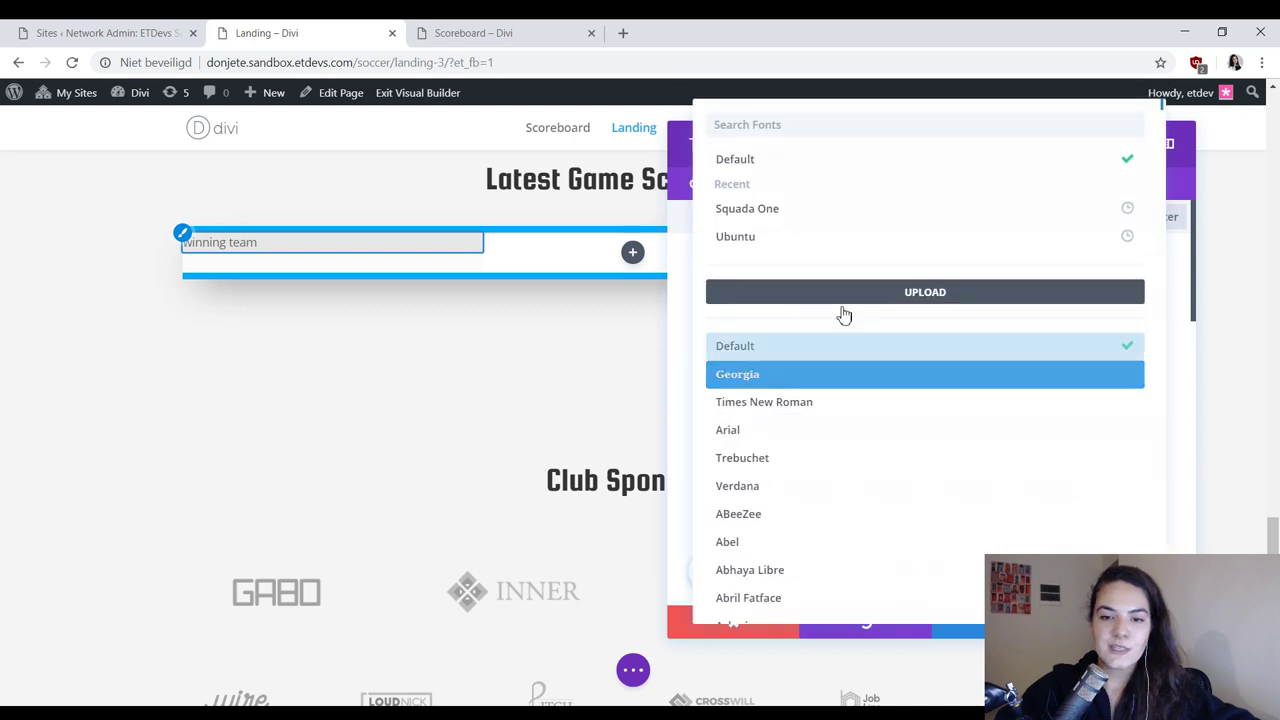
click(828, 212)
click(357, 323)
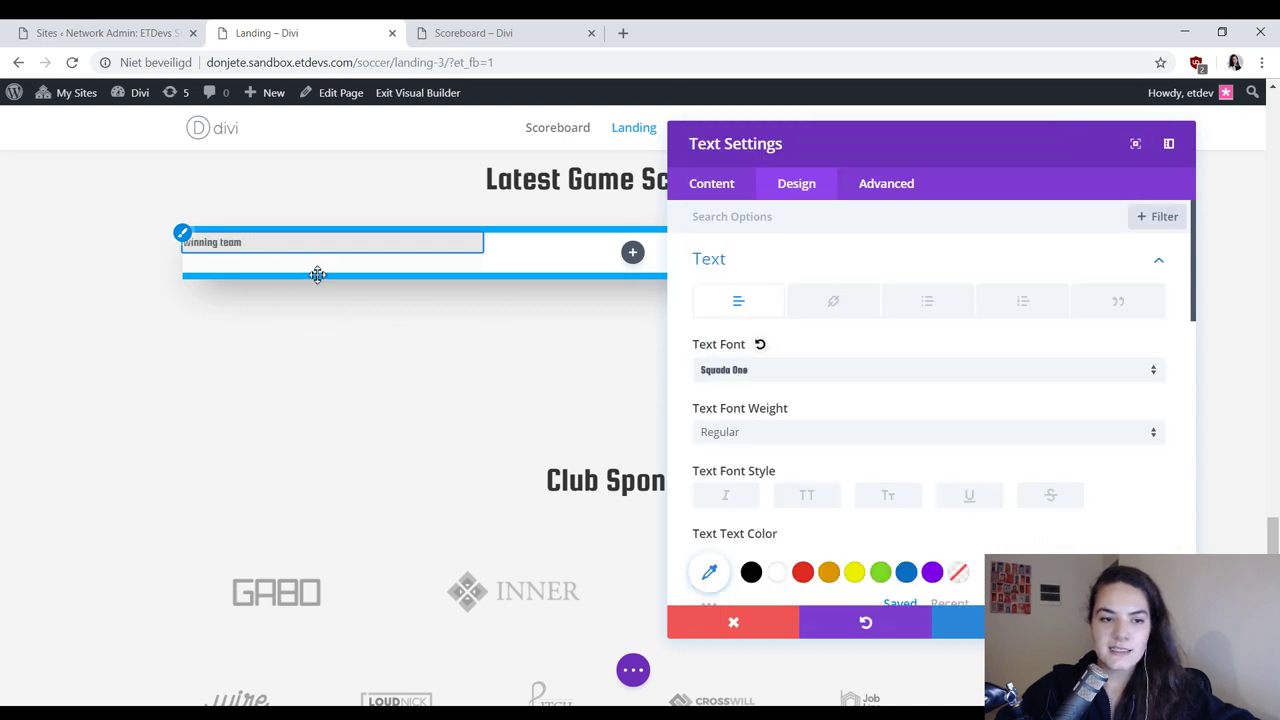
scroll(836, 397, down, 2)
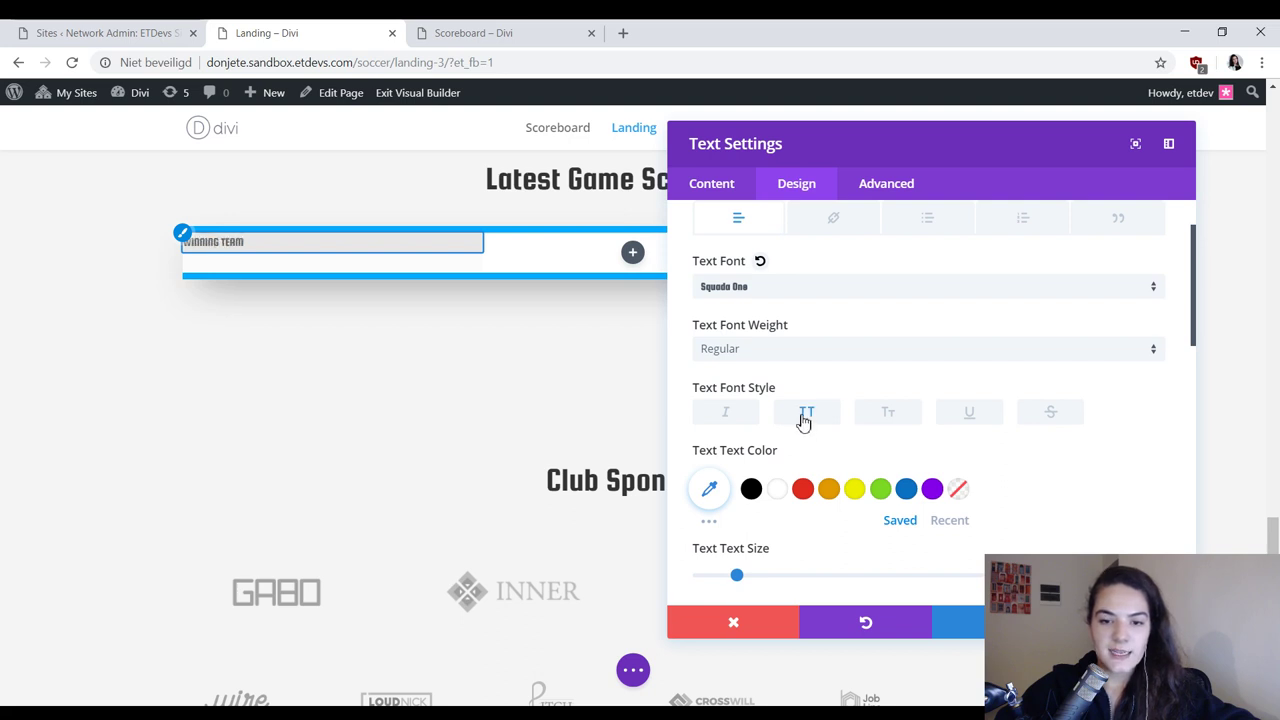
click(711, 491)
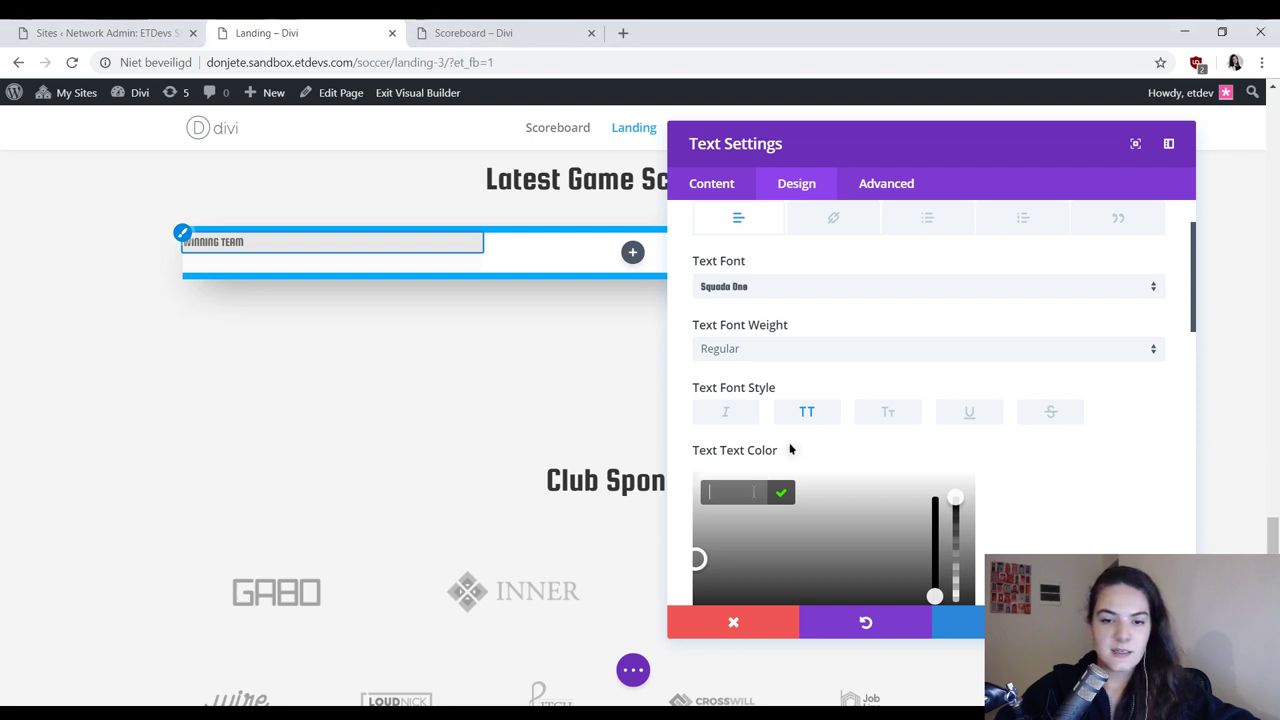
click(790, 449)
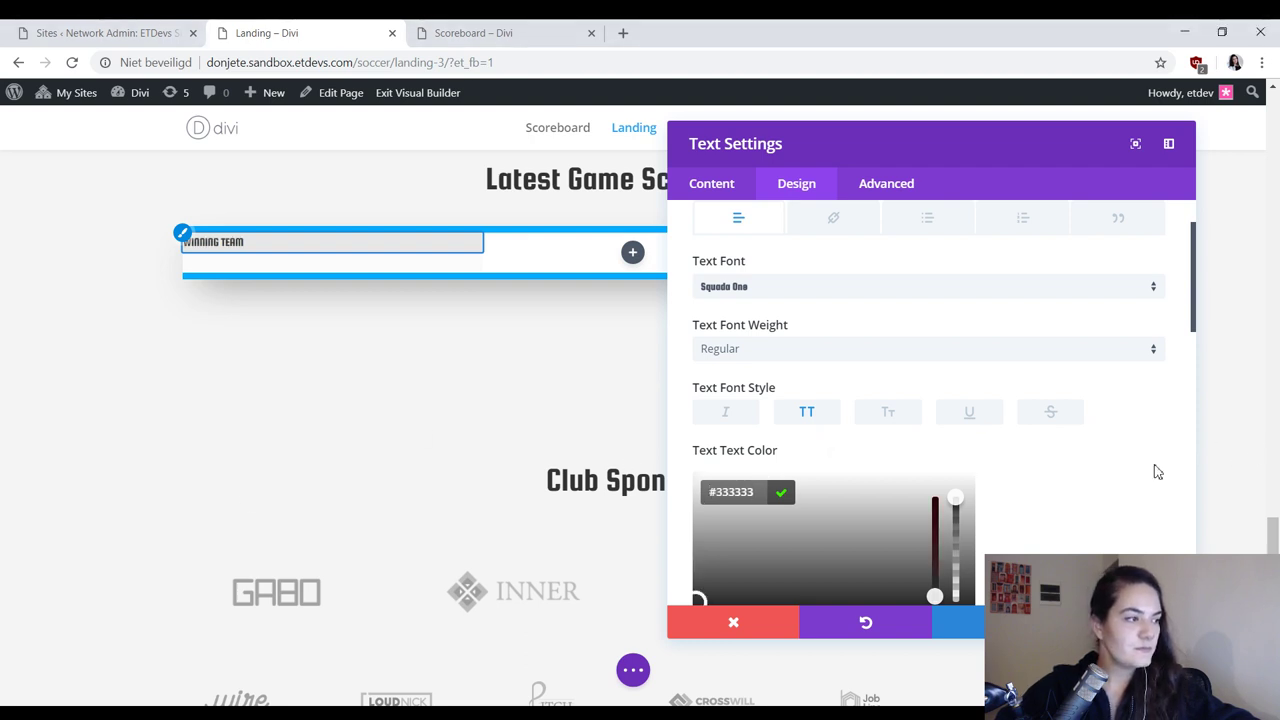
Step: Set the winning team text size to 20px and its orientation to centered
scroll(1083, 440, down, 3)
click(1079, 458)
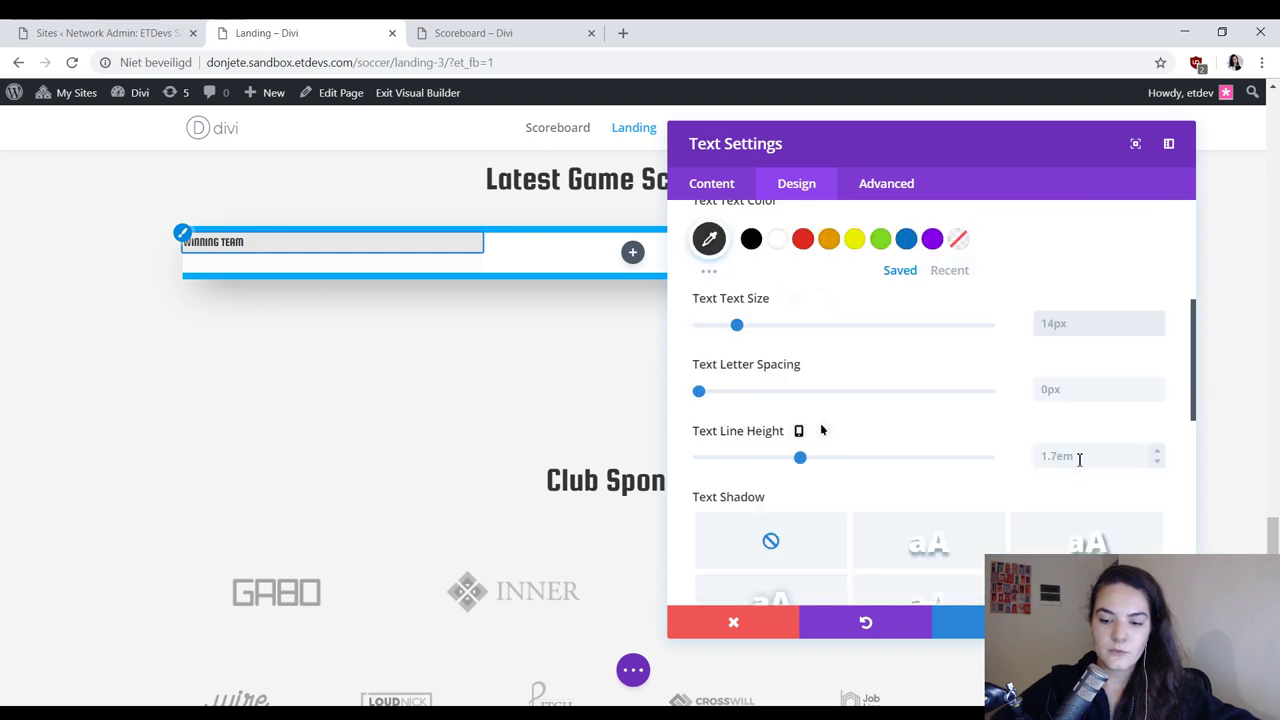
text(2px0)
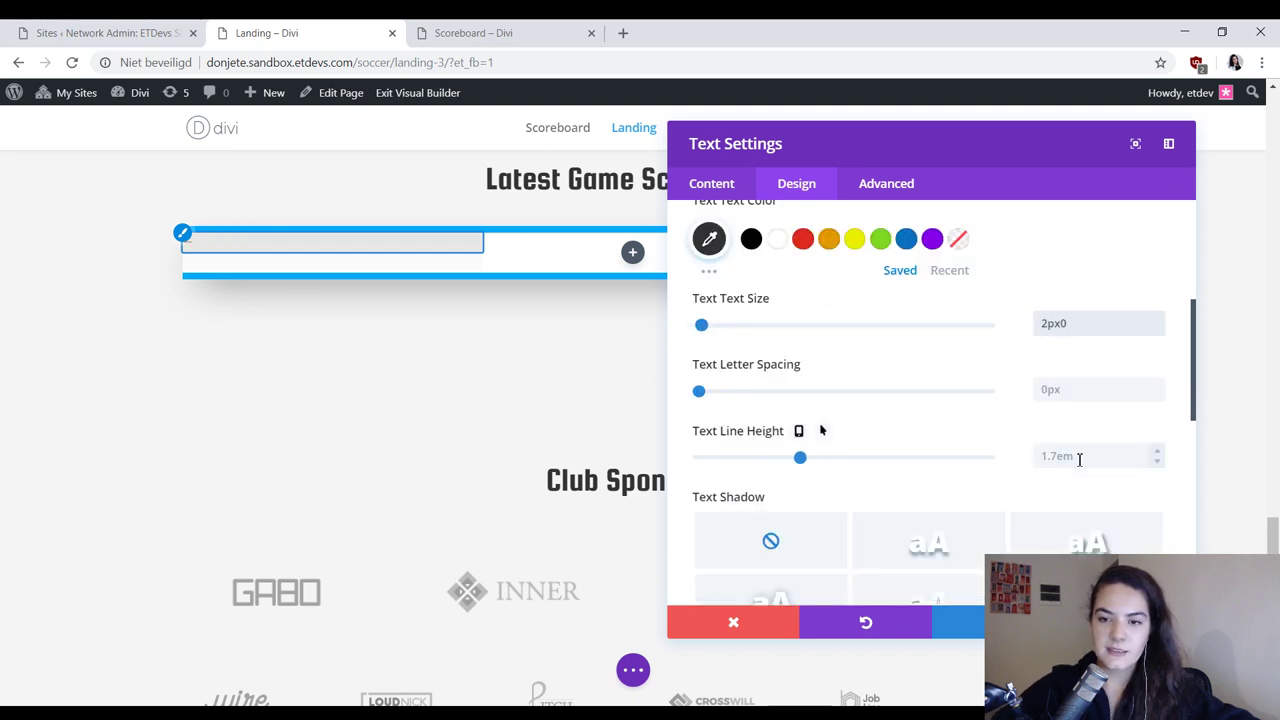
key(ctrl+a)
text(20)
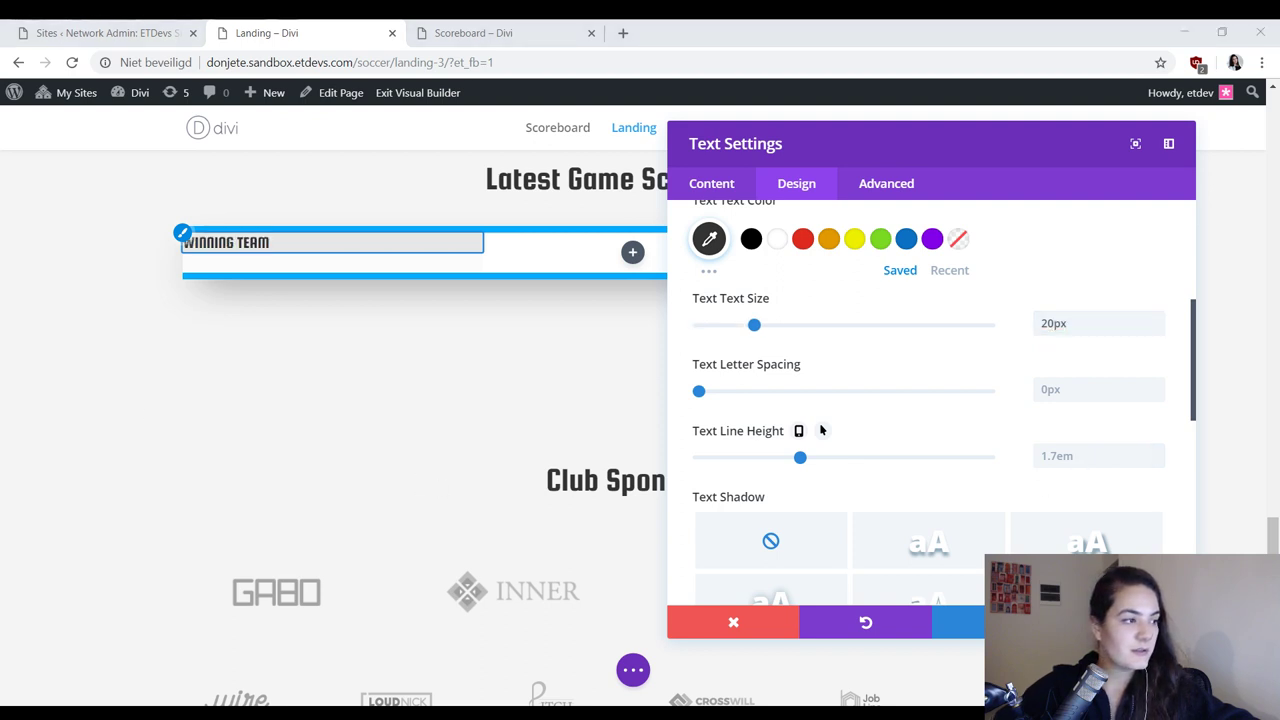
scroll(940, 400, down, 6)
scroll(920, 410, up, 2)
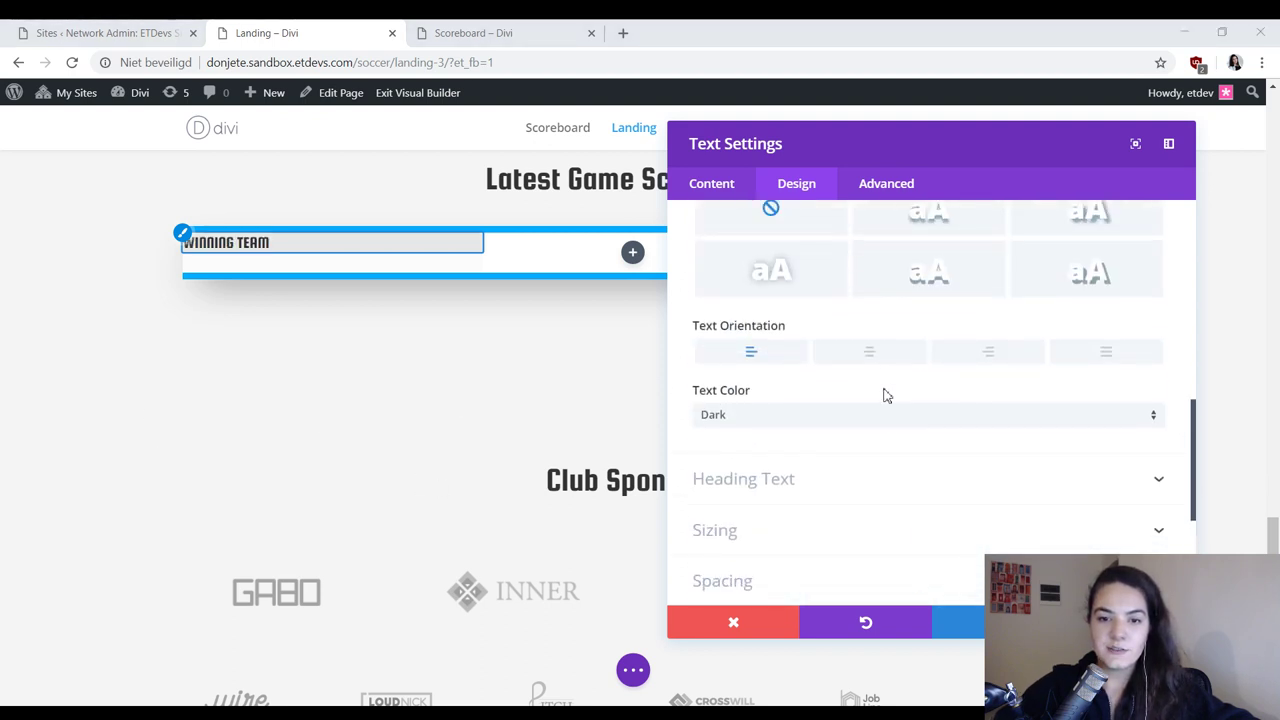
click(869, 351)
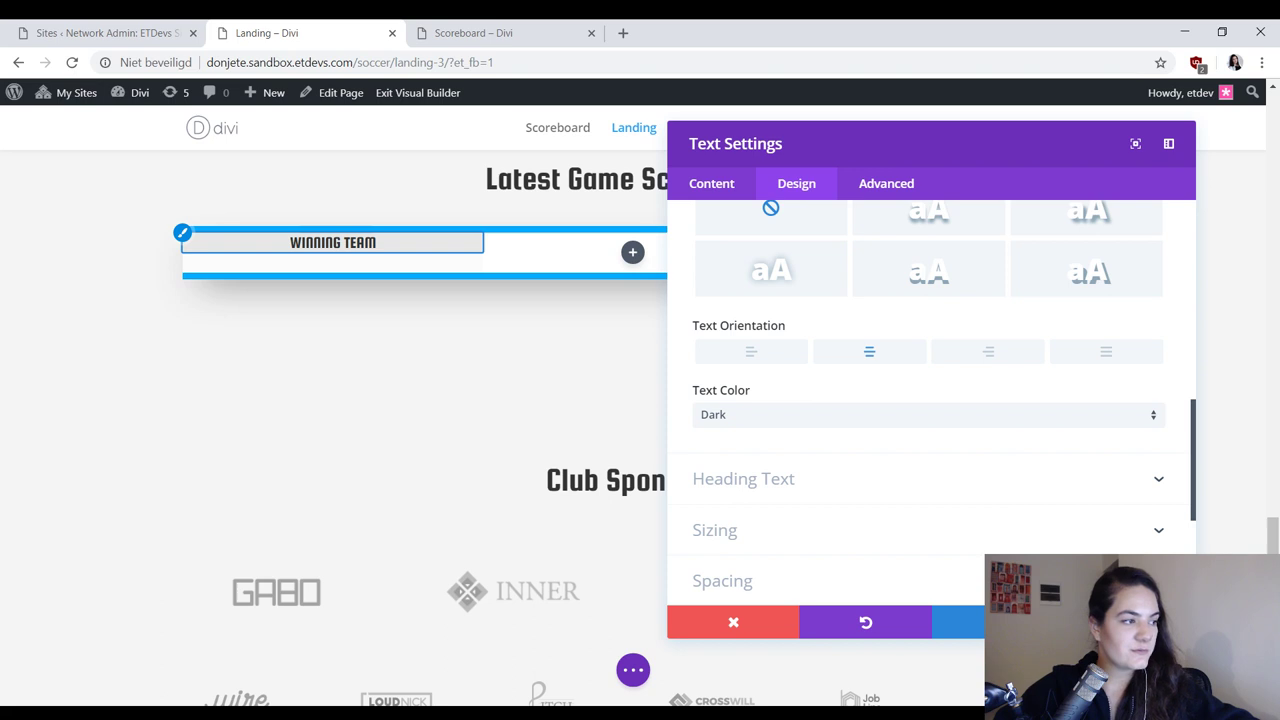
Step: Compare with the finished design on the Scoreboard page and give the winning team module 10px top and bottom padding
scroll(943, 486, down, 1)
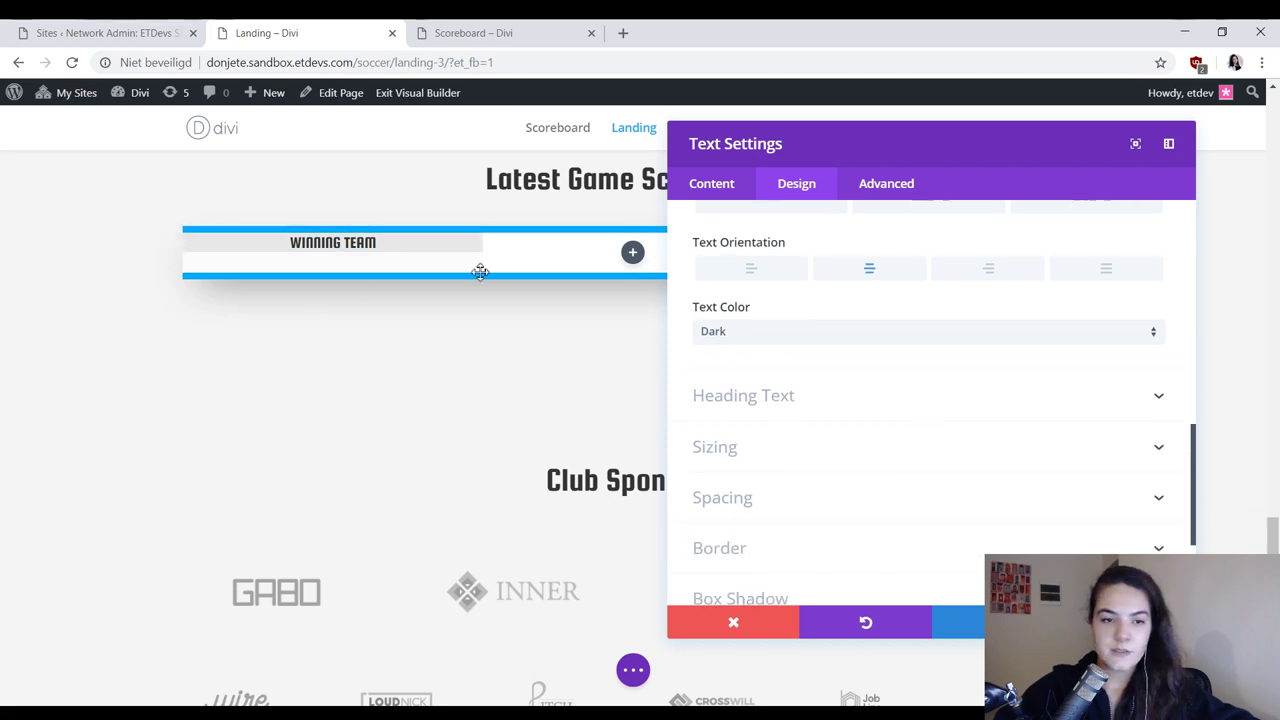
click(482, 38)
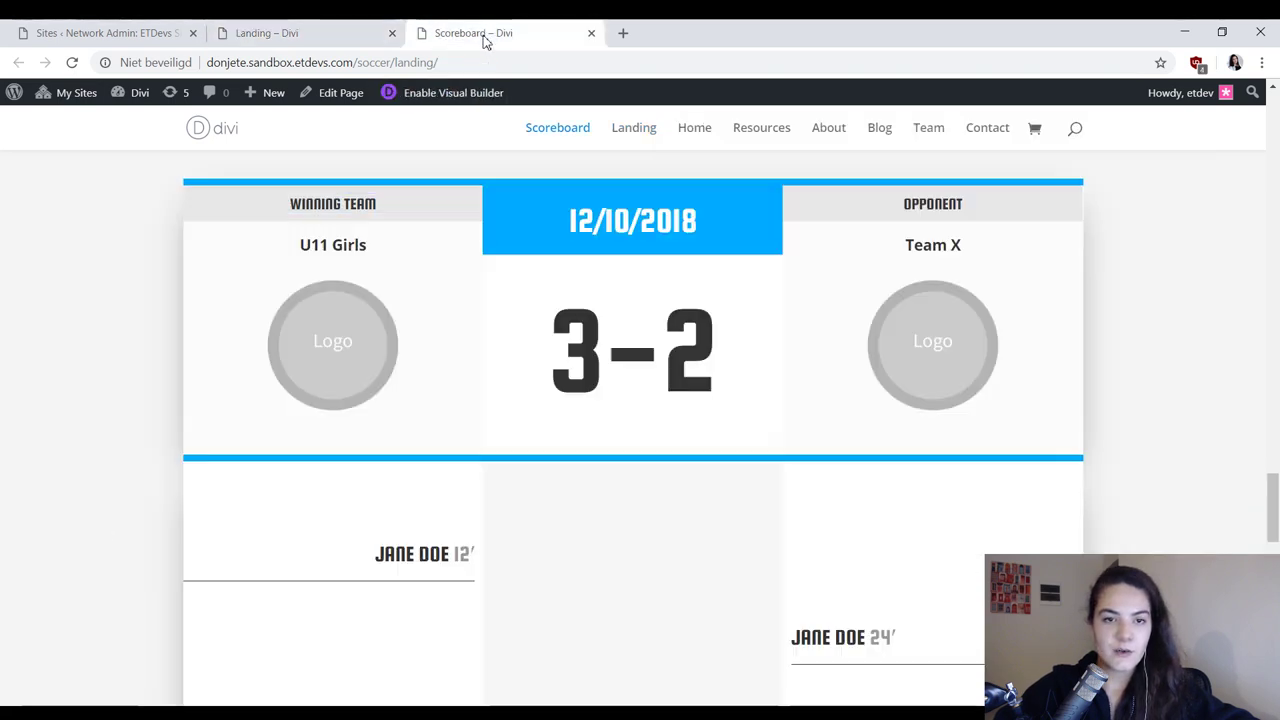
click(294, 33)
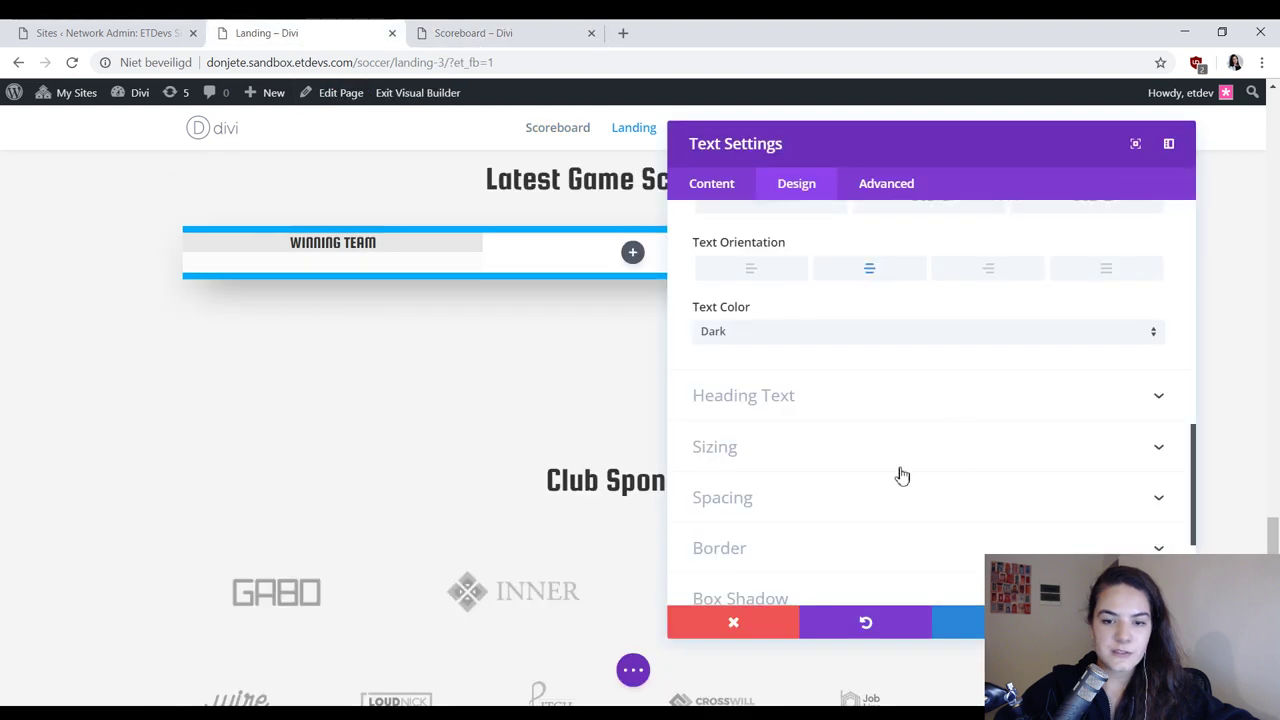
scroll(846, 491, down, 2)
scroll(846, 491, up, 1)
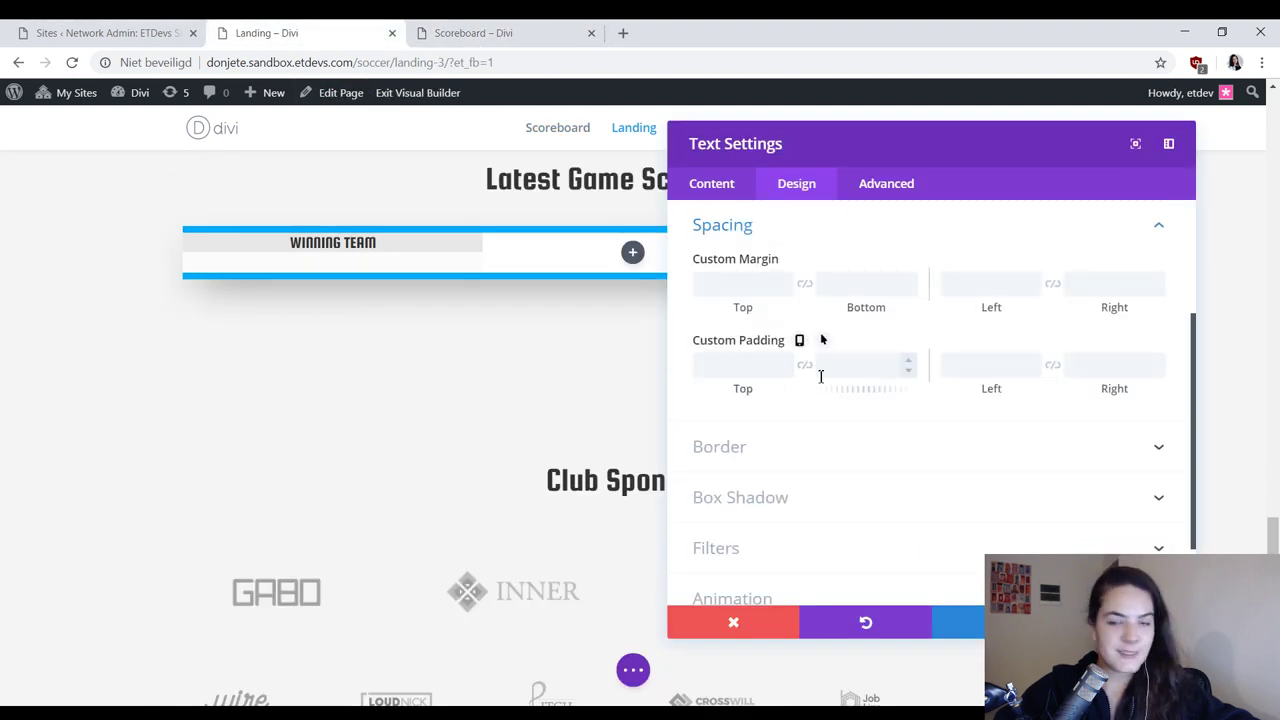
click(757, 364)
text(10)
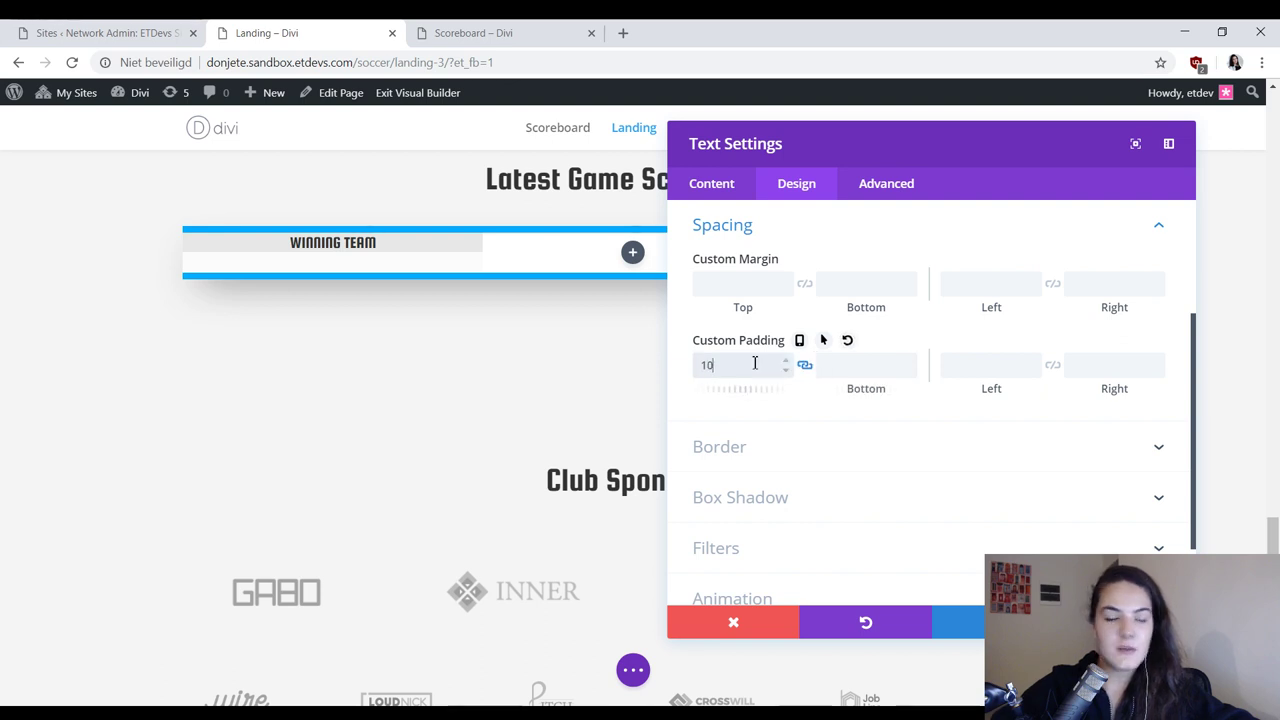
text(px)
Step: Set linked left and right padding of 10px on the winning team module and save its settings
click(979, 366)
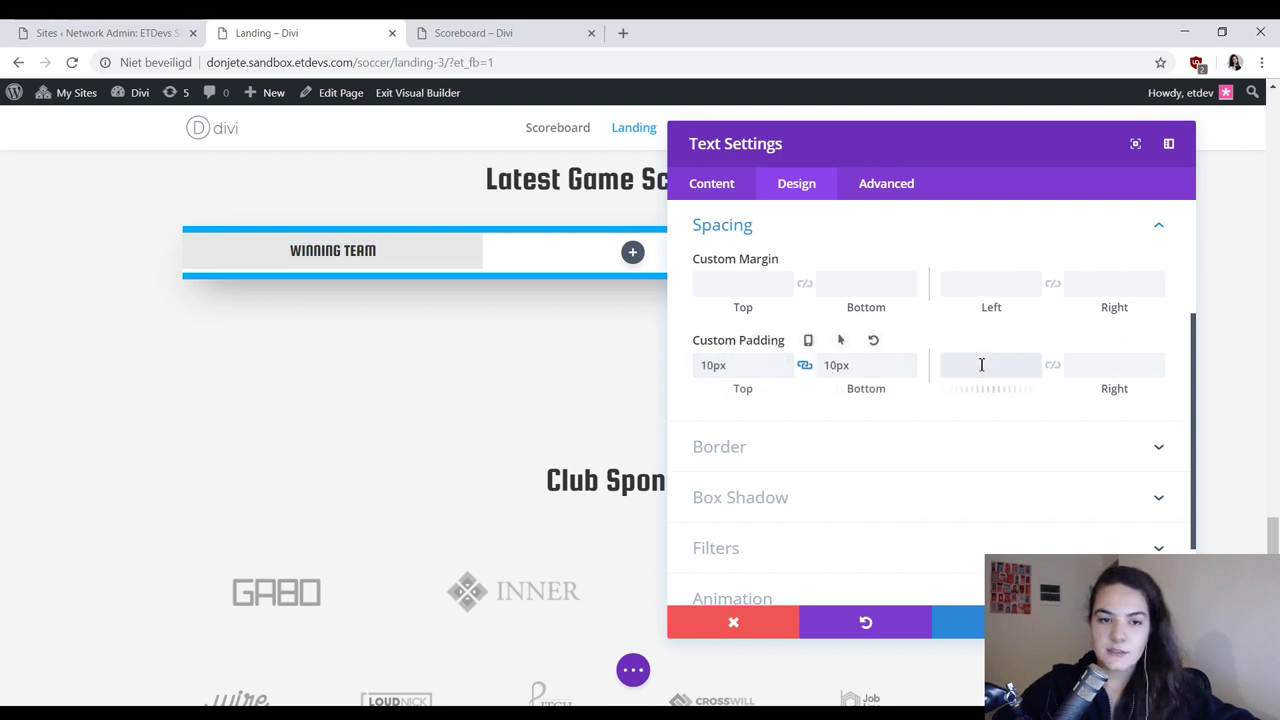
text(10)
click(1052, 365)
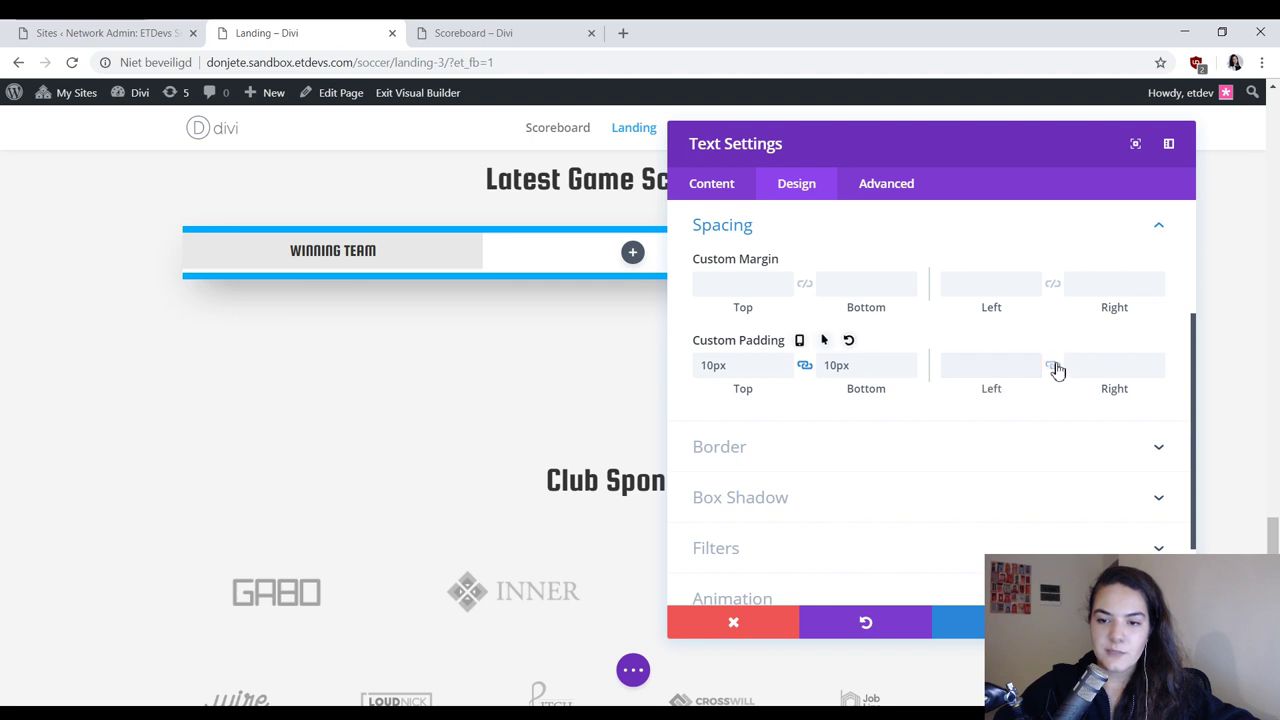
click(1005, 369)
text(1)
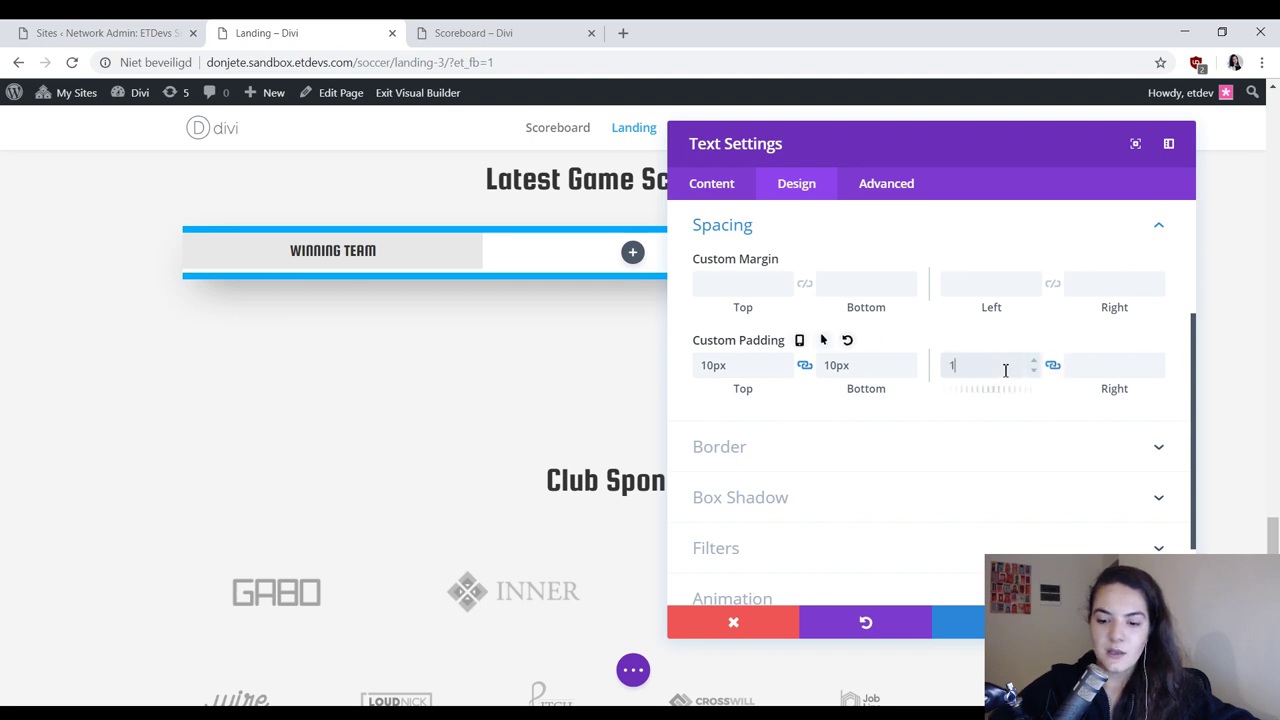
text(0px)
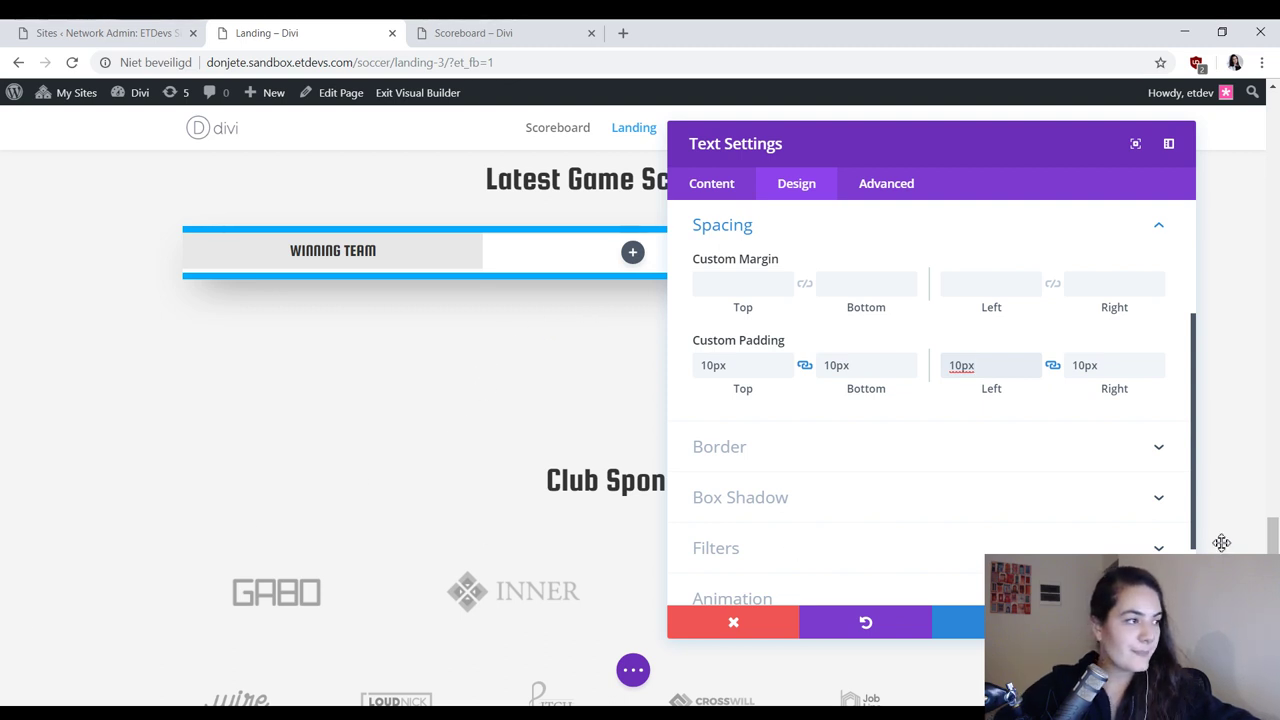
click(1000, 622)
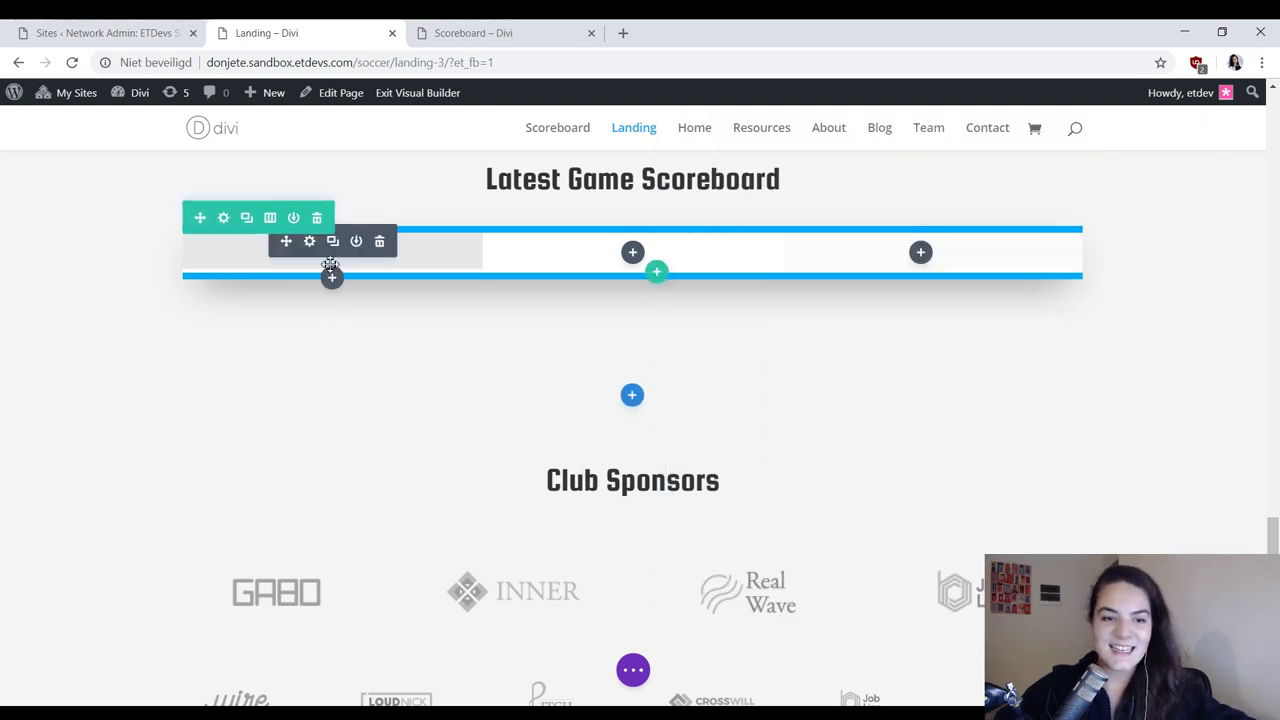
Step: Add a Text module below the winning team module and replace its placeholder content with "U11 Girls"
click(331, 277)
text(text)
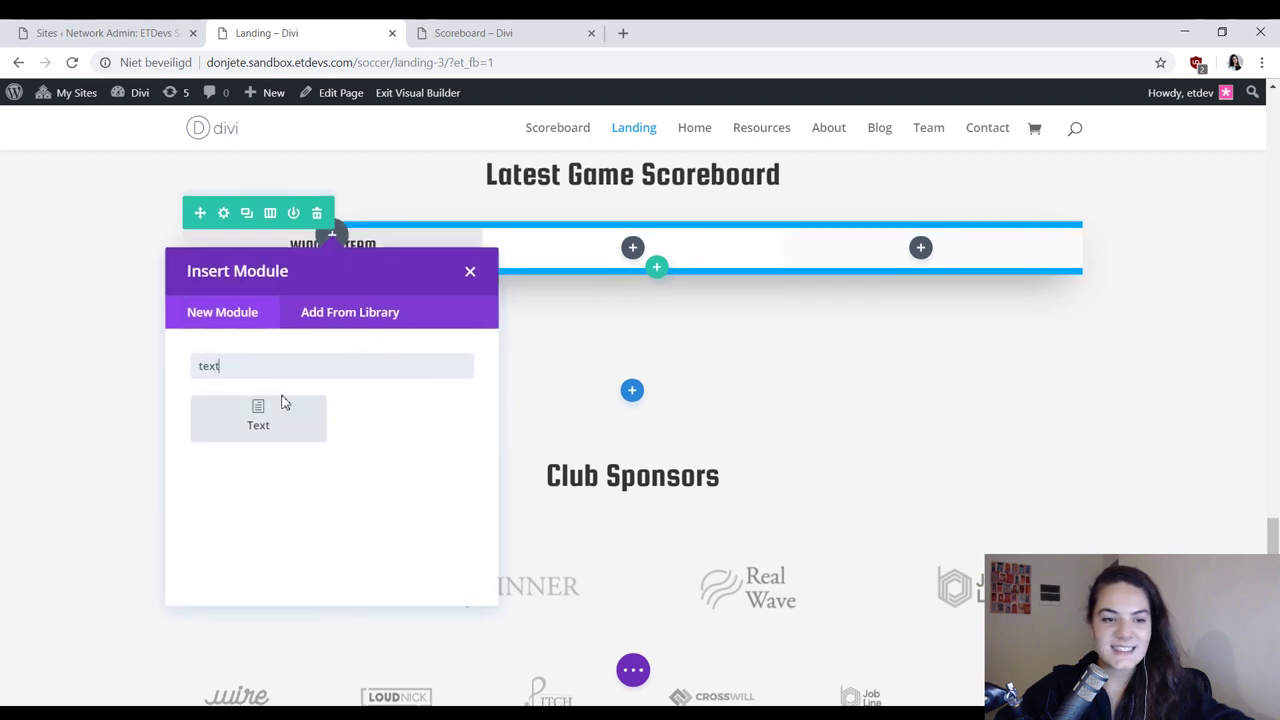
click(279, 420)
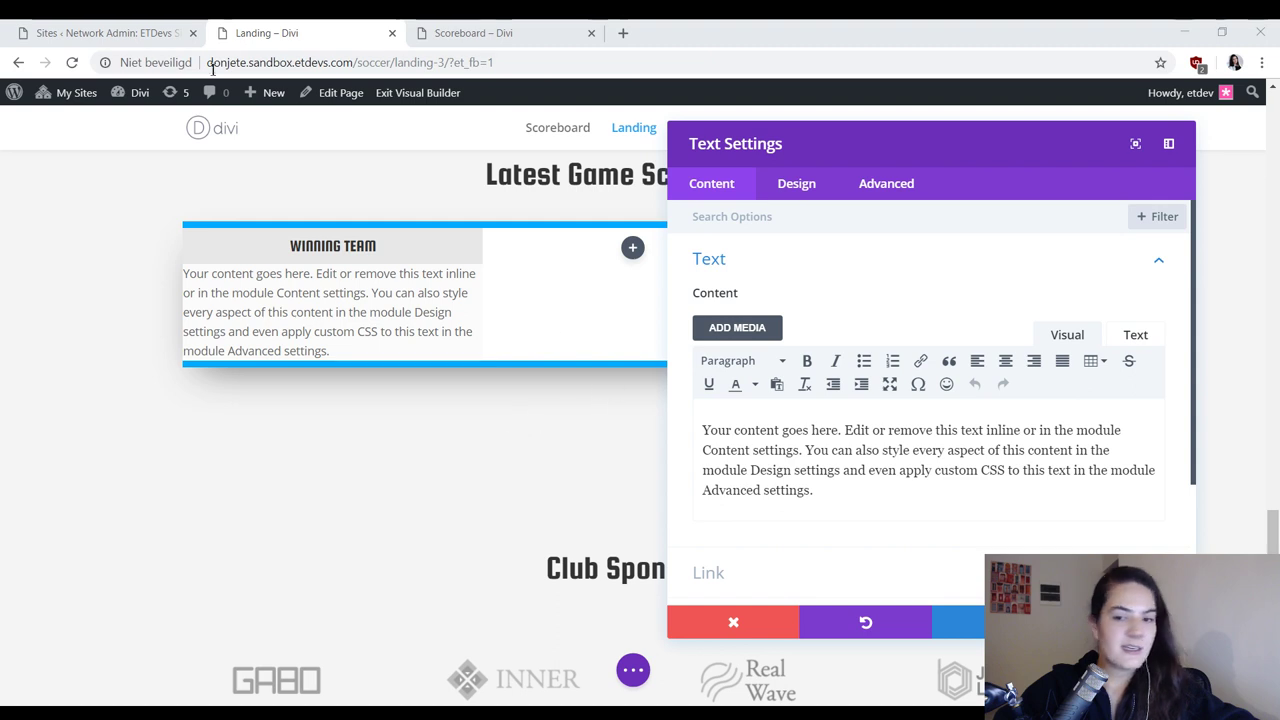
click(850, 474)
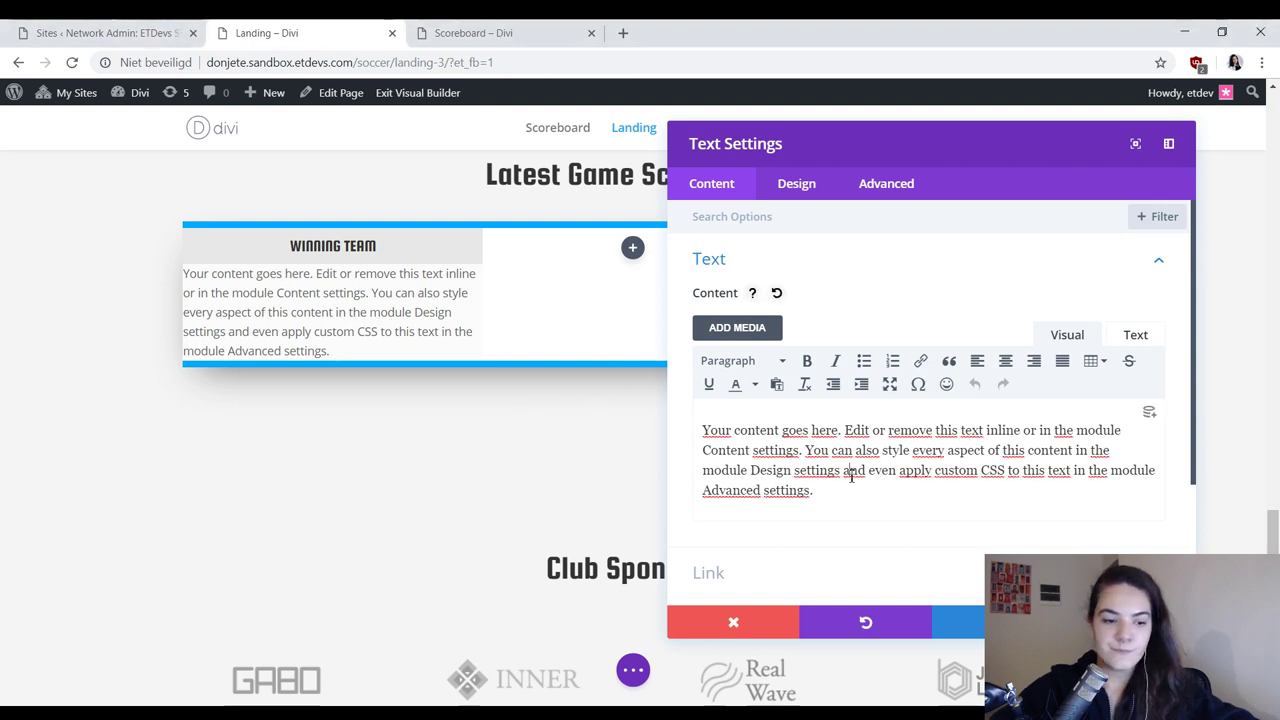
key(ctrl+a)
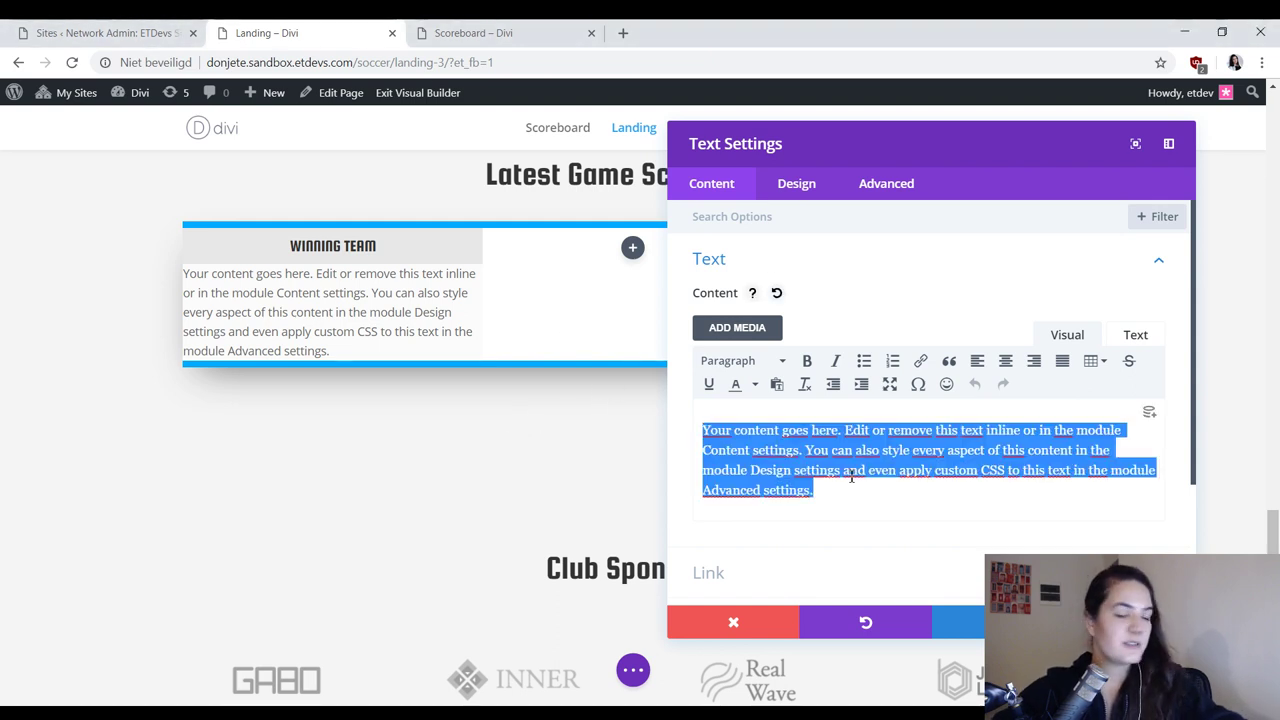
text(U11)
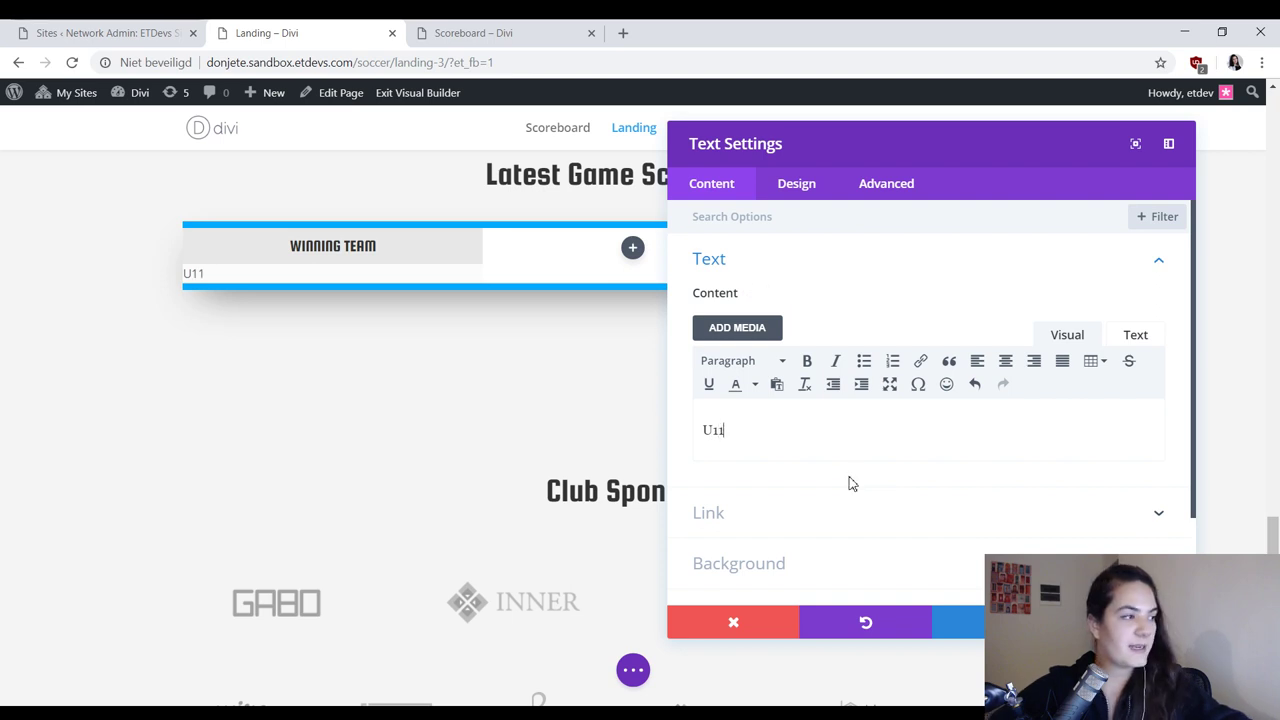
text(gd)
key(BackSpace)
key(BackSpace)
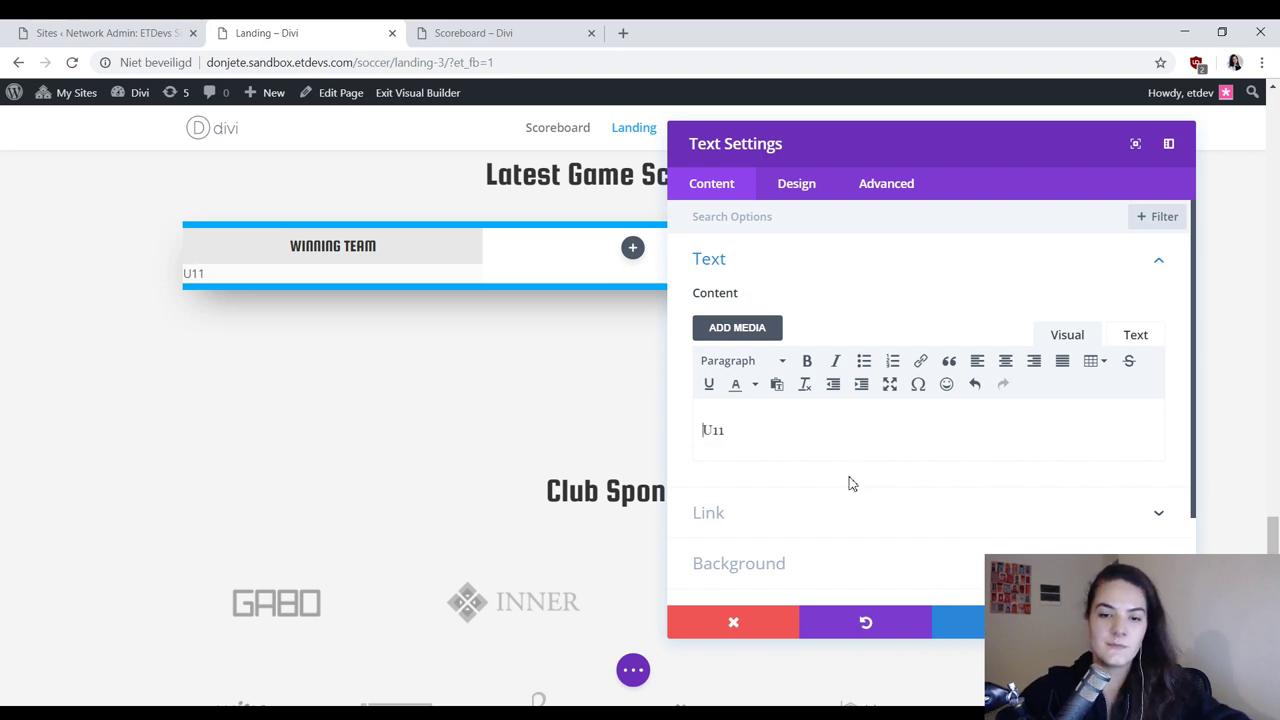
text(Gi)
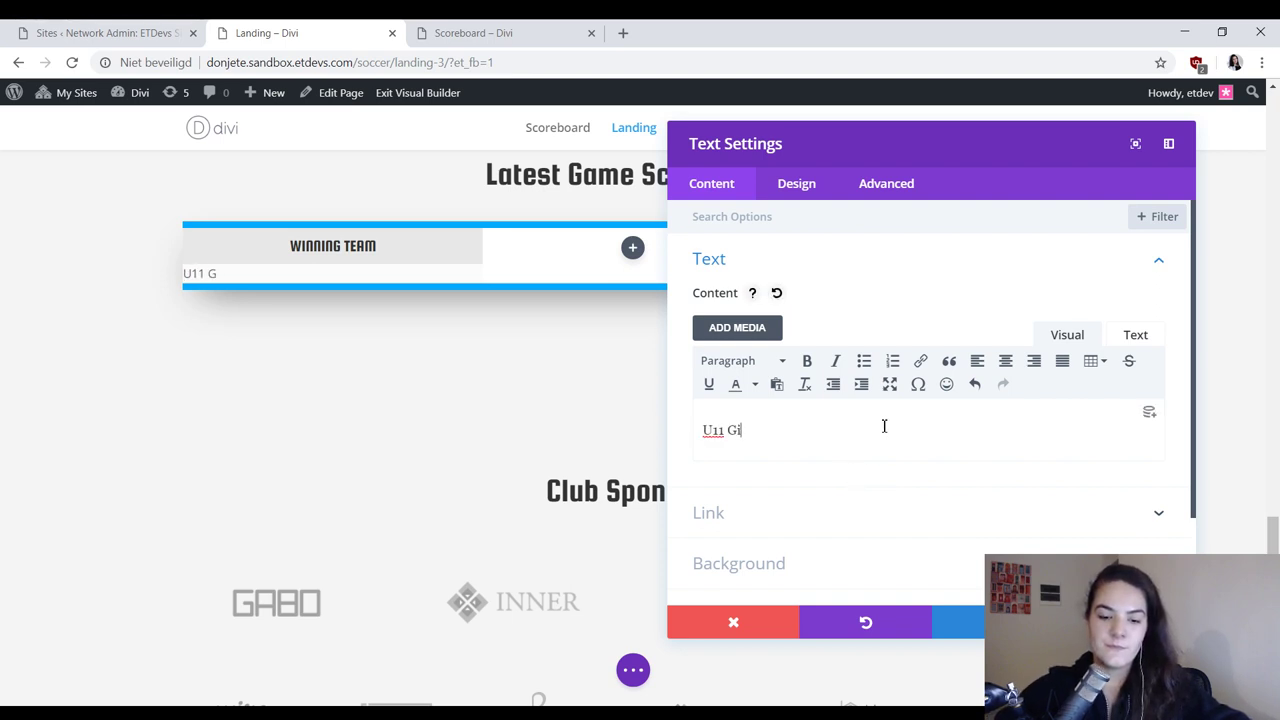
text(rls)
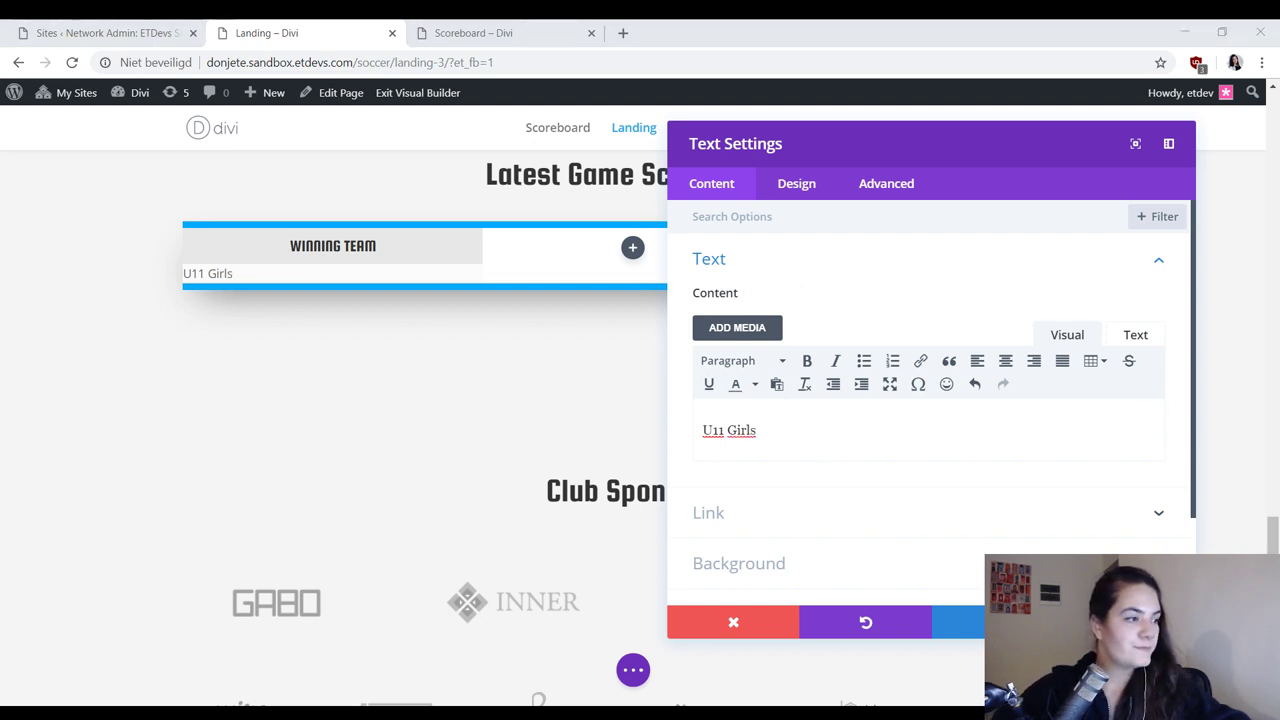
Step: Style the U11 Girls text in the Open Sans font with the Bold font weight
click(798, 197)
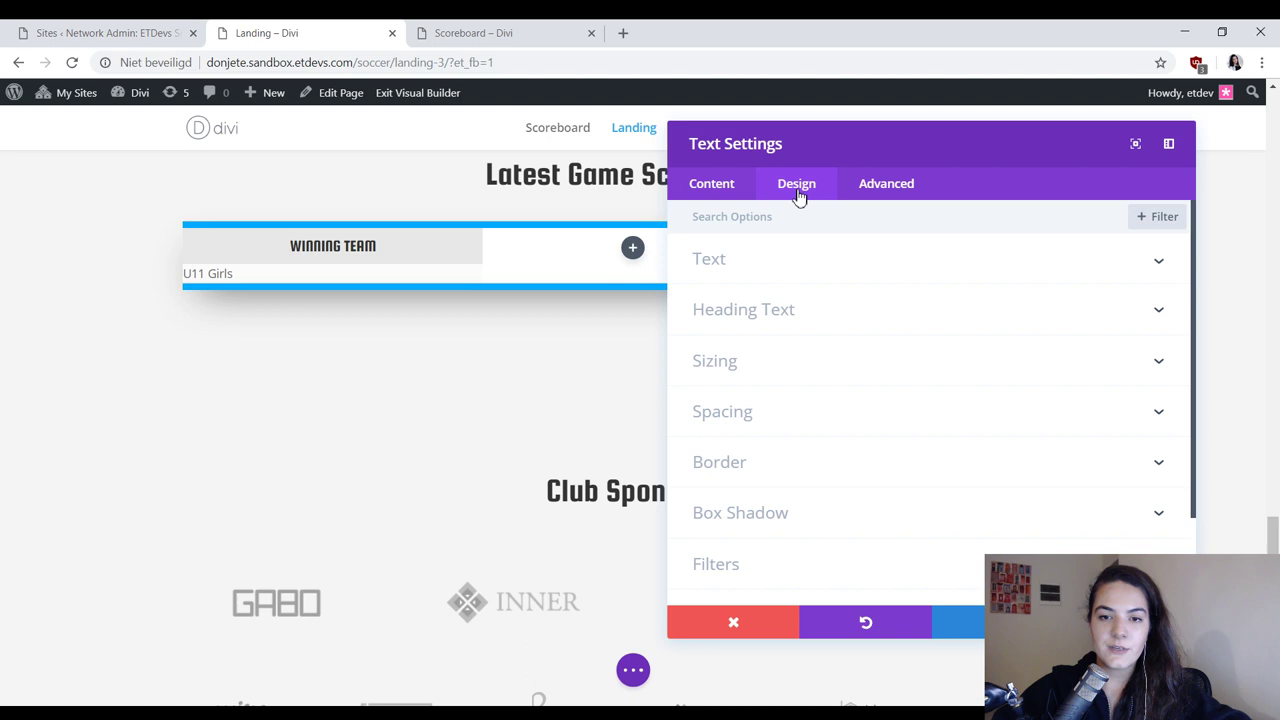
click(799, 262)
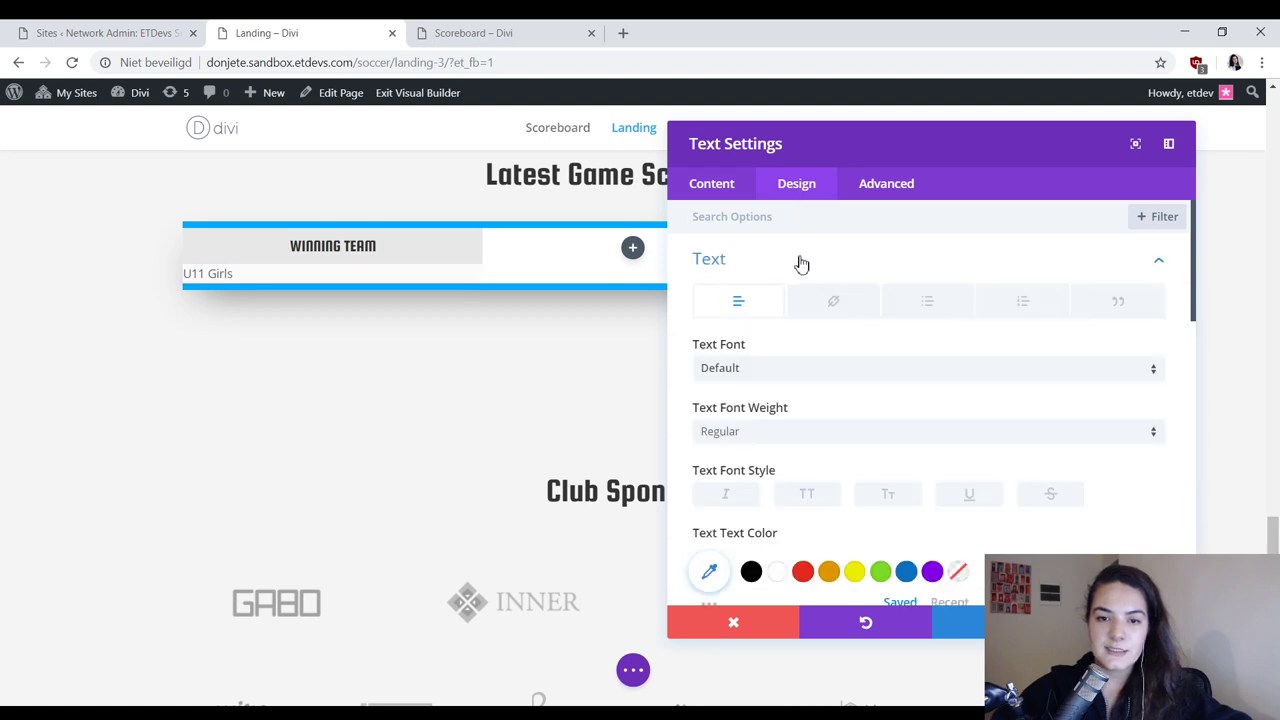
click(811, 376)
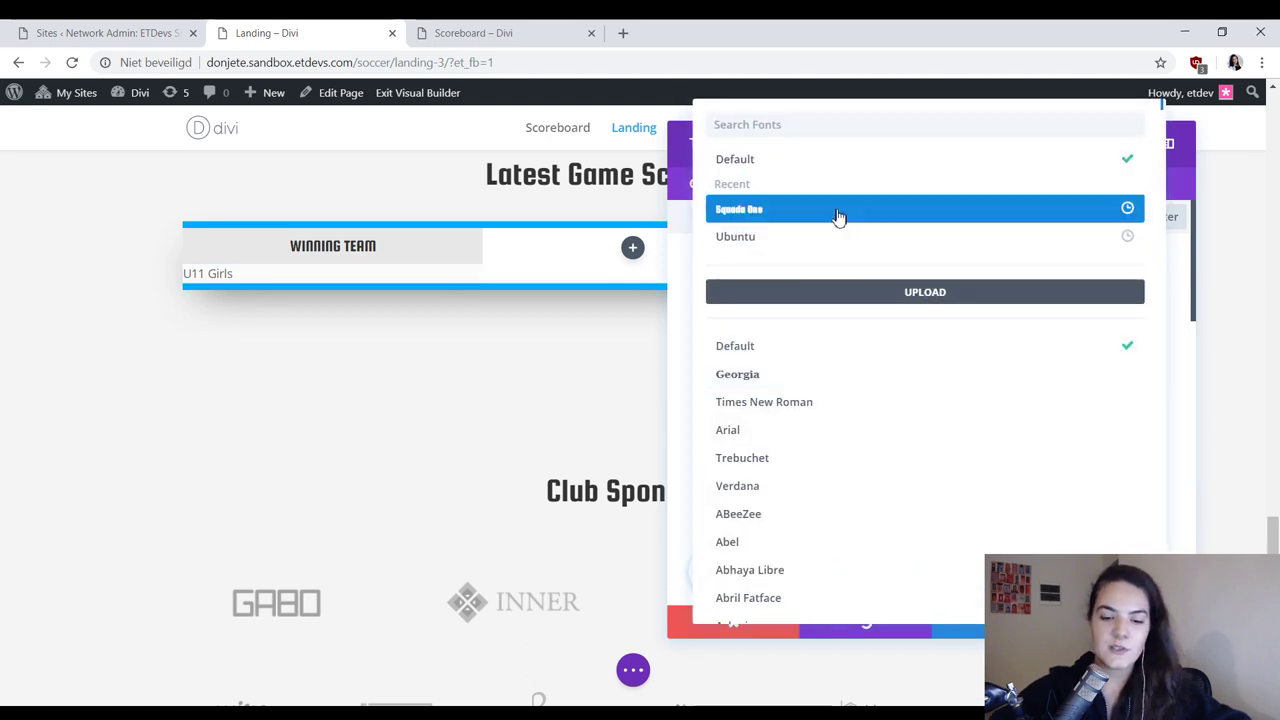
text(open)
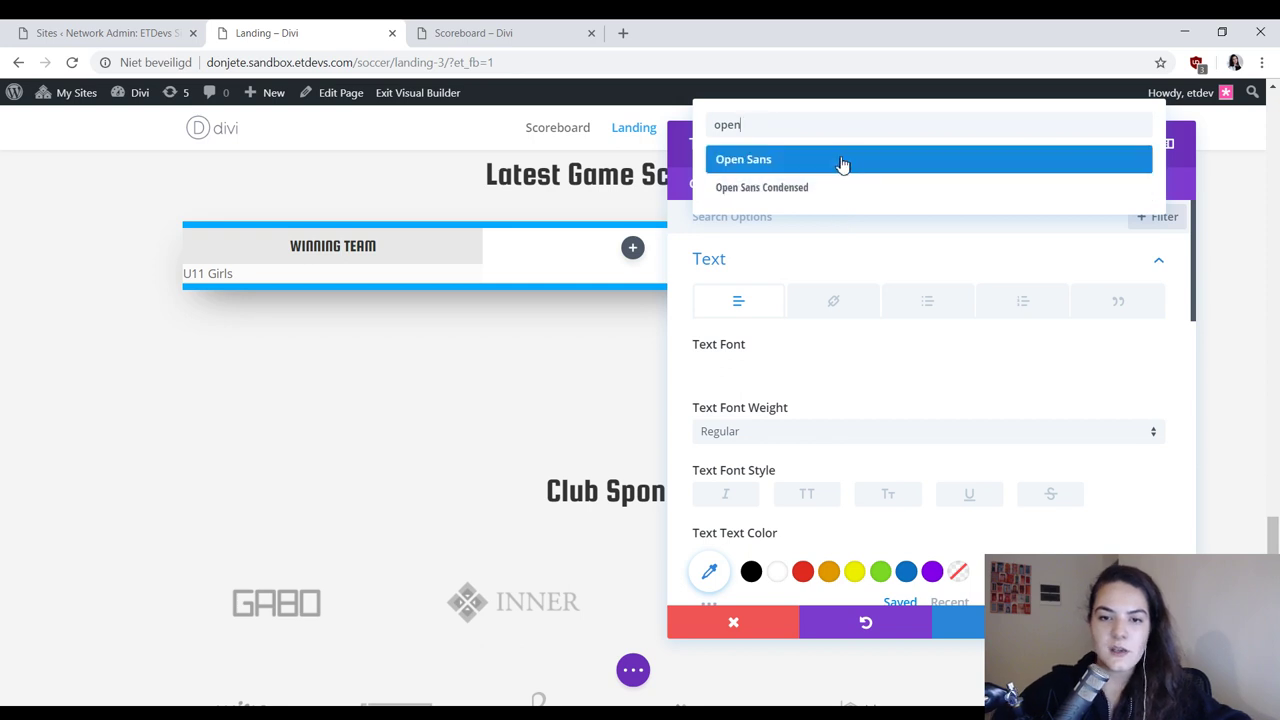
click(842, 161)
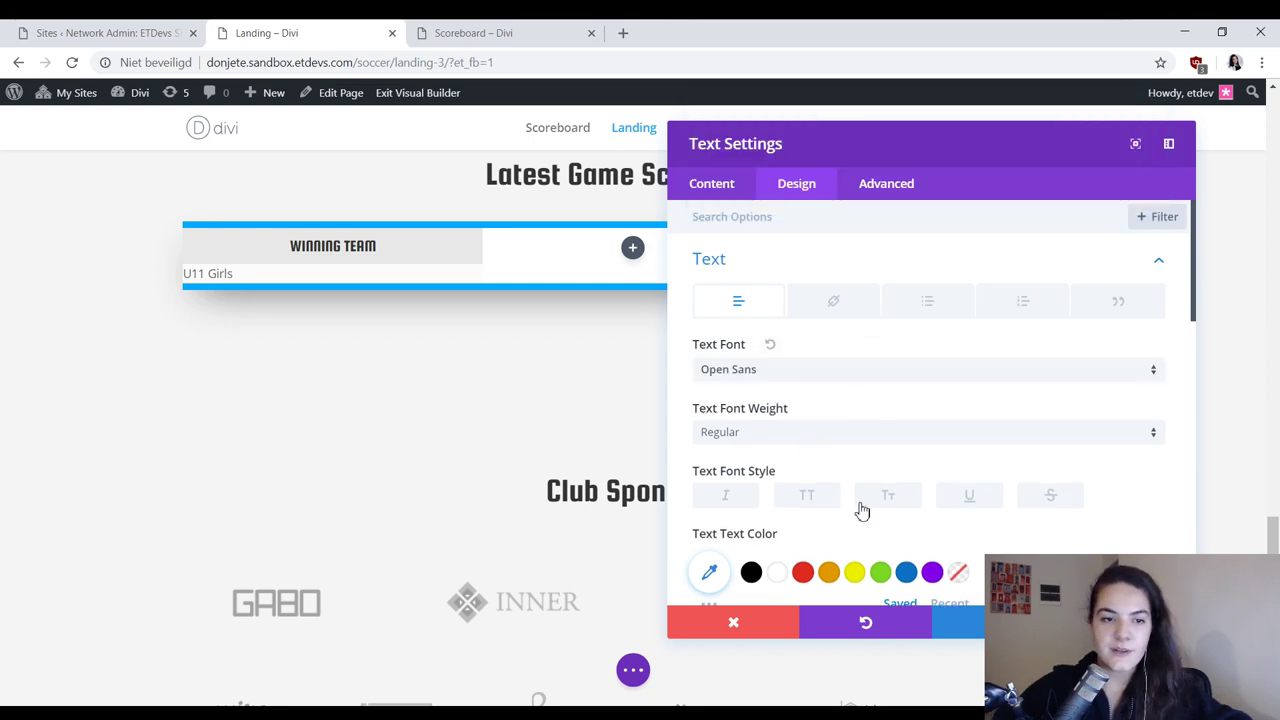
click(869, 440)
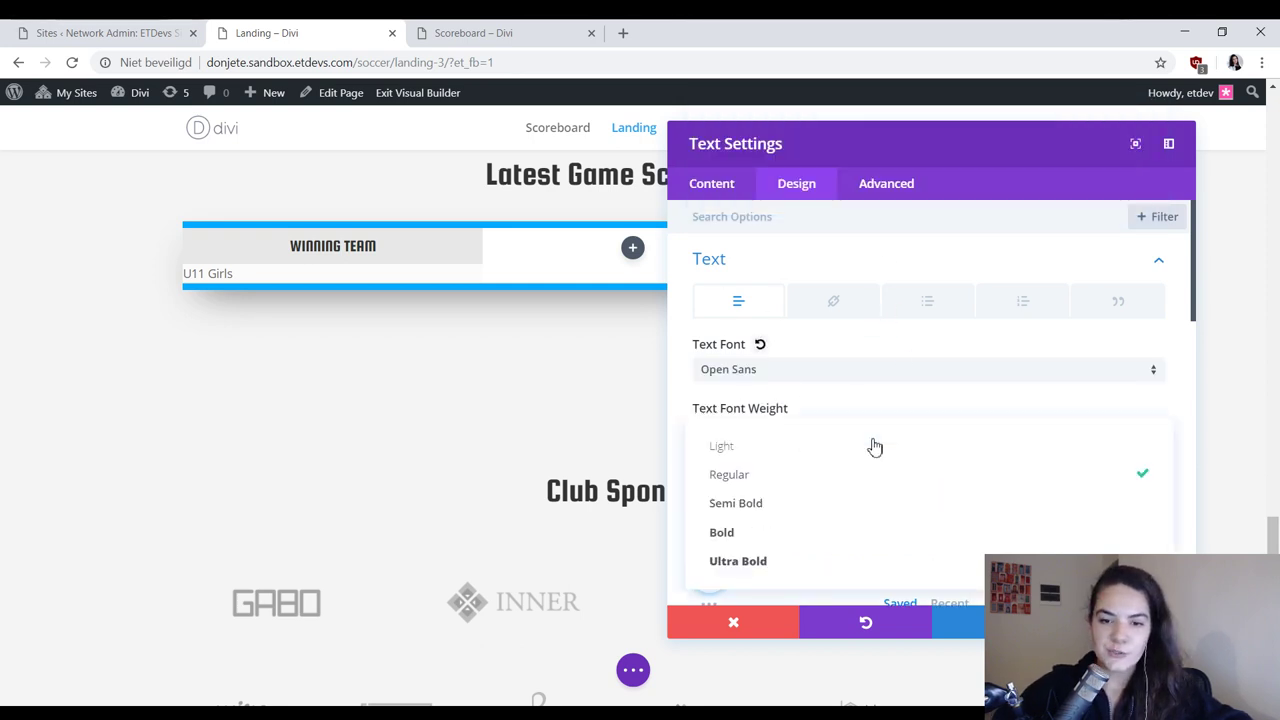
click(803, 531)
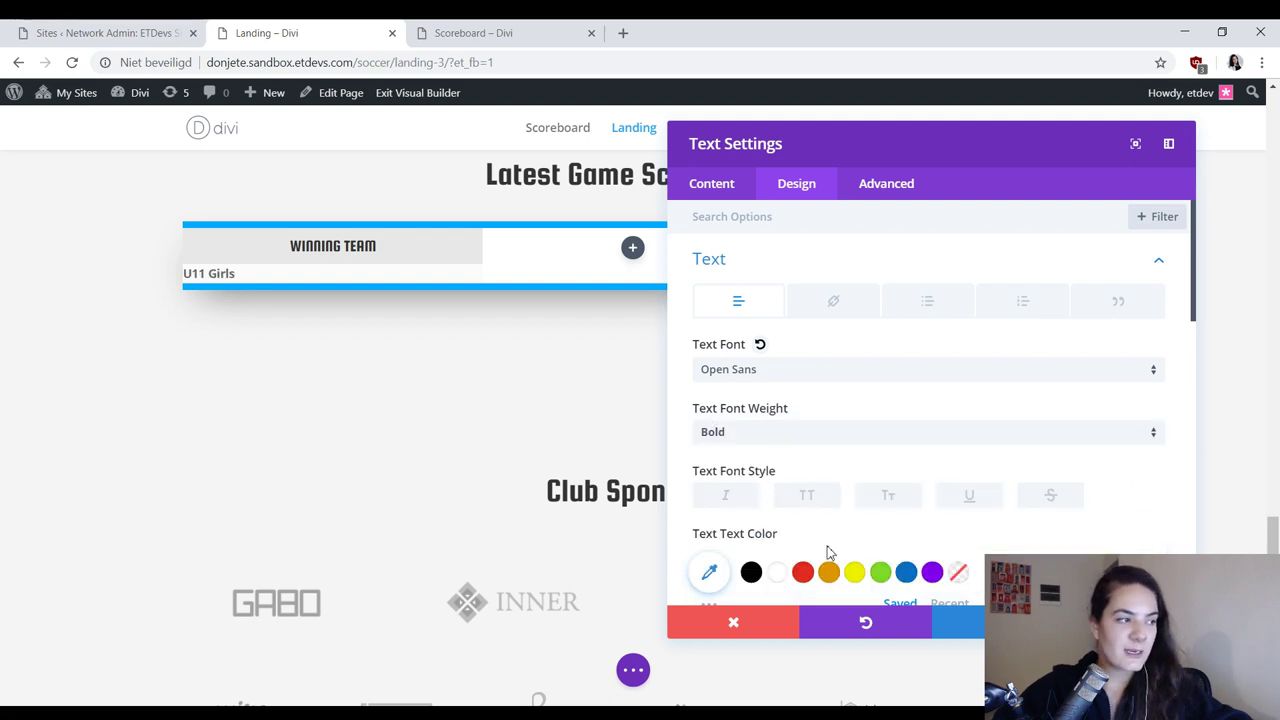
Step: Give the U11 Girls text the color #333333 and a text size of 18px
scroll(823, 491, down, 1)
click(707, 487)
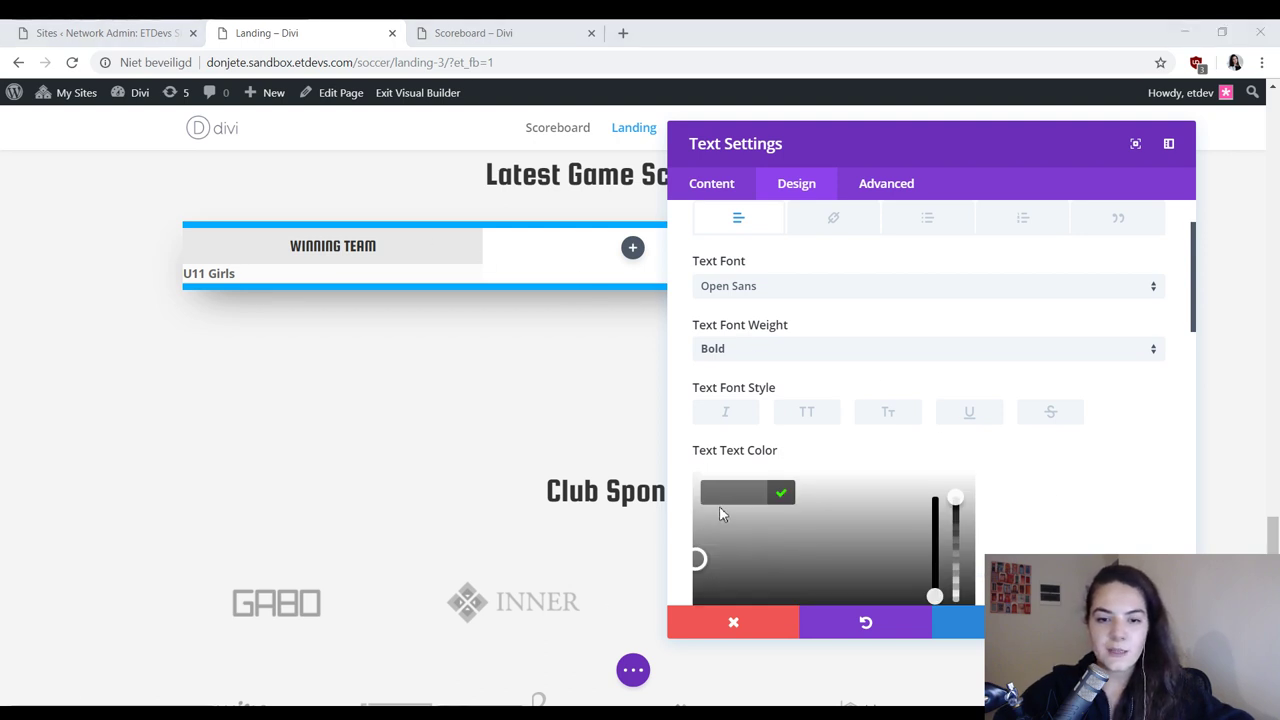
click(731, 493)
text(#333333)
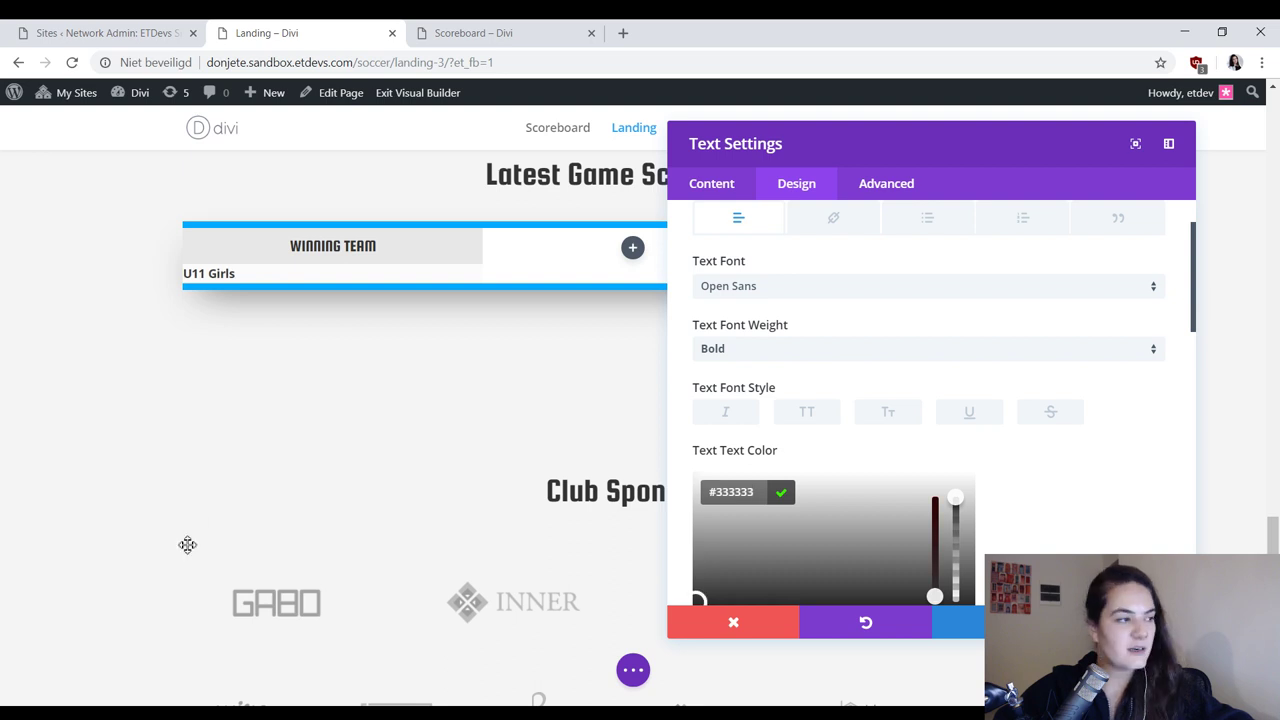
scroll(1100, 500, down, 2)
click(1060, 543)
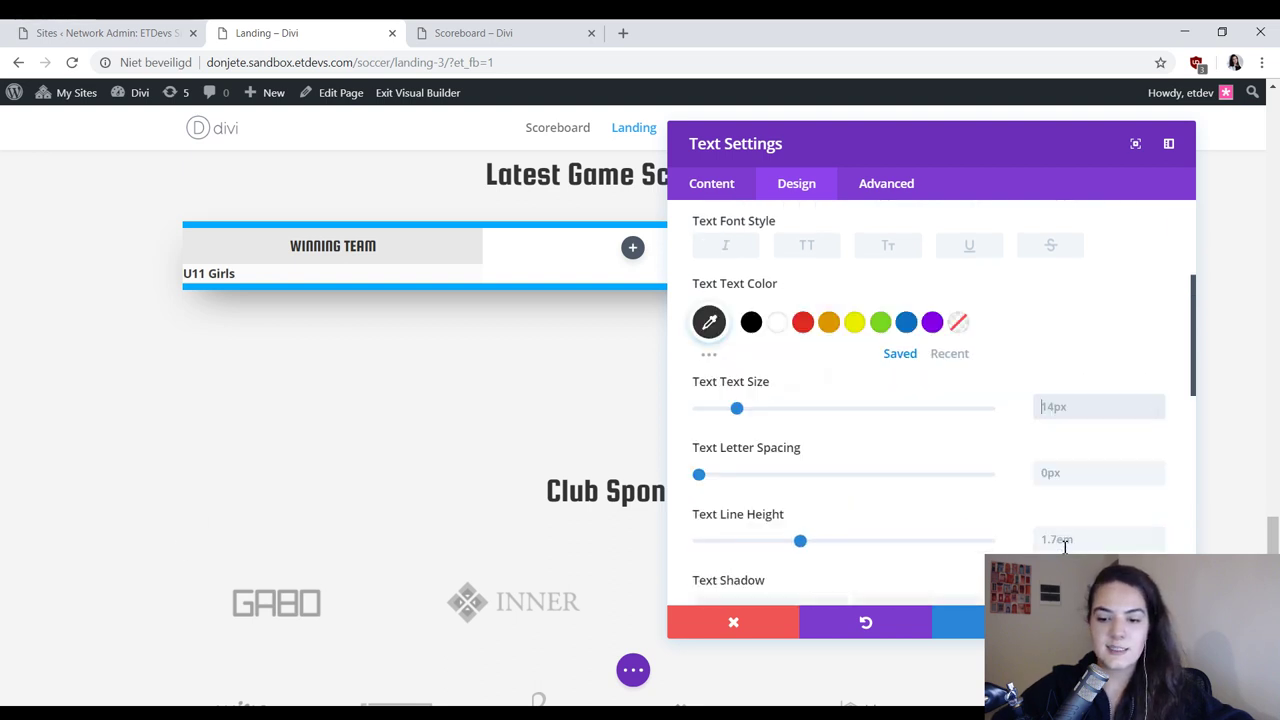
text(18px)
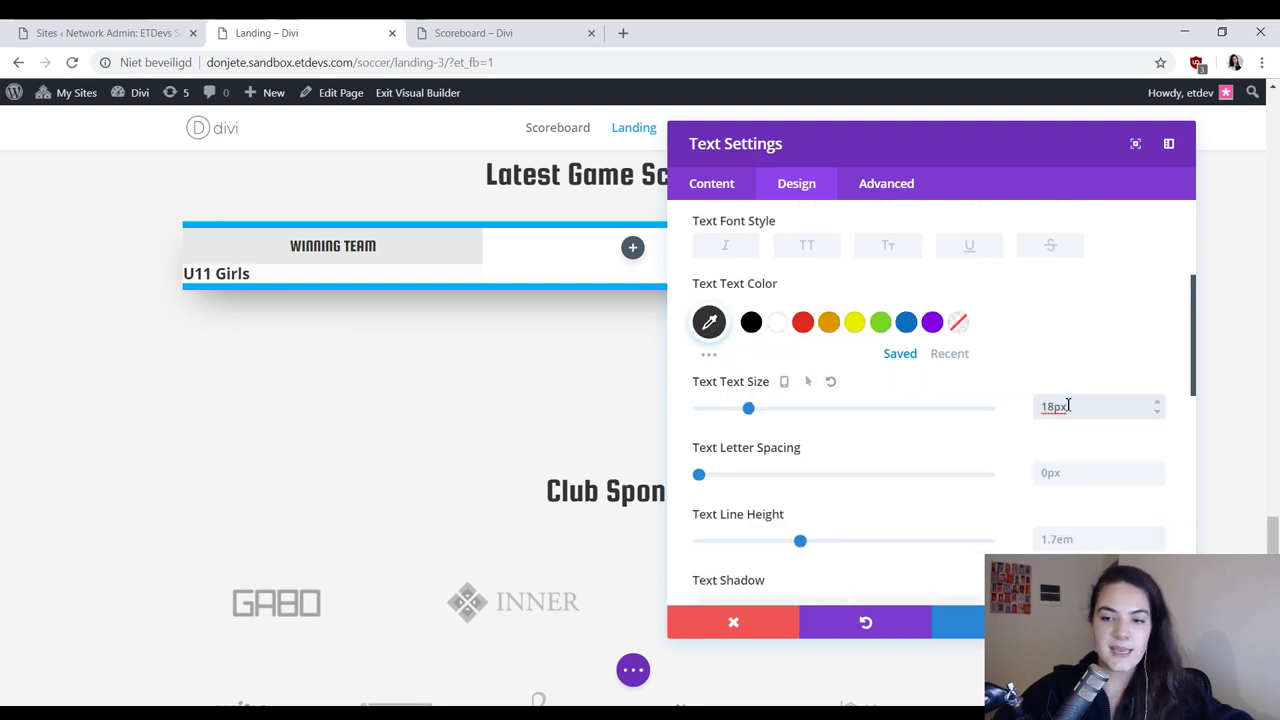
scroll(850, 460, down, 5)
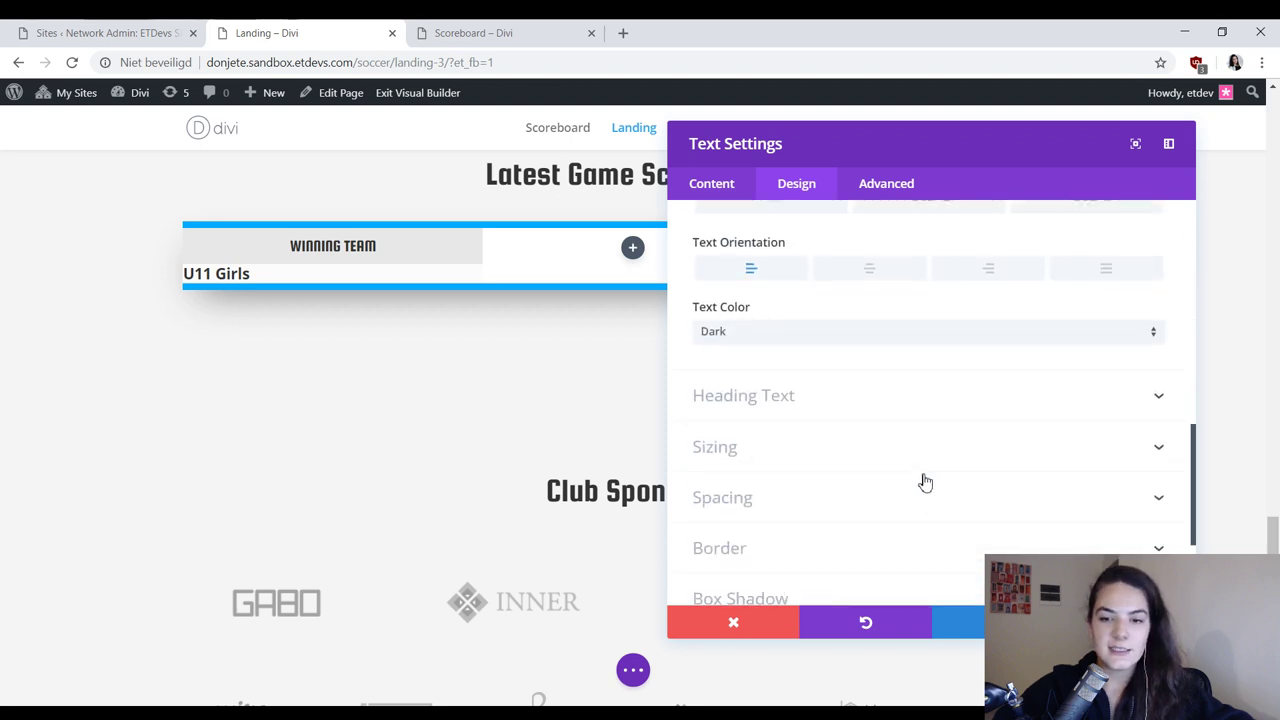
Step: Center the U11 Girls text, give the module linked top and bottom padding of 20px, and save its settings
click(871, 270)
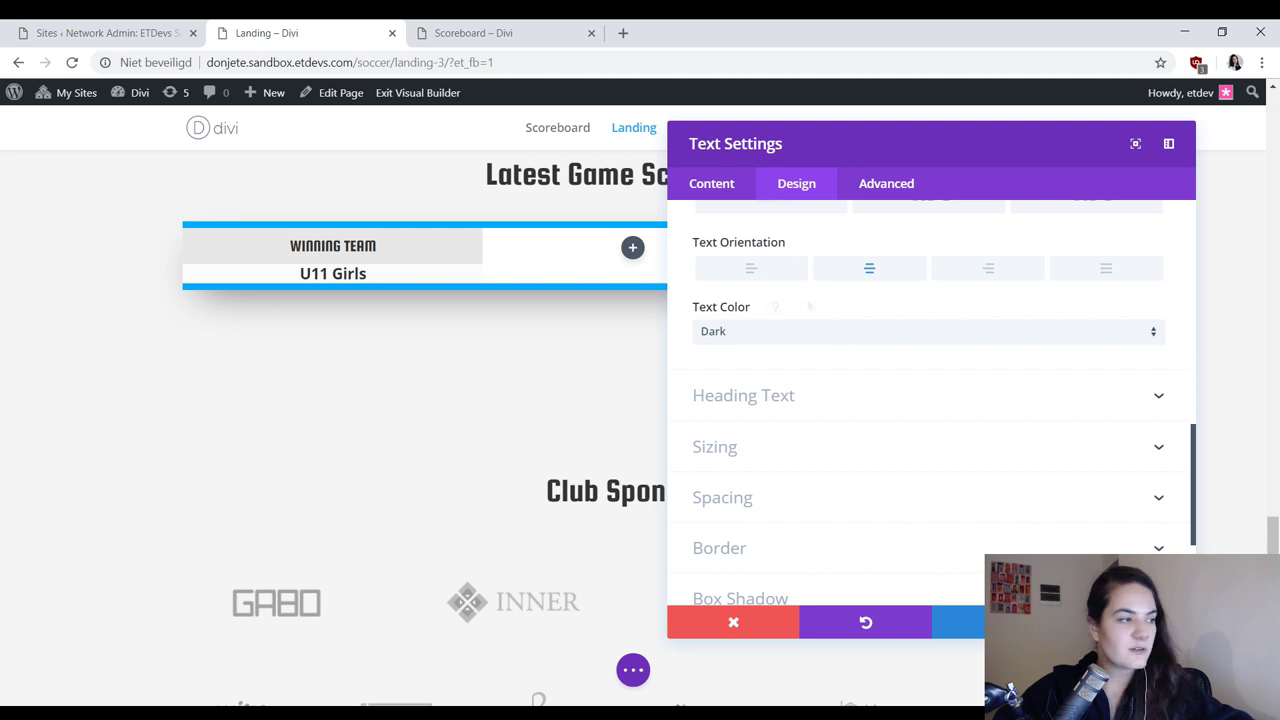
scroll(634, 471, down, 3)
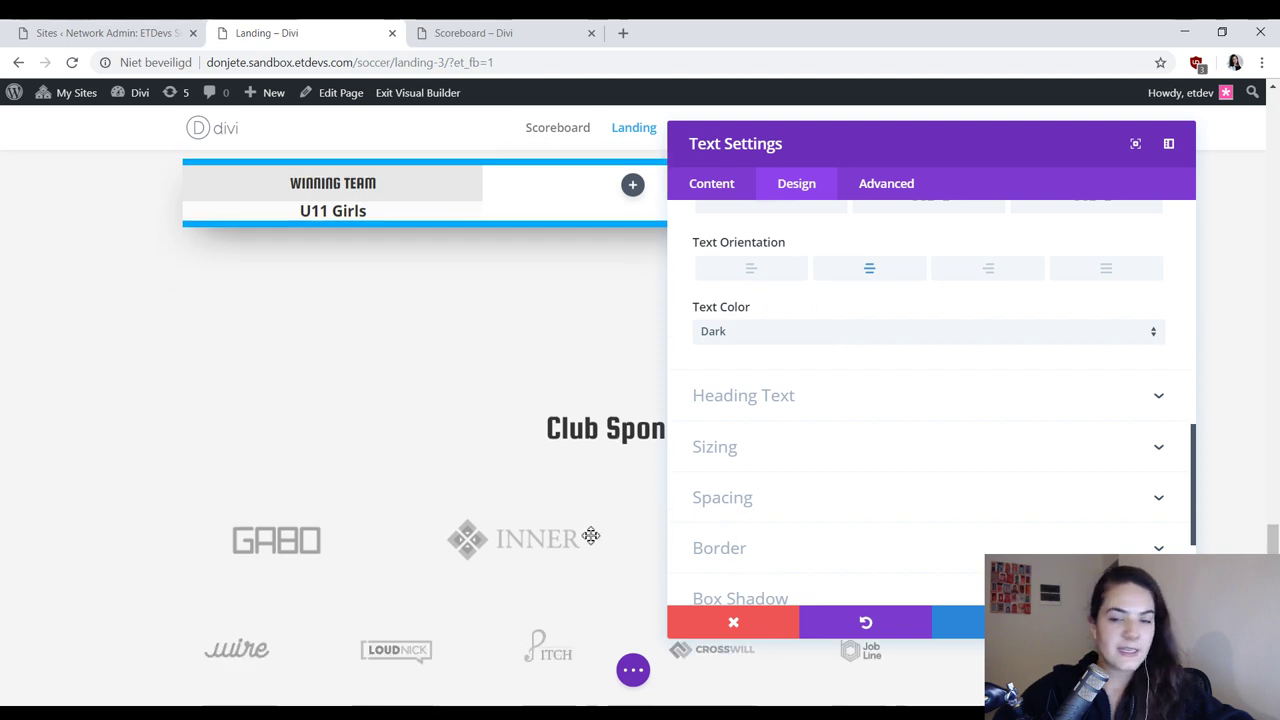
scroll(420, 414, up, 4)
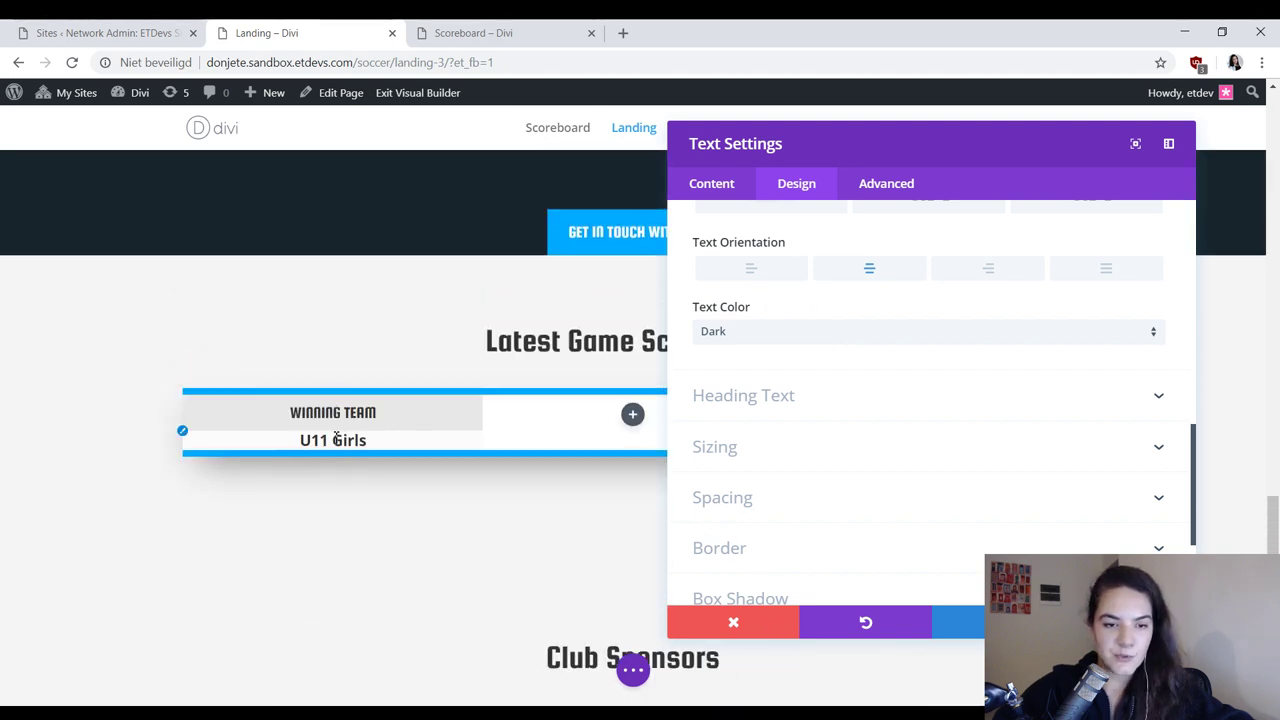
scroll(789, 494, down, 2)
scroll(789, 490, up, 1)
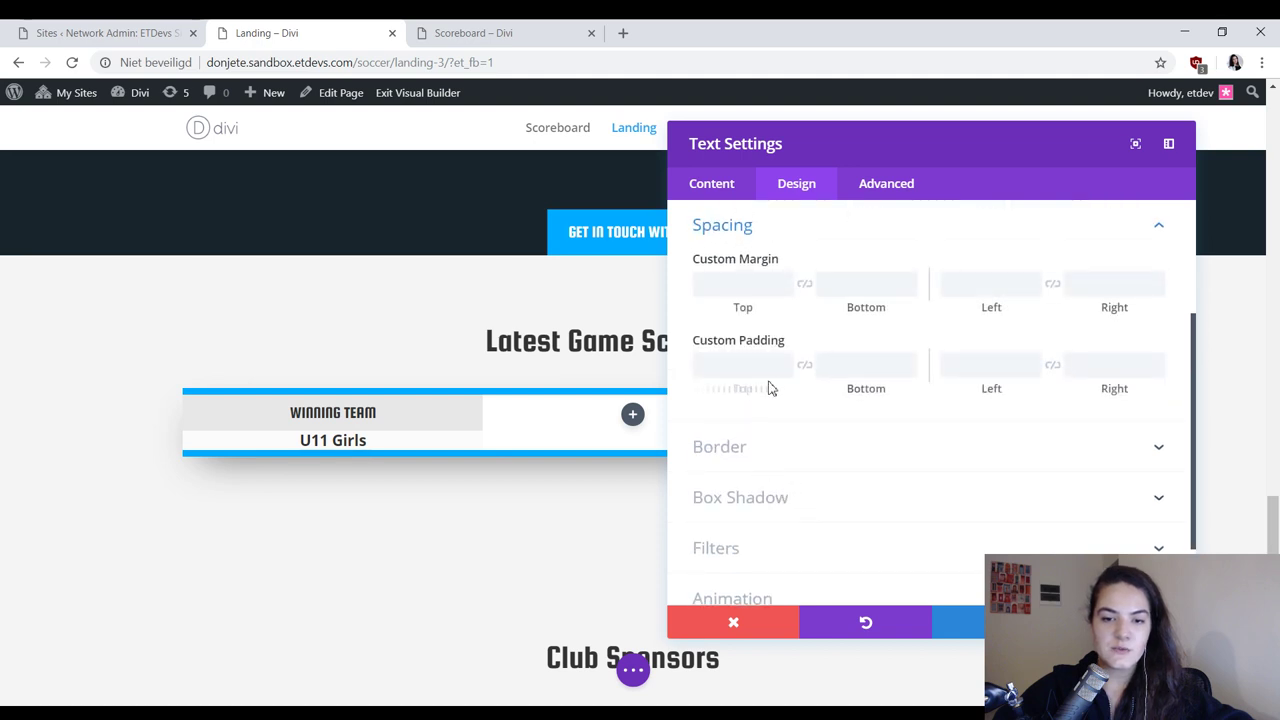
click(714, 362)
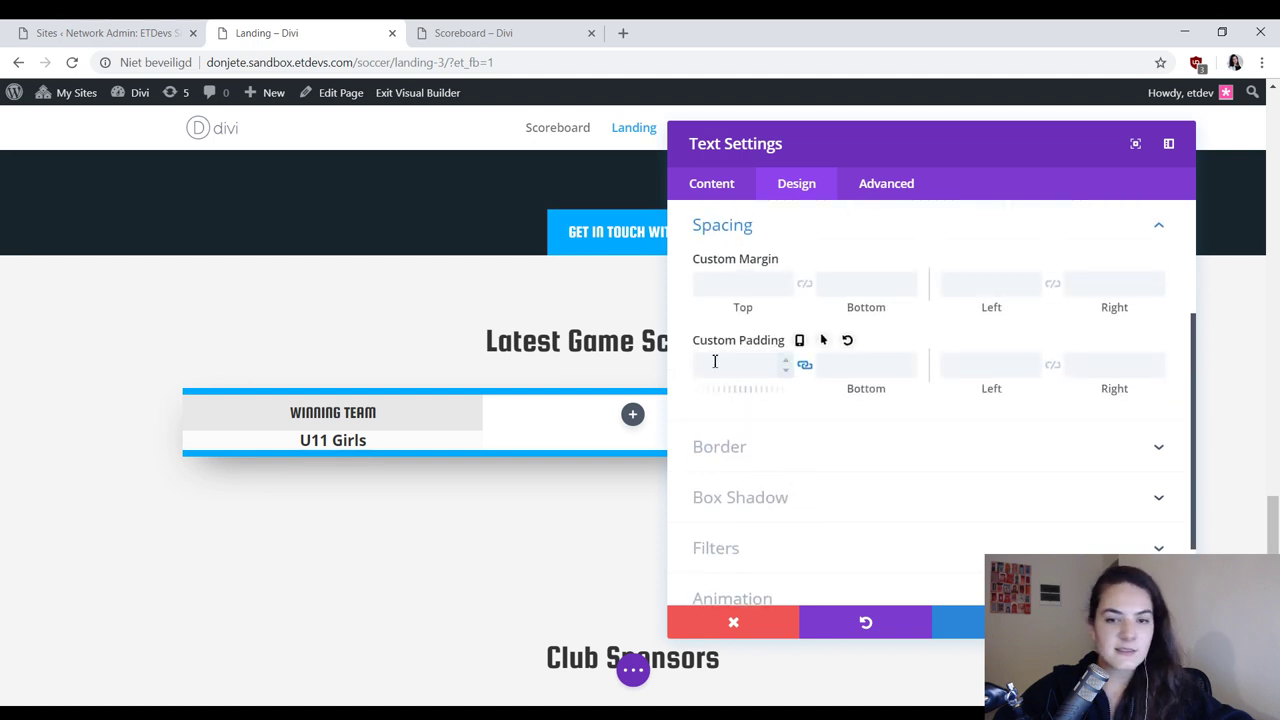
text(20px)
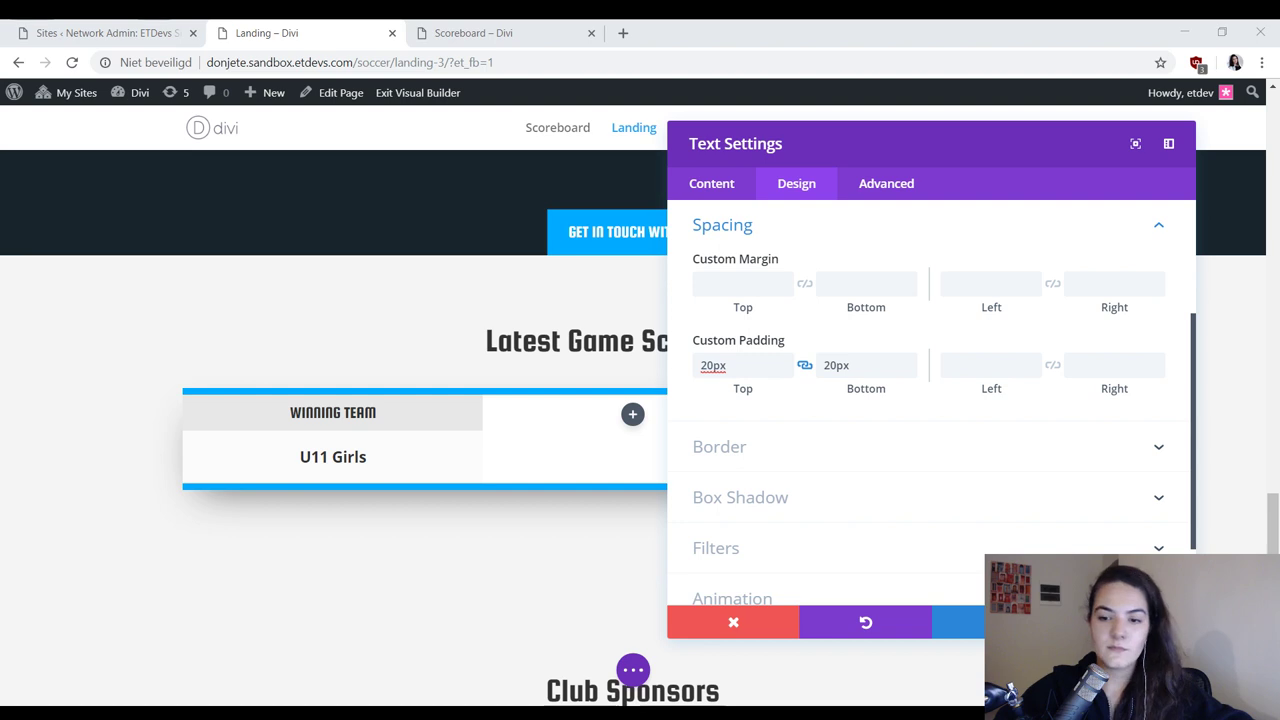
click(1129, 622)
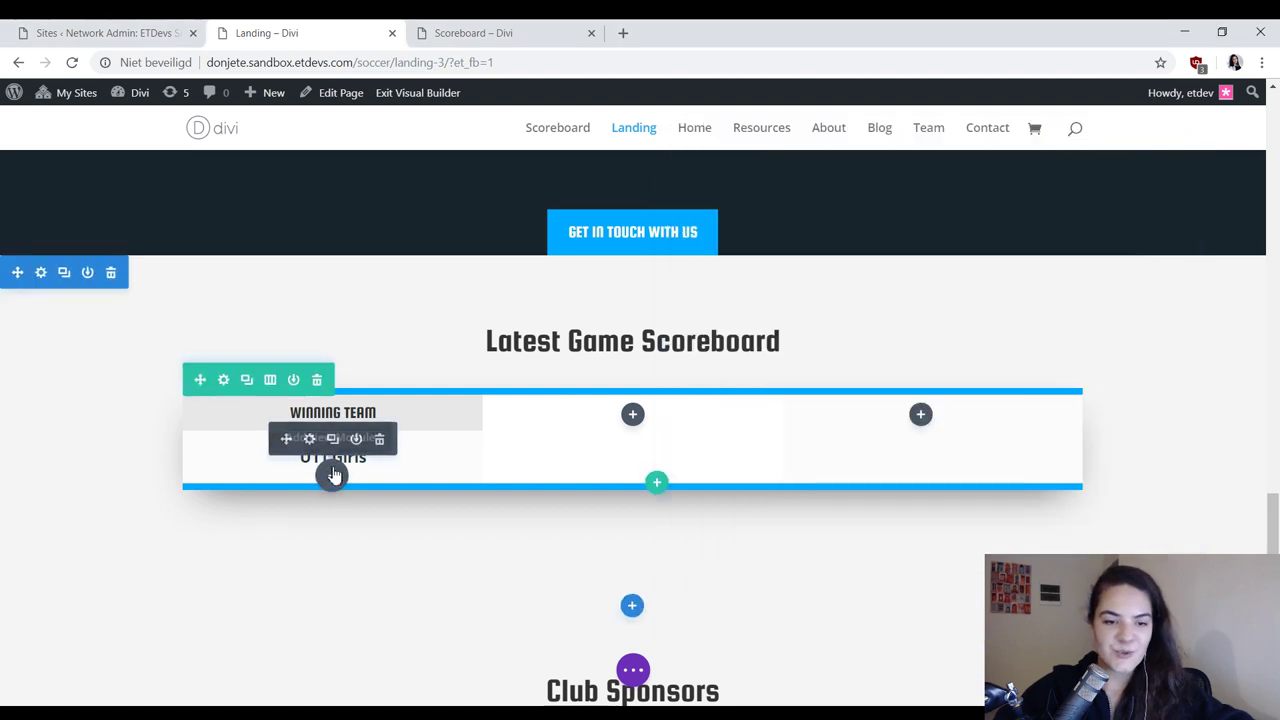
Step: Add an Image module below the U11 Girls module in the first column
click(333, 476)
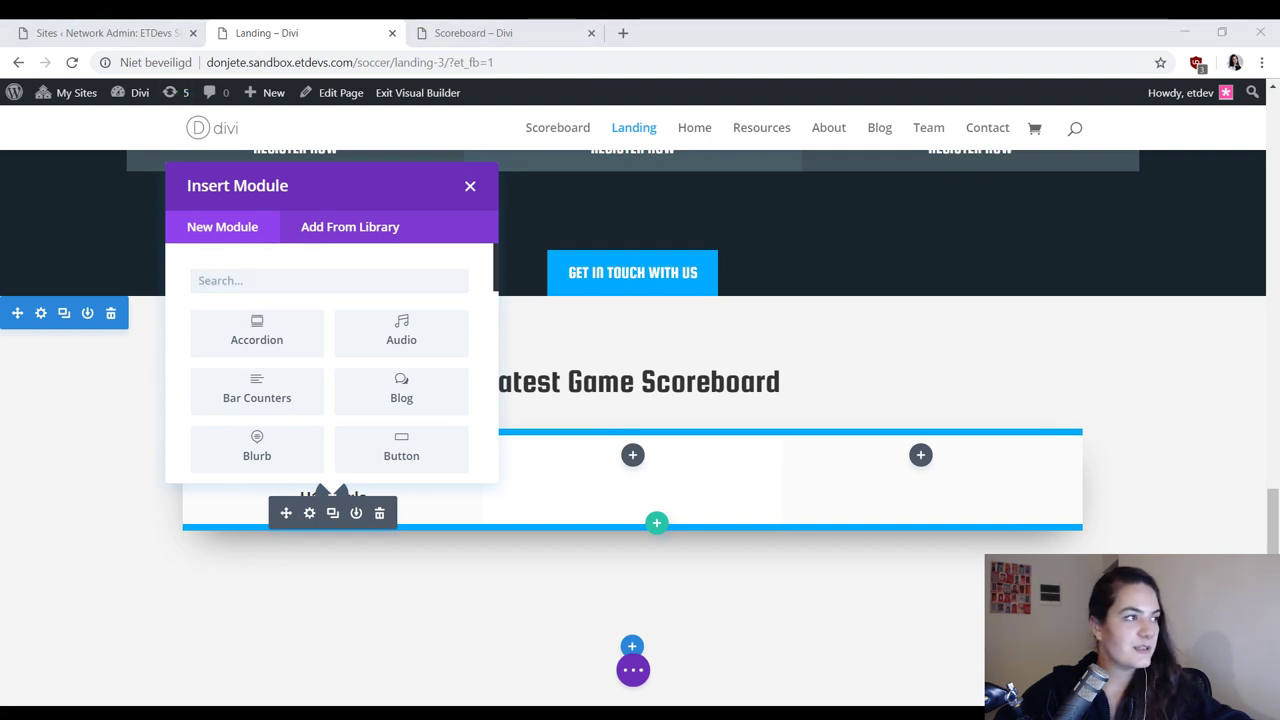
click(350, 289)
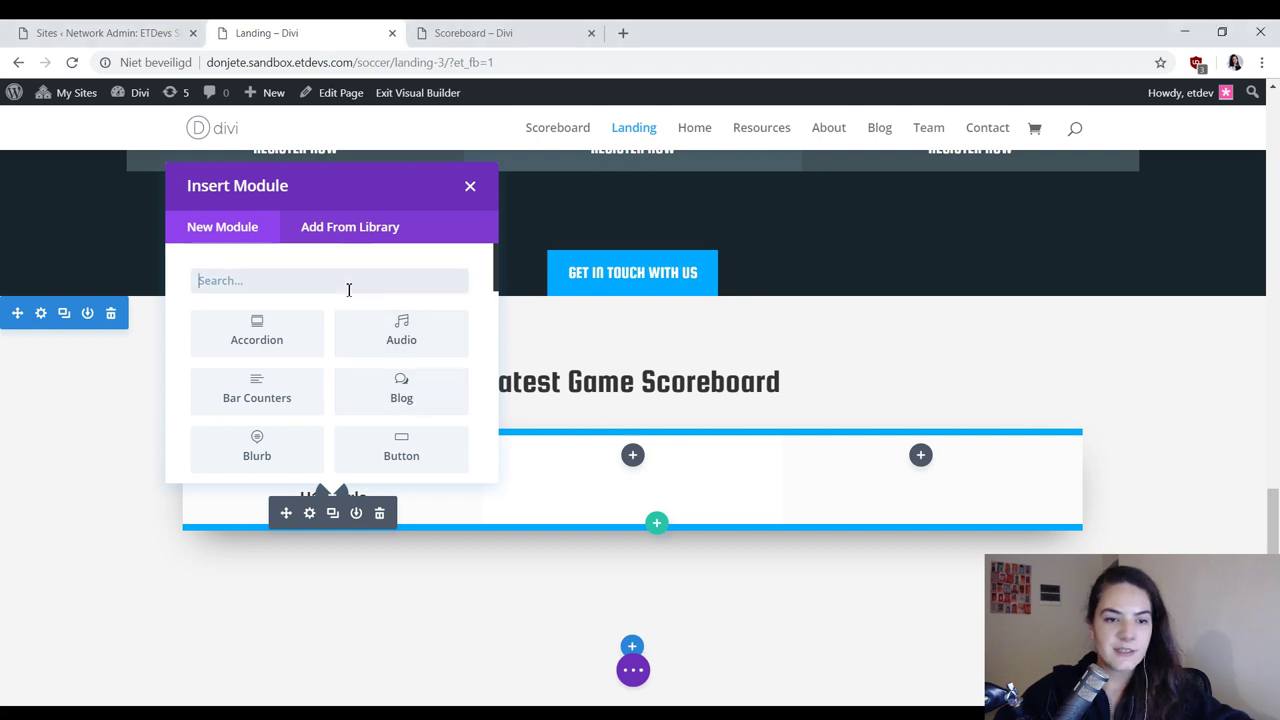
text(te)
key(BackSpace)
key(BackSpace)
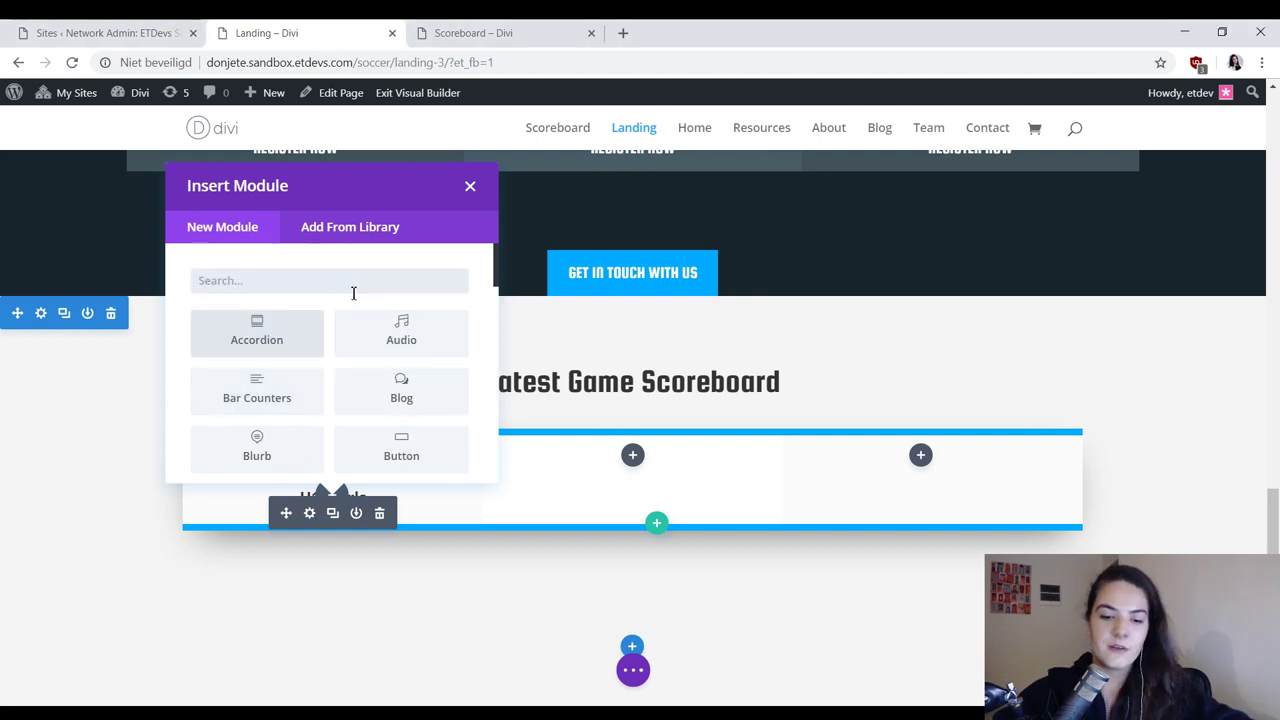
text(ima)
click(262, 342)
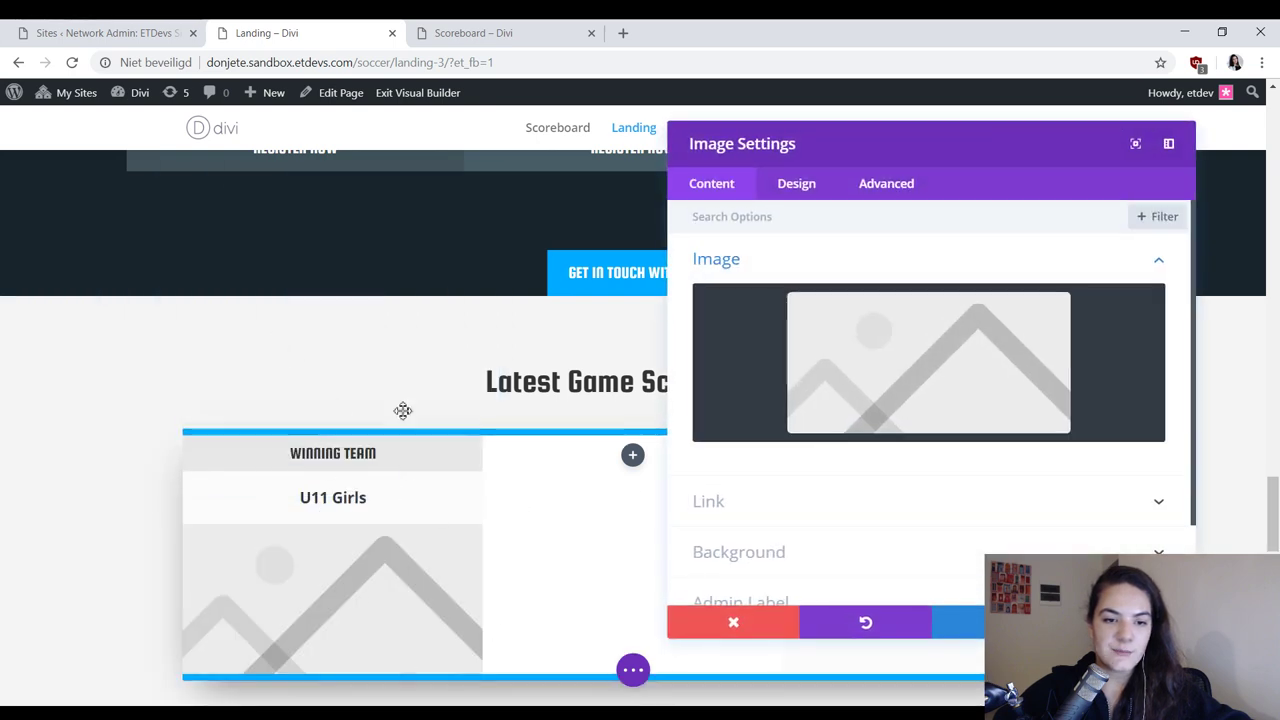
Step: Use logo-1-1.png from the media library as the picture of the new Image module
click(980, 386)
click(351, 161)
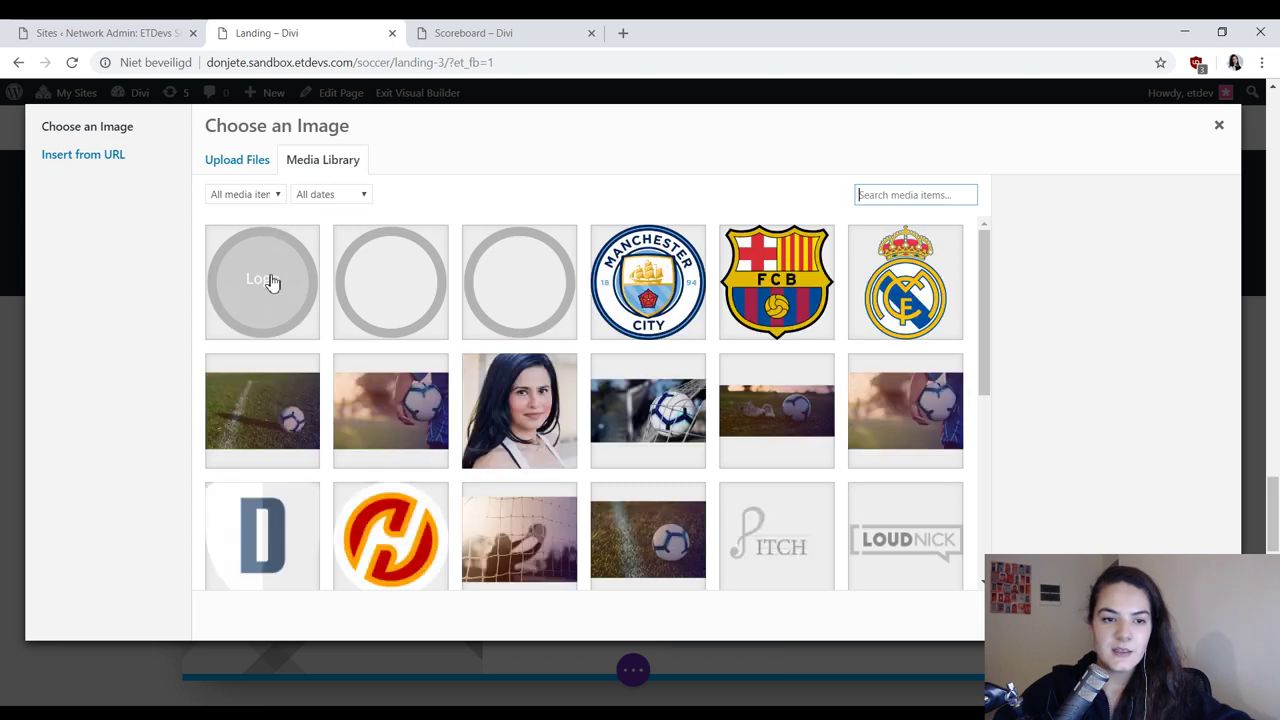
click(271, 279)
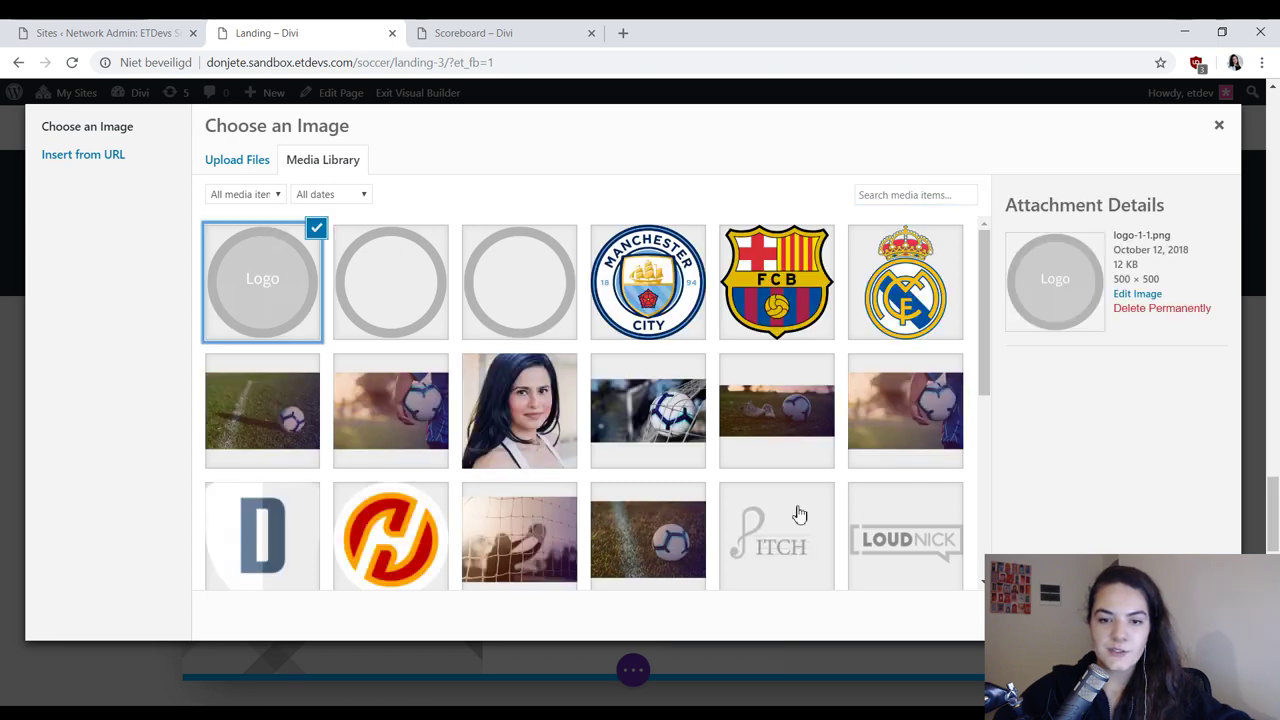
click(1170, 615)
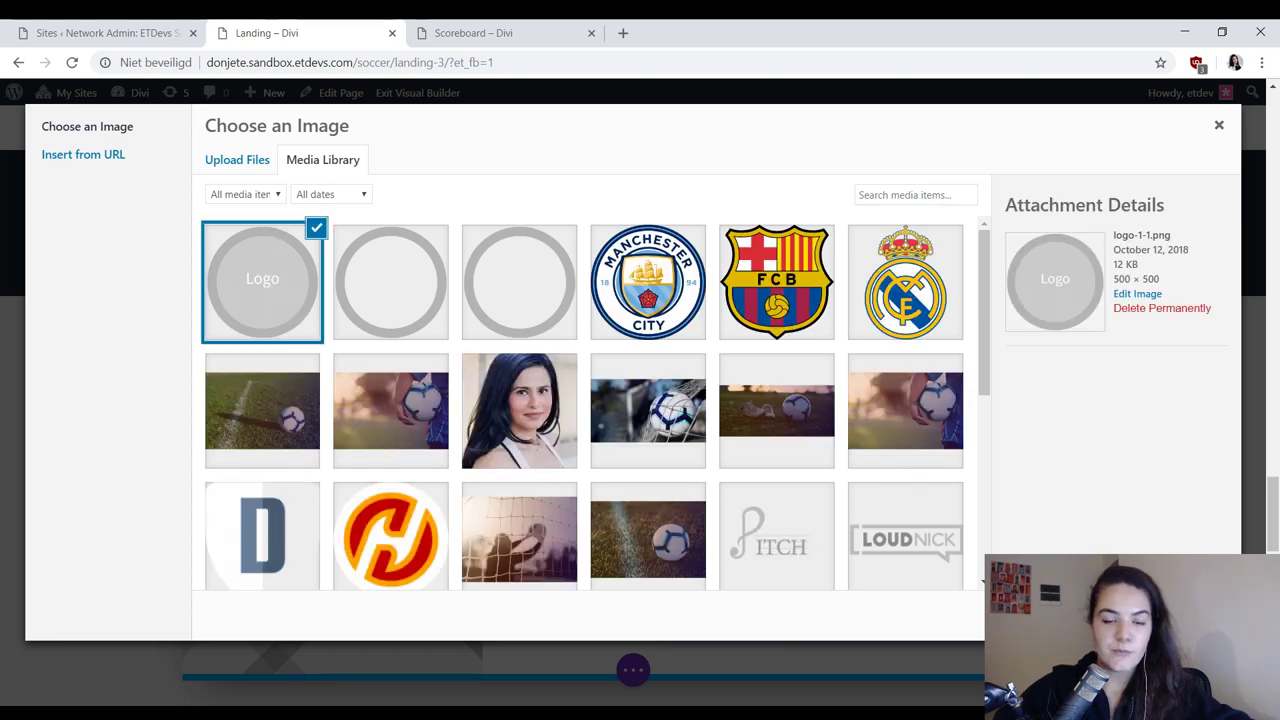
Step: Set responsive widths for the logo image: 45% on desktop, 16% on tablet and 28% on phone
scroll(422, 300, down, 2)
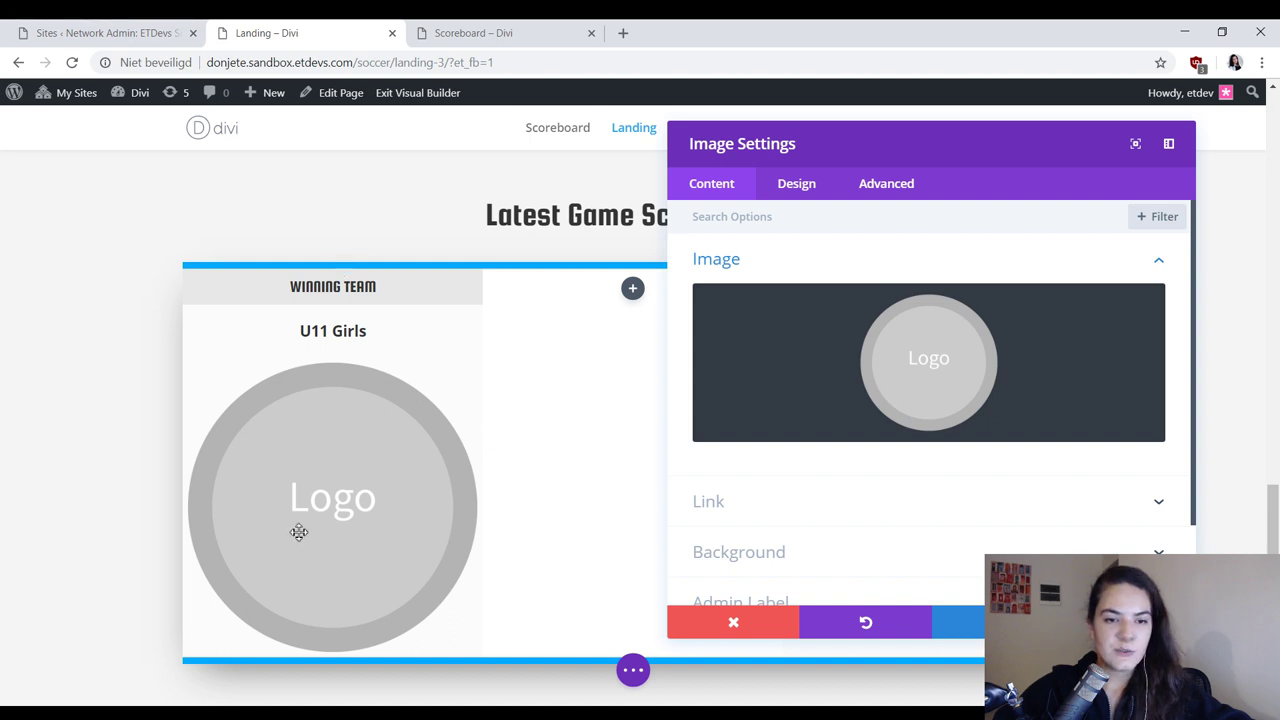
click(799, 191)
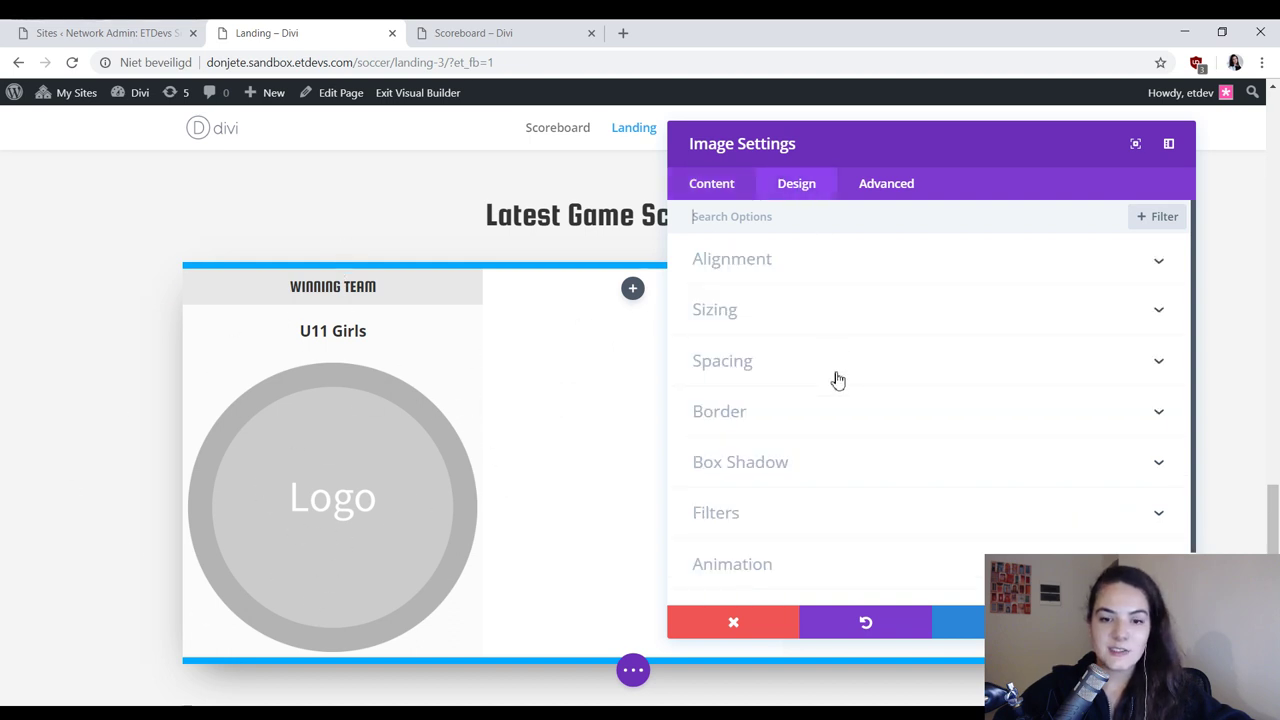
click(834, 305)
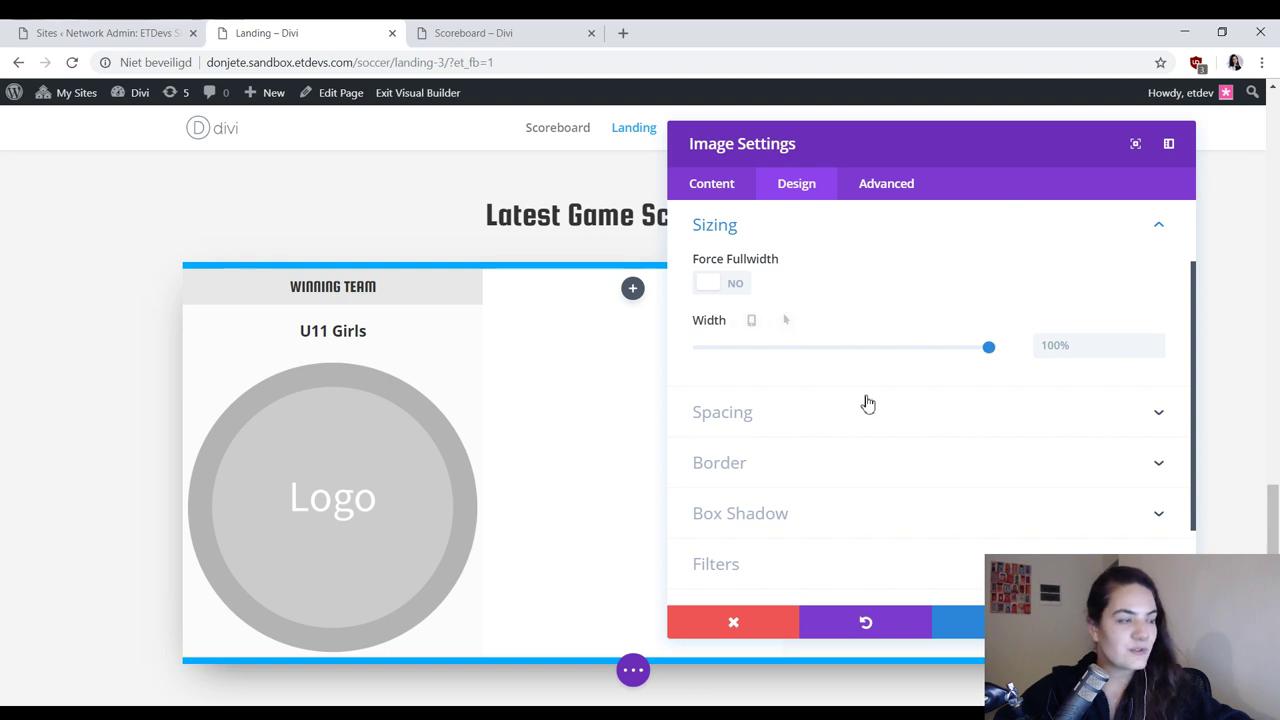
click(741, 321)
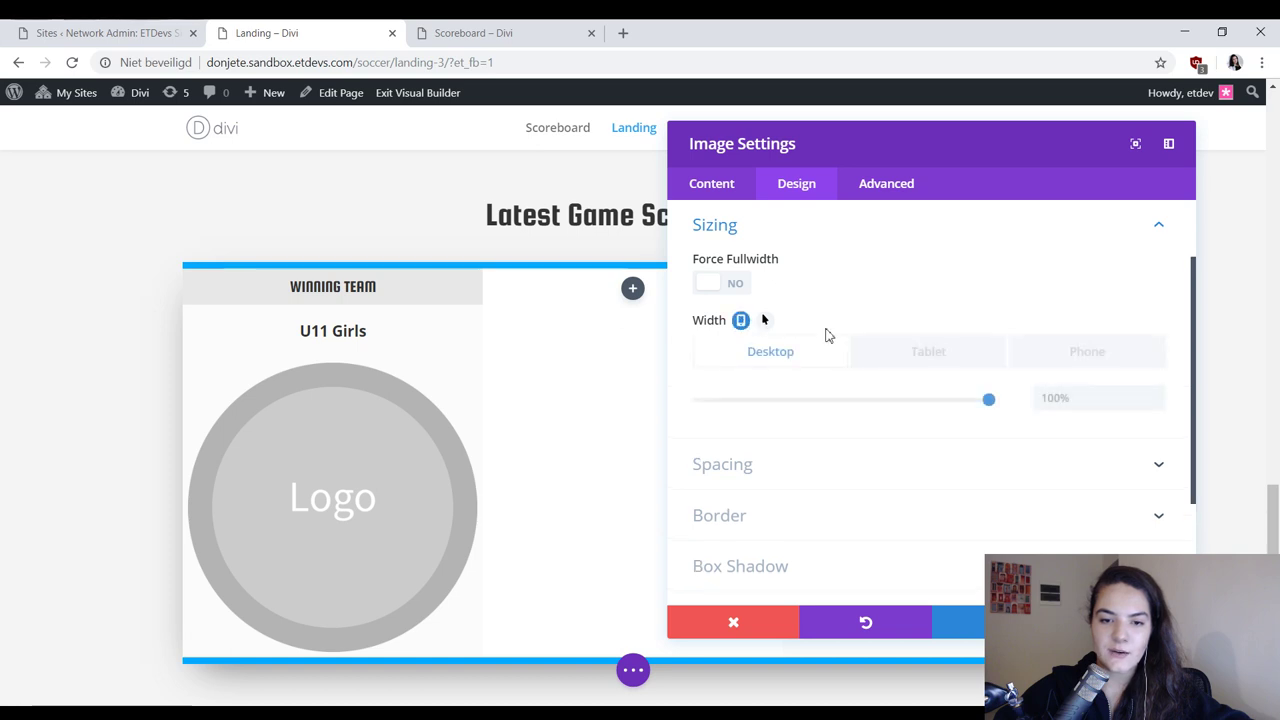
click(1079, 393)
text(45)
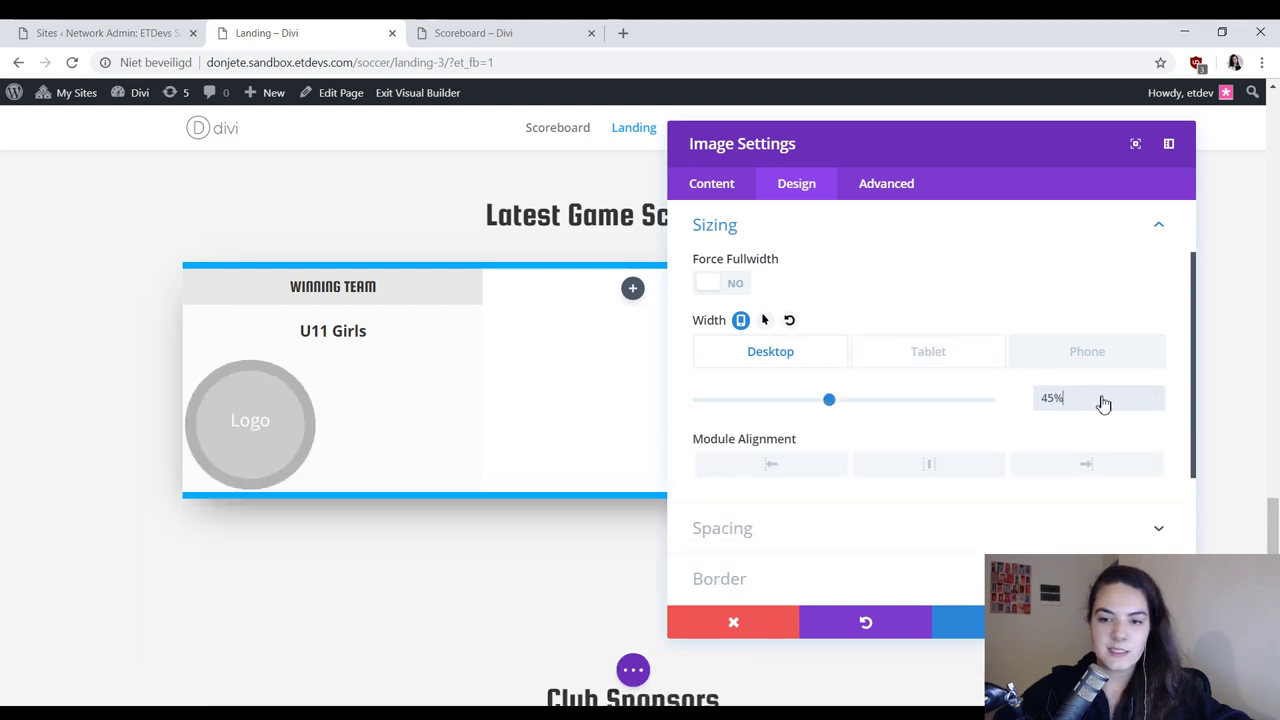
click(928, 351)
click(1092, 395)
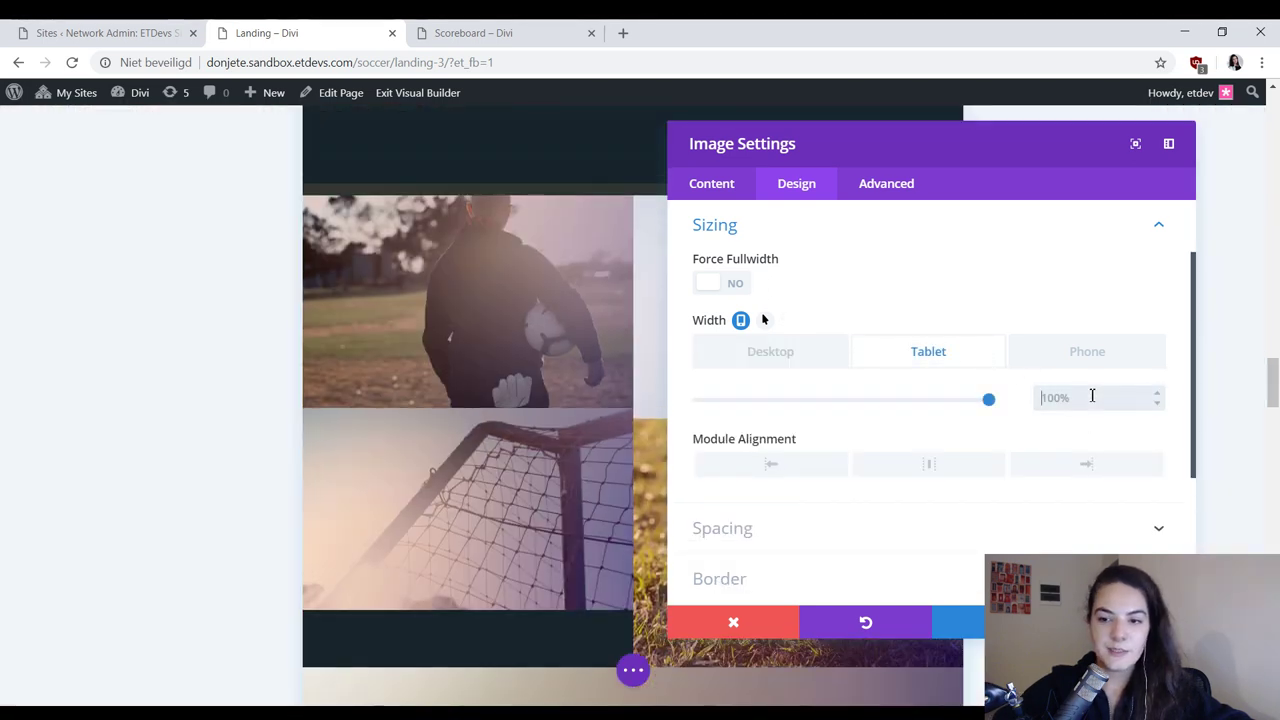
text(16)
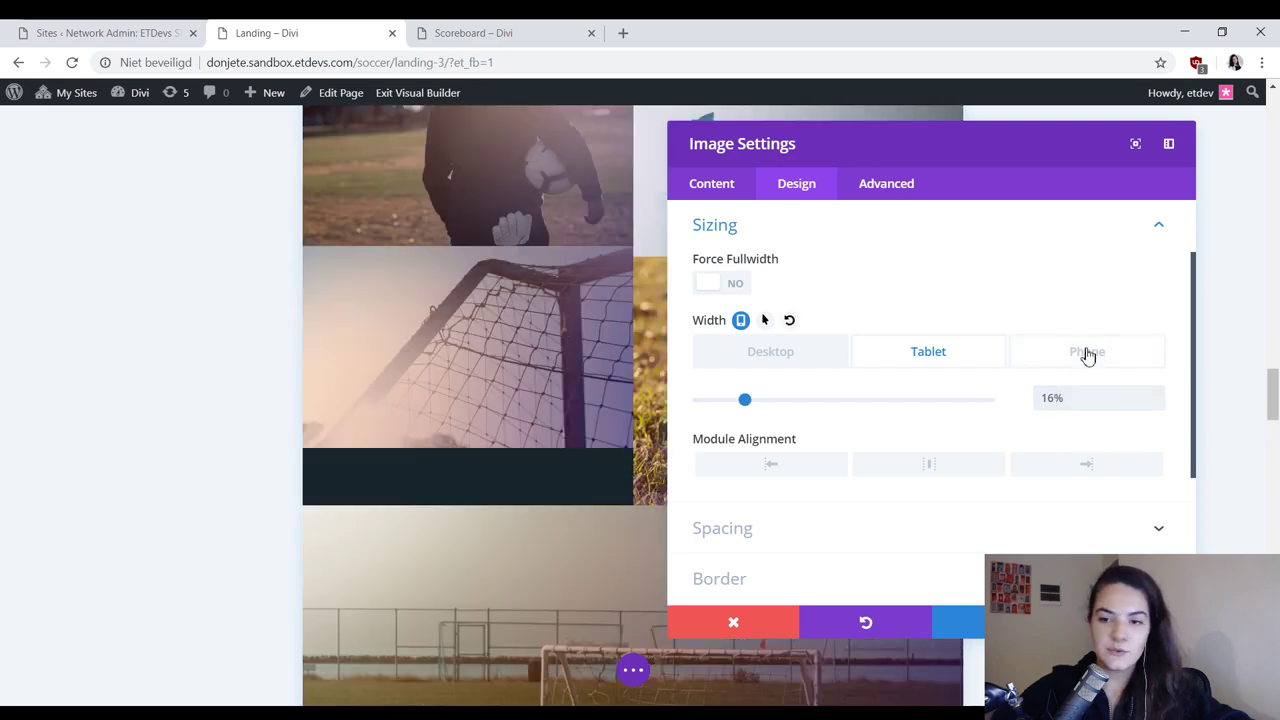
click(1086, 356)
text(28)
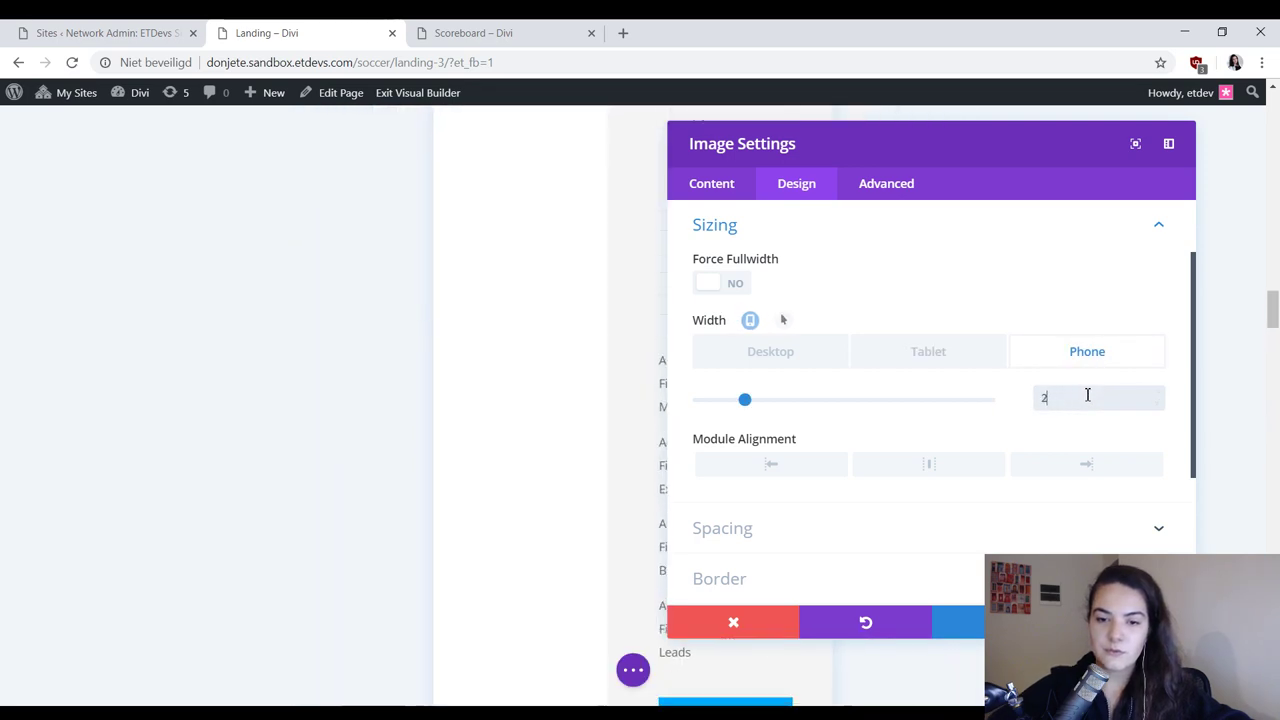
Step: Return to the desktop sizing of the logo image and set its module alignment to center
click(633, 670)
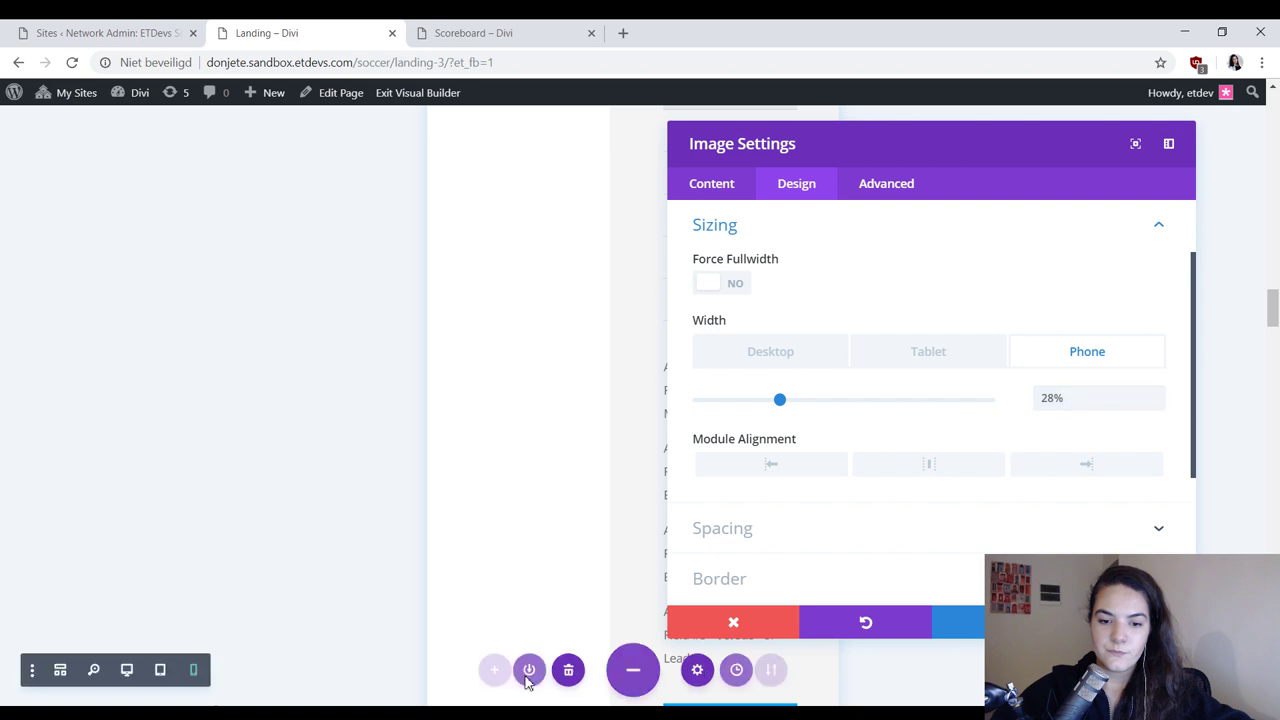
click(745, 355)
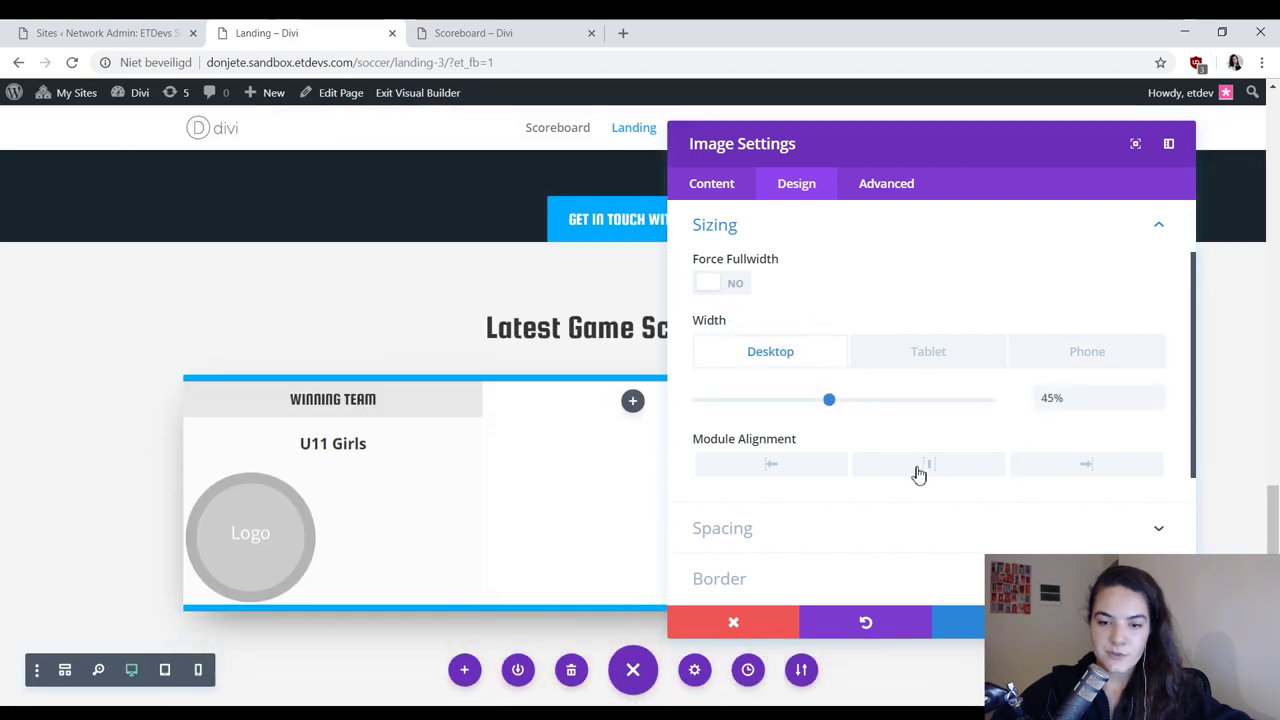
click(917, 468)
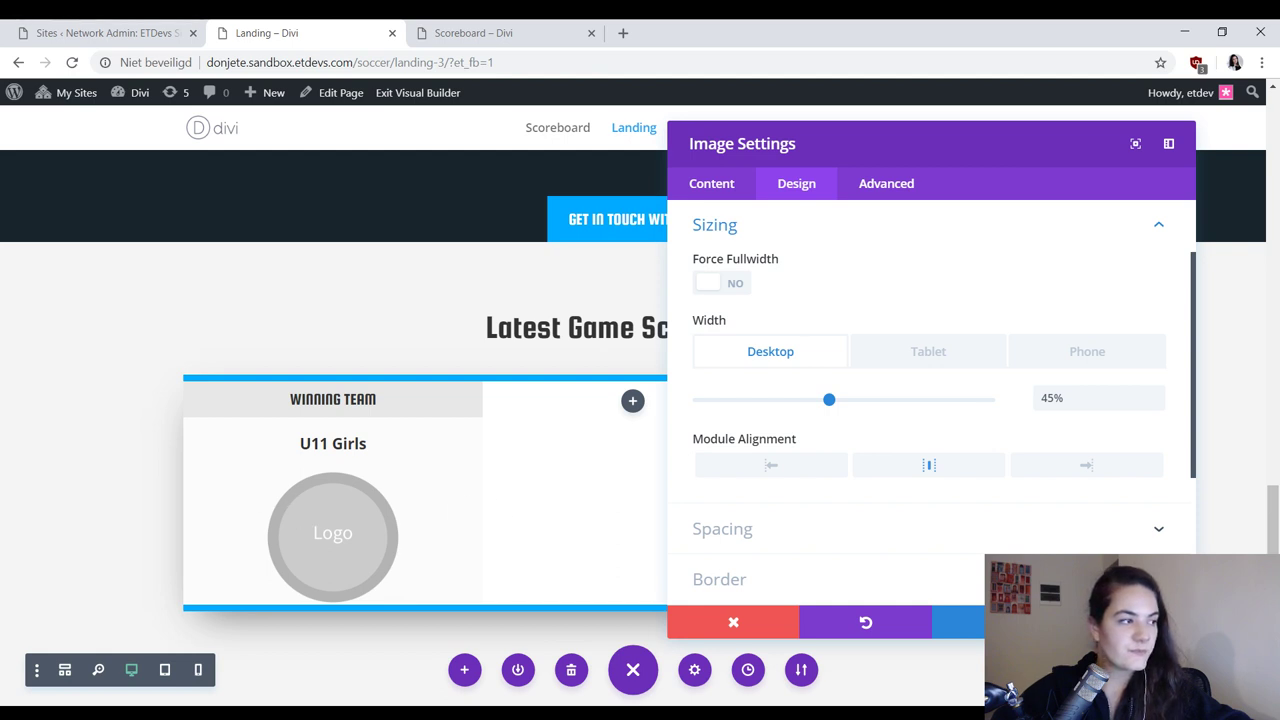
Step: Give the logo image a top margin of 20px and a bottom margin of 50px, and save its settings
scroll(745, 420, down, 2)
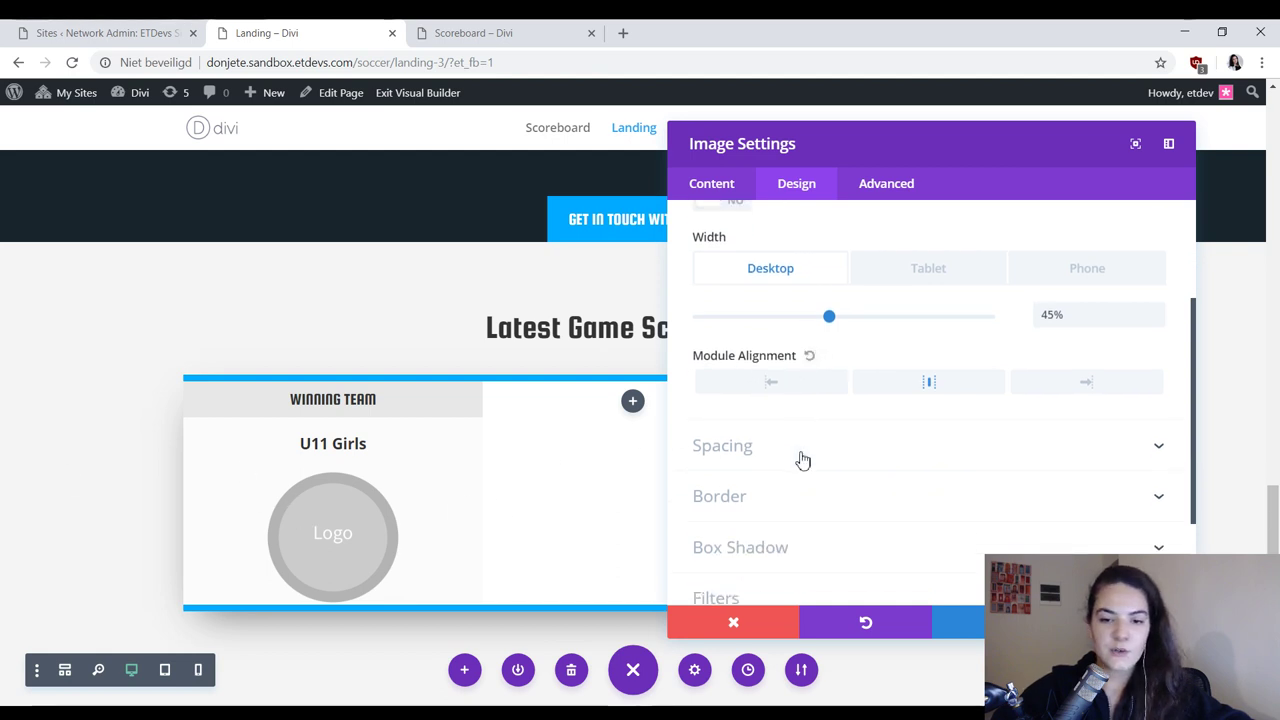
click(795, 452)
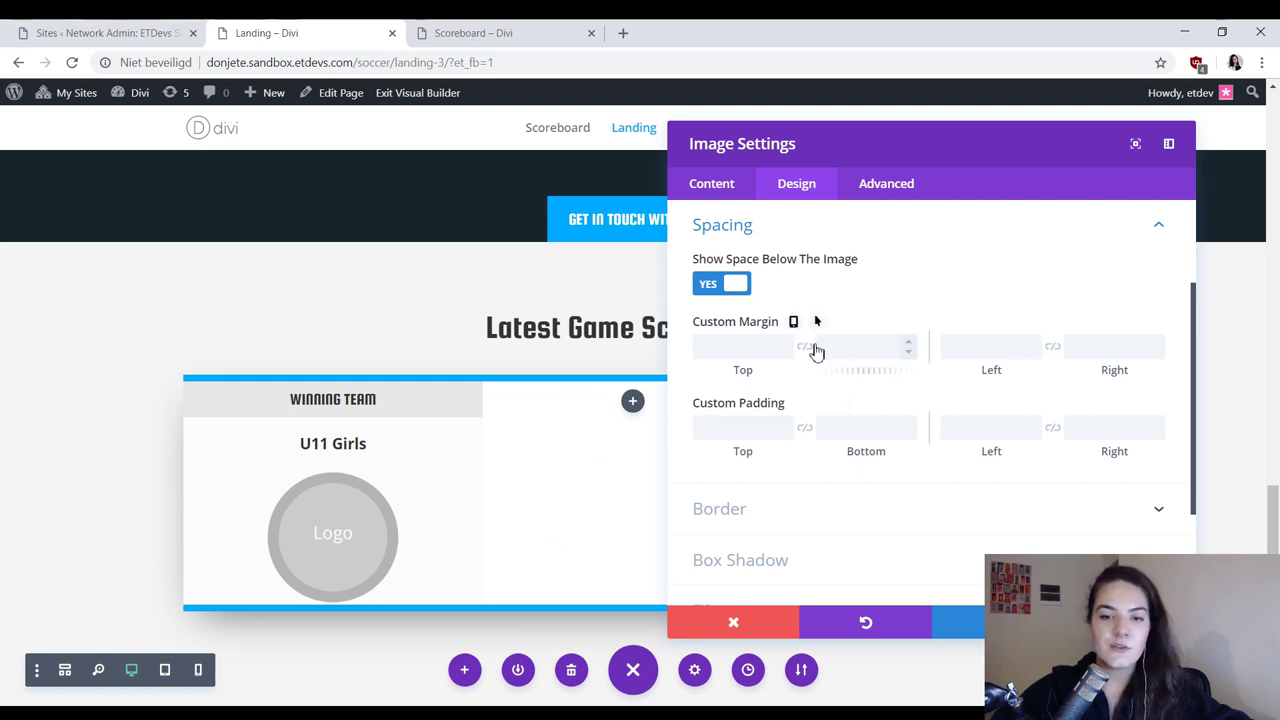
click(775, 346)
text(20)
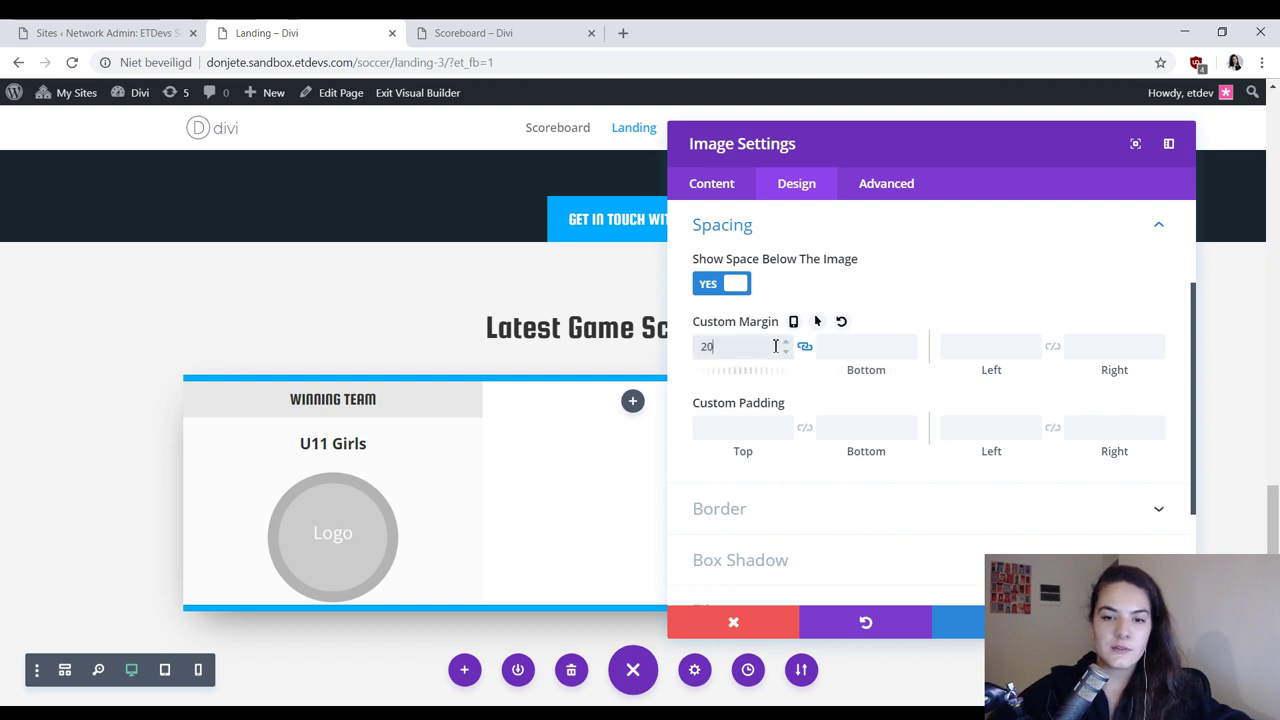
text(px)
click(891, 350)
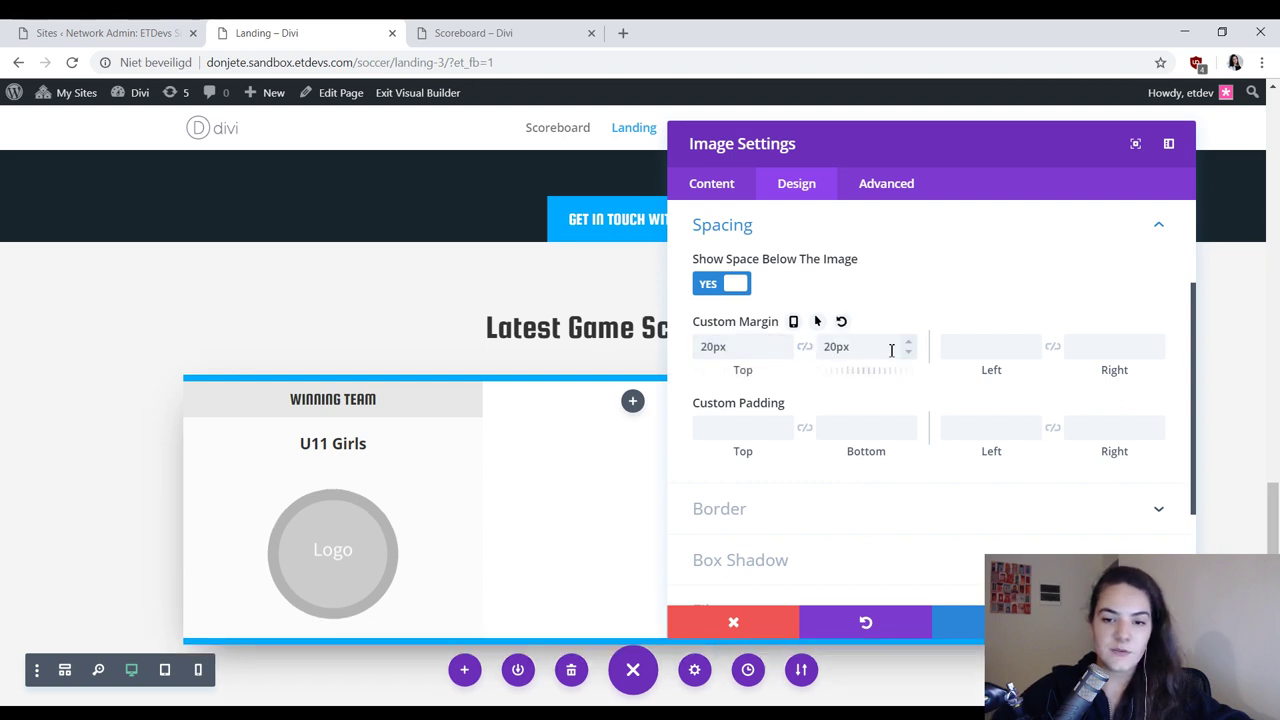
drag(891, 350, 814, 318)
text(50px)
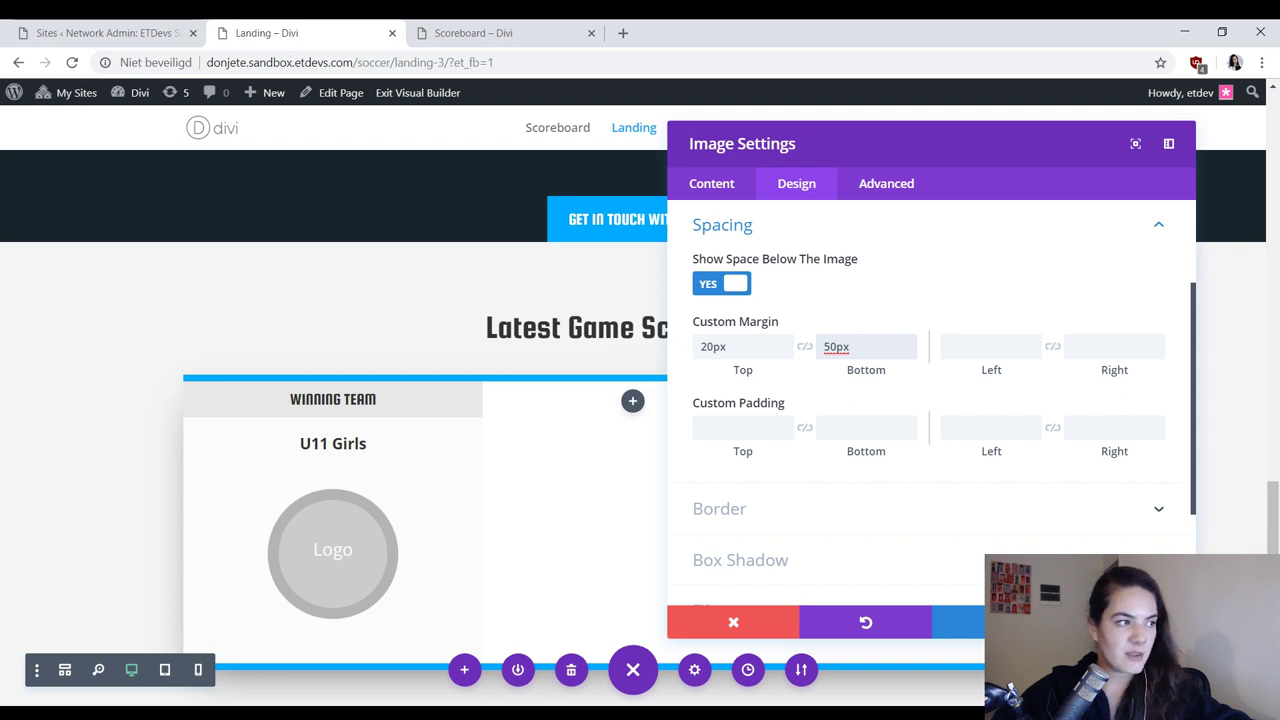
key(Return)
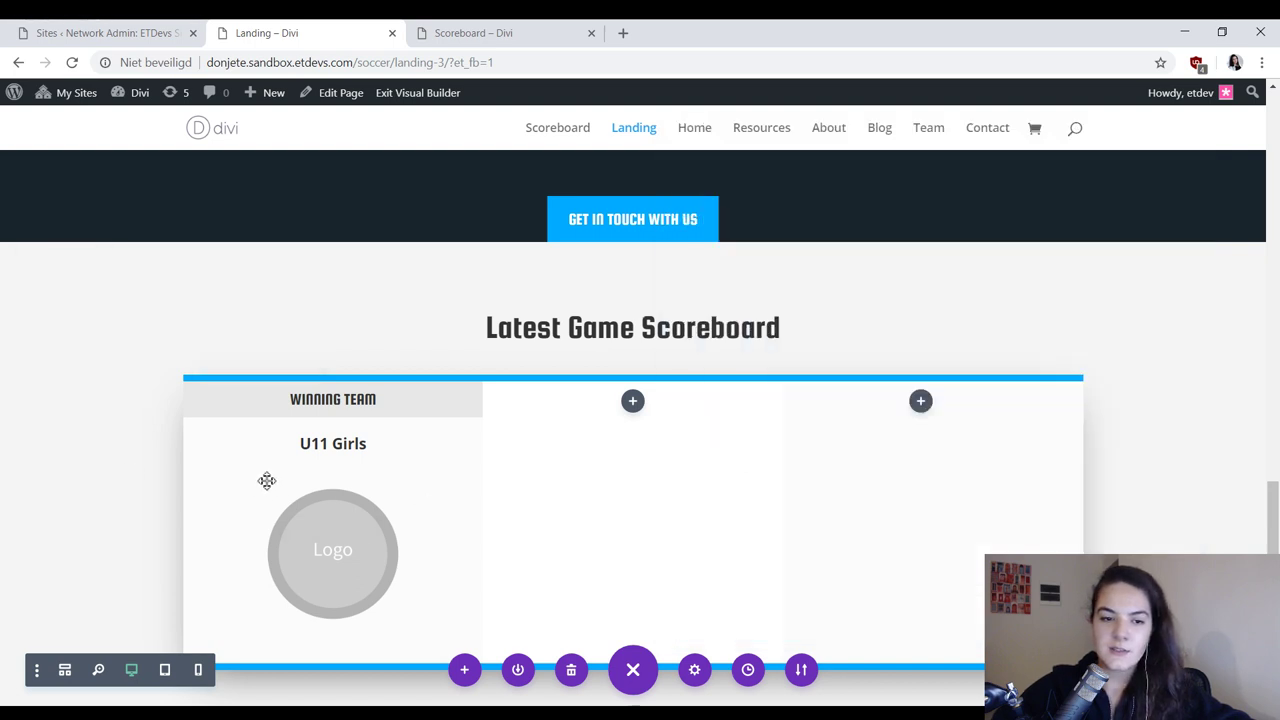
Step: Duplicate the winning team and U11 Girls text modules and move the copies into the third column in the same order
scroll(409, 444, down, 2)
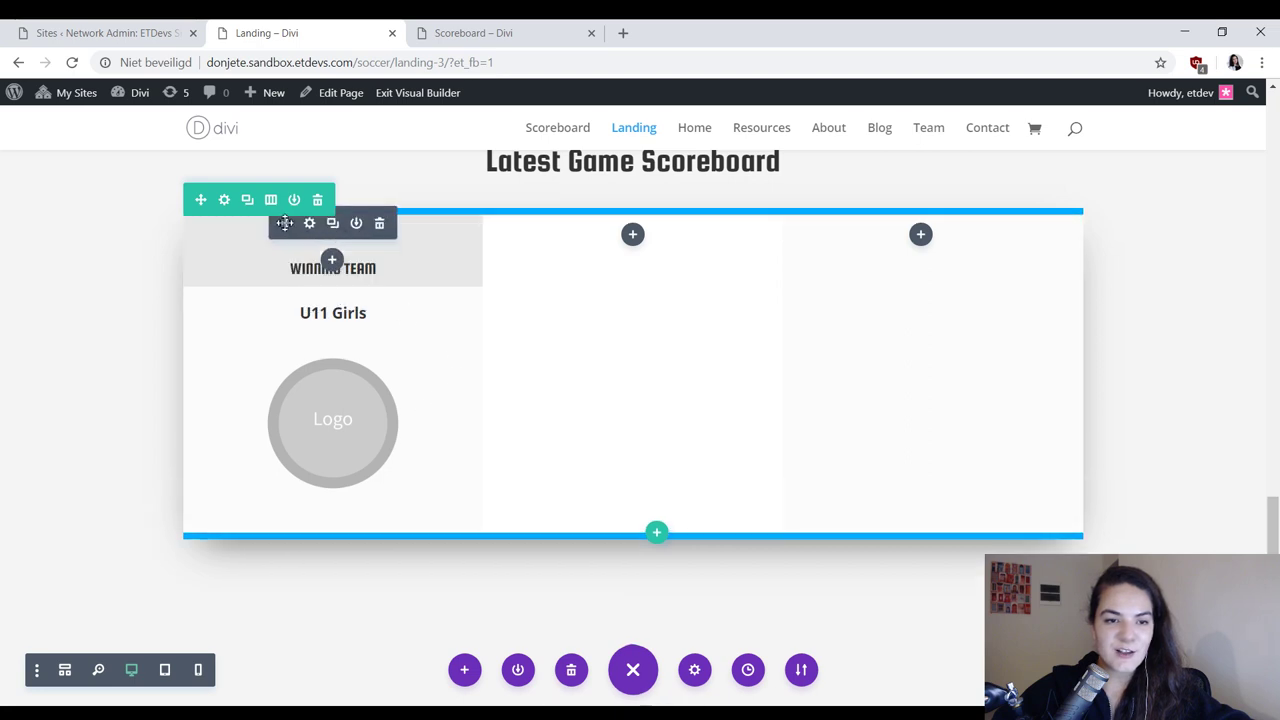
drag(371, 271, 950, 235)
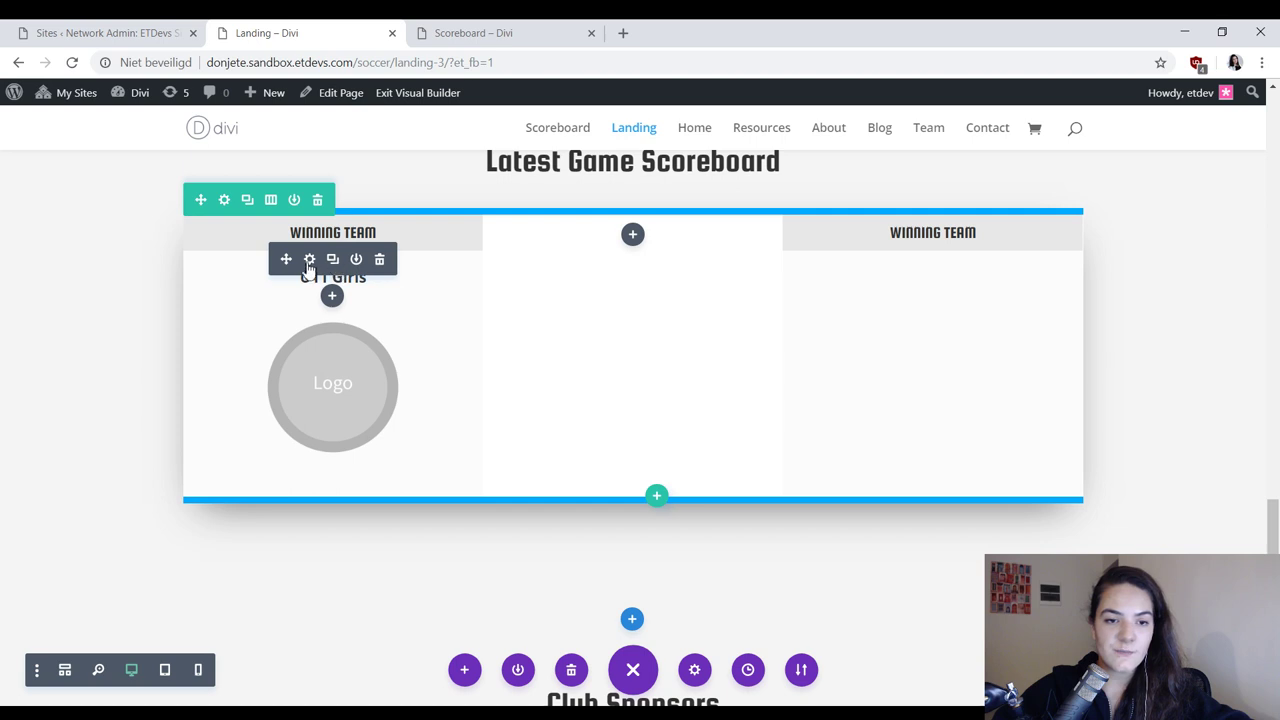
click(332, 259)
drag(286, 259, 911, 238)
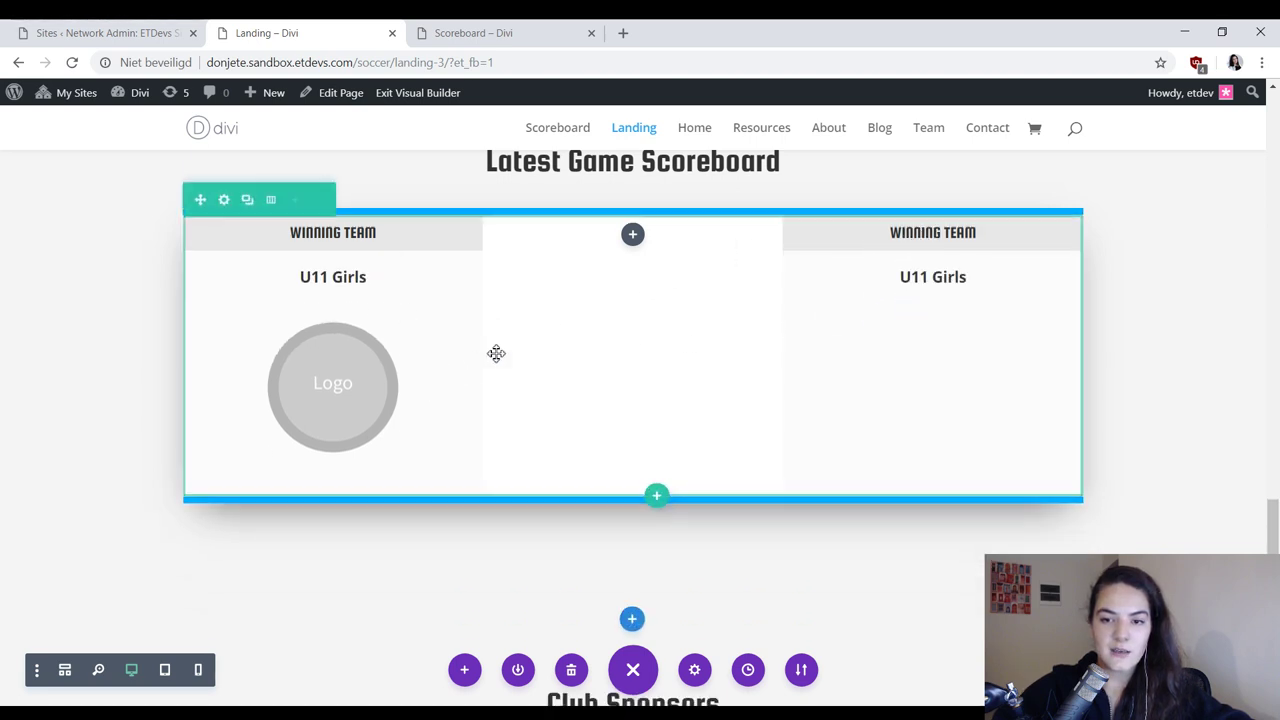
Step: Duplicate the logo image module and move the copy into the third column below its U11 Girls text
click(332, 362)
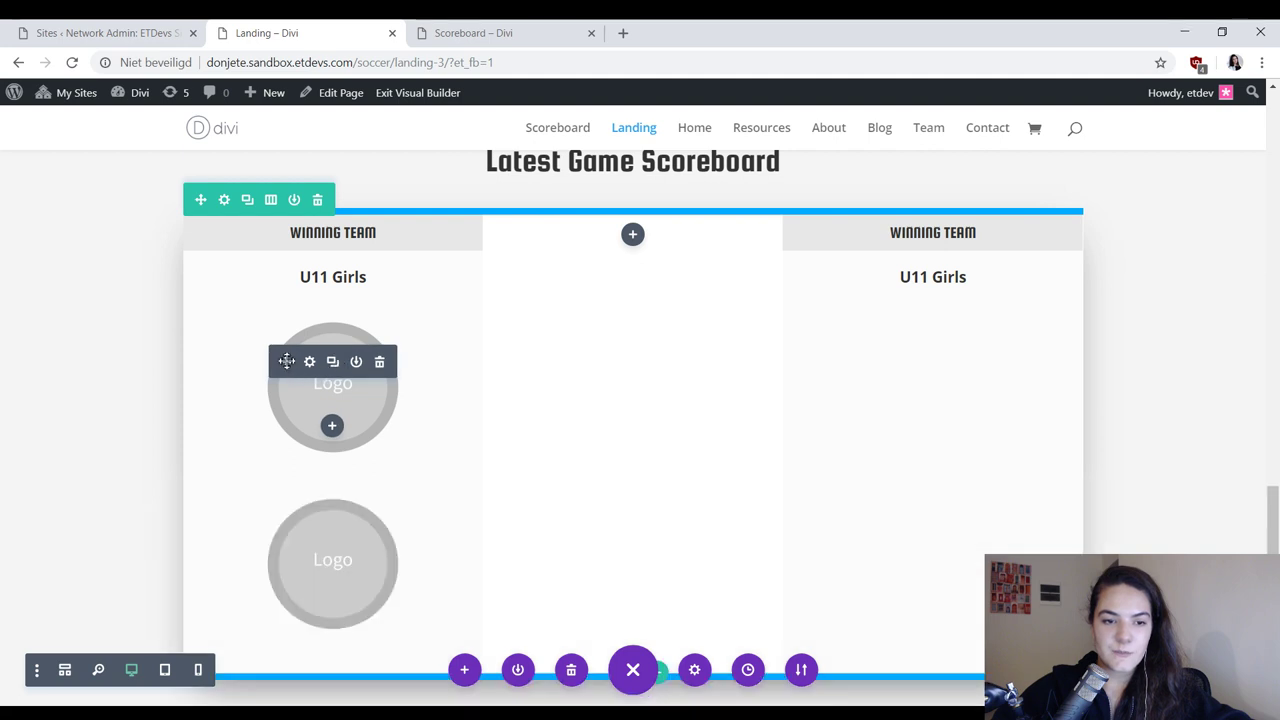
drag(286, 362, 920, 245)
Step: Change the third column's winning team heading text to "opponent" and save the module
click(909, 221)
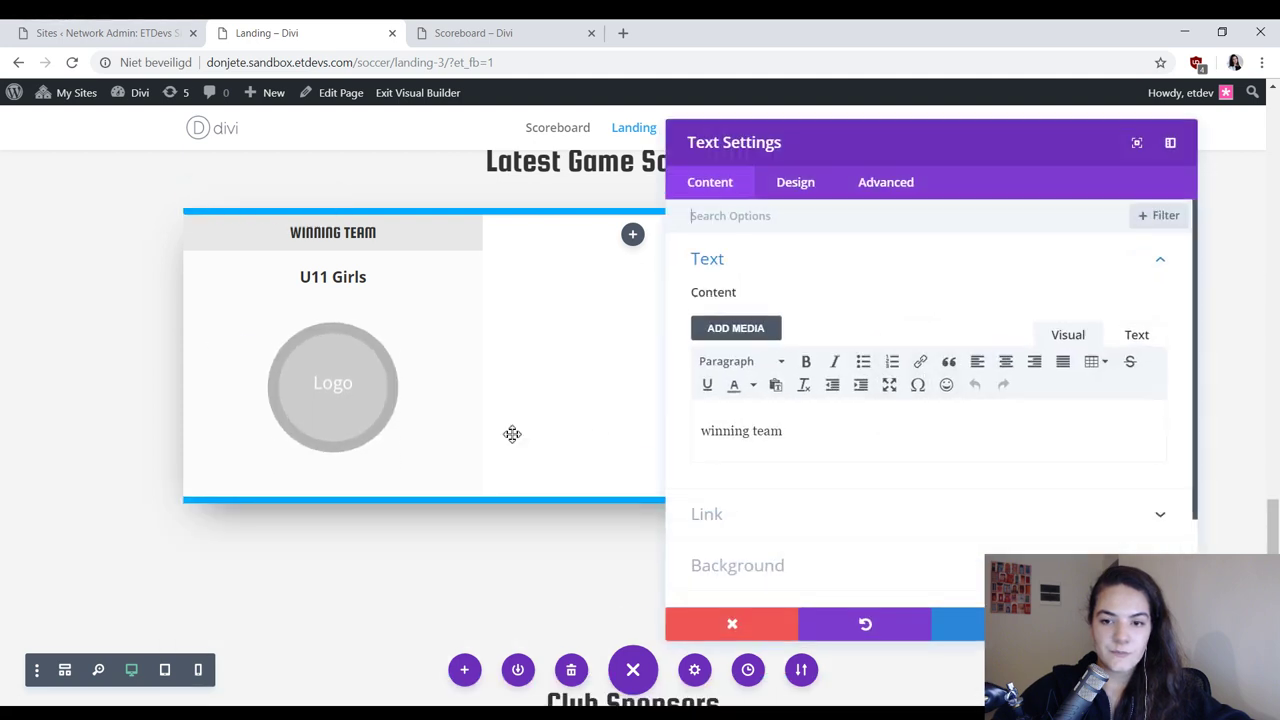
click(857, 434)
key(ctrl+a)
text(opp)
key(BackSpace)
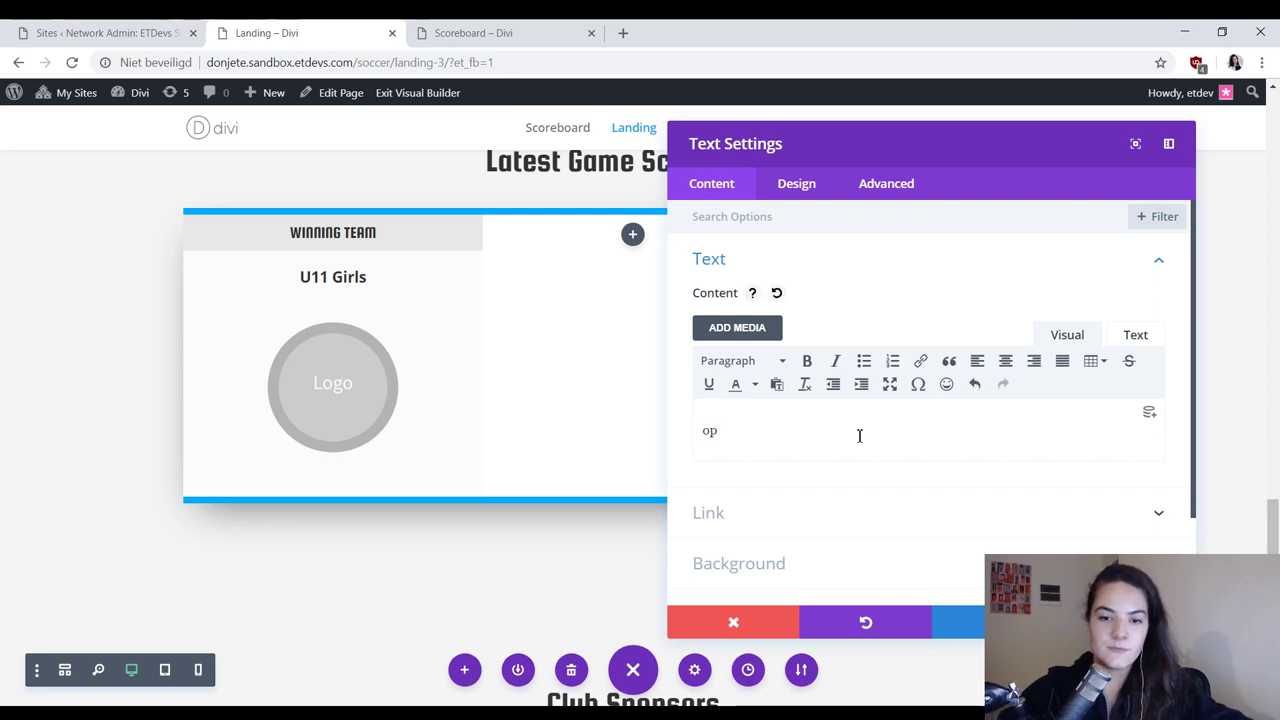
text(onnen)
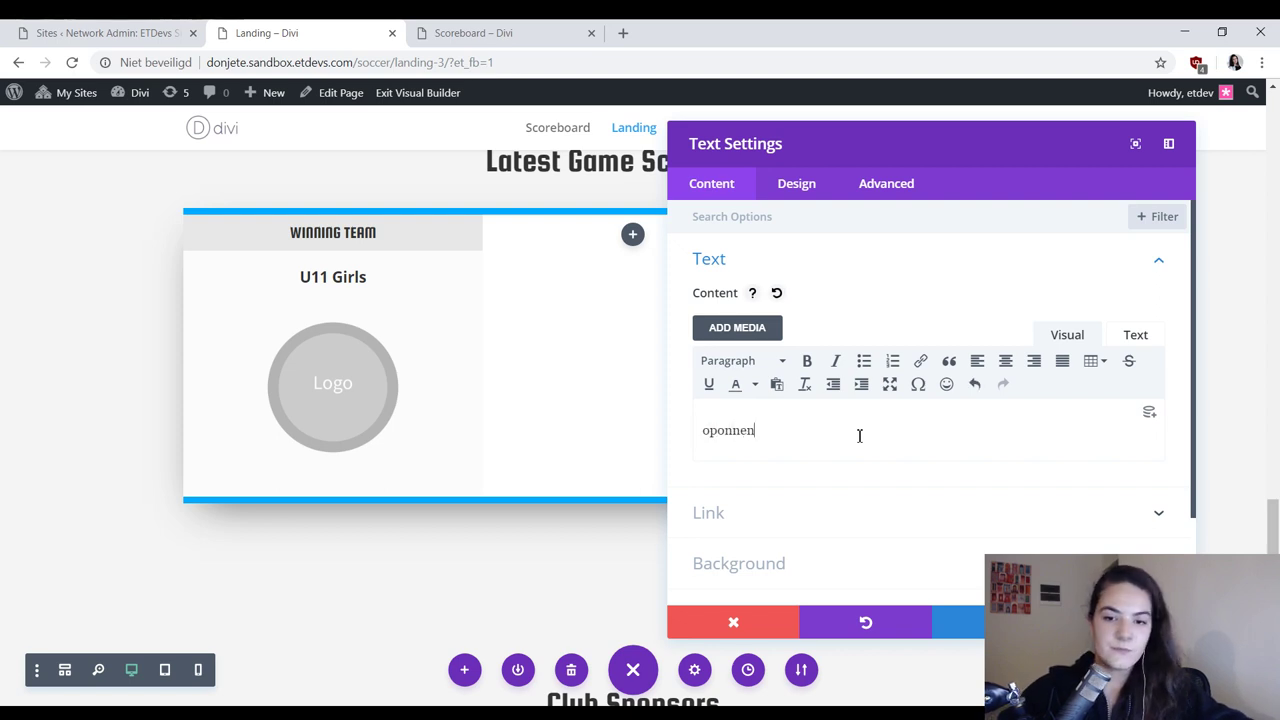
text(t)
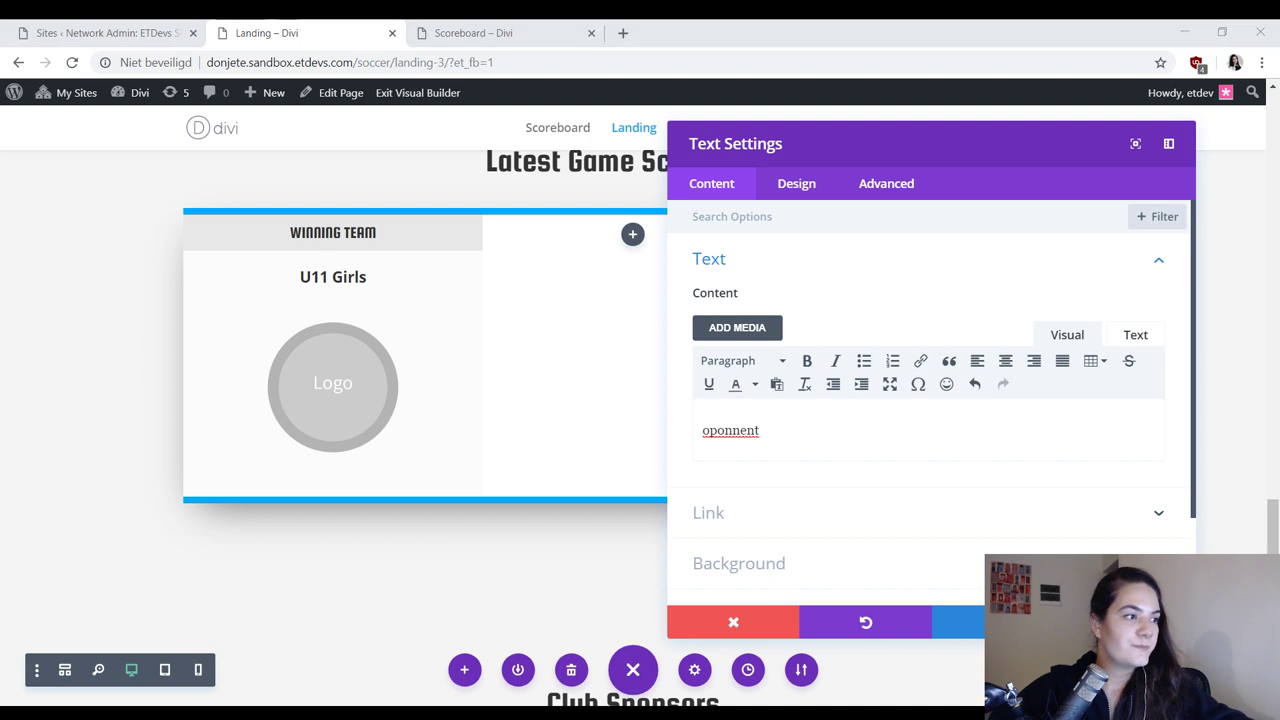
click(774, 429)
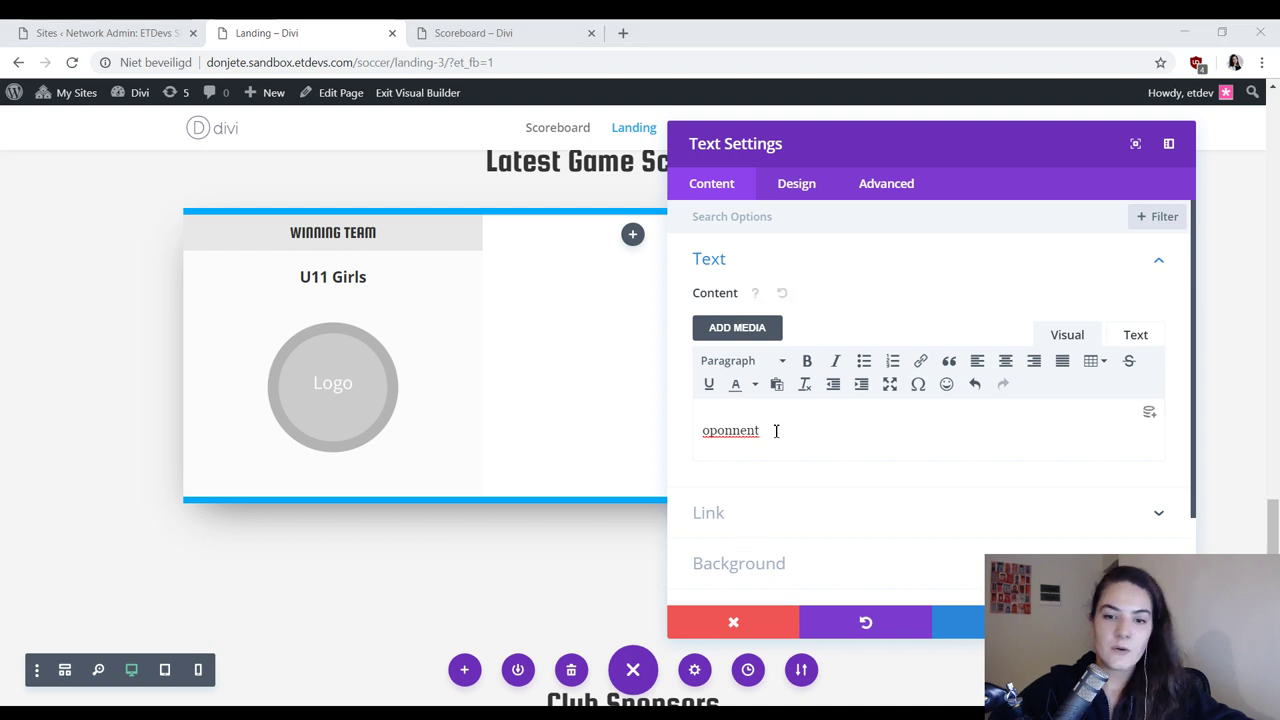
key(ctrl+a)
text(opponent)
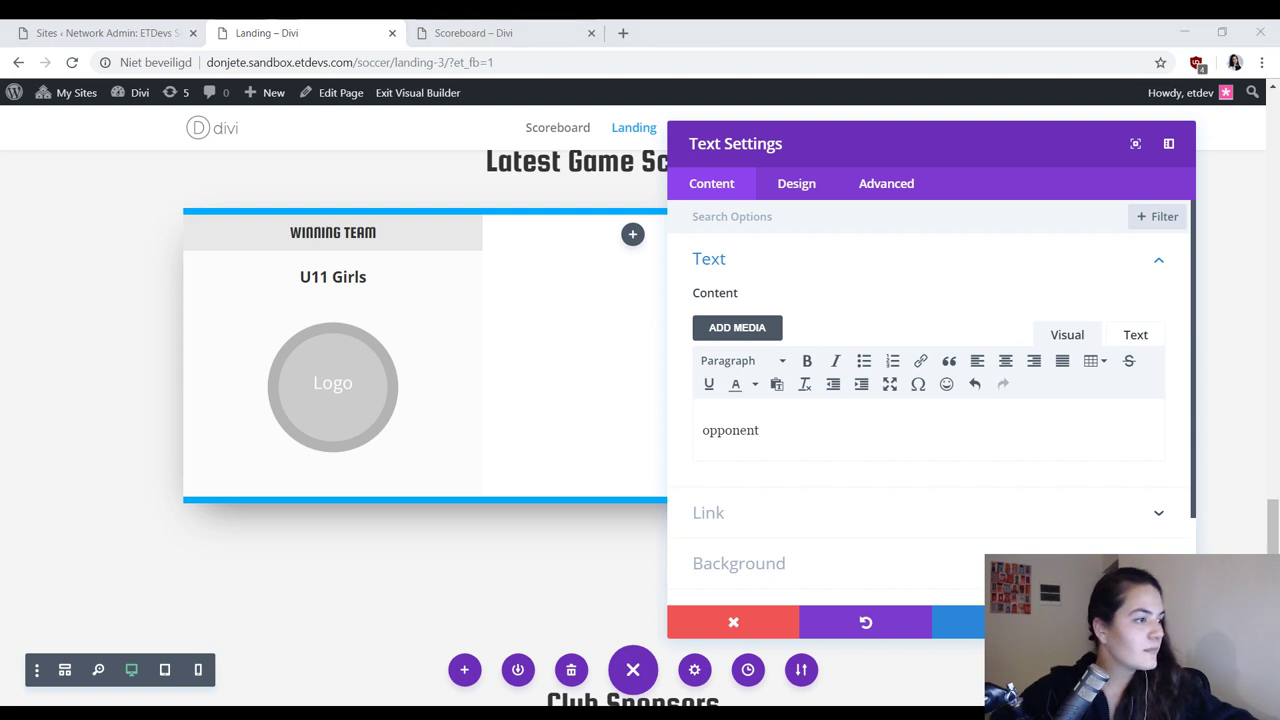
click(632, 622)
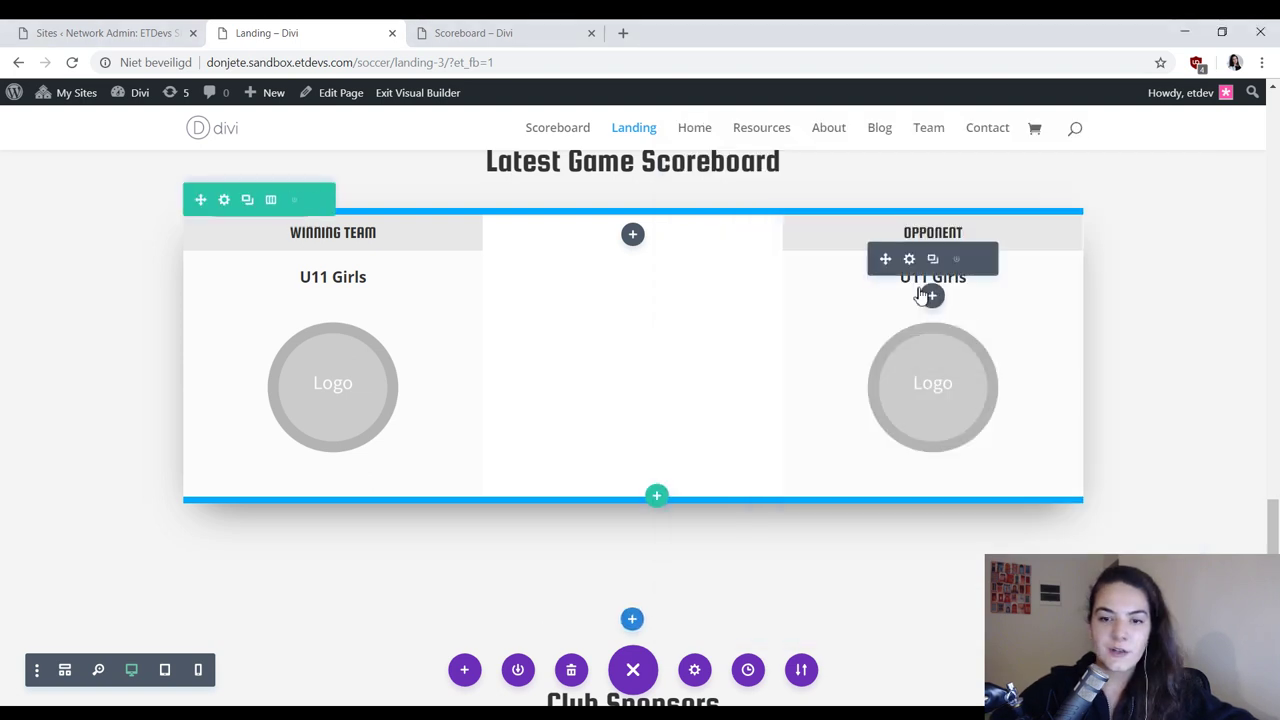
Step: Replace the U11 Girls text in the third column with "Team X" and save the module
click(910, 259)
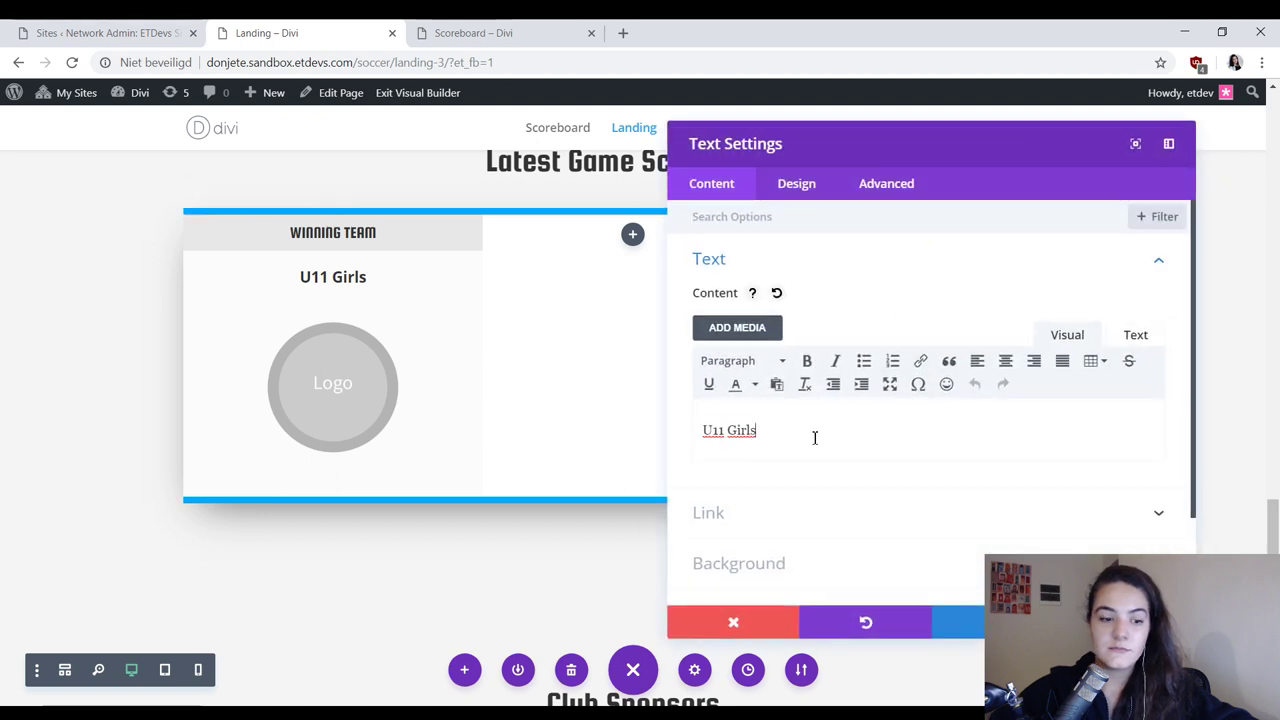
key(ctrl+a)
text(Team X)
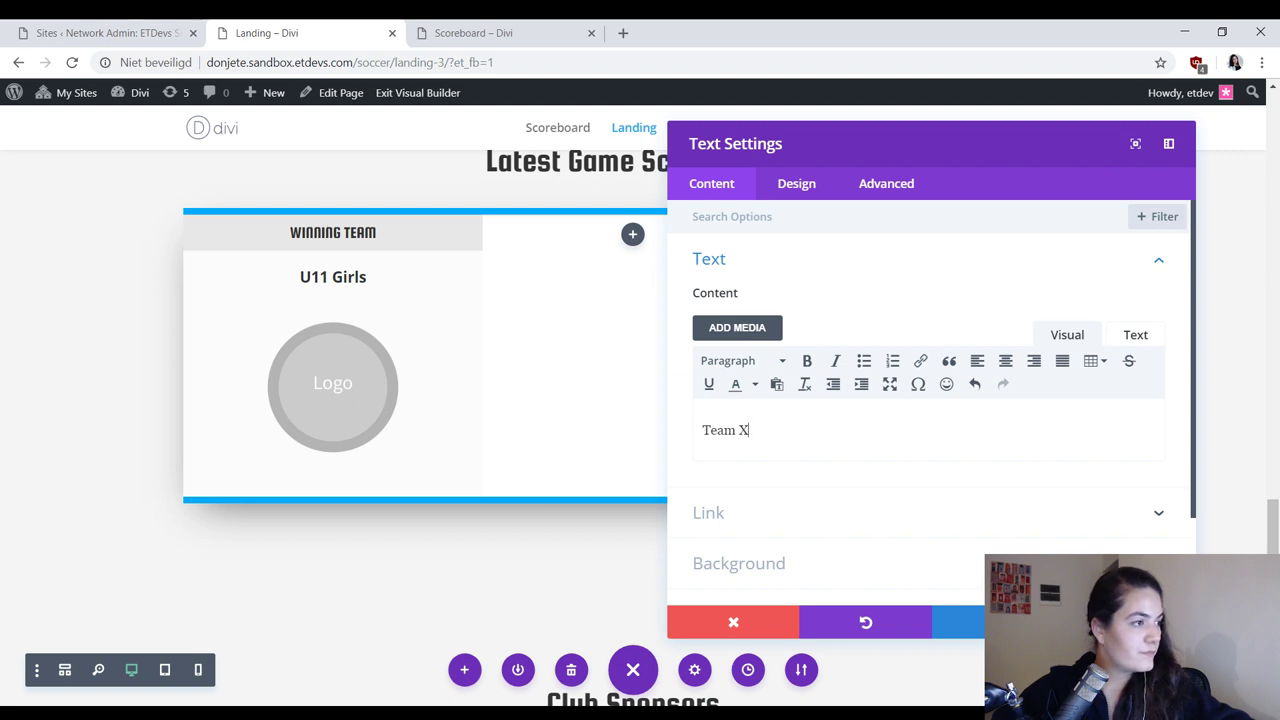
click(1130, 622)
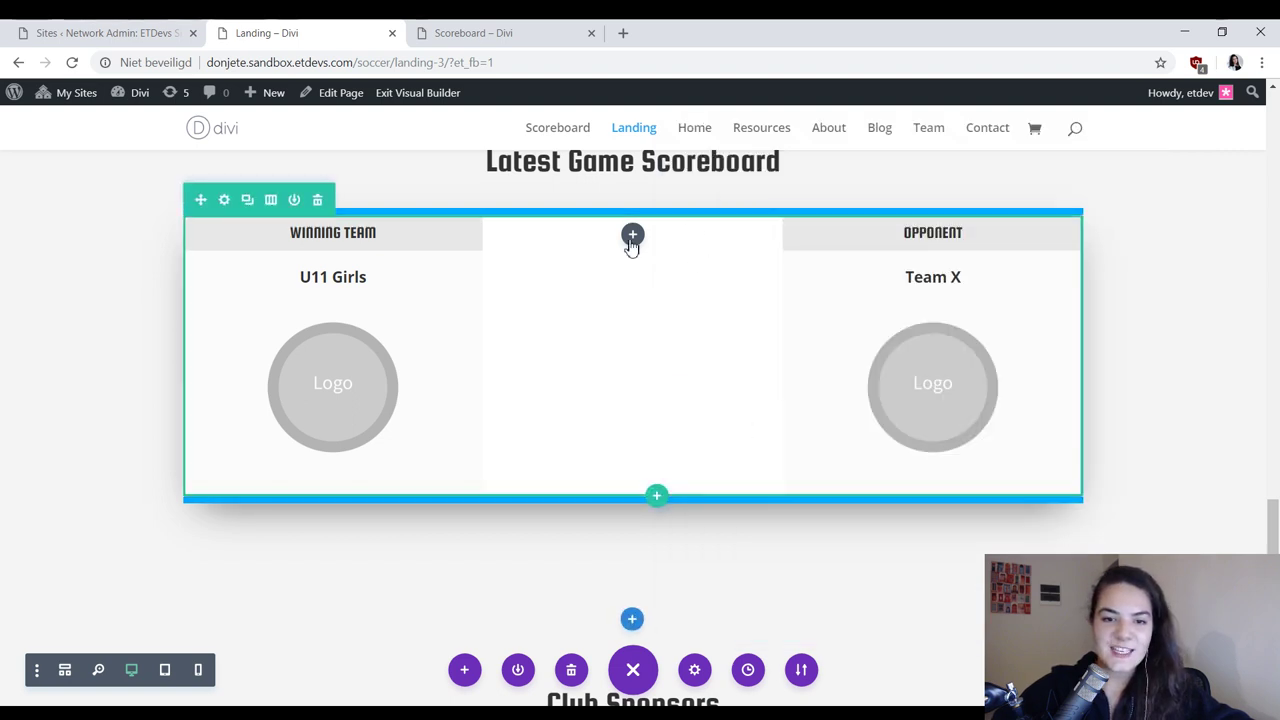
Step: Insert a text module in the empty middle column with the date 10/23/2018 as its content
click(472, 33)
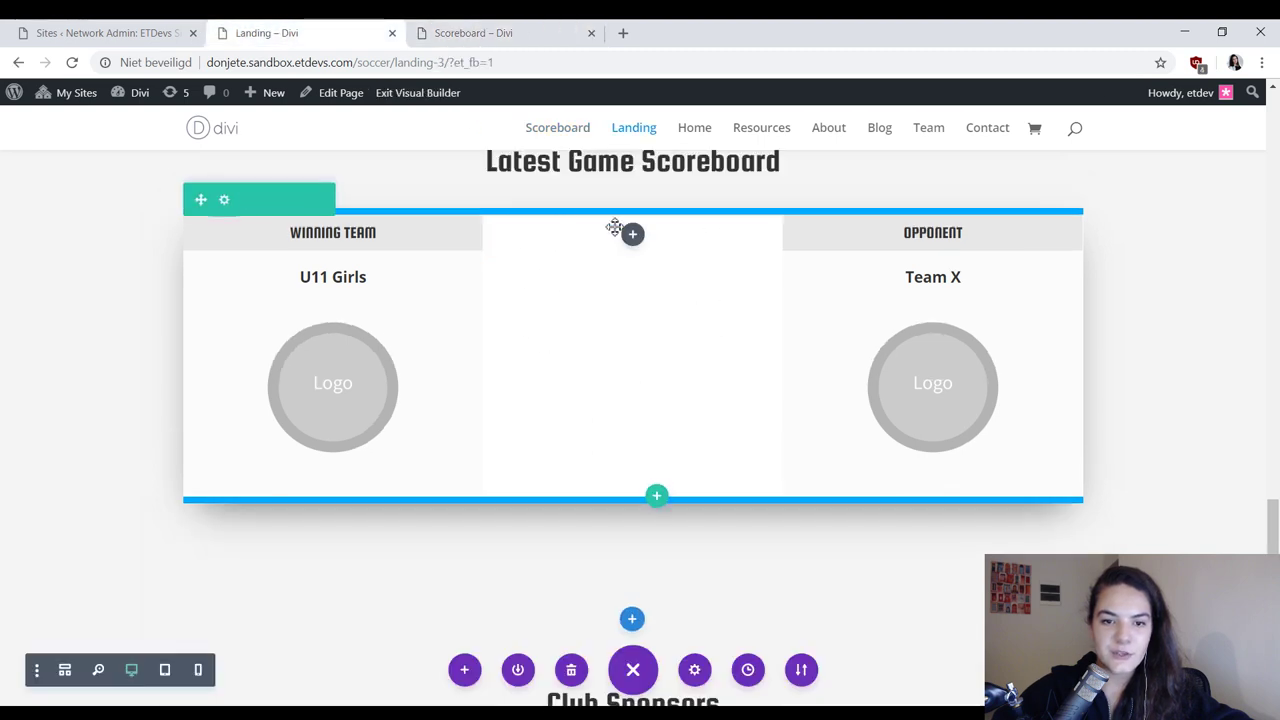
click(632, 234)
text(text)
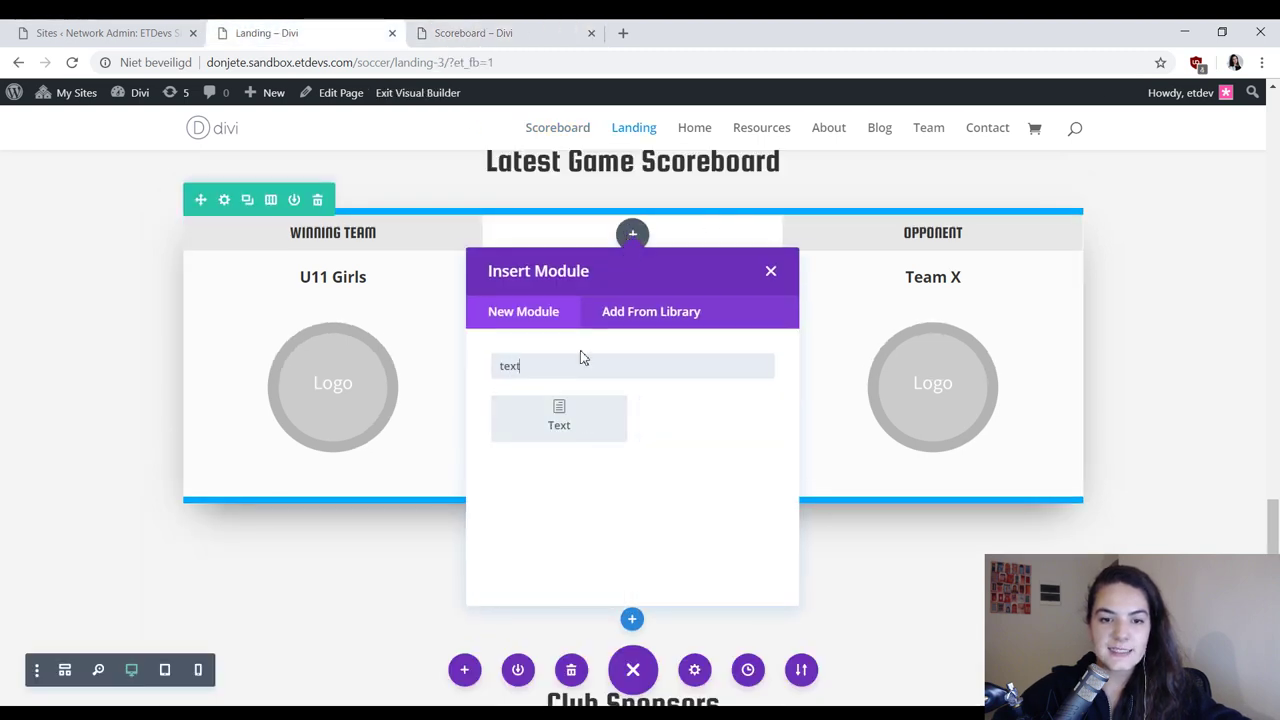
click(563, 422)
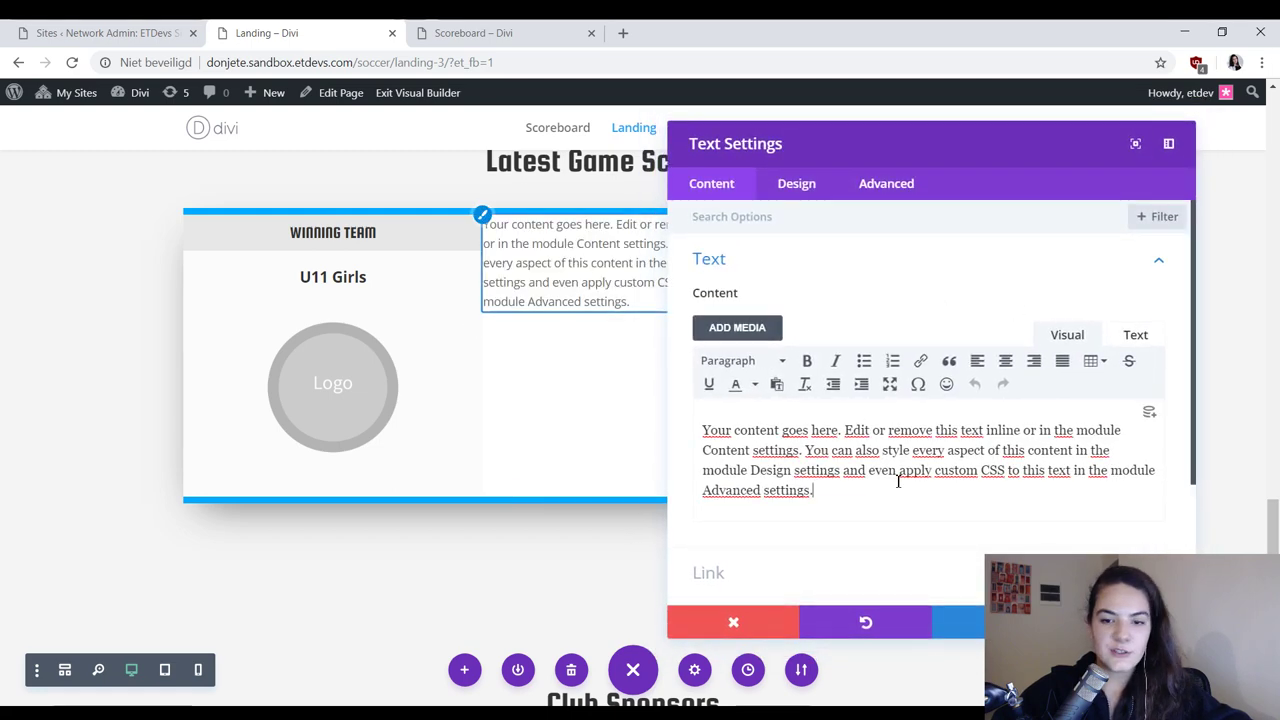
key(ctrl+a)
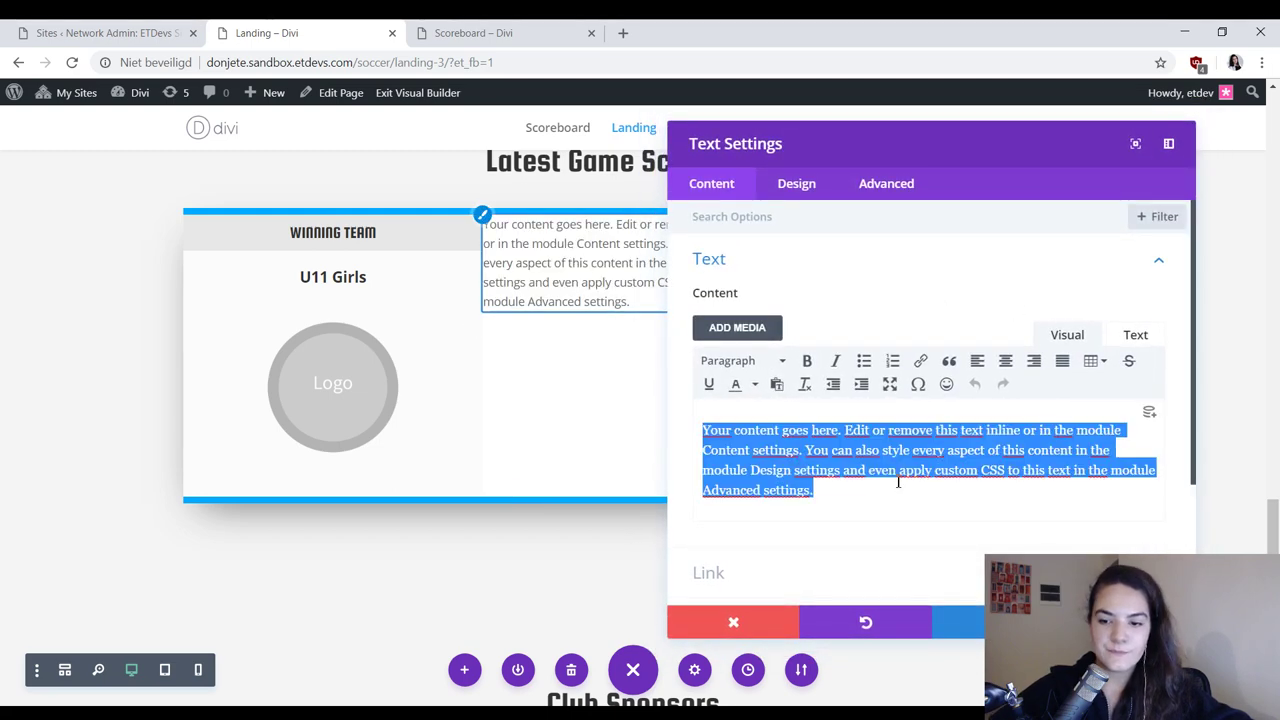
text(10/)
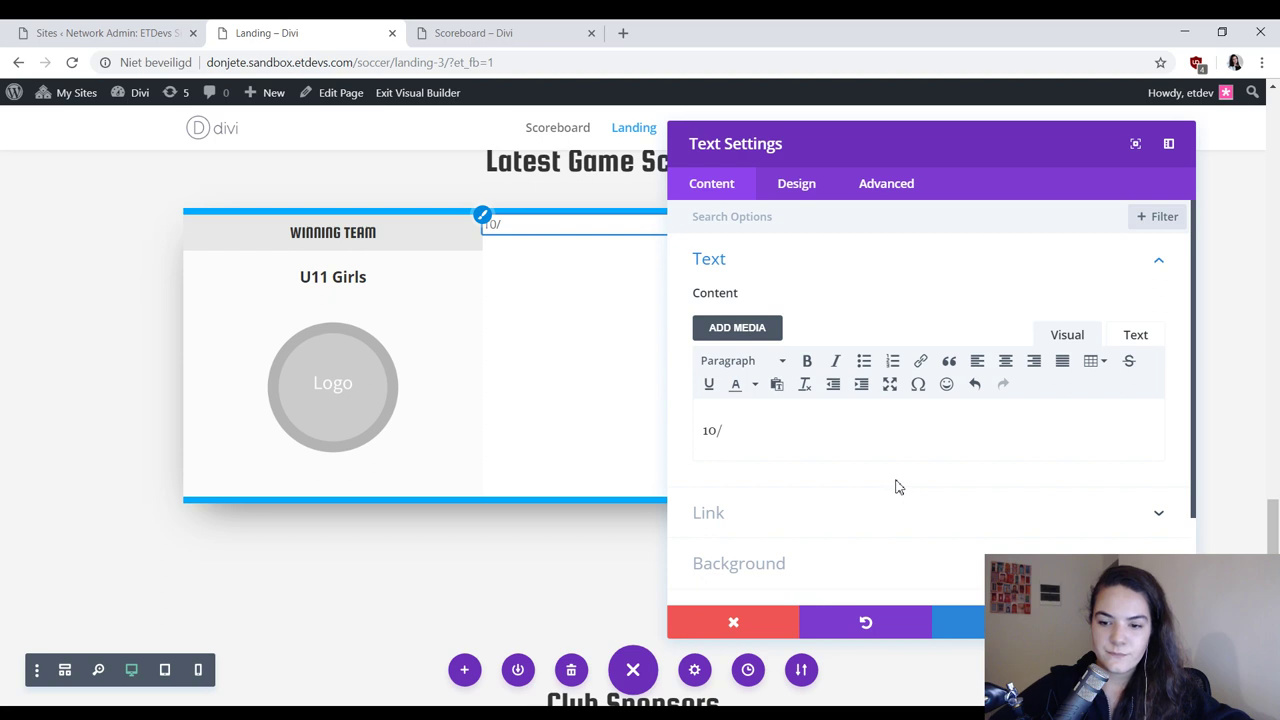
text(23/2018)
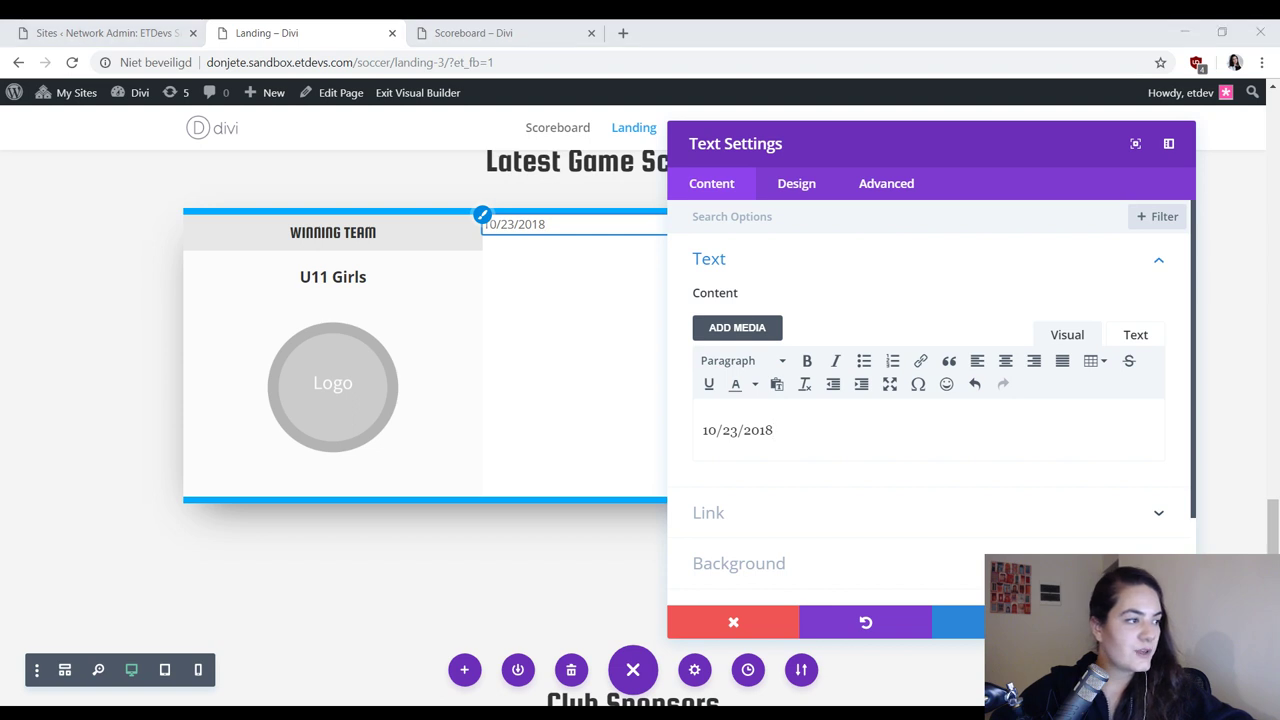
Step: Give the date text module the background color #00aaff
click(803, 564)
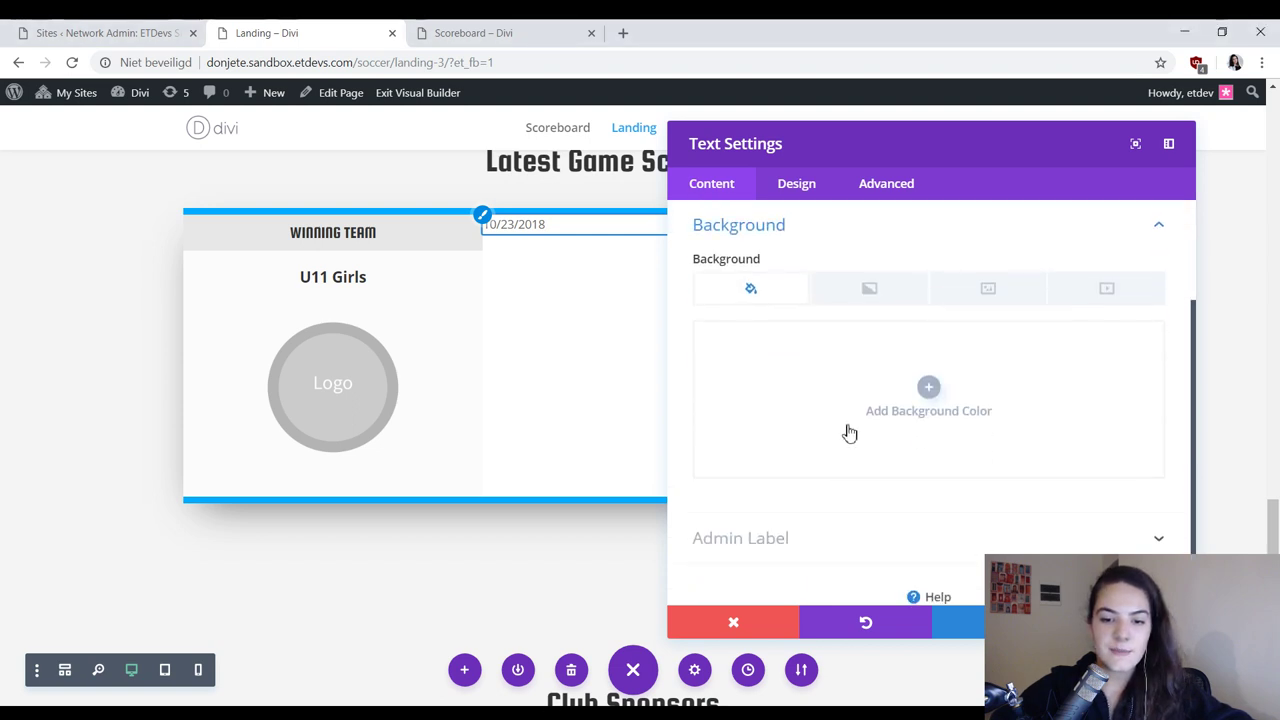
click(849, 431)
text(#00aaff)
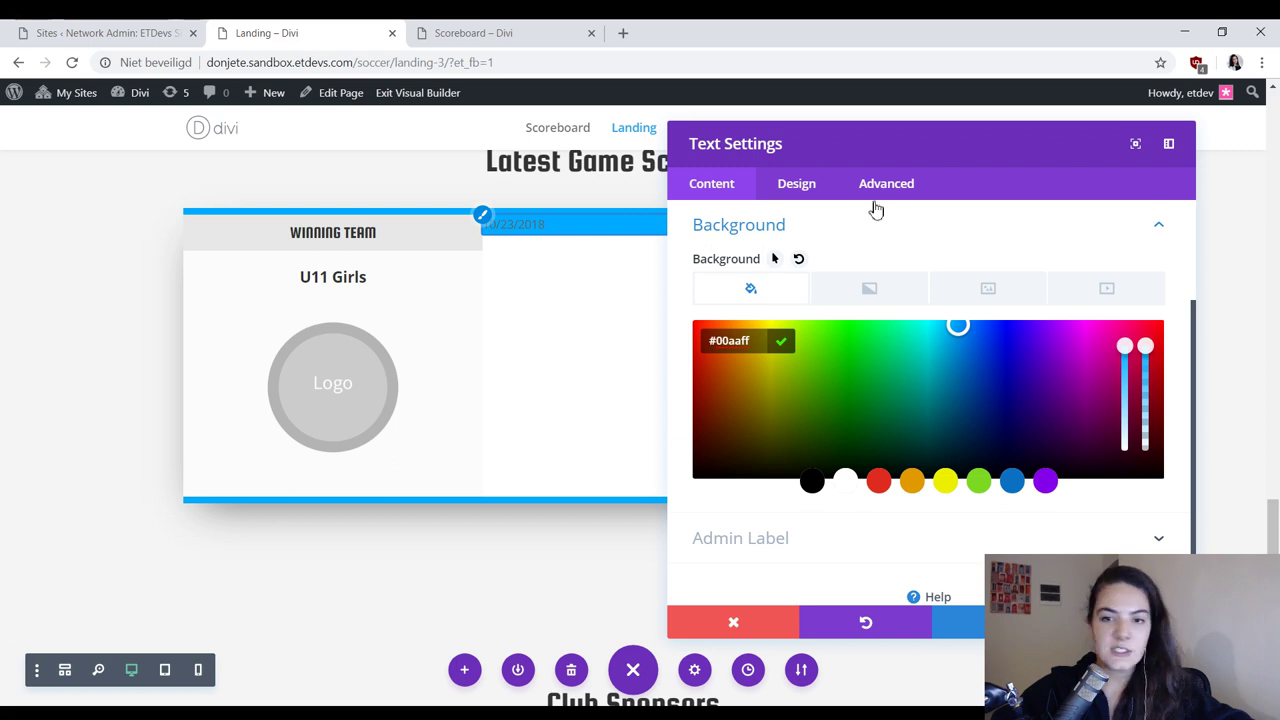
Step: Style the date text with the Squada One font, uppercase style and white #FFFFFF text color
click(815, 194)
click(759, 262)
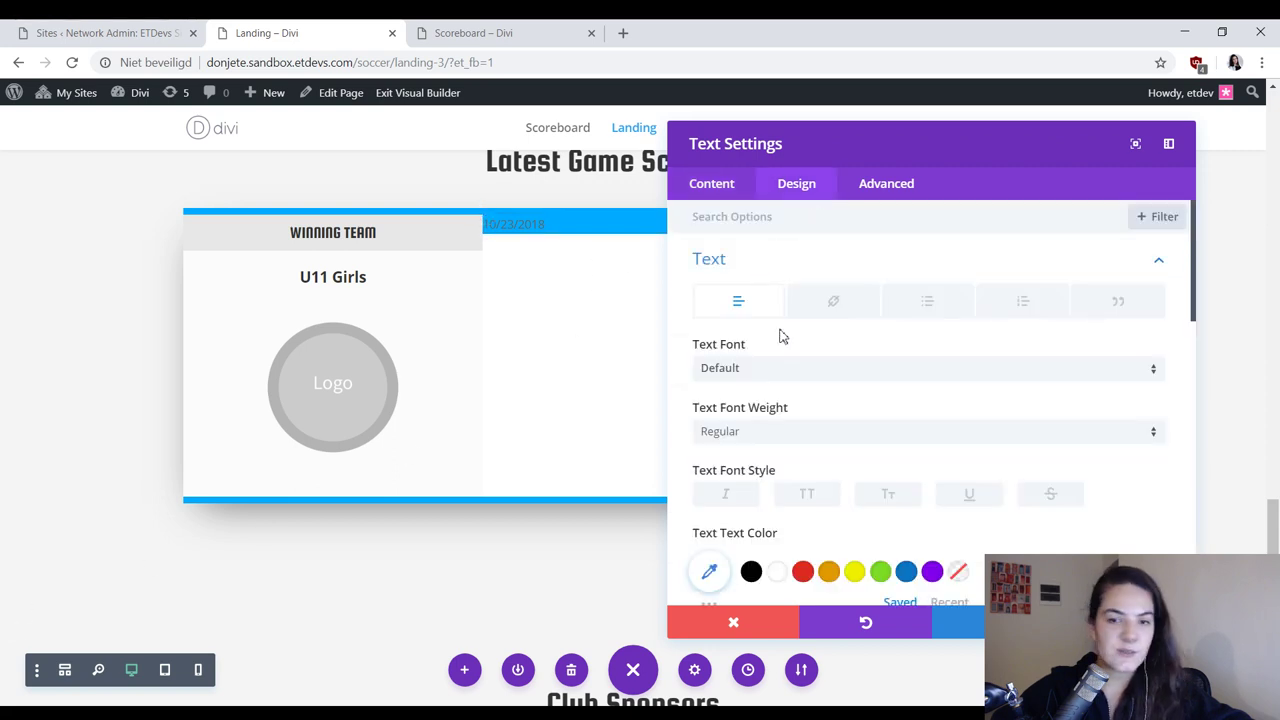
click(773, 370)
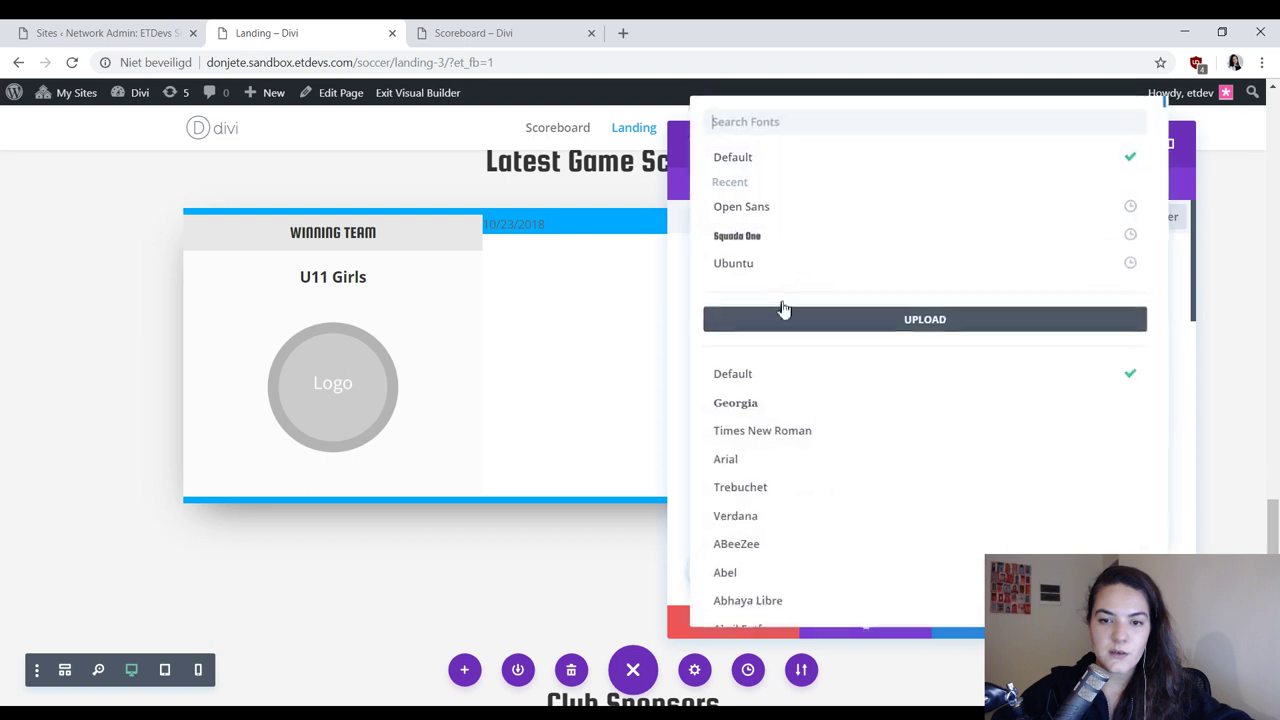
click(800, 236)
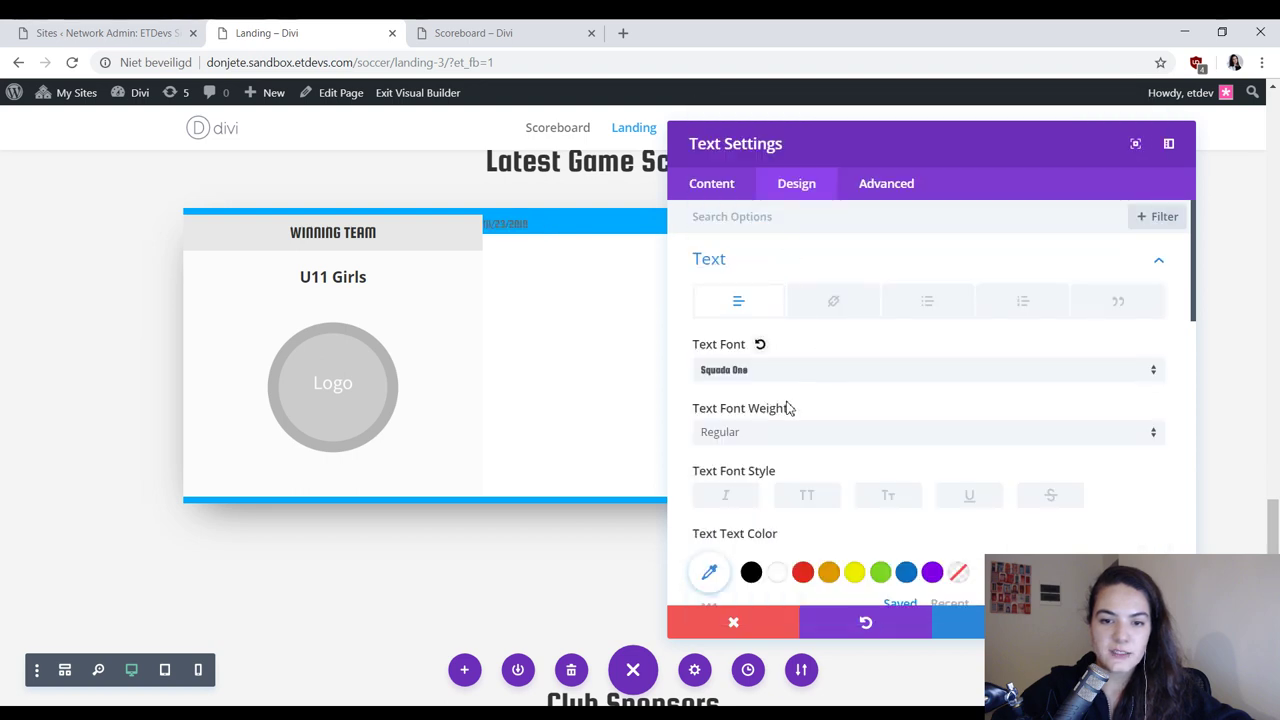
scroll(822, 450, down, 1)
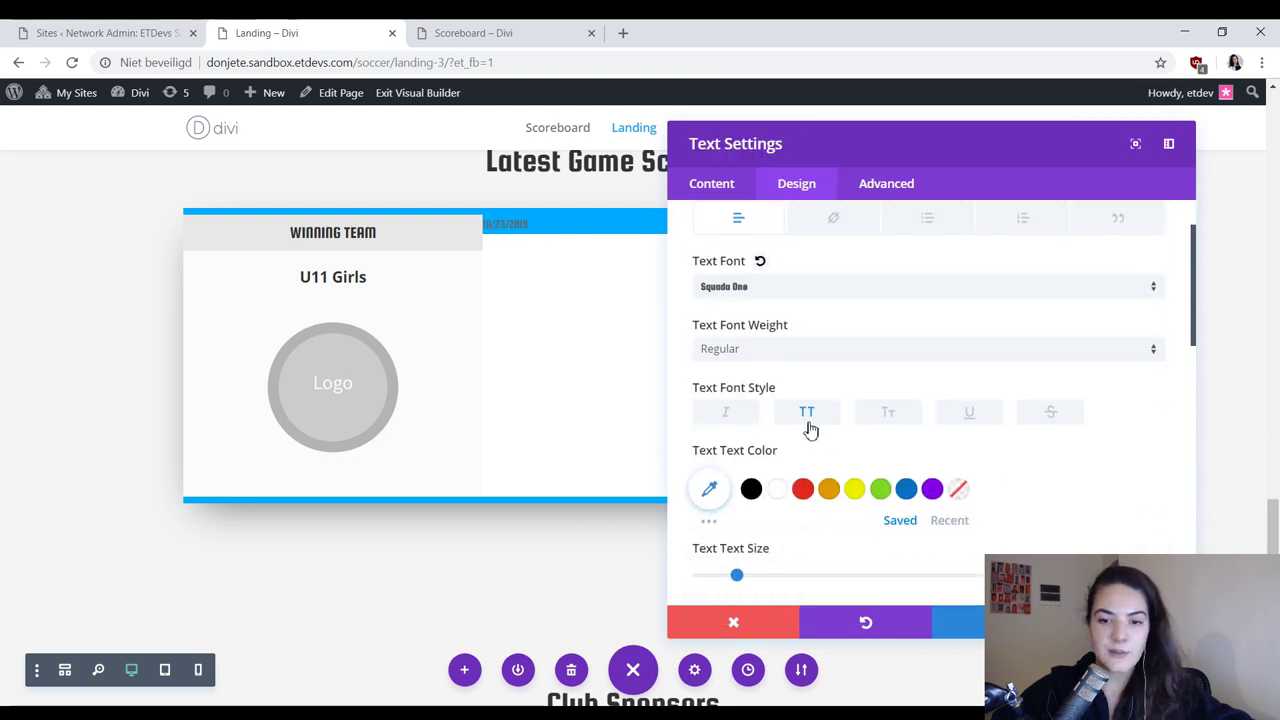
click(808, 420)
click(776, 492)
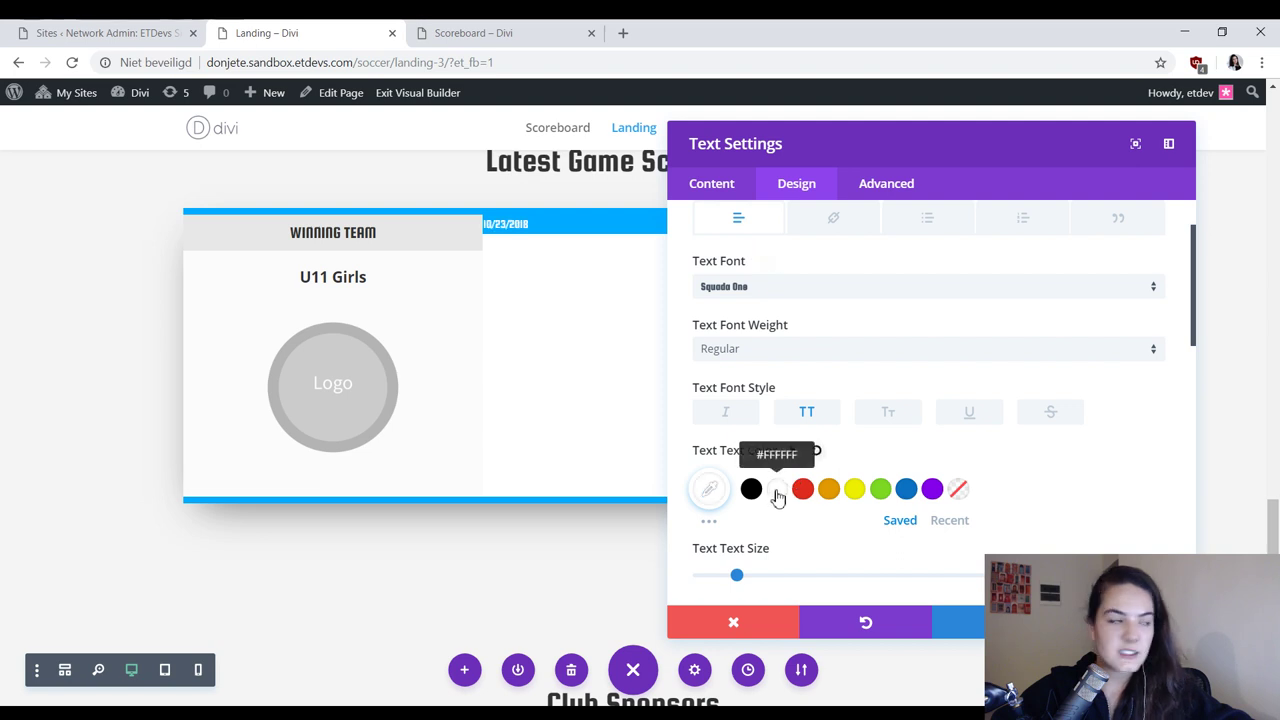
Step: Set the date's text size to 42px and its text orientation to center
scroll(1153, 456, down, 1)
click(1084, 497)
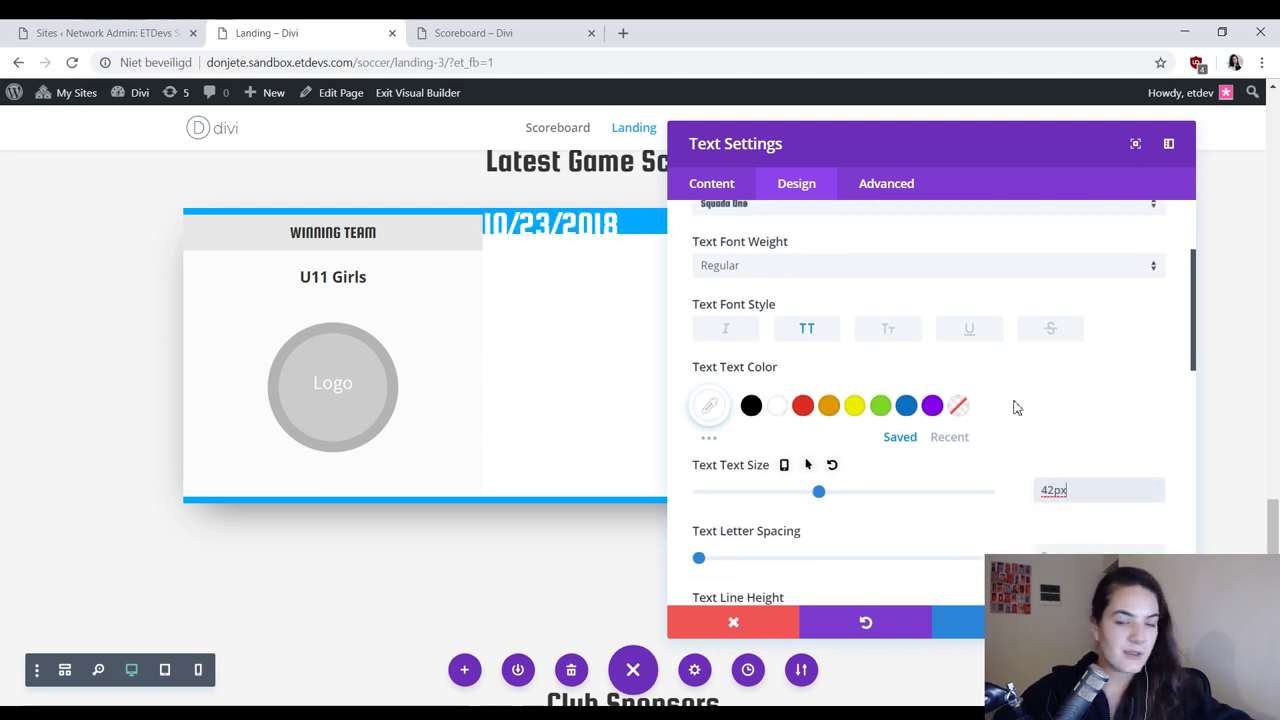
scroll(1077, 429, down, 5)
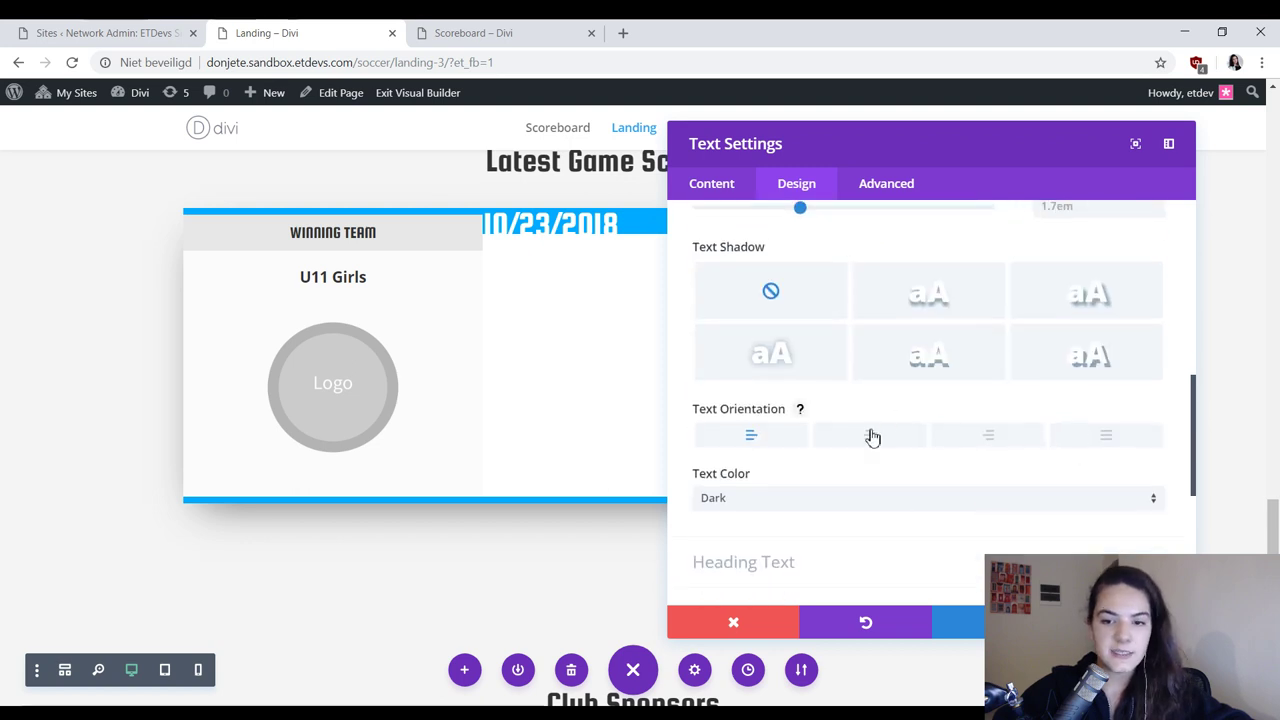
click(869, 436)
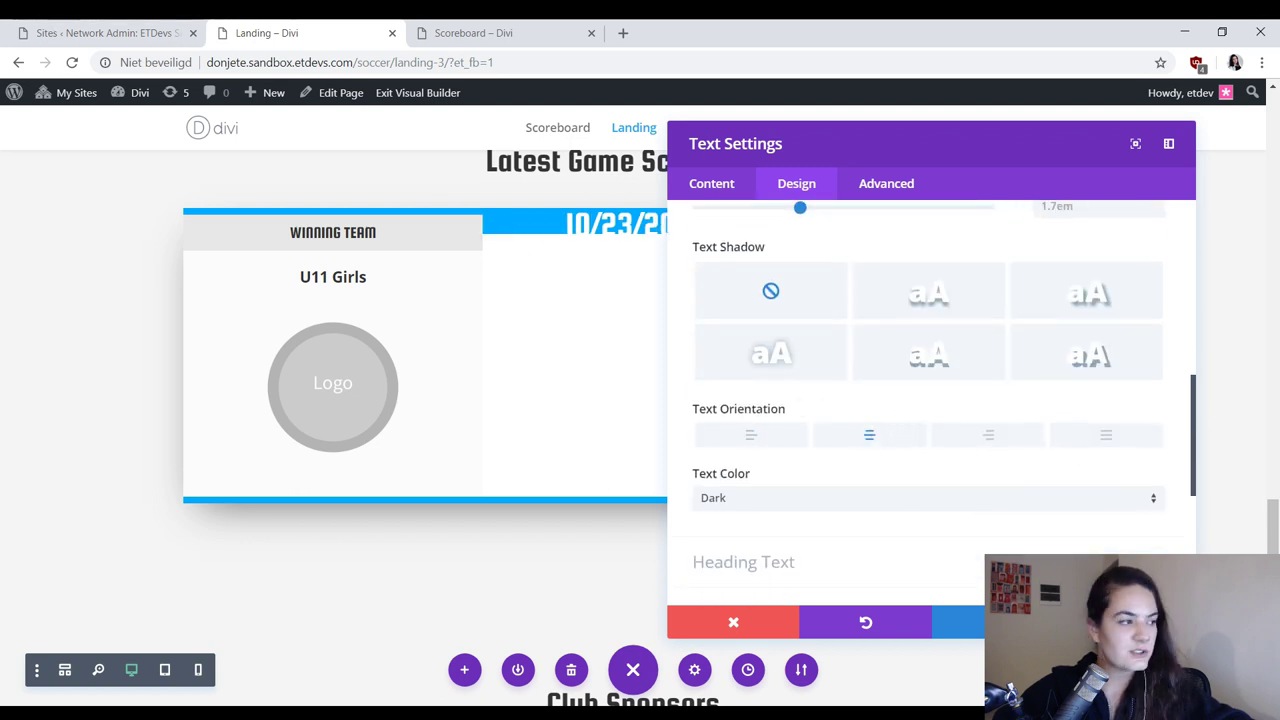
Step: Add 30px of custom padding to the top and bottom of the date module
scroll(794, 423, down, 4)
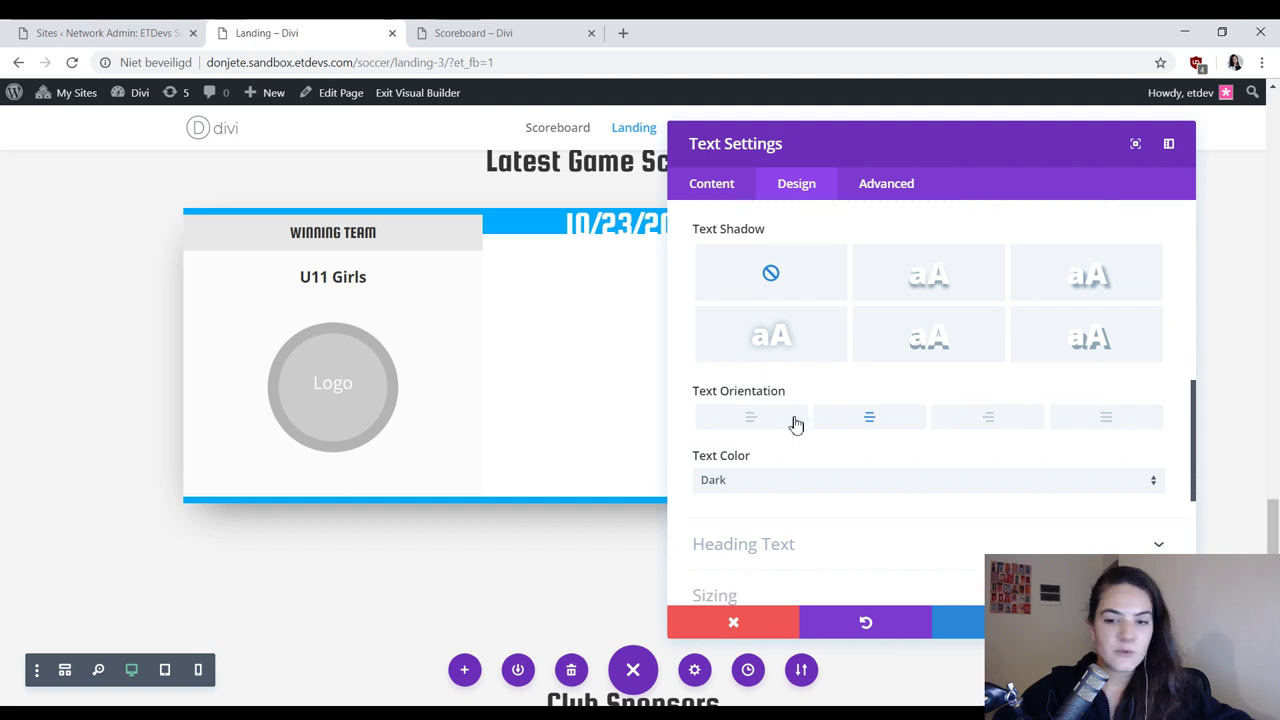
click(803, 510)
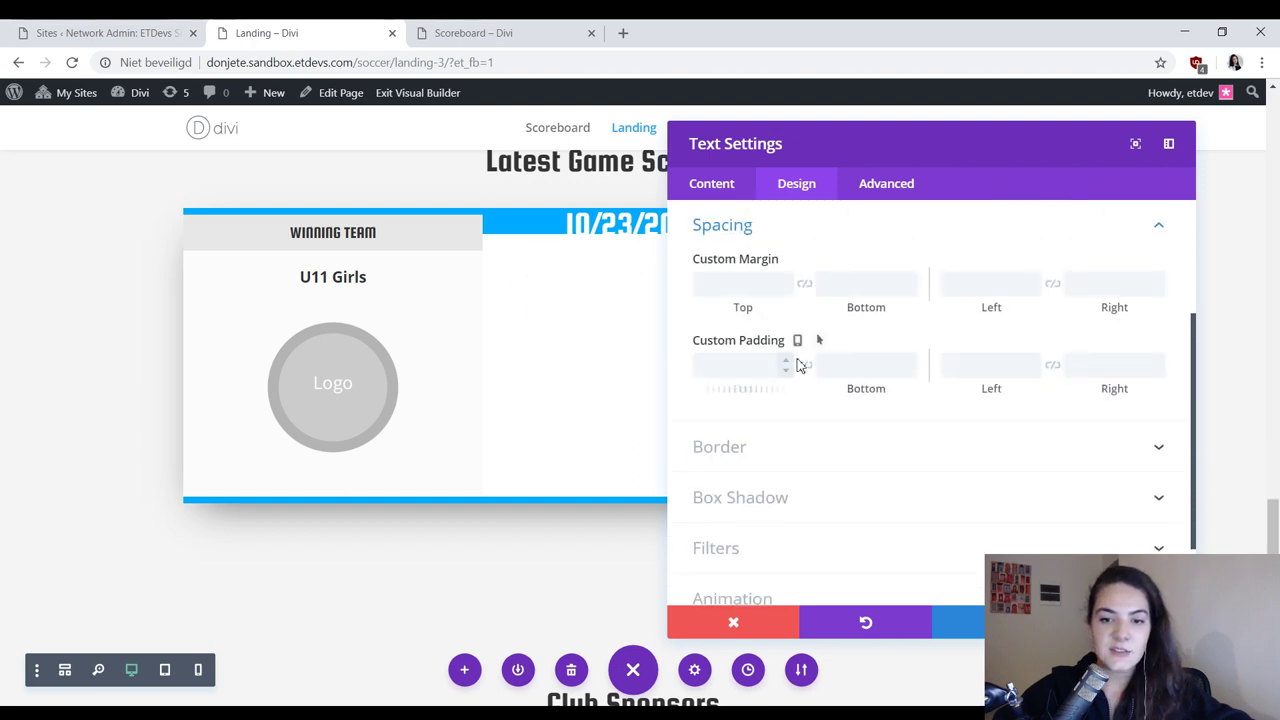
click(731, 364)
text(30px)
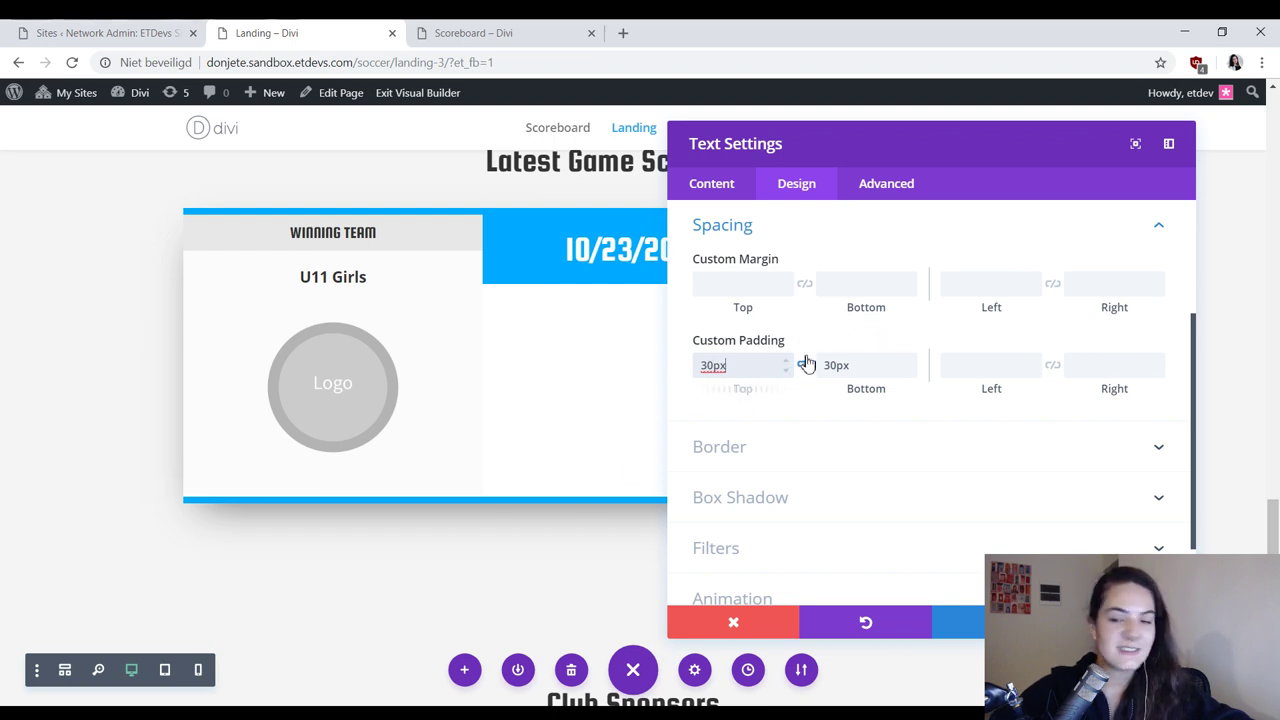
Step: Disable the date module on tablet and phone, and compare the layout with the finished Scoreboard page
click(906, 183)
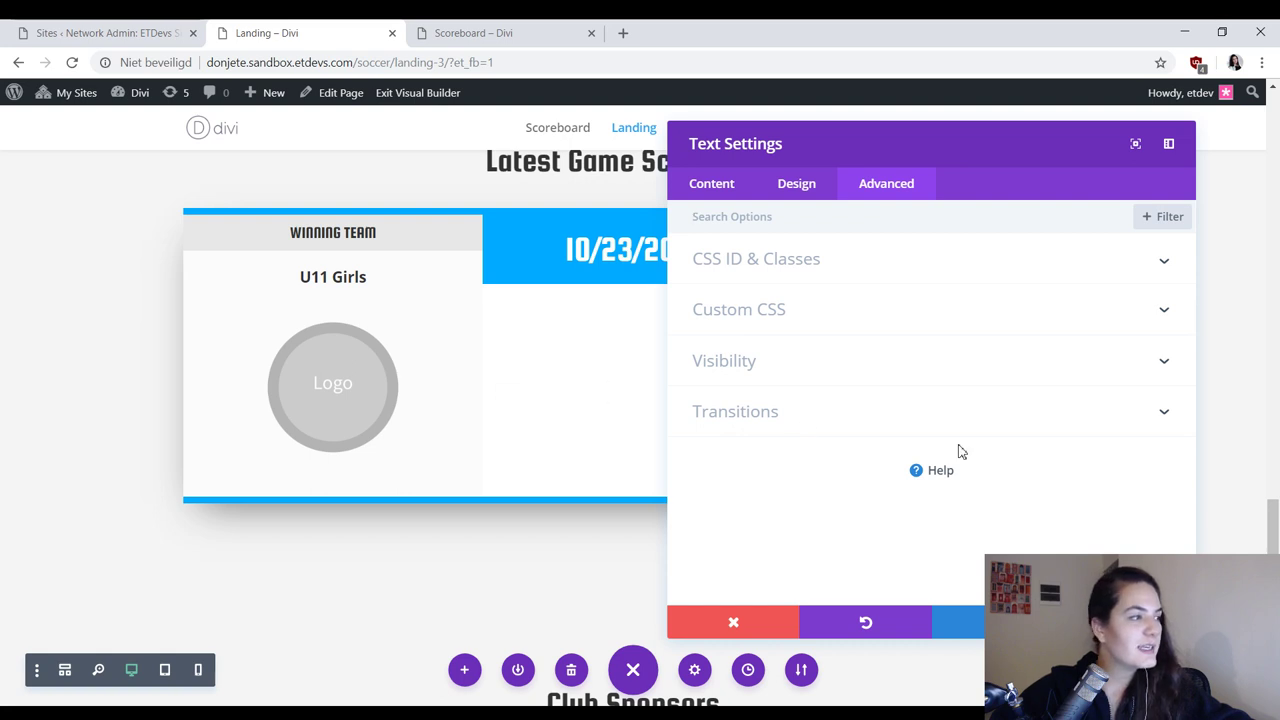
click(797, 368)
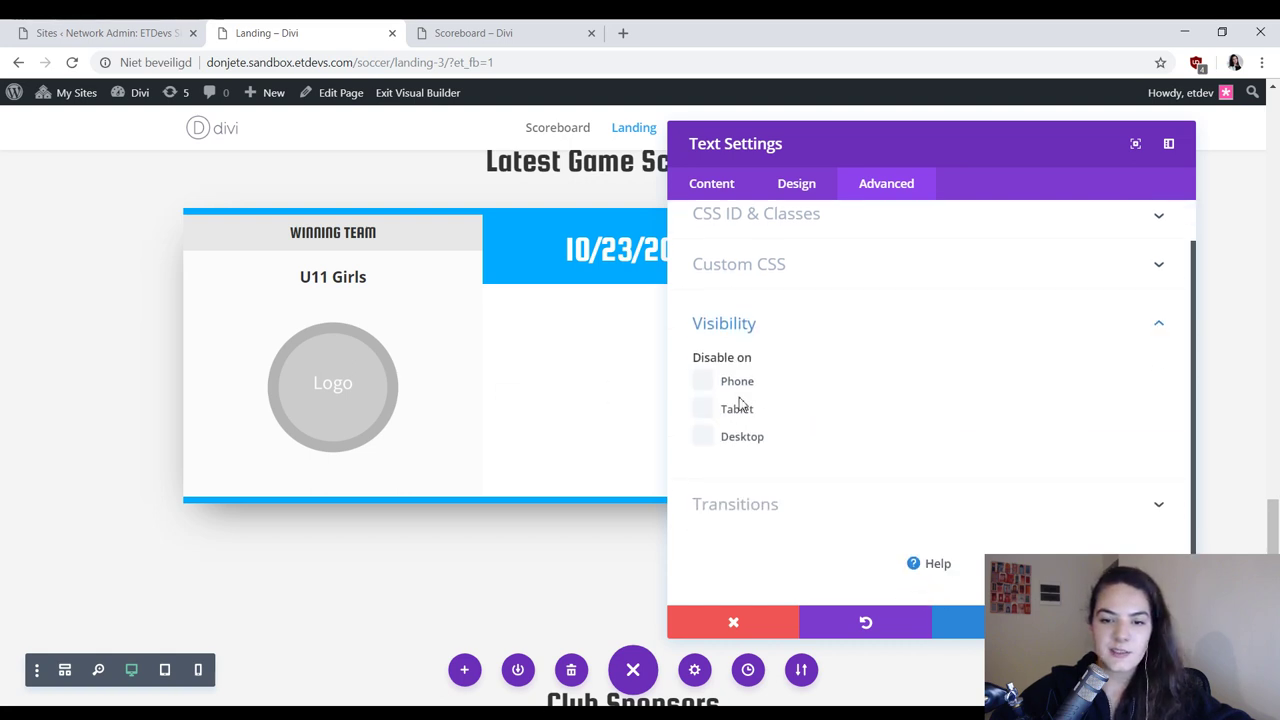
click(704, 410)
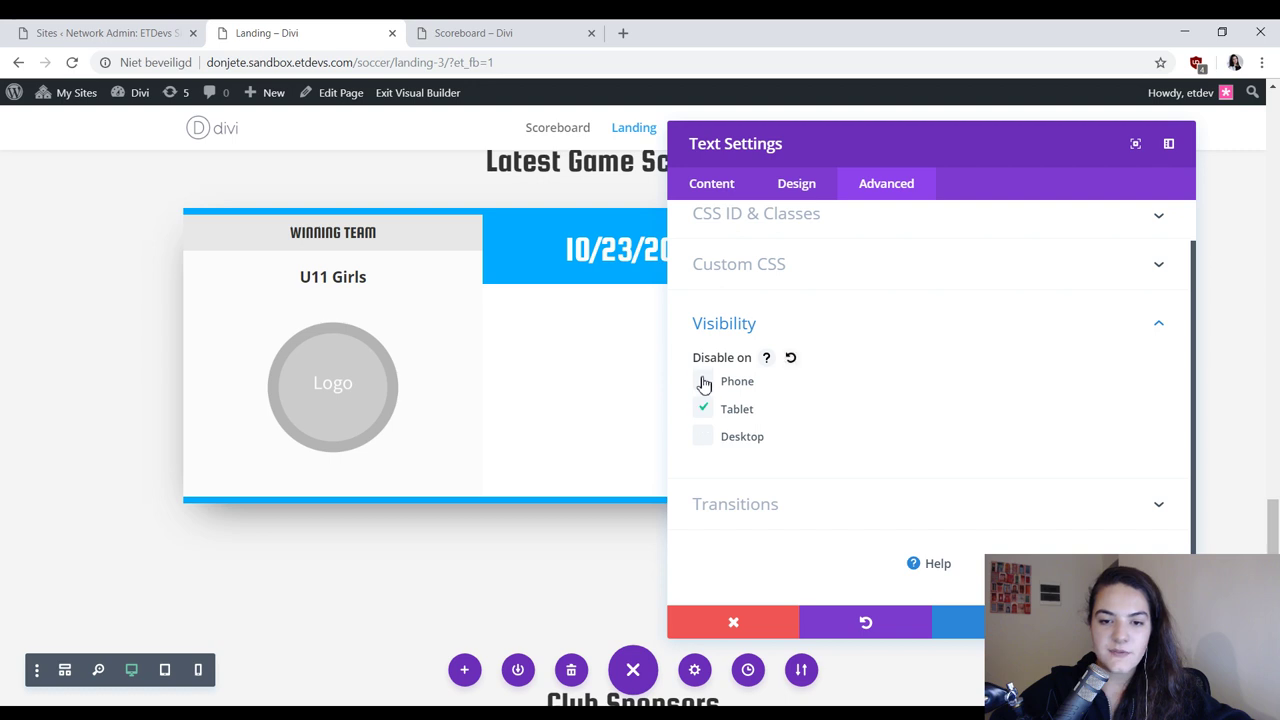
click(703, 381)
click(514, 33)
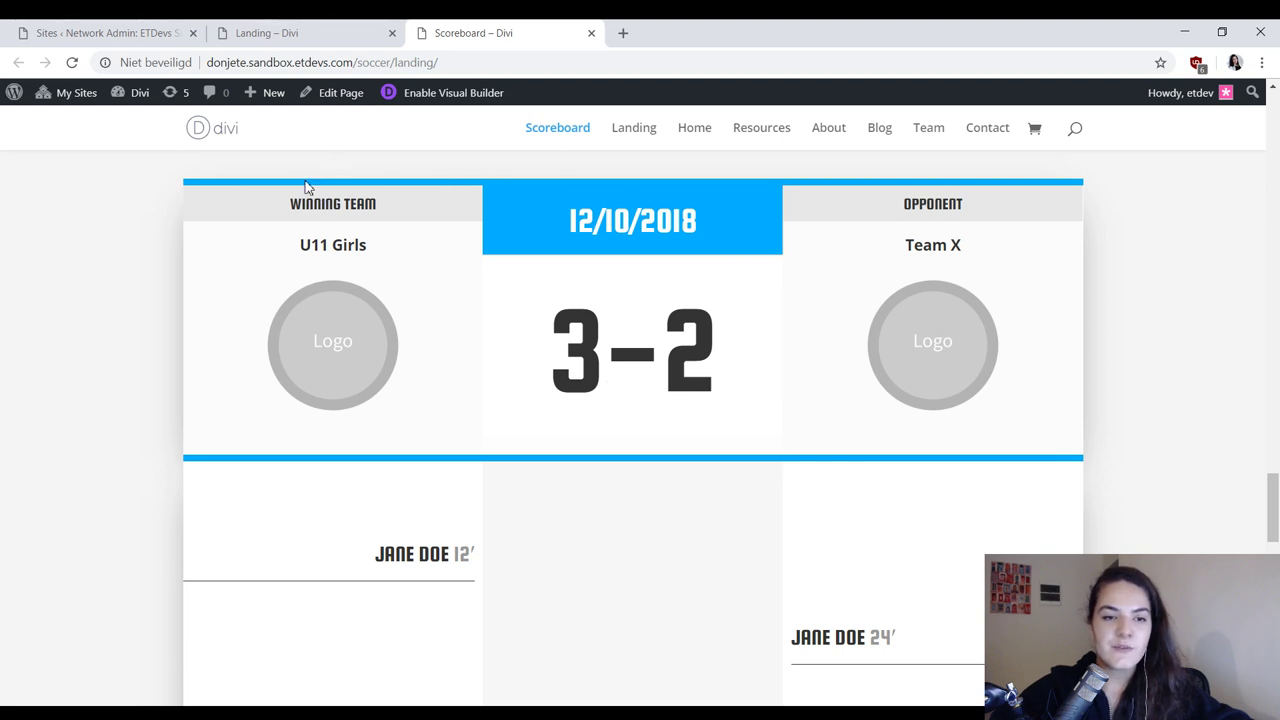
click(306, 33)
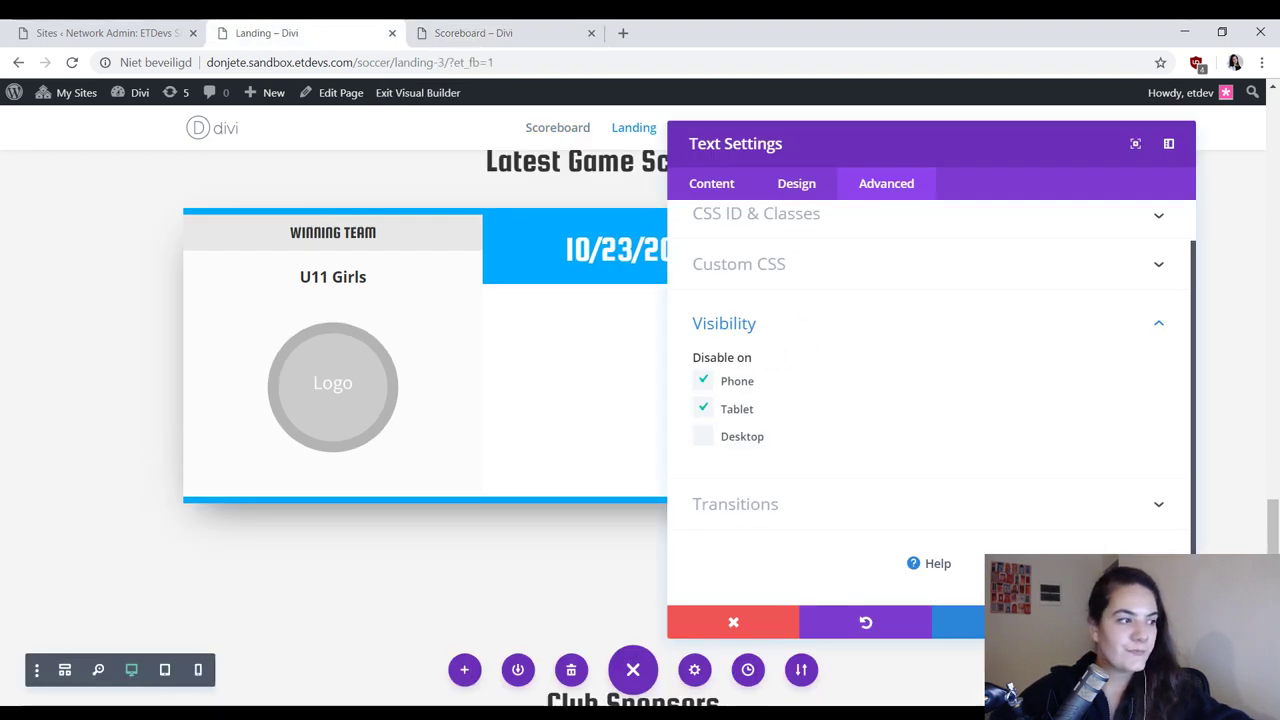
Step: Add a text module below the date in the middle column and replace its placeholder content with the score "3-2"
click(620, 295)
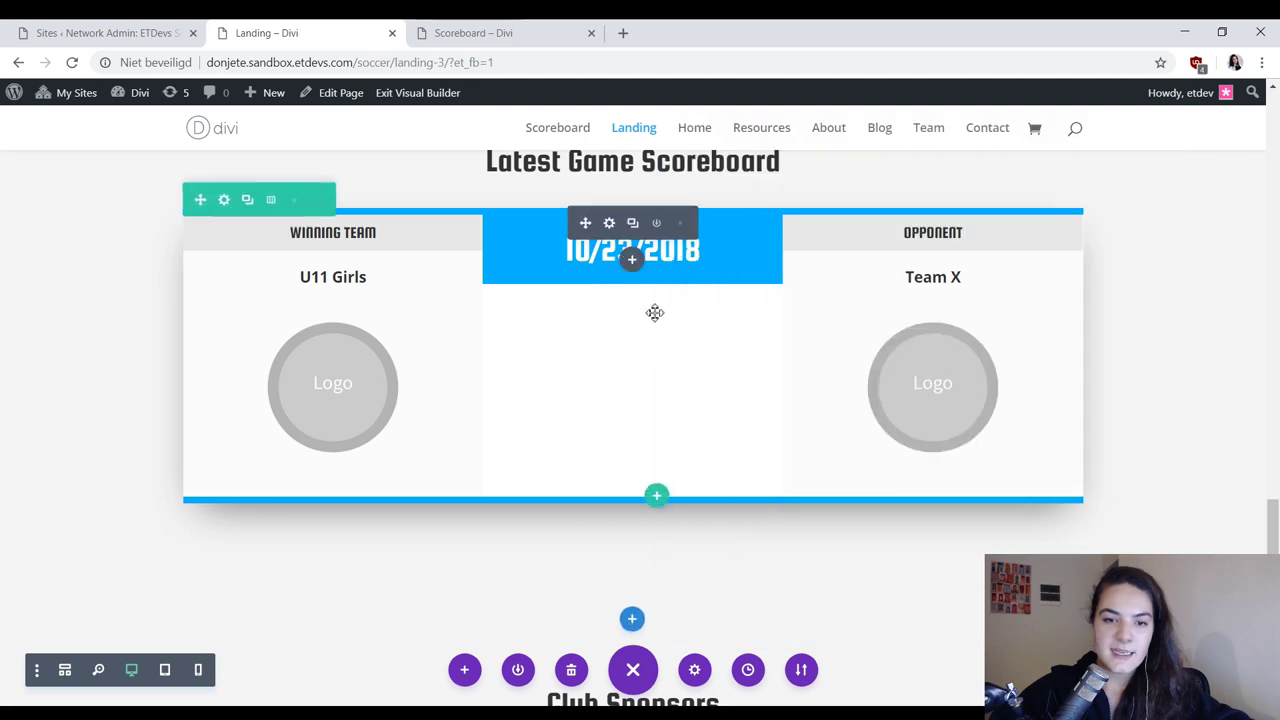
click(634, 262)
text(text)
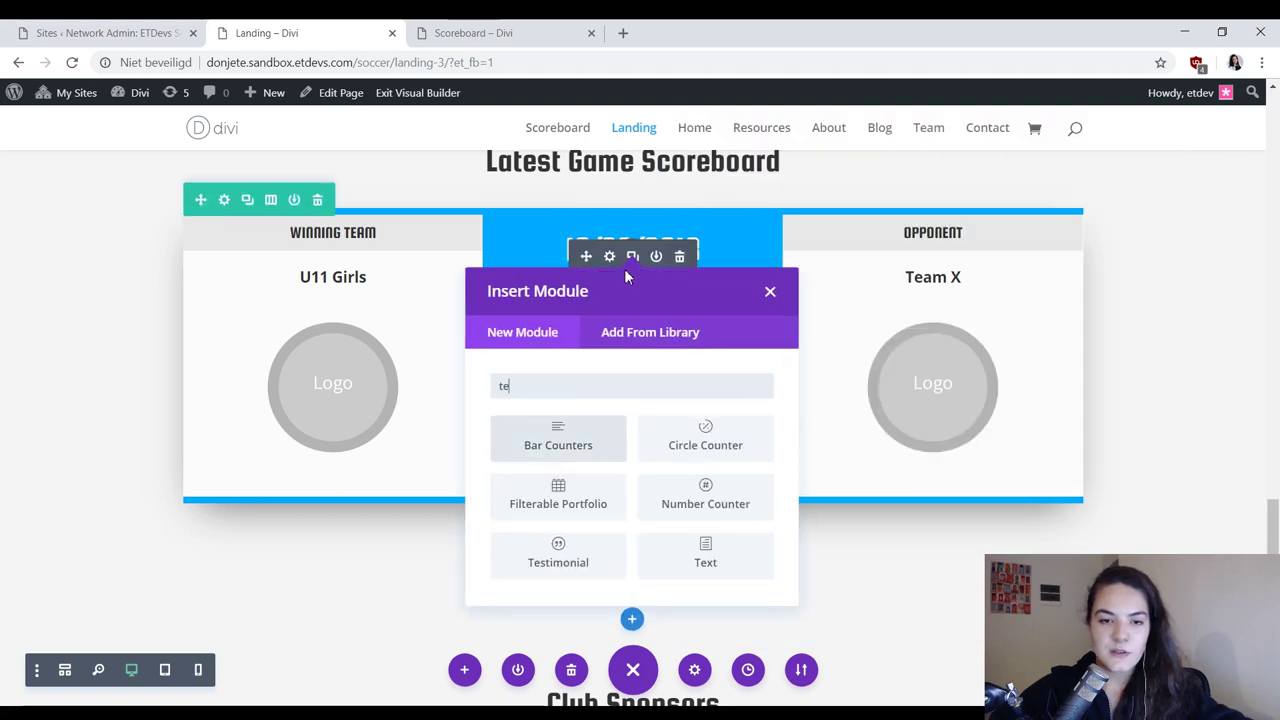
click(558, 435)
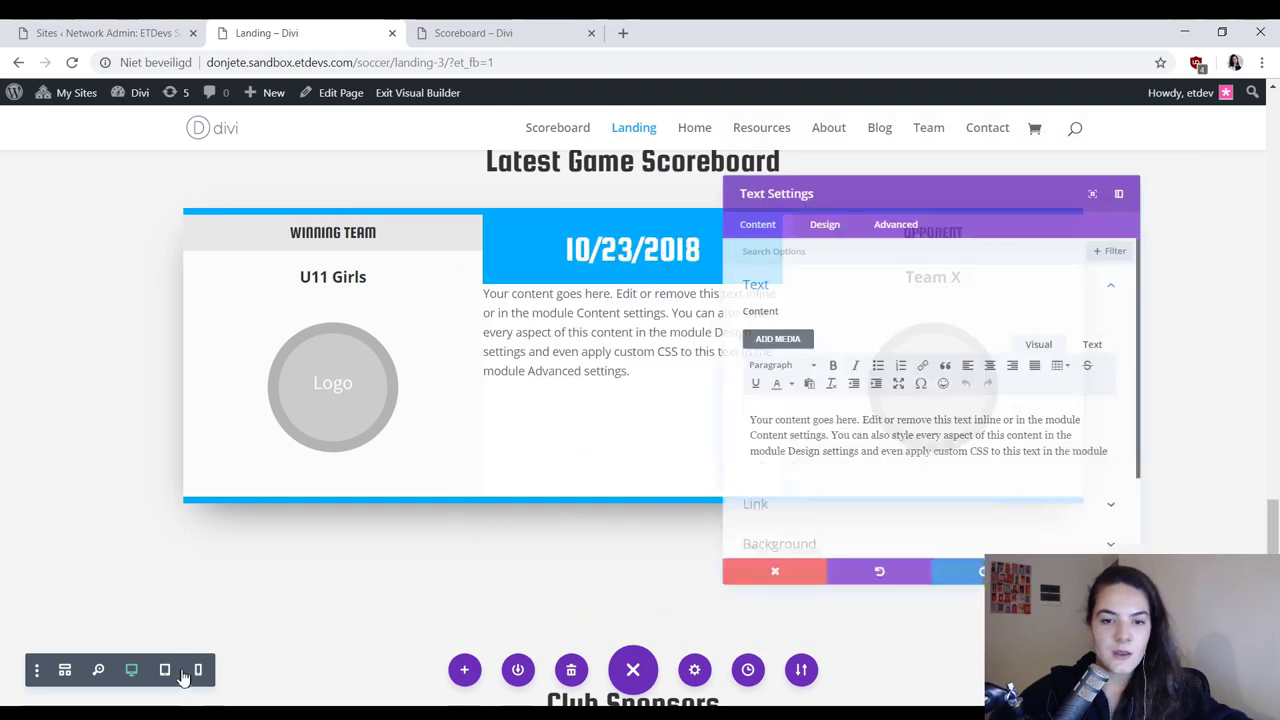
click(837, 504)
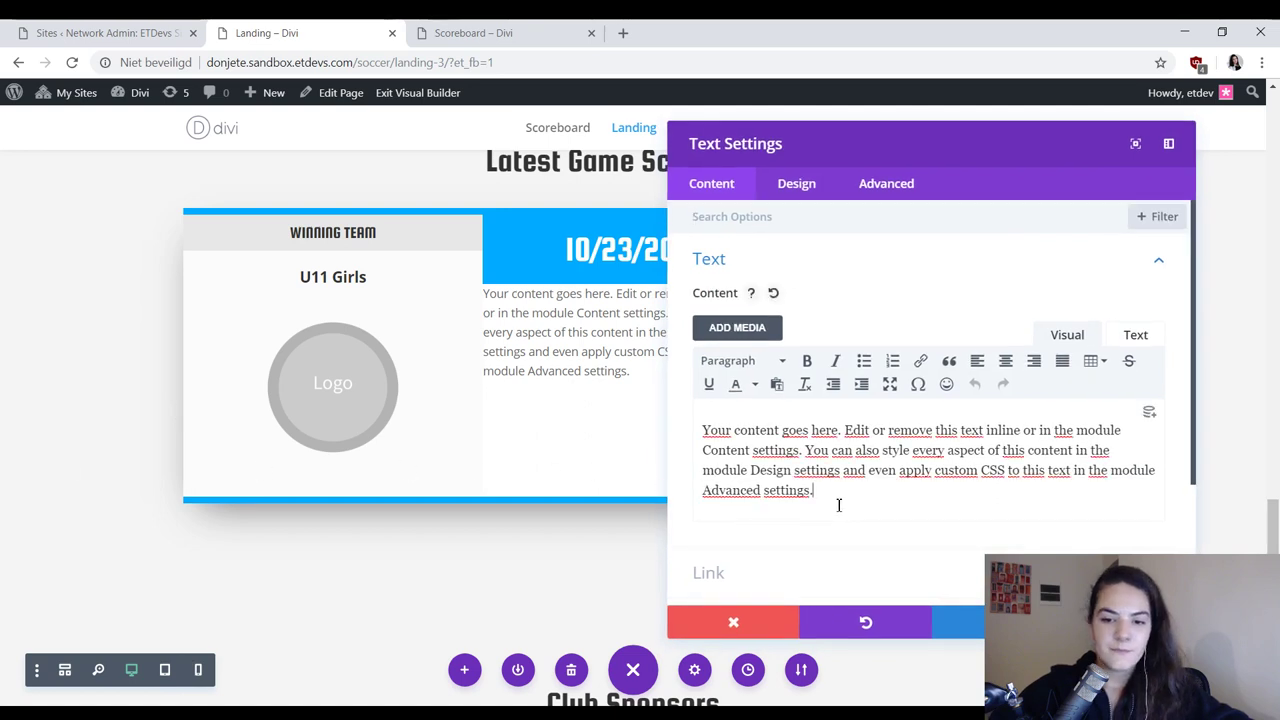
key(ctrl+a)
text(3-)
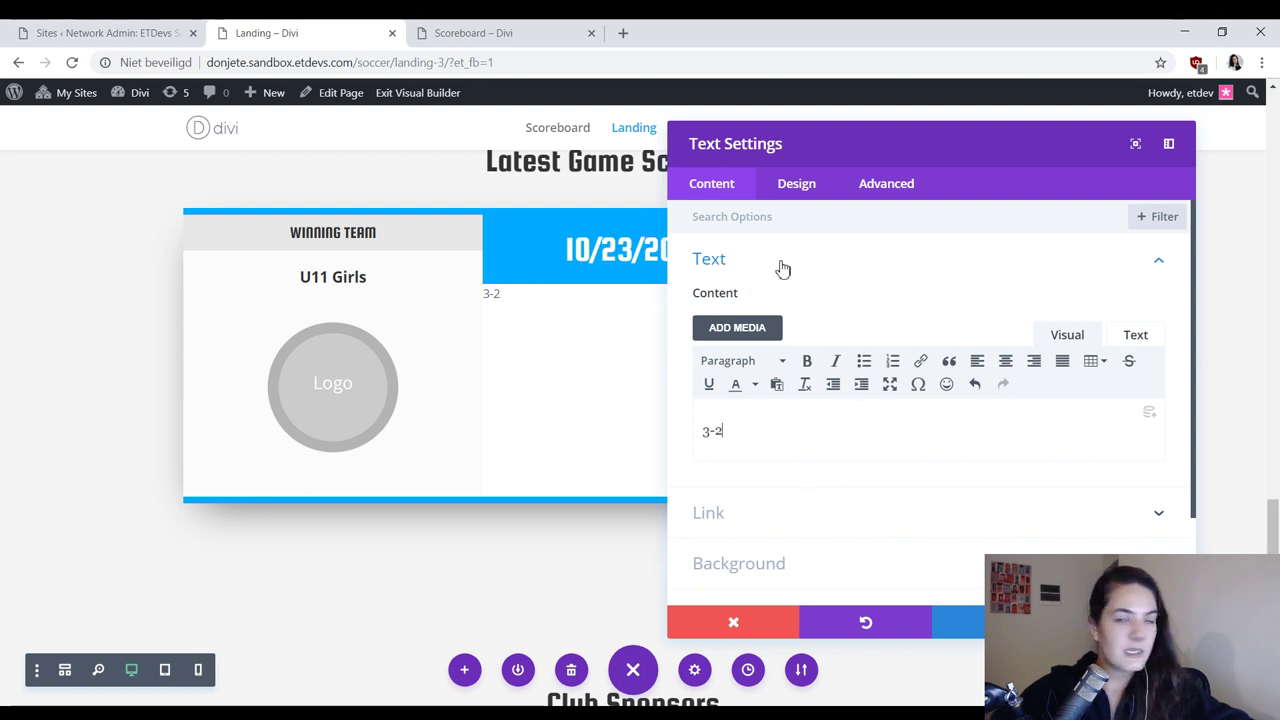
Step: Style the score text with the Squada One font and the dark #333333 text color
click(808, 195)
click(766, 263)
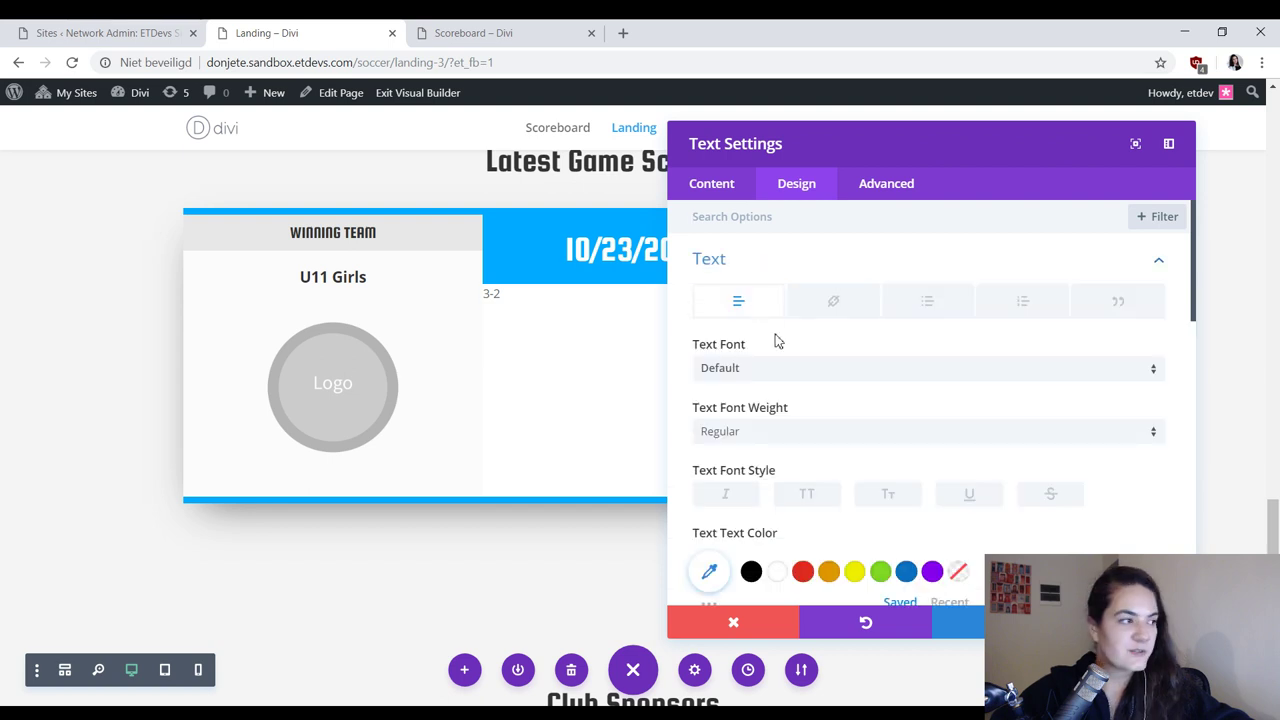
click(788, 372)
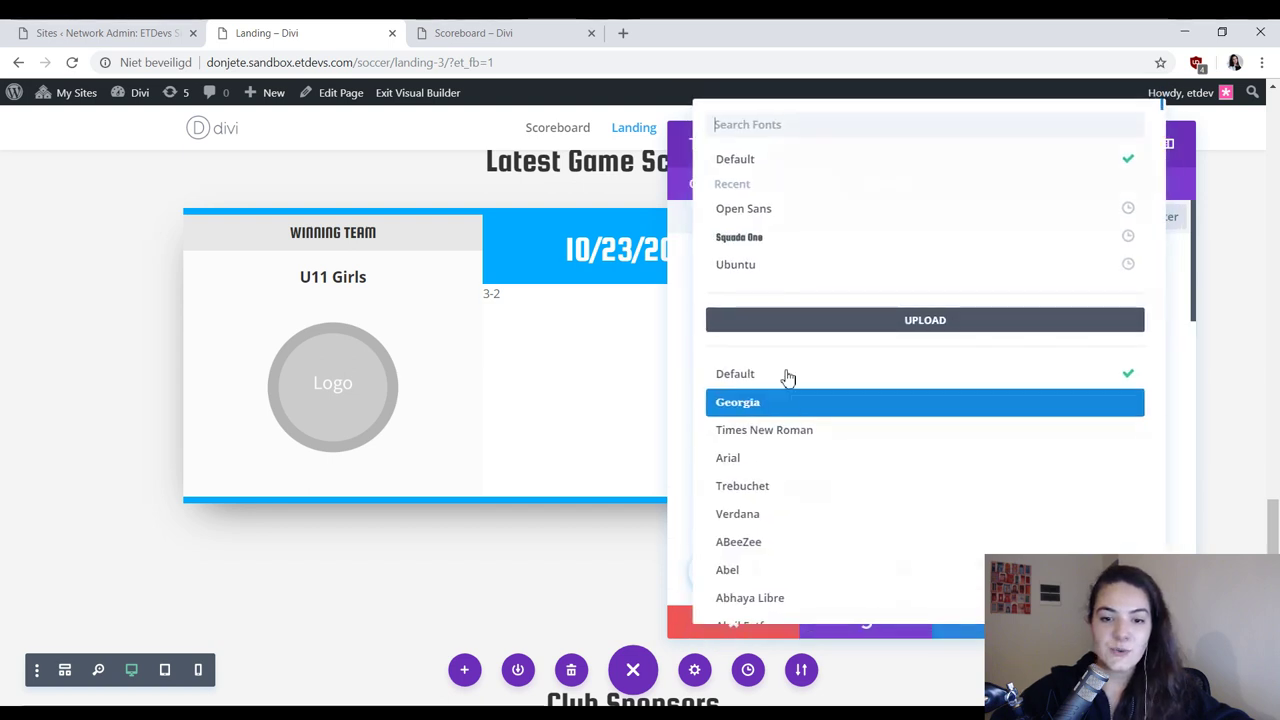
click(771, 243)
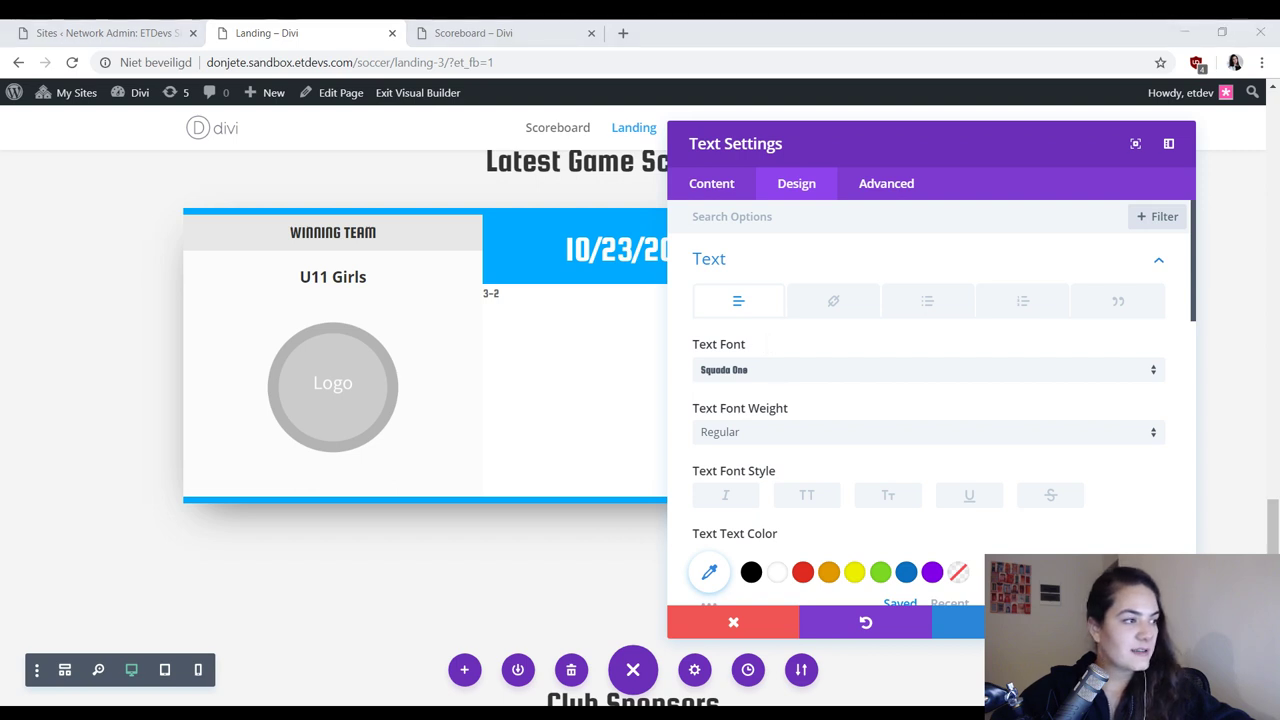
click(709, 571)
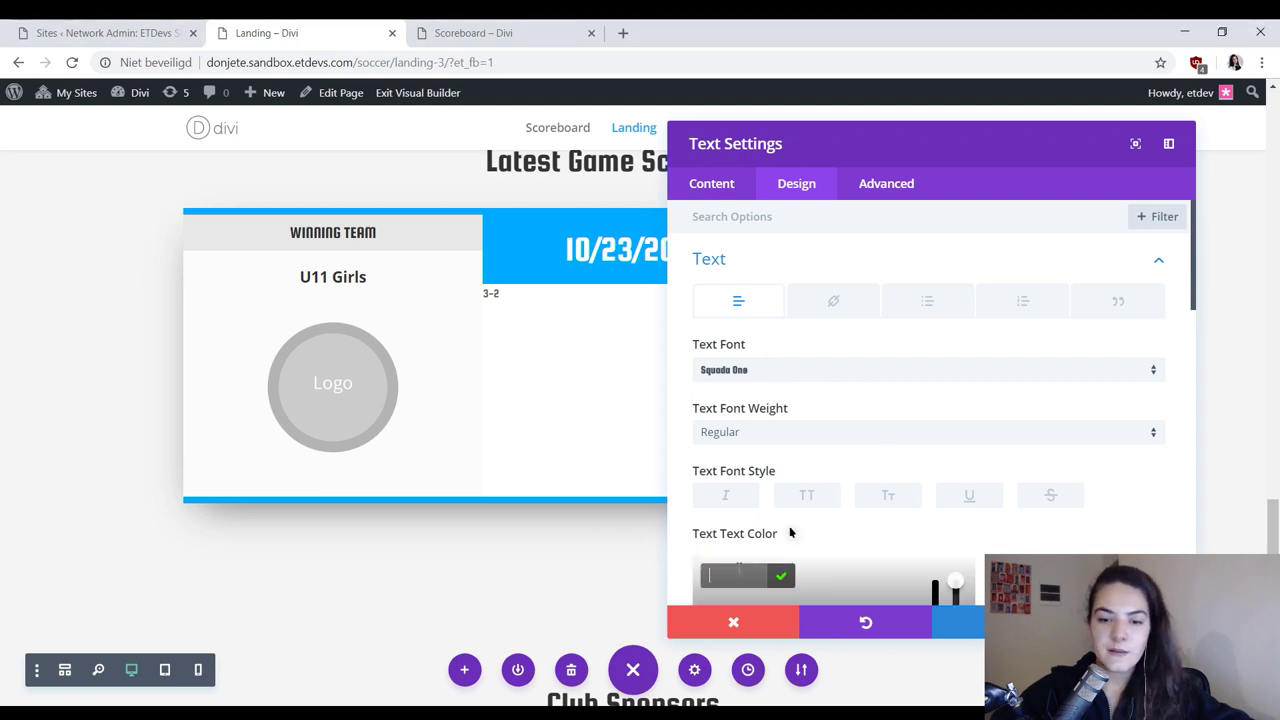
scroll(977, 514, down, 2)
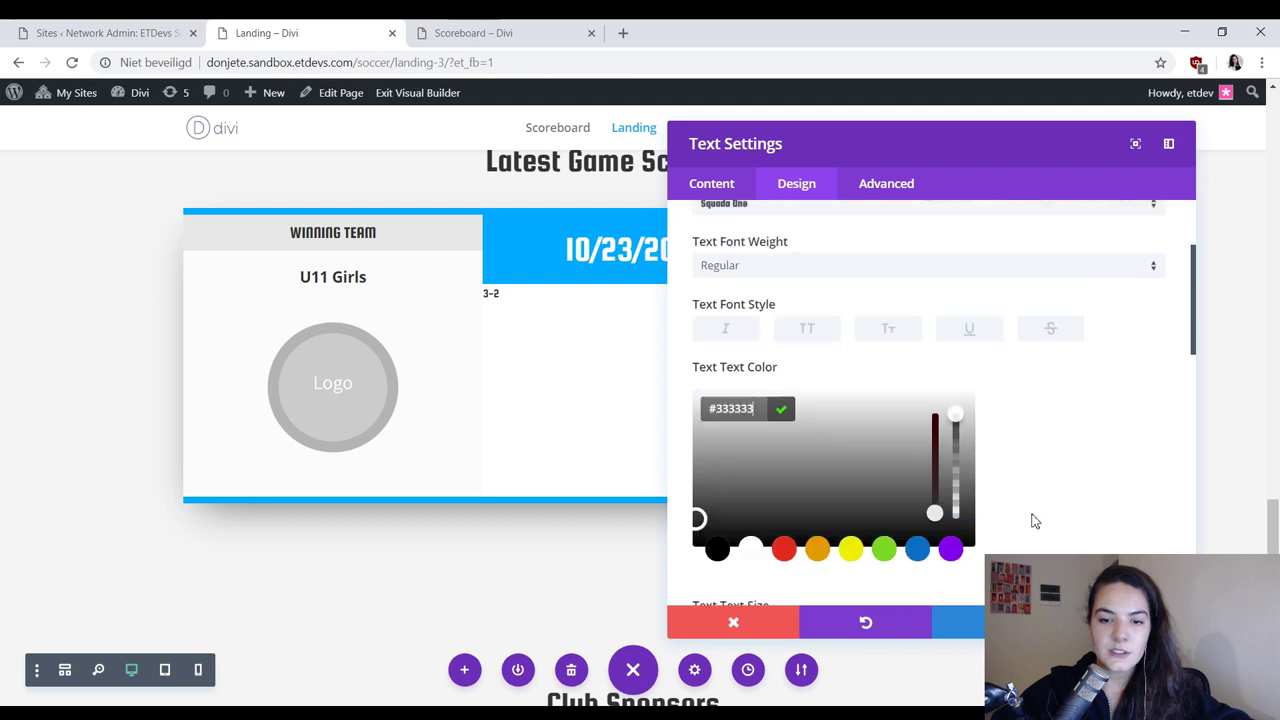
Step: Set the score's text size to 150px
scroll(1020, 514, down, 2)
click(1020, 505)
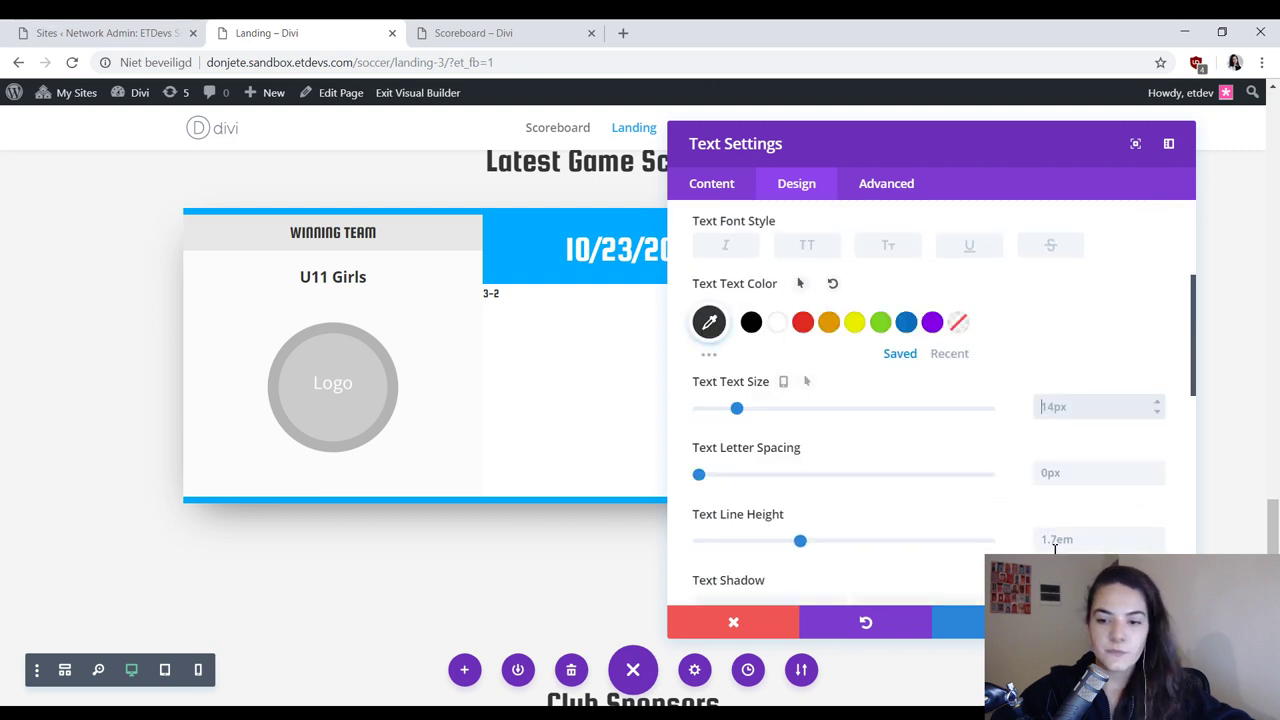
text(150)
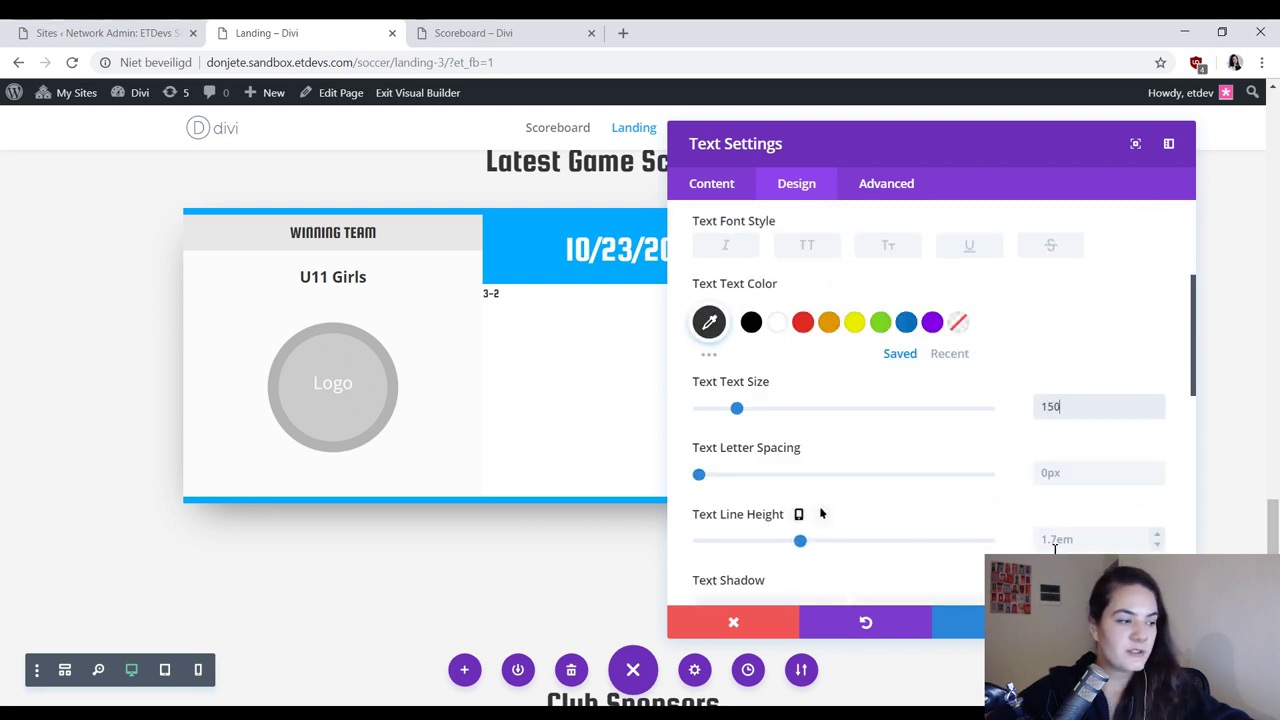
text(px)
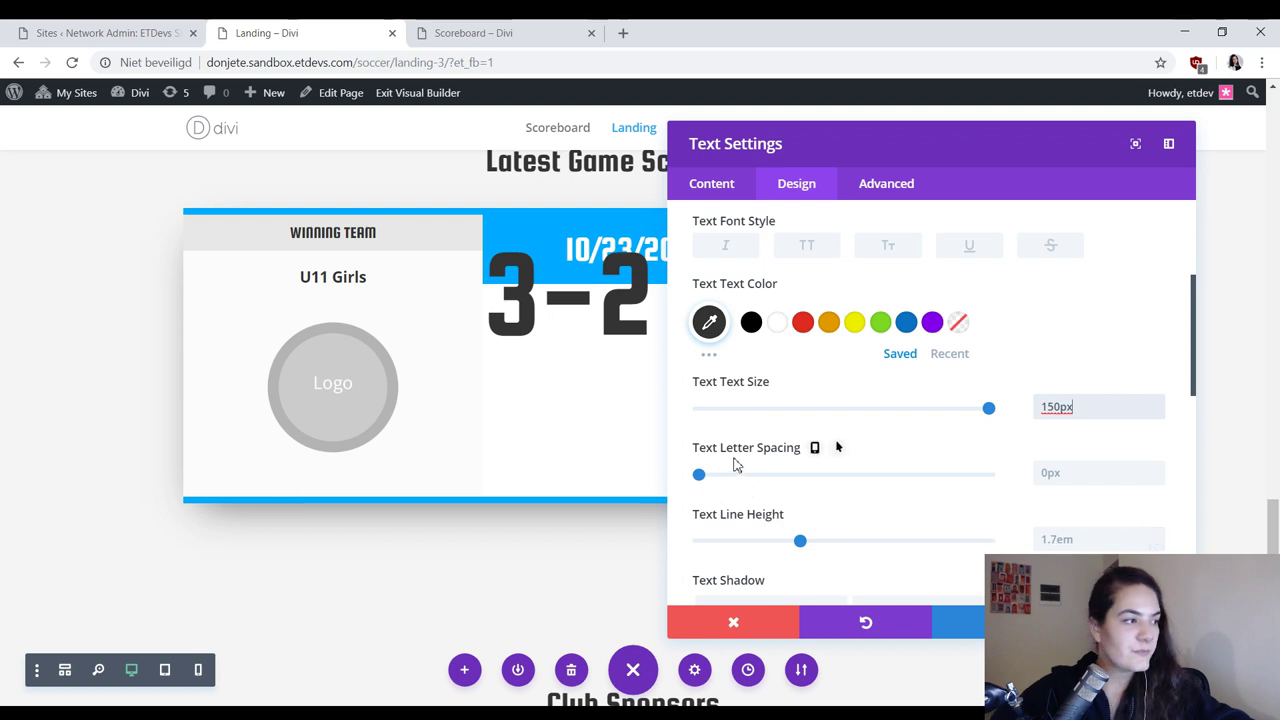
Step: Reduce the score's text line height to the slider's minimum and set its text orientation to center
scroll(1131, 514, down, 2)
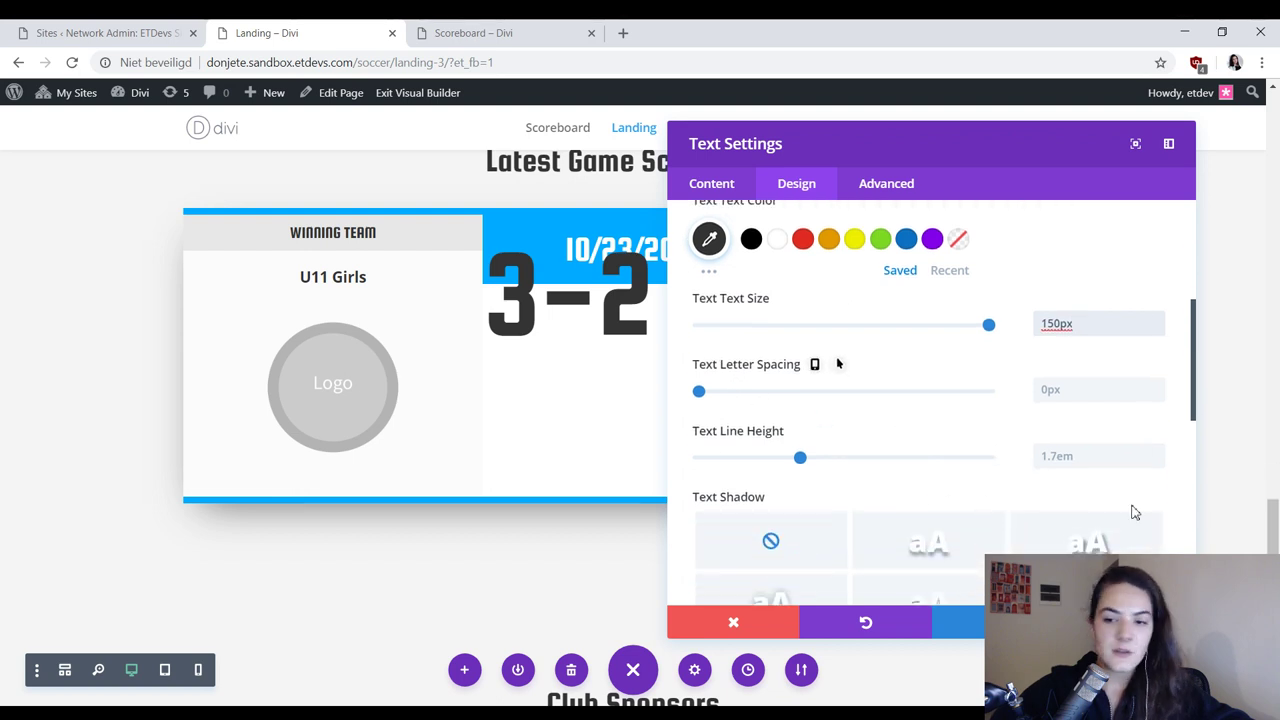
click(792, 460)
drag(792, 463, 652, 459)
scroll(860, 474, down, 4)
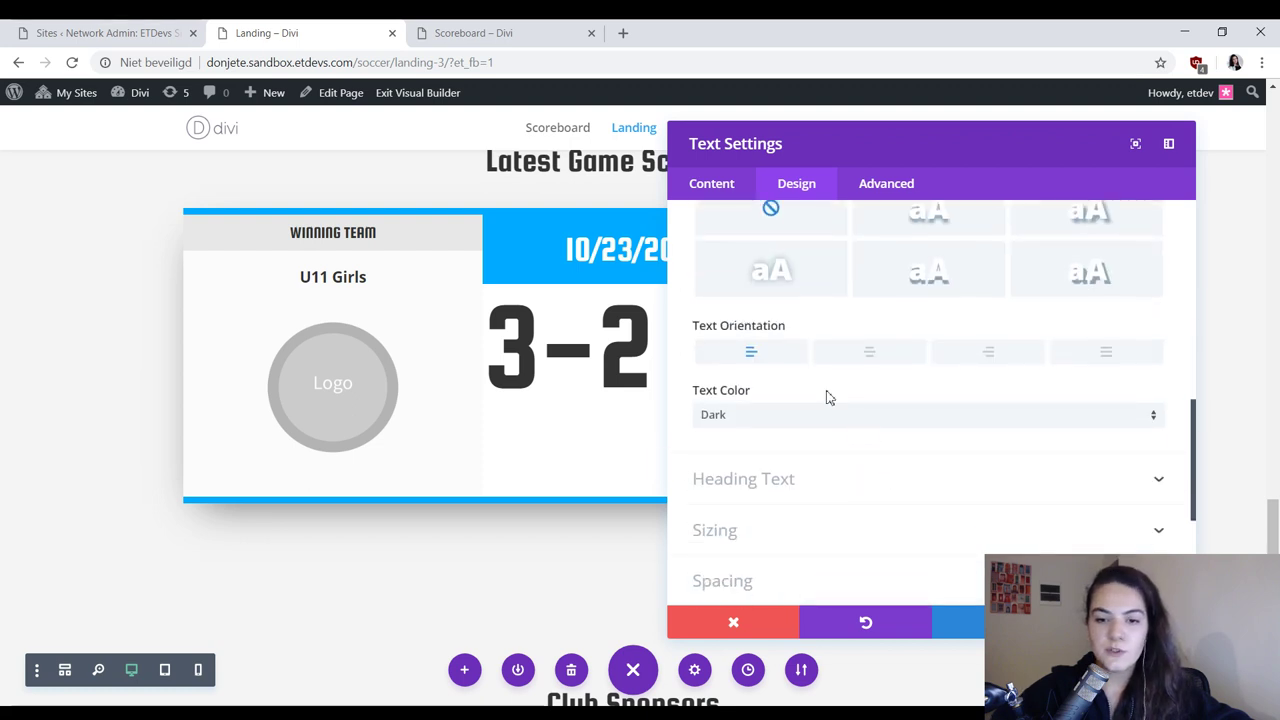
click(852, 364)
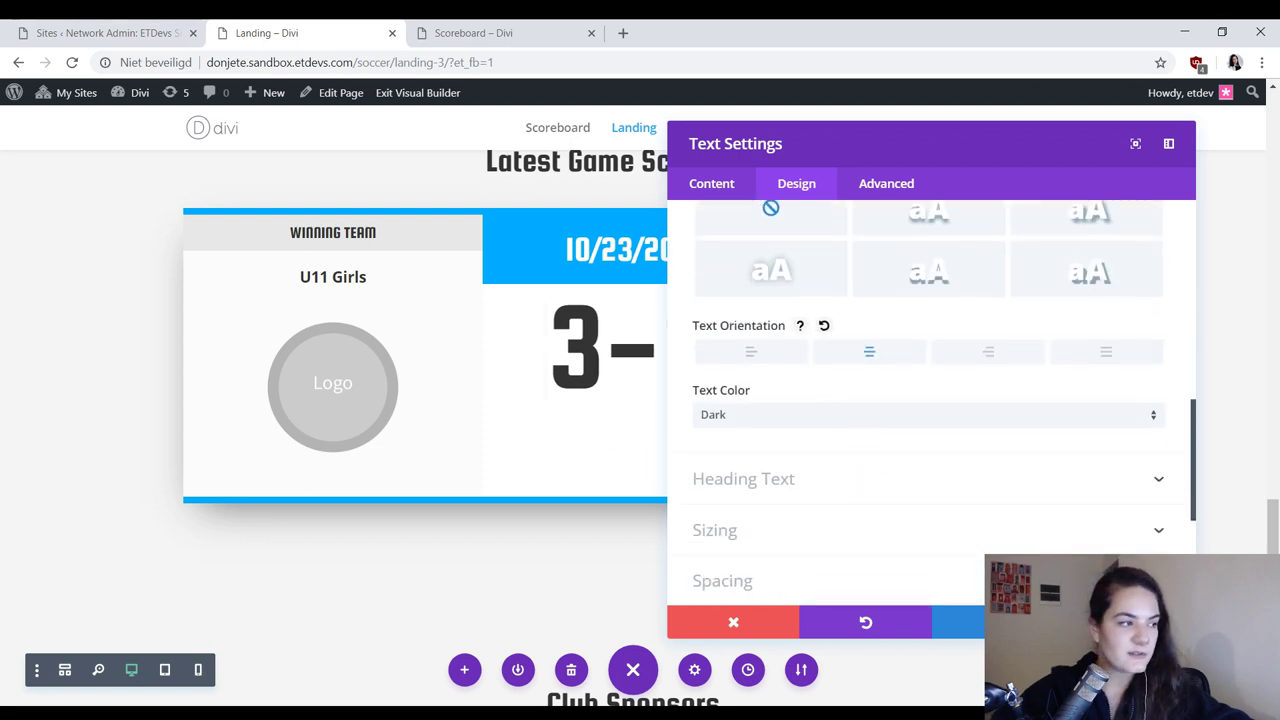
Step: Set the score module's top custom margin to 40px on desktop and 20px on tablet
click(815, 580)
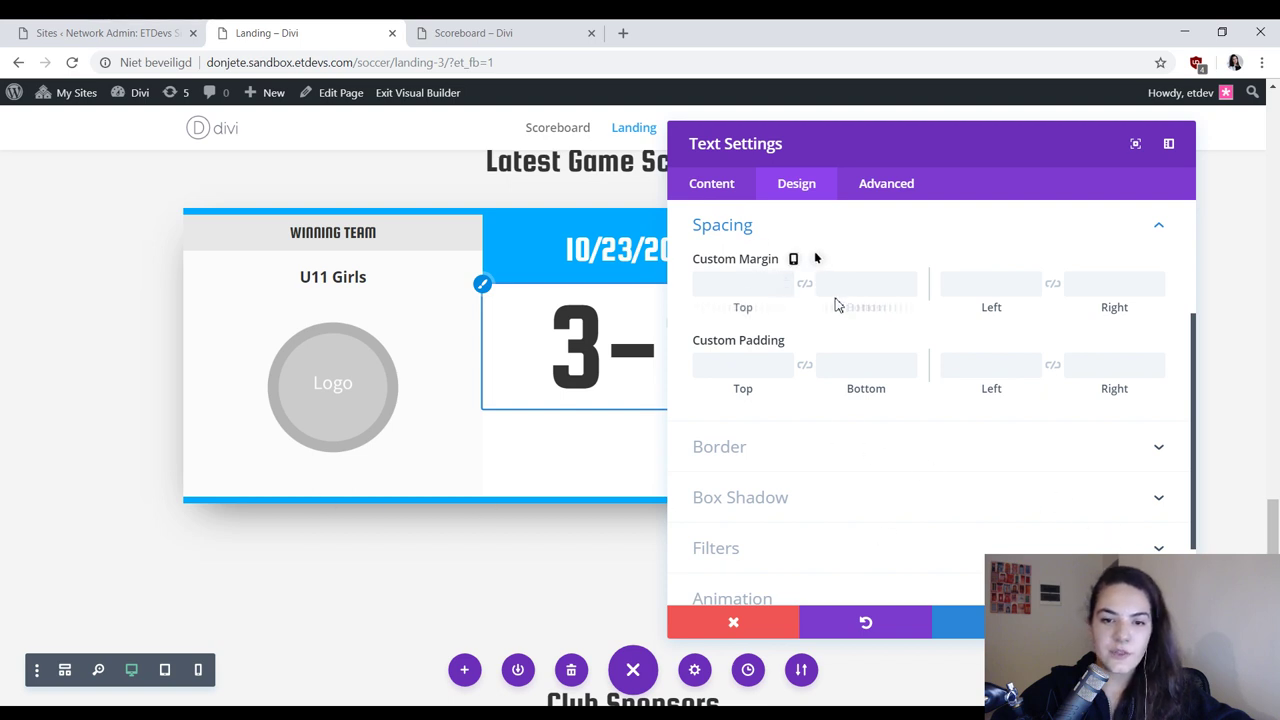
click(793, 258)
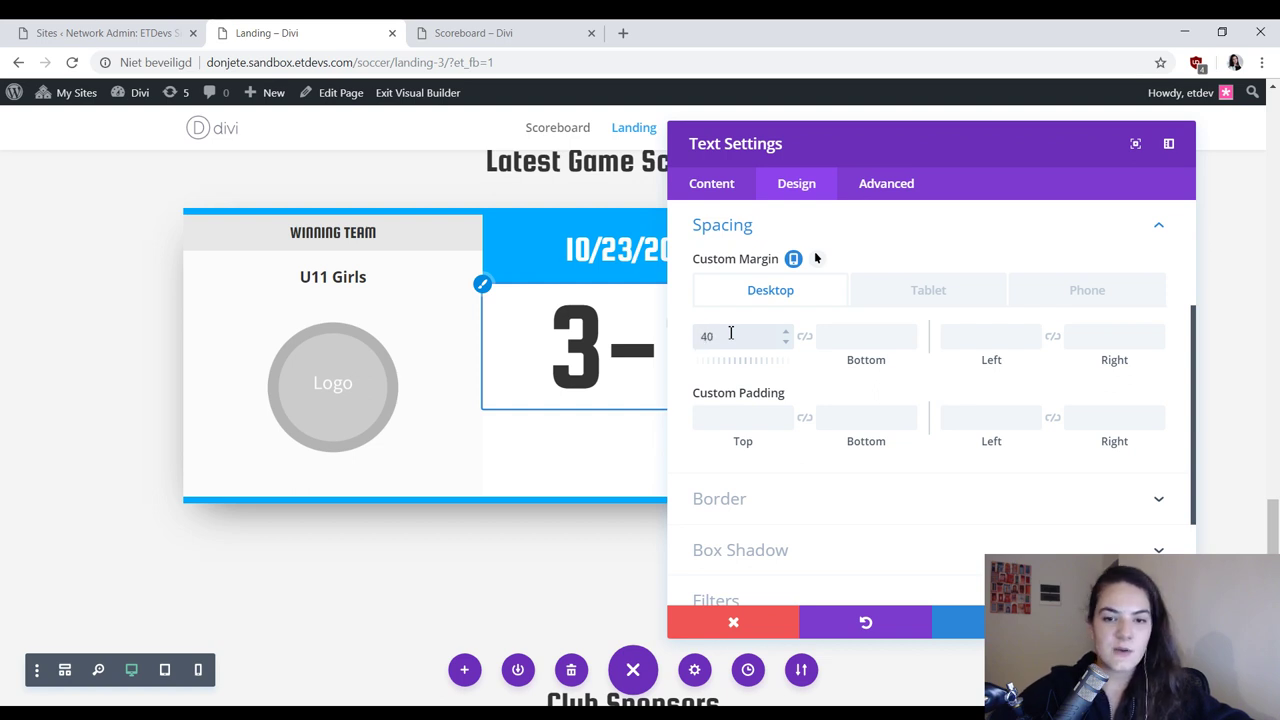
text(px)
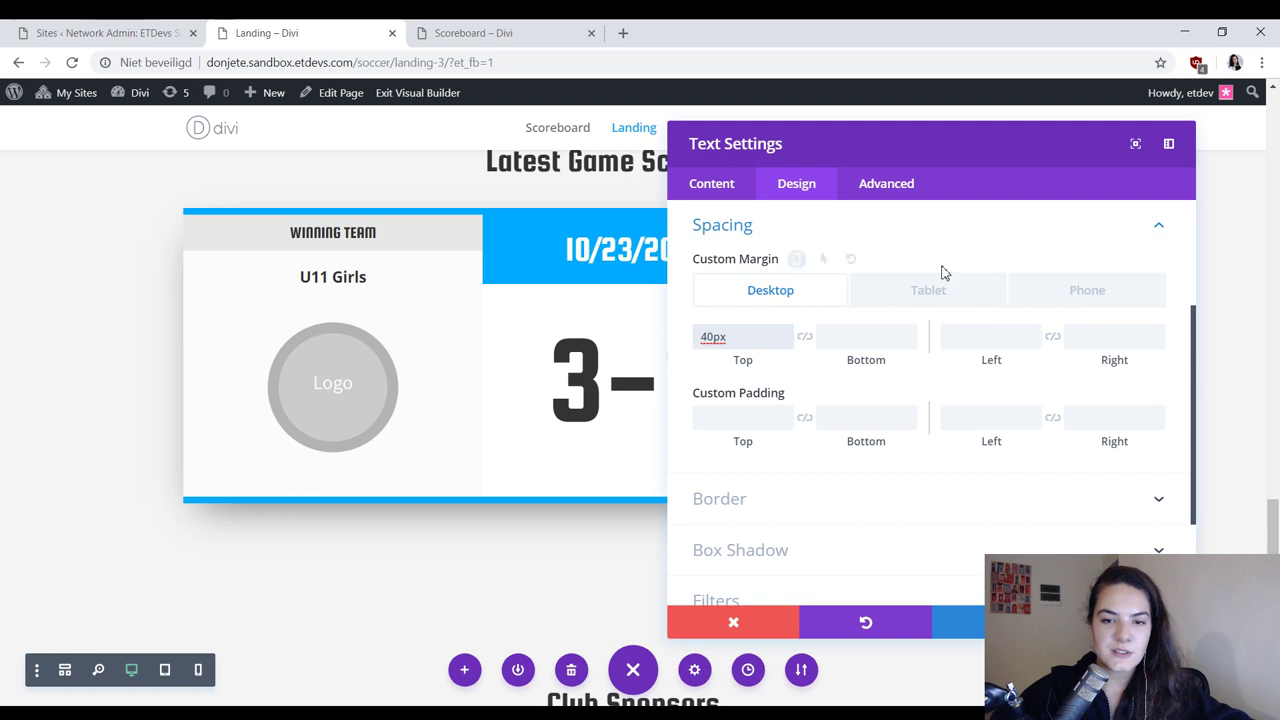
click(903, 292)
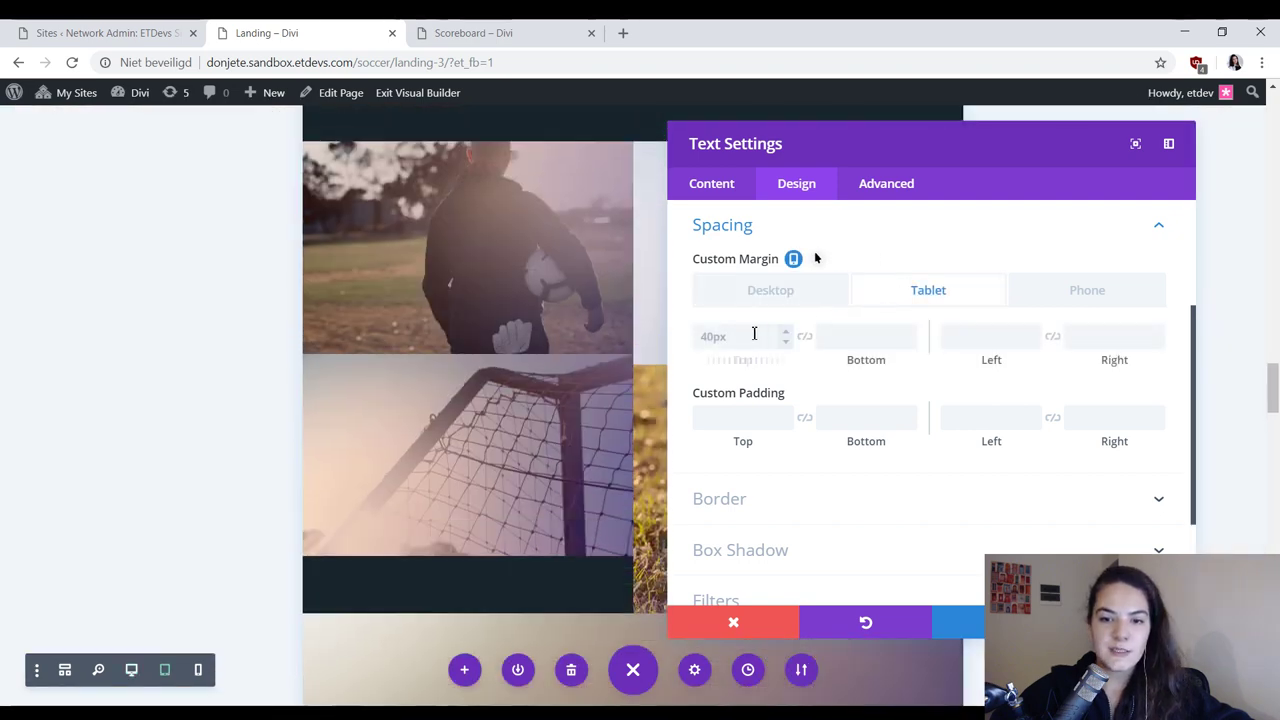
click(752, 333)
text(20)
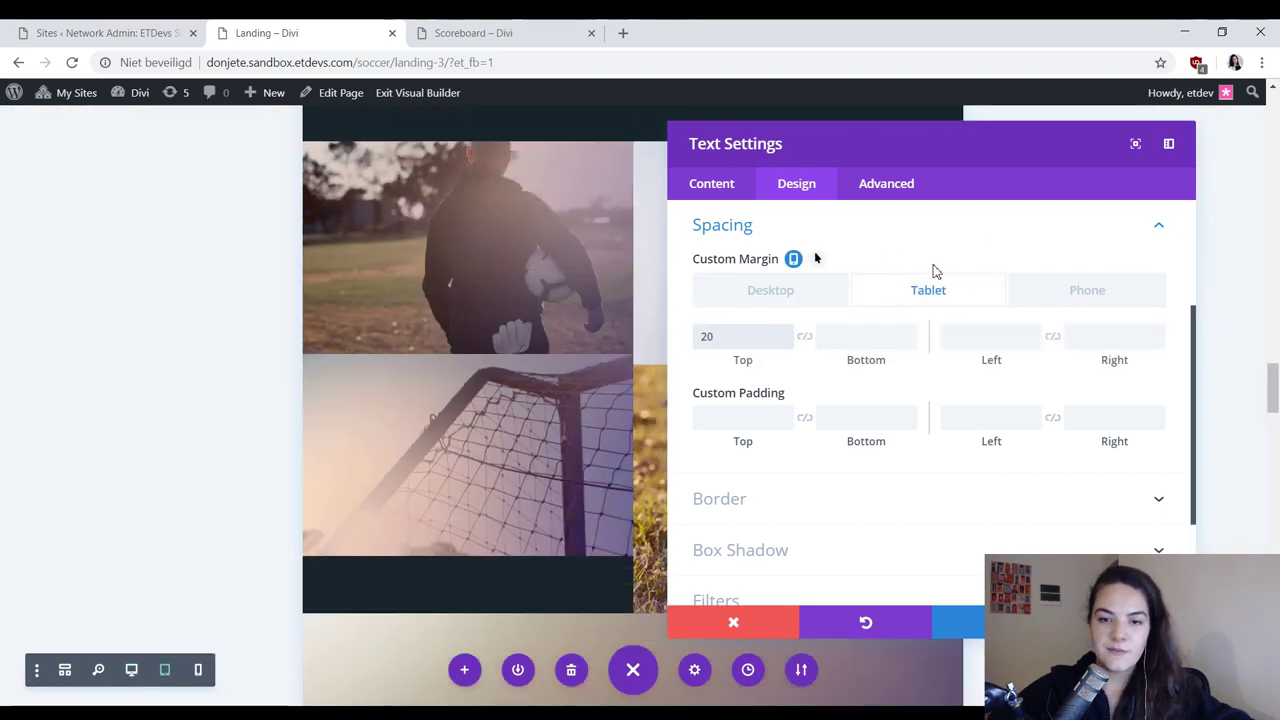
text(px)
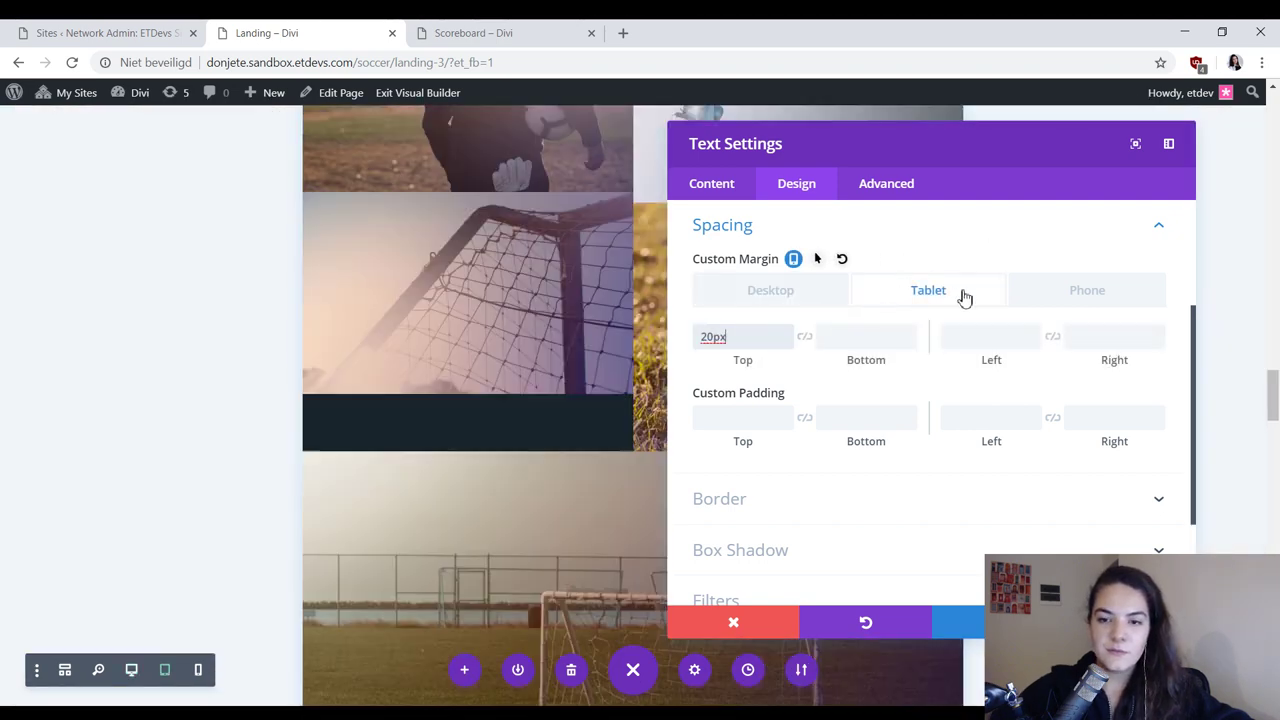
Step: Check the score module's phone and desktop margins, and add a 20px bottom custom margin linked to the top one for tablet
click(1043, 298)
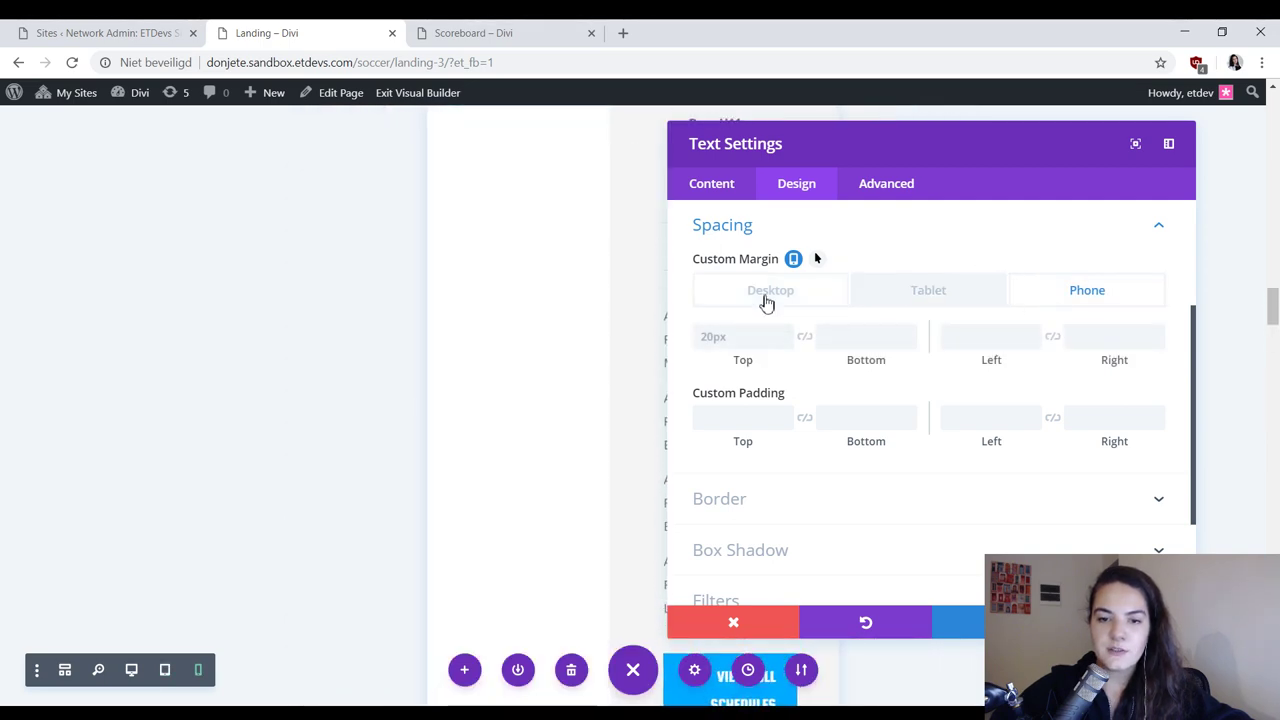
click(760, 299)
scroll(578, 300, up, 3)
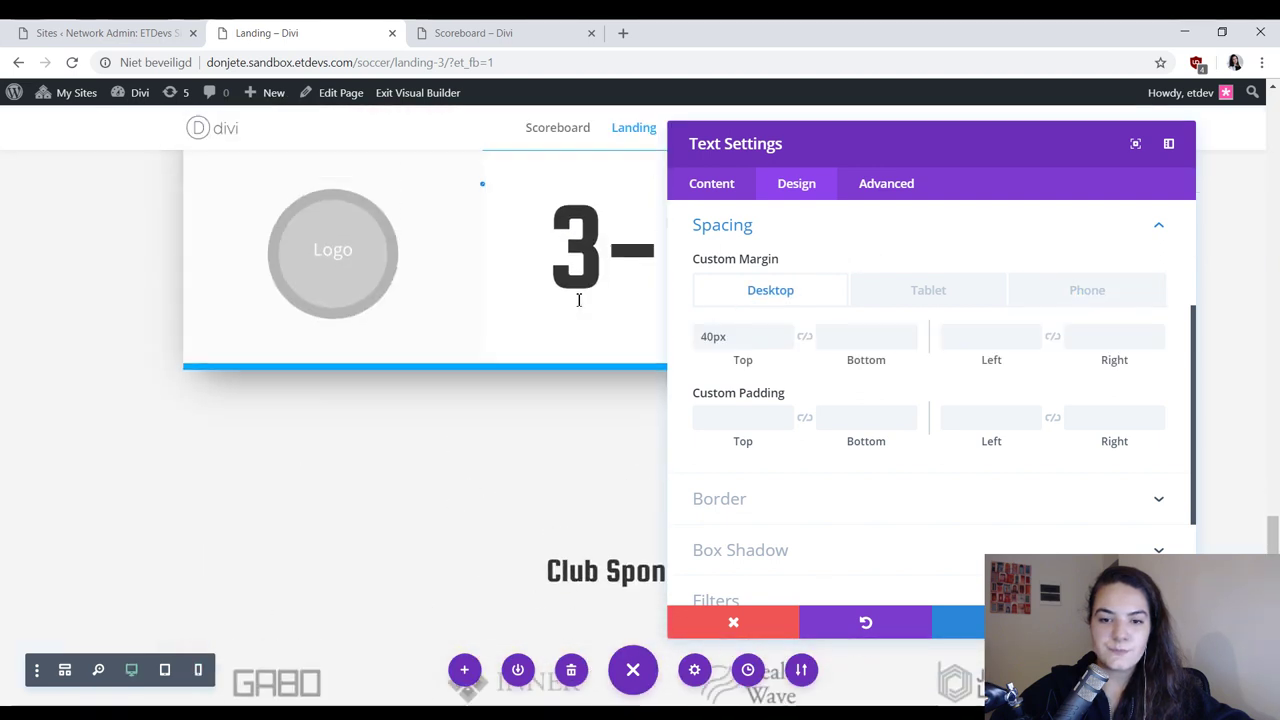
scroll(578, 295, up, 2)
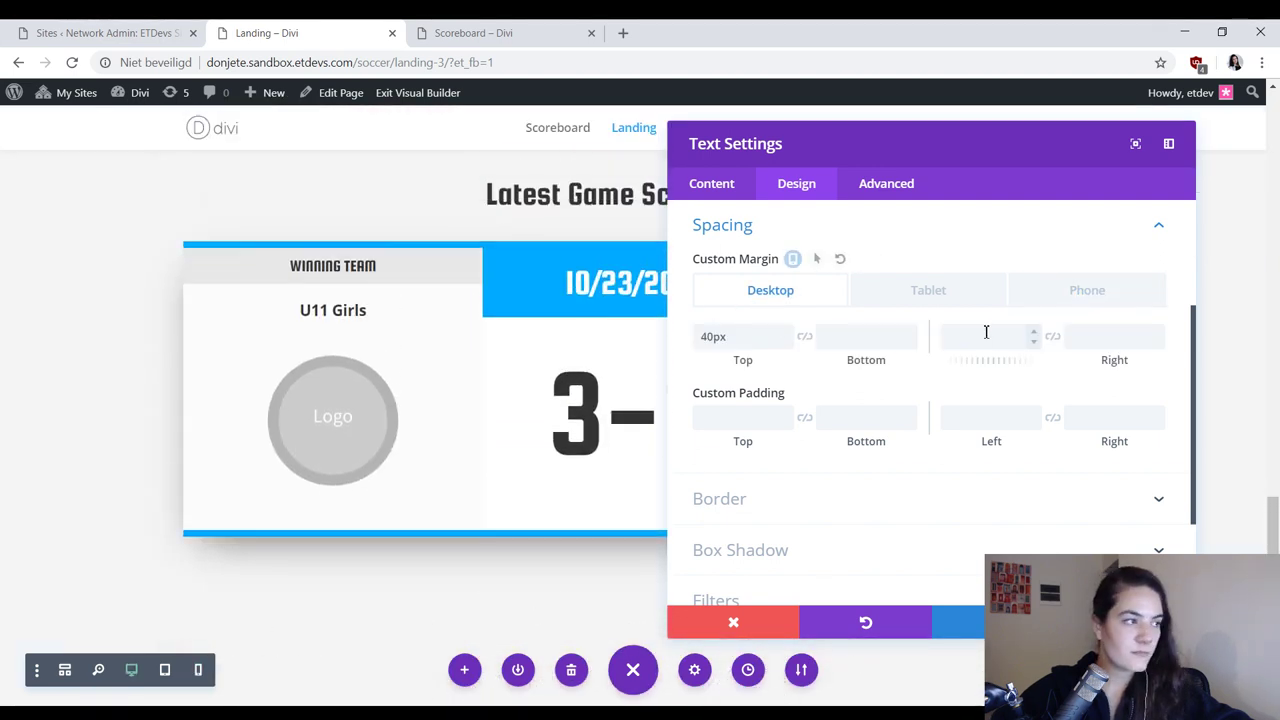
click(903, 299)
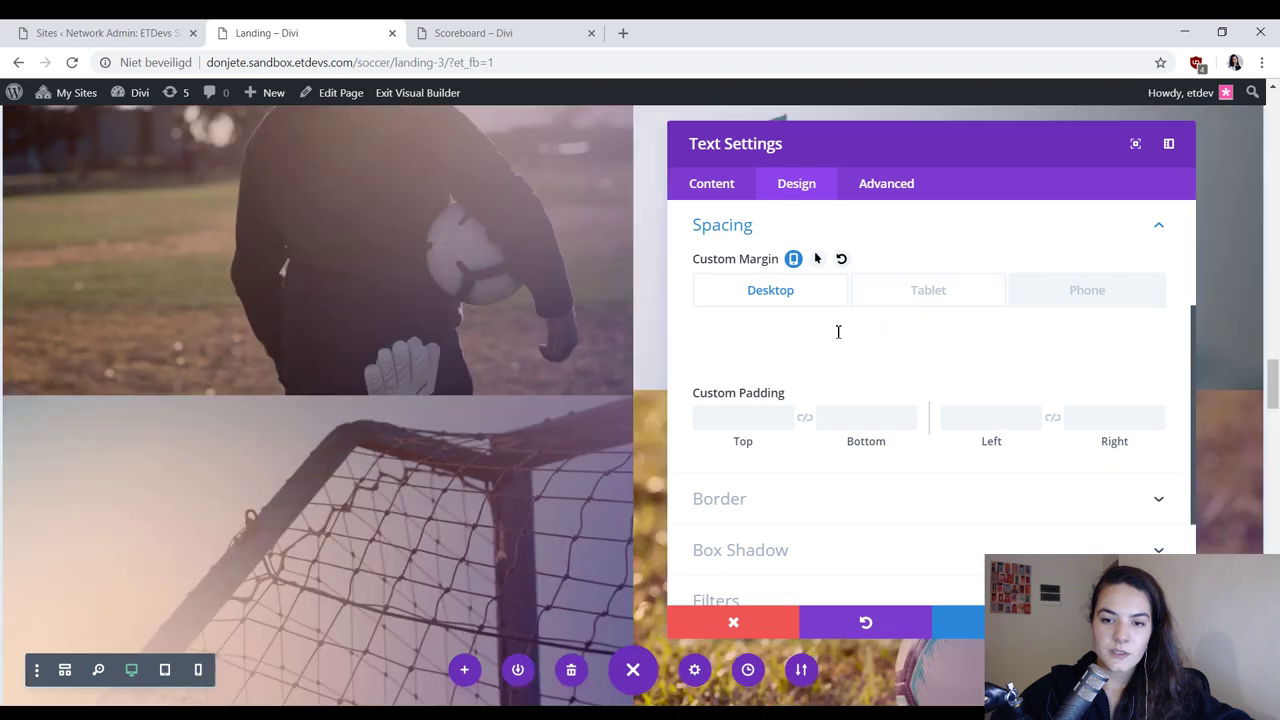
click(841, 338)
text(20)
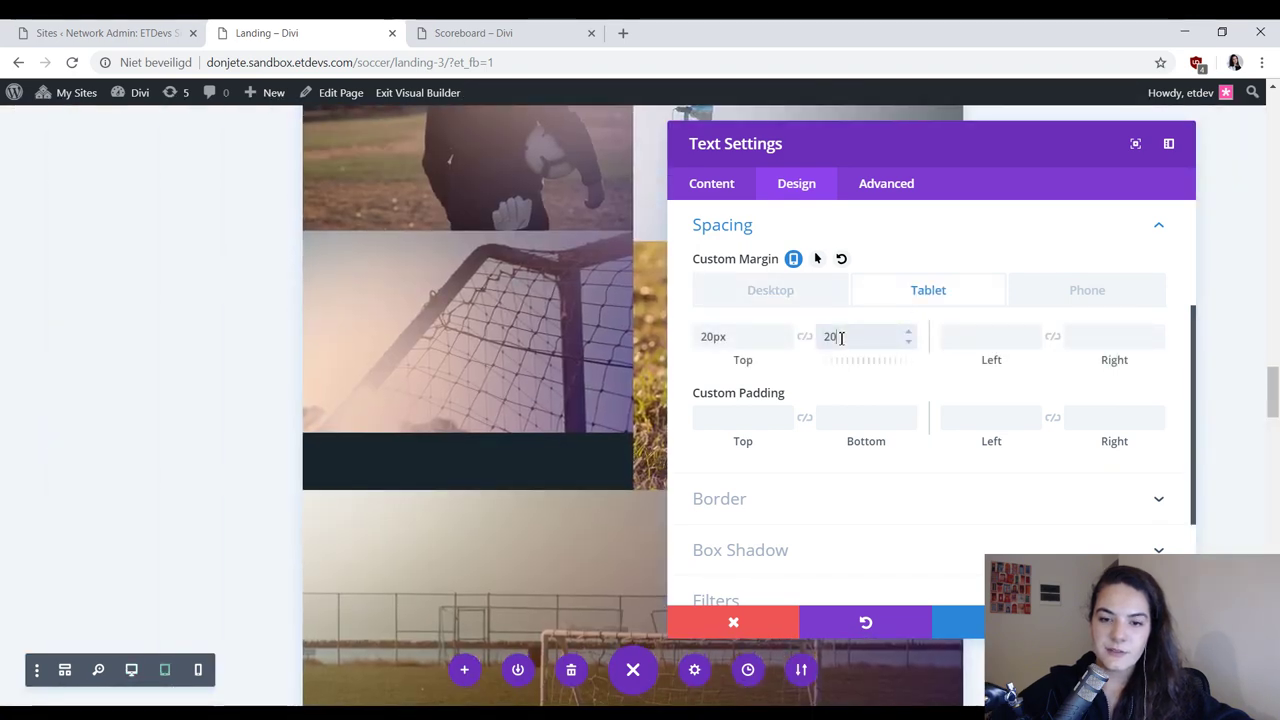
click(808, 338)
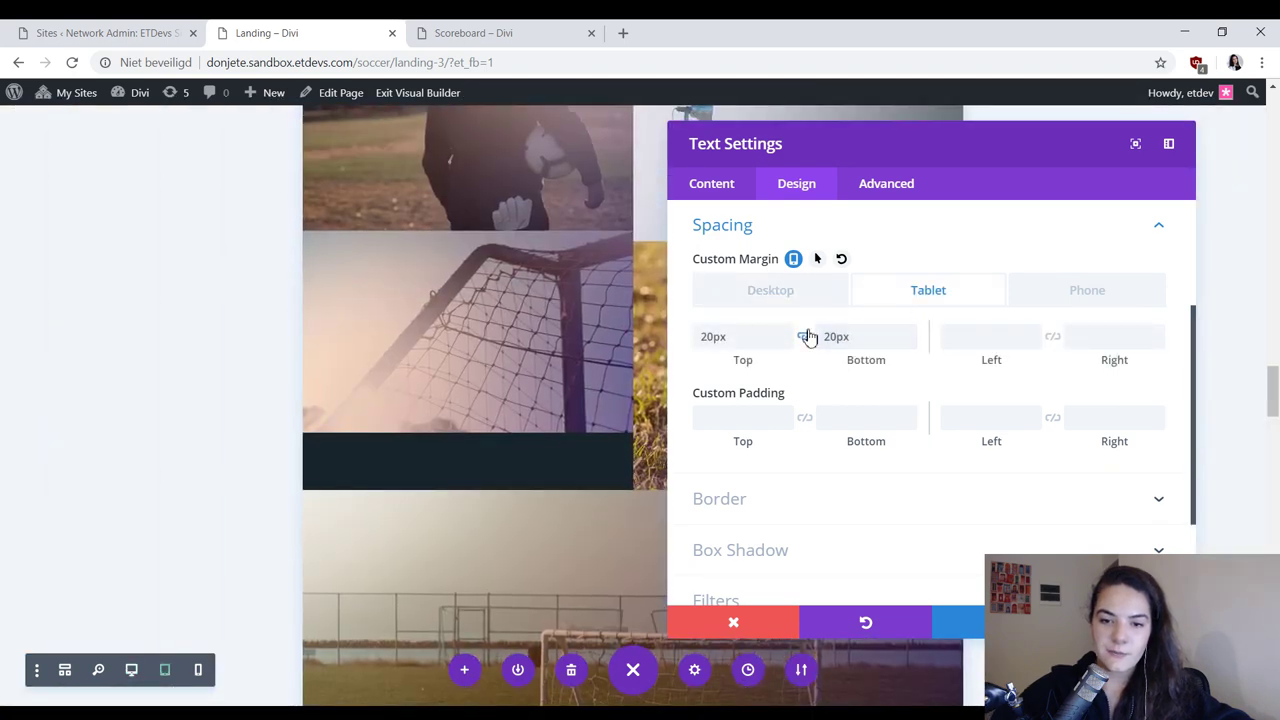
Step: Review the score text's custom margins for each device and set its left and right custom padding to 10px on desktop
click(1068, 291)
click(920, 299)
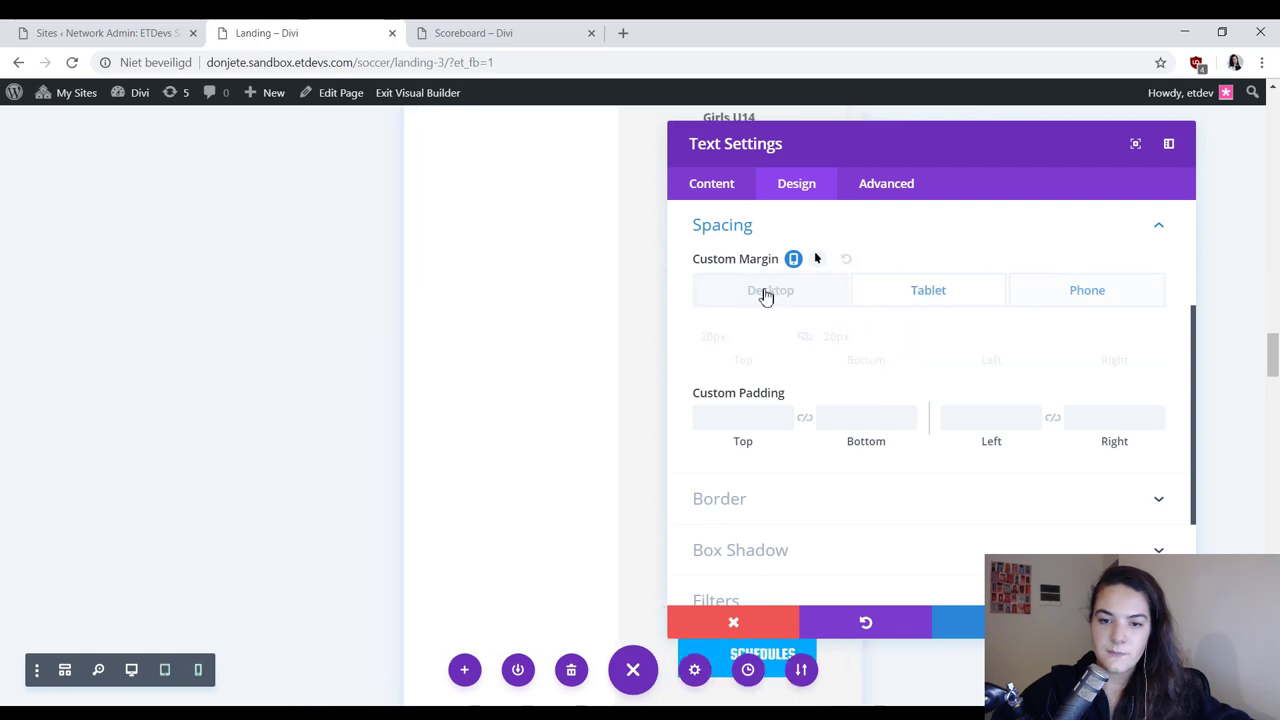
click(765, 293)
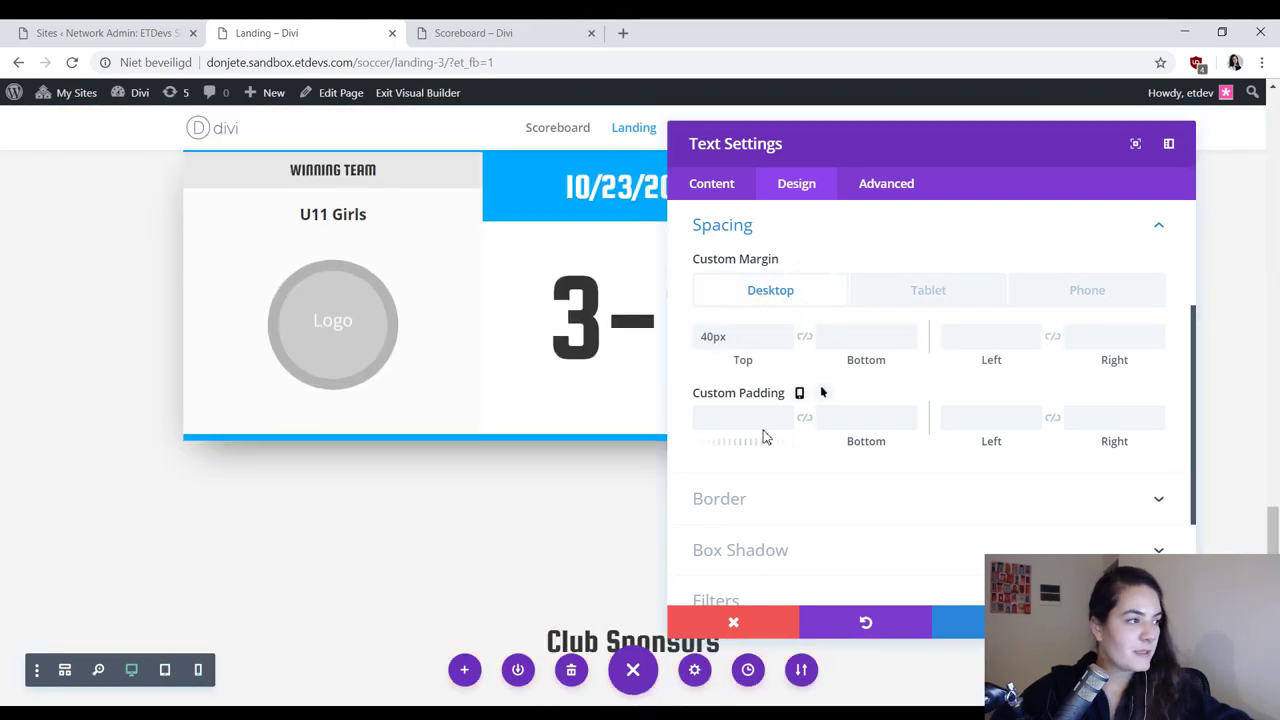
click(995, 421)
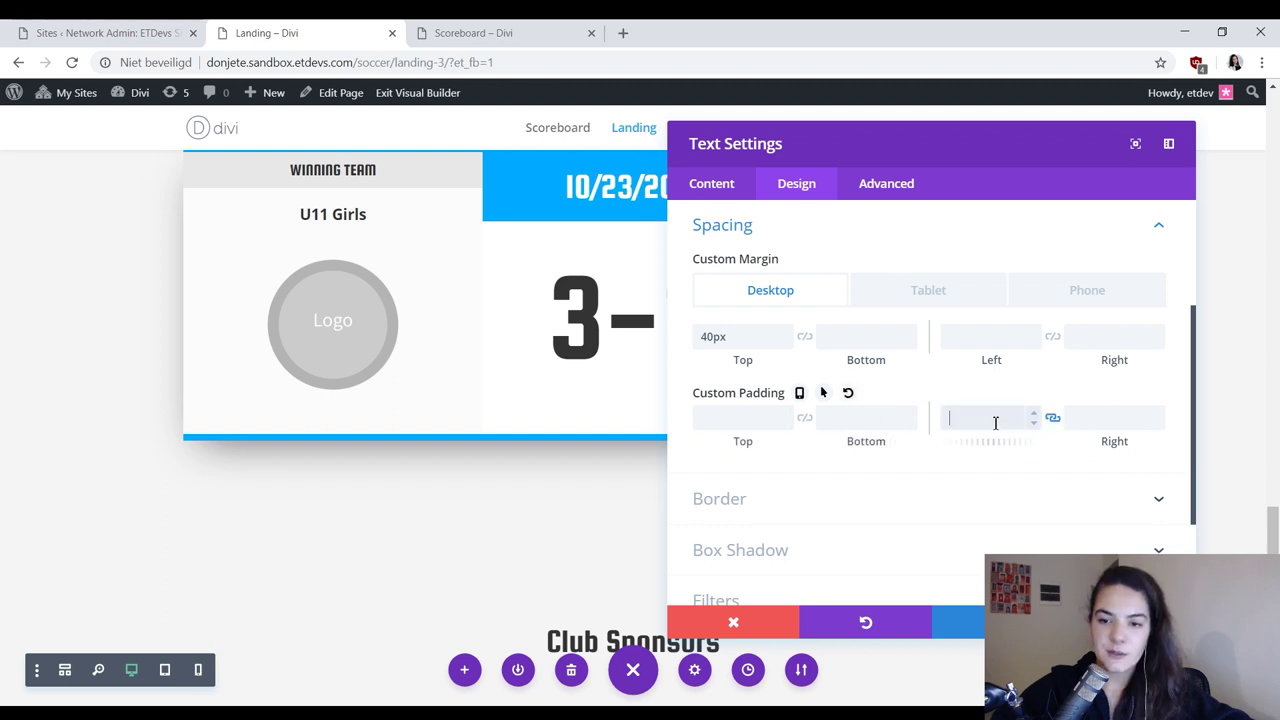
text(10)
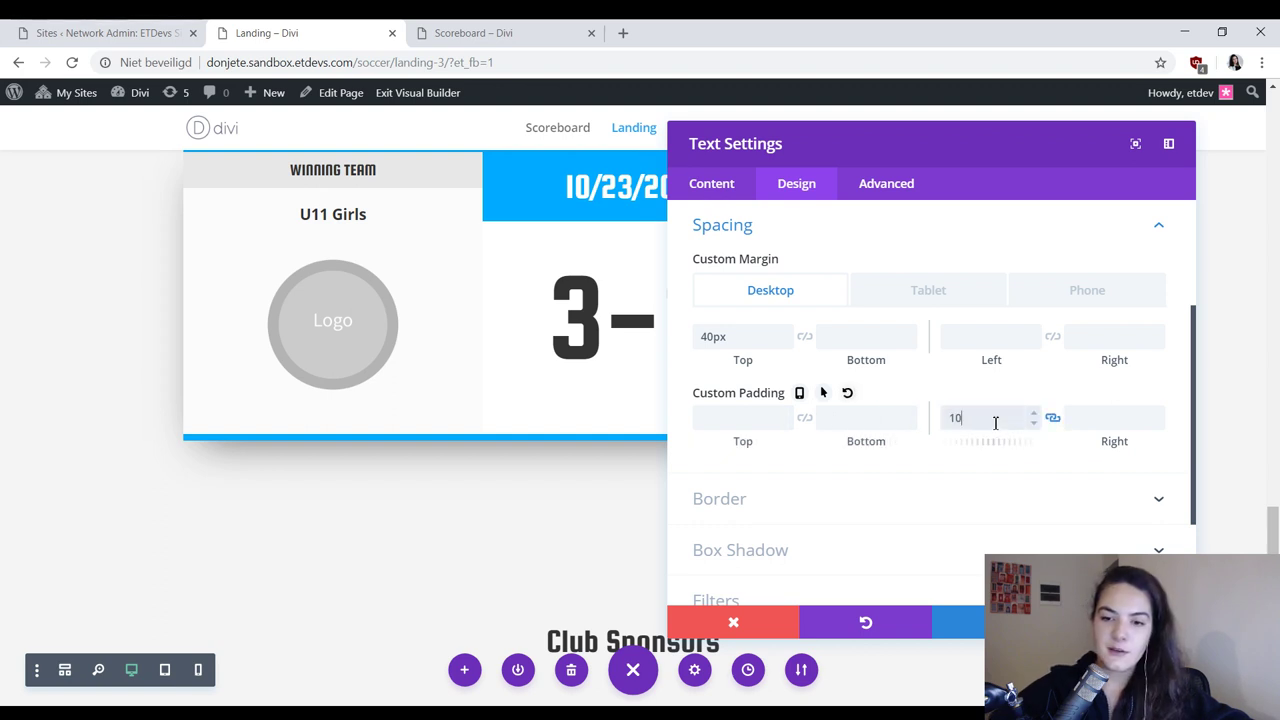
text(px)
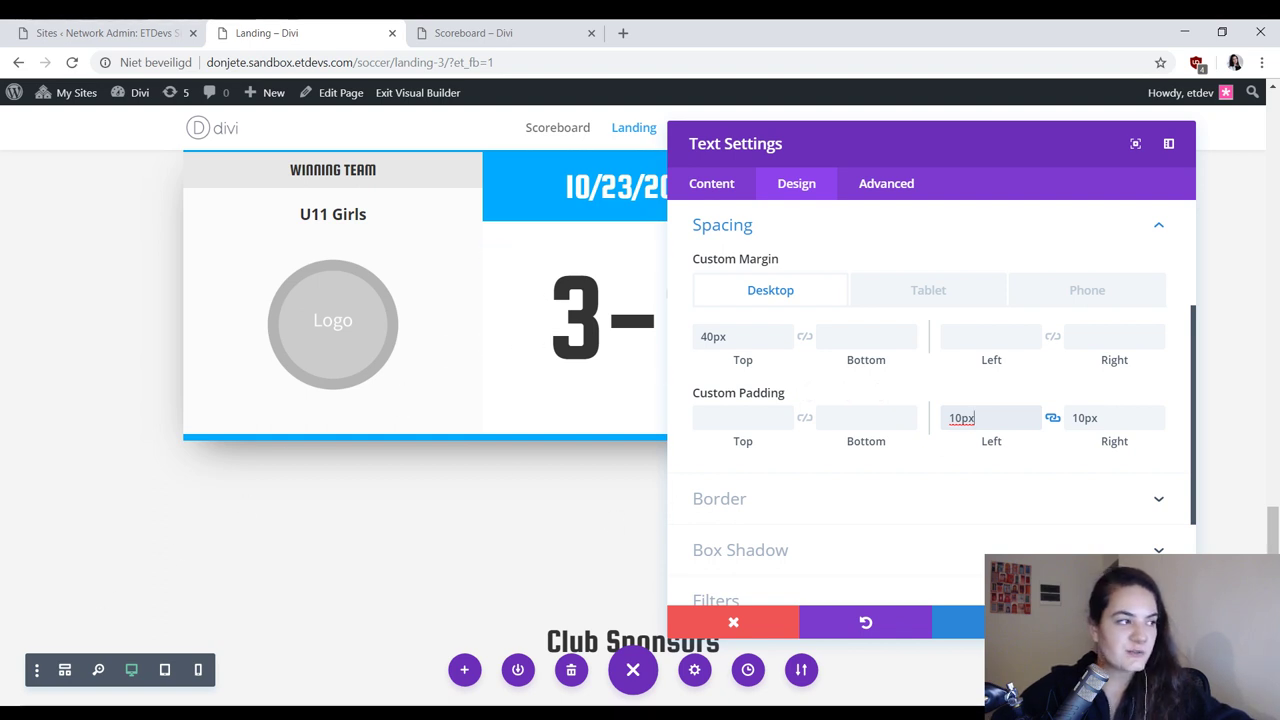
Step: Disable the score text on phone and tablet and save its settings
click(886, 188)
click(742, 365)
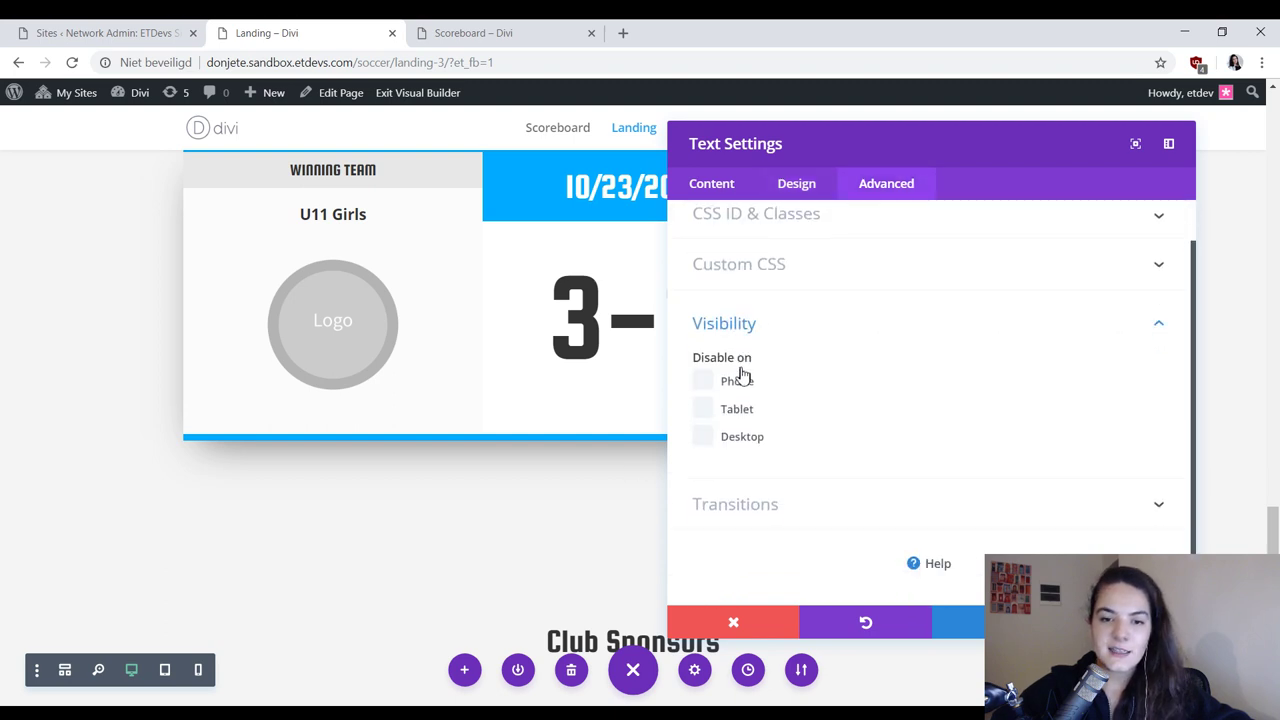
click(705, 410)
click(705, 384)
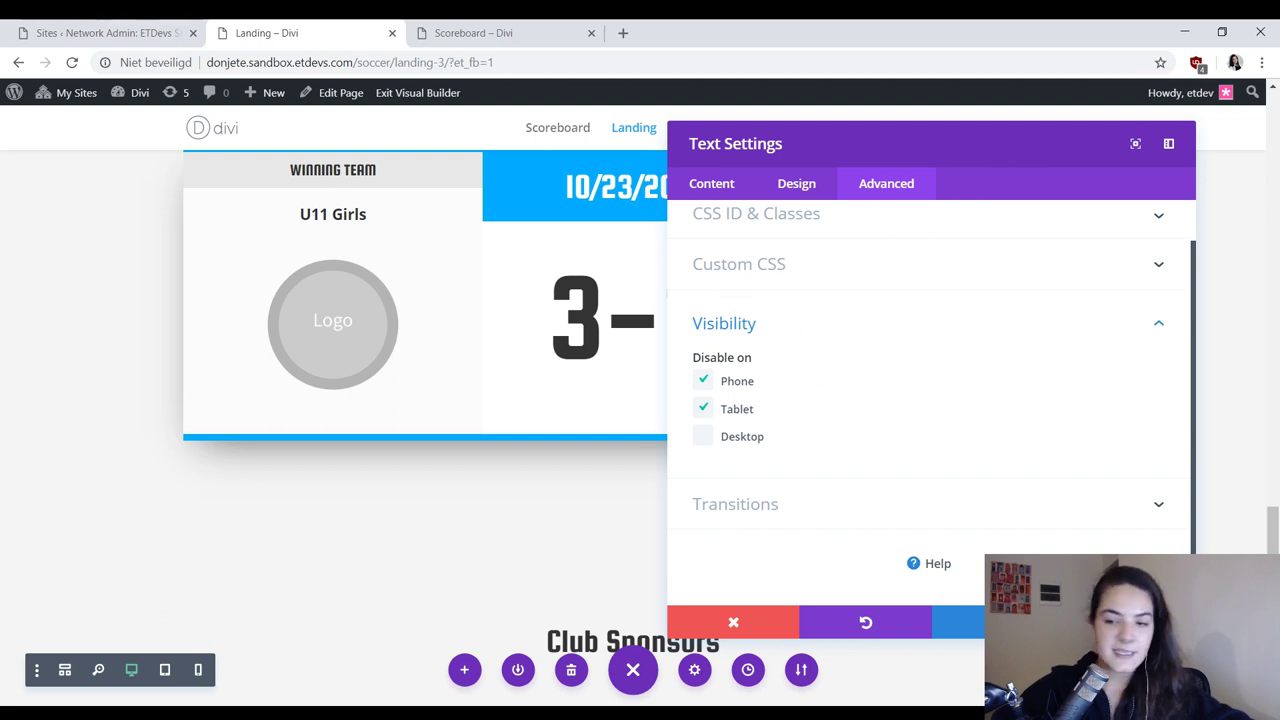
click(958, 622)
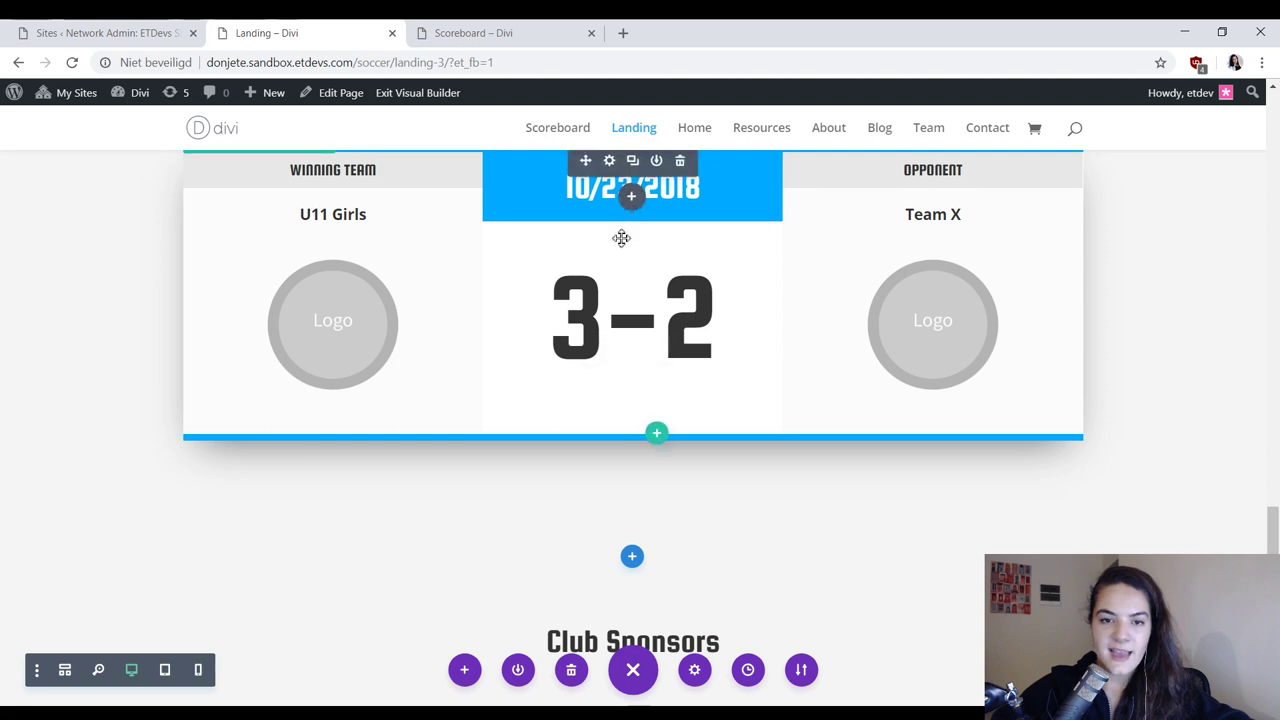
Step: Duplicate the date and the 3-2 score modules and move the copies above the WINNING TEAM label in the first column
scroll(690, 330, up, 1)
click(468, 30)
click(312, 30)
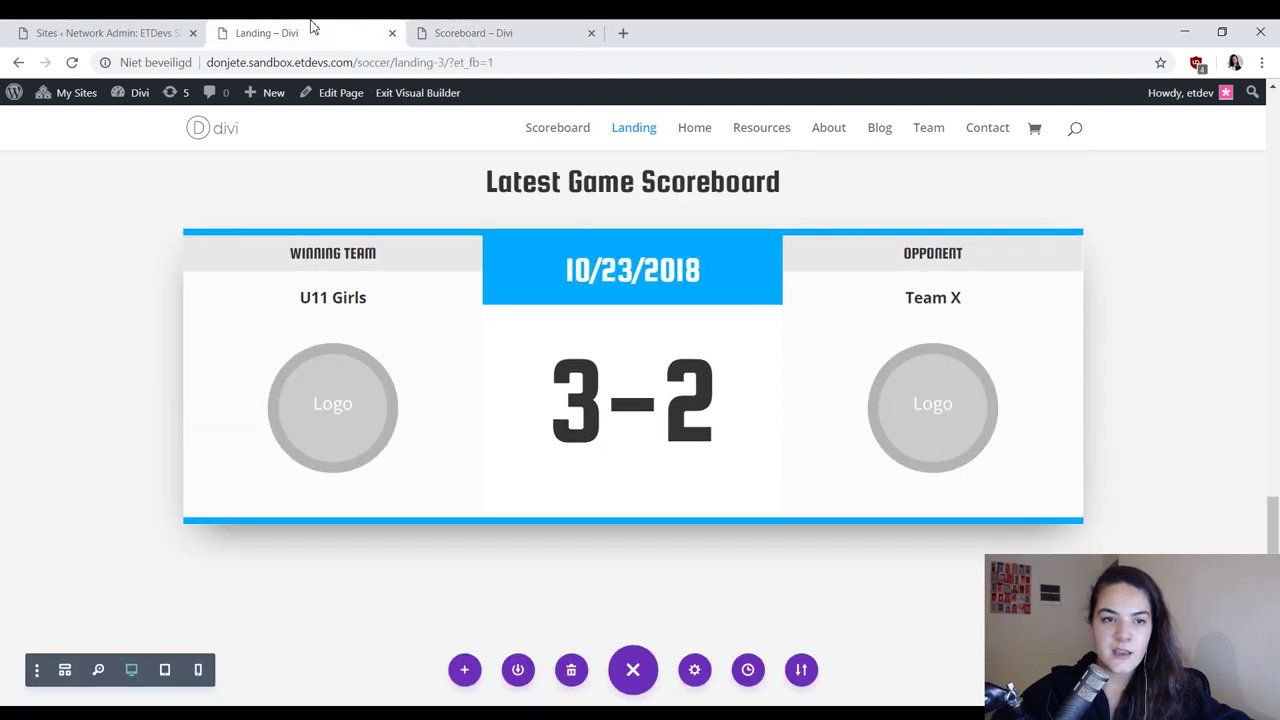
click(632, 244)
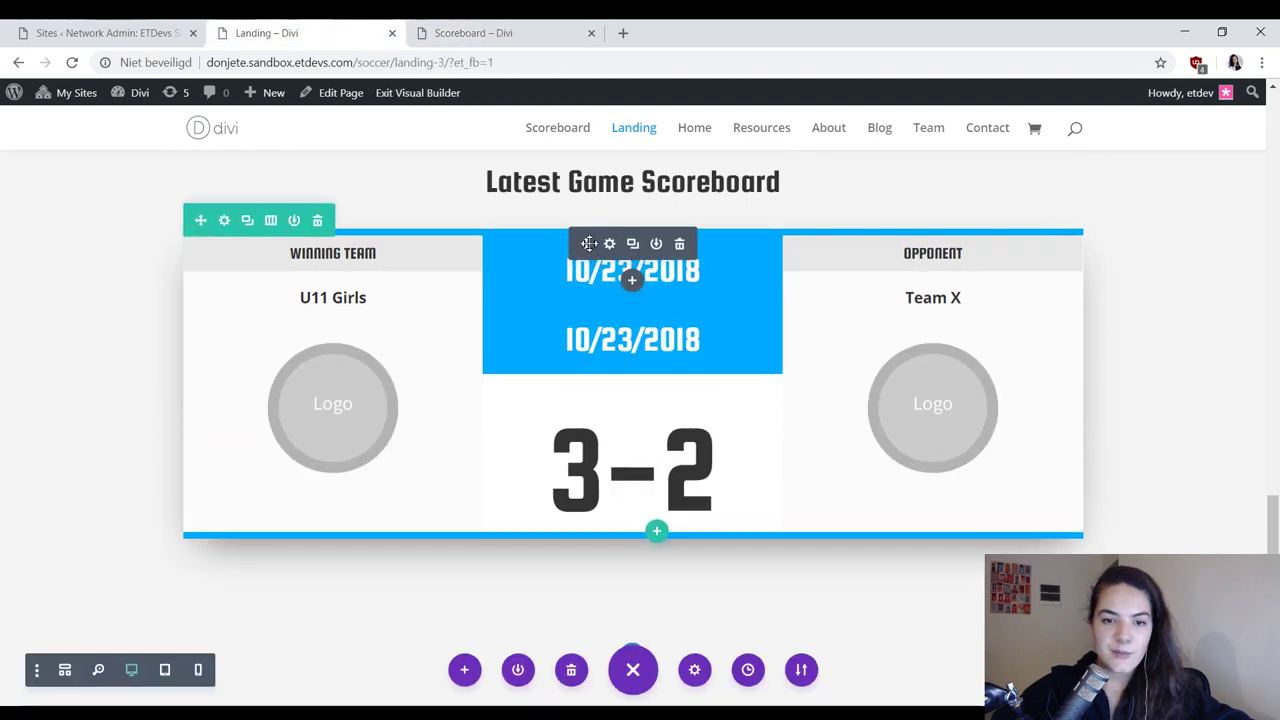
key(ctrl+z)
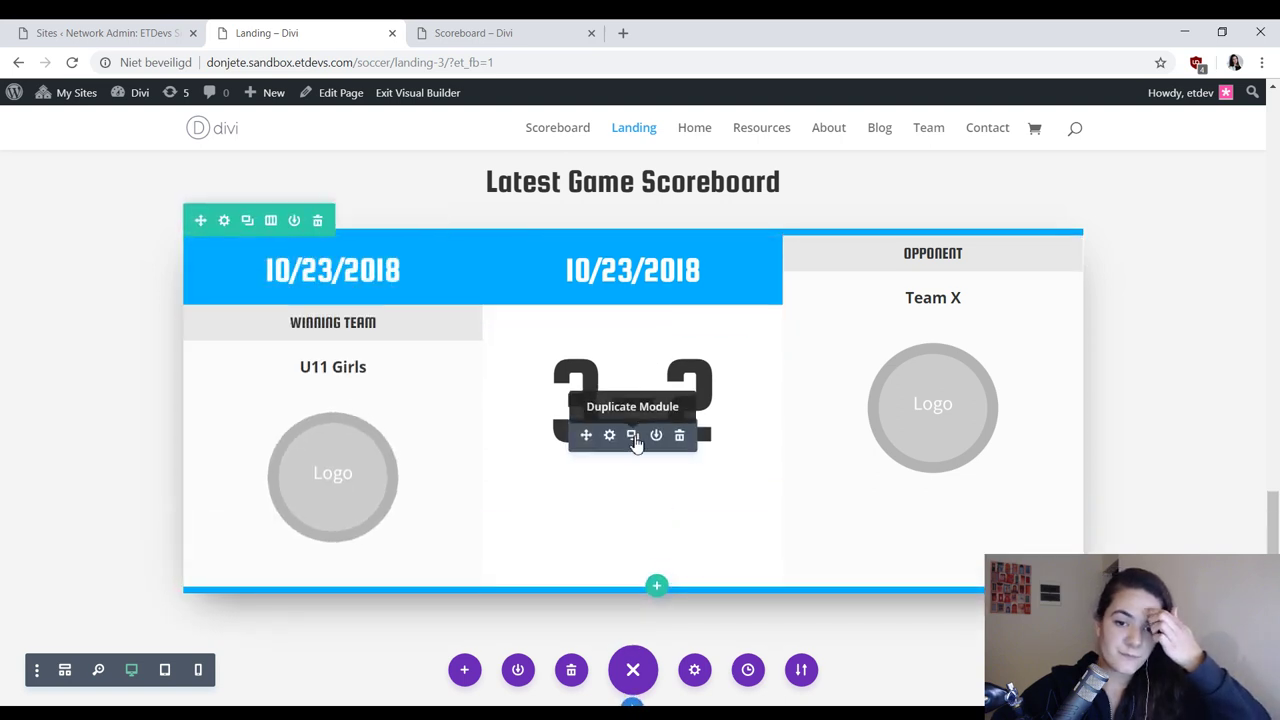
click(632, 435)
drag(587, 435, 400, 328)
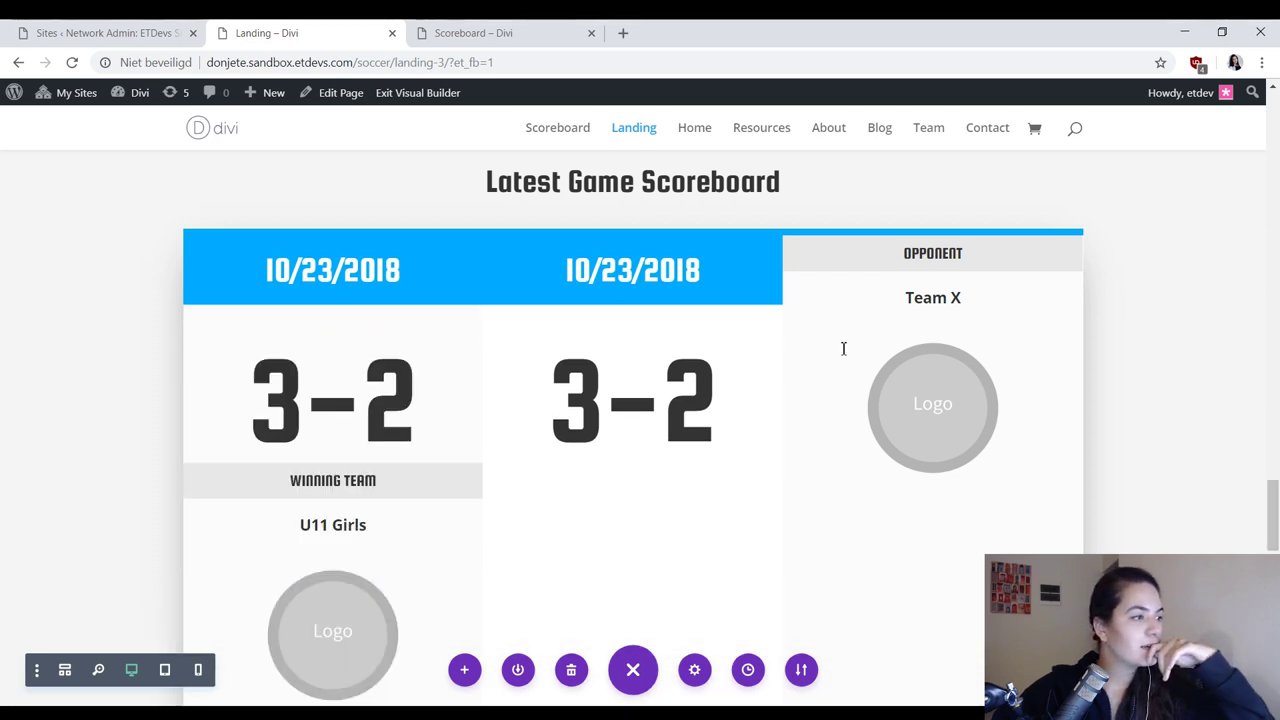
Step: Change the copied date's visibility so it is disabled only on desktop, and save the module
click(312, 247)
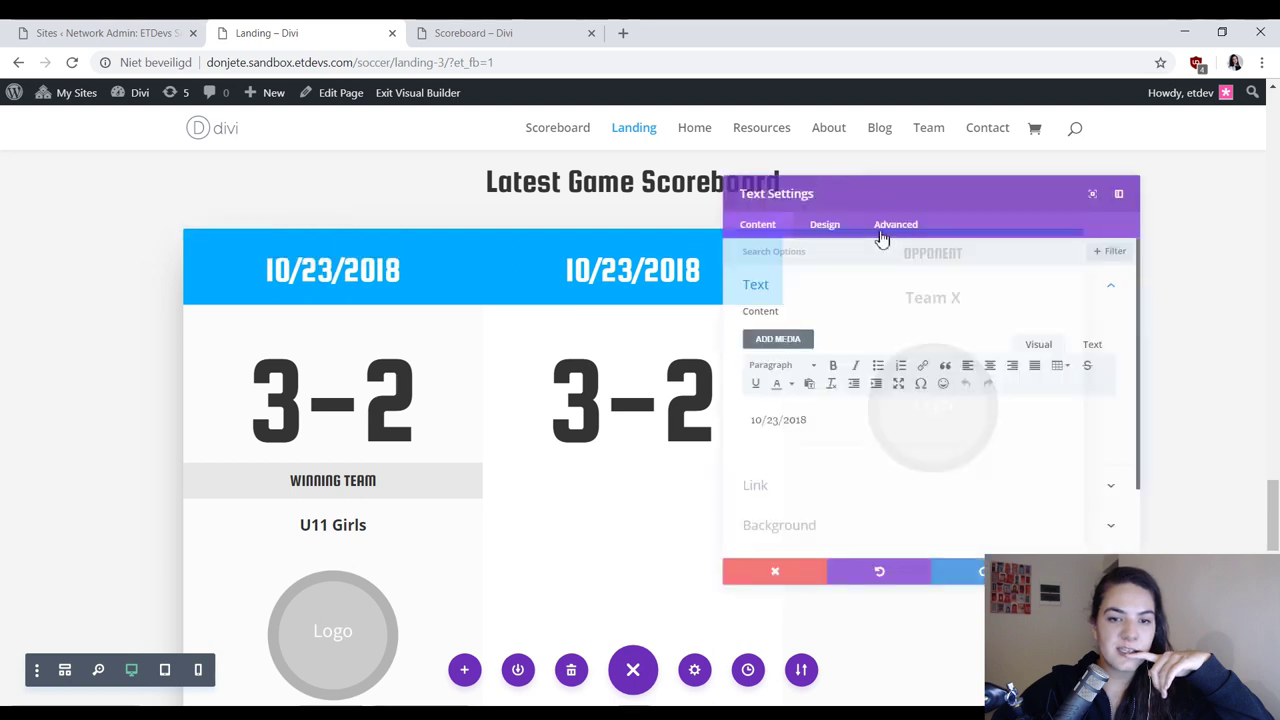
click(878, 188)
click(849, 366)
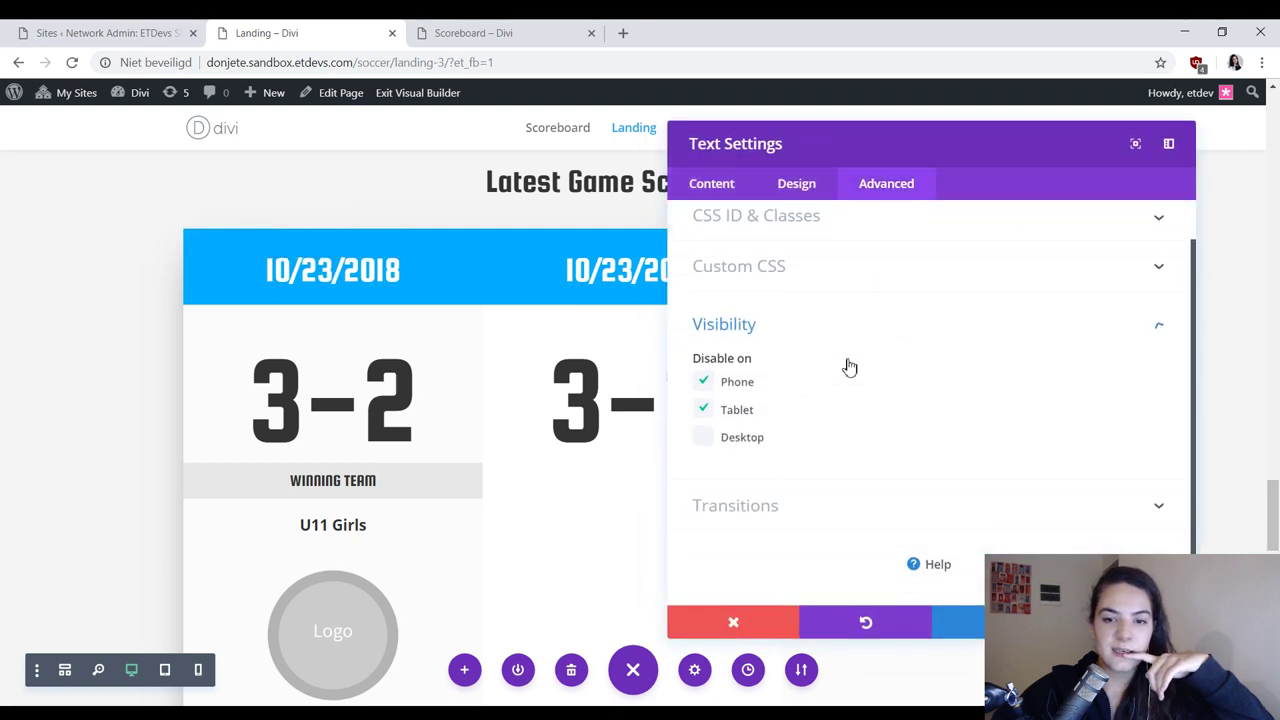
click(704, 409)
click(706, 436)
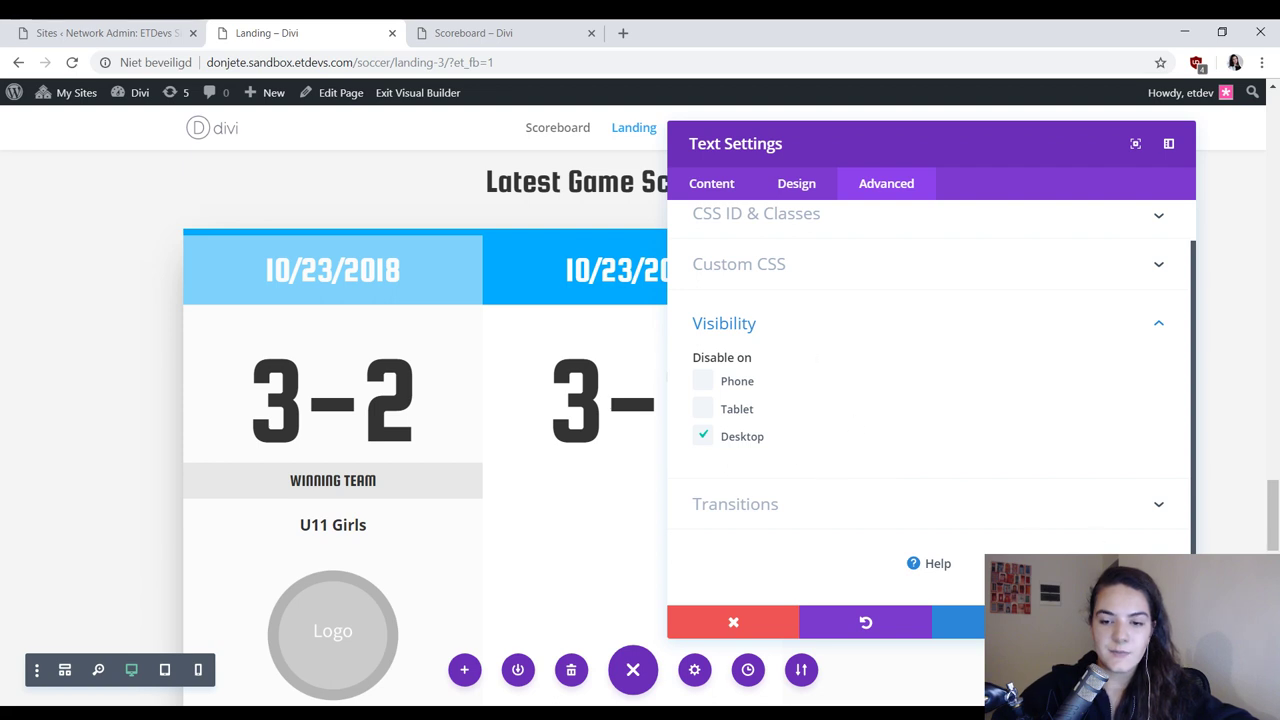
click(958, 622)
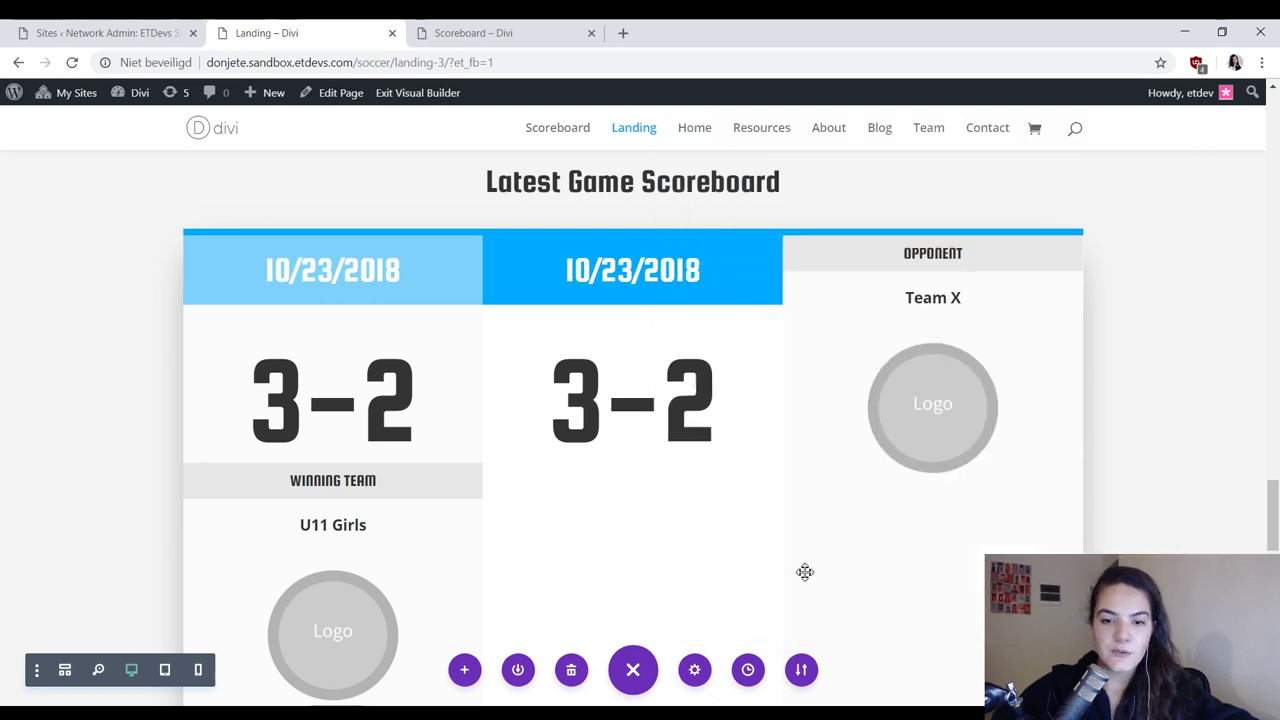
Step: Change the copied 3-2 score's visibility so it is disabled only on desktop, and save the module
click(310, 437)
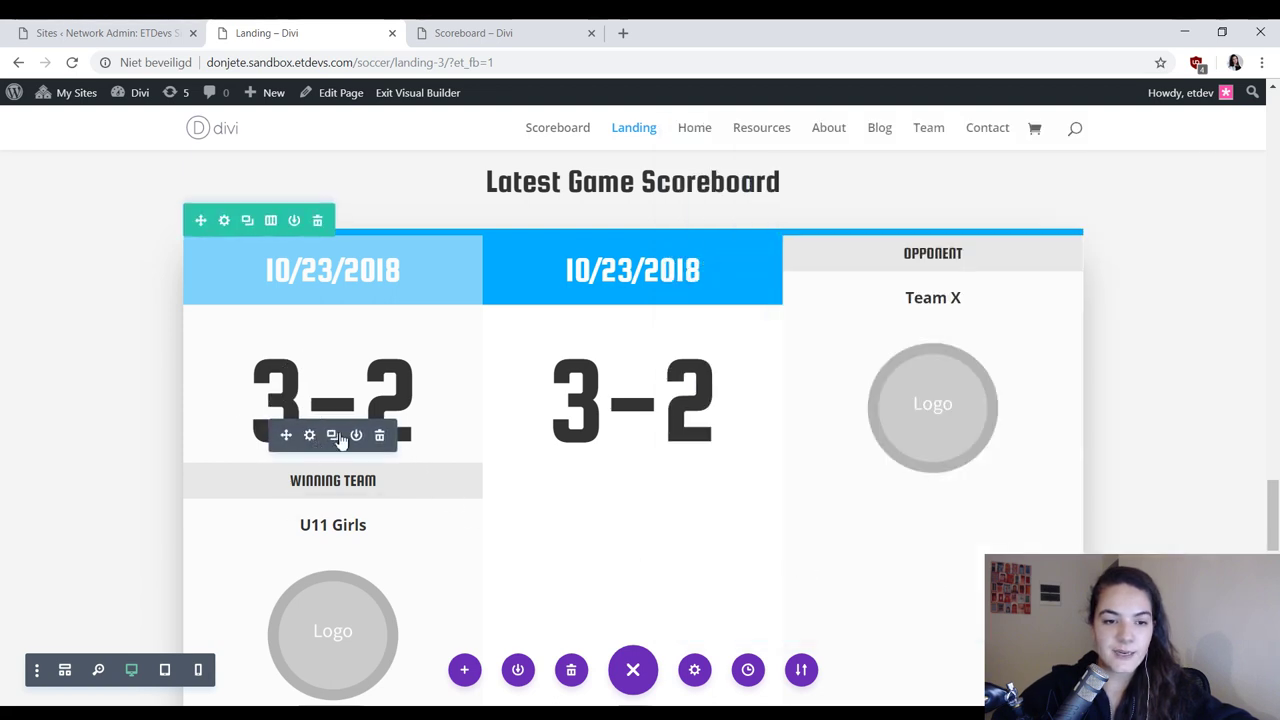
click(870, 188)
click(796, 360)
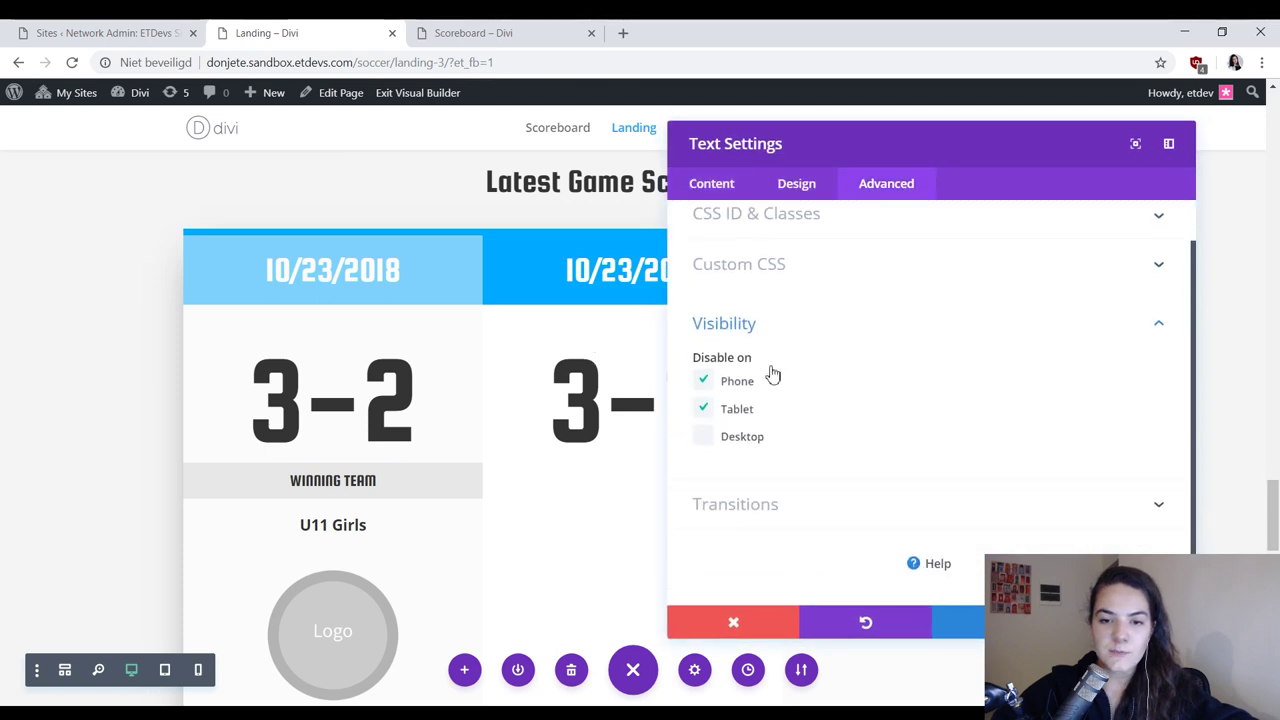
click(703, 409)
click(703, 381)
click(703, 436)
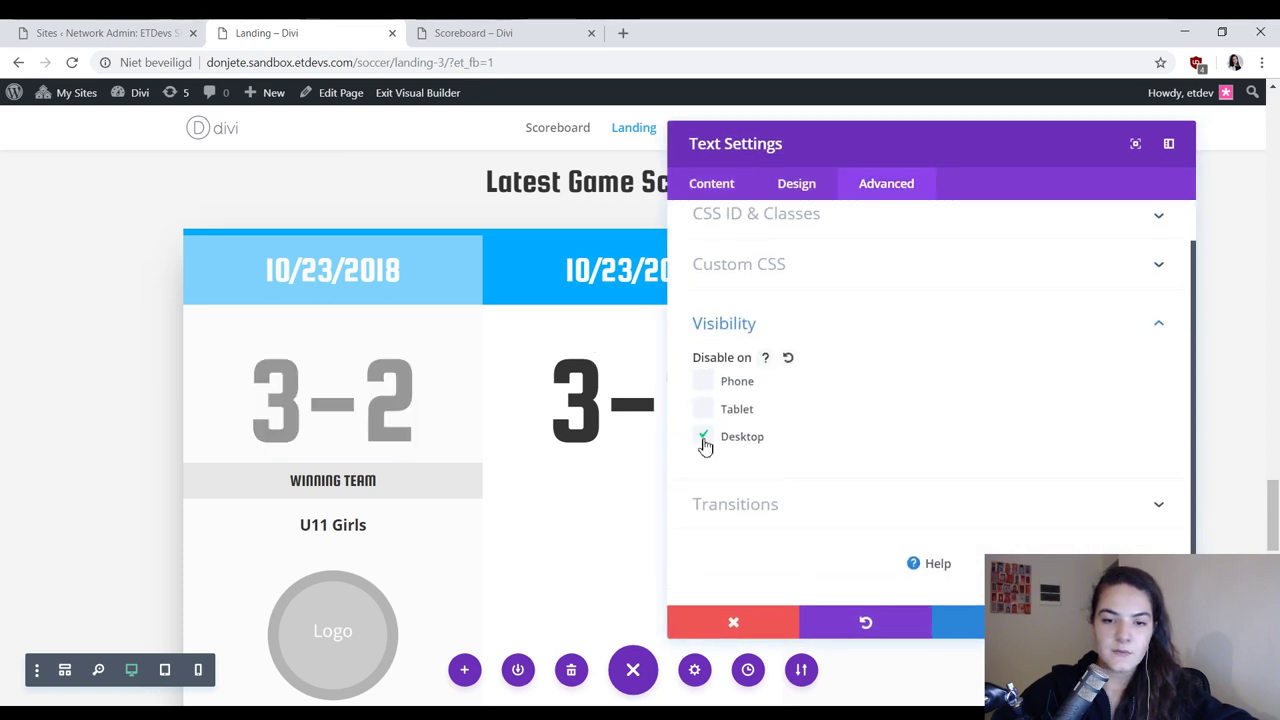
click(958, 622)
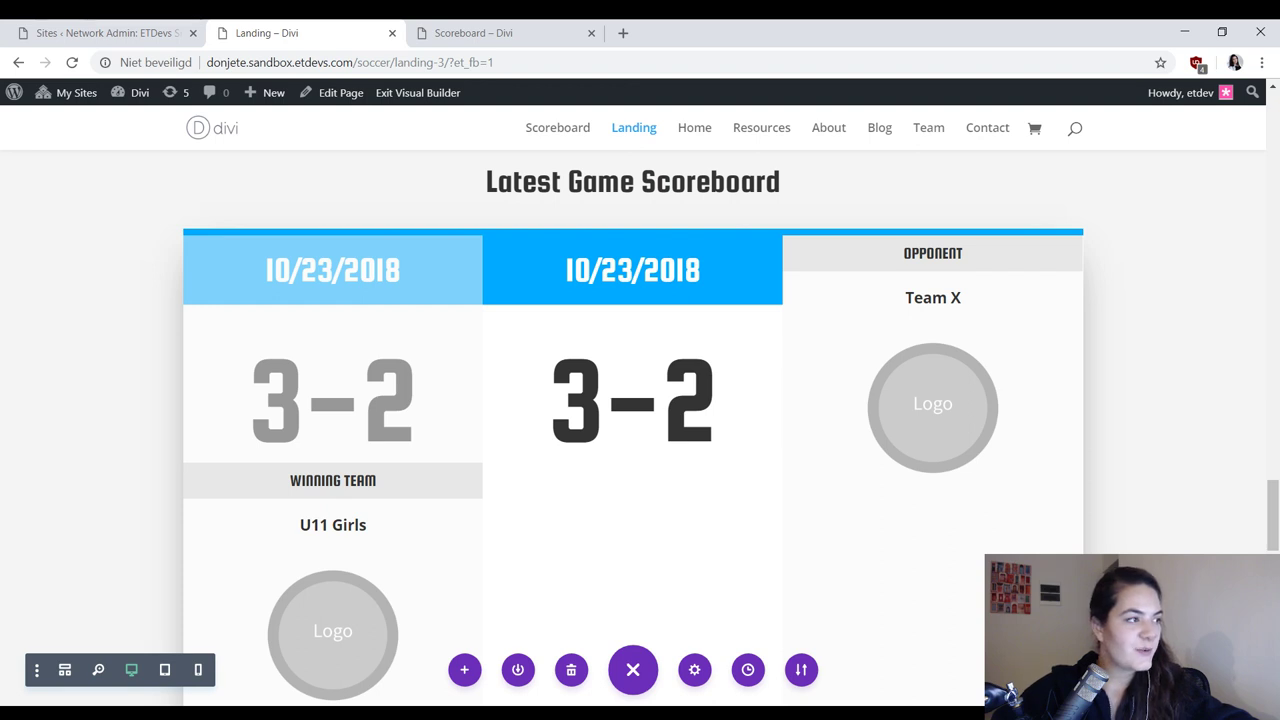
Step: Check the goal timeline on the finished Scoreboard page and insert a row of three equal columns below the Landing page's scoreboard row
click(520, 30)
scroll(855, 418, down, 2)
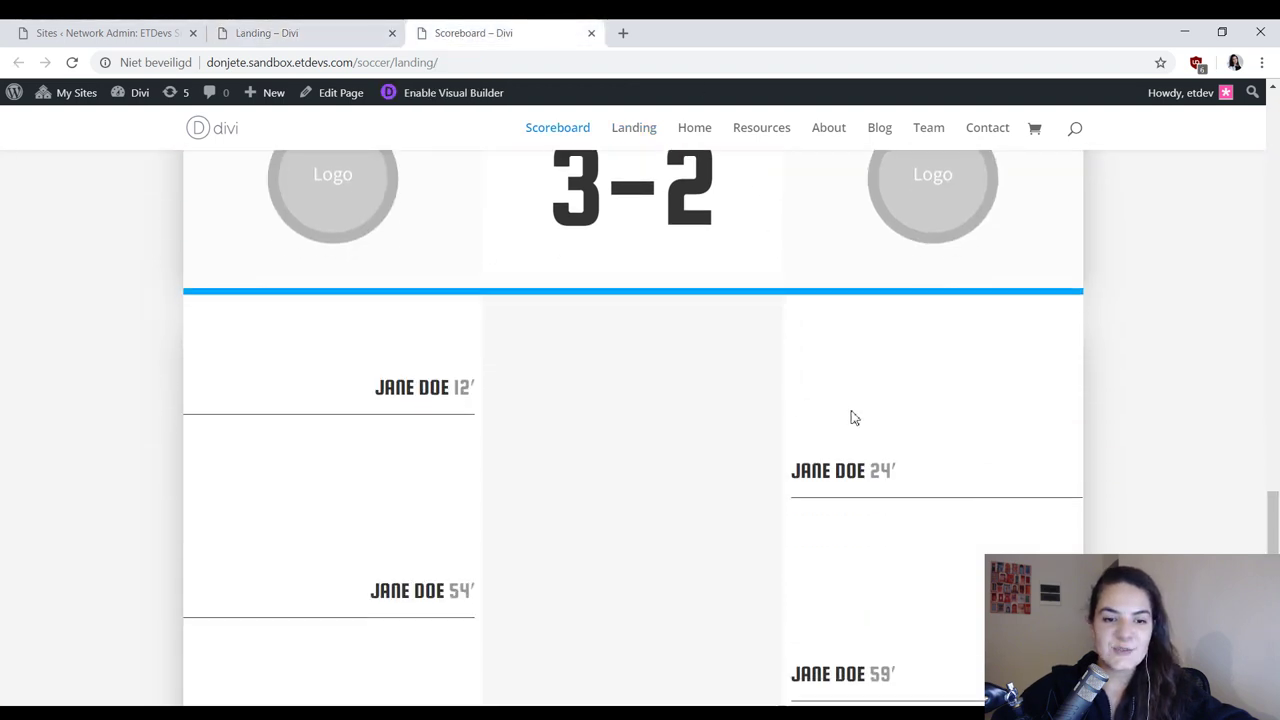
scroll(617, 329, down, 3)
scroll(424, 373, up, 2)
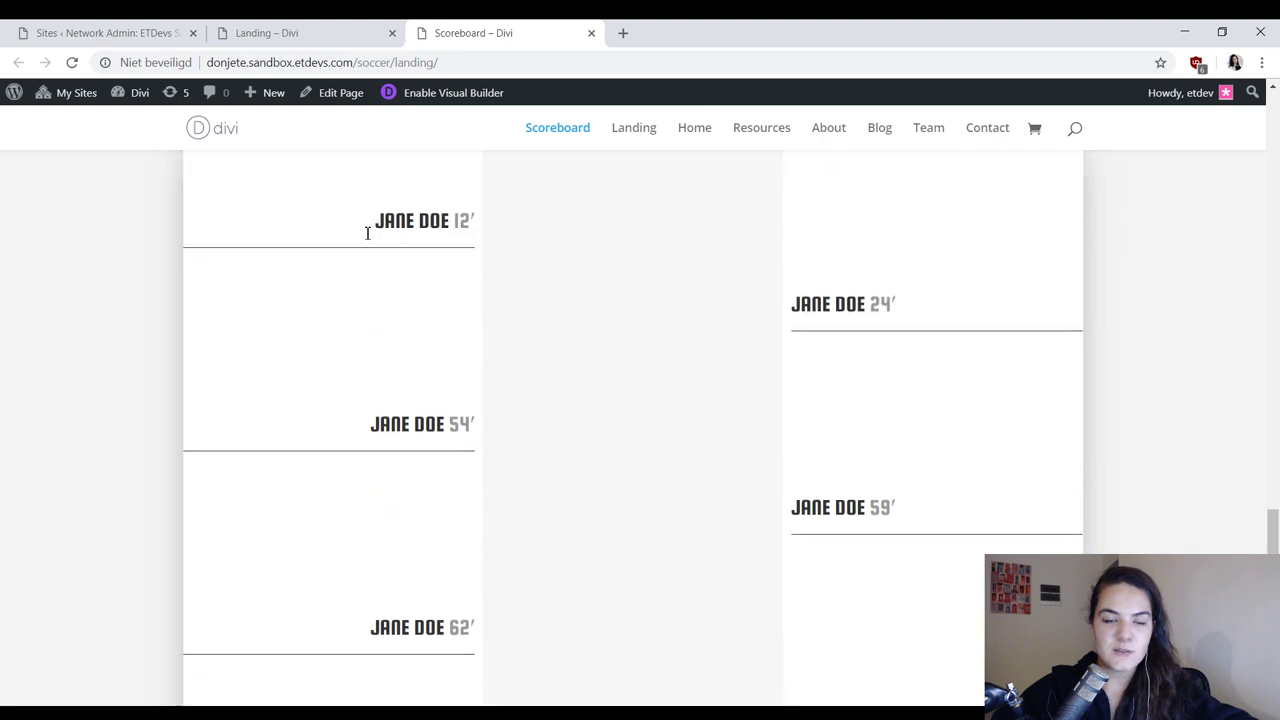
scroll(600, 293, up, 1)
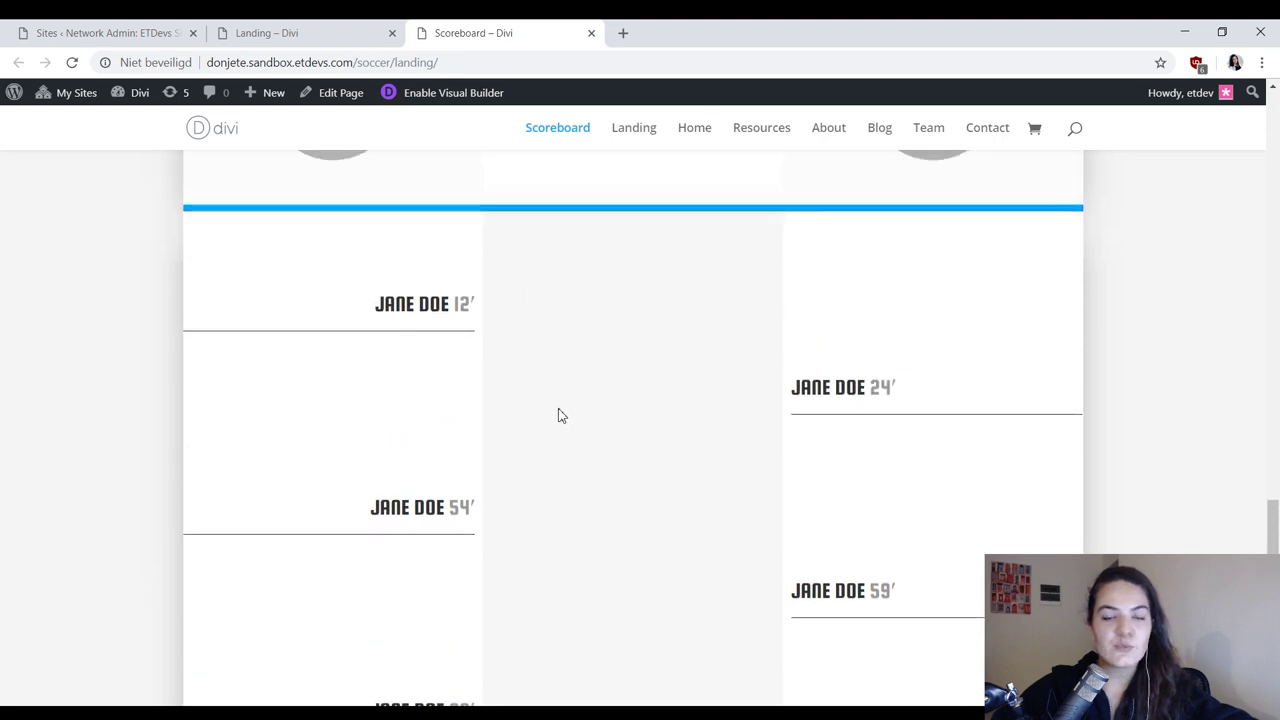
click(255, 32)
scroll(740, 510, down, 6)
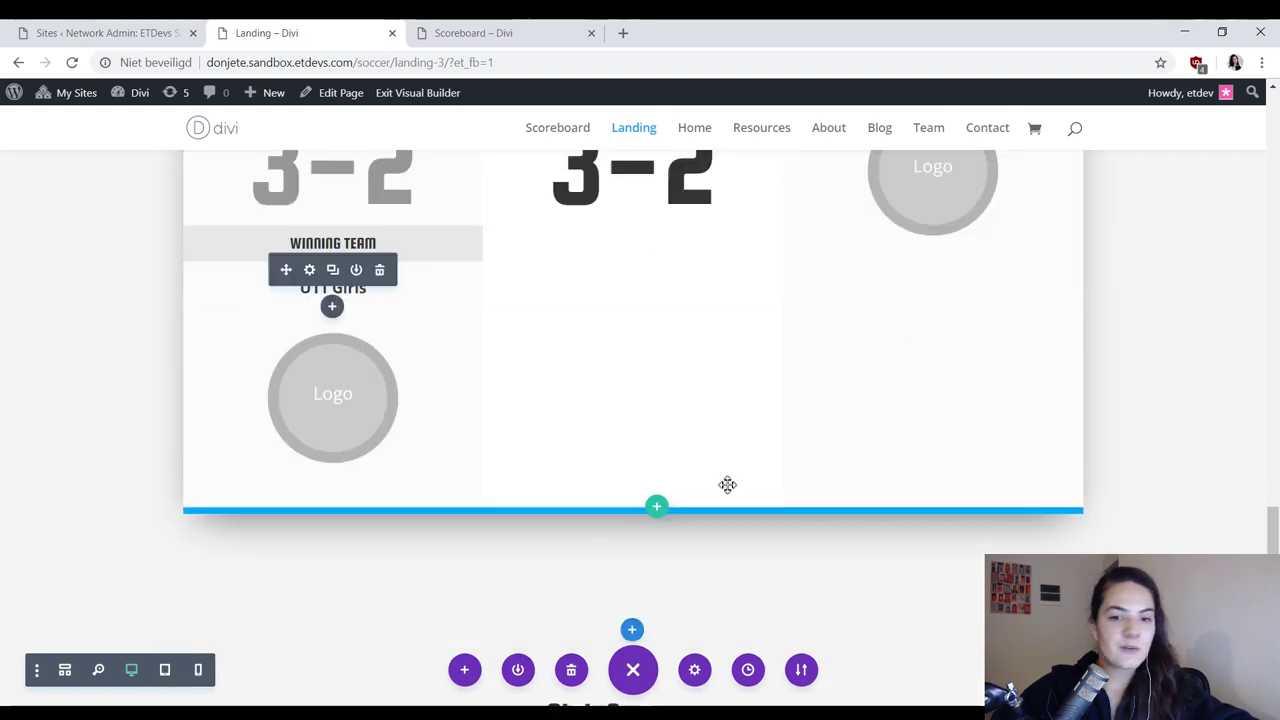
click(655, 246)
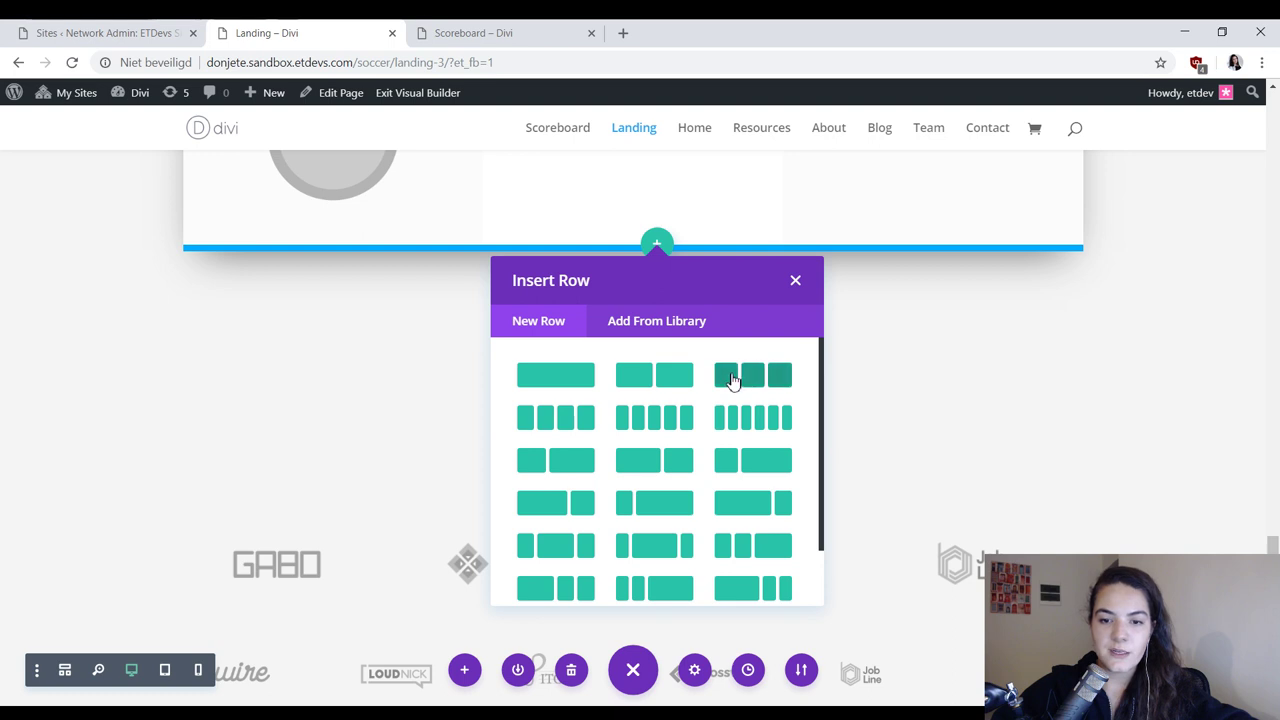
click(735, 375)
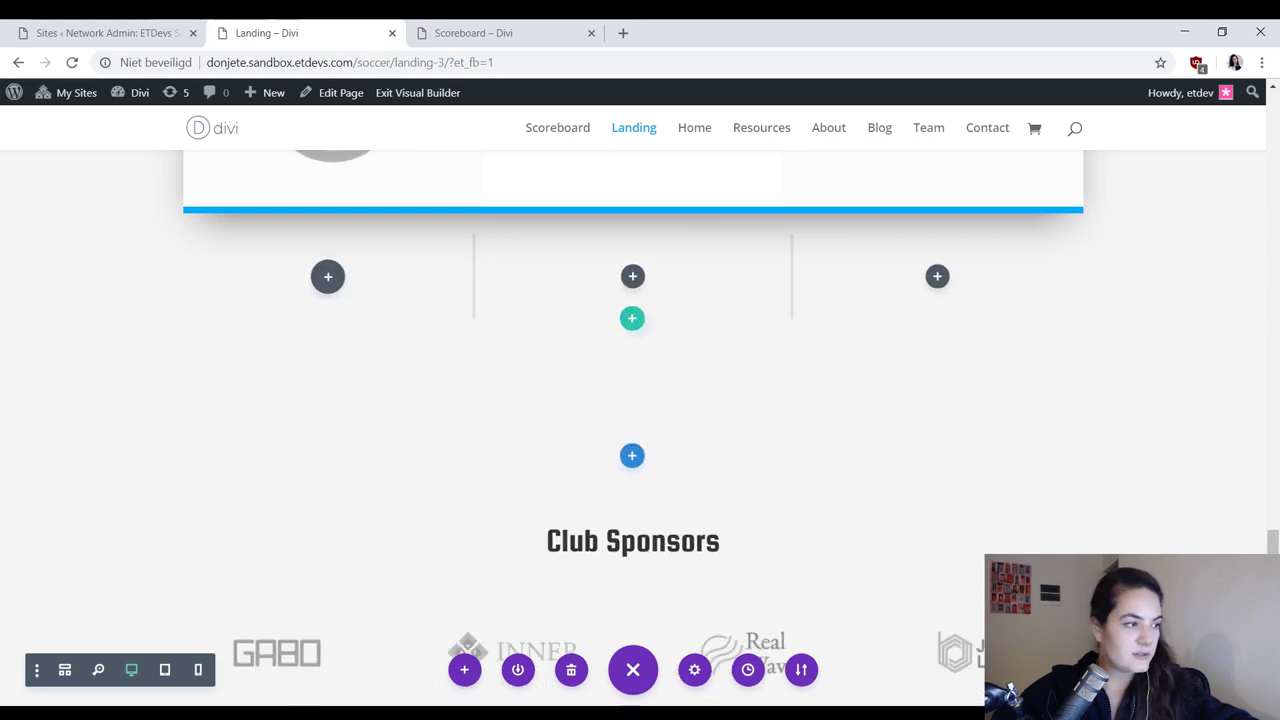
Step: Dismiss the module chooser and give the new three-column row a #FFFFFF background color
click(328, 277)
click(459, 299)
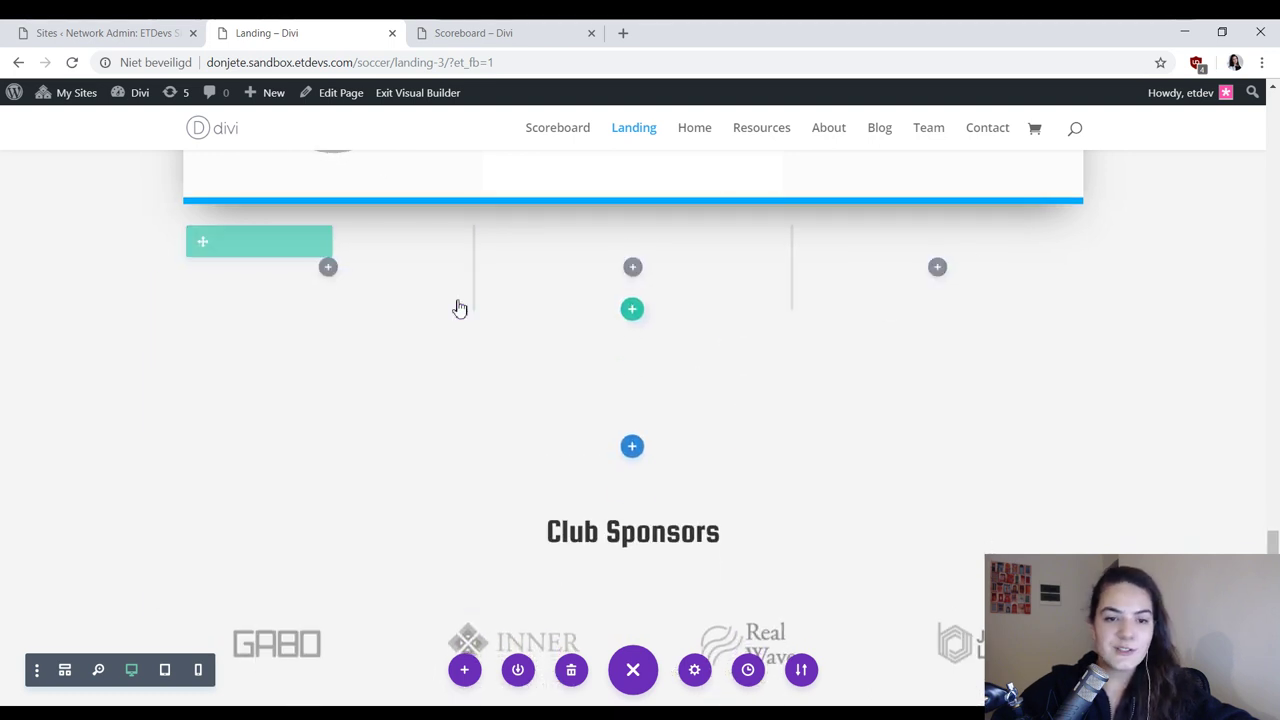
click(219, 245)
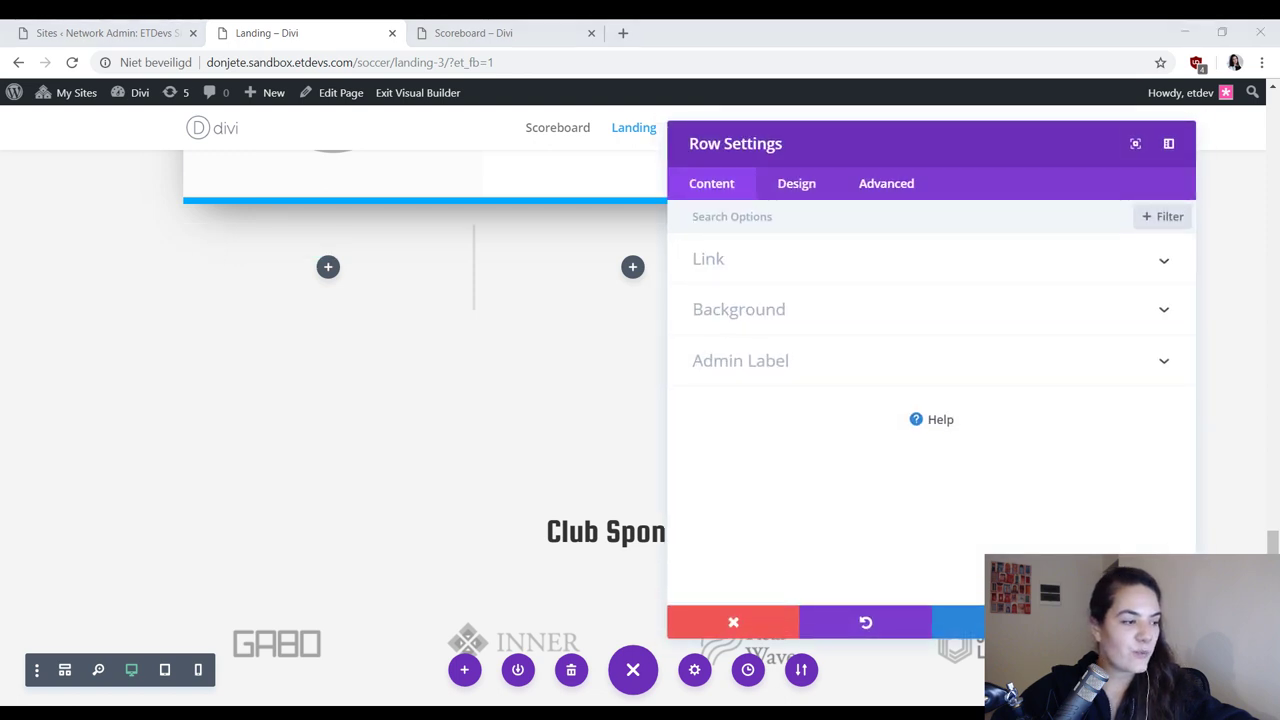
click(788, 332)
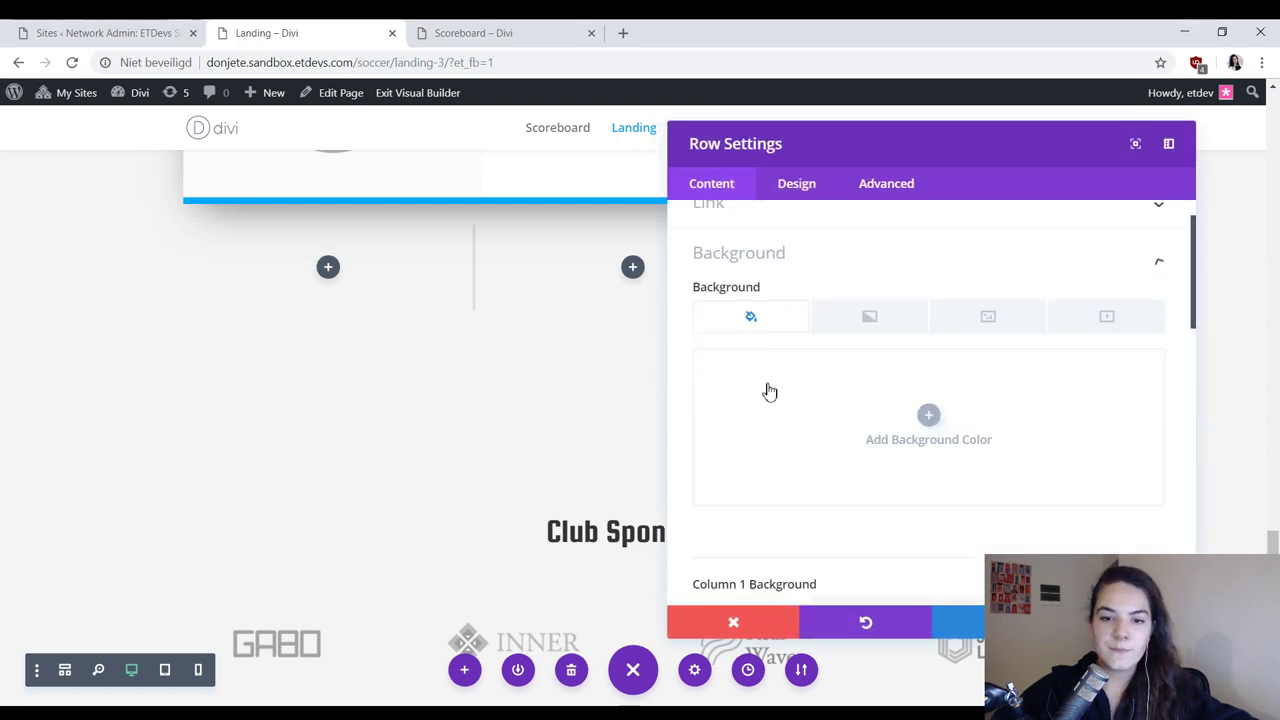
click(766, 391)
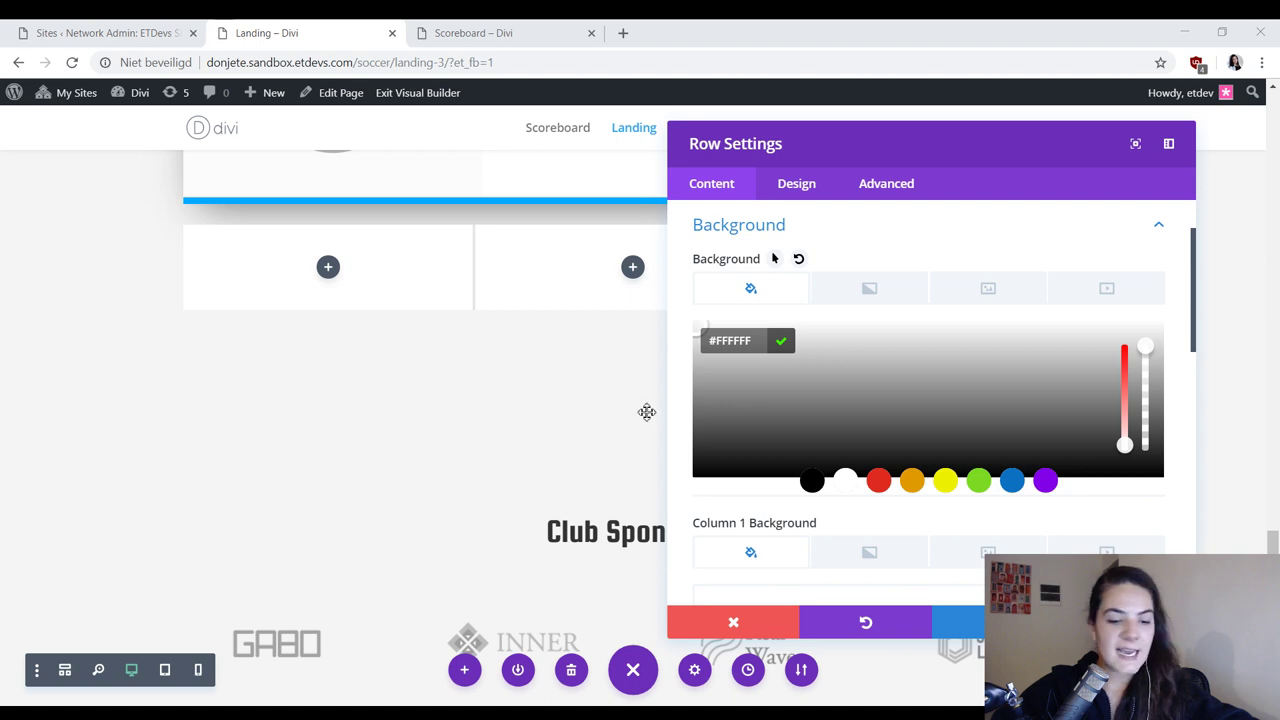
Step: Set the new row's Column 2 background color to #f7f7f7, checking it against the Scoreboard page
scroll(868, 419, down, 5)
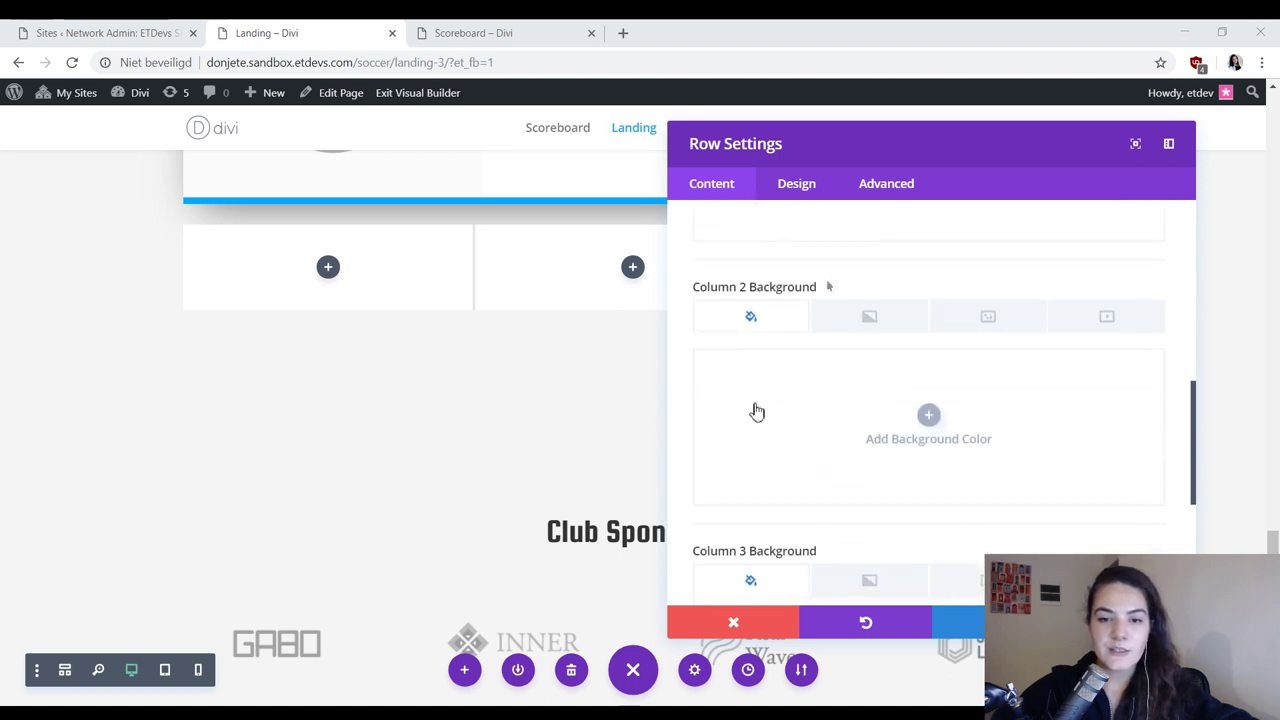
click(740, 398)
key(ctrl+Tab)
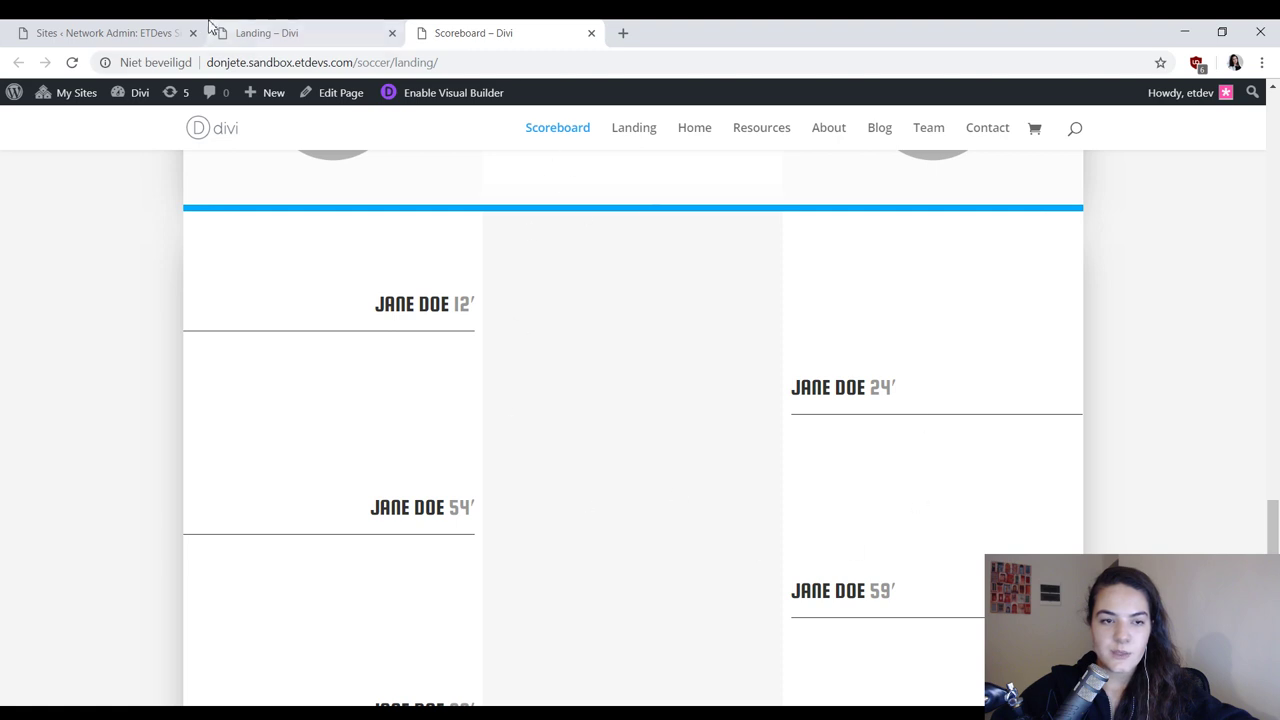
click(262, 33)
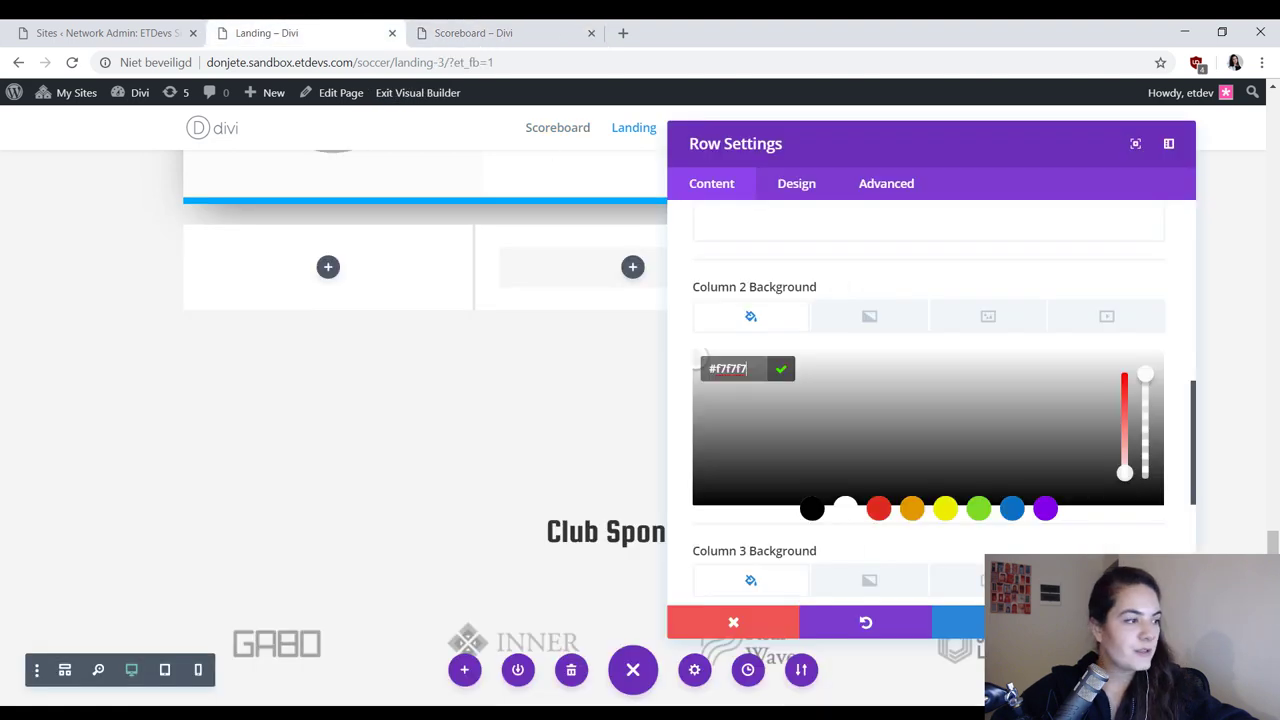
Step: Enable a custom gutter width of 1 and equalized column heights for the new three-column row
click(798, 188)
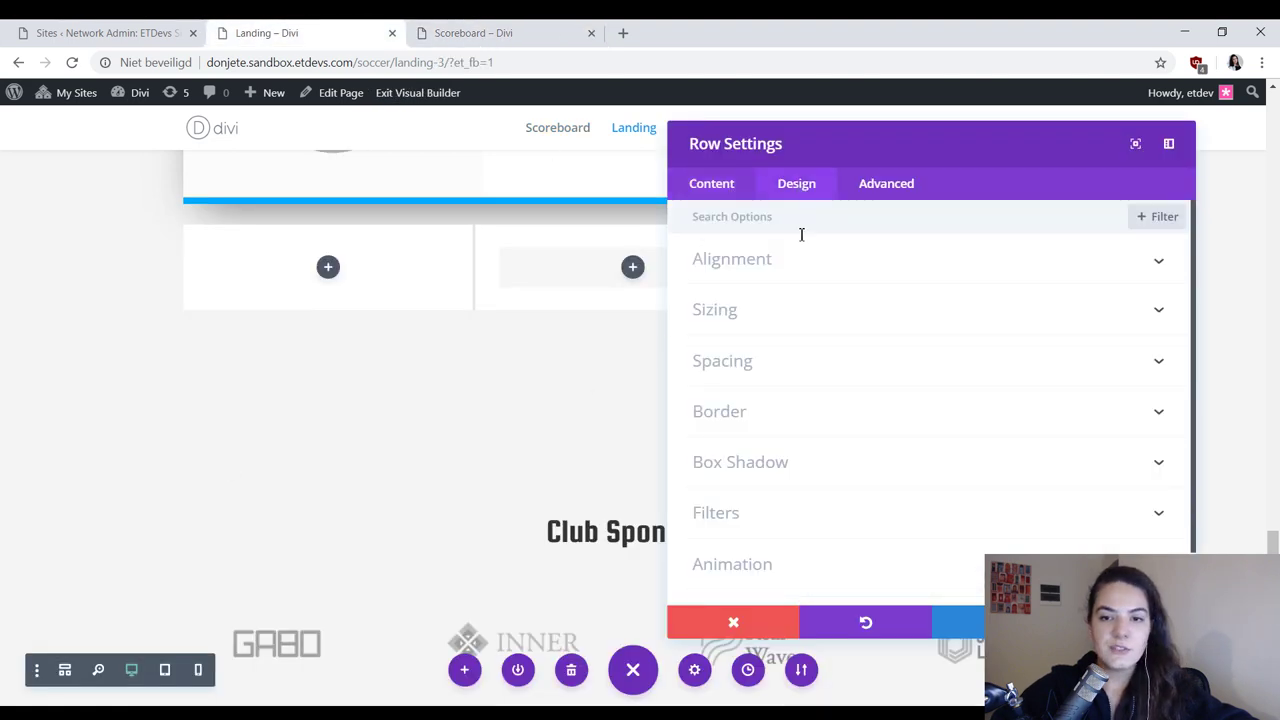
click(786, 314)
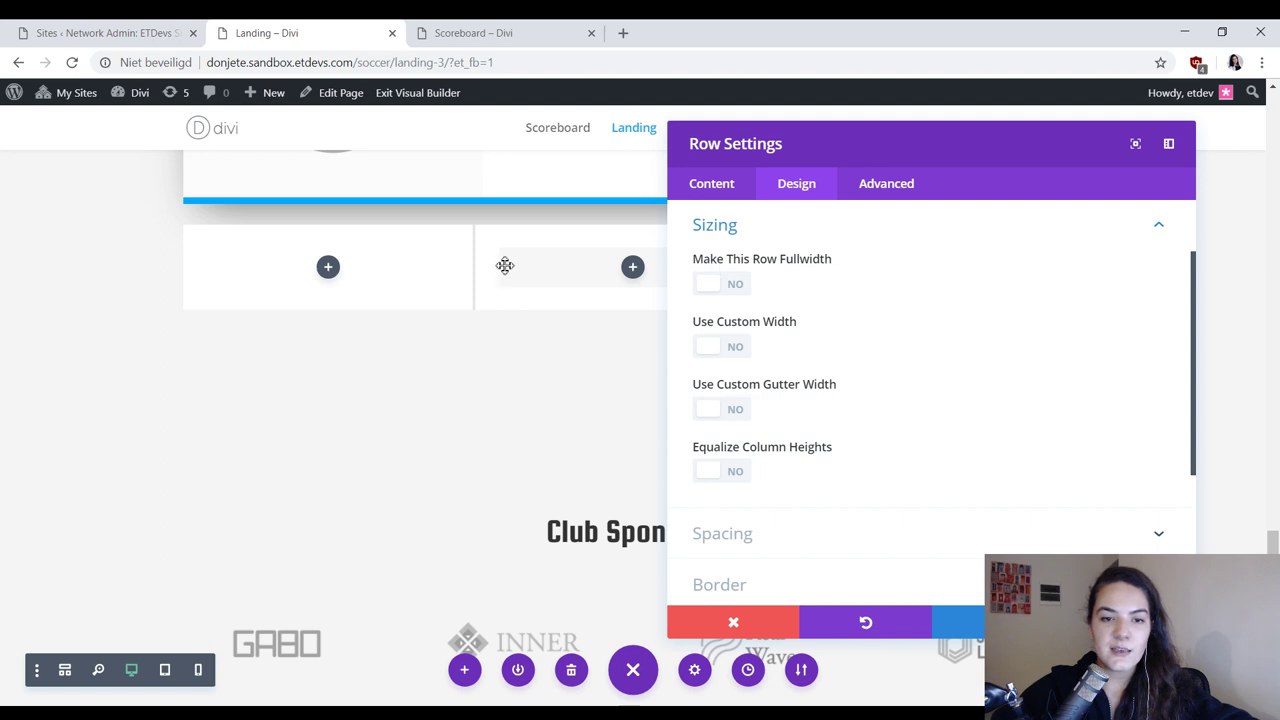
click(732, 412)
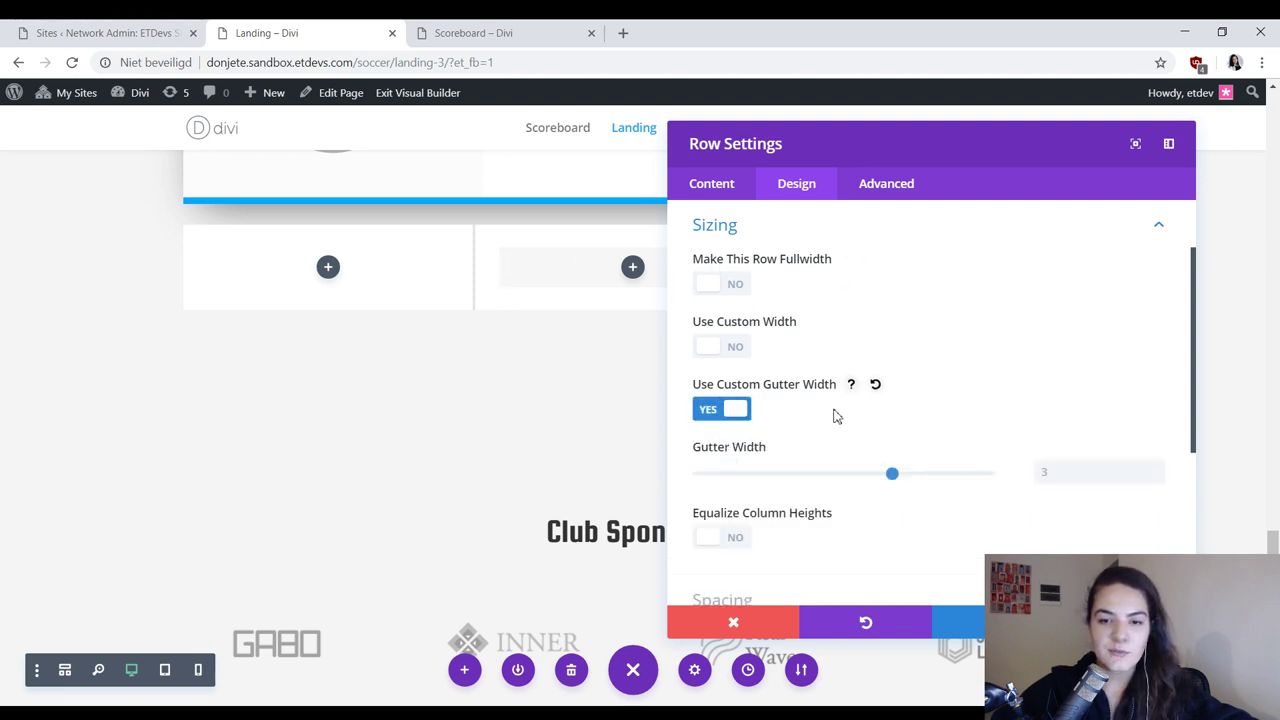
click(1157, 478)
click(1158, 478)
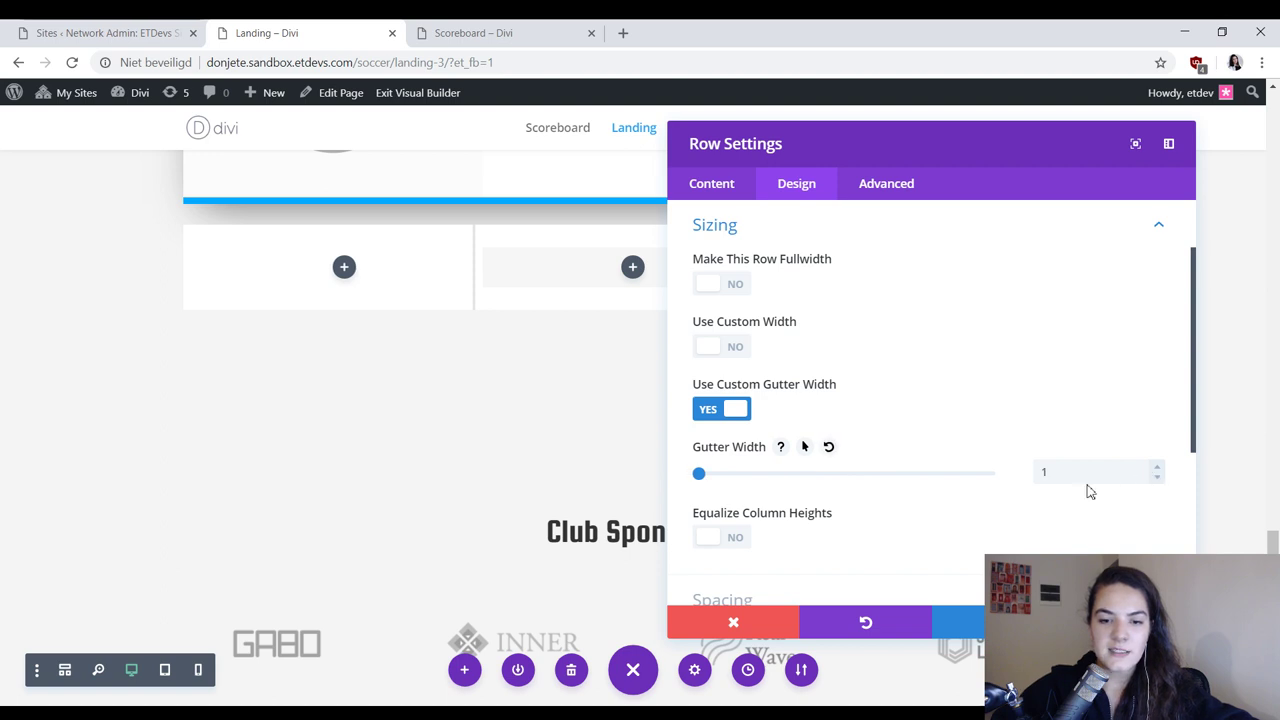
scroll(768, 502, down, 1)
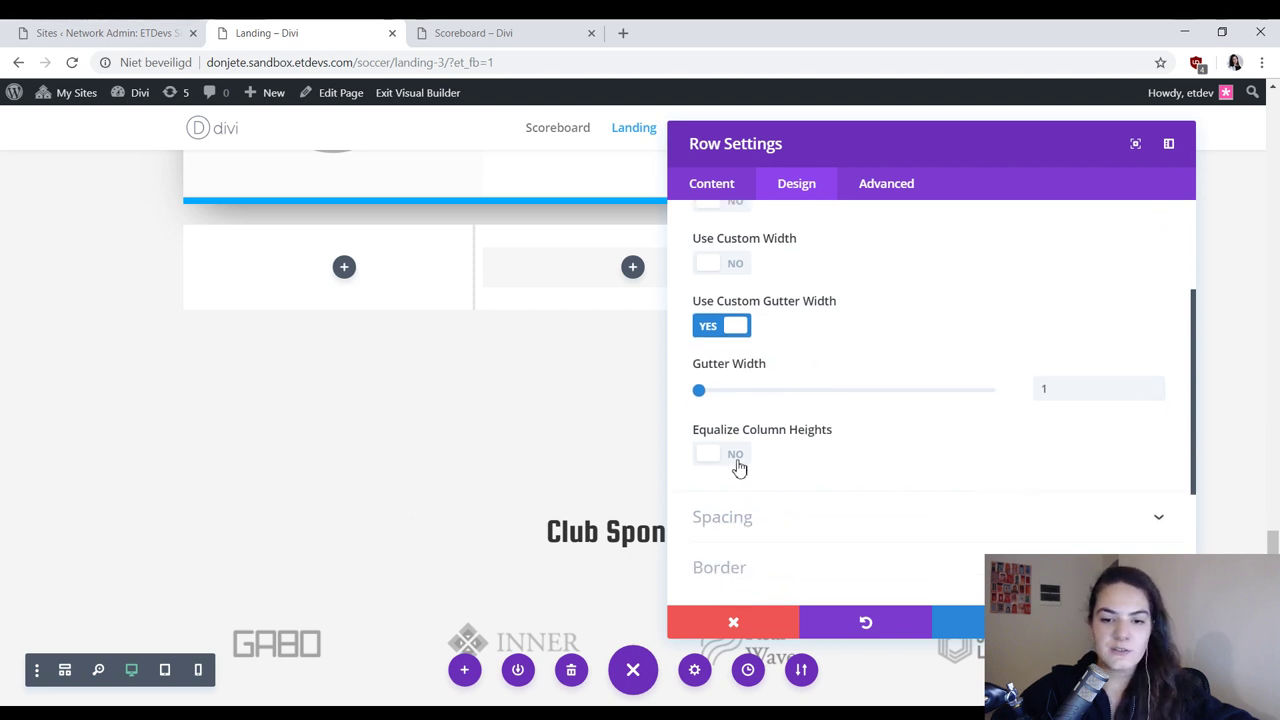
click(737, 462)
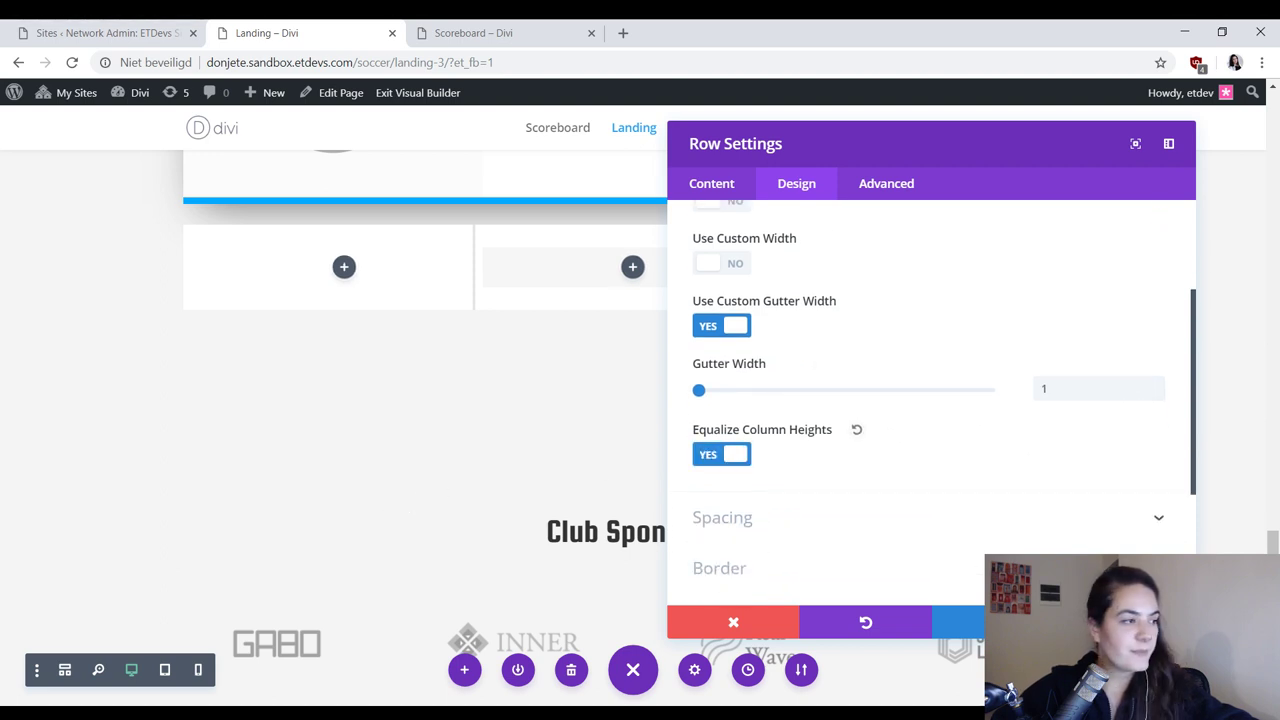
Step: Set the row's custom padding to 0px at the top and bottom by linking the two values
scroll(866, 429, down, 3)
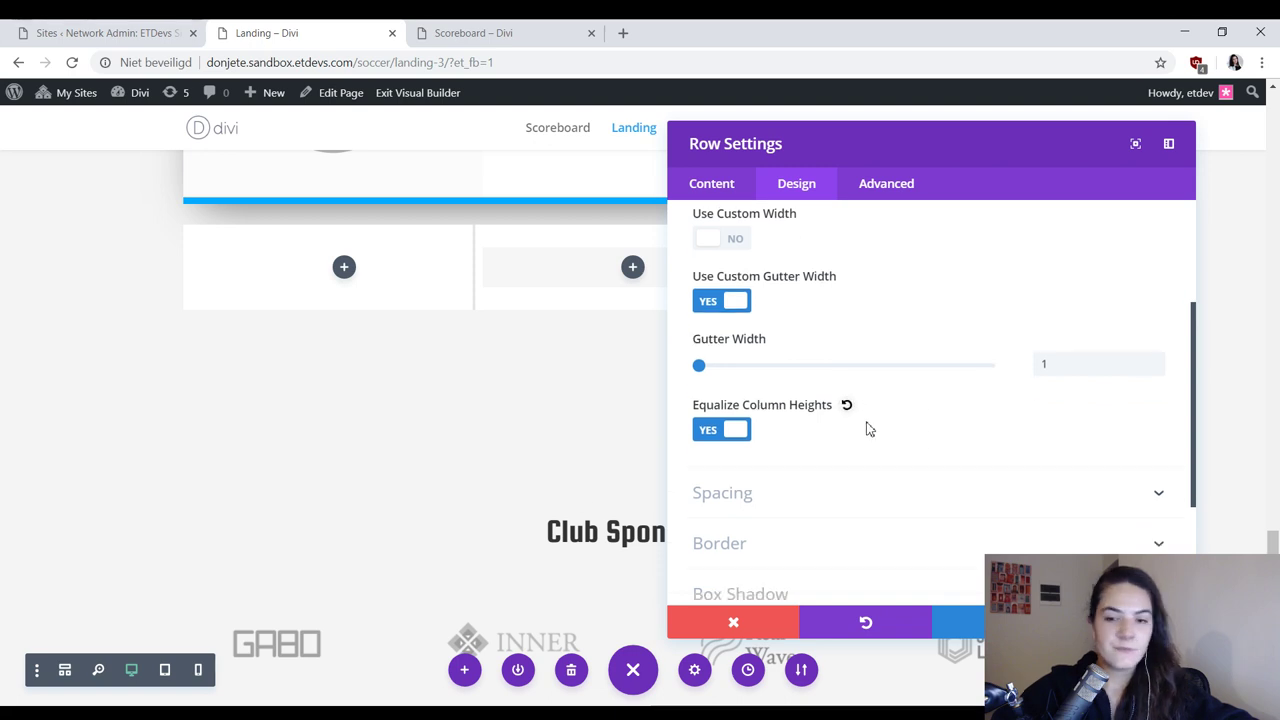
click(780, 315)
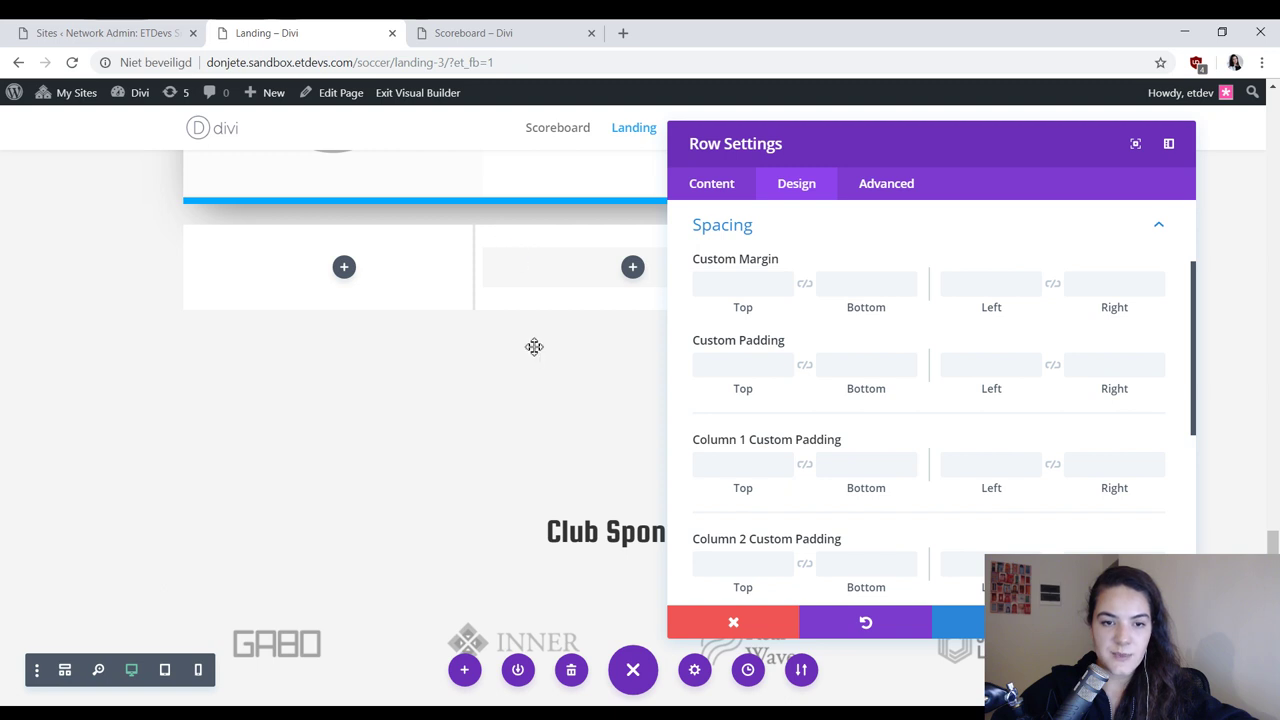
click(740, 362)
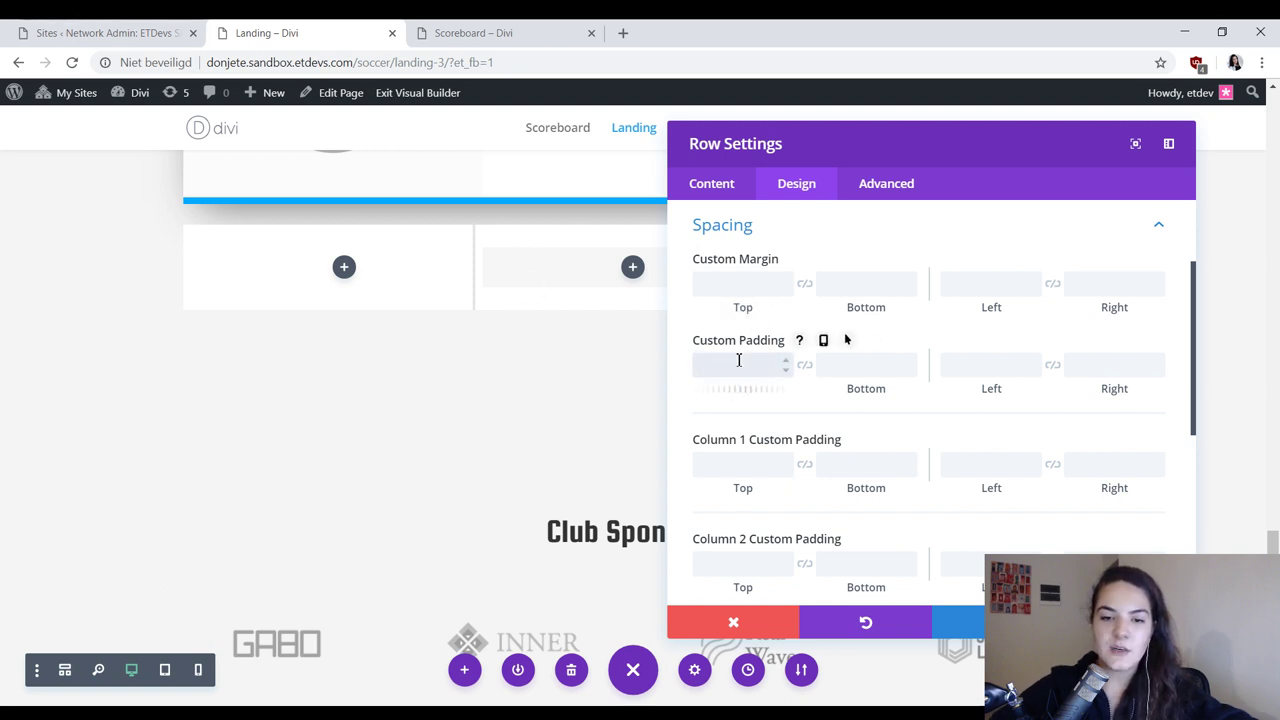
text(0)
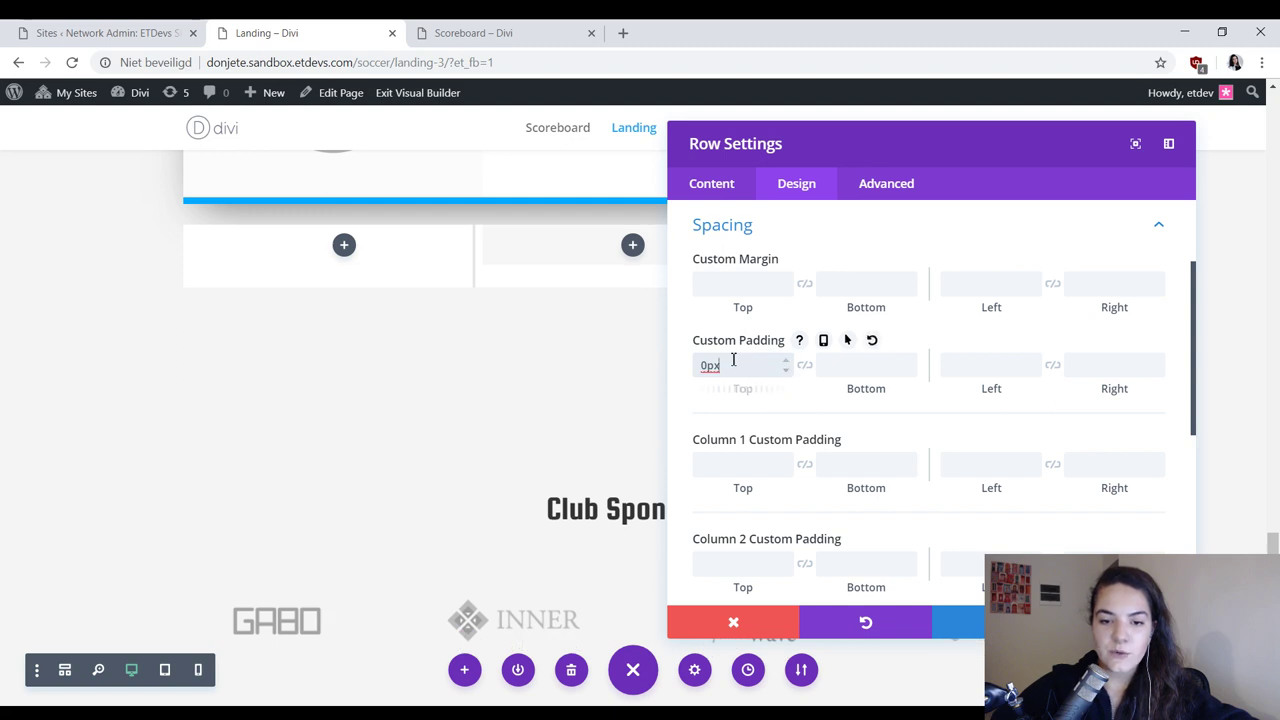
click(806, 366)
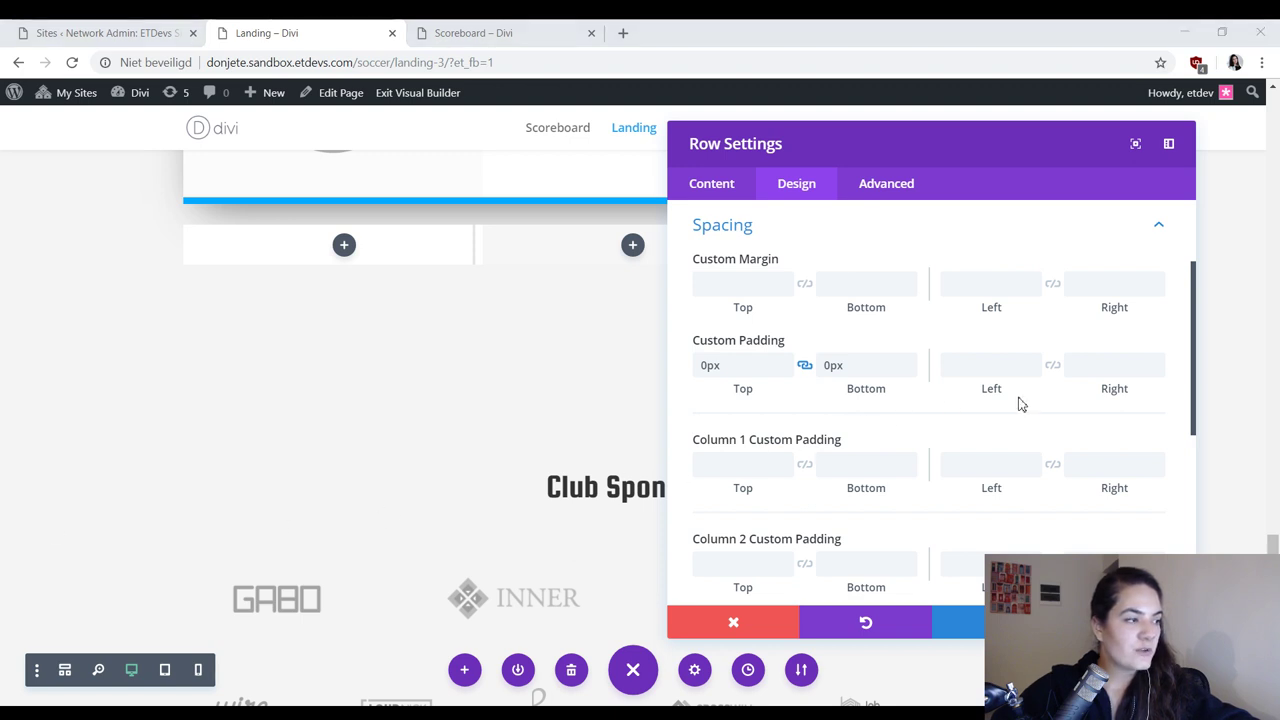
Step: Give the row's Column 1 a bottom padding of 100px and a right padding of 10px
click(849, 464)
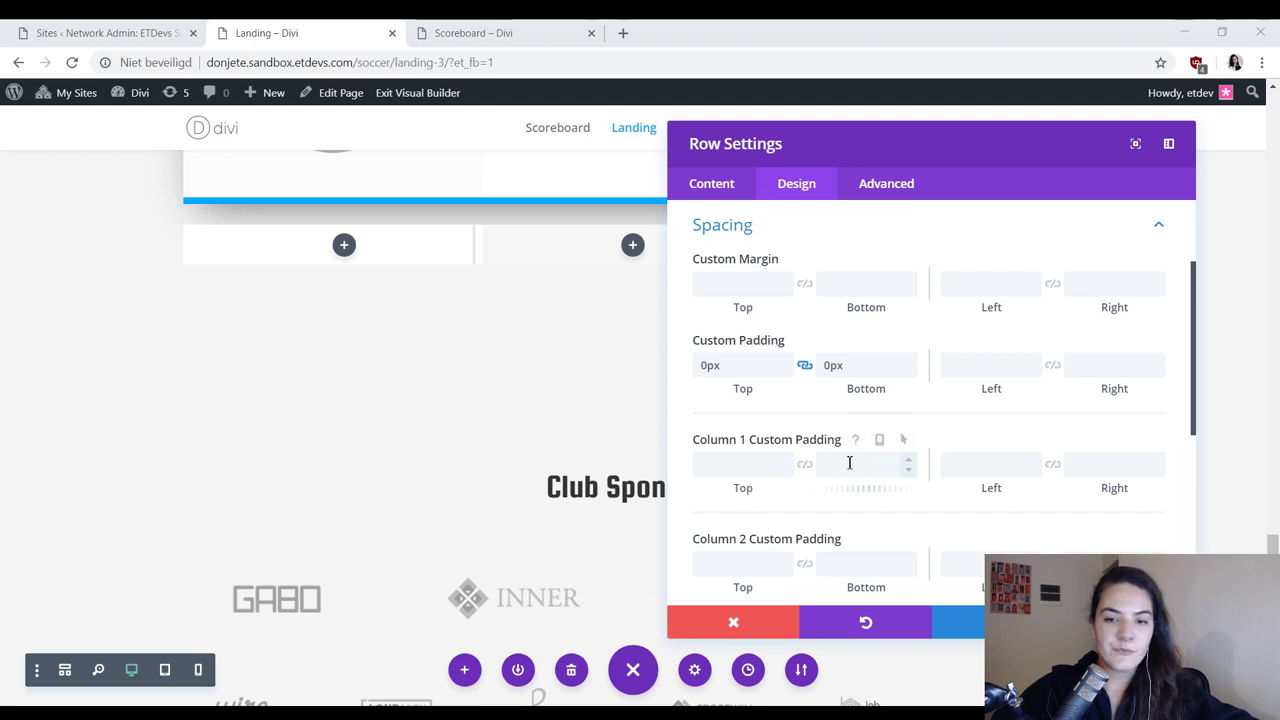
scroll(849, 460, down, 1)
text(100px)
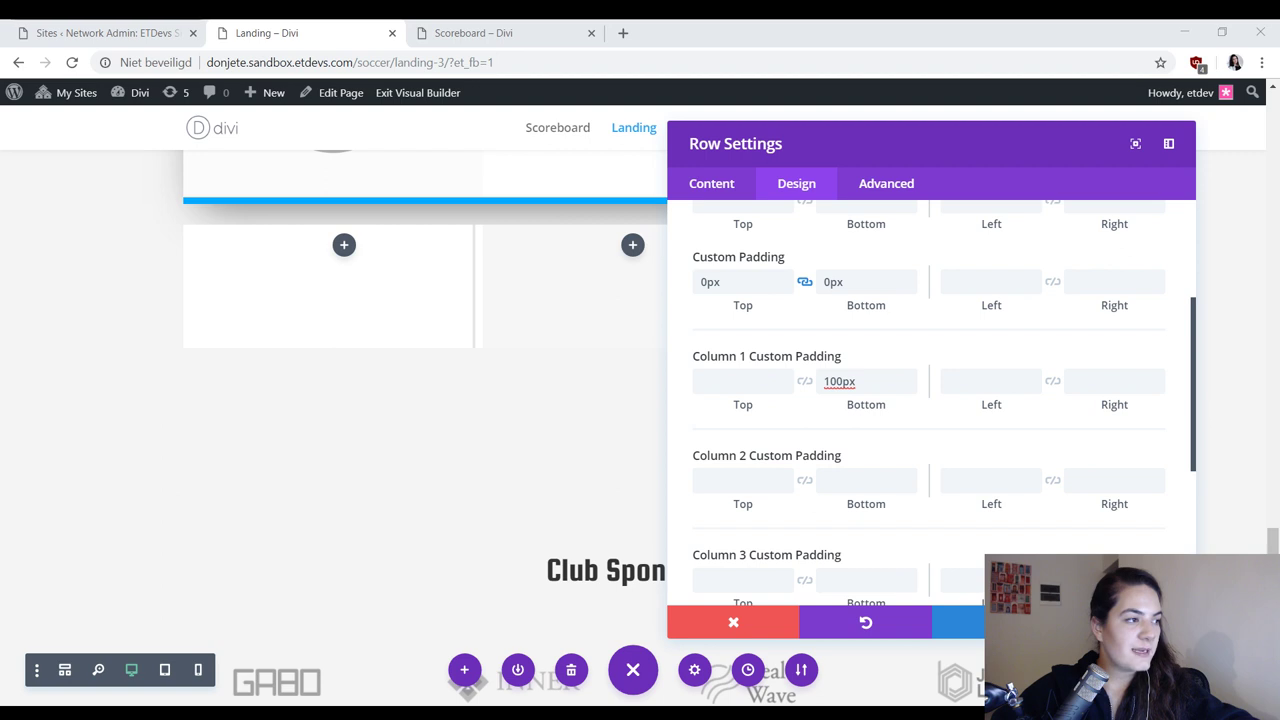
click(1082, 382)
text(10px)
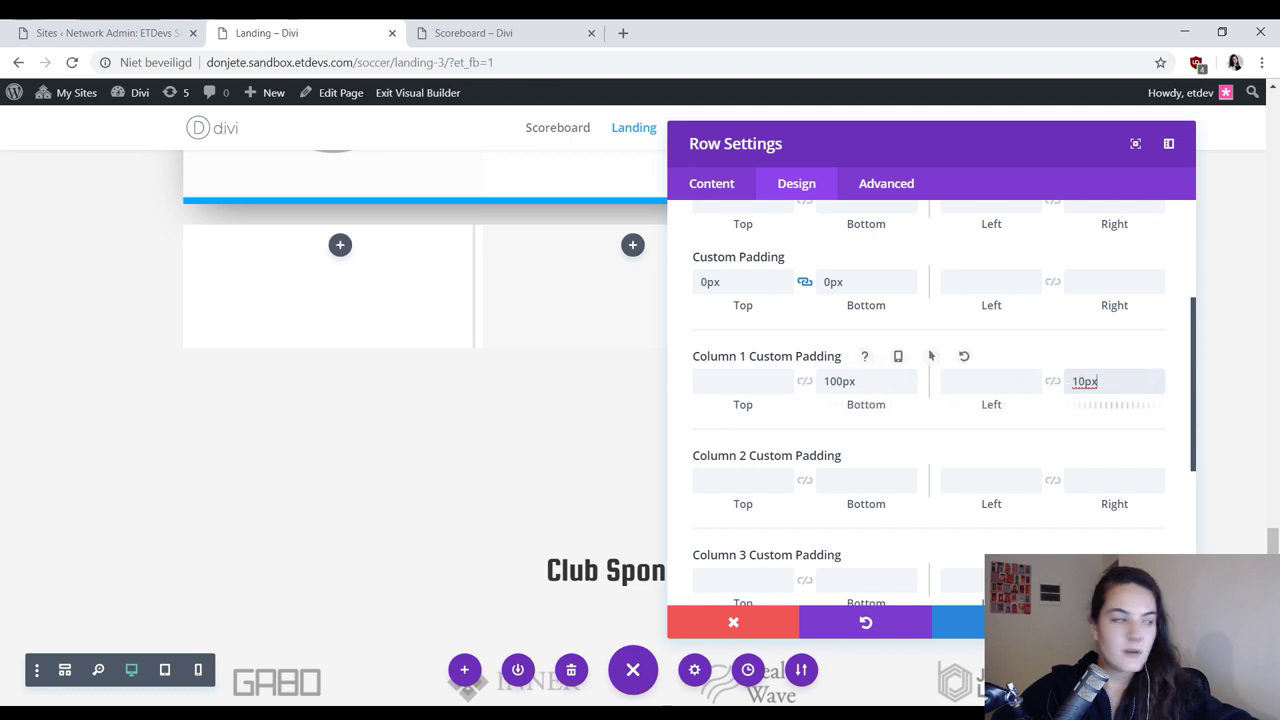
click(835, 406)
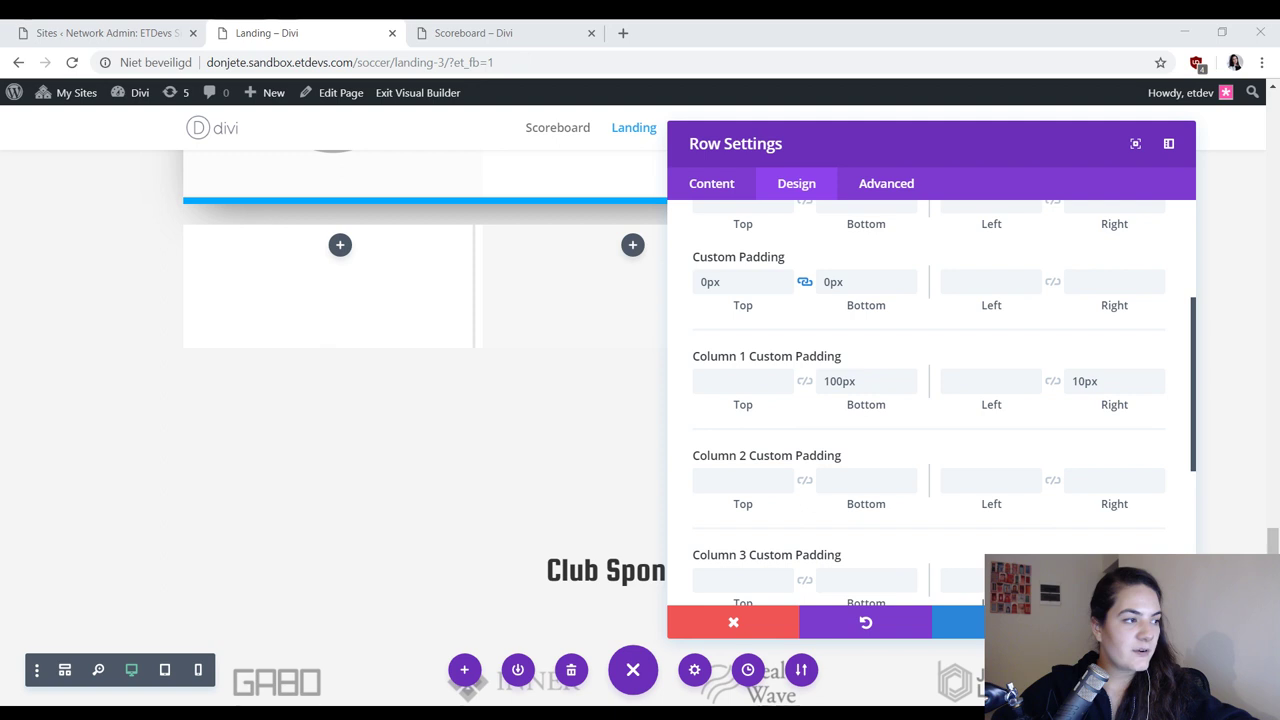
Step: Set Column 3's left padding to 10px and compare the column spacing with the finished Scoreboard page
scroll(1045, 470, down, 2)
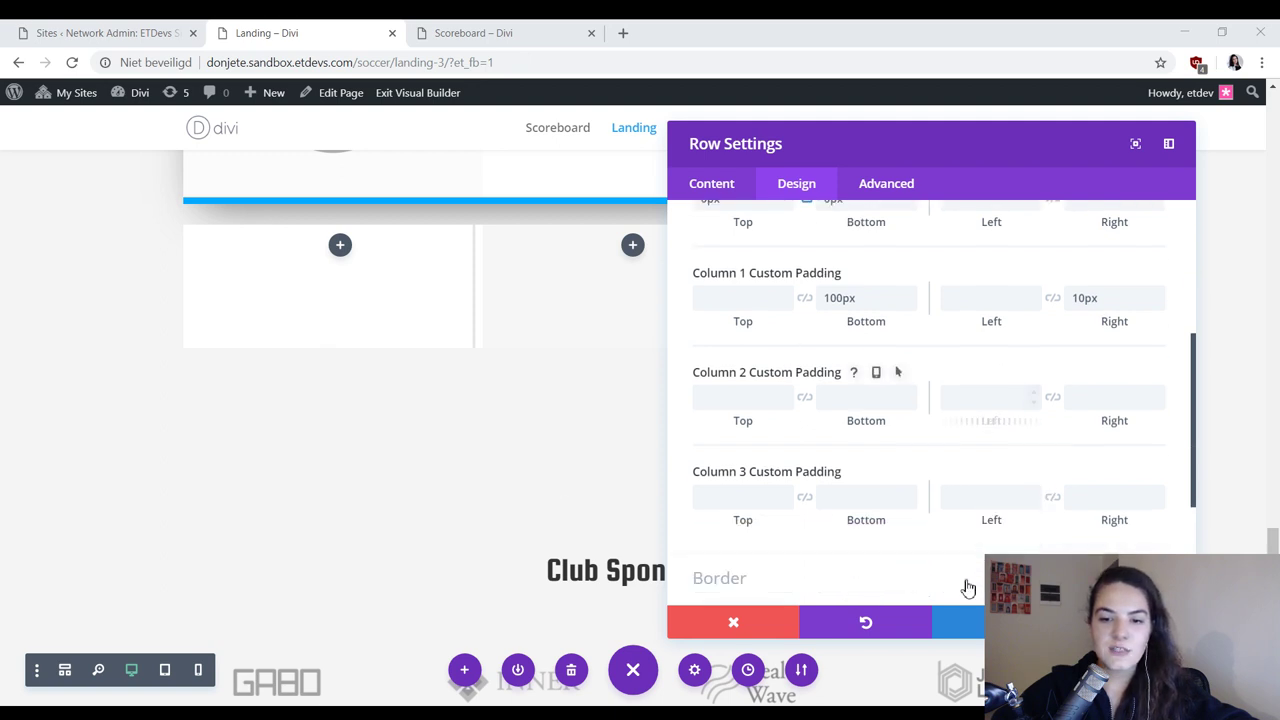
click(980, 494)
text(10px)
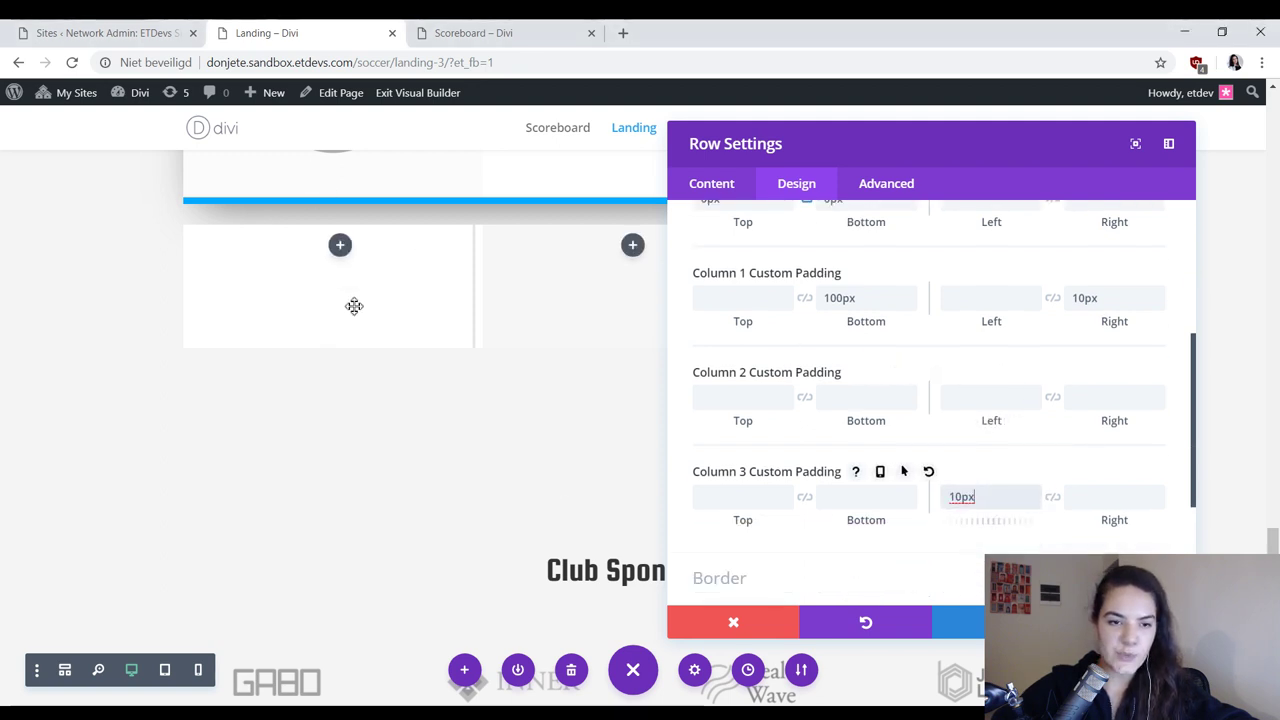
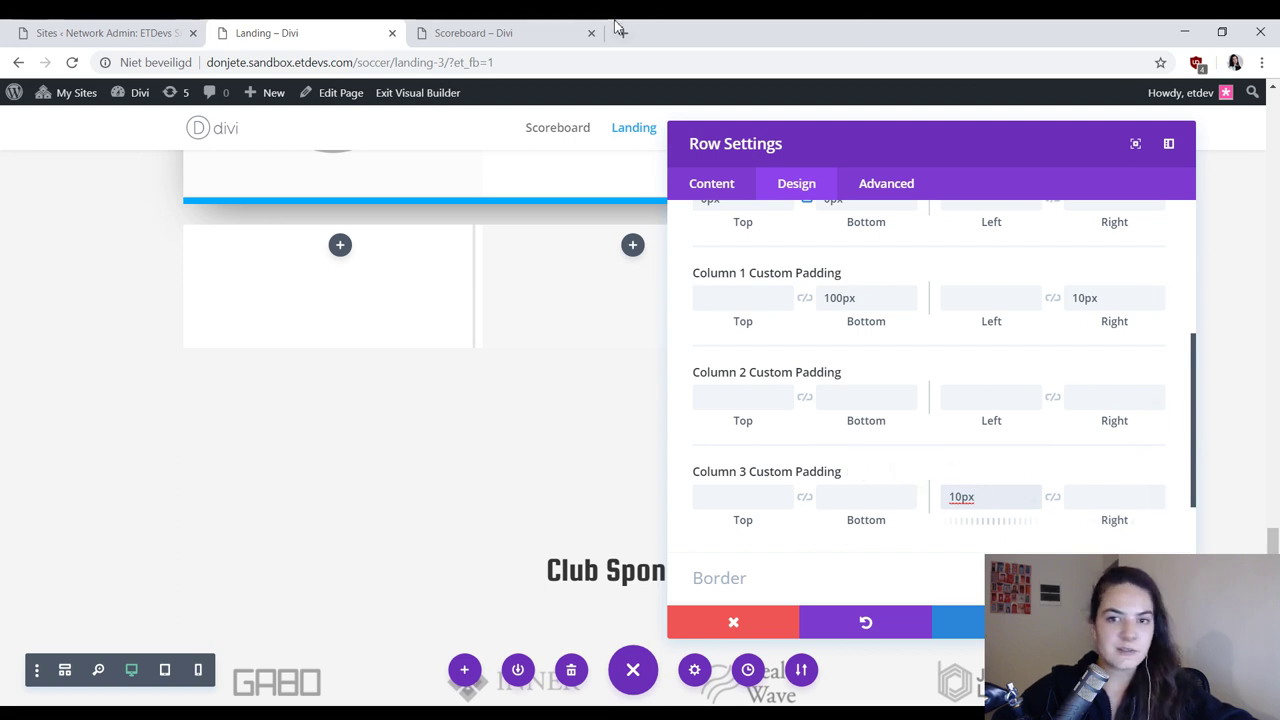
click(560, 30)
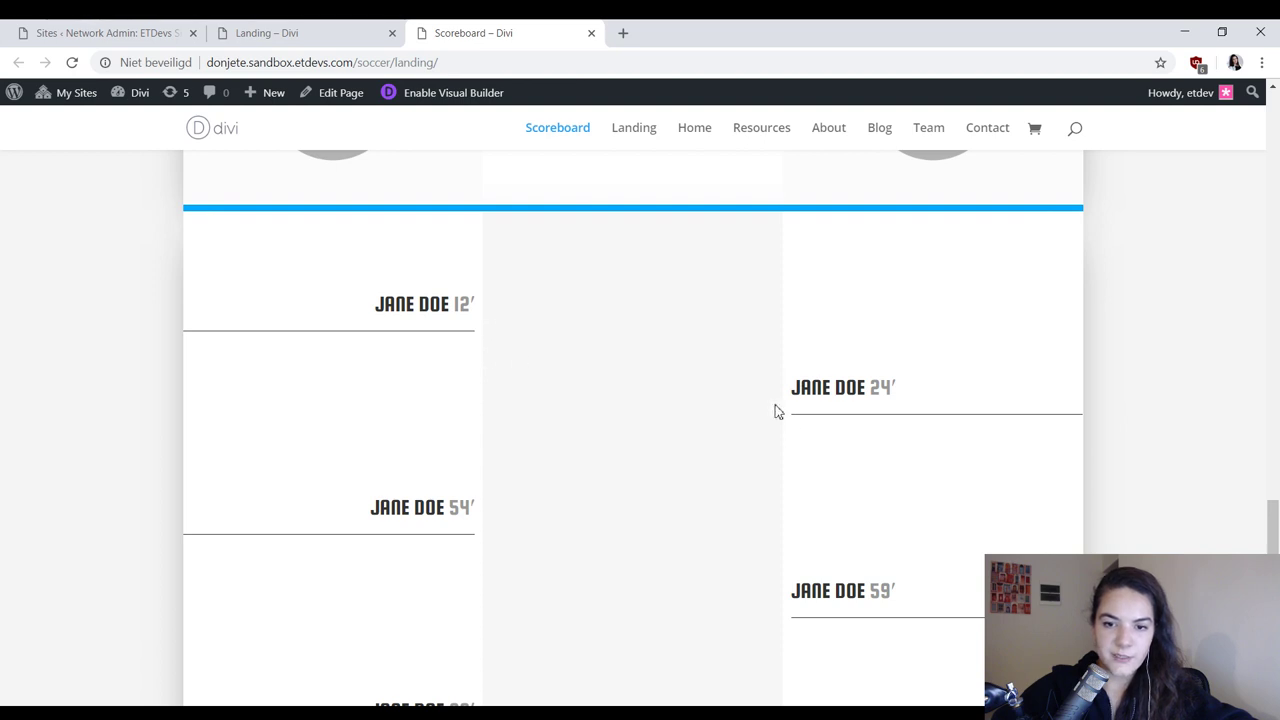
click(371, 22)
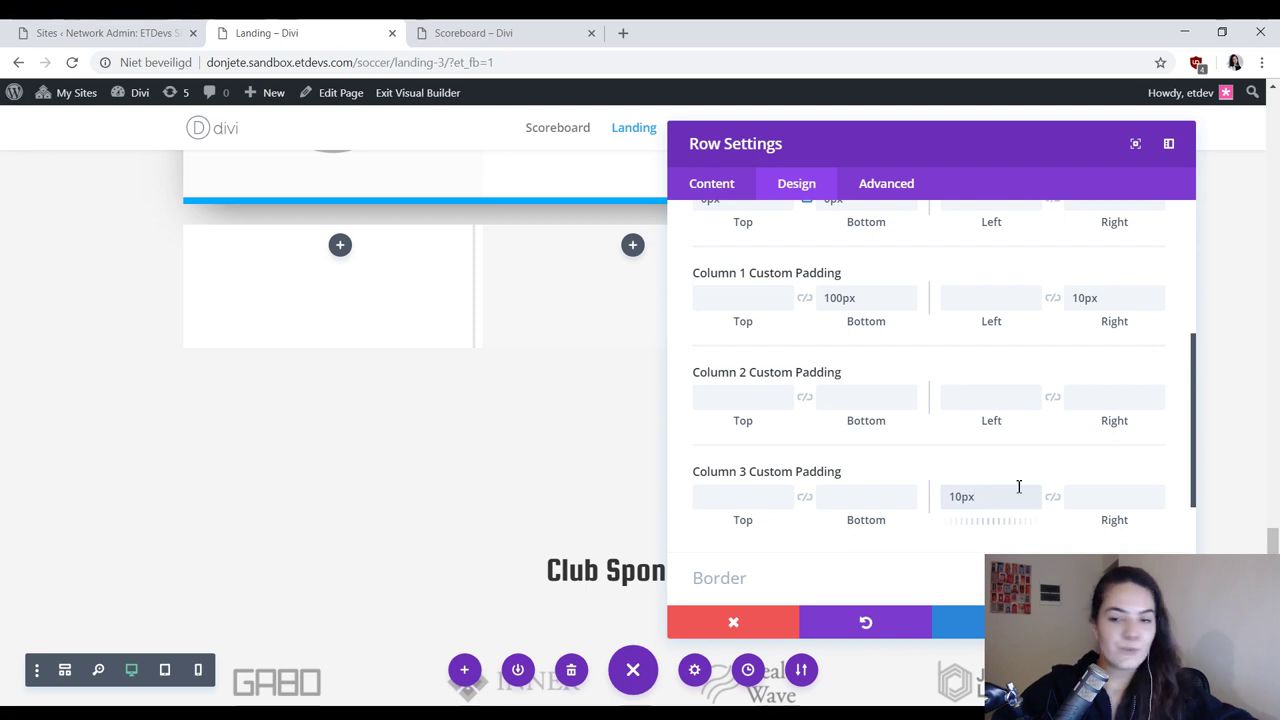
Step: Add a bottom border to the row with a width of 8px and the color #00aaff
scroll(1017, 486, down, 3)
click(808, 366)
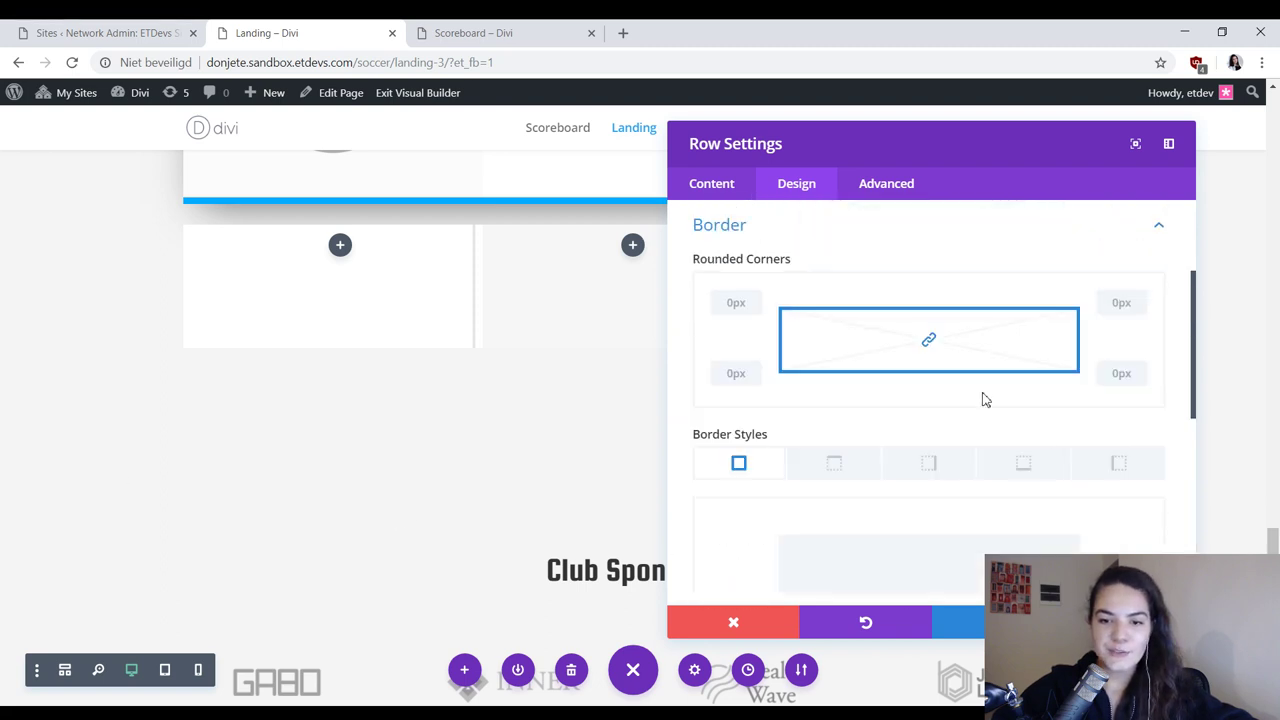
click(1015, 466)
scroll(894, 486, down, 3)
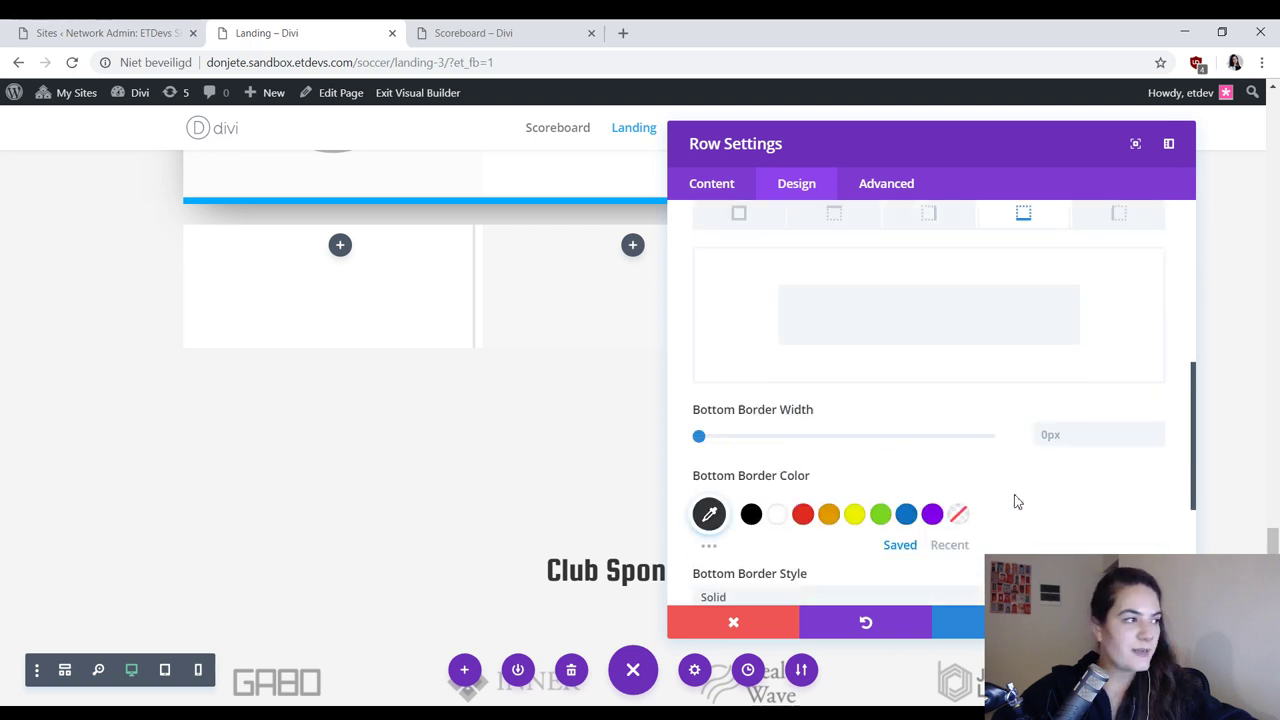
click(1063, 432)
text(8px)
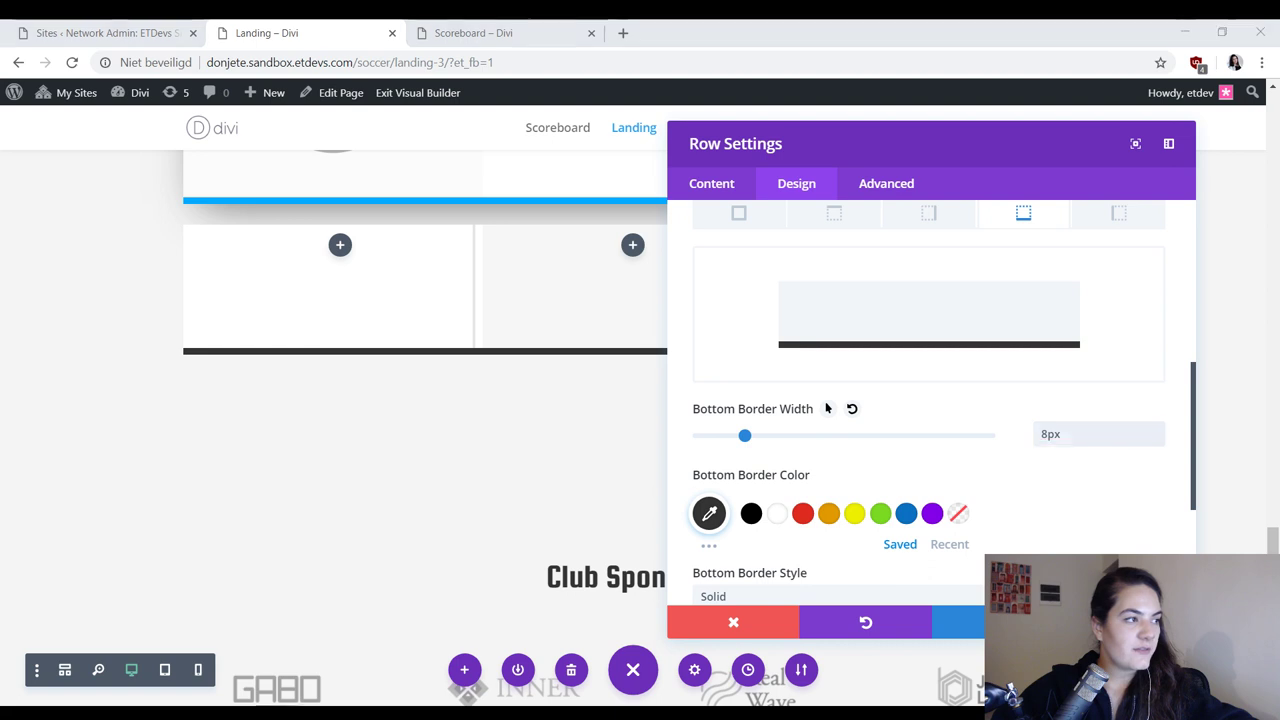
click(724, 510)
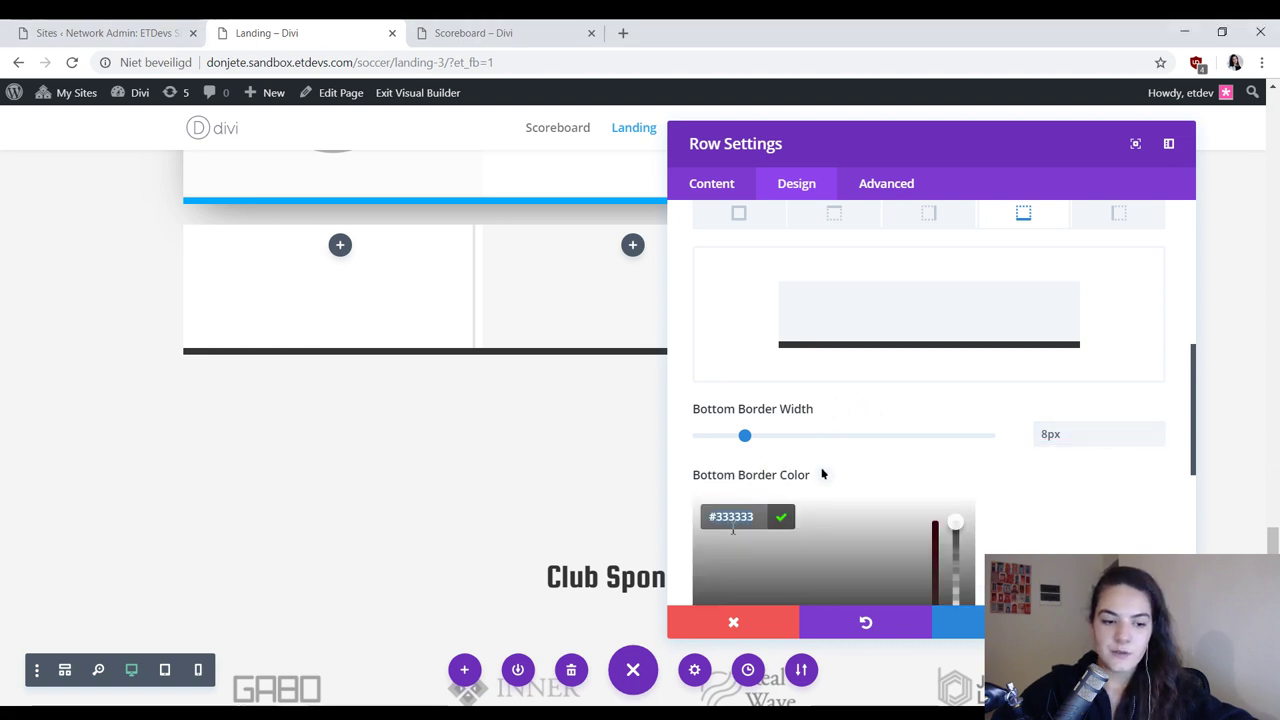
text(#00aaff)
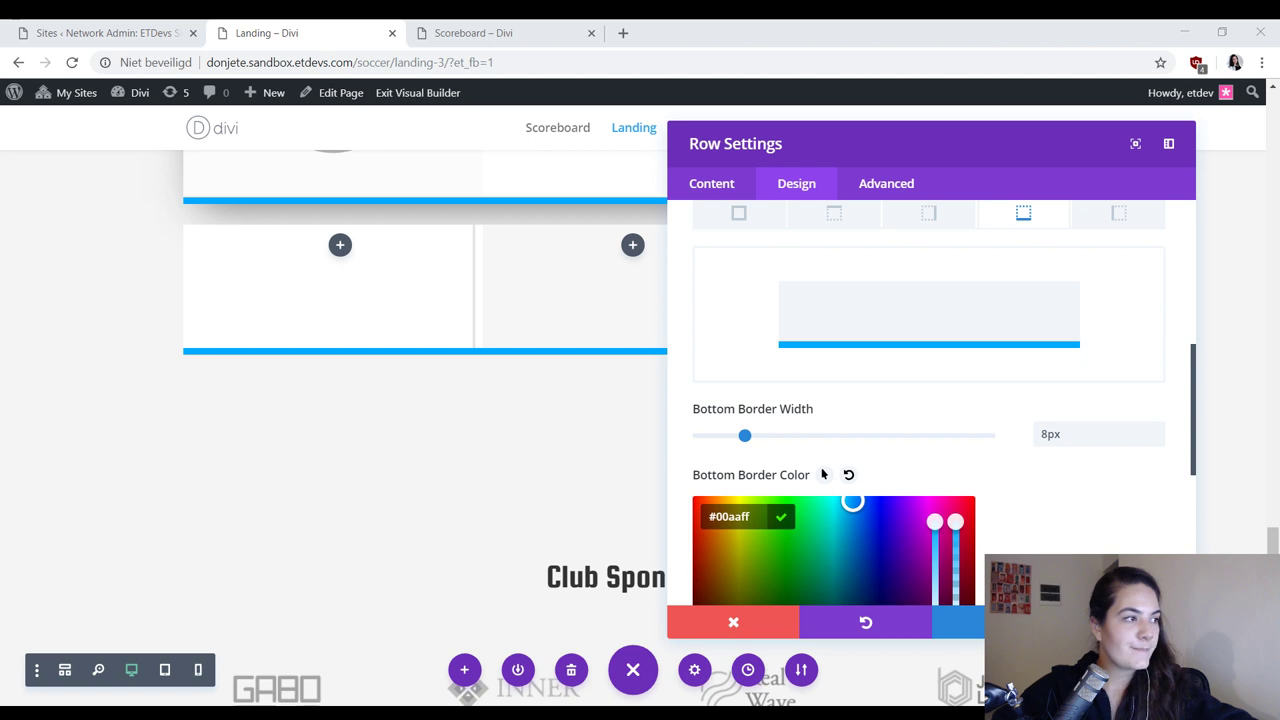
Step: Apply the first box shadow style to the row and set its vertical position to 20px
scroll(850, 485, down, 3)
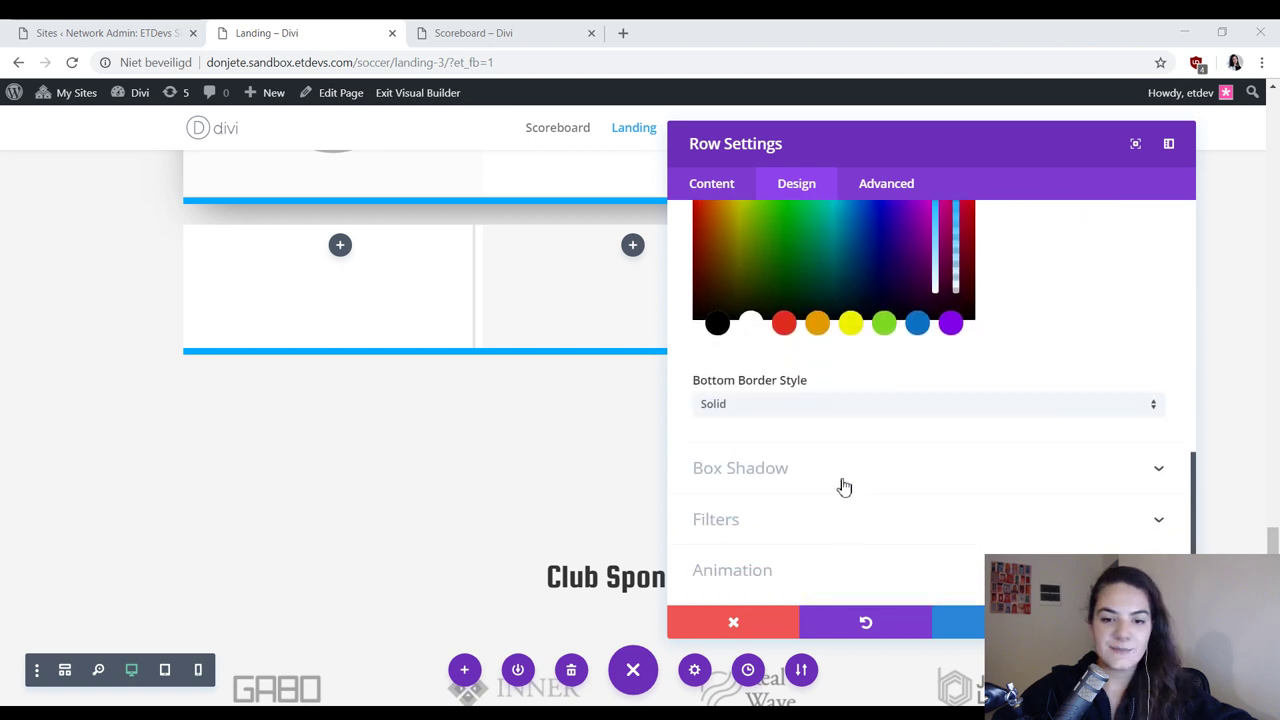
click(842, 470)
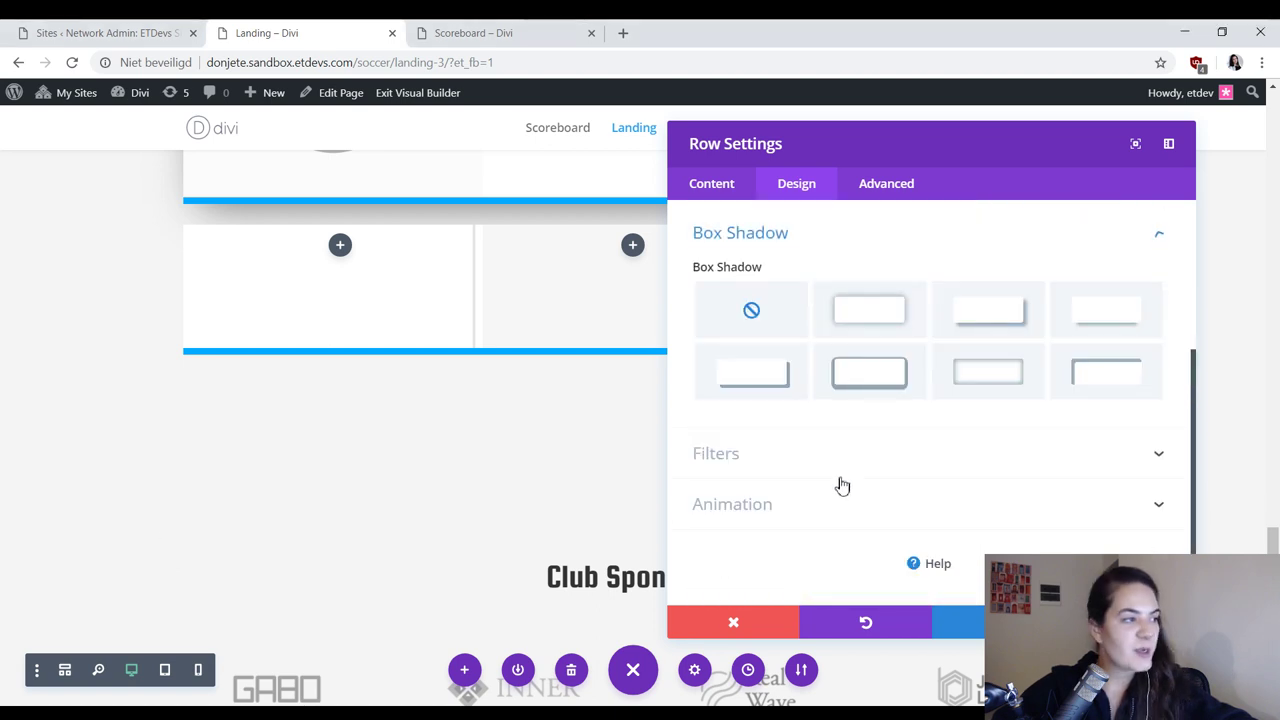
click(905, 318)
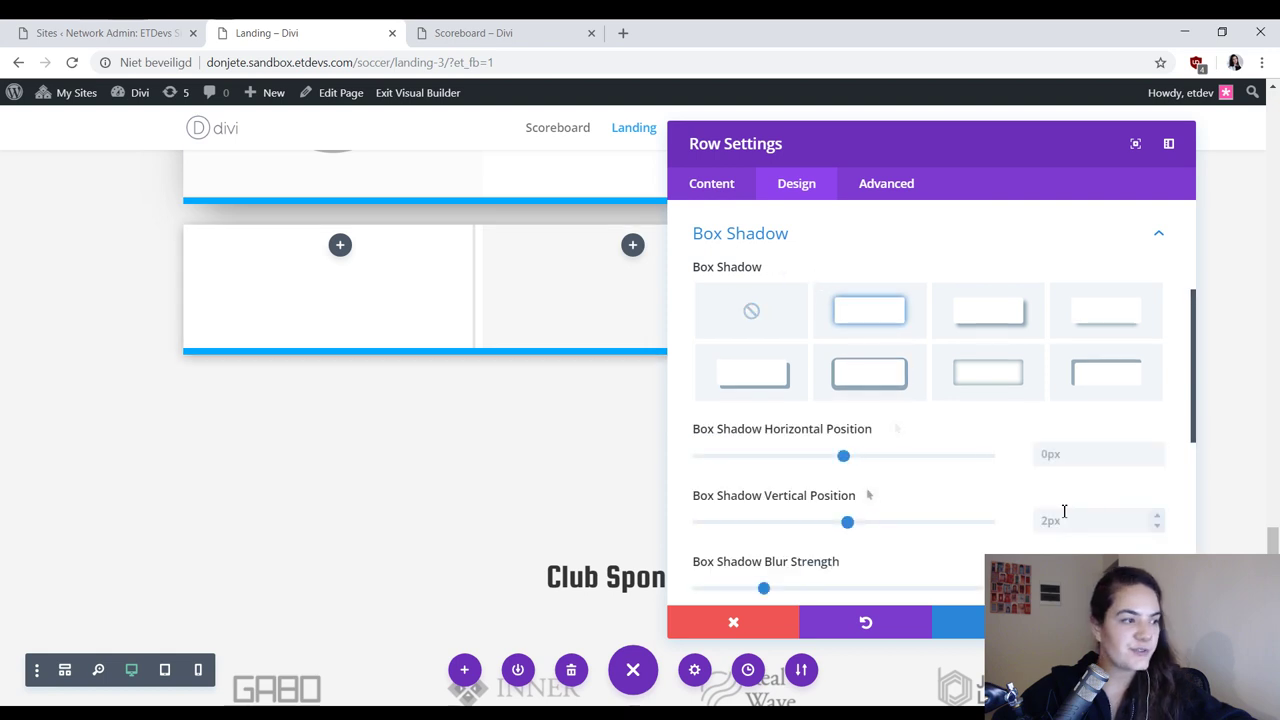
click(1094, 518)
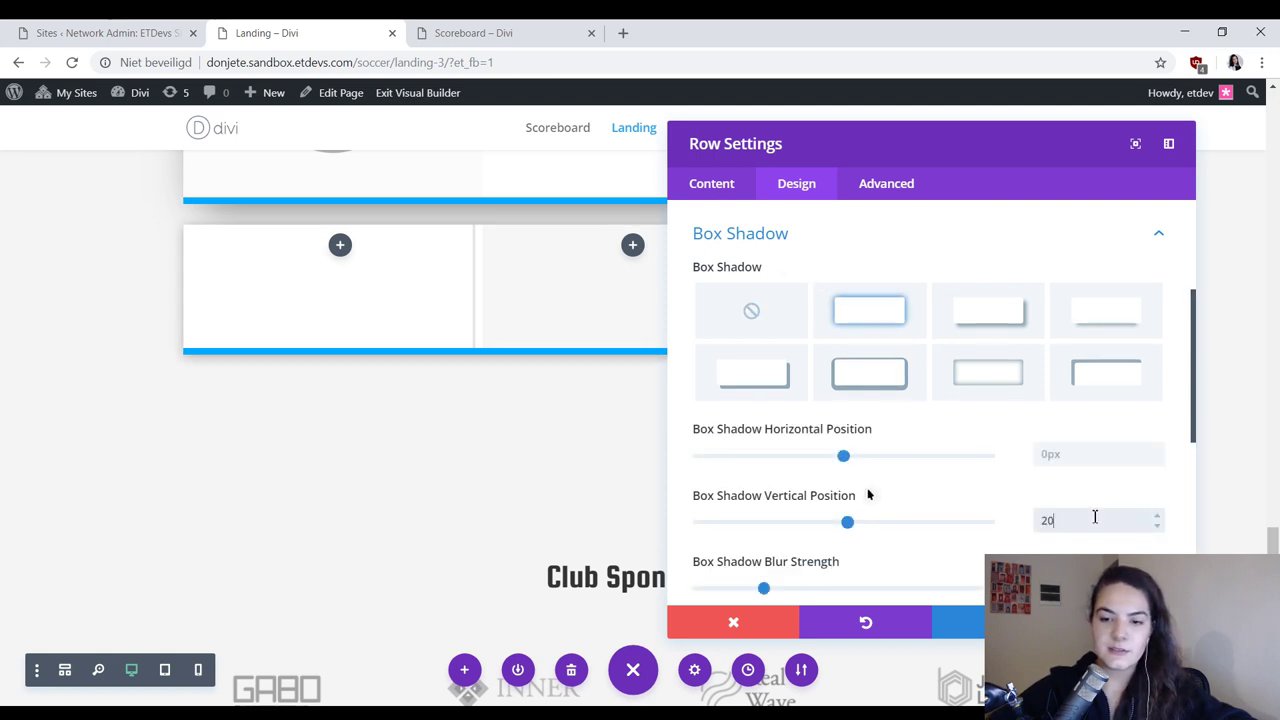
text(20)
key(Return)
scroll(1003, 500, down, 1)
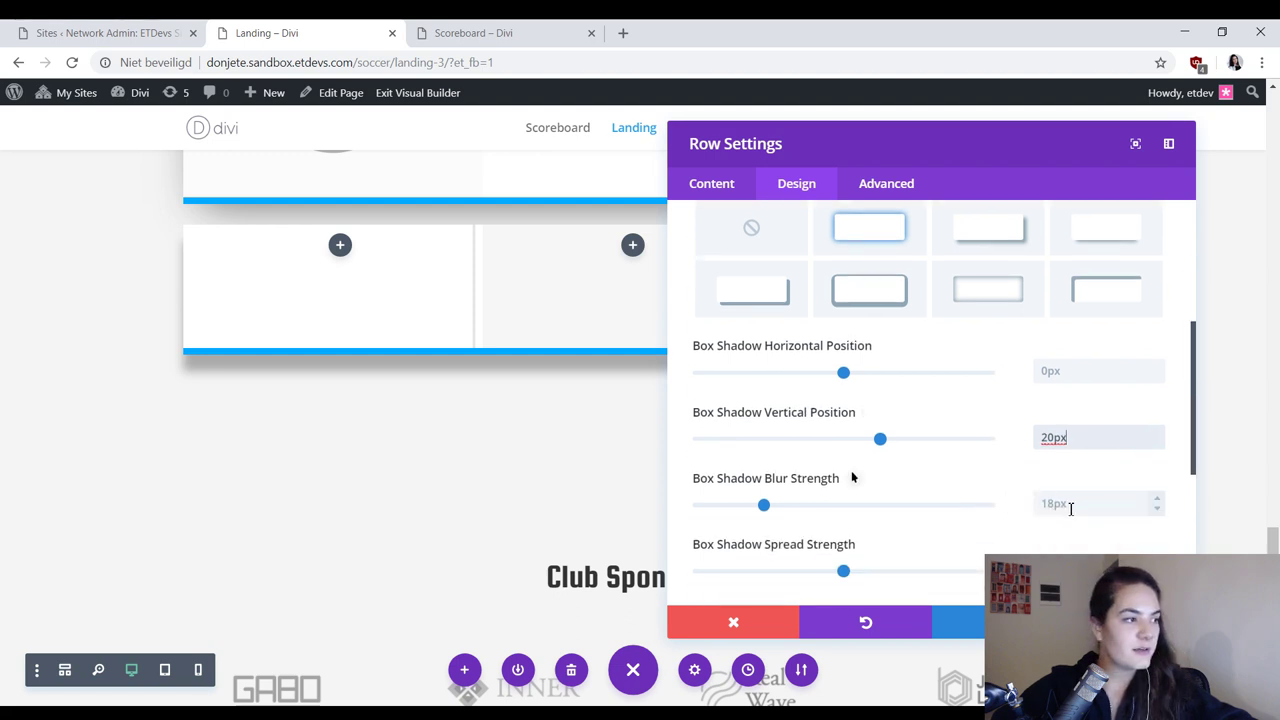
Step: Set the row's box shadow blur strength to 80px and spread strength to -20px
click(1070, 509)
text(80)
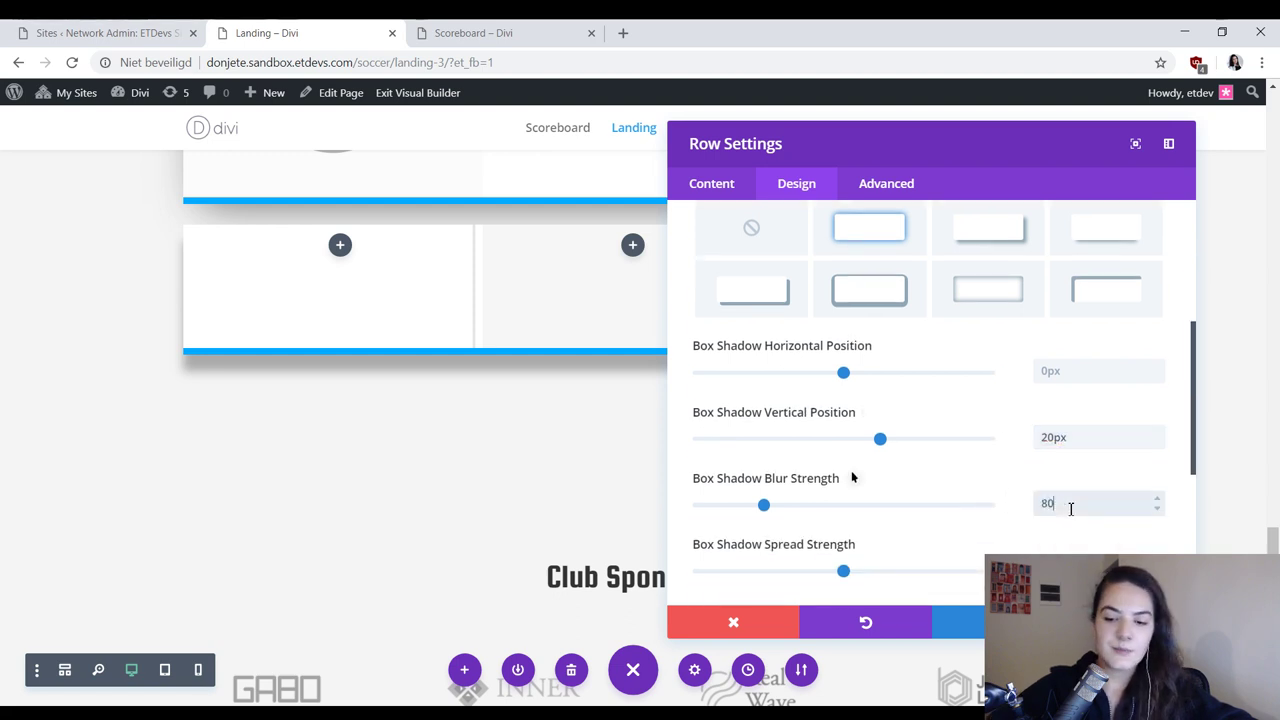
click(867, 536)
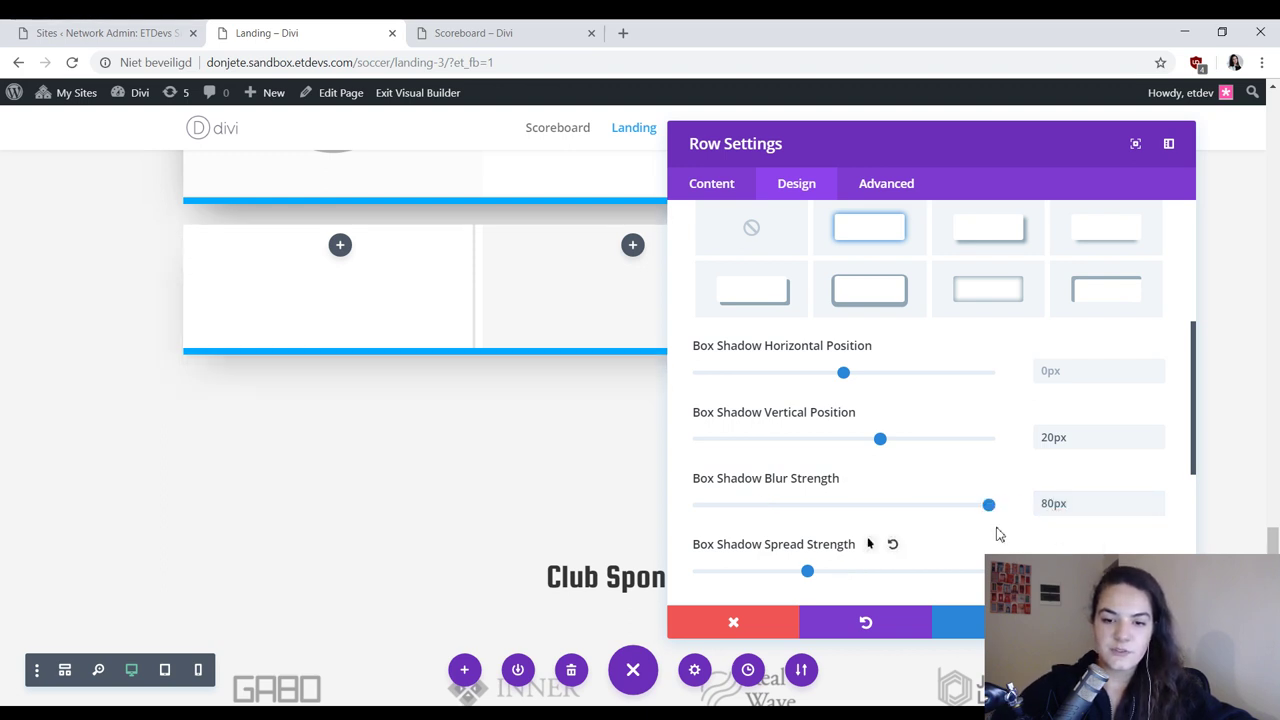
click(1060, 570)
text(-20px)
Step: Set the row's shadow color to a semi-transparent black and review the scoreboard row above it
scroll(940, 520, down, 2)
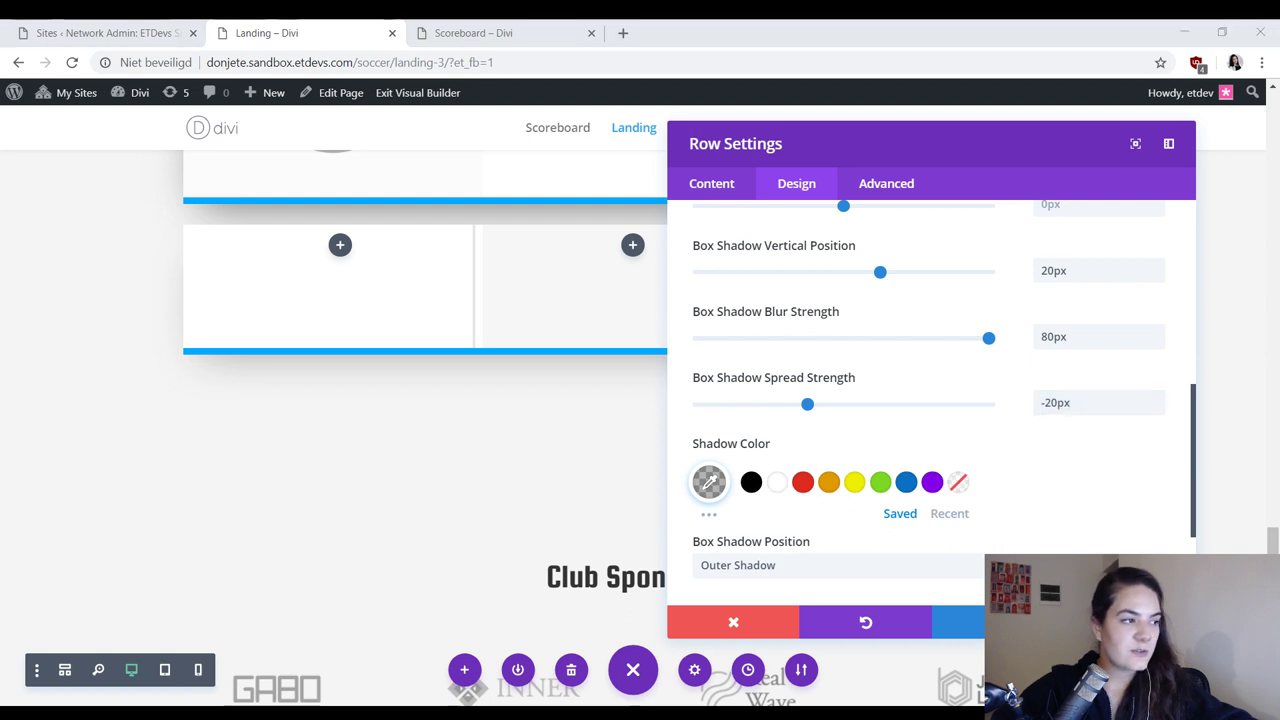
click(704, 490)
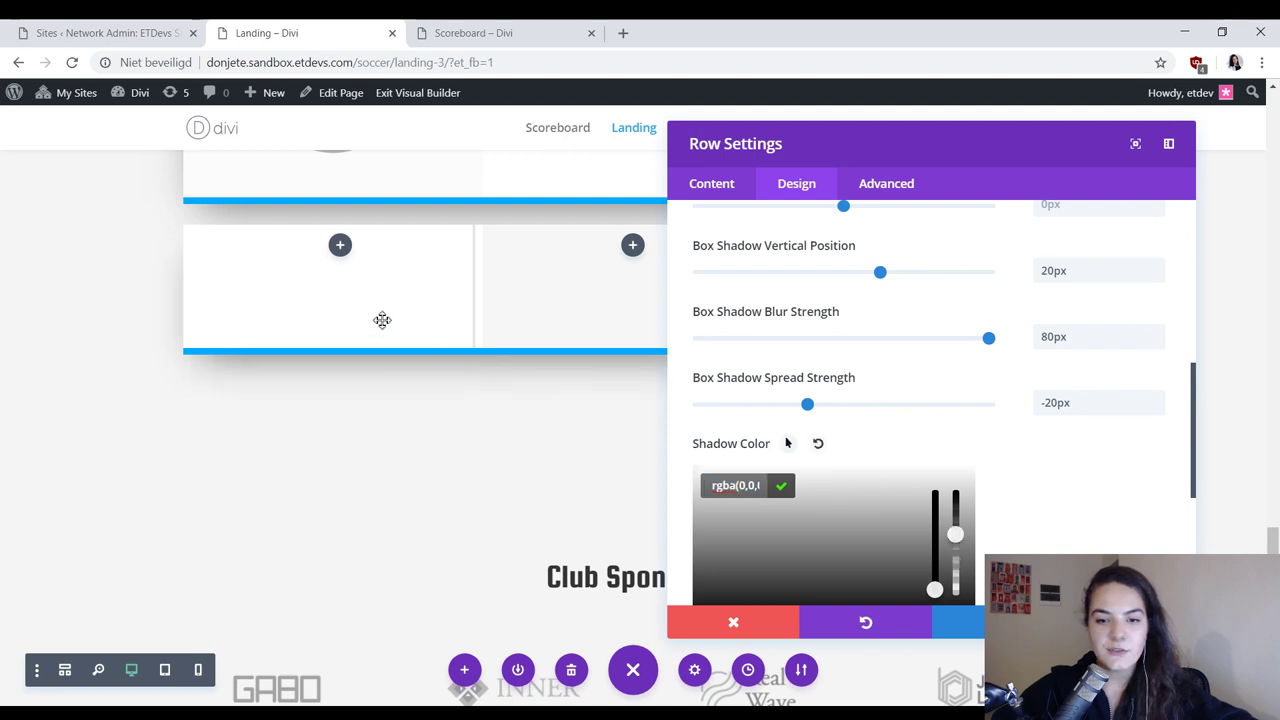
scroll(363, 317, up, 2)
scroll(326, 257, up, 3)
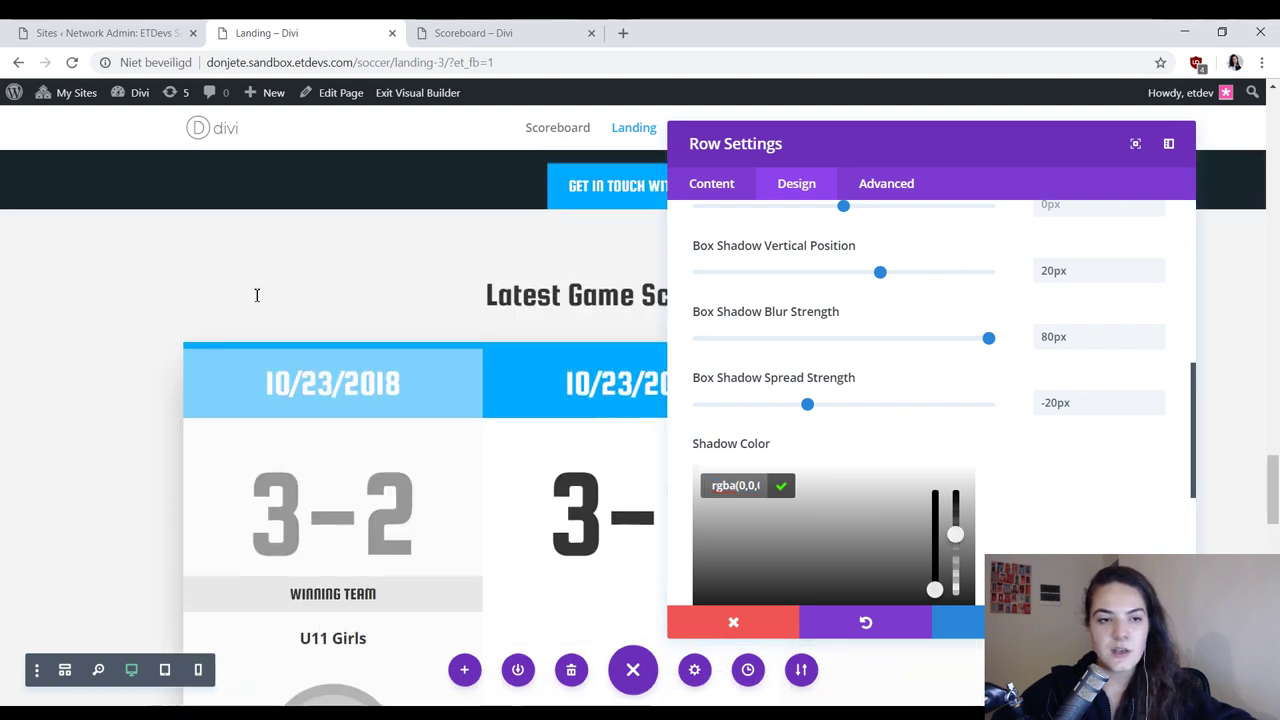
Step: Disable the goal timeline row on phone and tablet and save its settings
scroll(340, 430, down, 3)
scroll(815, 453, down, 1)
scroll(815, 453, down, 1)
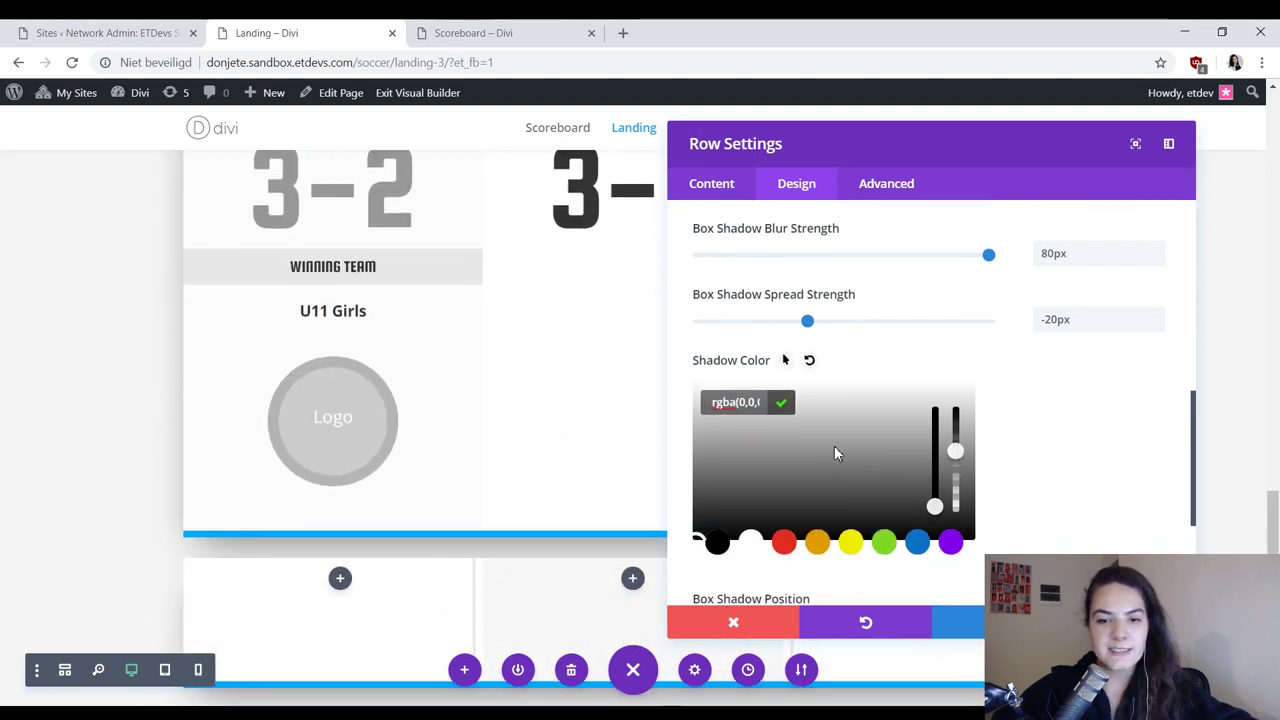
click(1020, 430)
scroll(912, 426, up, 4)
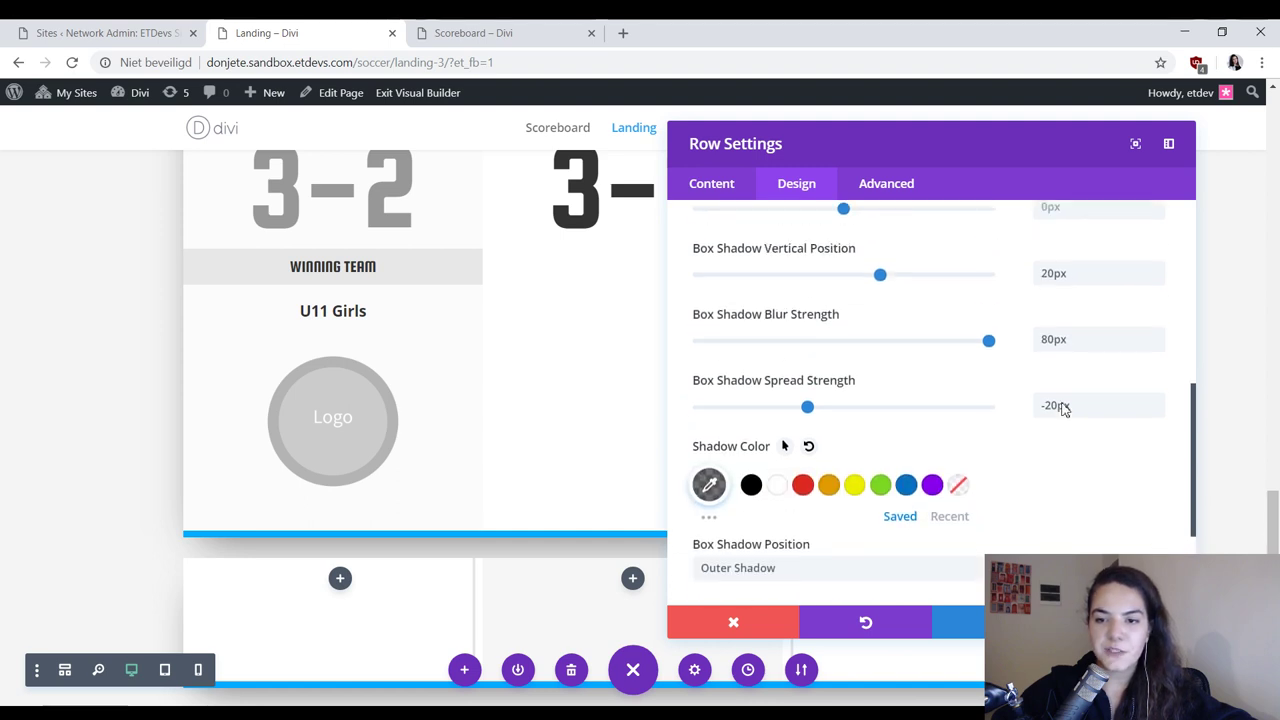
scroll(895, 433, down, 3)
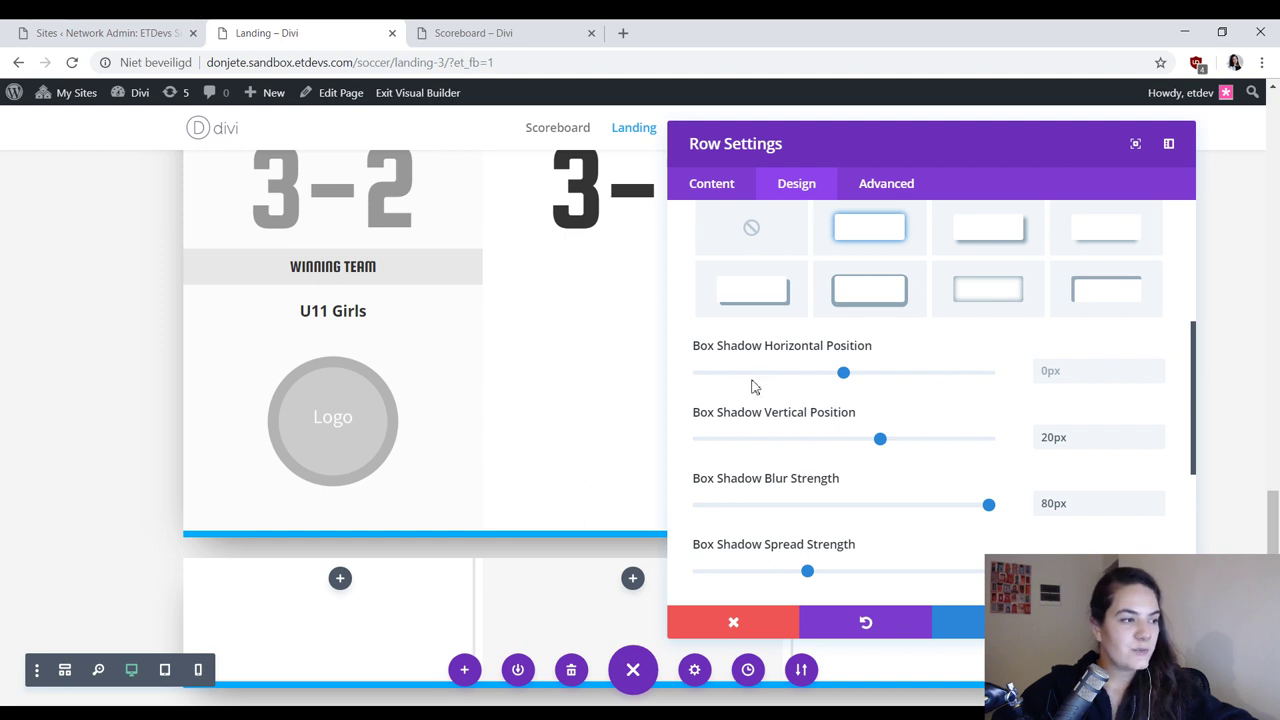
click(869, 186)
click(800, 372)
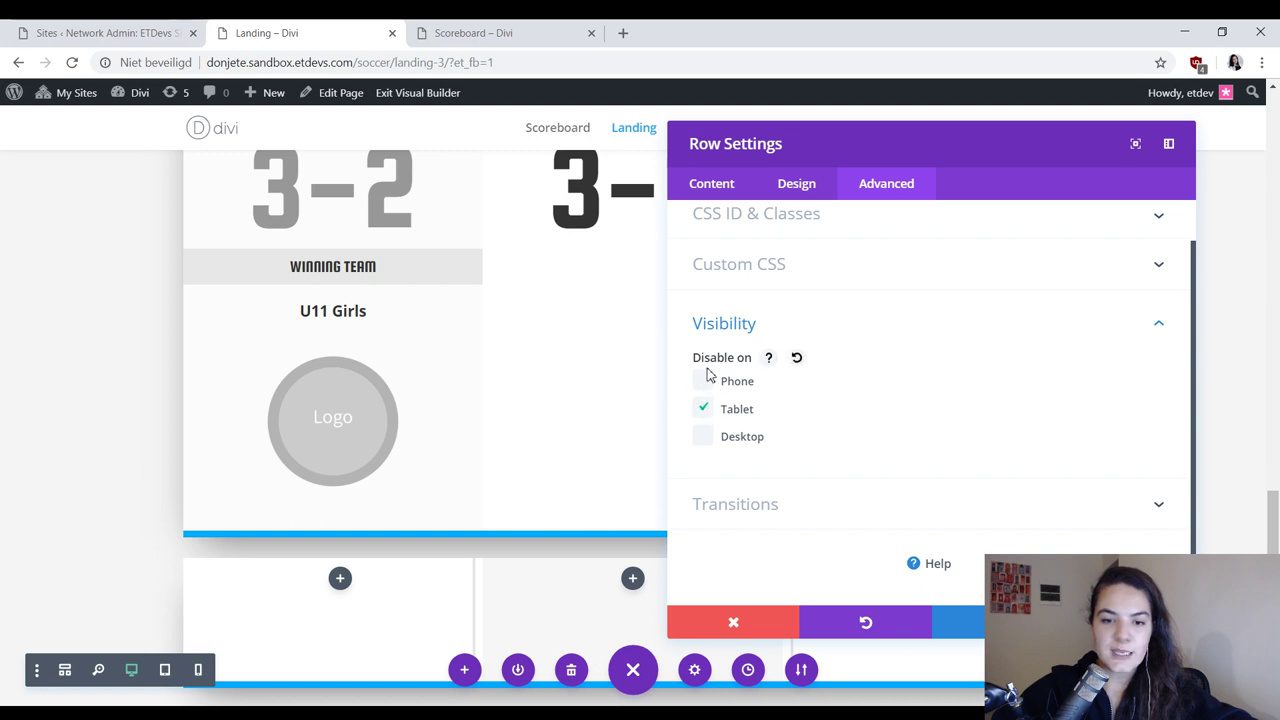
click(704, 388)
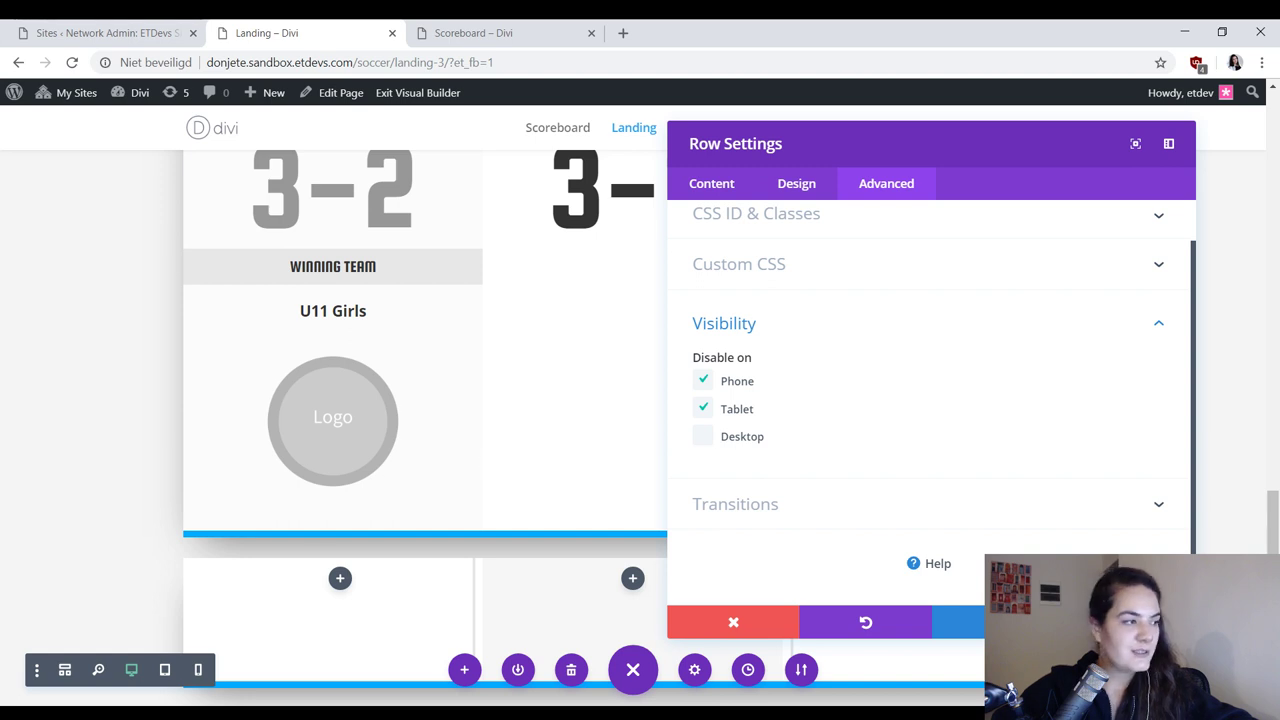
click(1050, 622)
Step: Examine the layout and text of the goal scorer entries on the reference Scoreboard page
scroll(469, 551, down, 2)
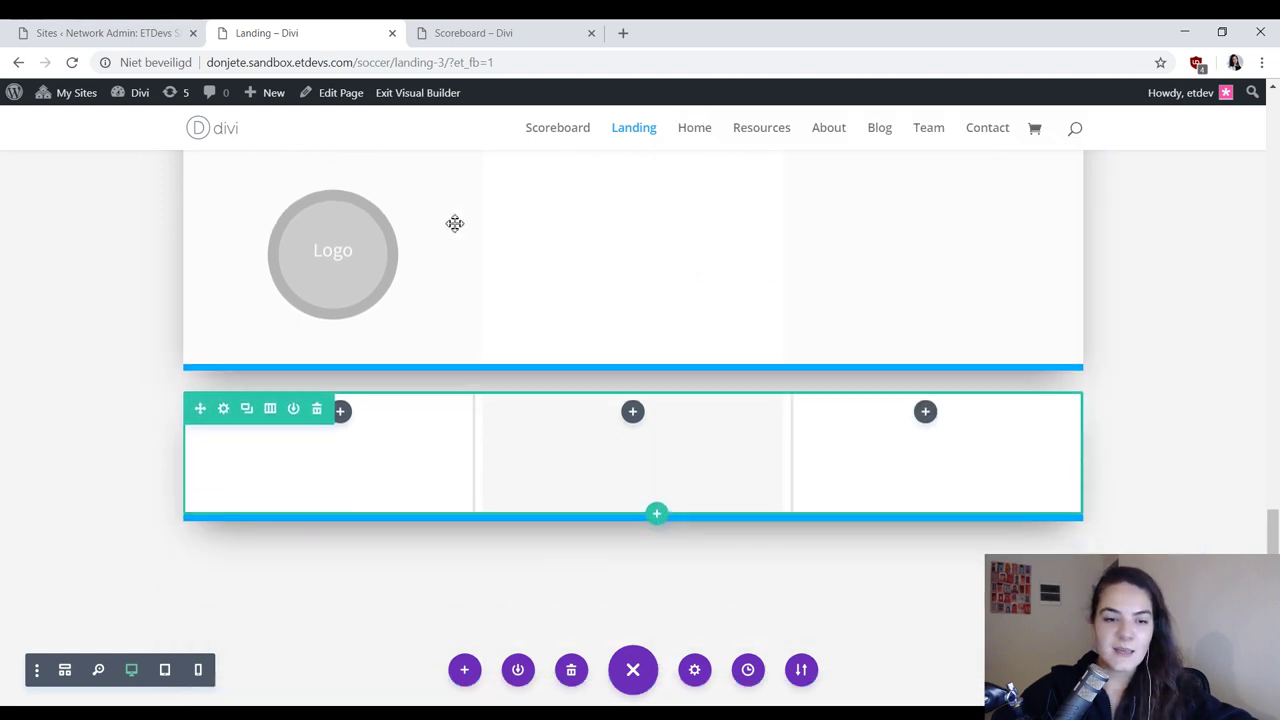
click(539, 35)
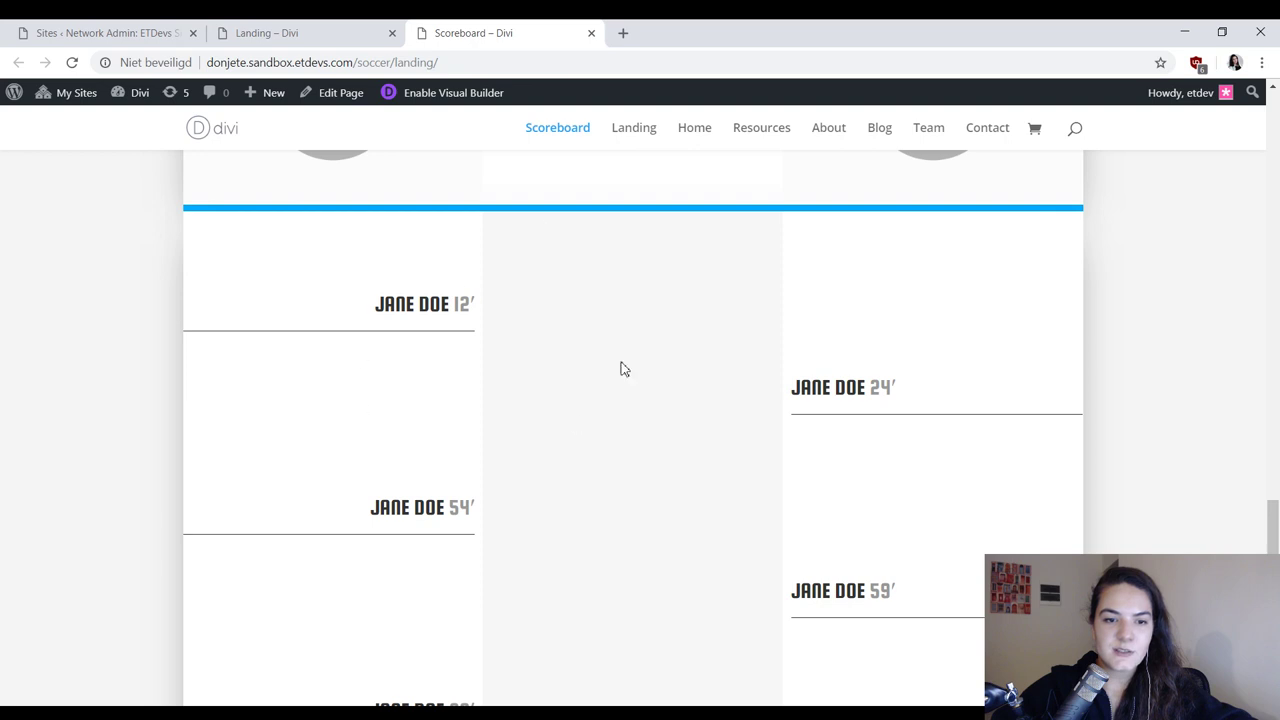
scroll(380, 331, down, 1)
scroll(460, 374, up, 1)
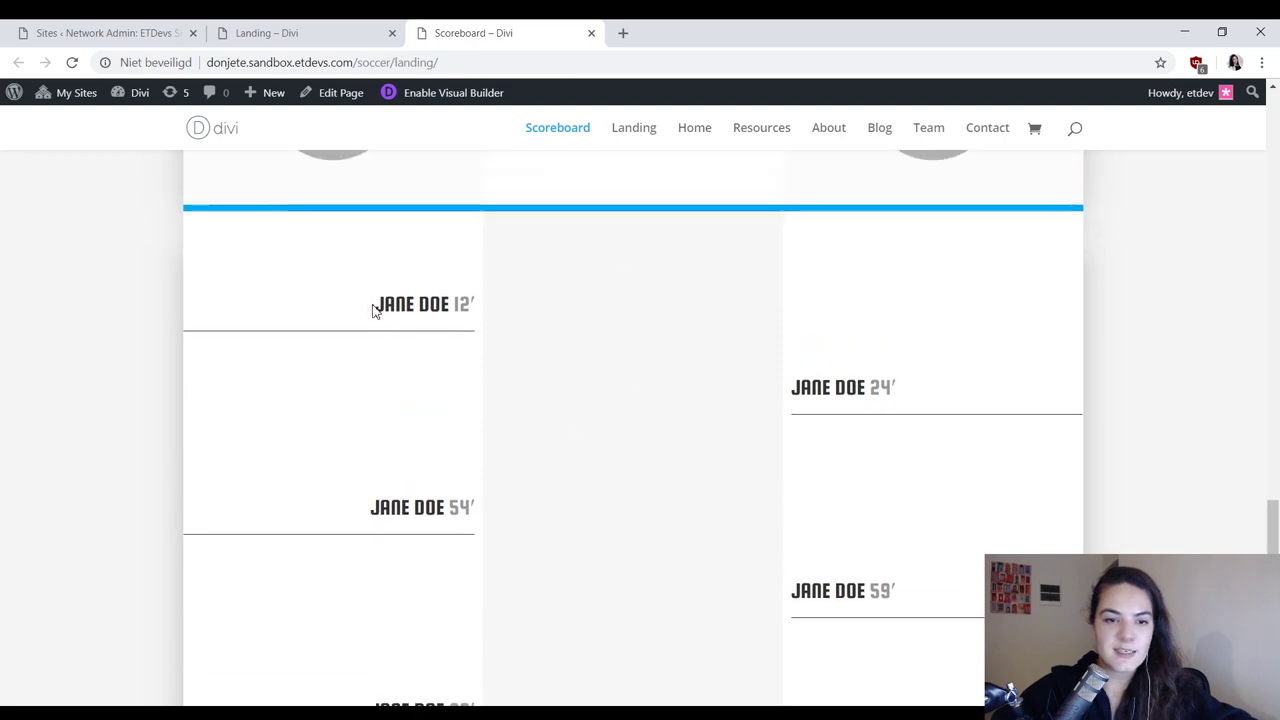
drag(375, 303, 476, 314)
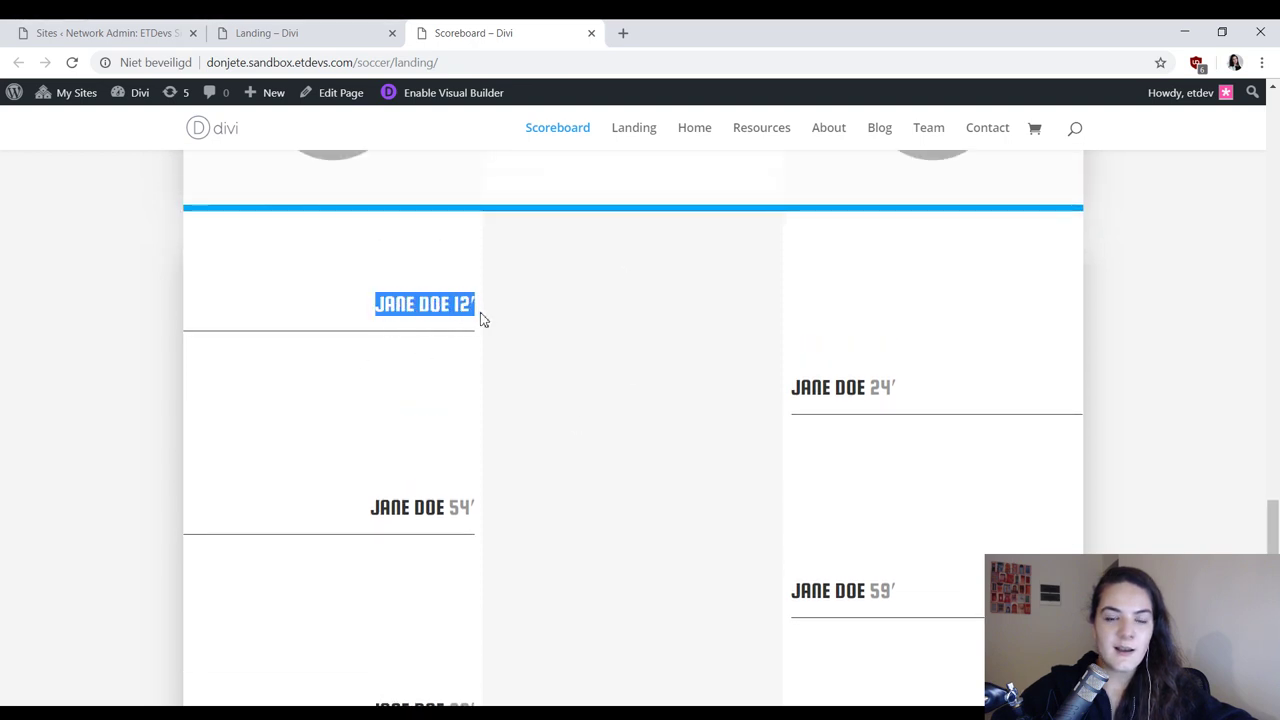
click(474, 304)
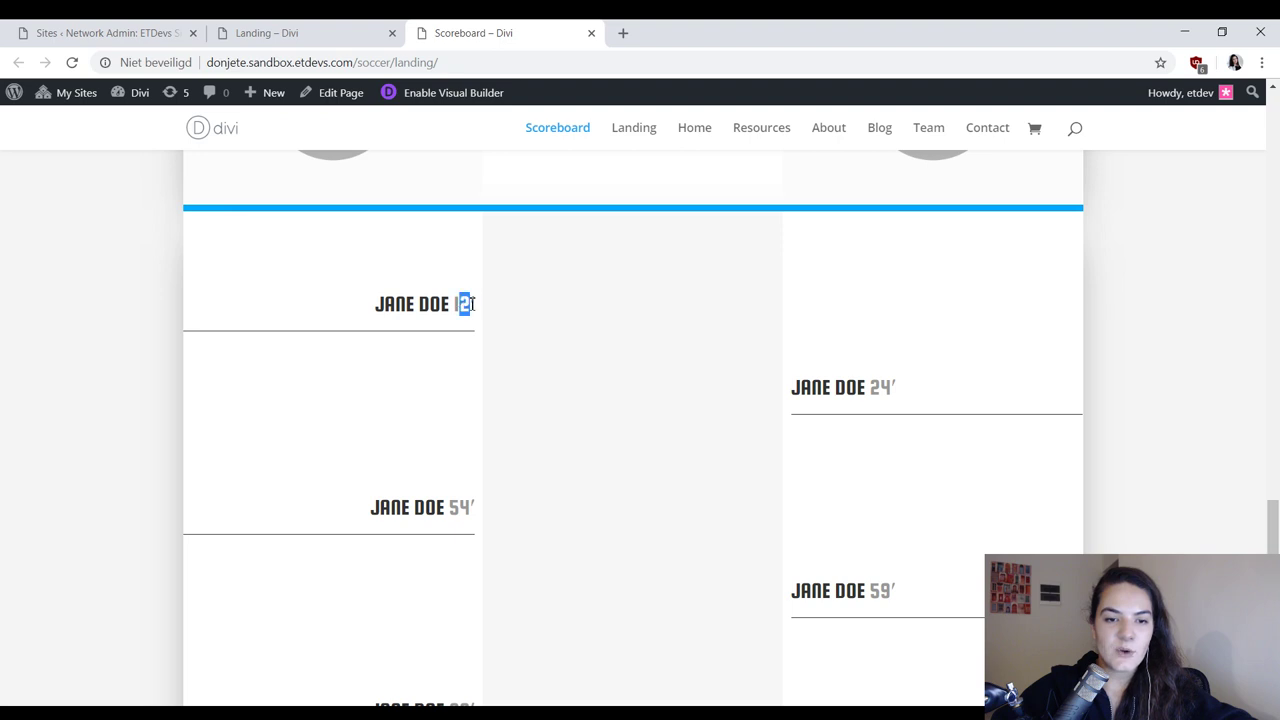
double_click(377, 310)
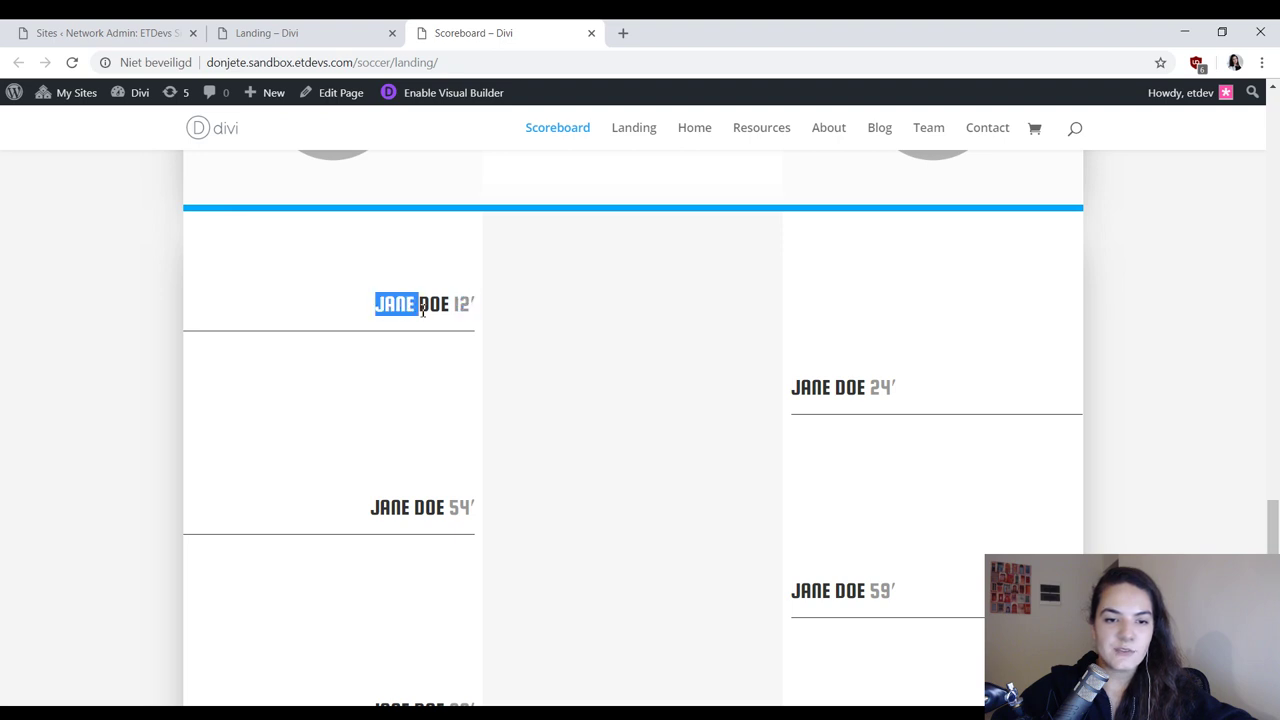
Step: On the Landing page, insert a Text module into the first column of the goal timeline row
click(317, 28)
click(341, 411)
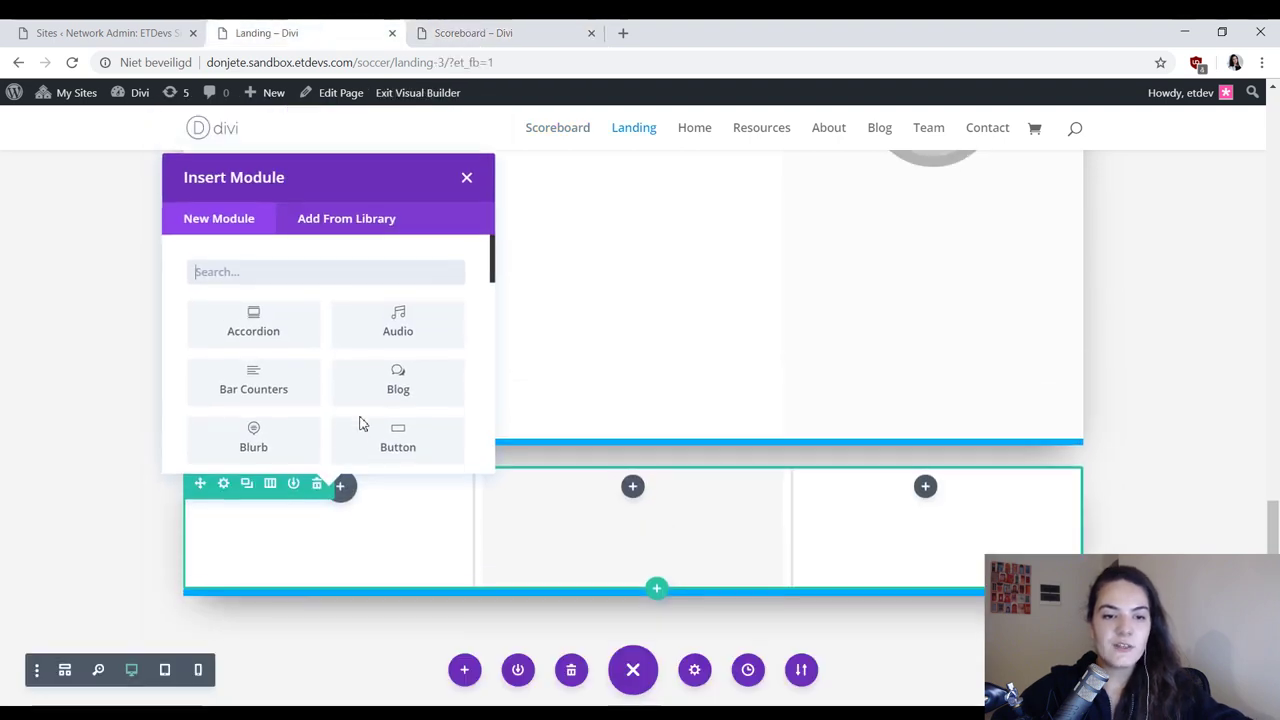
text(text)
click(316, 347)
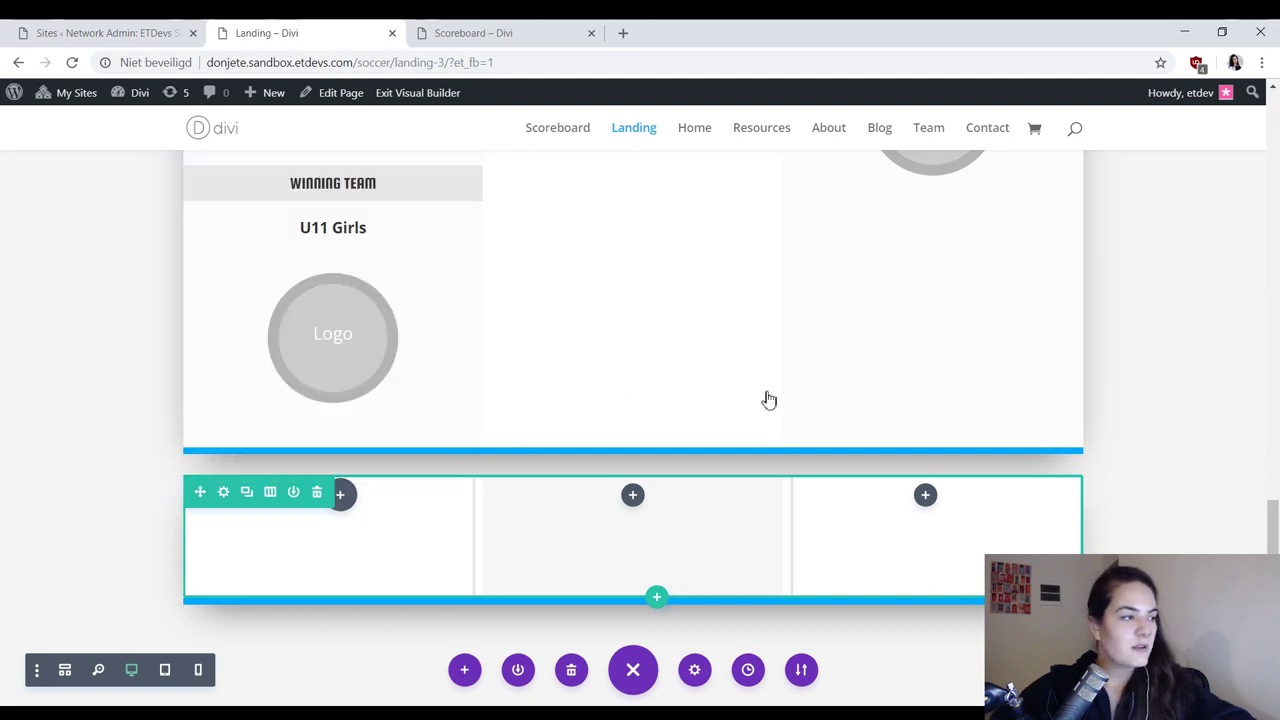
Step: Replace the module's placeholder content with the player's name followed by '24
key(ctrl+a)
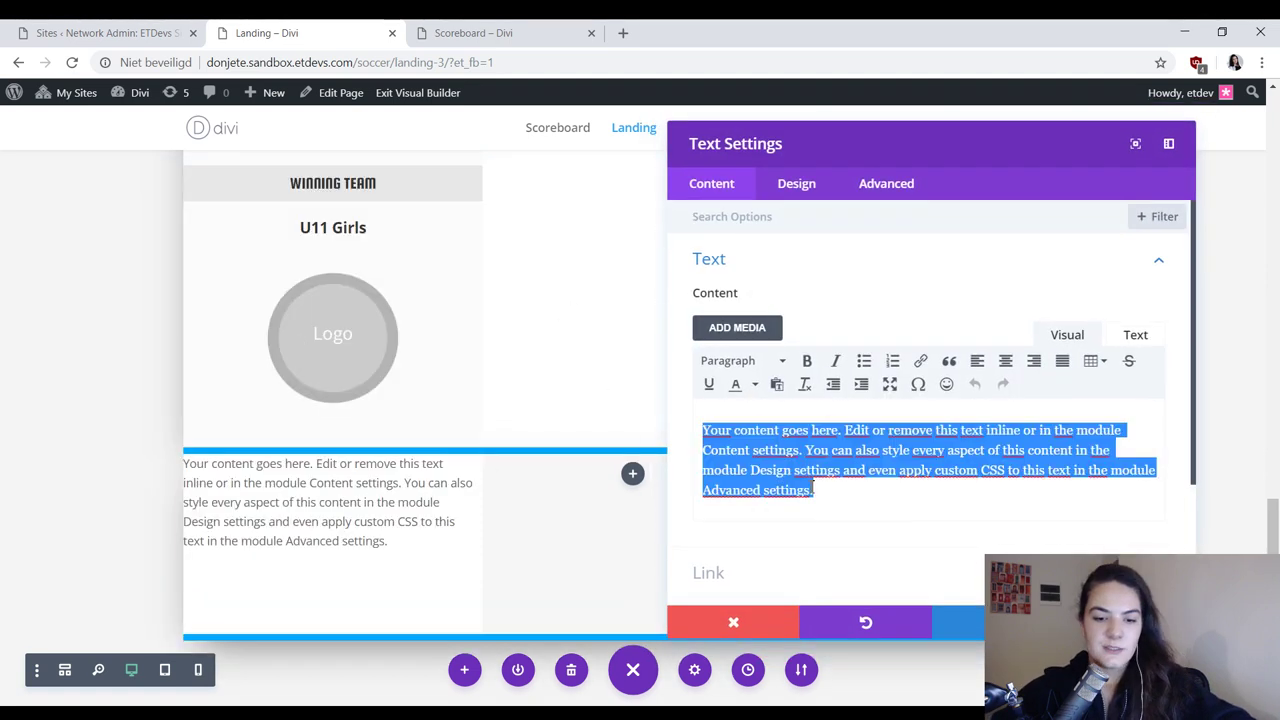
text(Jan)
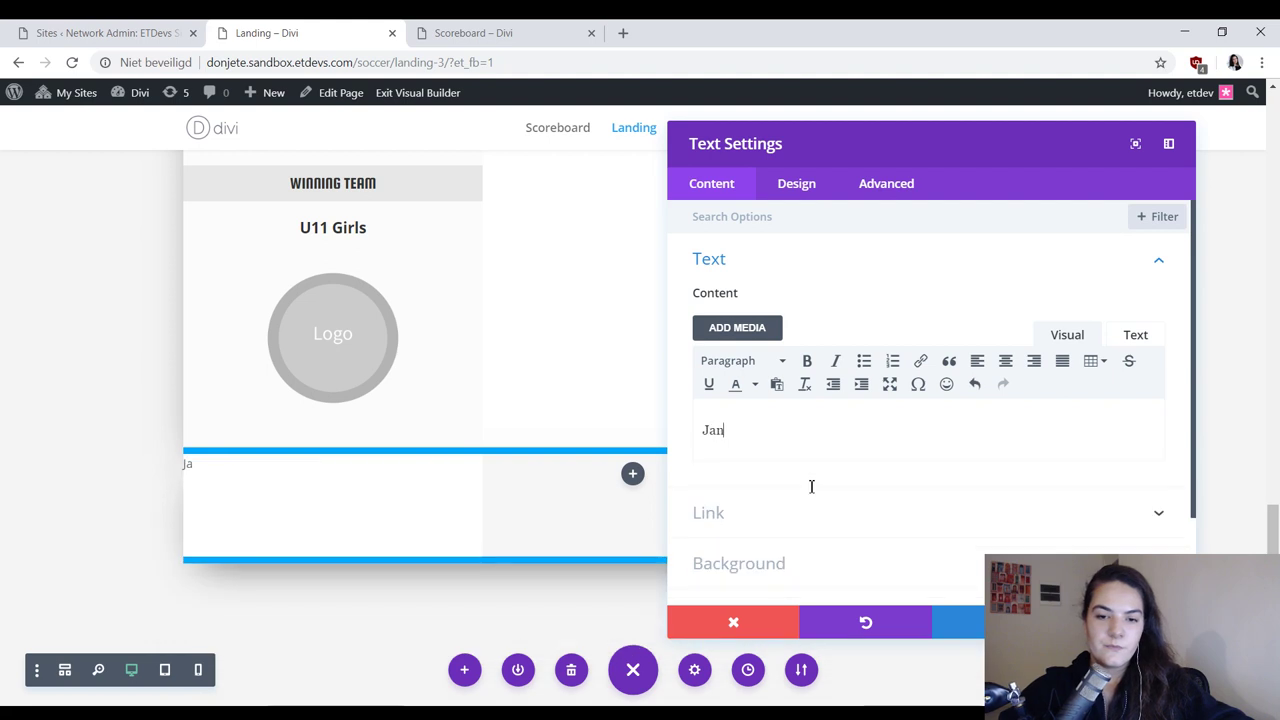
text(e Doe)
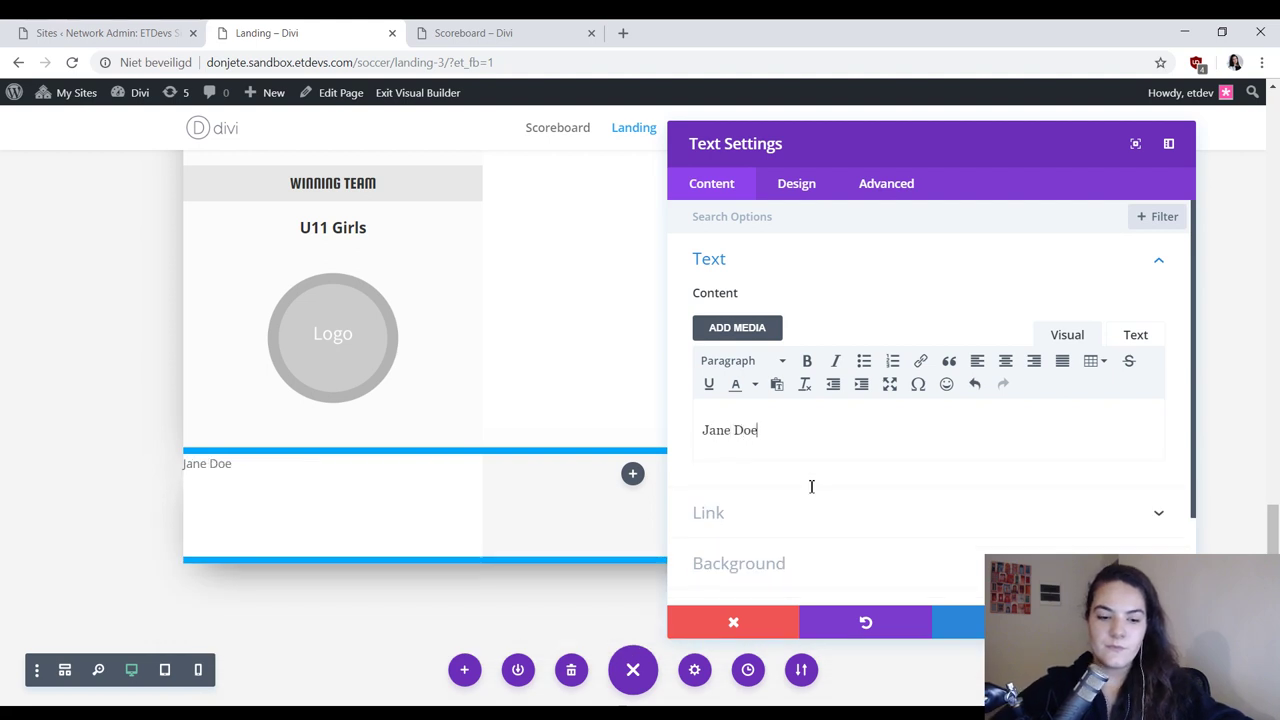
text( '24)
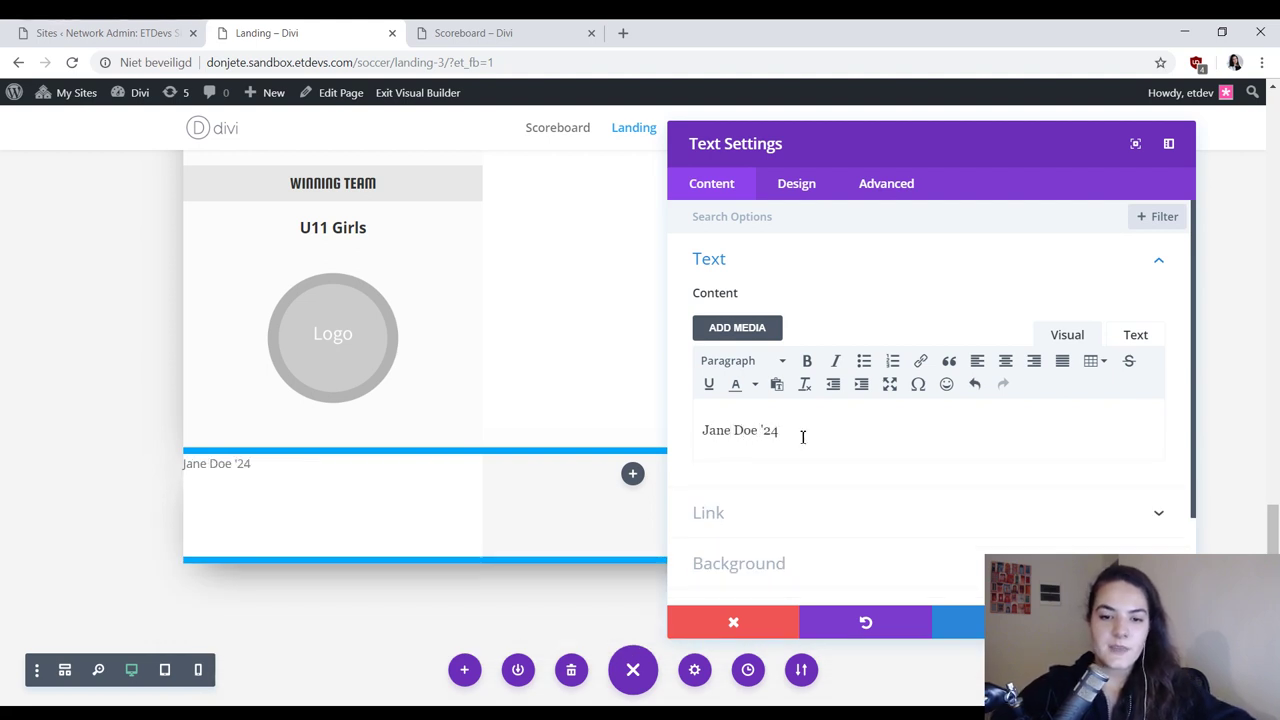
Step: Color the goal minute '24 light gray within the module's content
drag(703, 430, 755, 430)
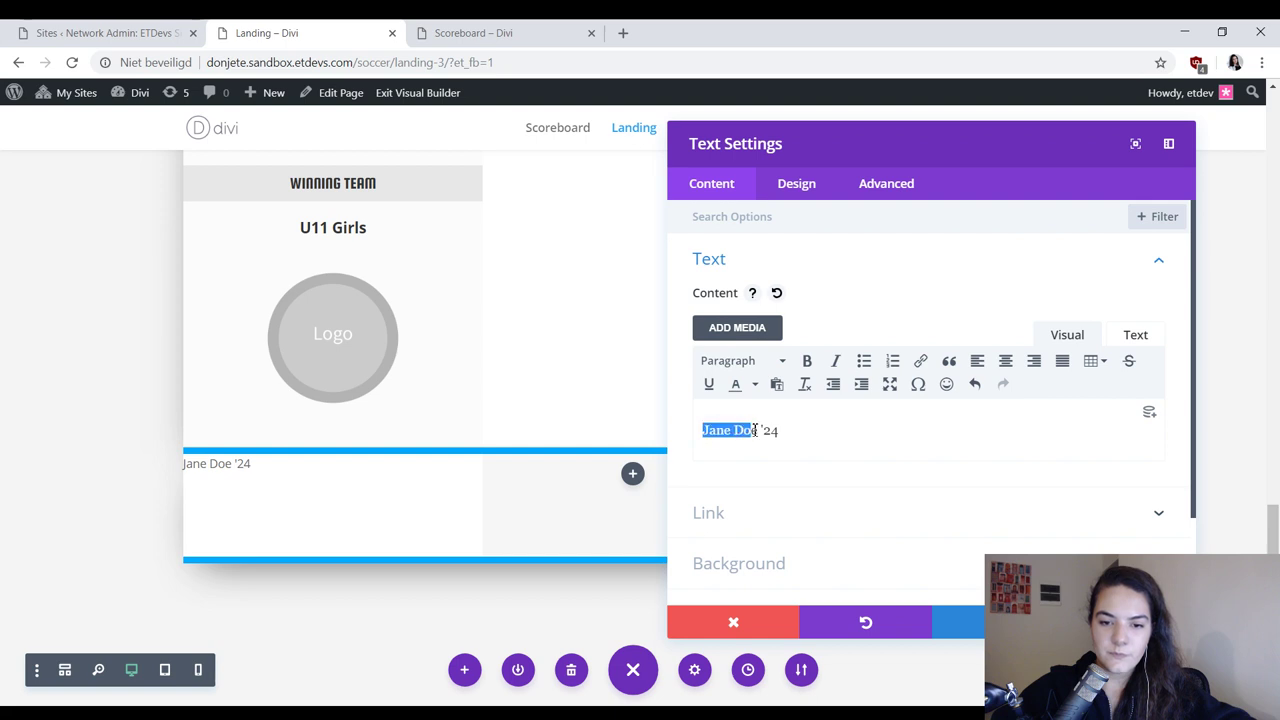
click(742, 430)
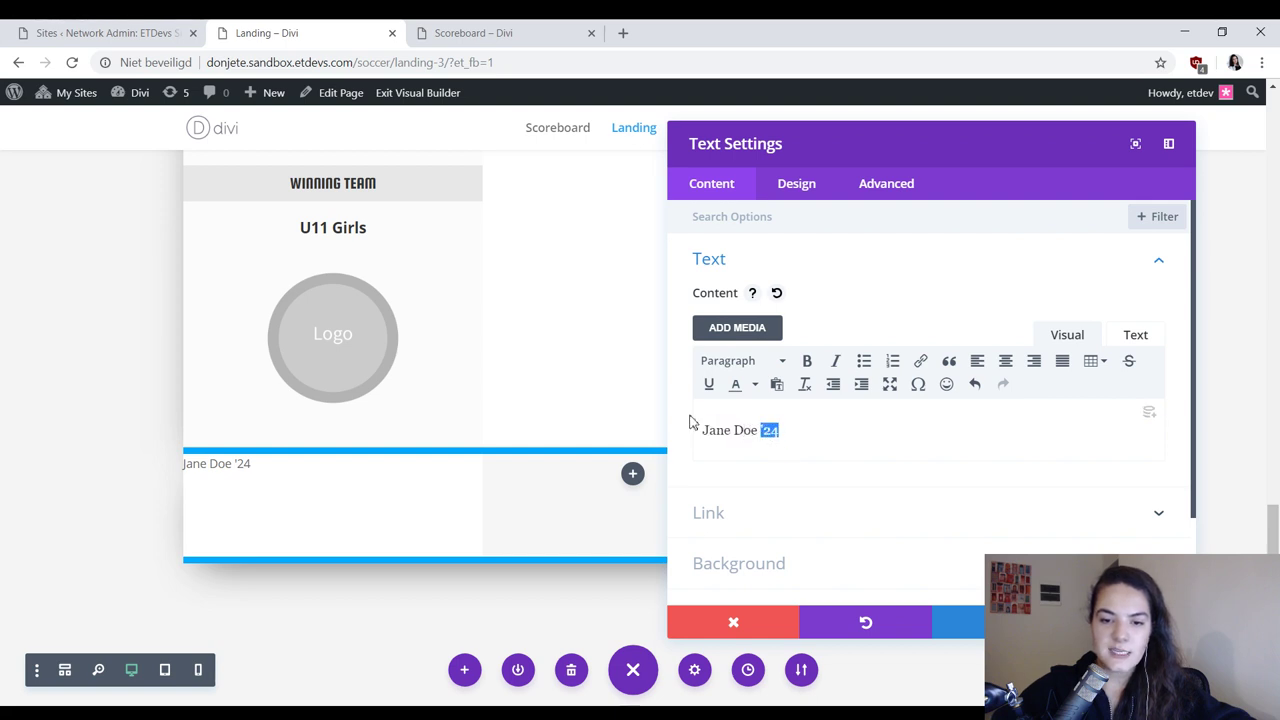
click(764, 431)
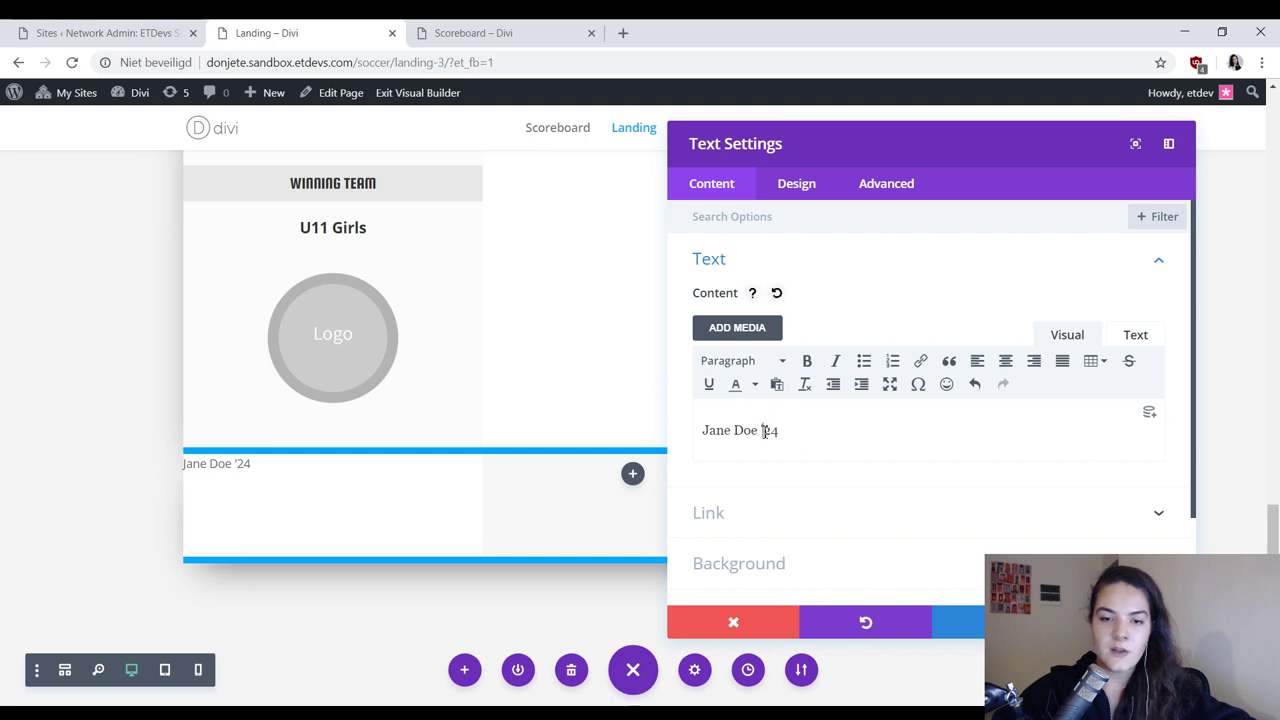
drag(785, 432, 764, 429)
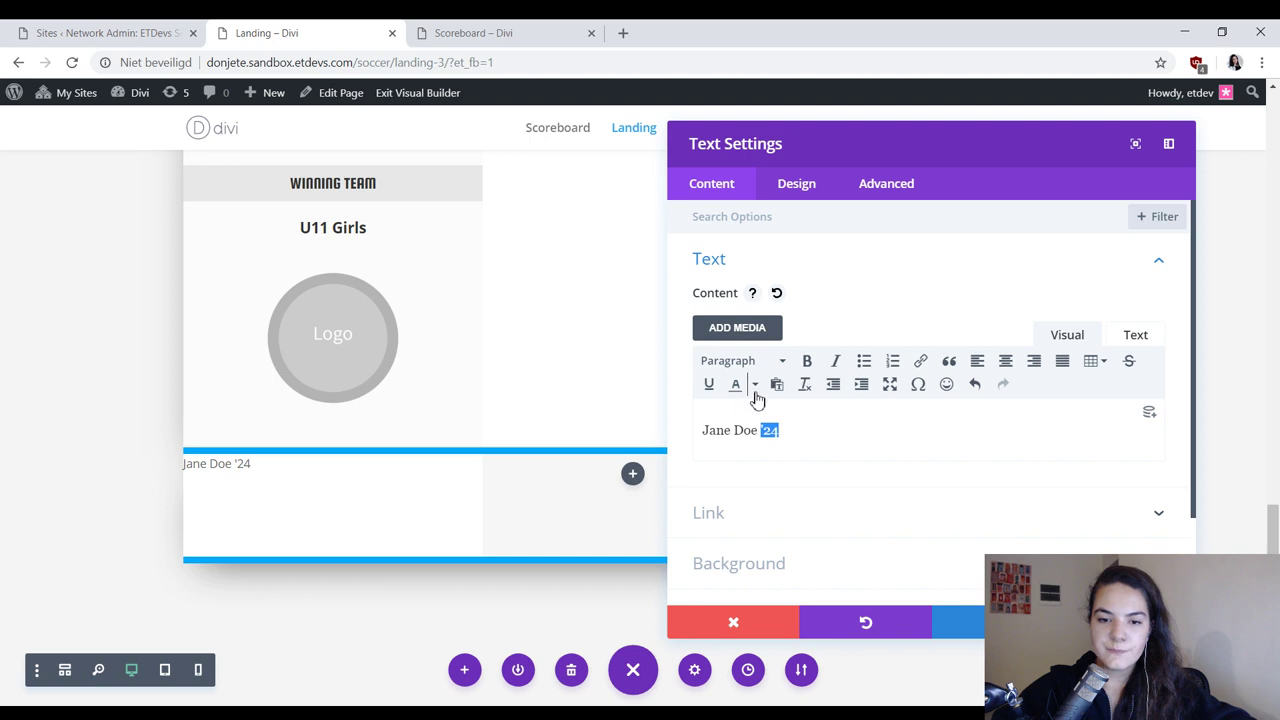
click(755, 388)
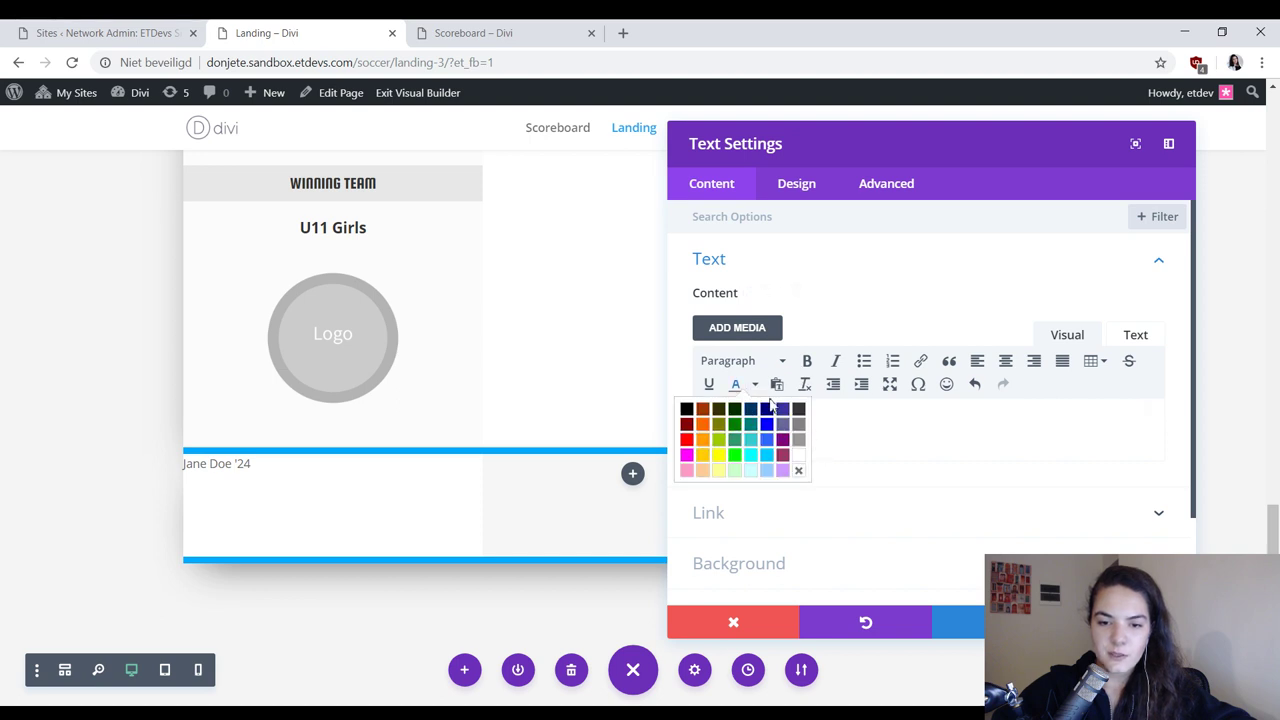
click(798, 440)
click(790, 440)
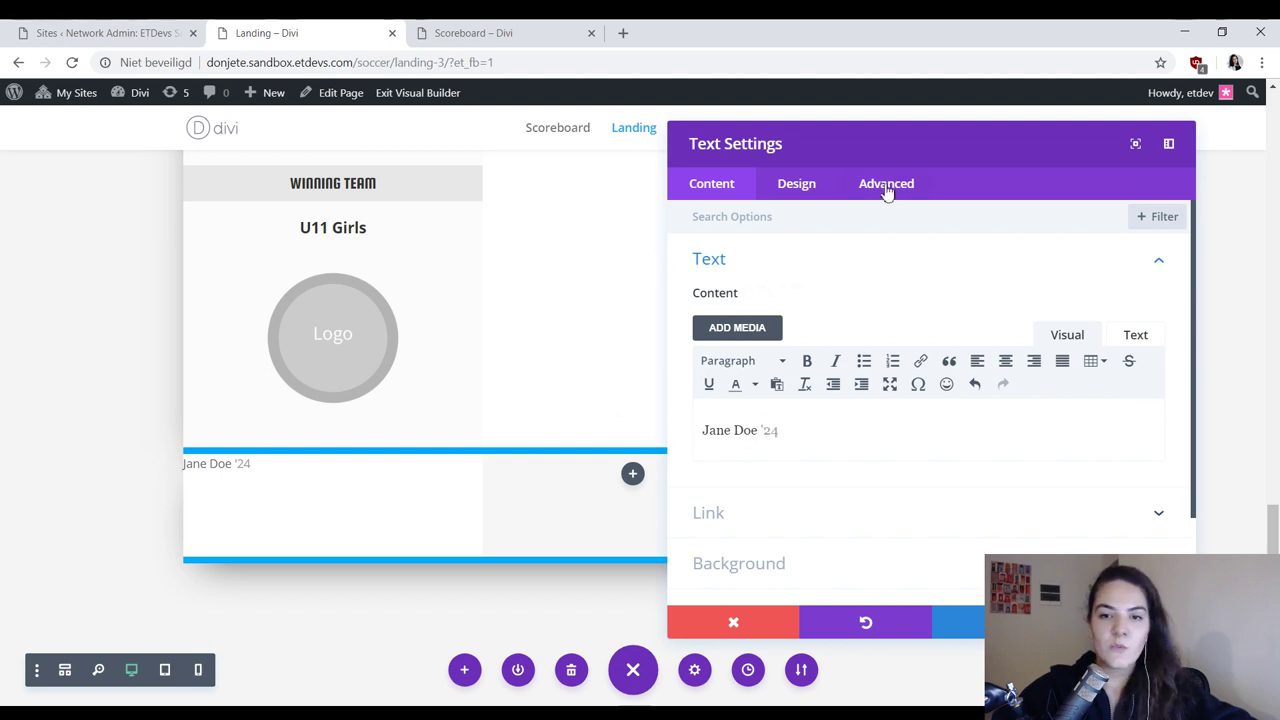
Step: Set the module's text font to Squada One and its font style to uppercase
click(812, 184)
click(750, 277)
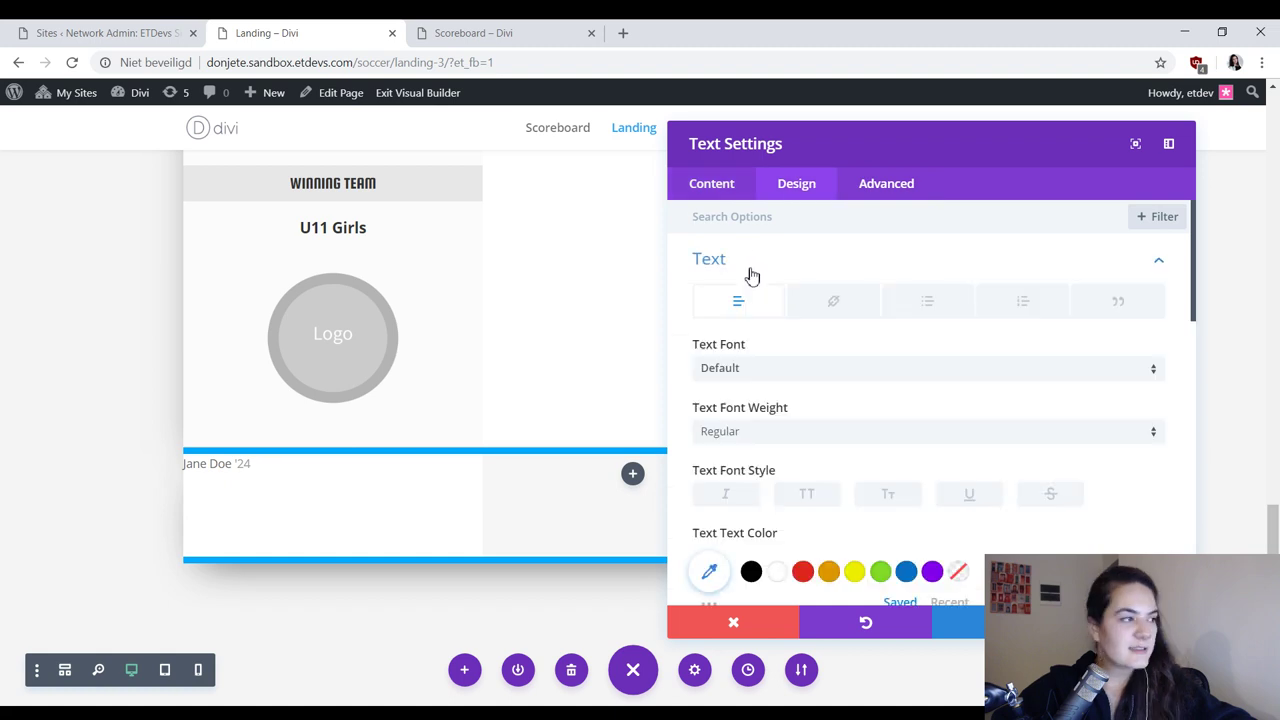
click(931, 371)
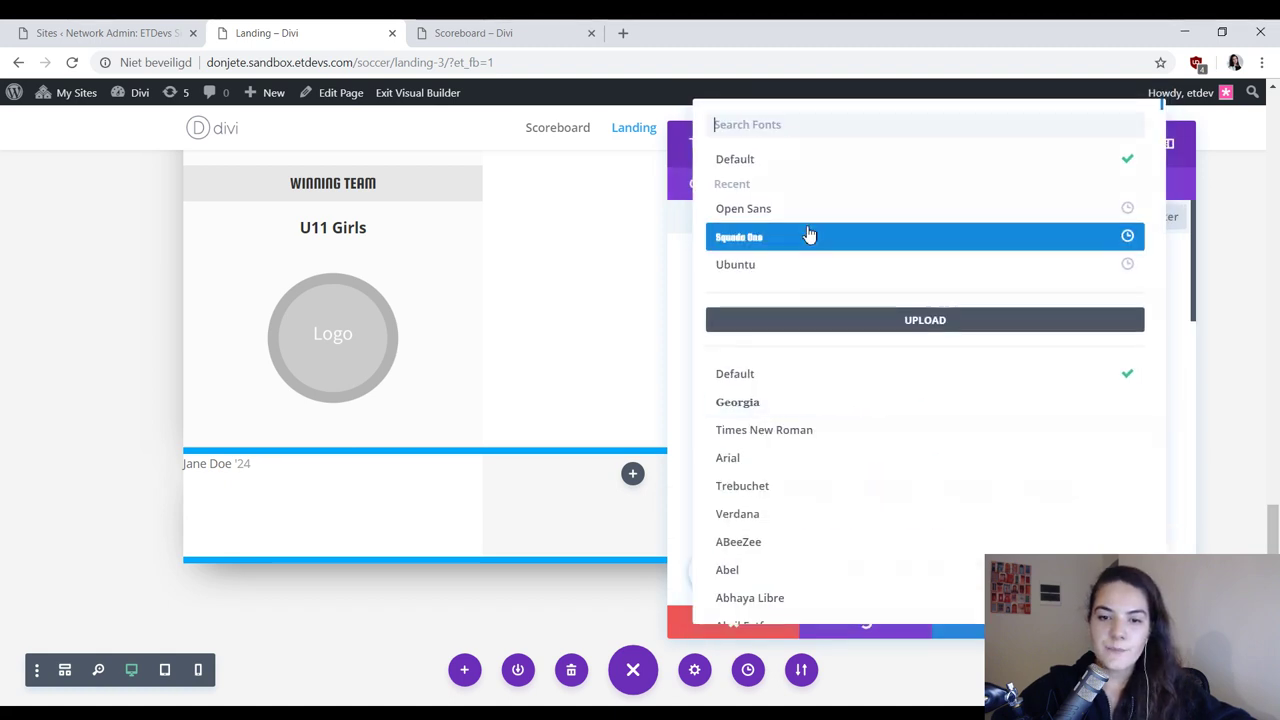
click(810, 245)
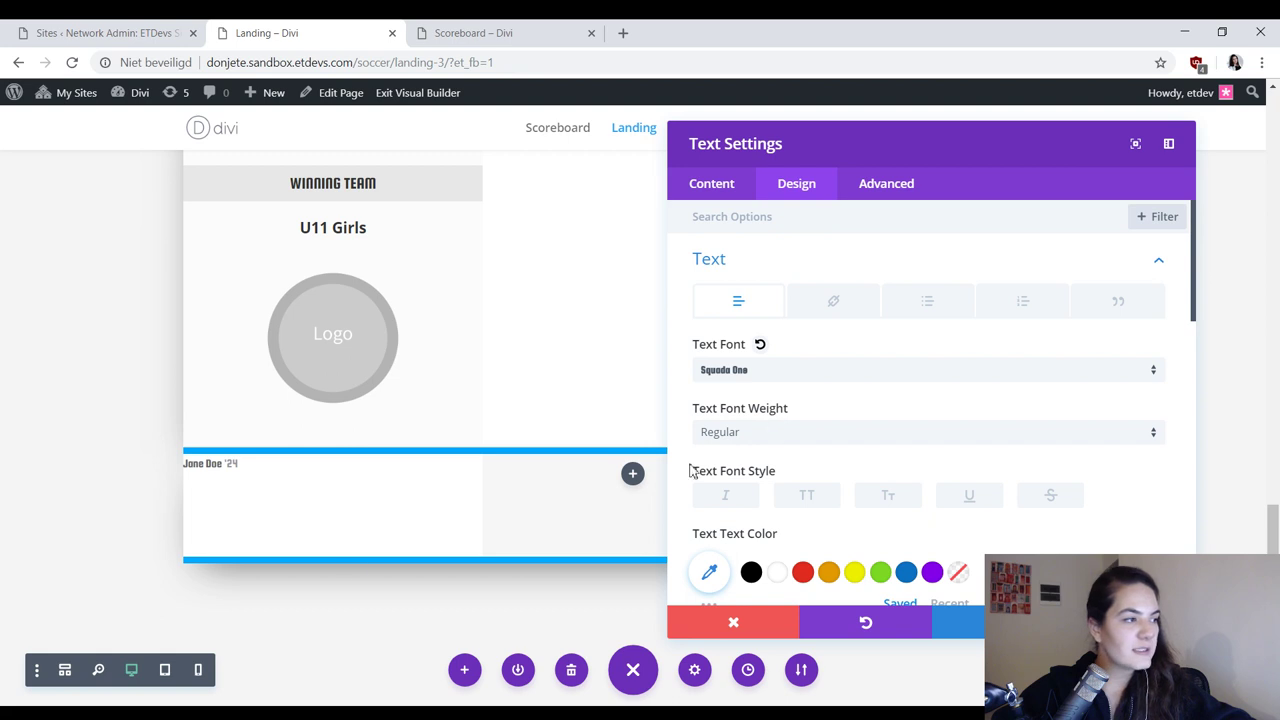
click(808, 500)
Step: Give the module's text a dark gray color, a 27px size and right orientation
scroll(810, 510, down, 3)
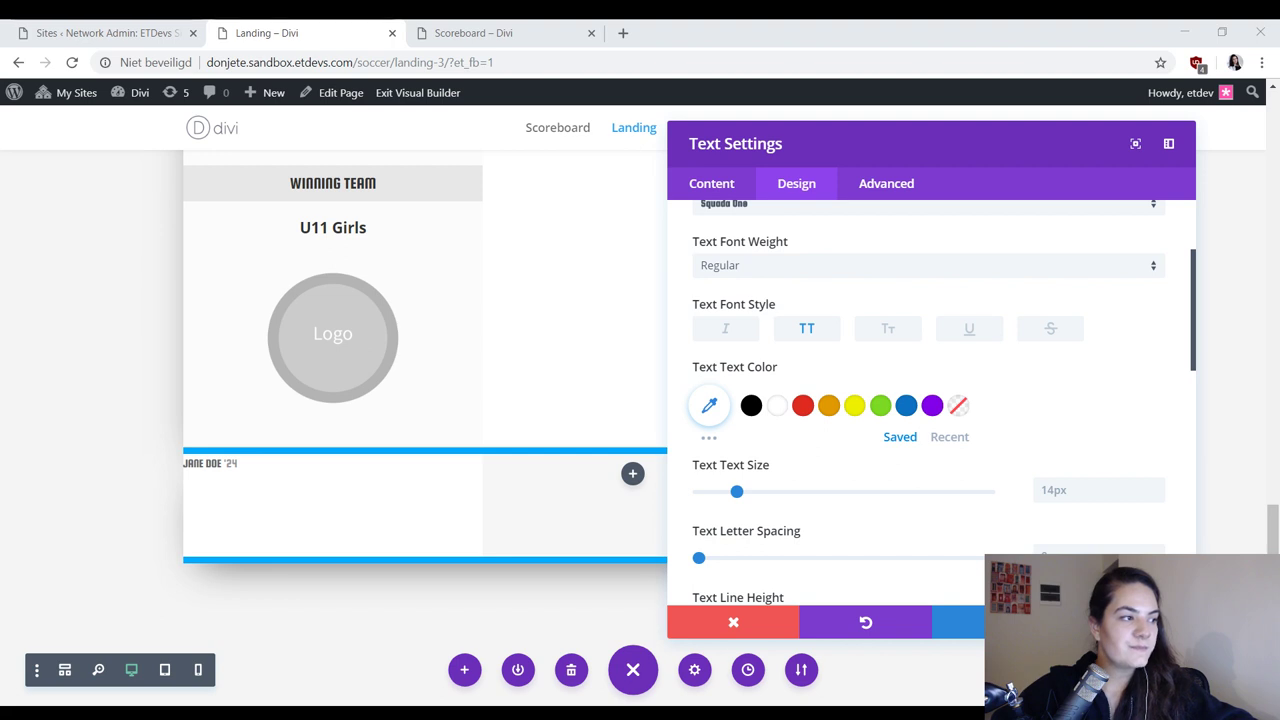
click(709, 407)
scroll(1031, 437, down, 4)
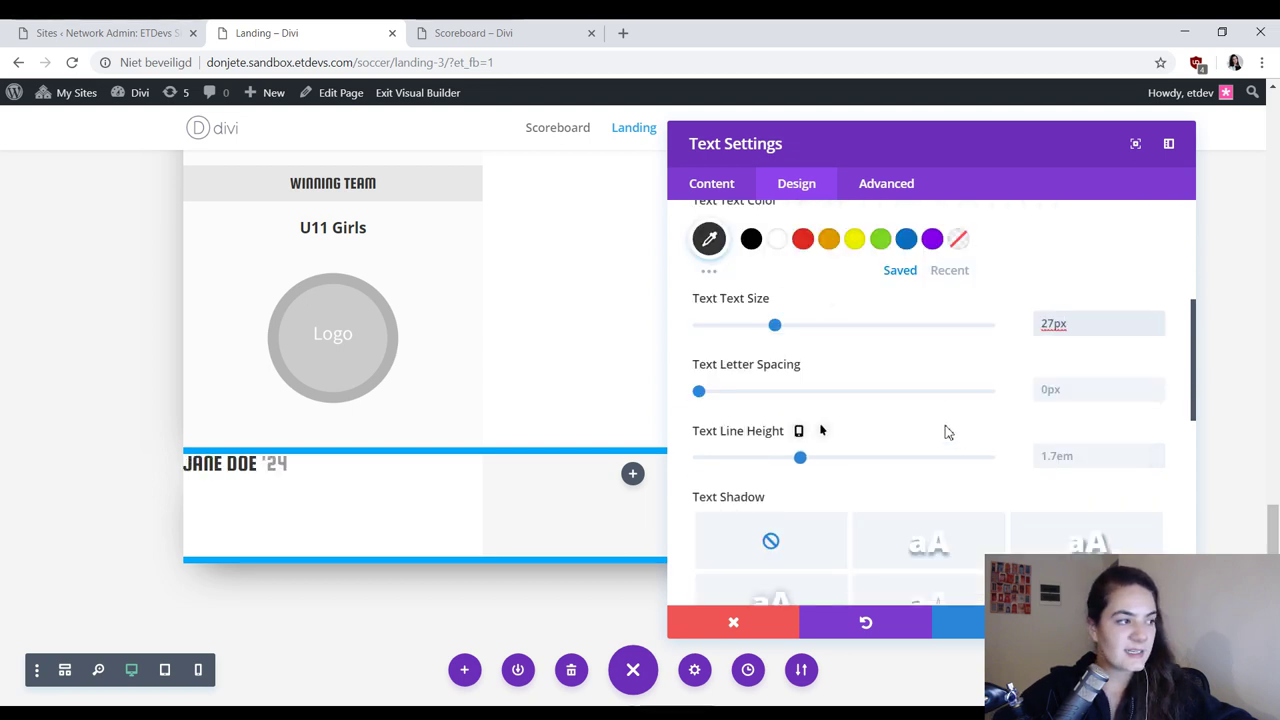
scroll(946, 431, down, 2)
click(993, 518)
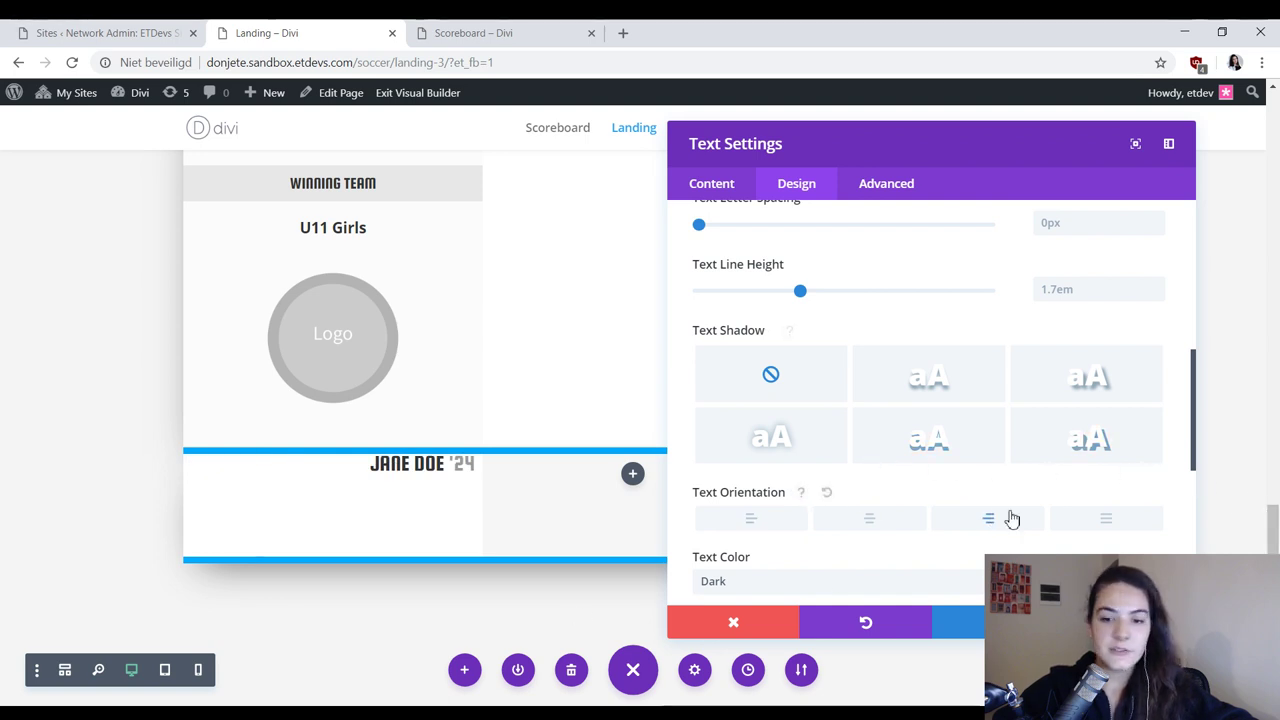
Step: Set the text module's top margin to 100px and bottom padding to 20px, and compare it with the reference Scoreboard page
scroll(840, 489, down, 3)
click(815, 418)
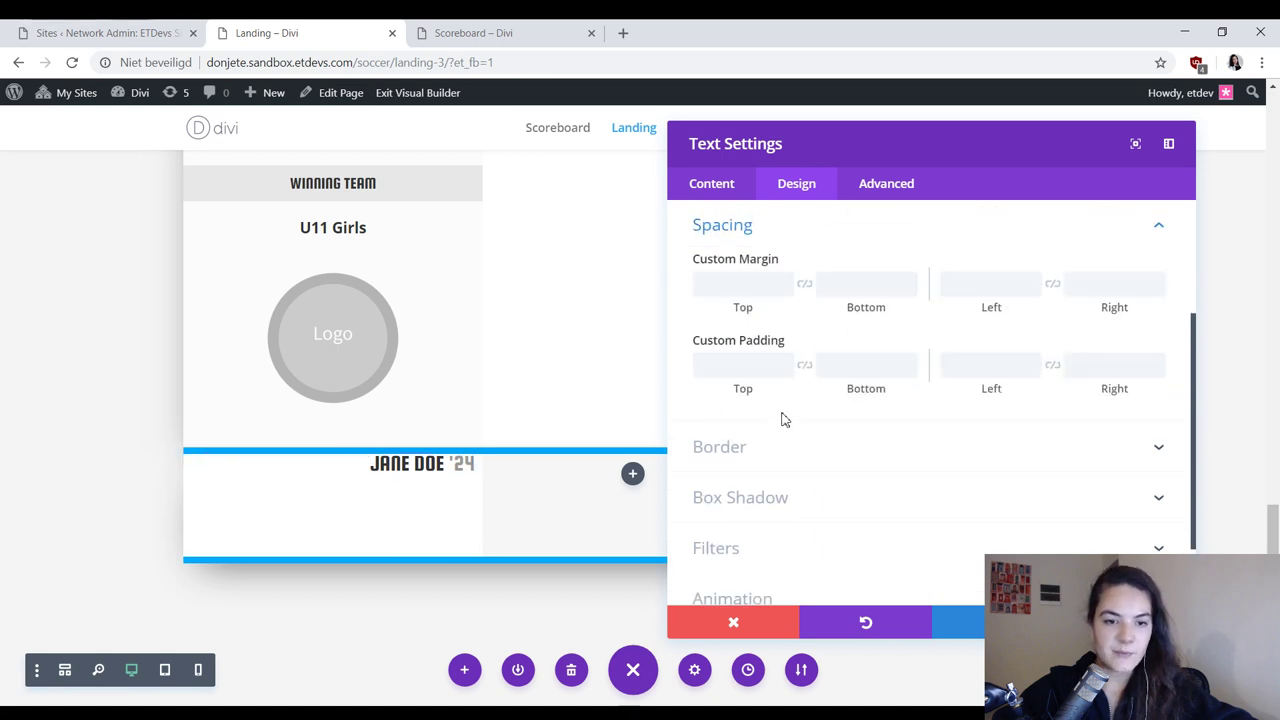
click(745, 281)
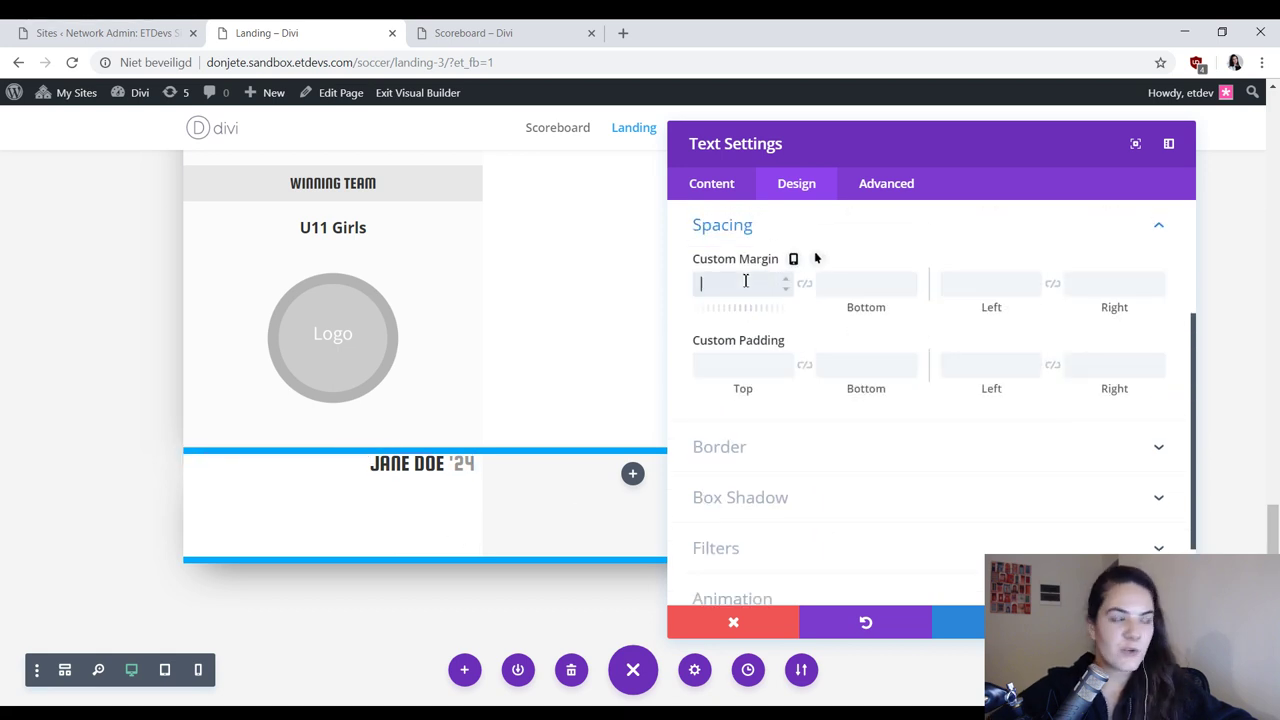
text(100px)
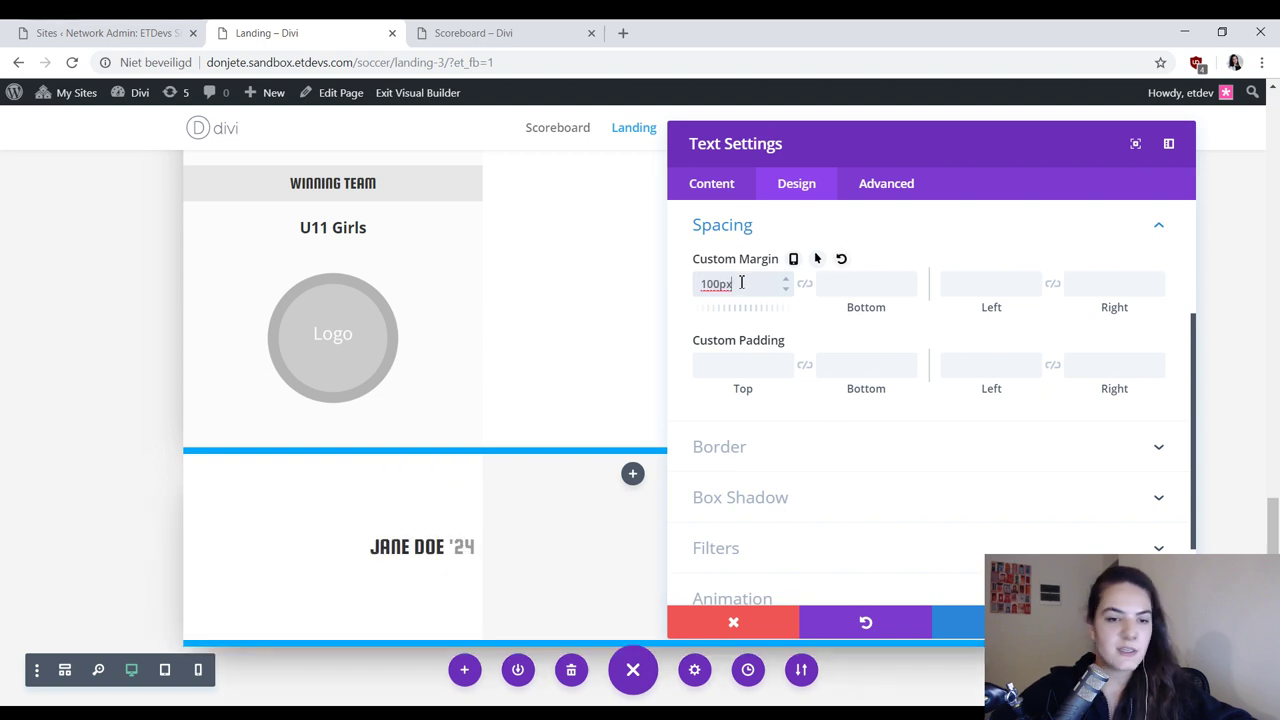
click(838, 362)
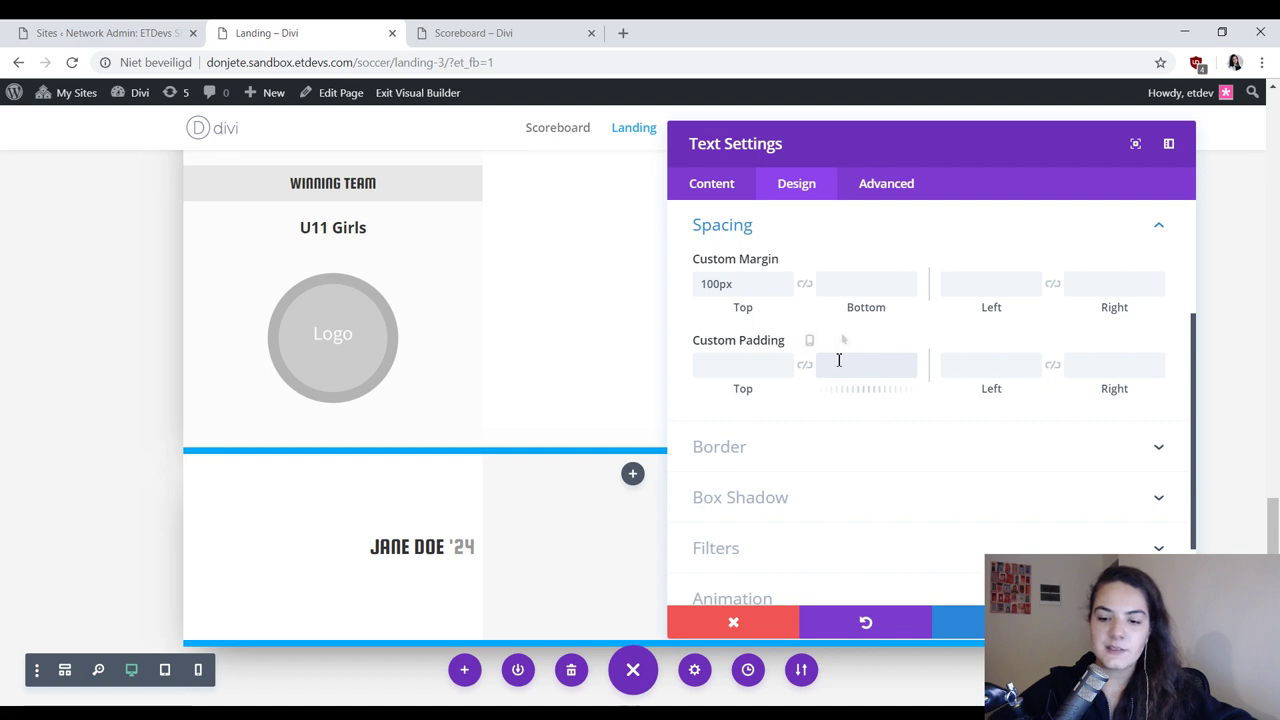
text(20px)
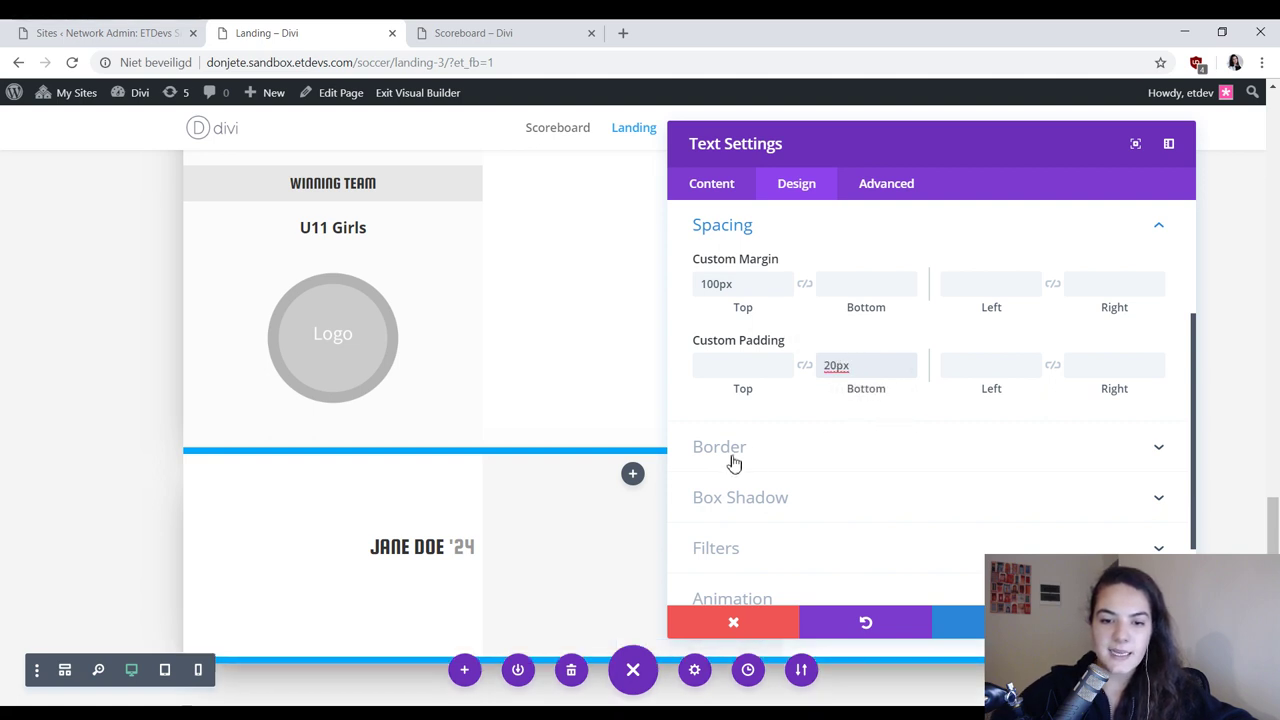
click(503, 33)
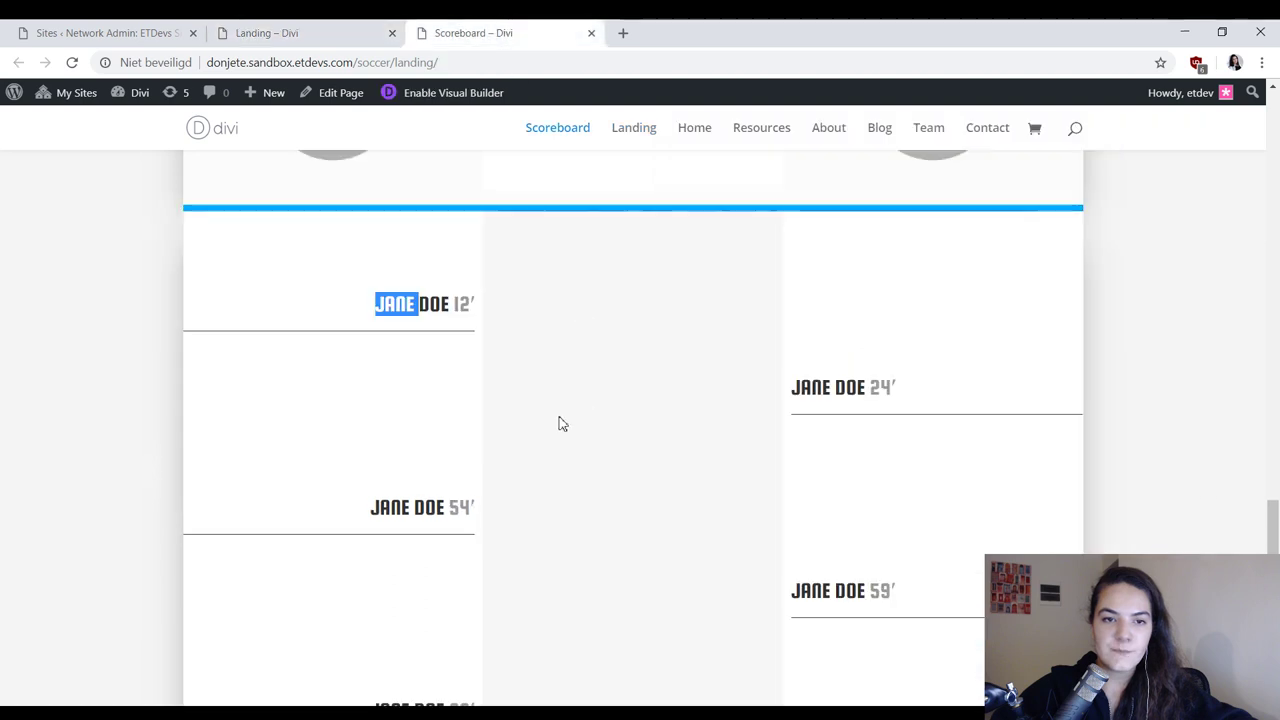
click(420, 352)
drag(439, 358, 432, 342)
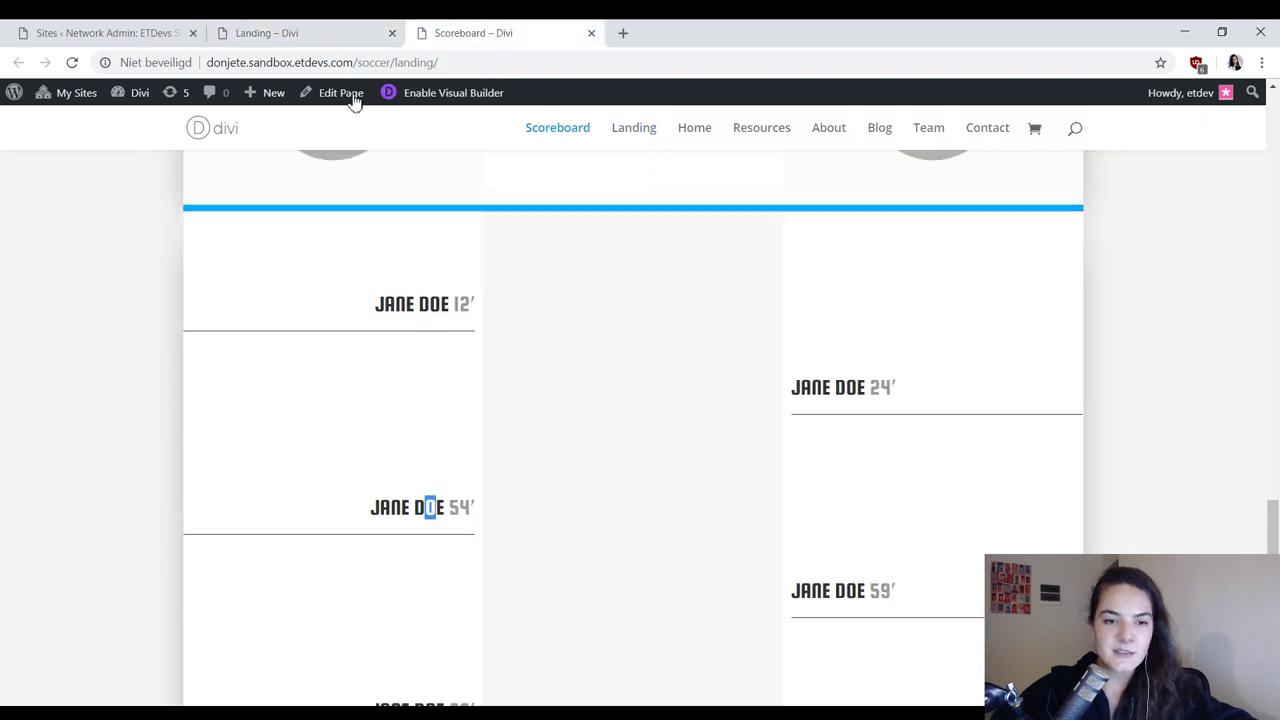
click(300, 33)
click(560, 30)
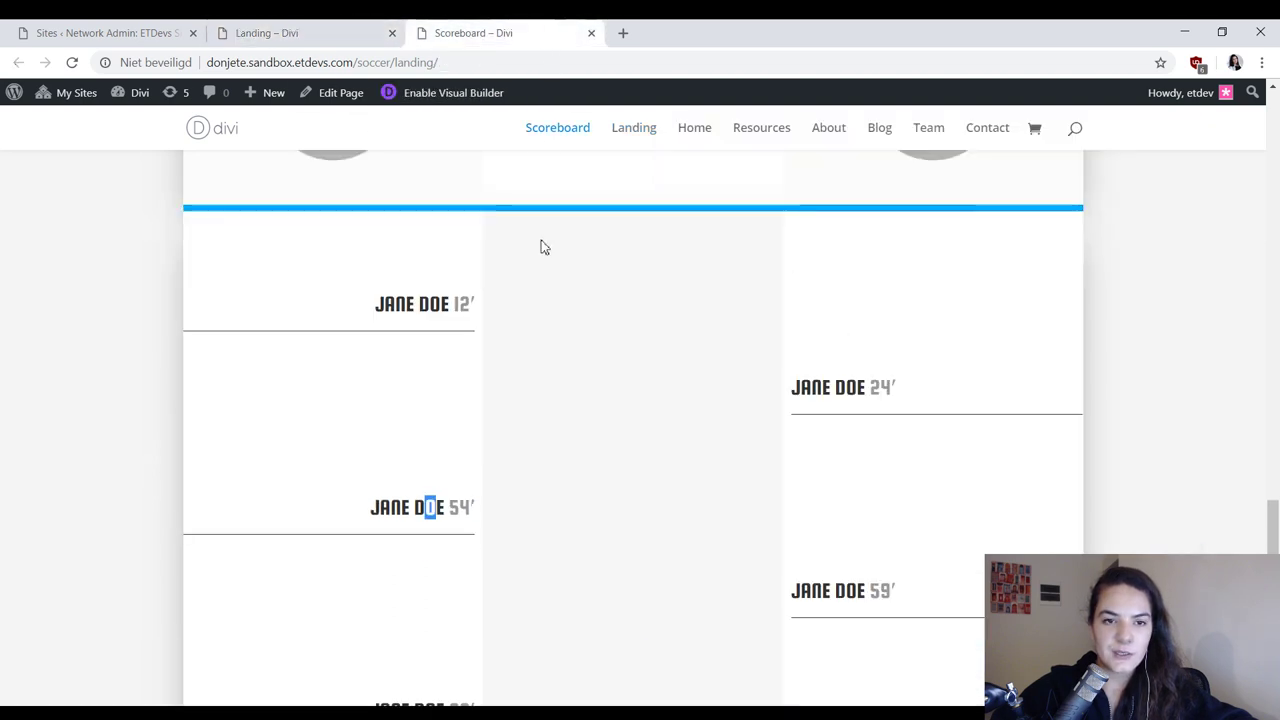
click(411, 362)
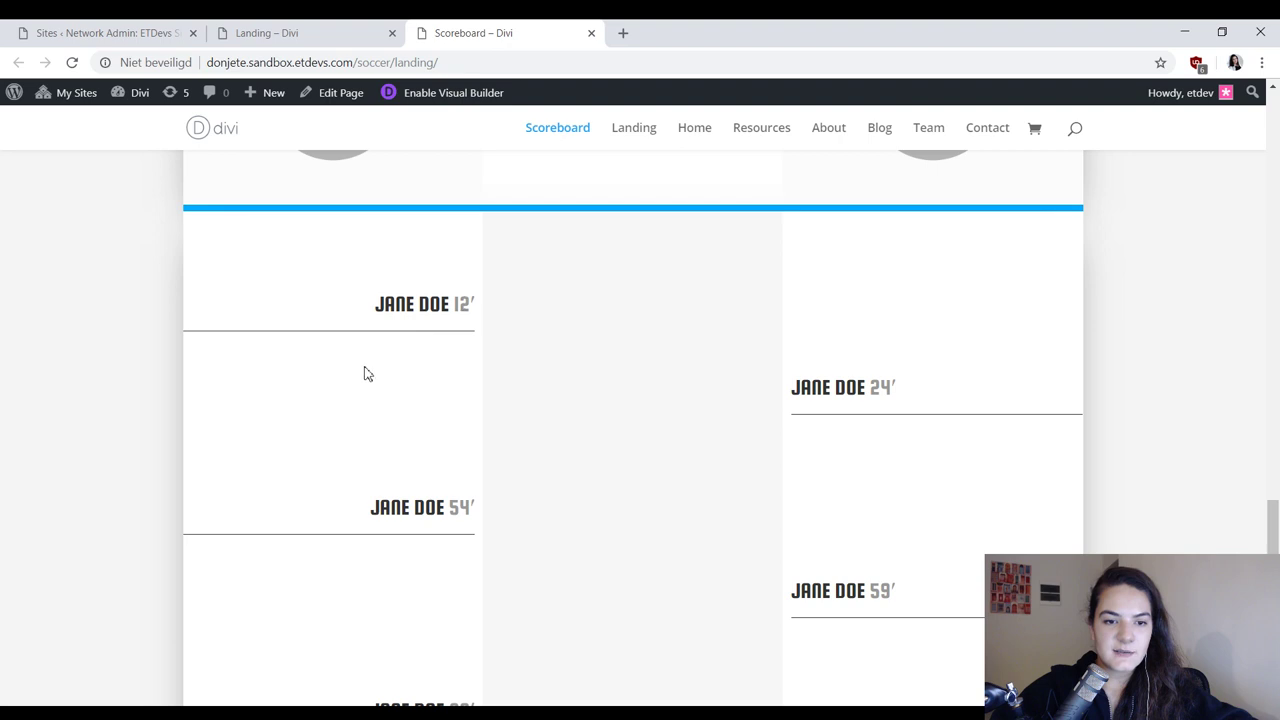
Step: Add a 1px bottom border to the scorer text module on the Landing page and inspect its border color
click(272, 30)
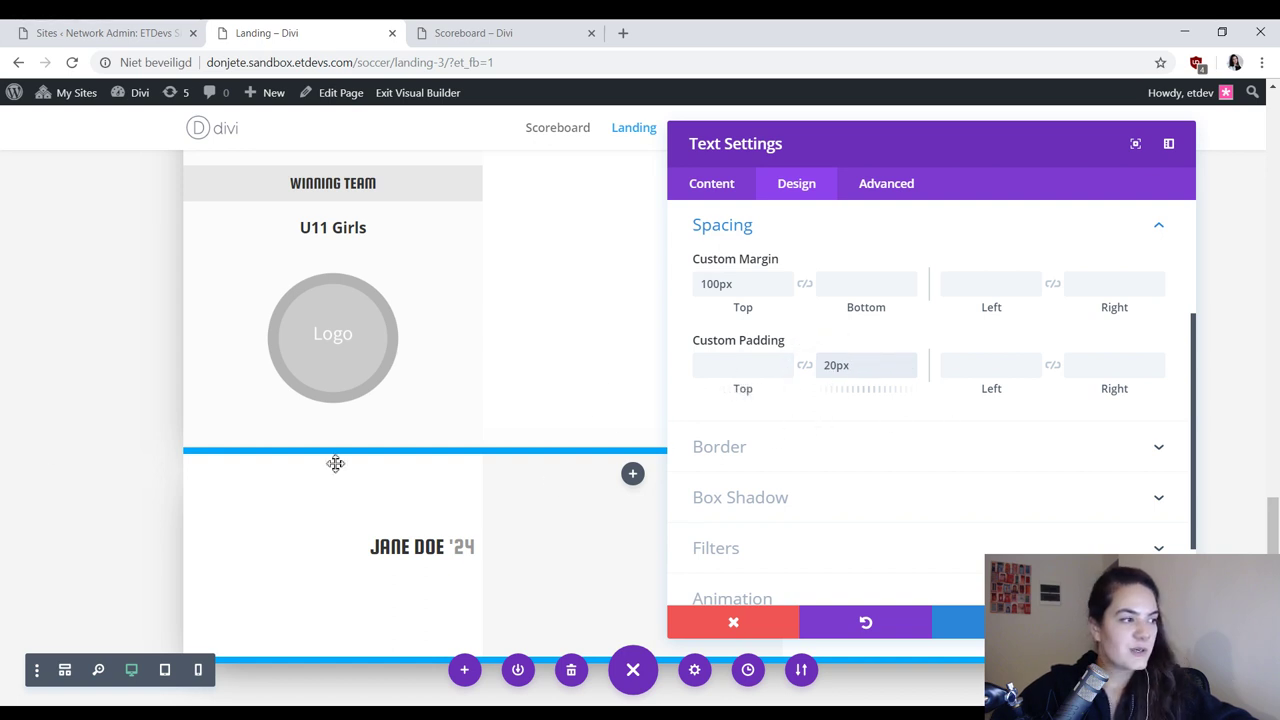
scroll(886, 506, down, 2)
click(846, 366)
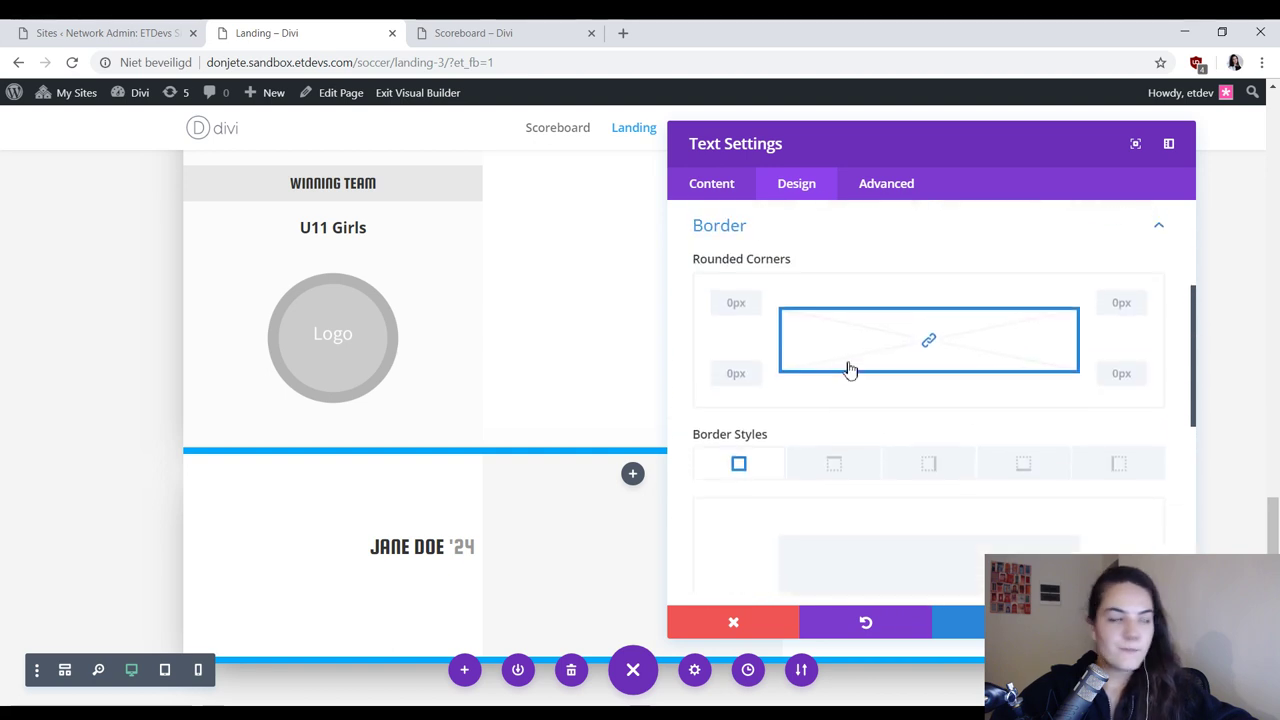
scroll(921, 405, down, 1)
click(1021, 390)
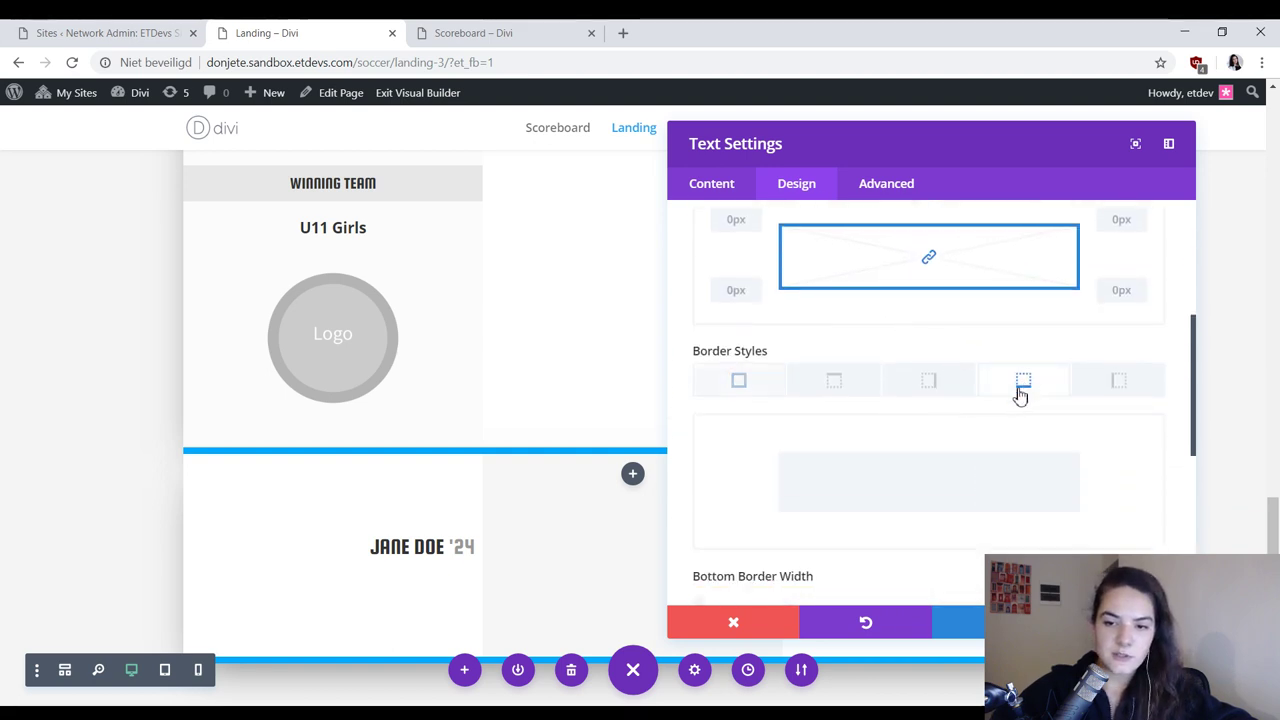
scroll(1100, 420, down, 3)
click(1156, 347)
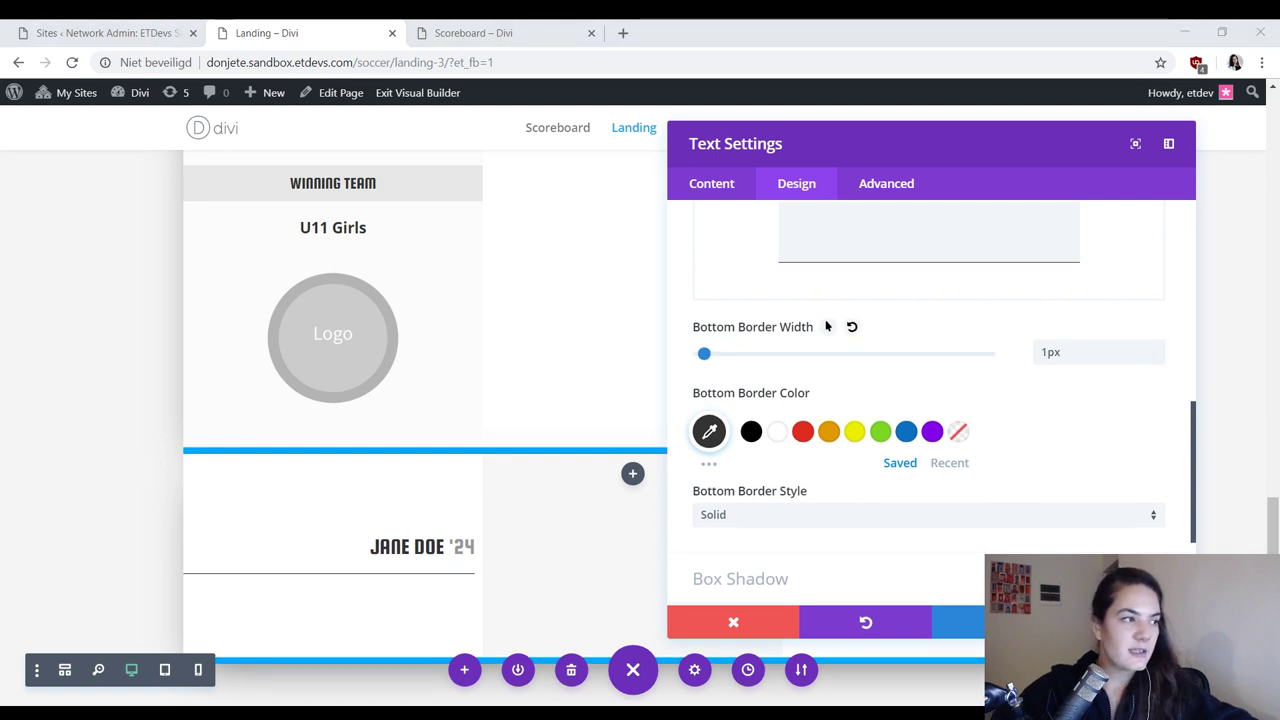
click(709, 431)
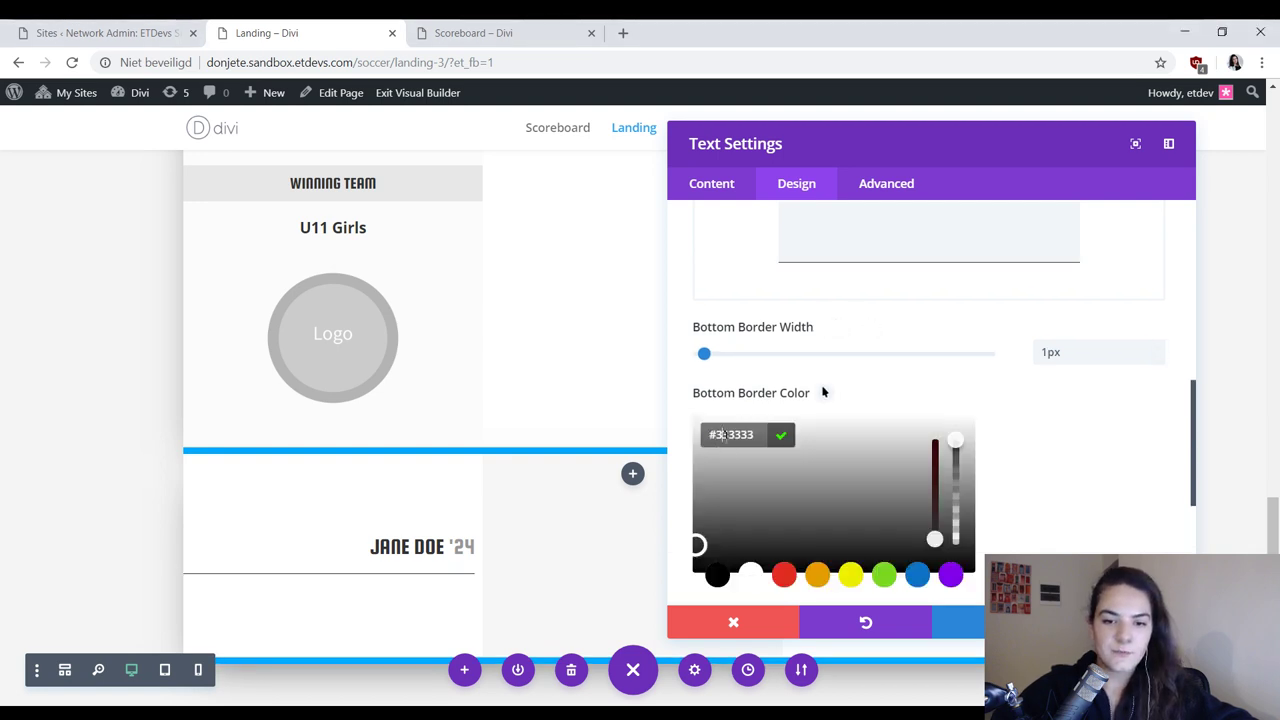
click(1111, 434)
Step: Try a 50px bottom padding on the scorer text module and return it to 20px
scroll(864, 348, up, 3)
scroll(864, 348, up, 3)
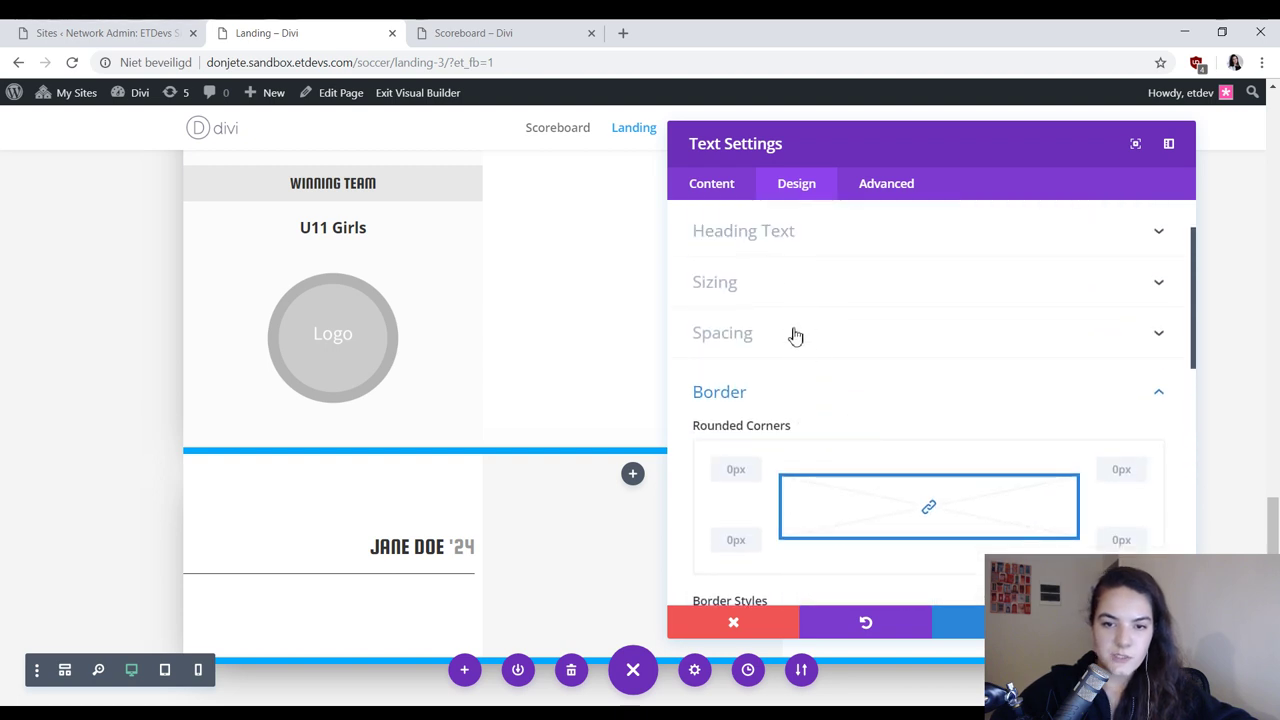
click(794, 335)
double_click(863, 366)
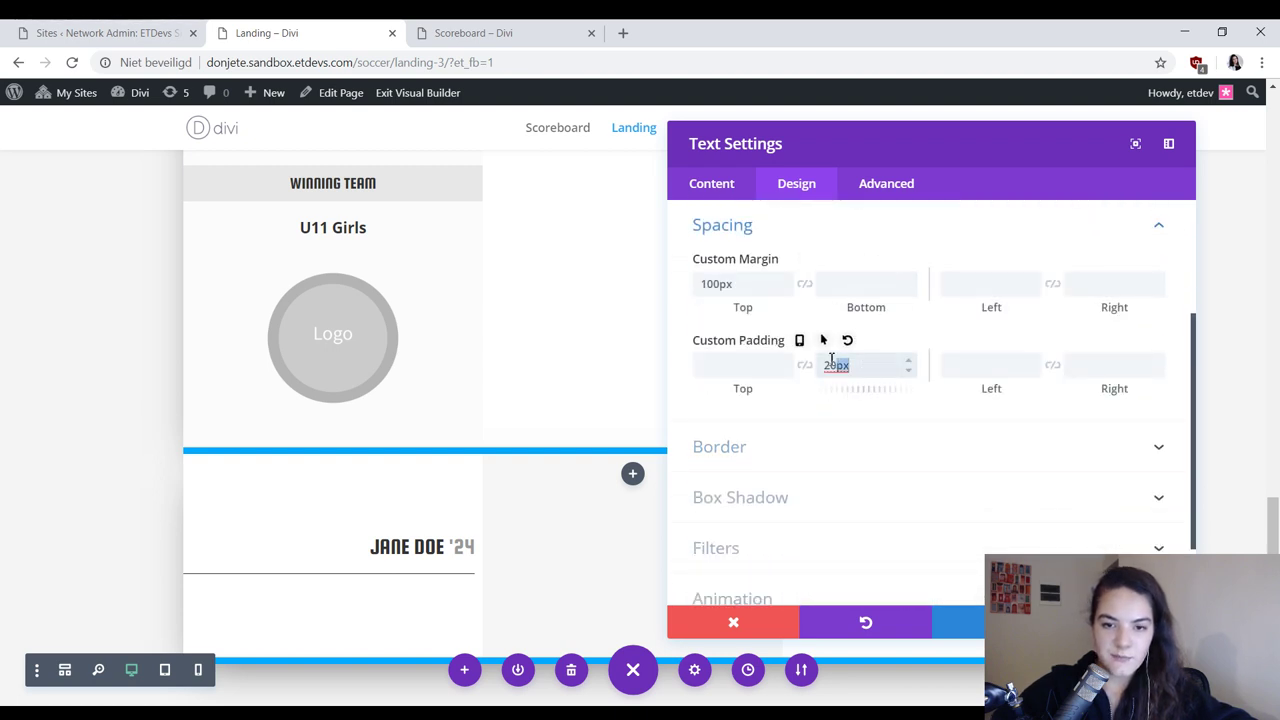
text(50px)
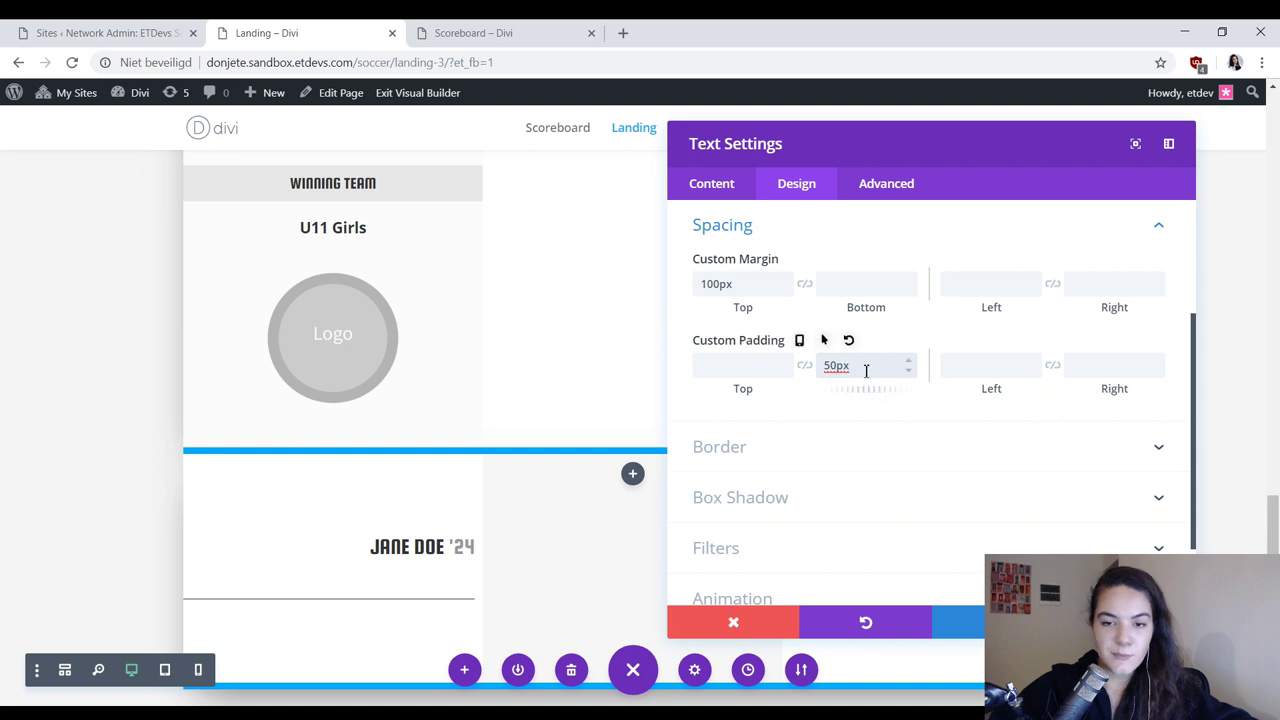
drag(866, 366, 785, 369)
text(20)
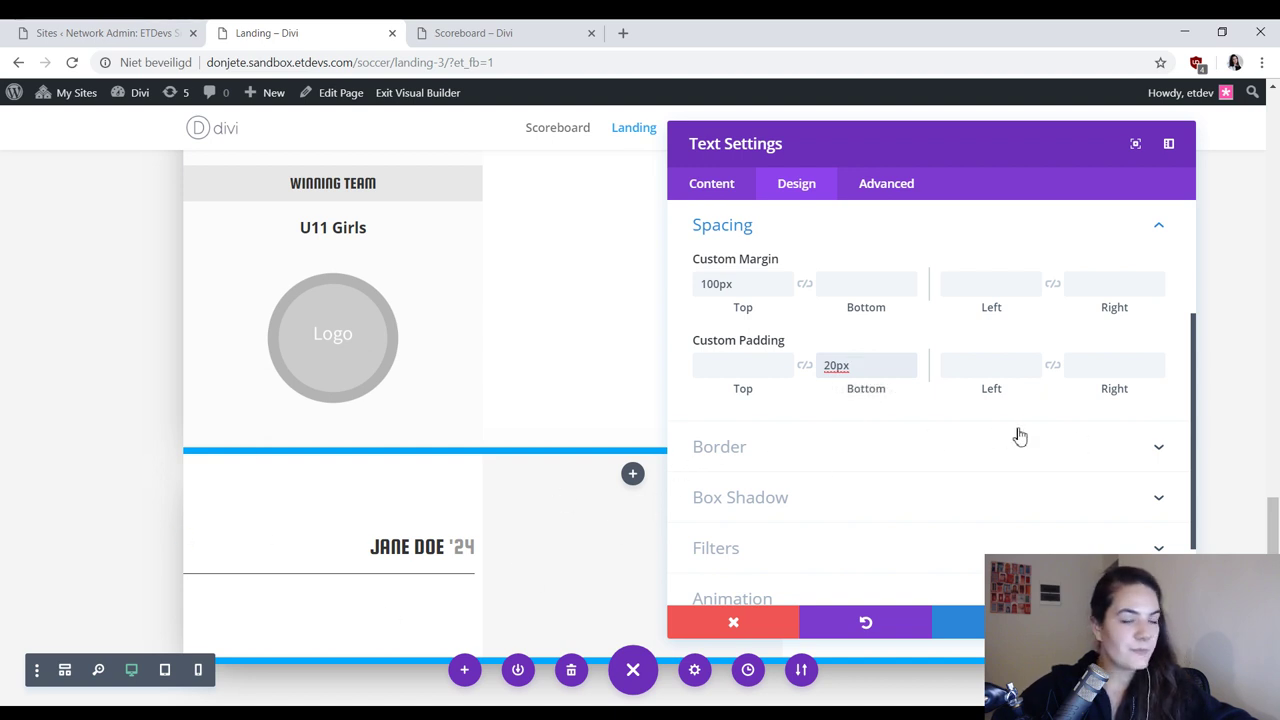
Step: Close the text module's settings and duplicate the scorer module twice in the first column
click(732, 598)
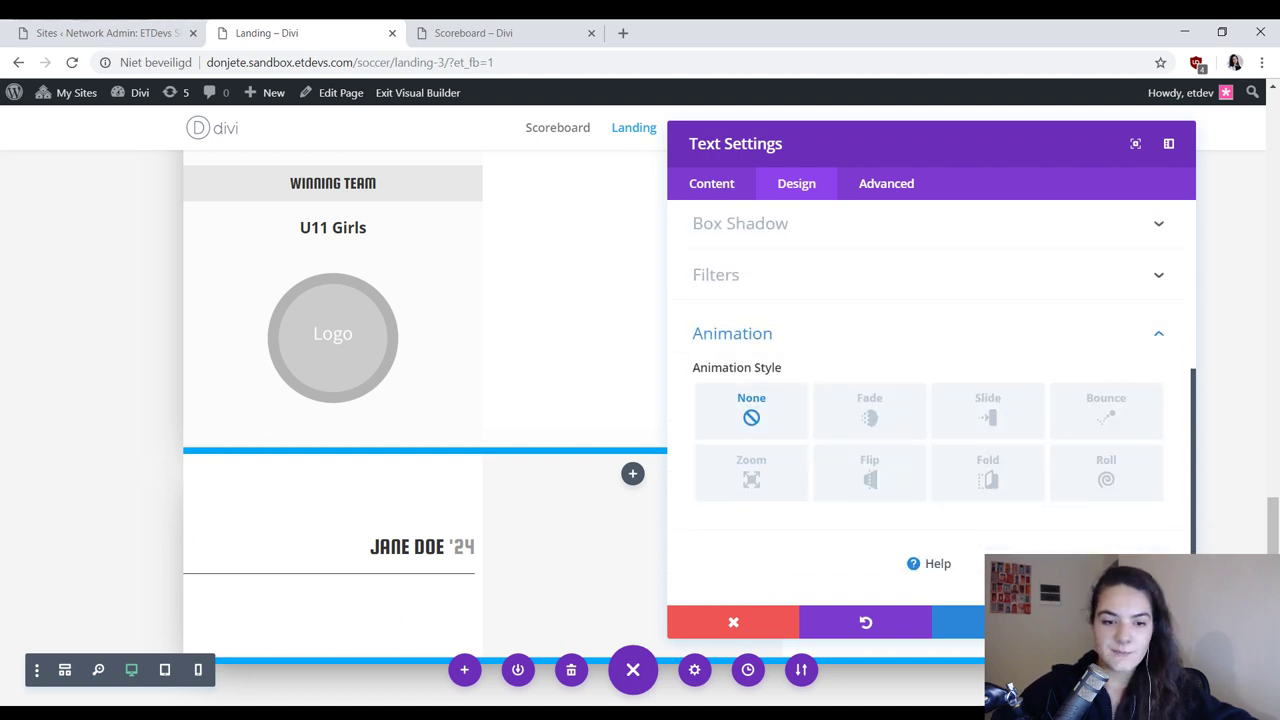
key(Escape)
scroll(370, 440, down, 3)
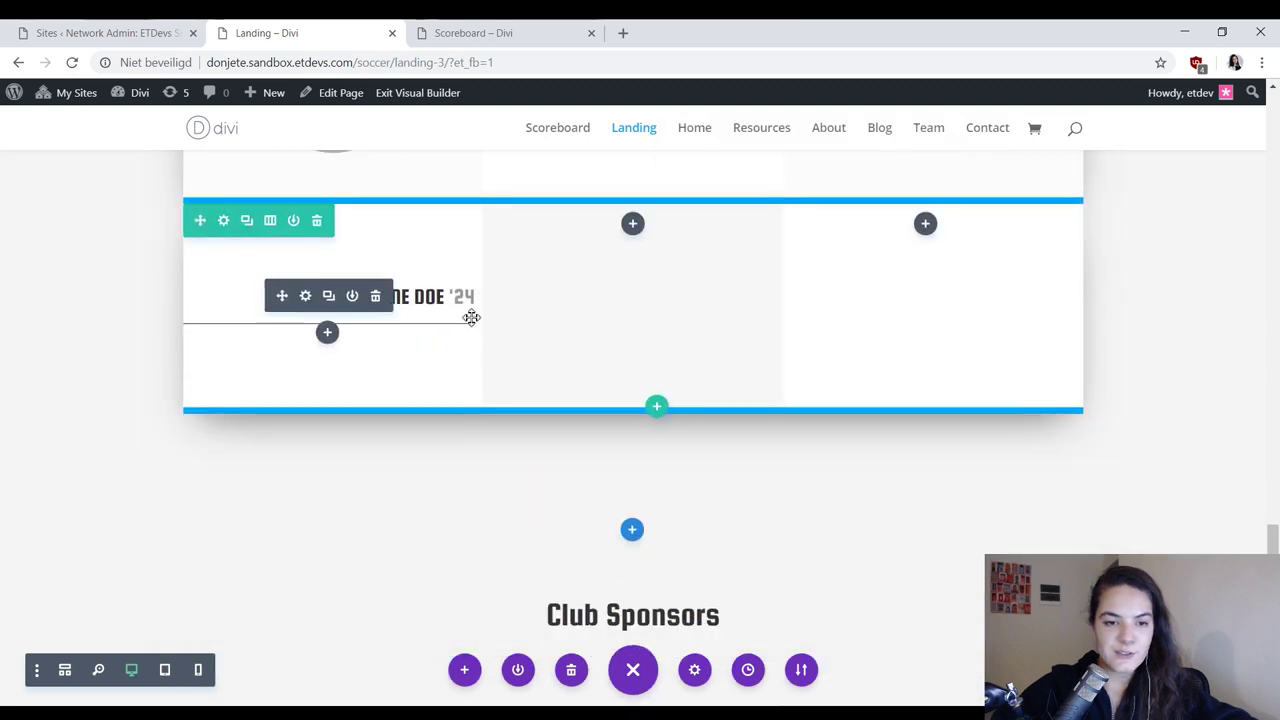
click(329, 300)
click(329, 300)
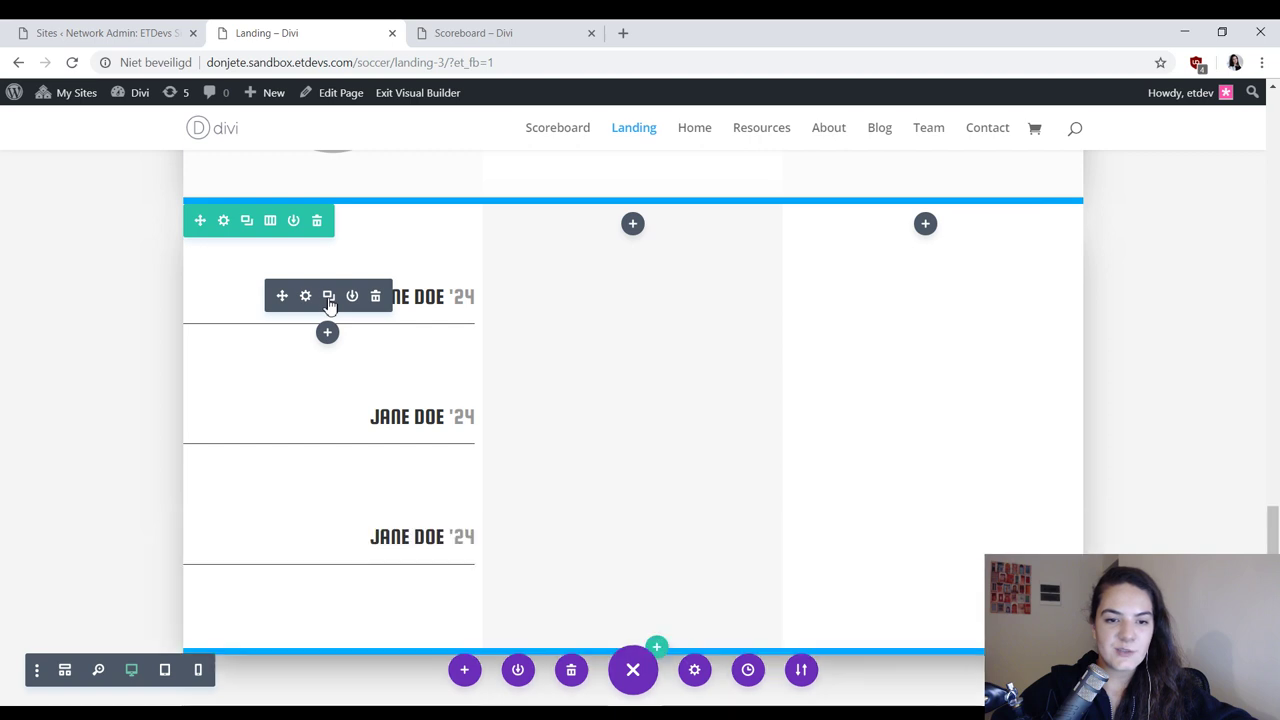
Step: Compare the entry spacing with the reference Scoreboard page and set the second scorer module's top margin to 200px
click(500, 33)
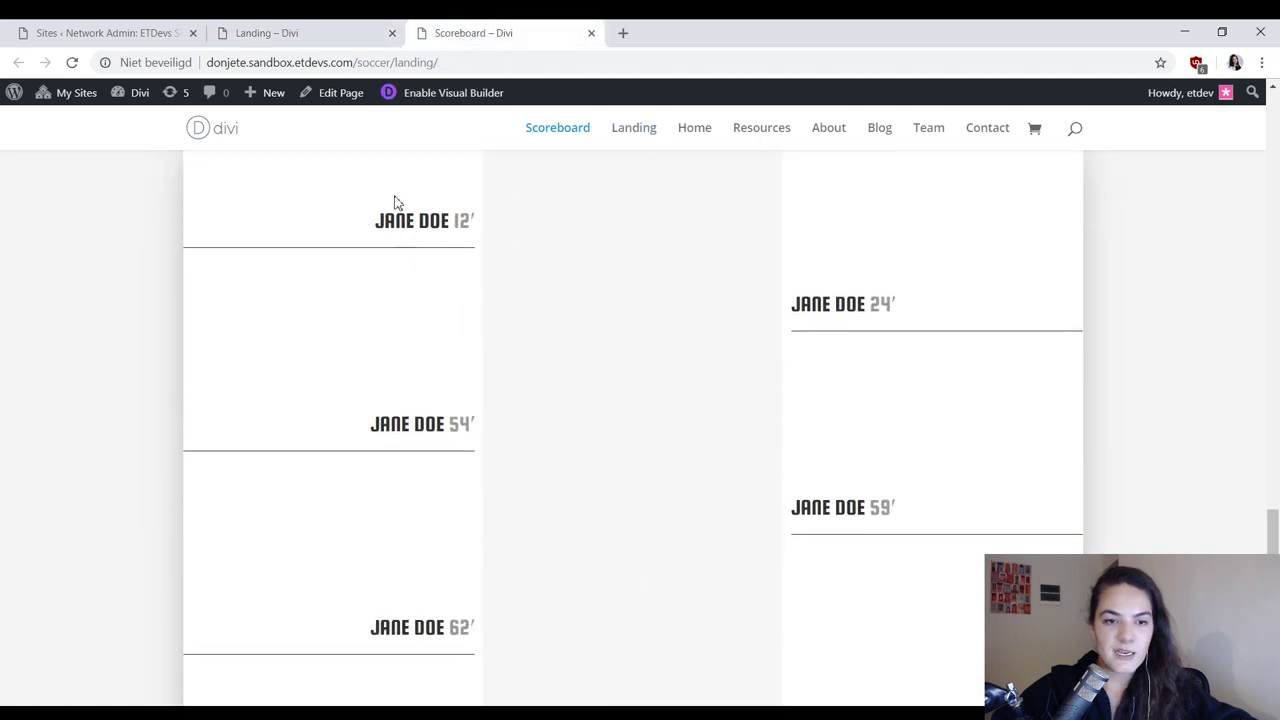
click(286, 33)
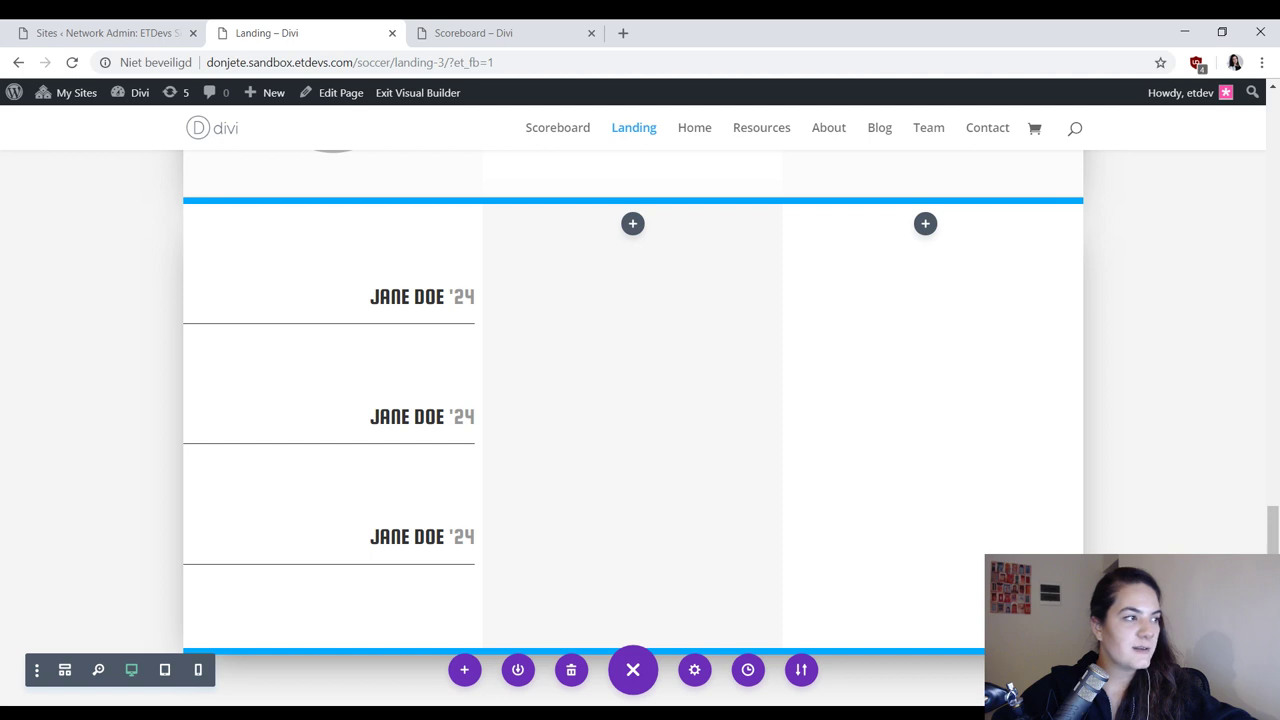
mouse_move(360, 431)
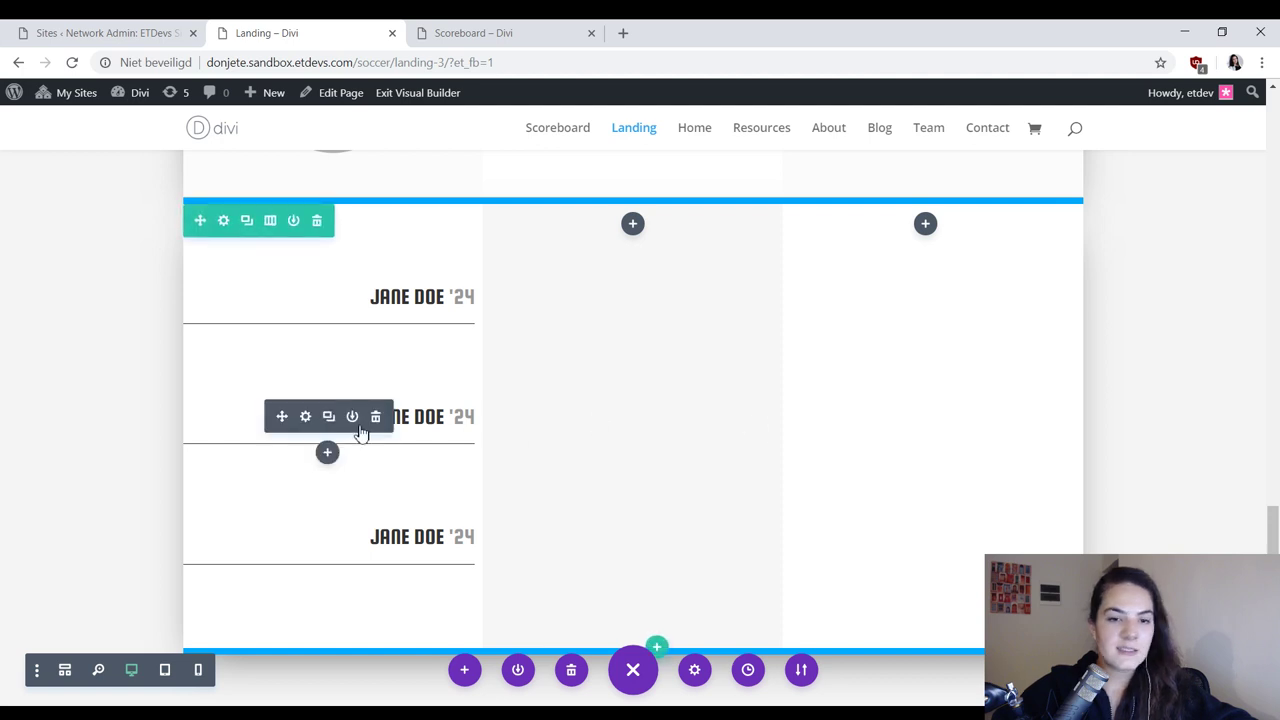
click(306, 416)
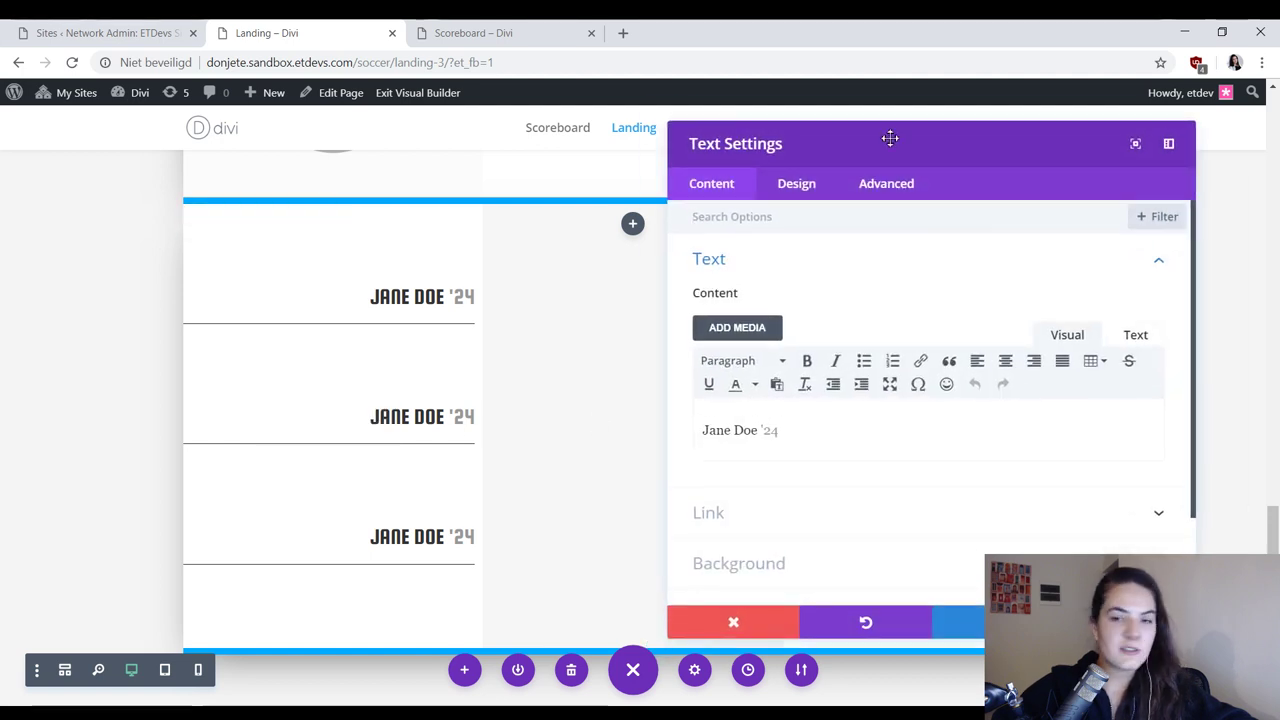
click(817, 183)
click(763, 409)
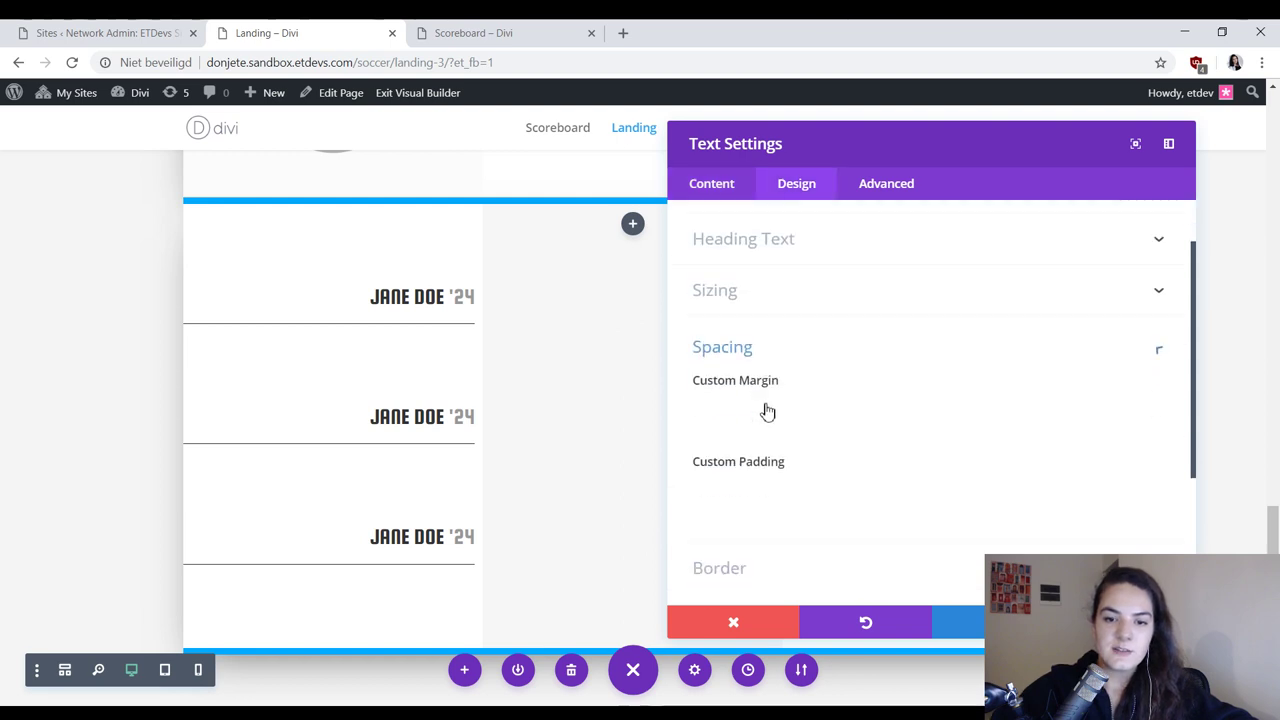
scroll(750, 370, down, 2)
double_click(737, 289)
text(2)
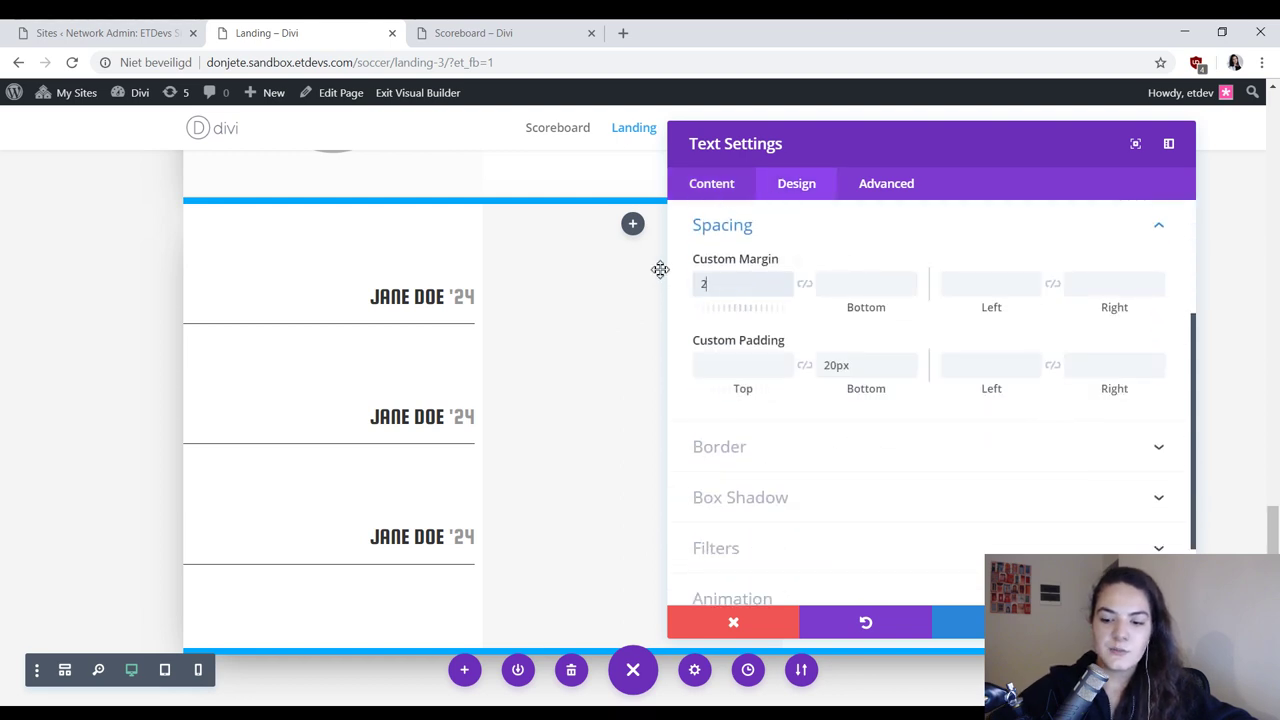
text(00px)
Step: Copy the second scorer module's spacing styles and paste them onto the third scorer module
right_click(794, 238)
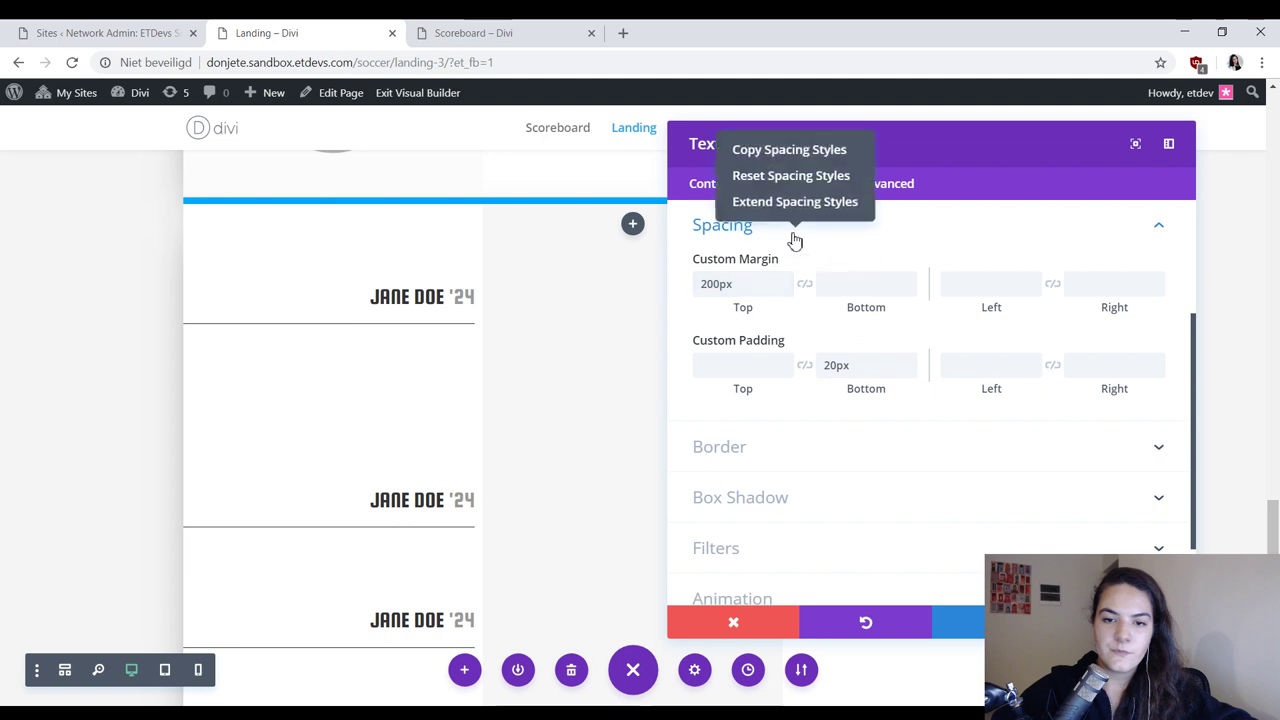
click(789, 151)
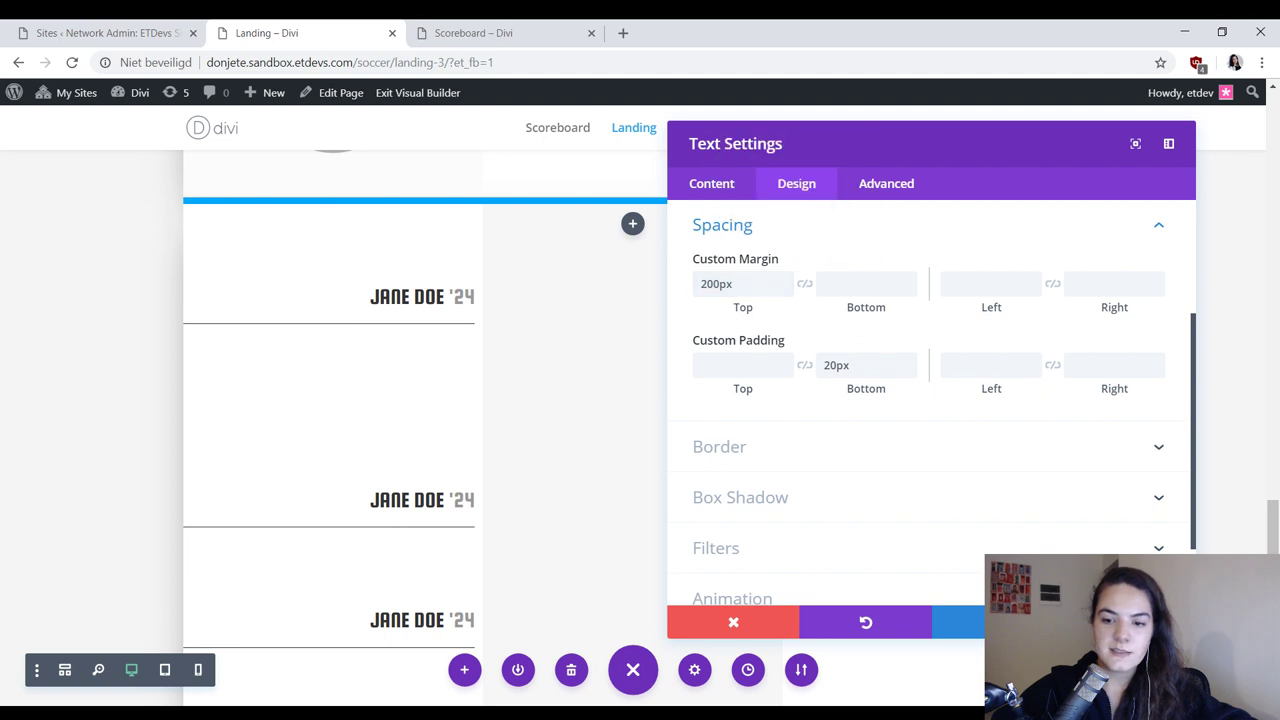
key(Escape)
scroll(543, 620, down, 1)
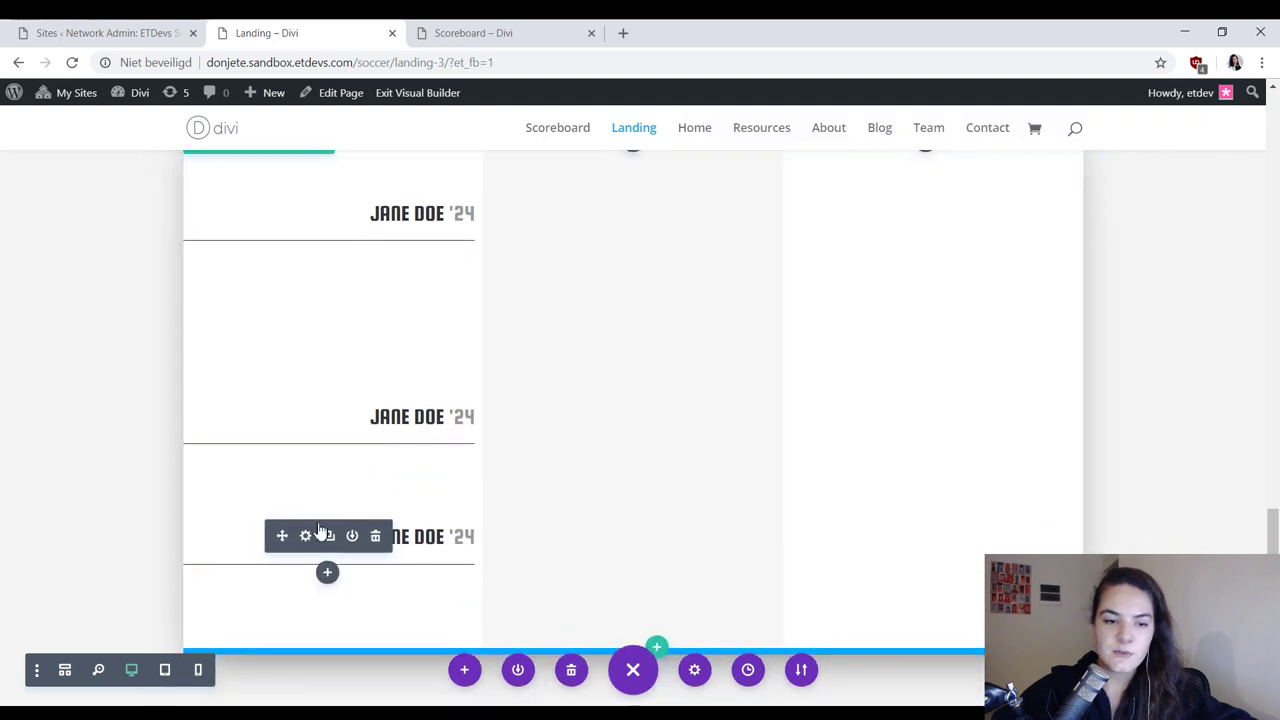
right_click(320, 530)
click(305, 425)
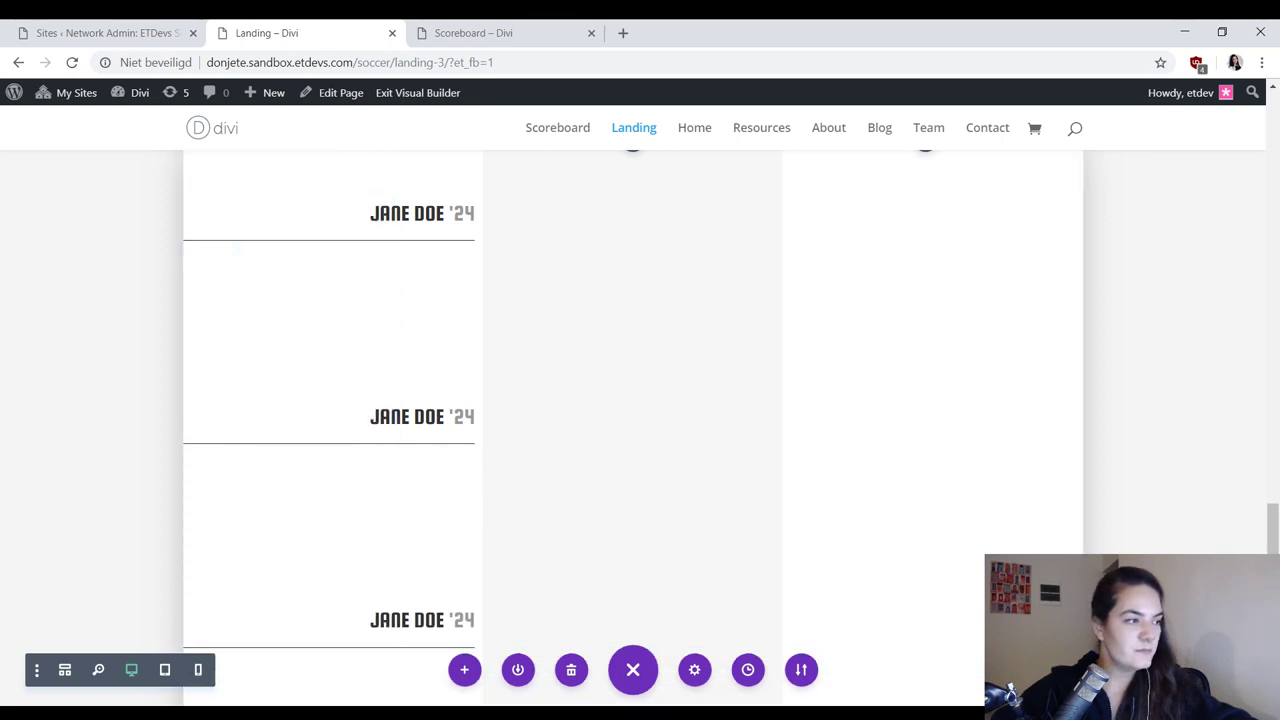
Step: Place a copy of the second scorer module in the row's empty third column
scroll(549, 383, up, 2)
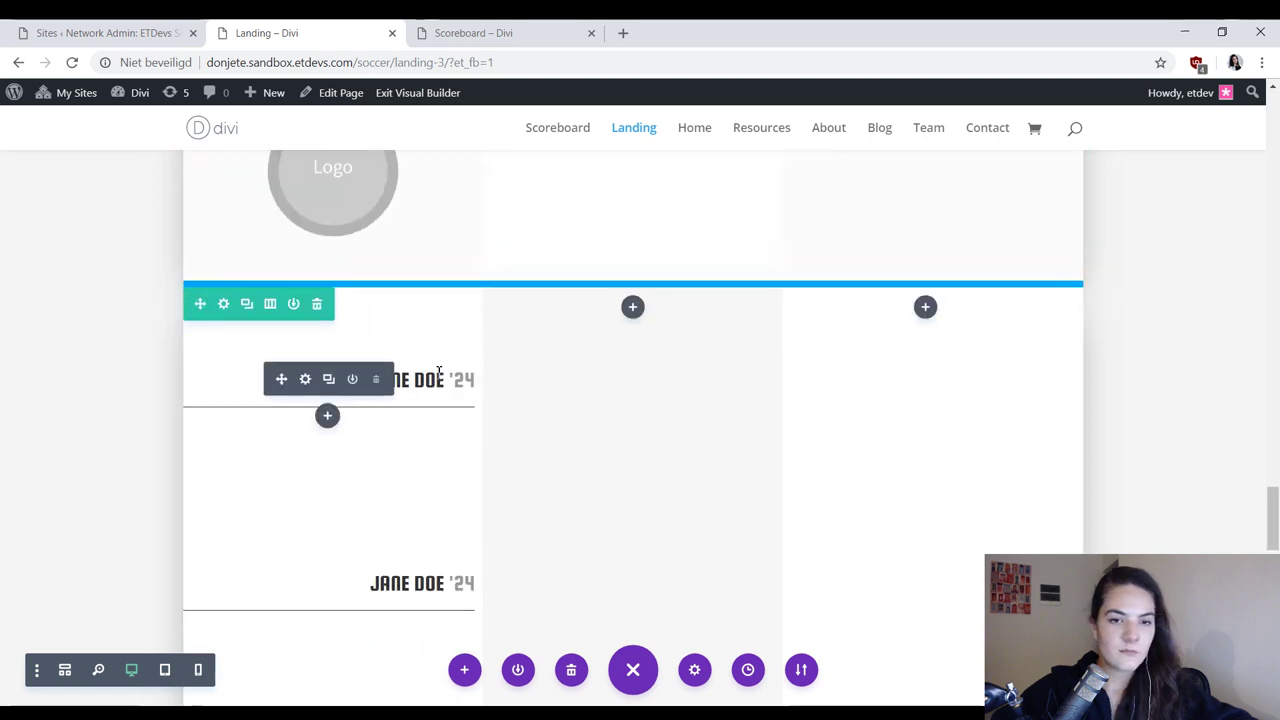
scroll(388, 583, down, 1)
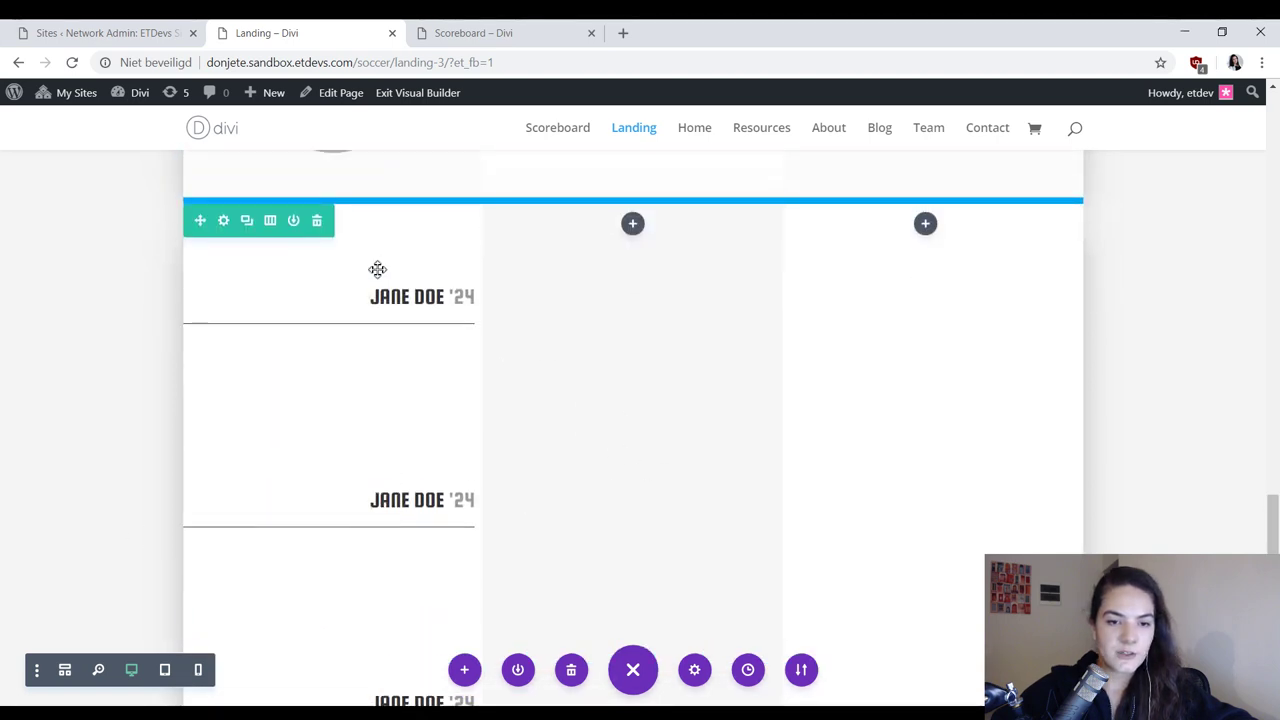
mouse_move(371, 502)
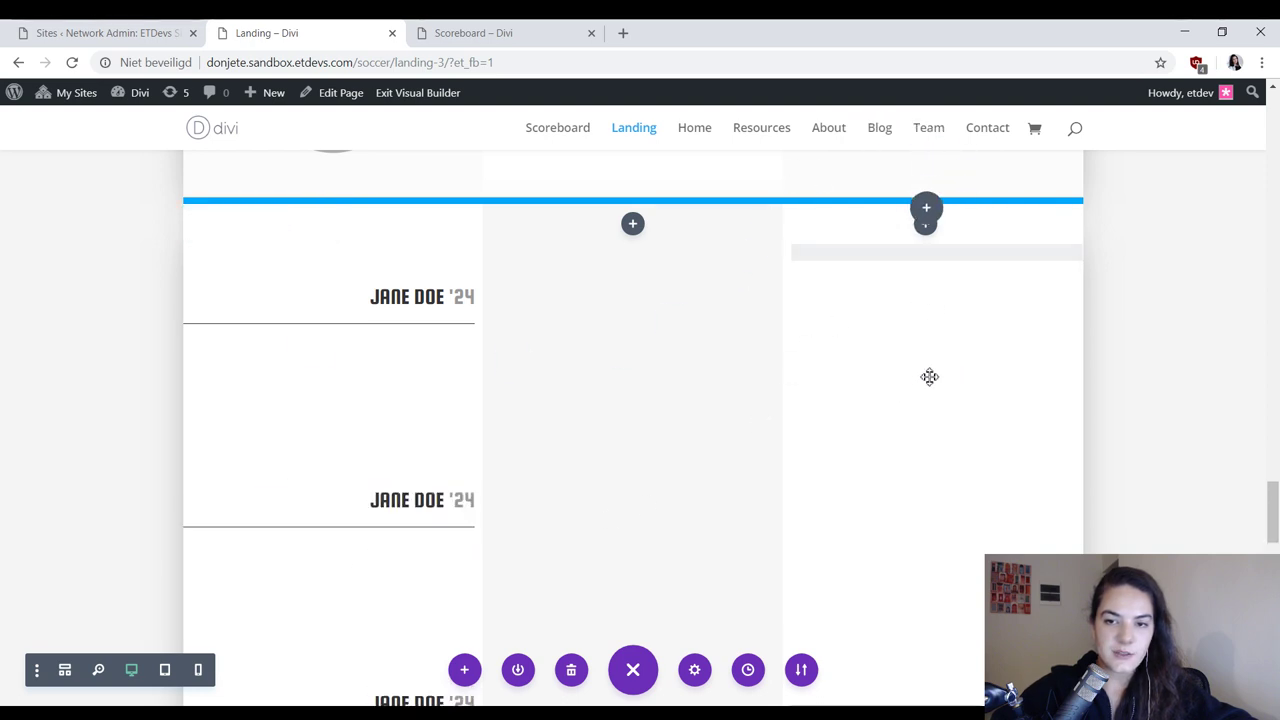
drag(954, 368, 800, 395)
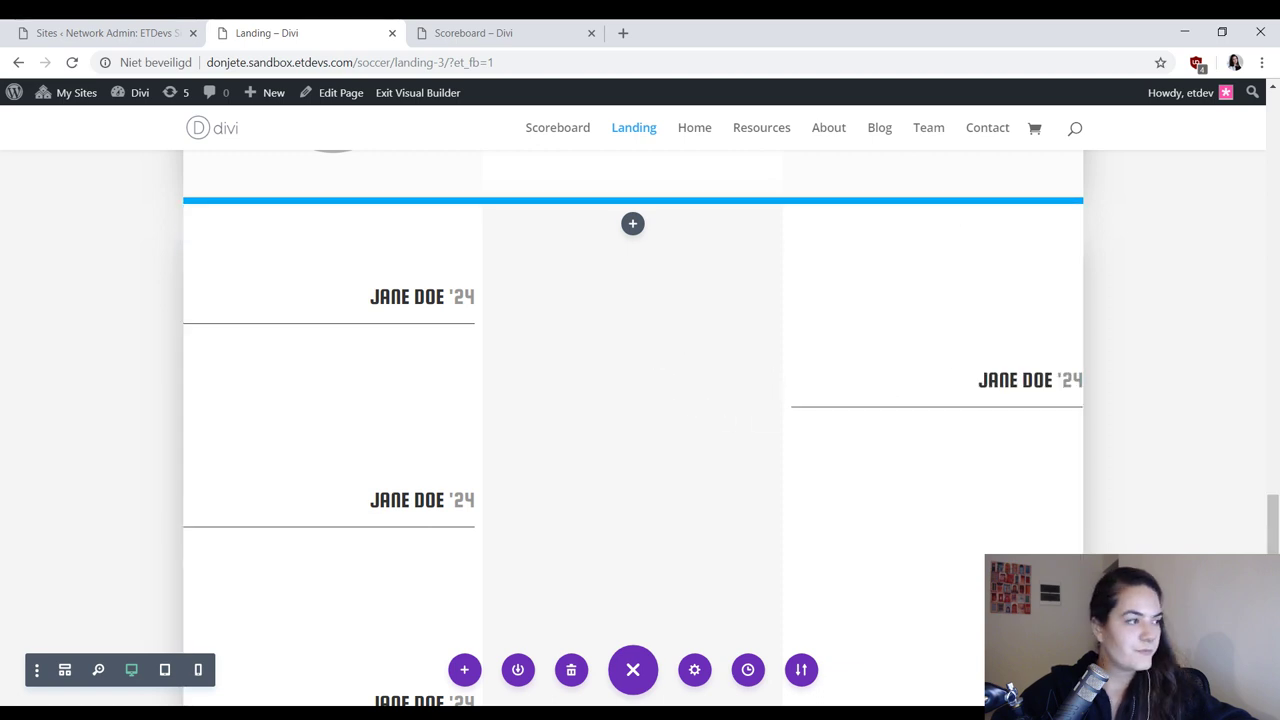
Step: Set the third-column scorer module's text orientation to left and add a copy of it below in that column
click(914, 380)
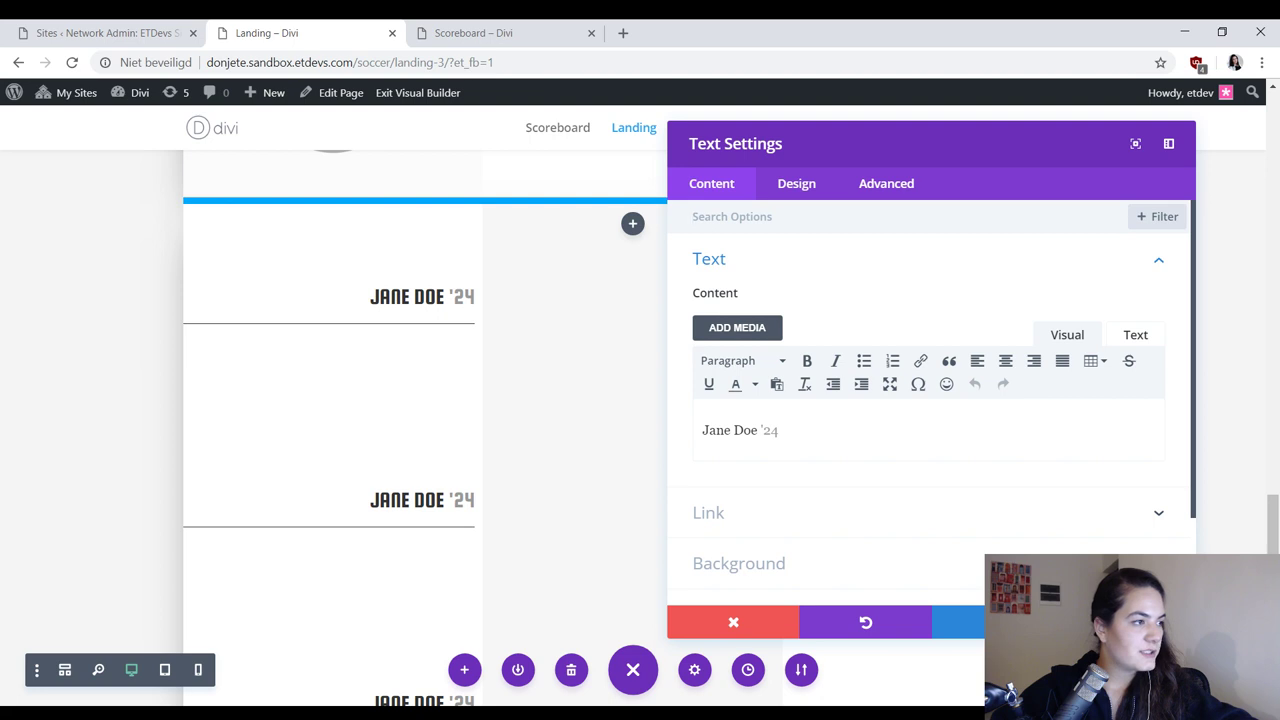
click(816, 183)
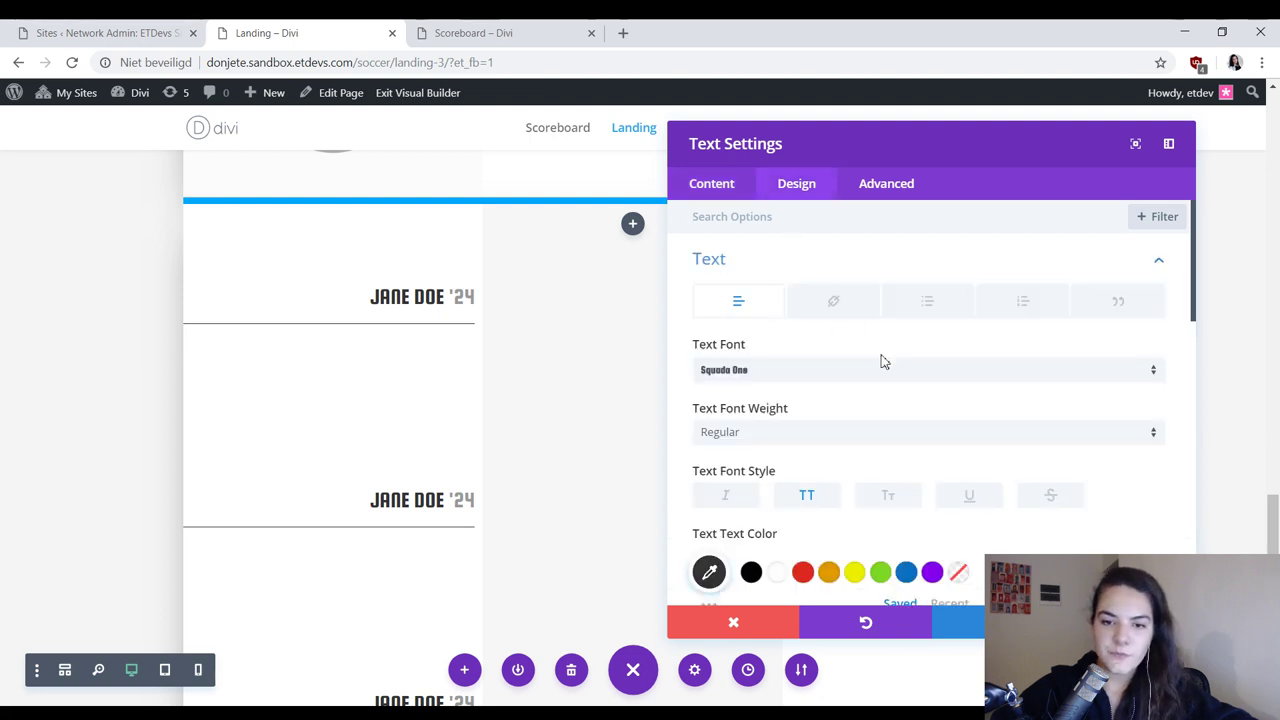
scroll(870, 390, down, 10)
click(736, 358)
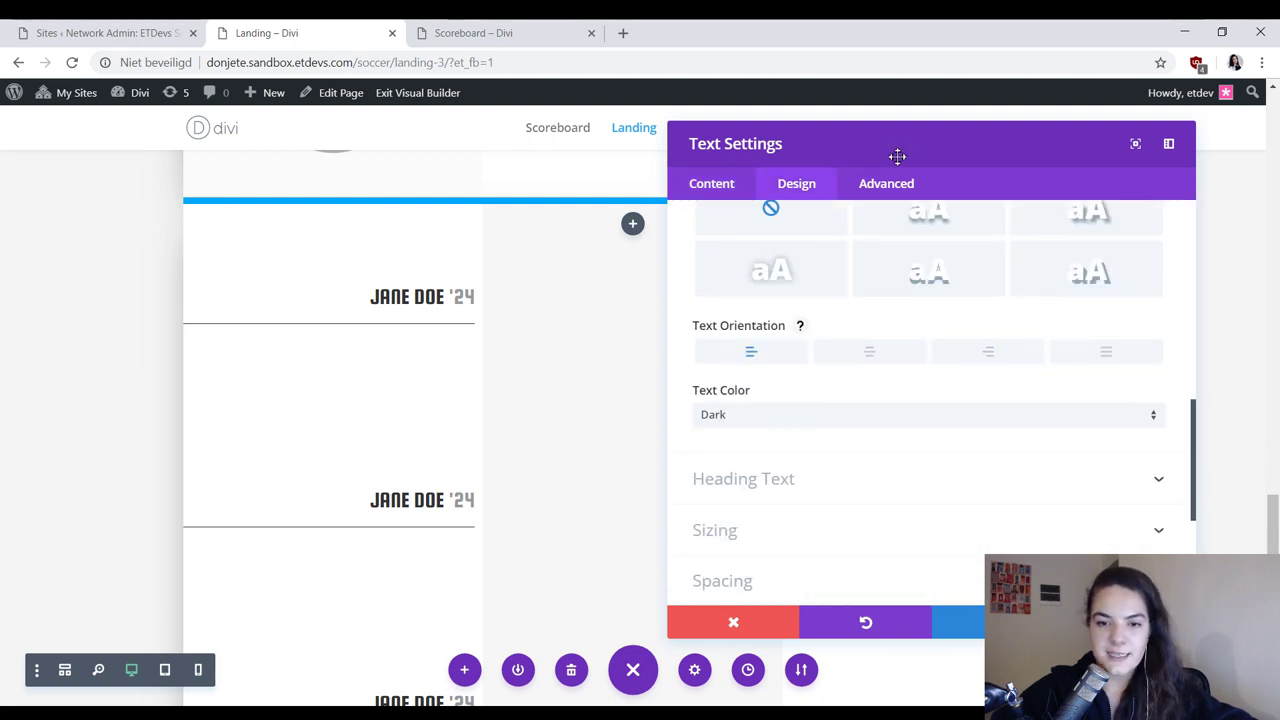
drag(894, 154, 430, 123)
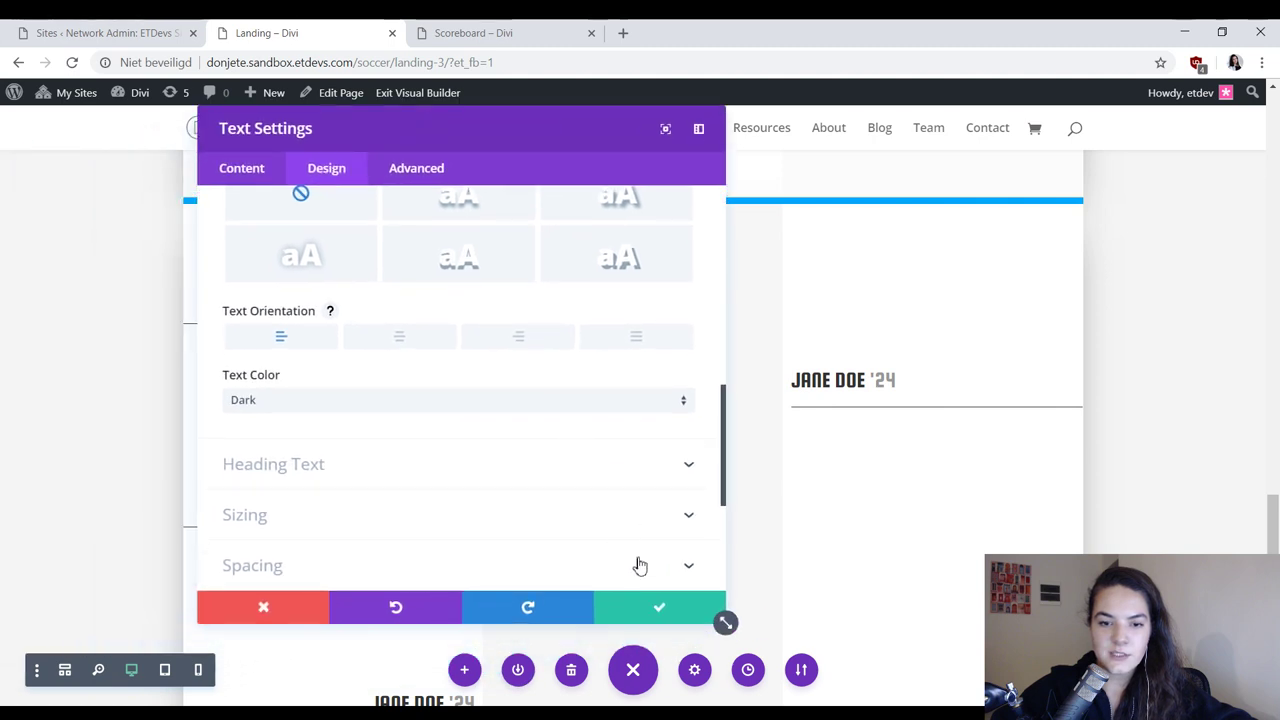
click(634, 607)
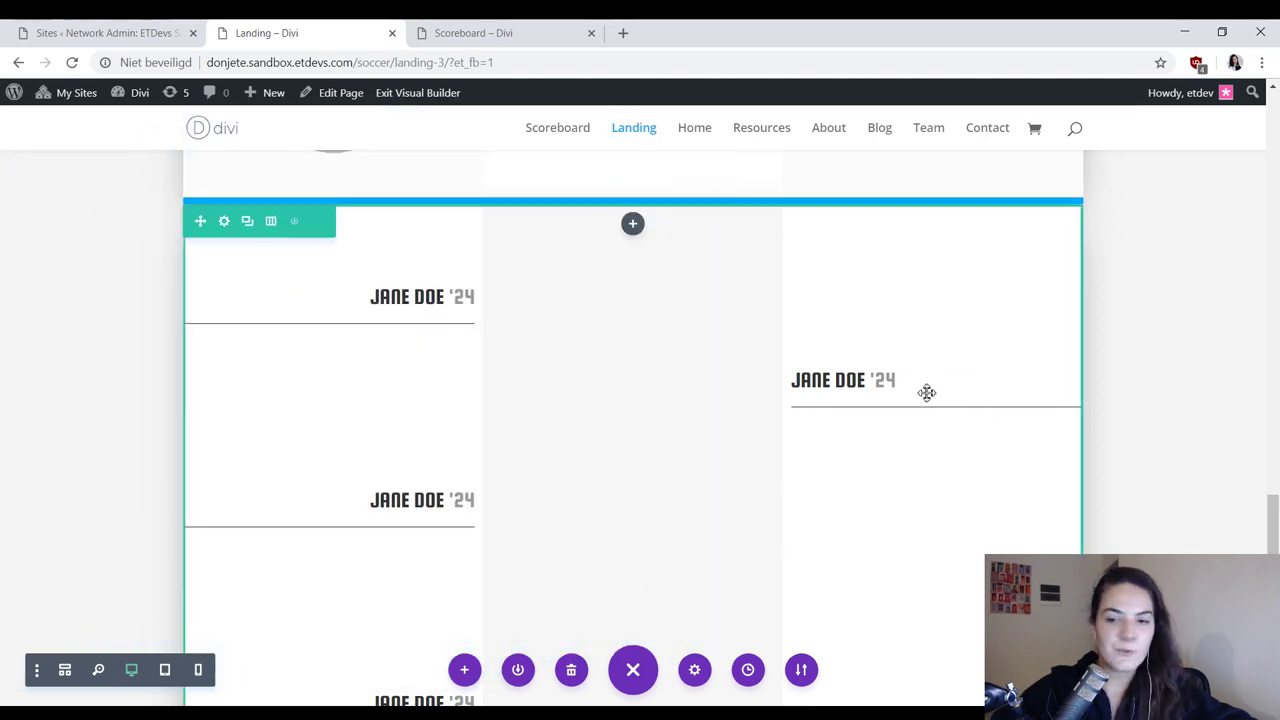
key(ctrl+v)
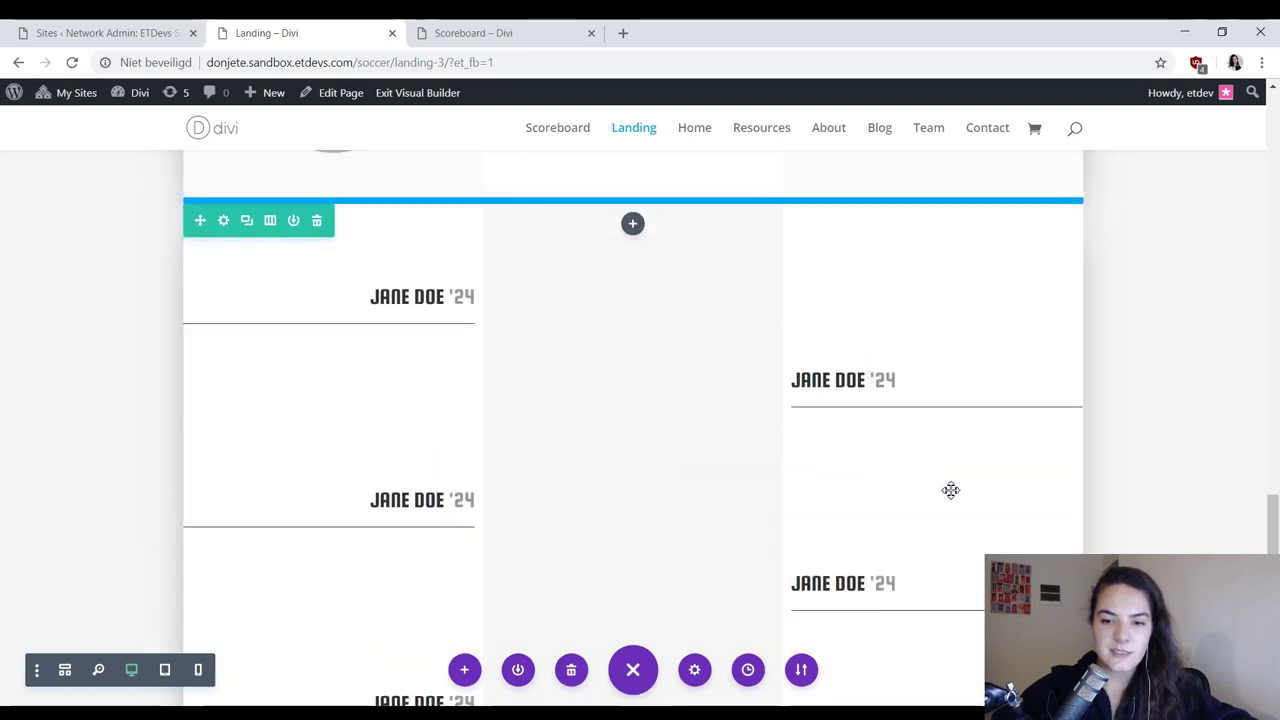
Step: Insert a single-column row below the goal timeline row without adding a module to it
scroll(880, 420, up, 5)
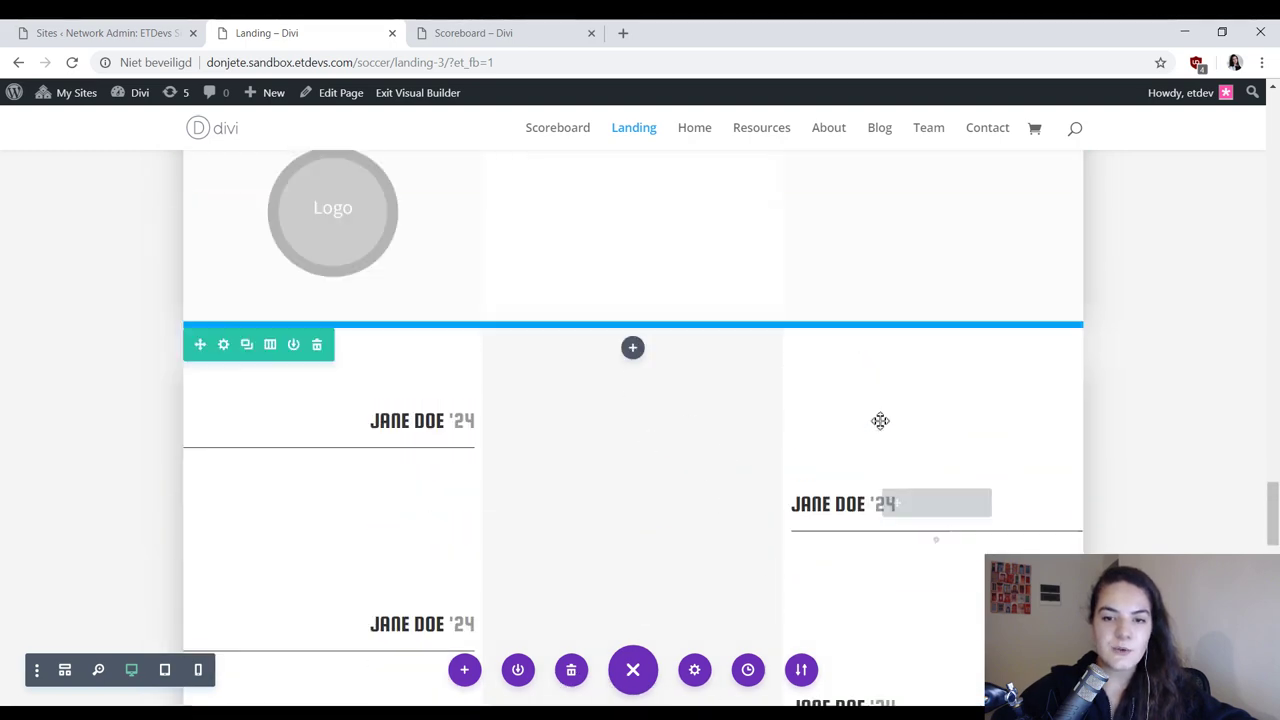
scroll(809, 449, down, 5)
scroll(821, 441, down, 1)
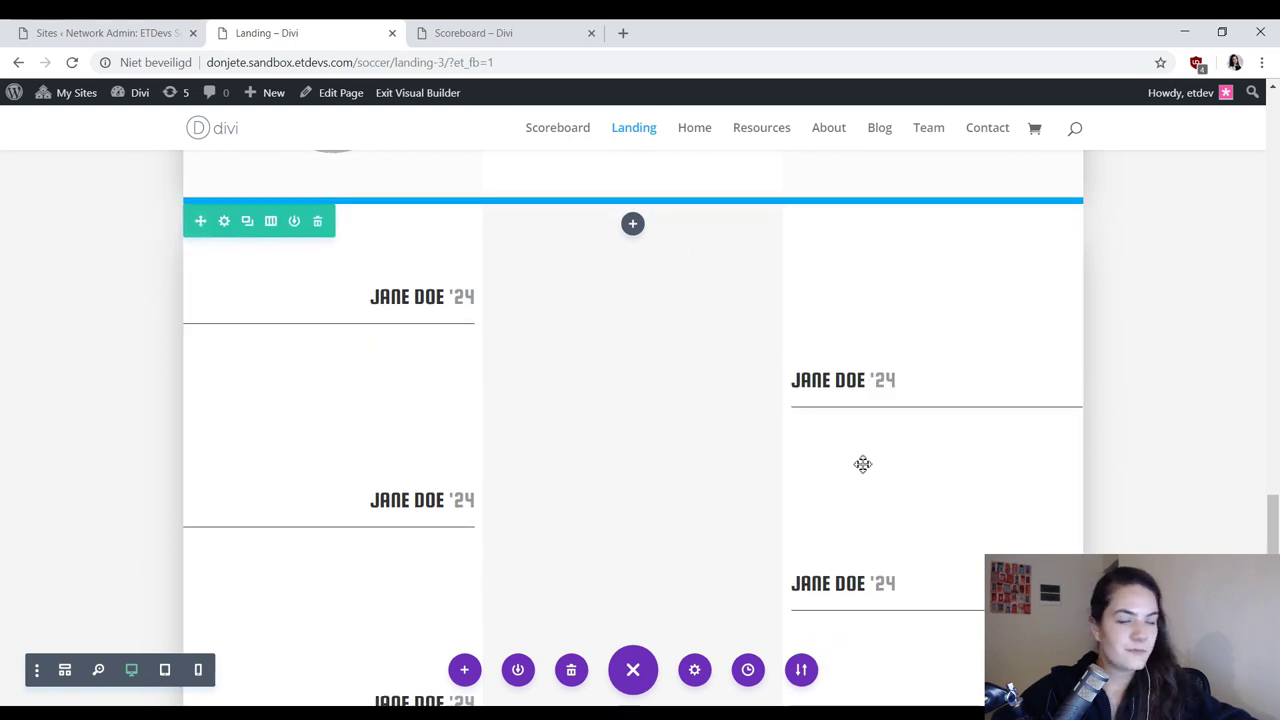
scroll(860, 463, down, 3)
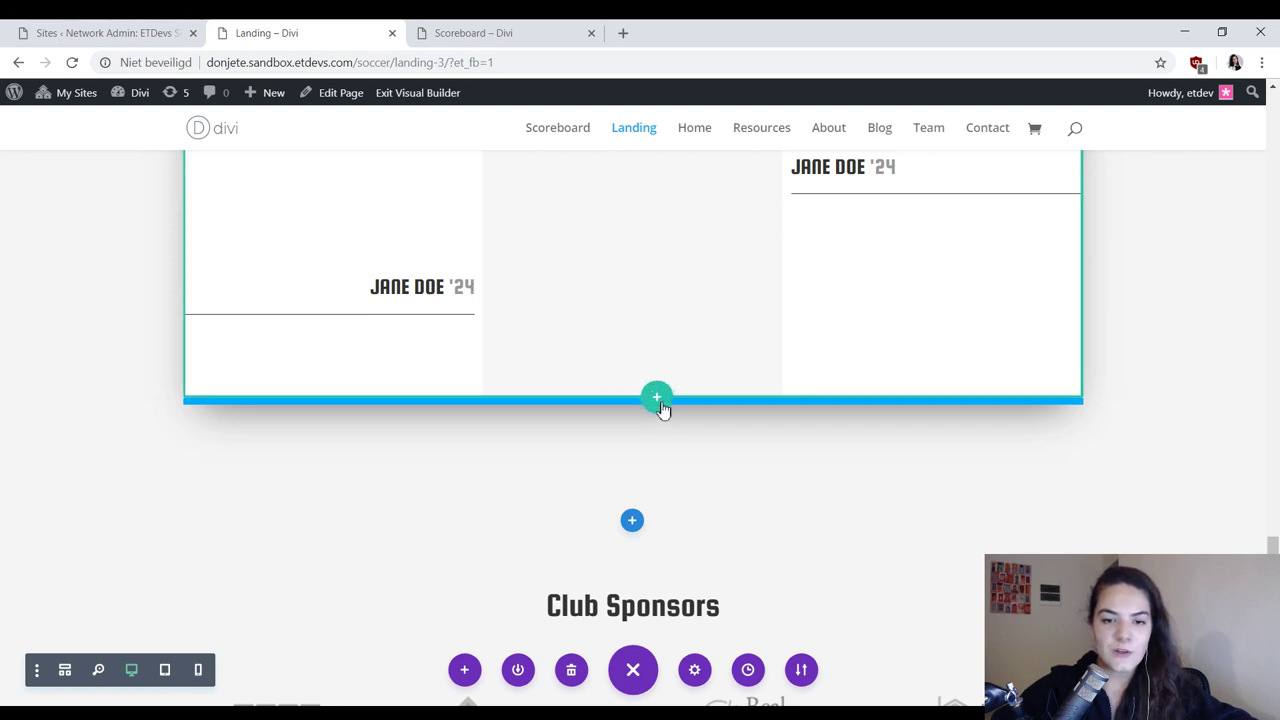
click(659, 403)
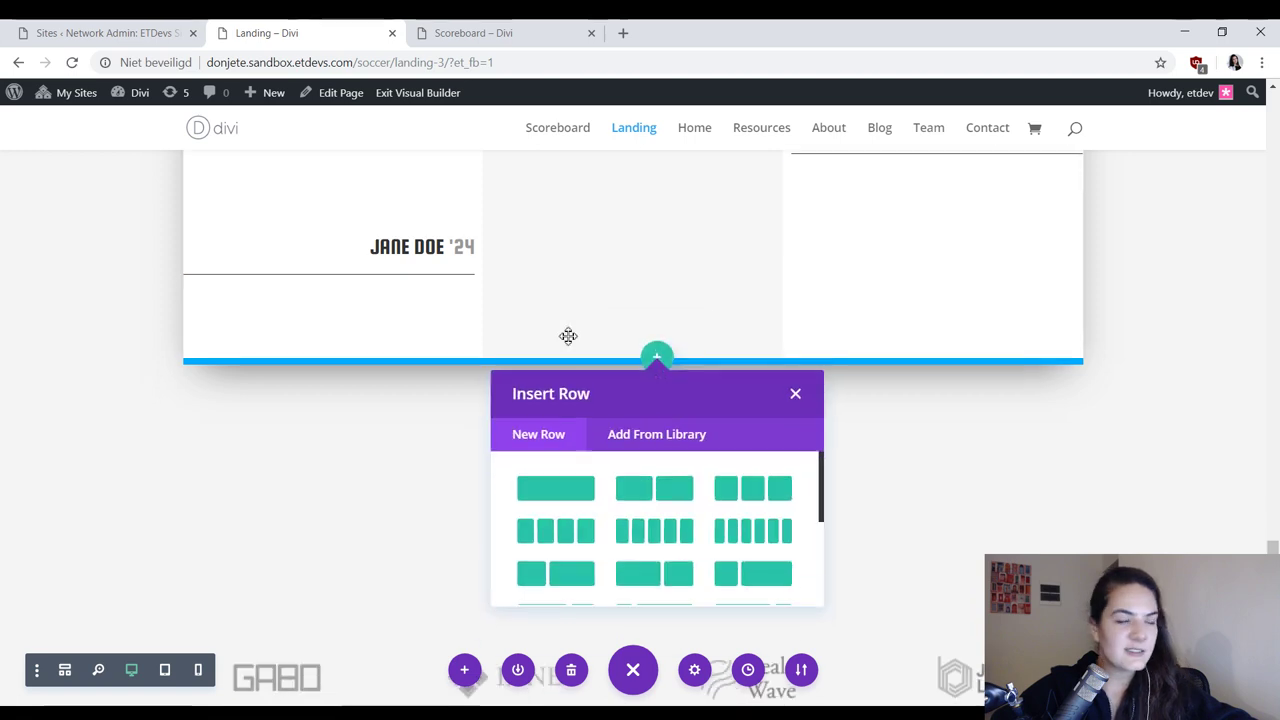
click(540, 488)
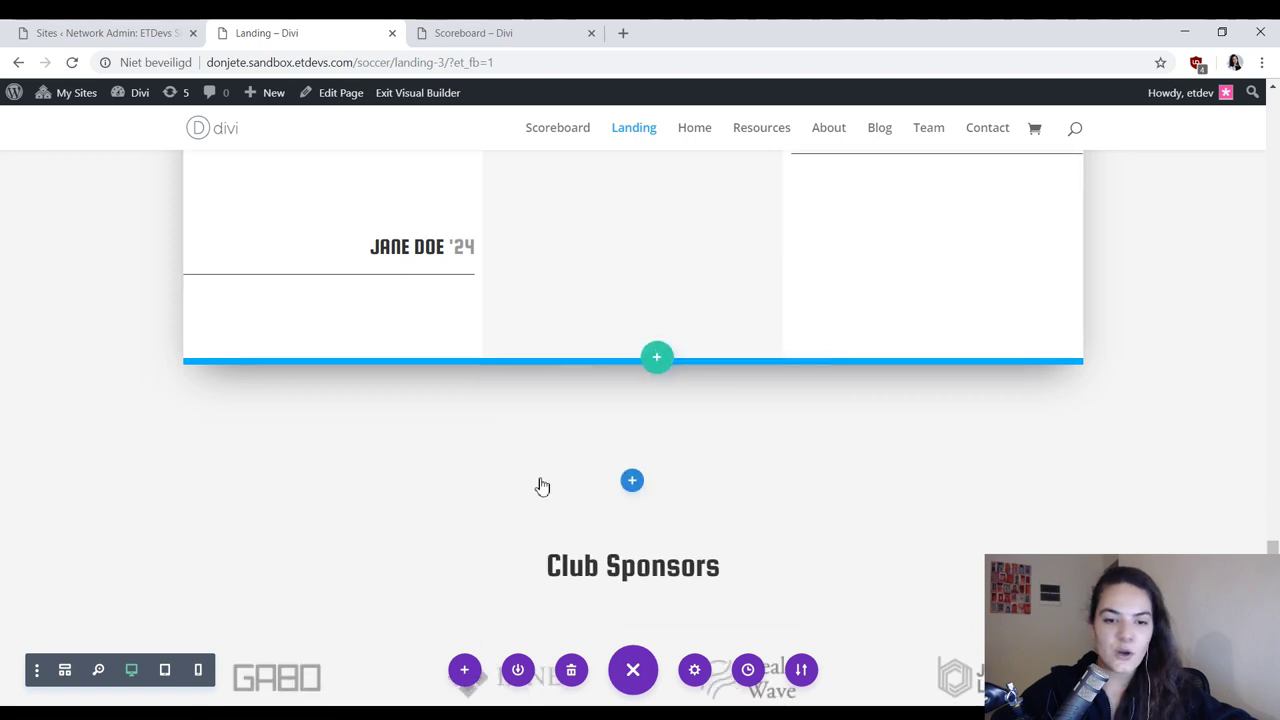
click(632, 426)
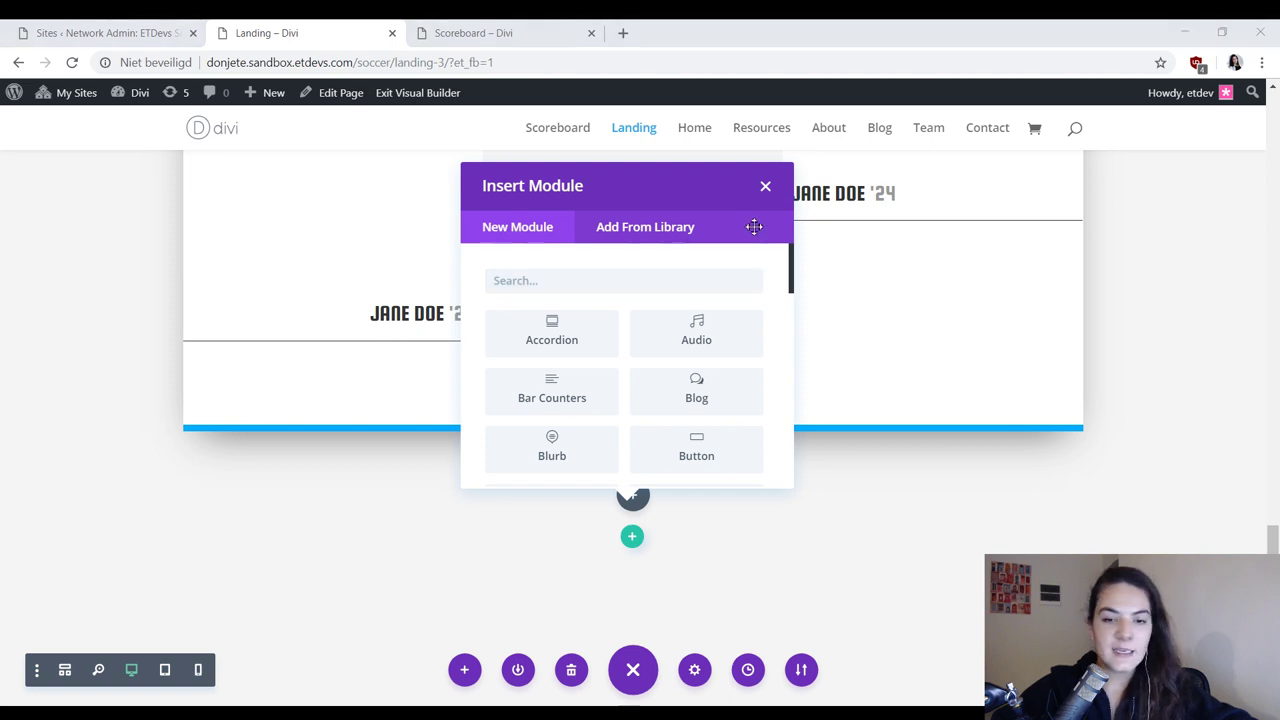
click(765, 187)
Step: Set the new single-column row's background color to #FFFFFF
click(220, 469)
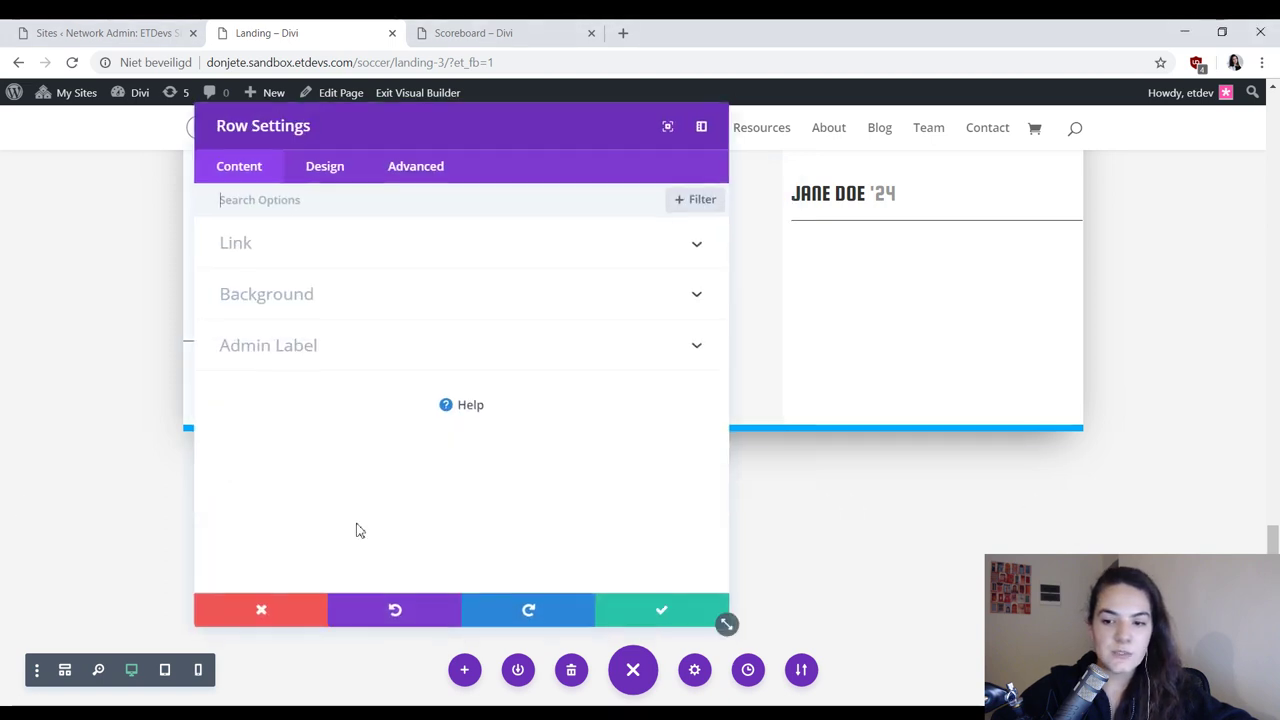
click(424, 292)
click(314, 374)
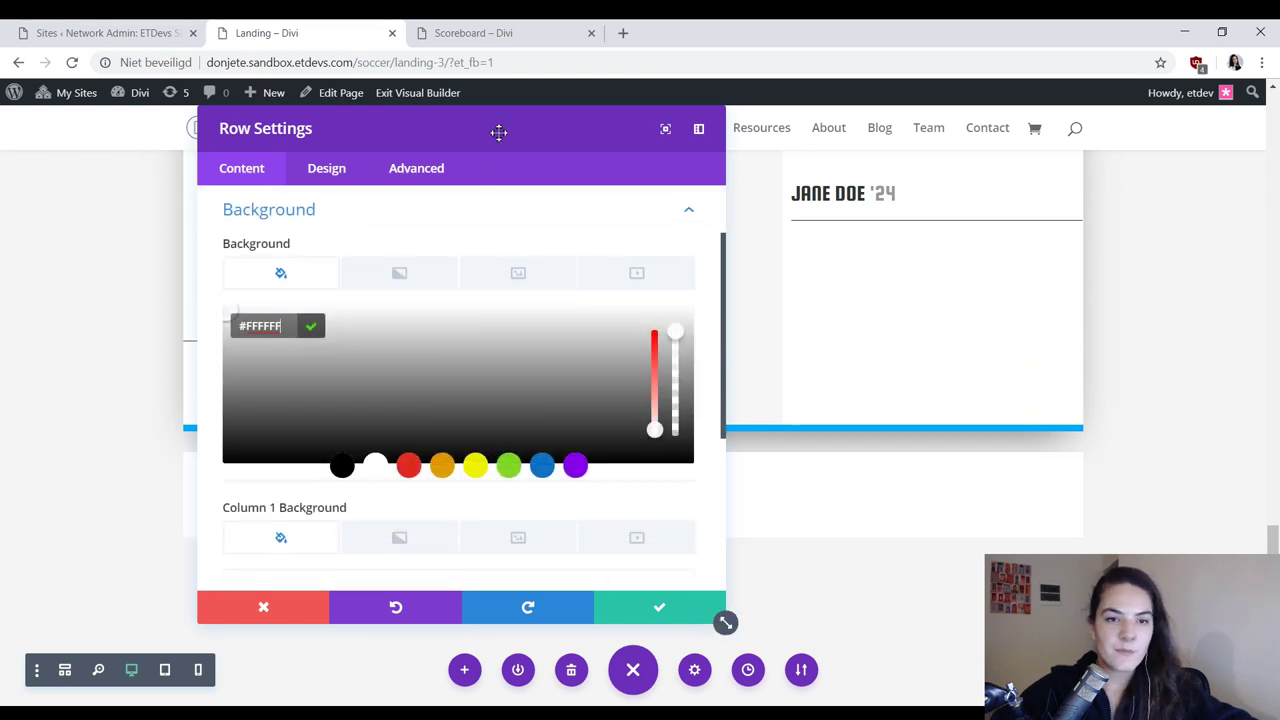
drag(497, 131, 708, 181)
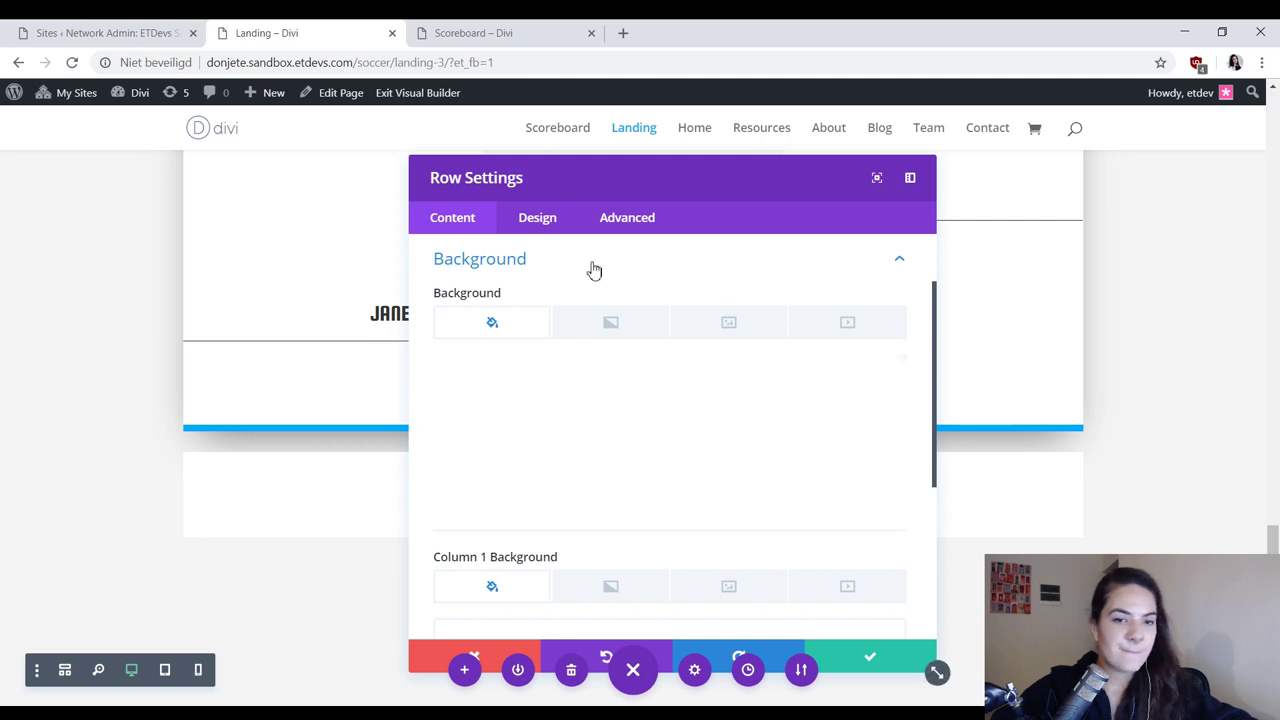
Step: Enable a custom gutter width for the new row and set it to 1
click(566, 219)
click(492, 352)
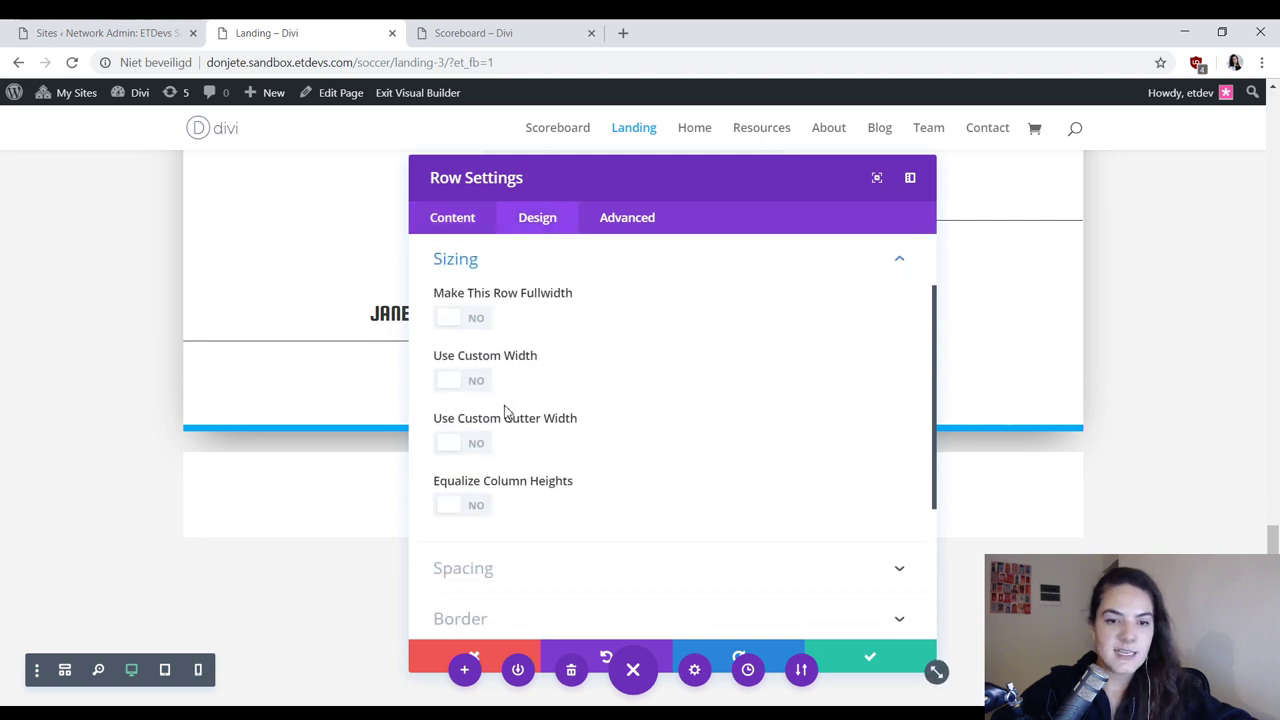
click(471, 445)
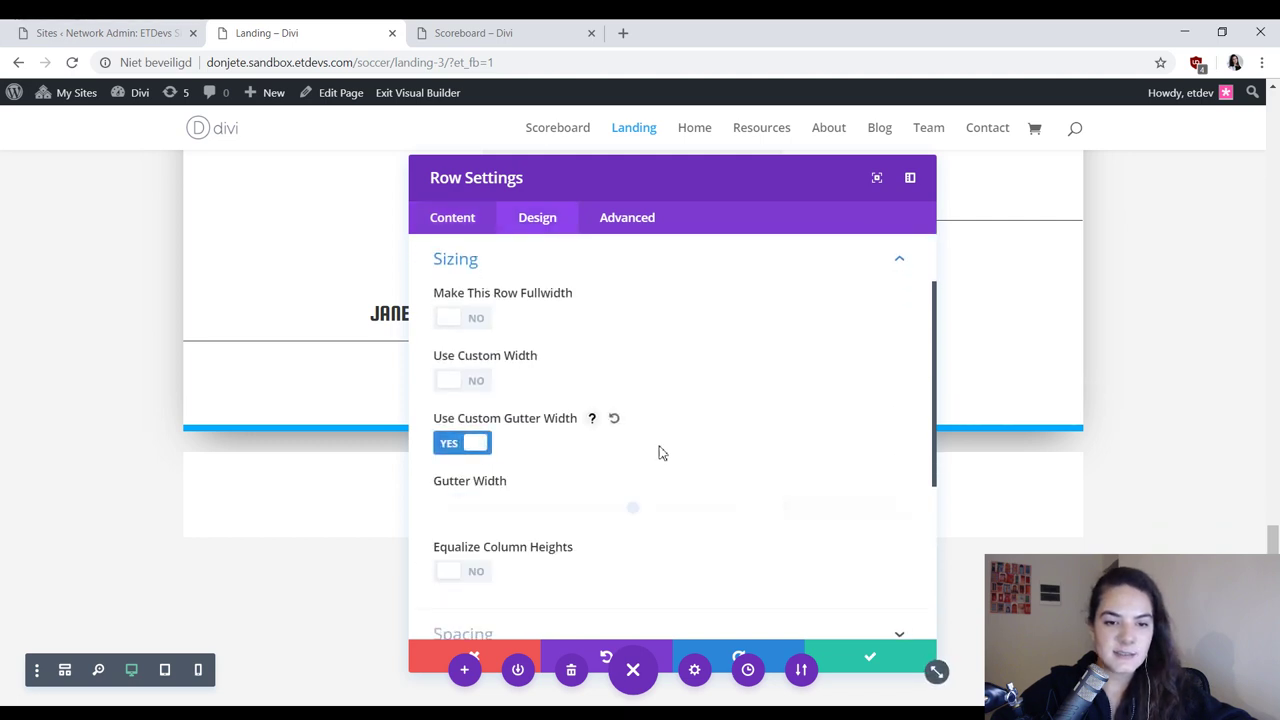
click(897, 517)
click(897, 517)
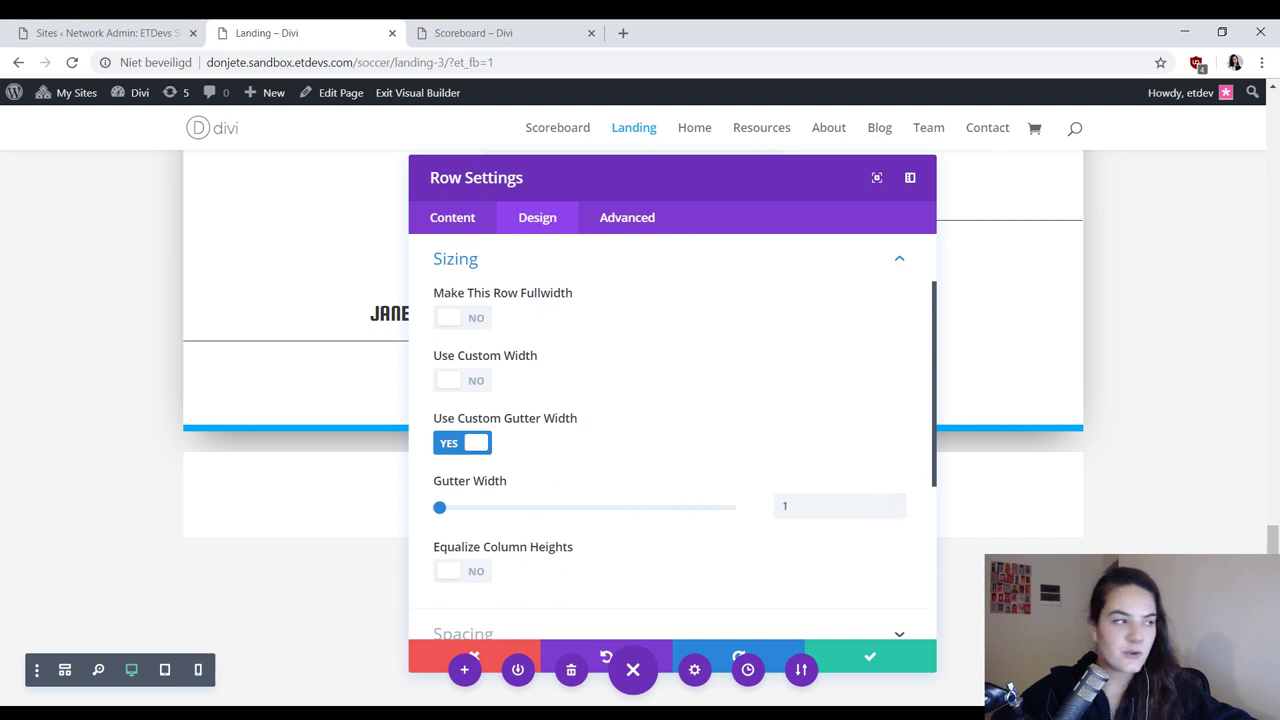
Step: Set the new row's custom padding to 100px at the top and link the bottom padding to the same value
scroll(627, 447, down, 3)
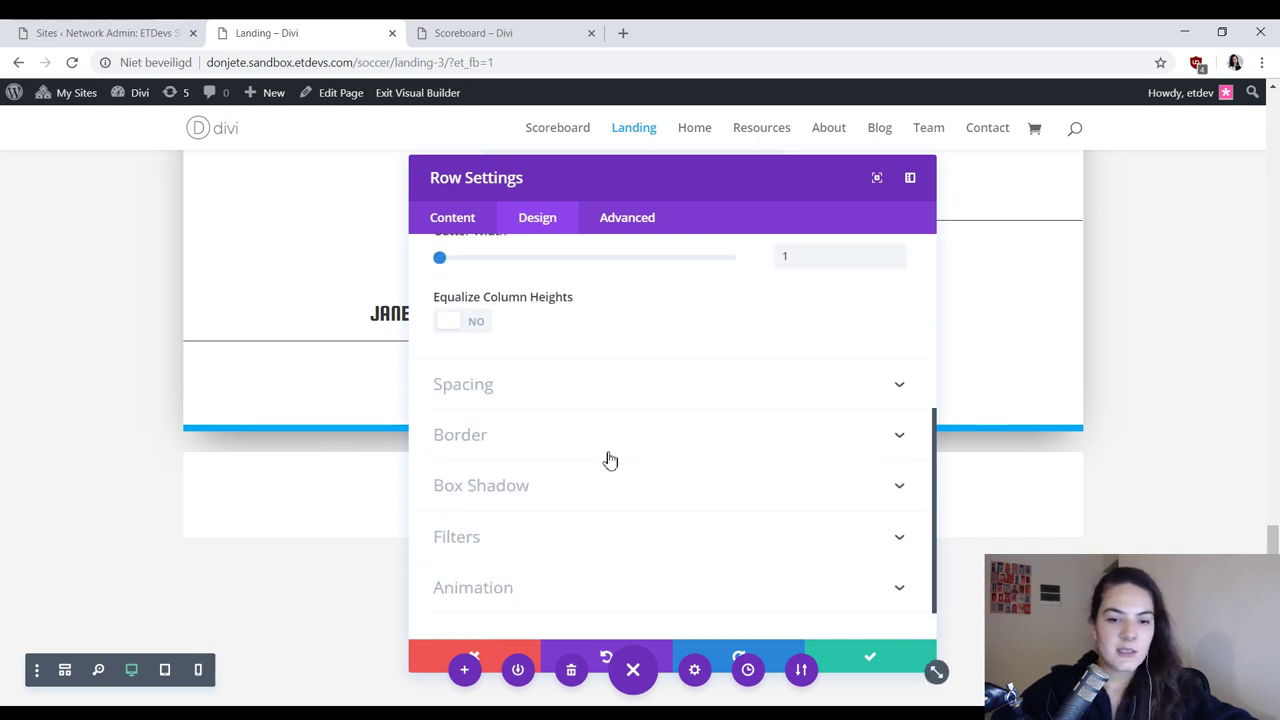
click(551, 400)
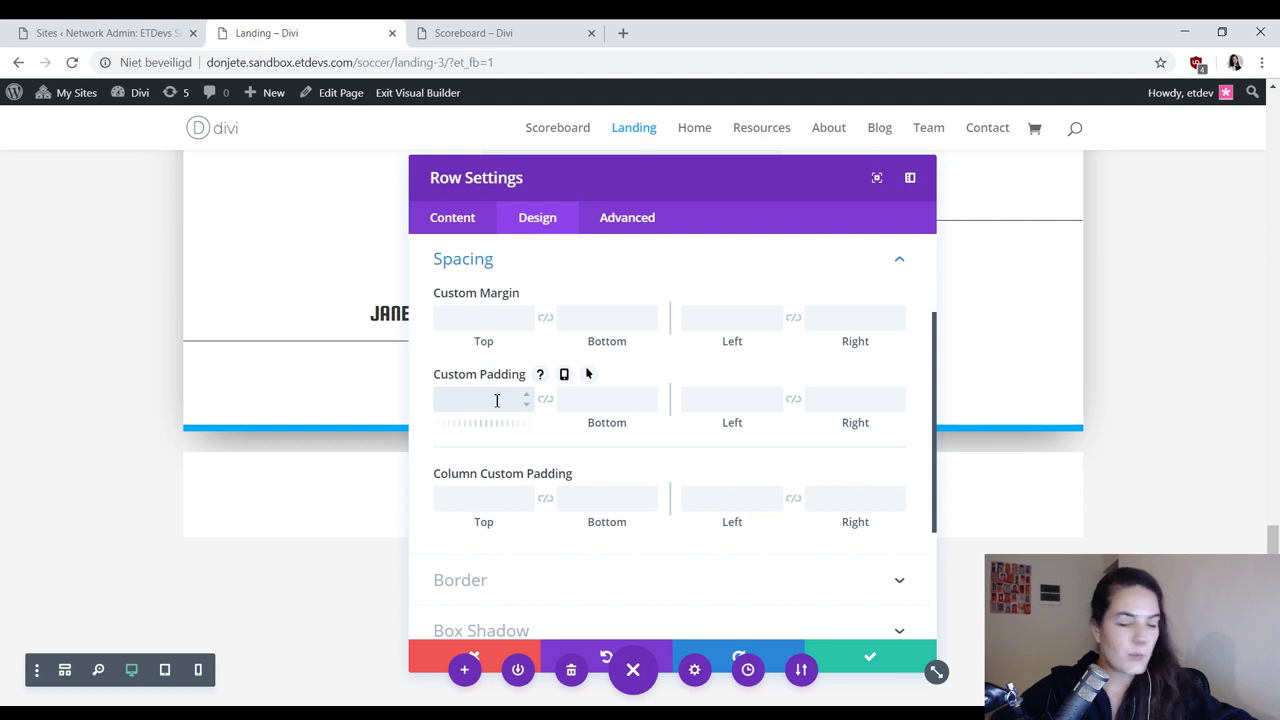
text(px)
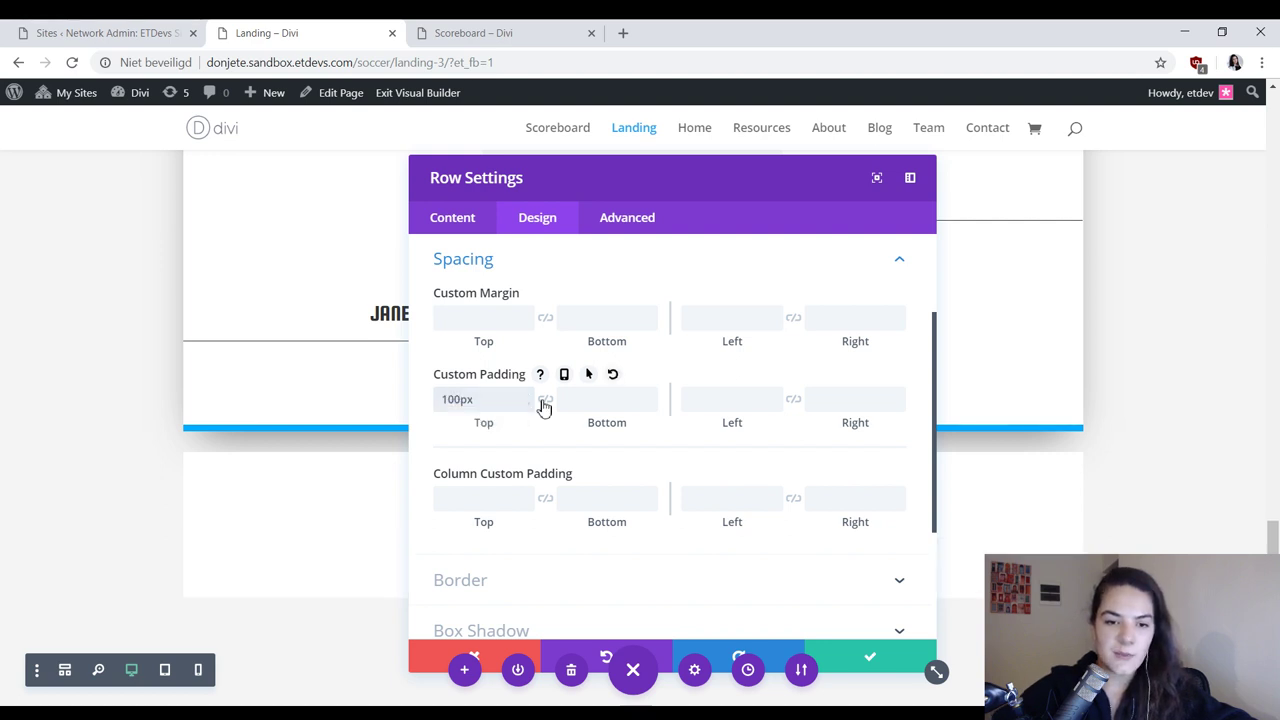
click(544, 400)
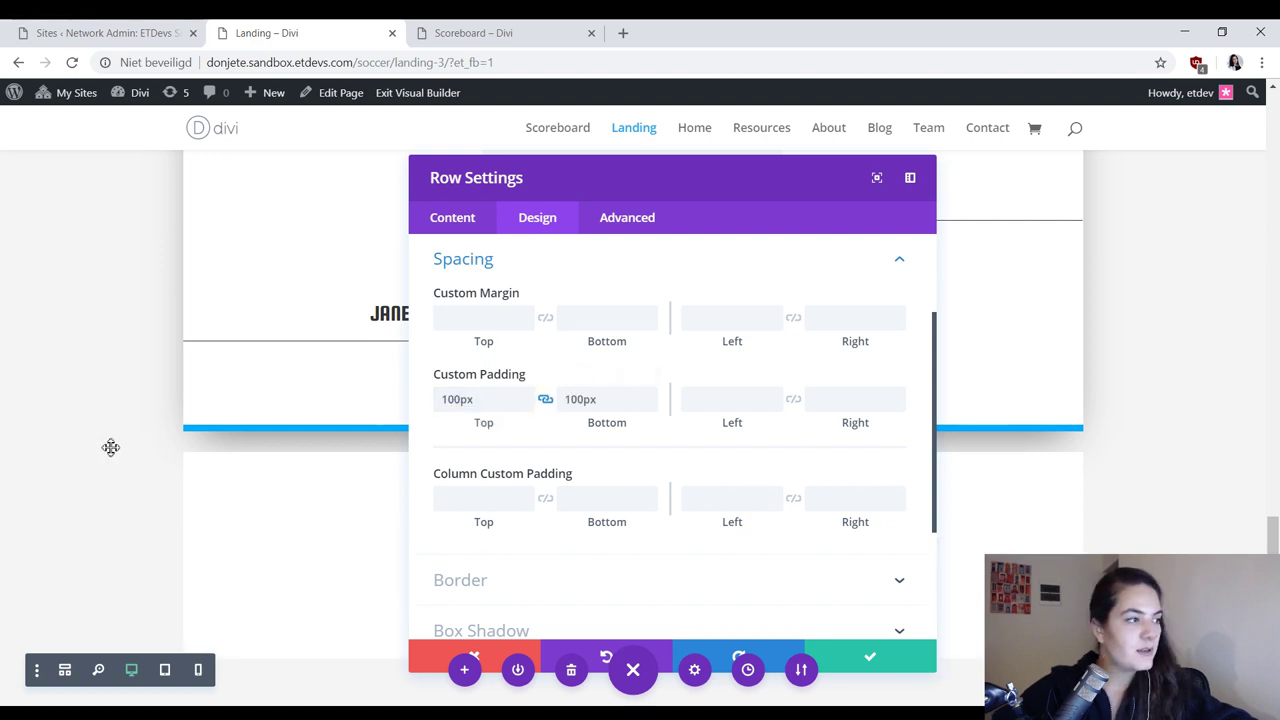
Step: Give the new row an 8px bottom border in #00aaff and save the row settings
scroll(641, 486, down, 3)
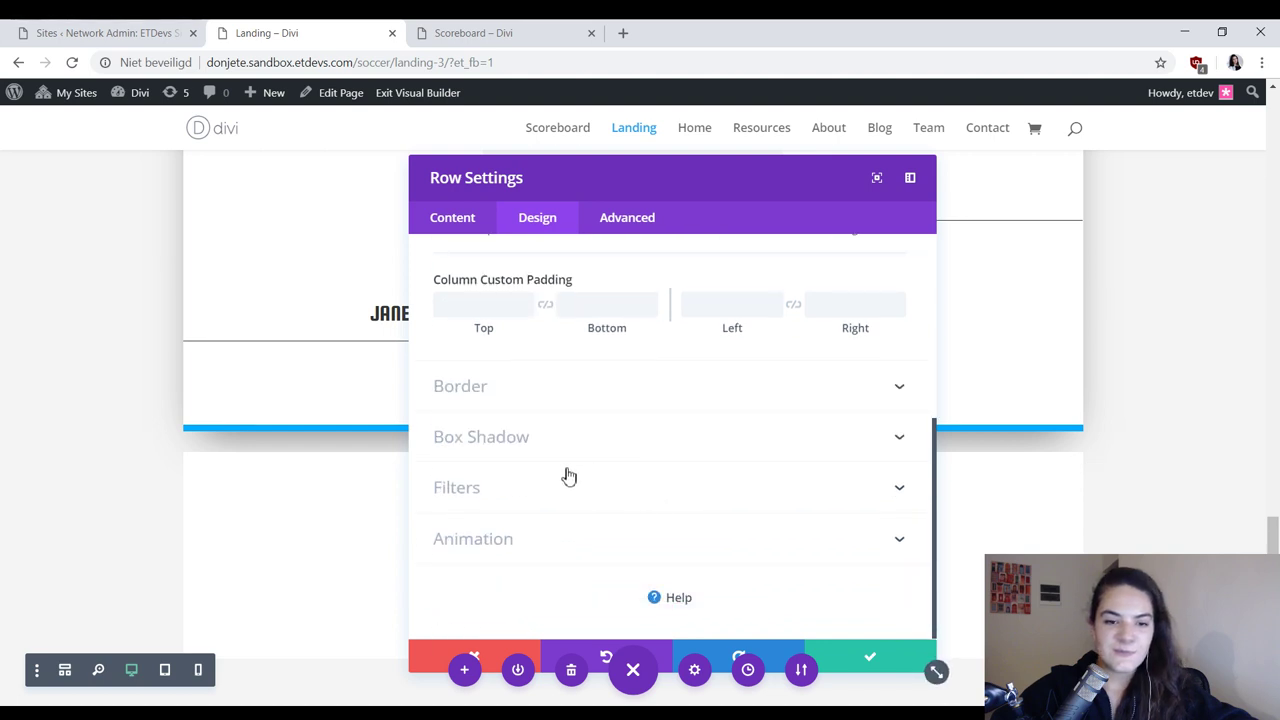
click(575, 400)
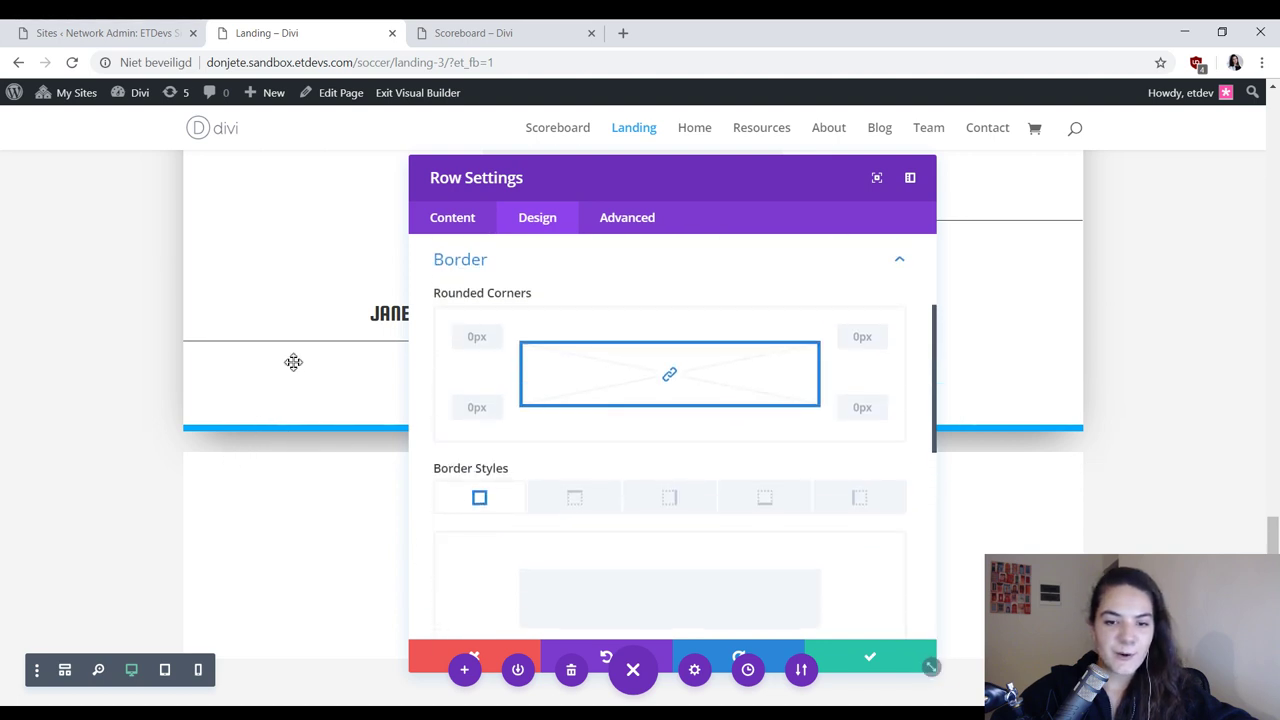
click(775, 497)
scroll(775, 490, down, 3)
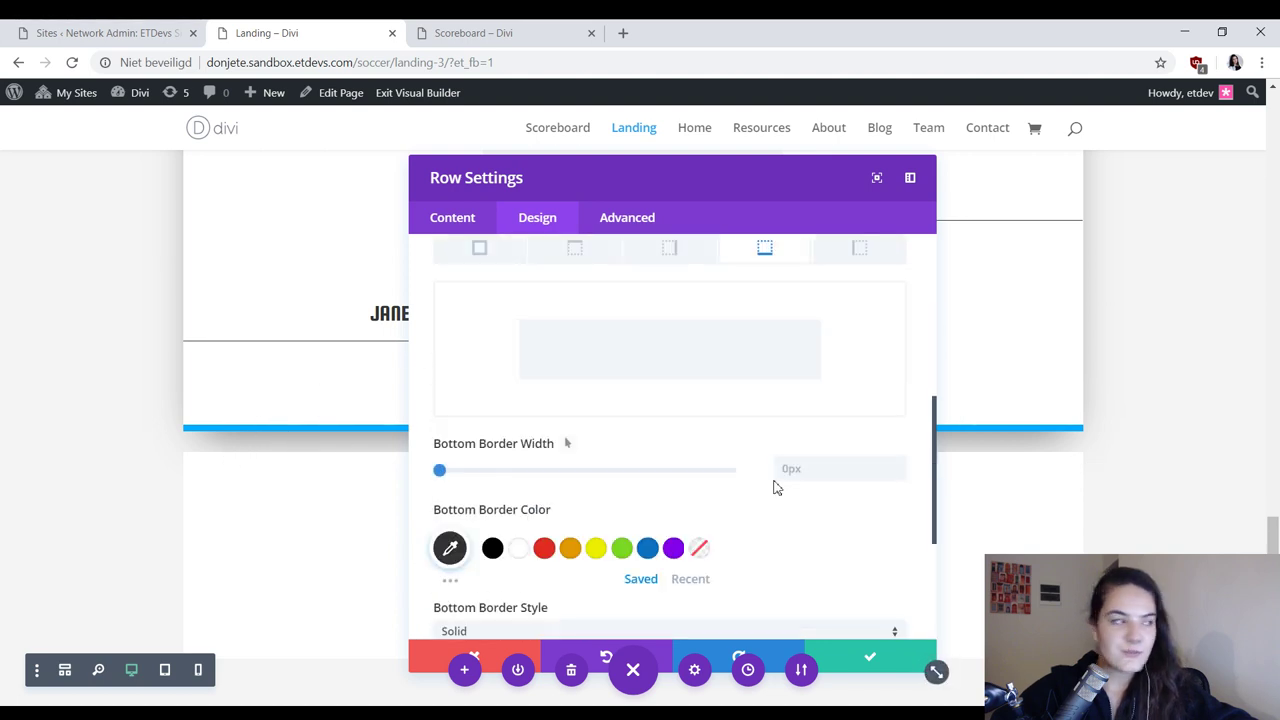
click(800, 469)
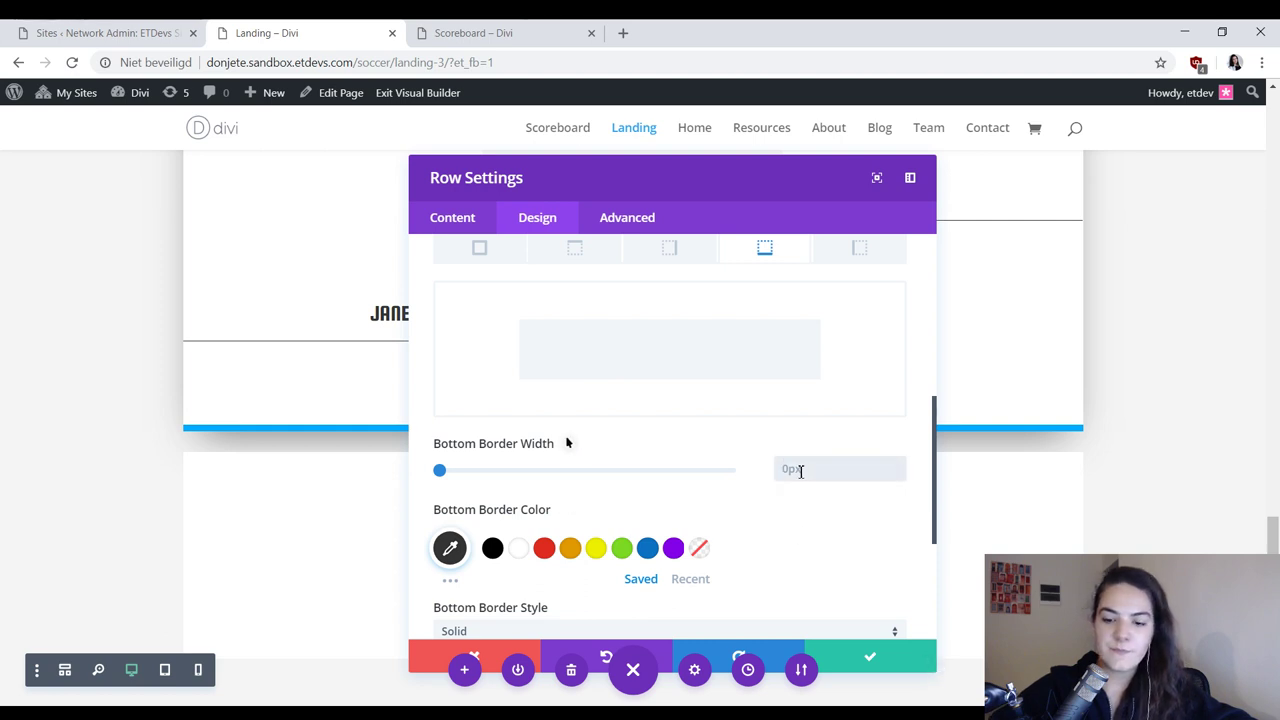
text(8px)
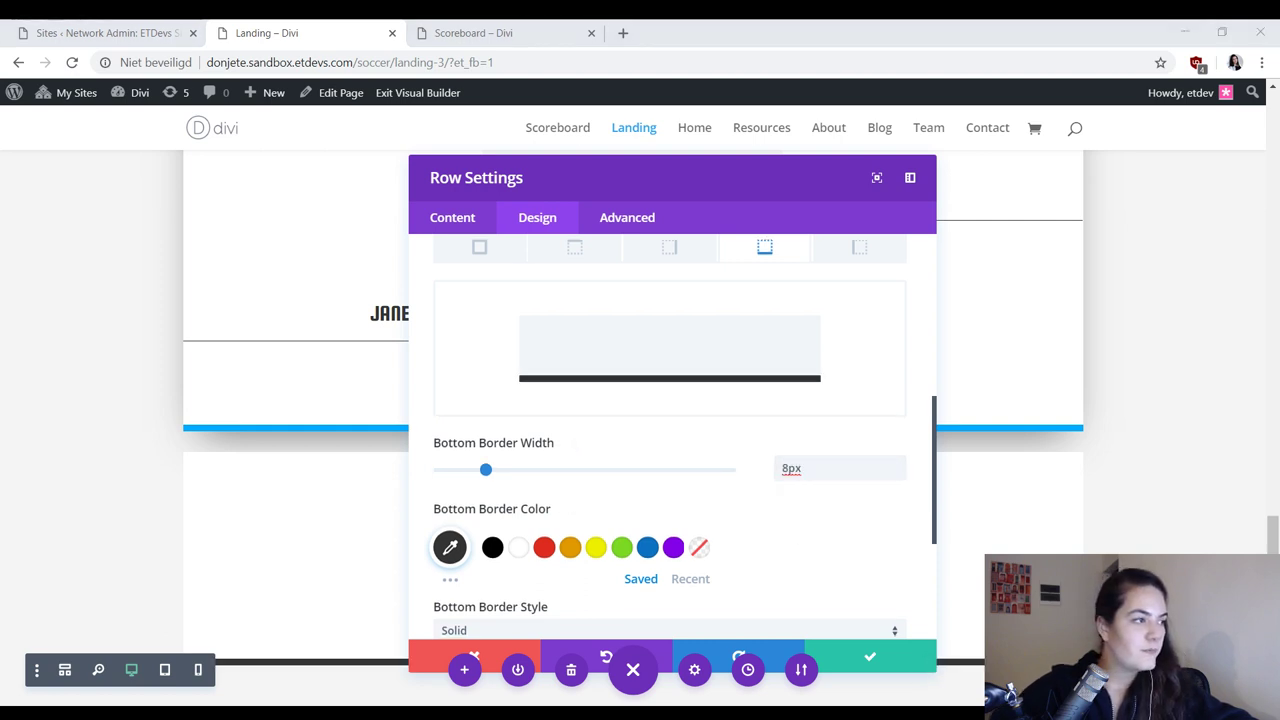
click(450, 550)
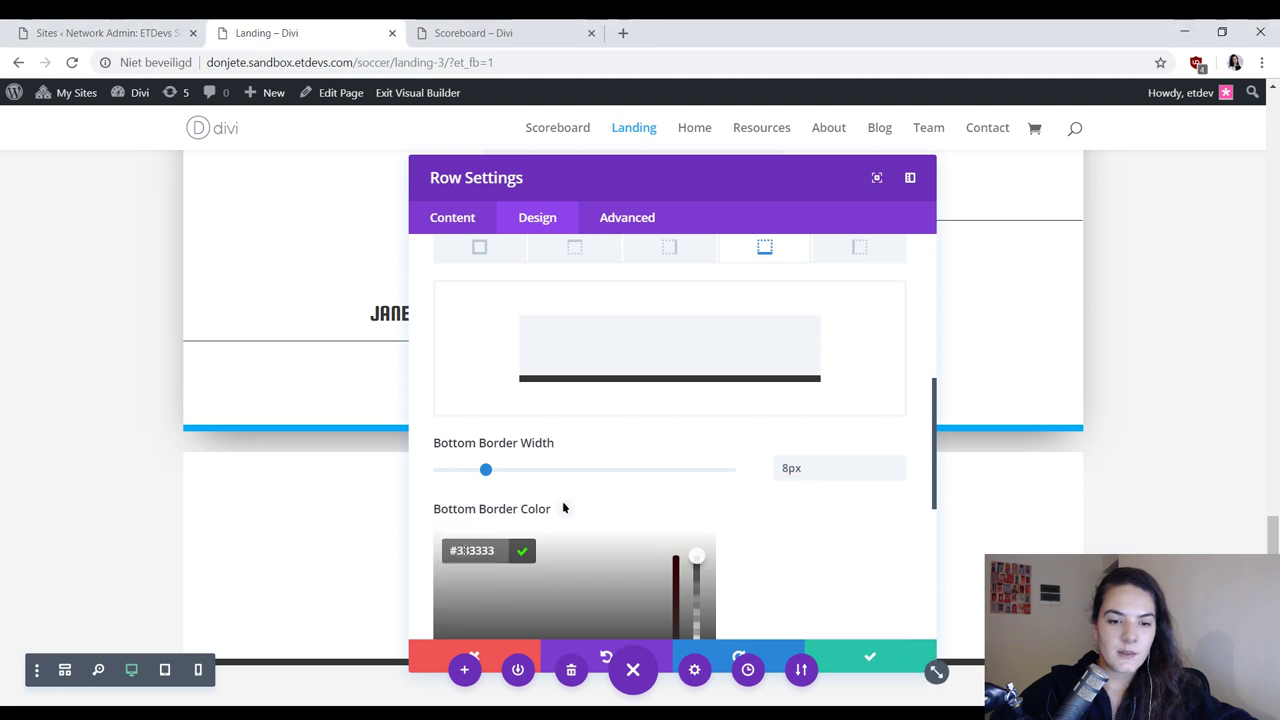
key(ctrl+a)
text(#00aaff)
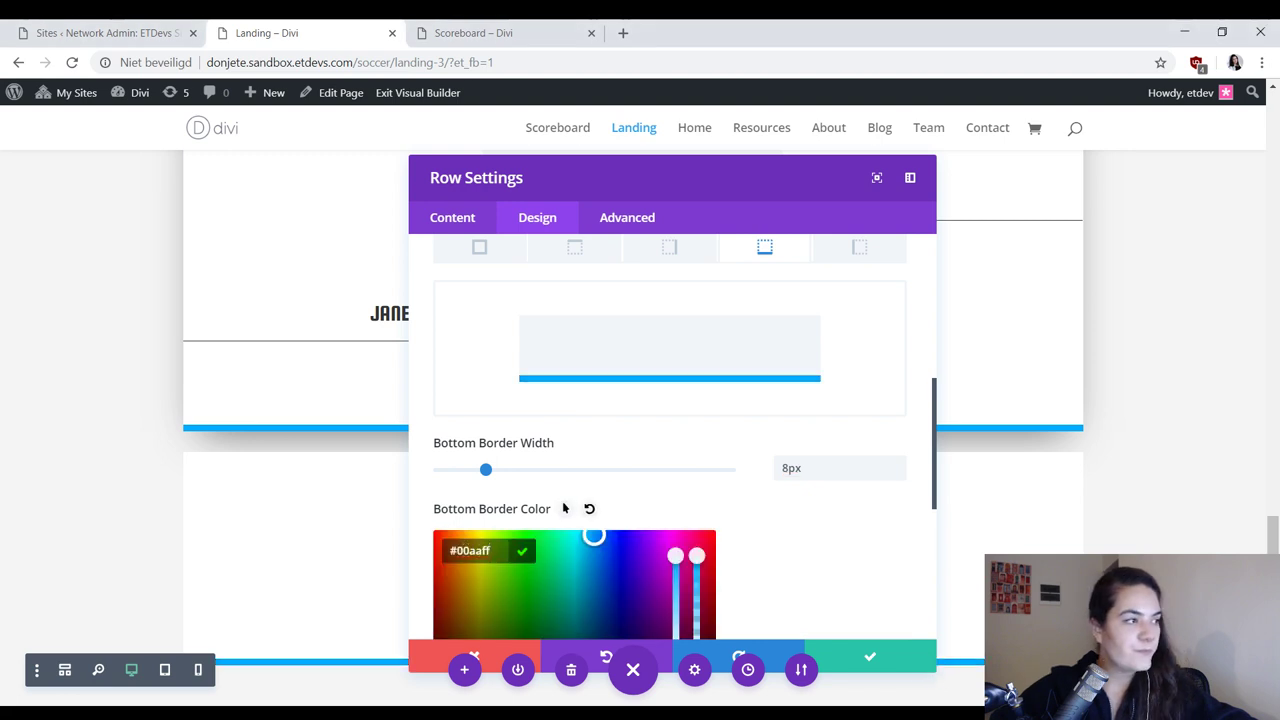
click(885, 655)
Step: Copy the box shadow styles from the three-column goal timeline row
scroll(651, 369, up, 1)
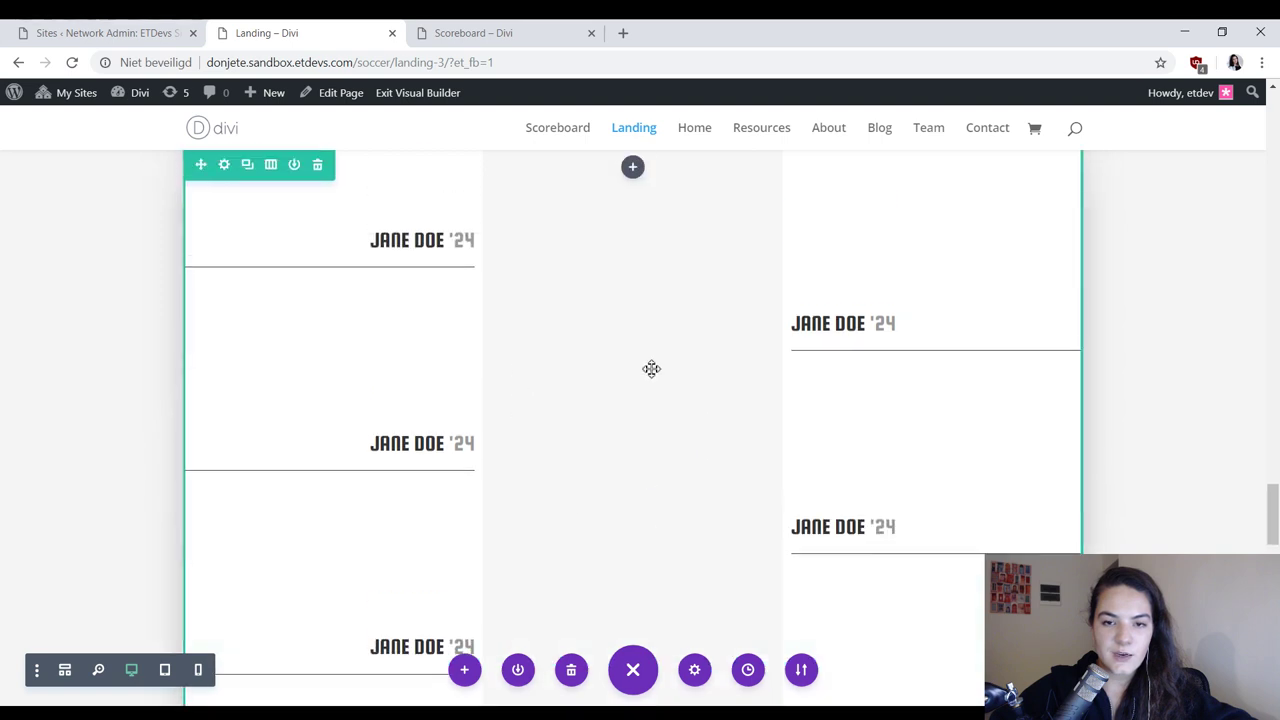
scroll(651, 369, up, 3)
click(226, 586)
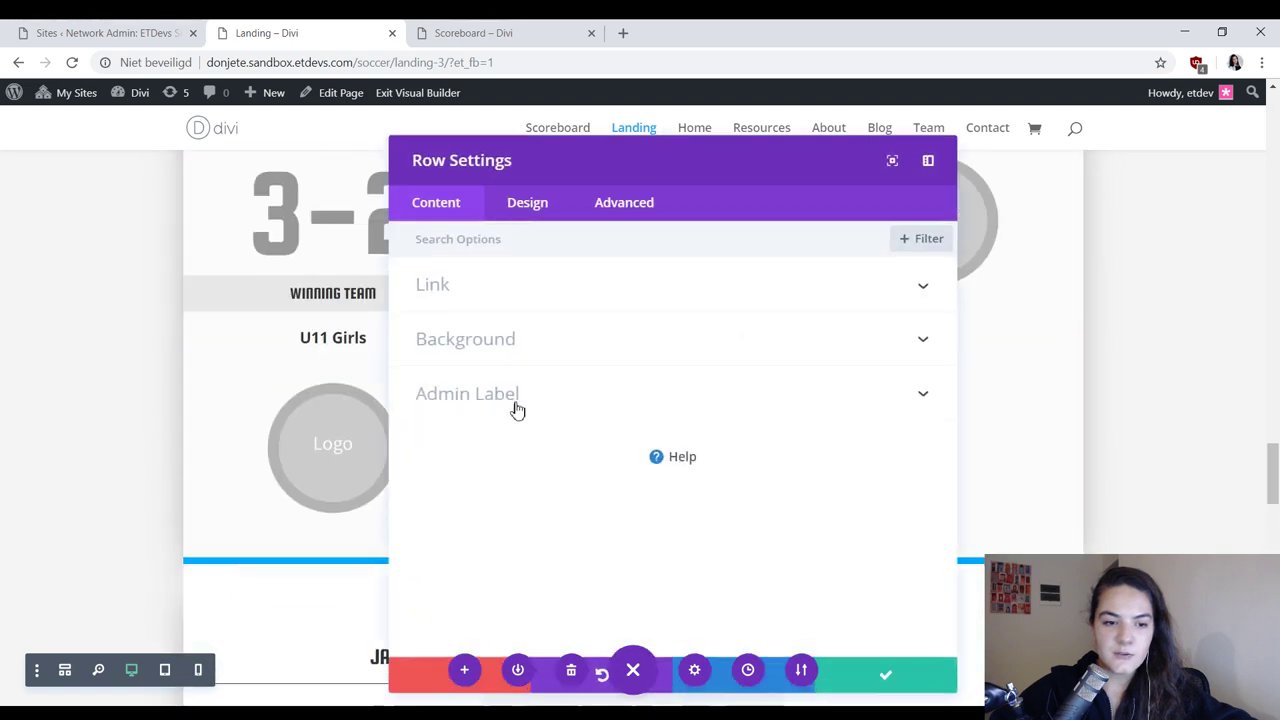
click(535, 218)
click(522, 500)
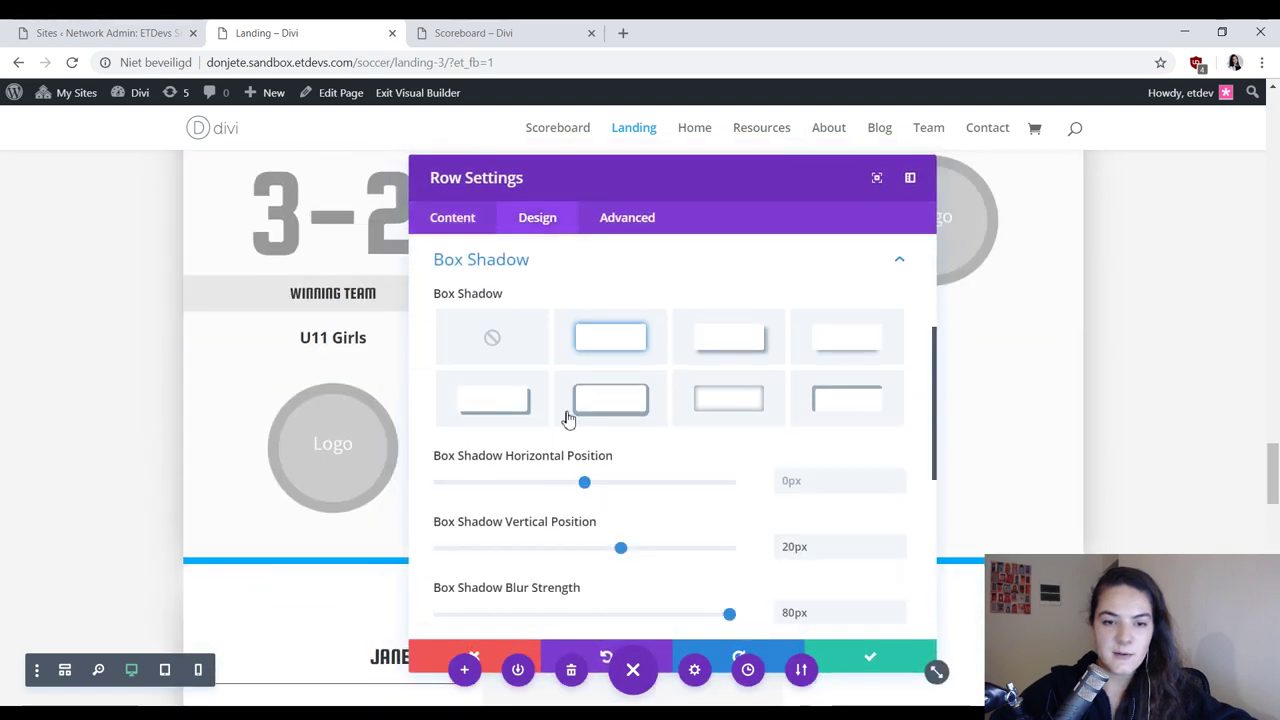
right_click(563, 264)
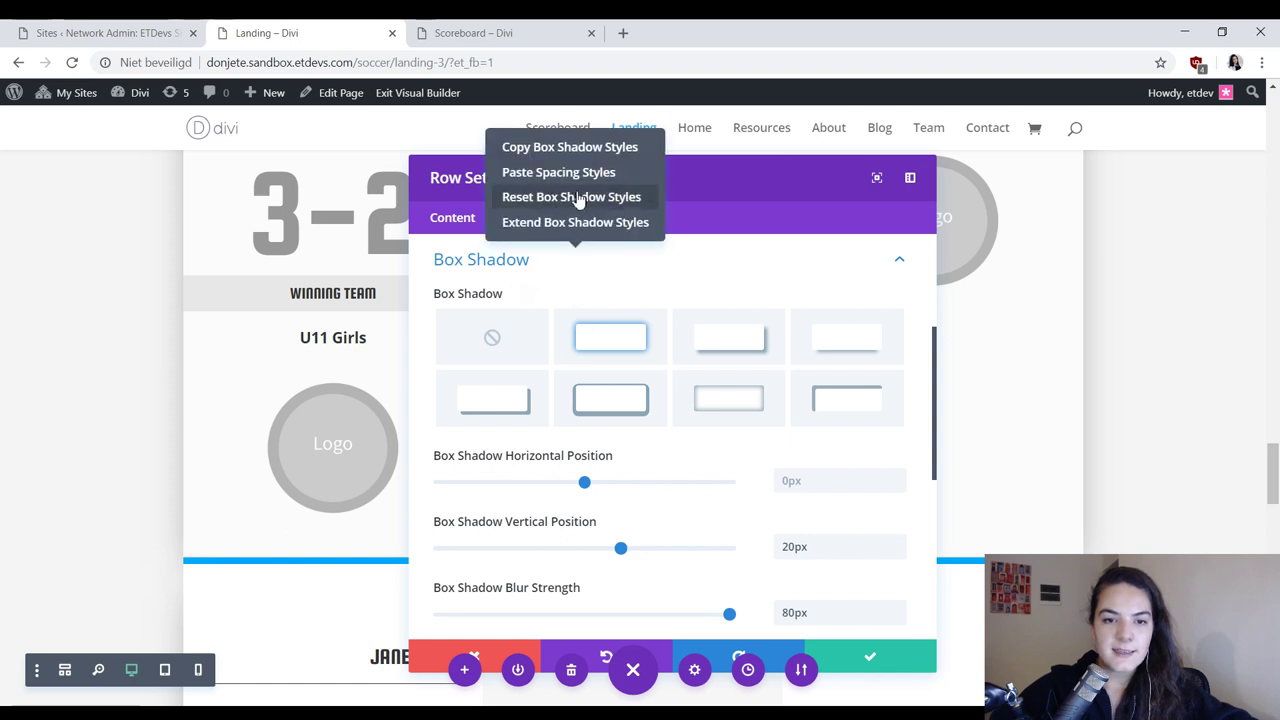
click(585, 160)
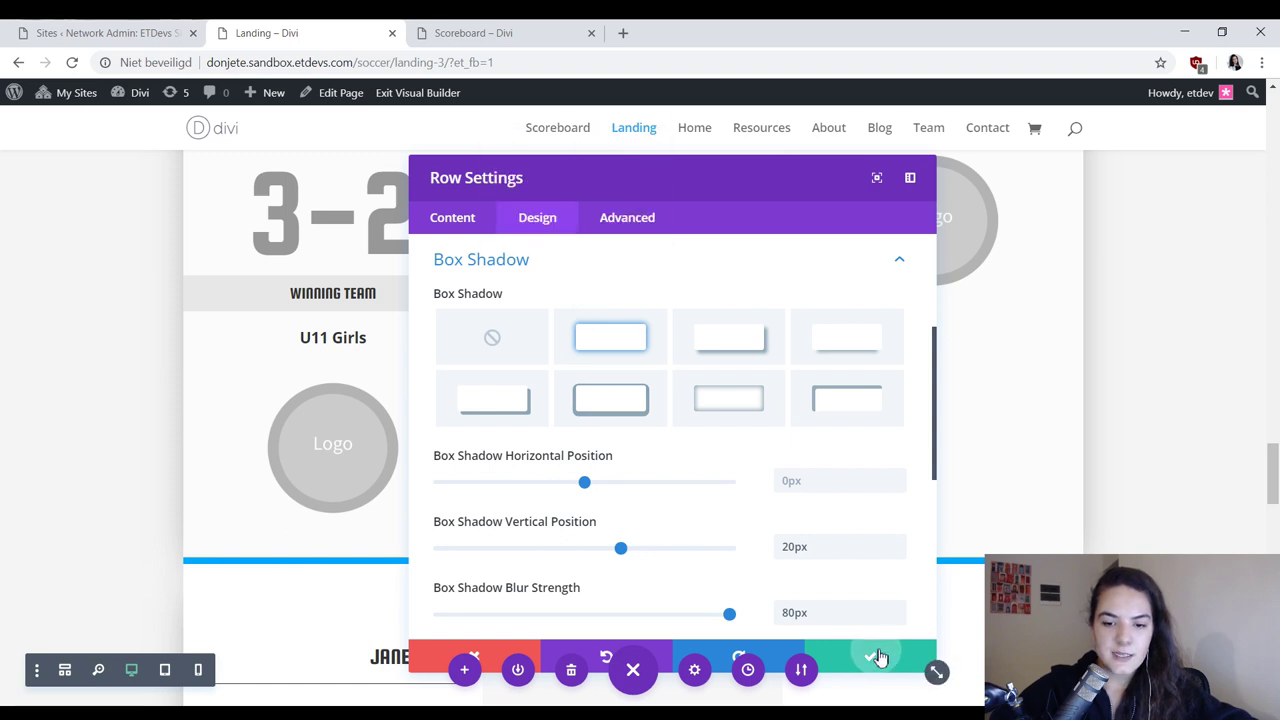
click(870, 656)
Step: Paste the copied box shadow styles onto the new single-column row
scroll(451, 509, down, 5)
scroll(288, 468, down, 4)
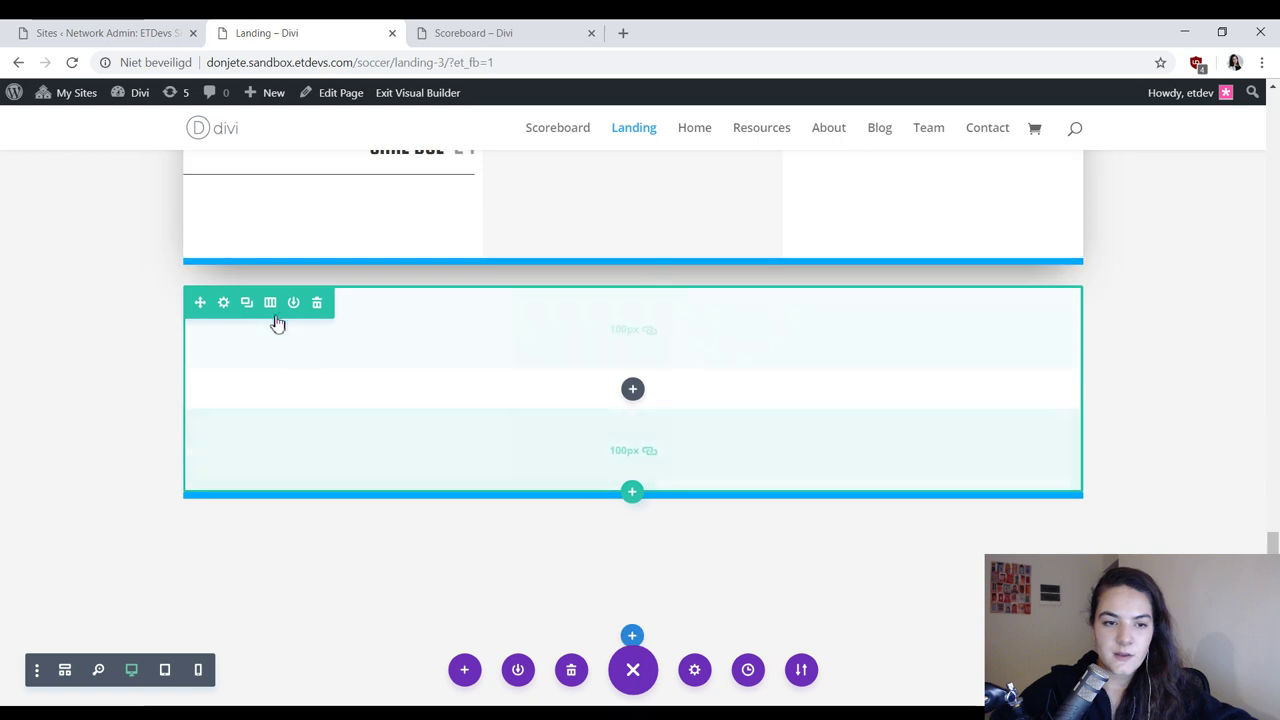
right_click(258, 300)
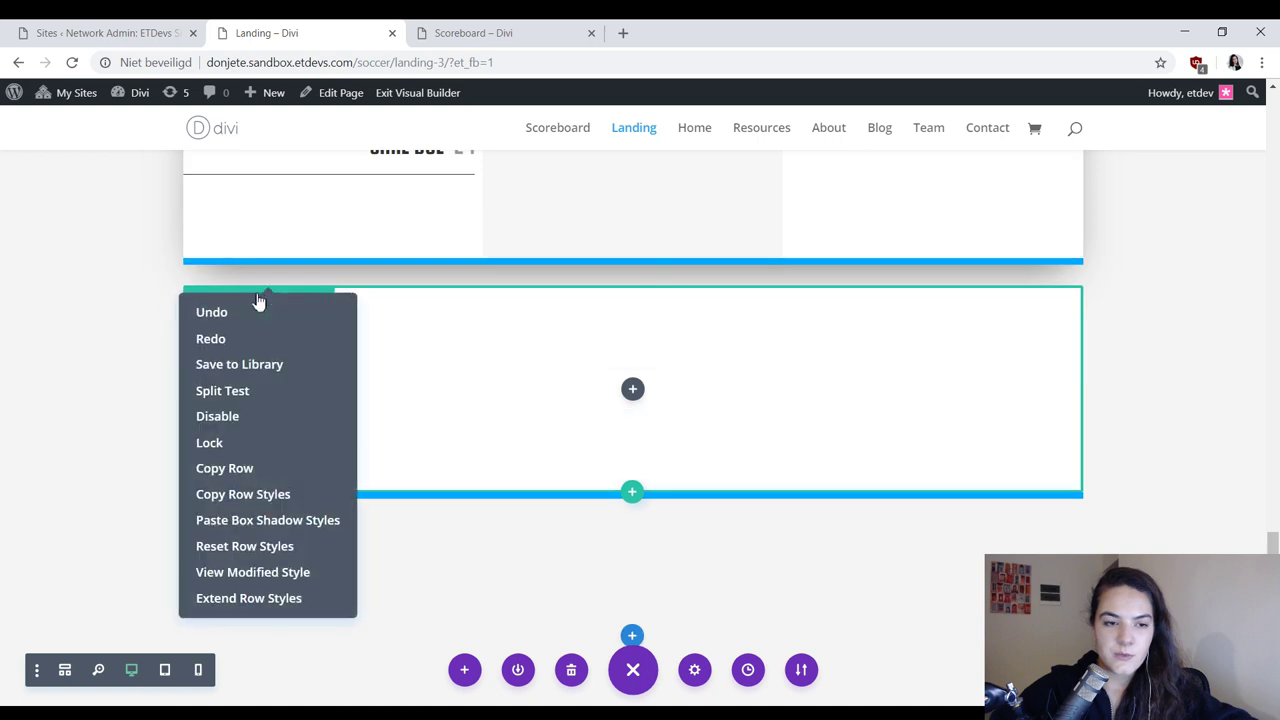
click(272, 519)
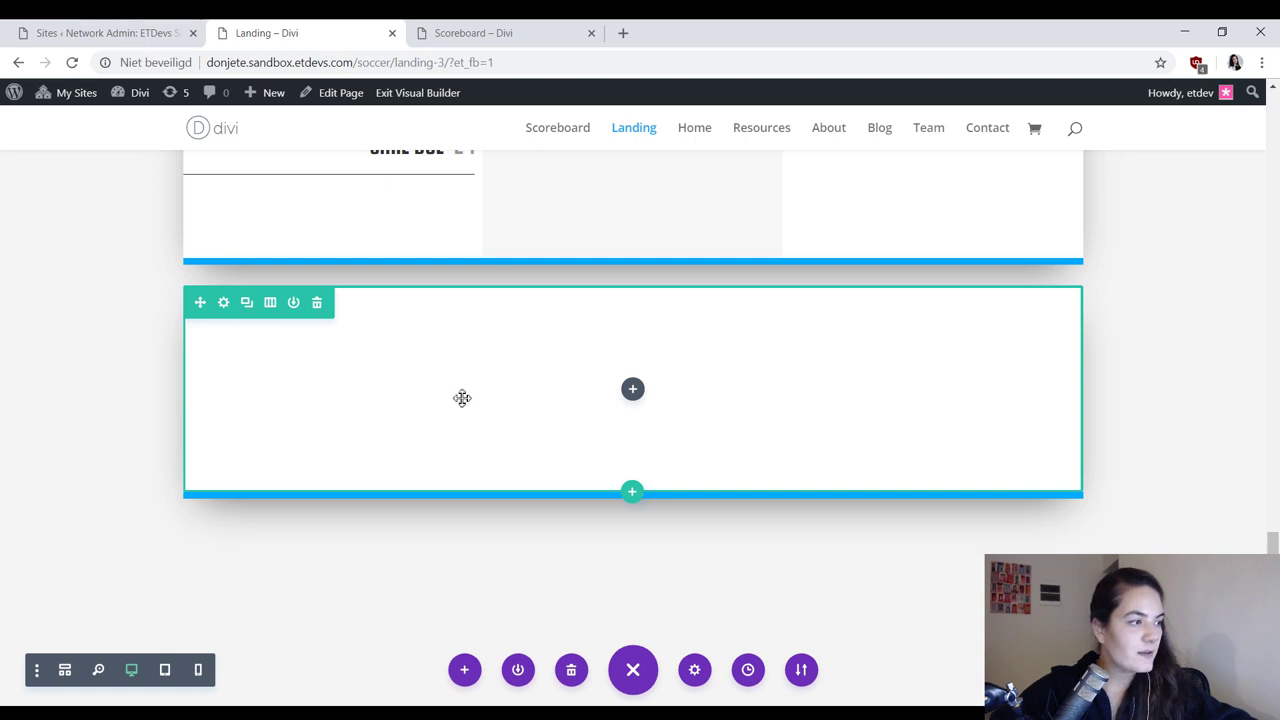
Step: Disable the new single-column row on desktop in its visibility settings
click(224, 303)
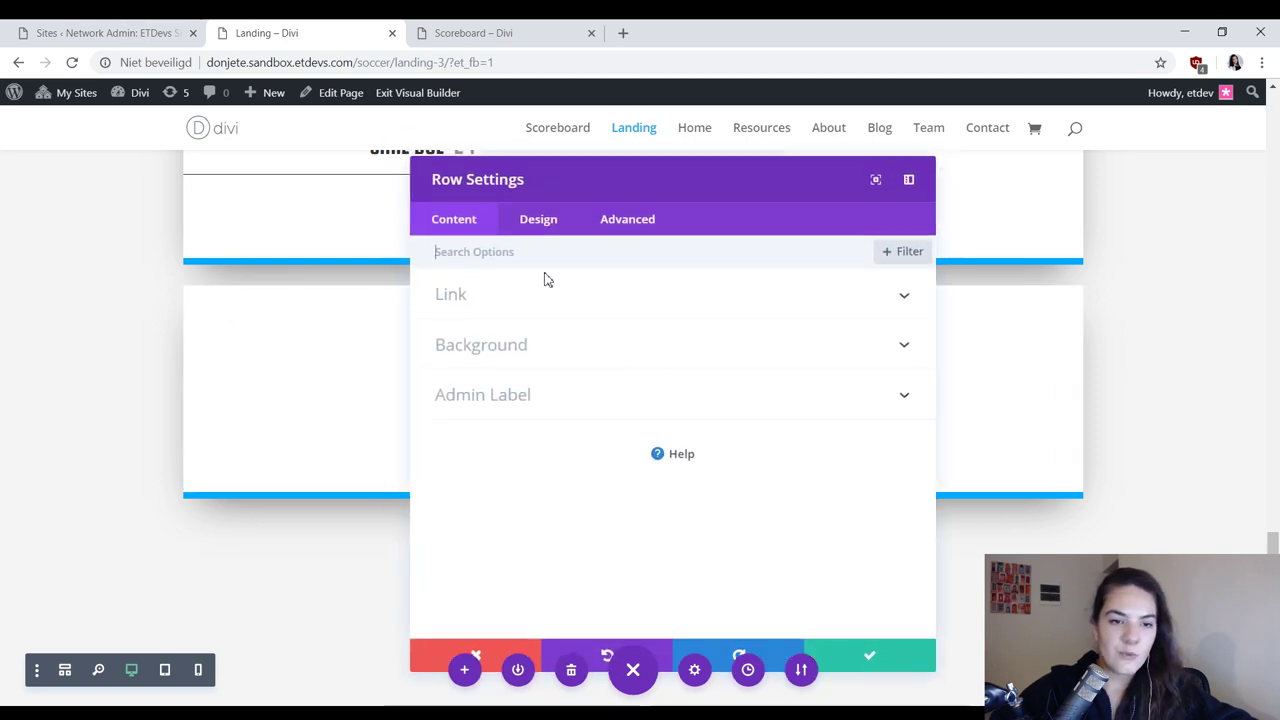
click(620, 227)
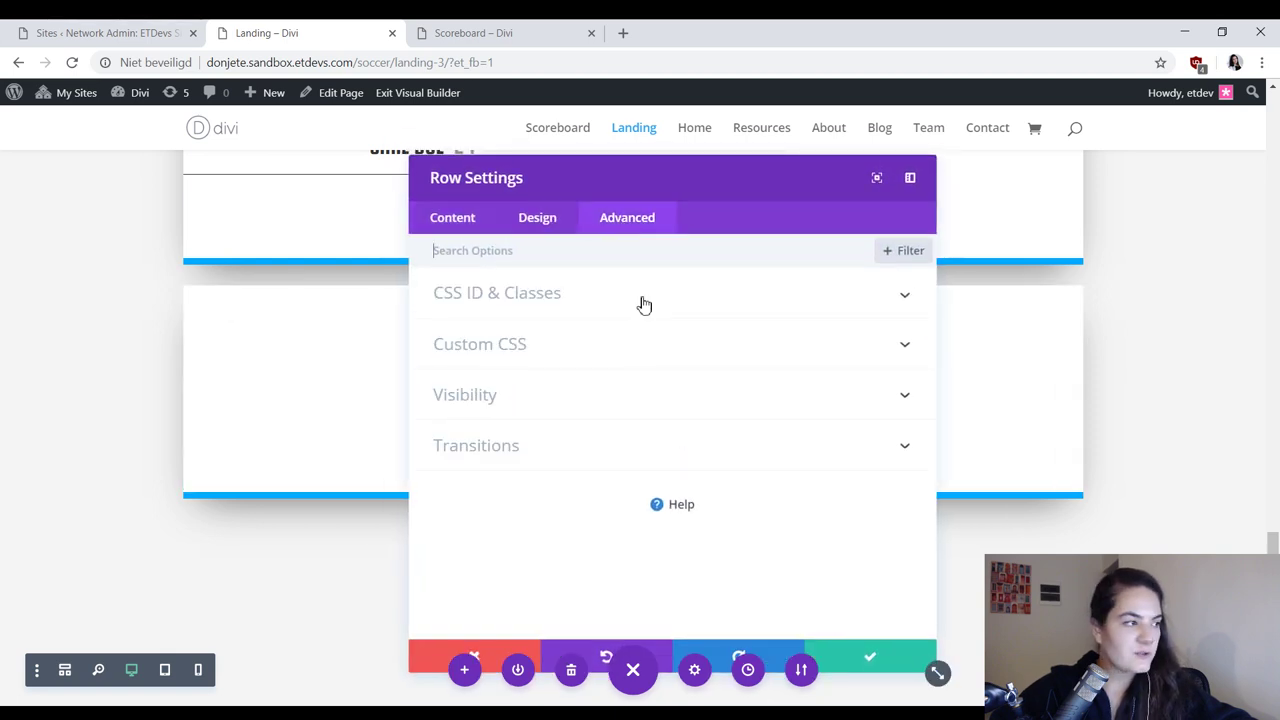
click(528, 400)
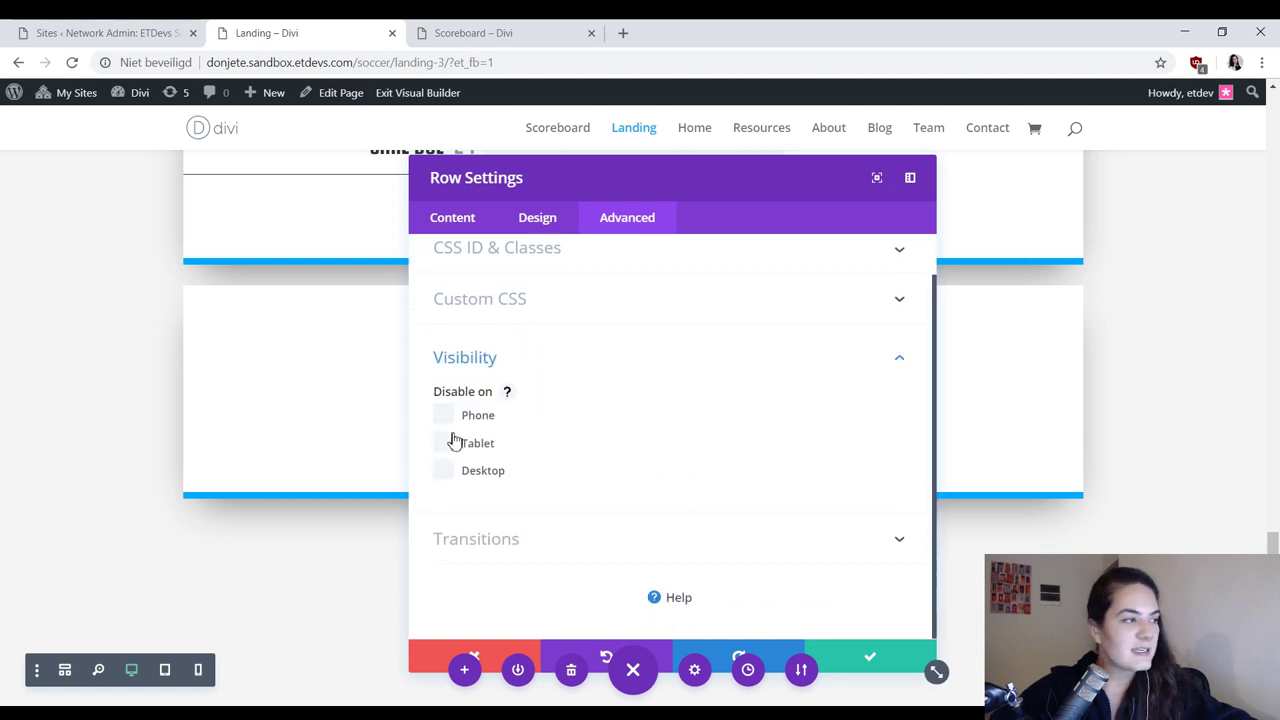
click(444, 472)
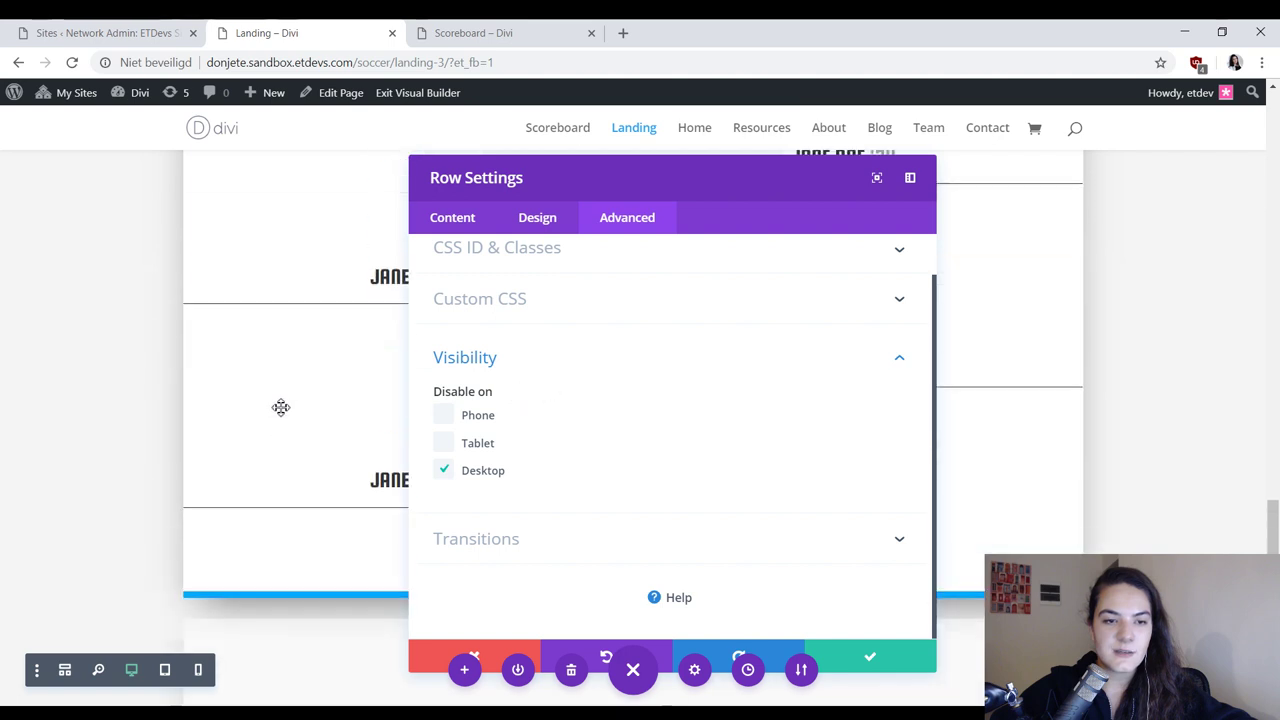
Step: Save the single-column row's settings after checking how it sits beneath the three-column row
scroll(281, 407, up, 2)
scroll(216, 413, down, 2)
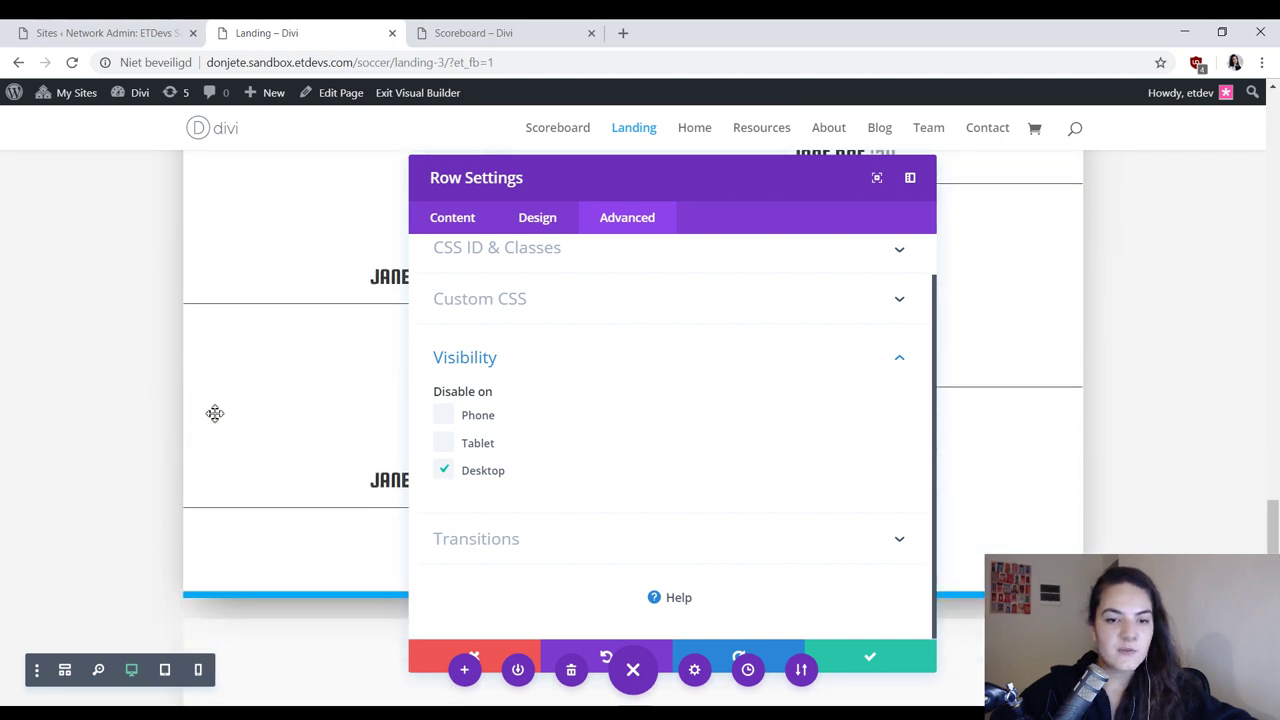
scroll(270, 352, down, 2)
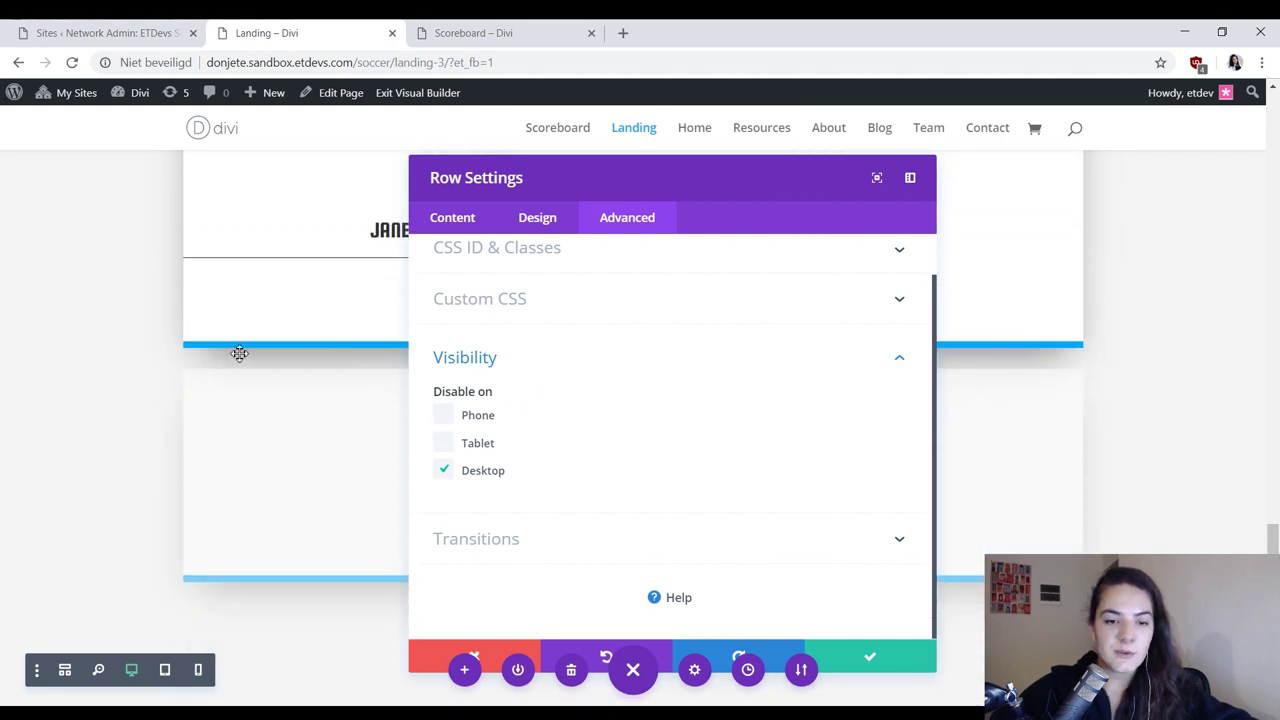
drag(566, 182, 594, 154)
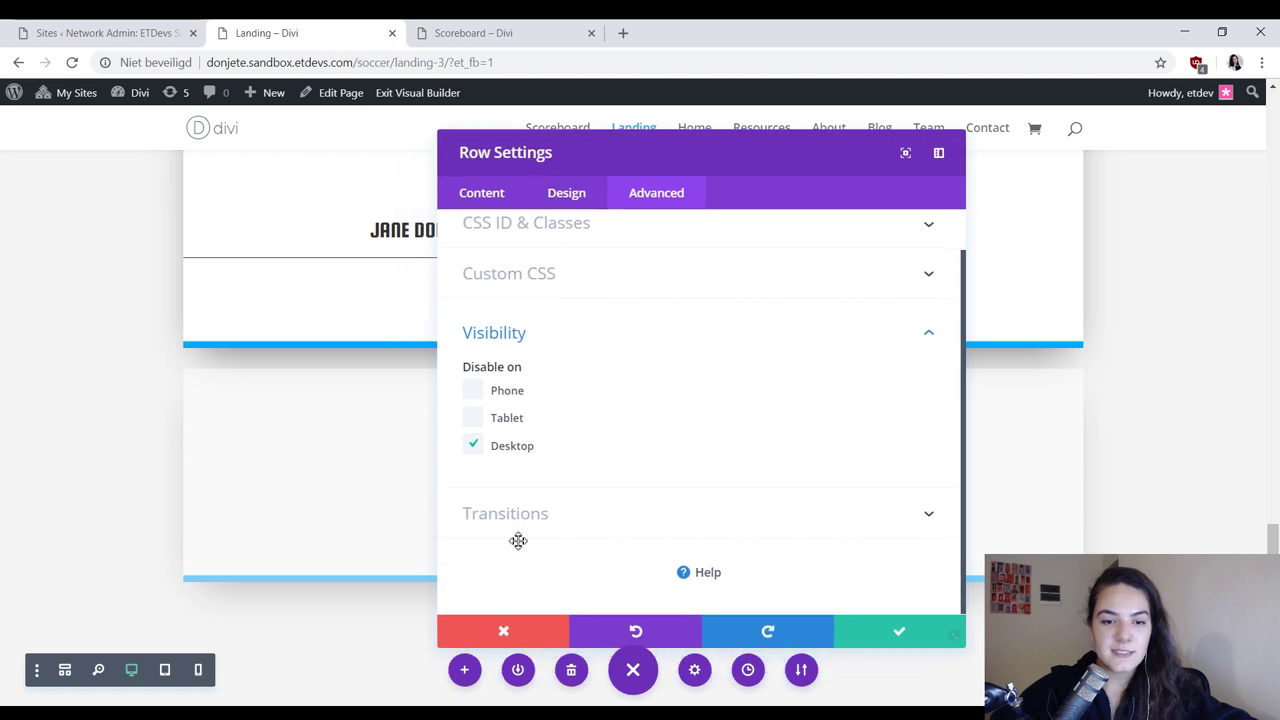
click(858, 630)
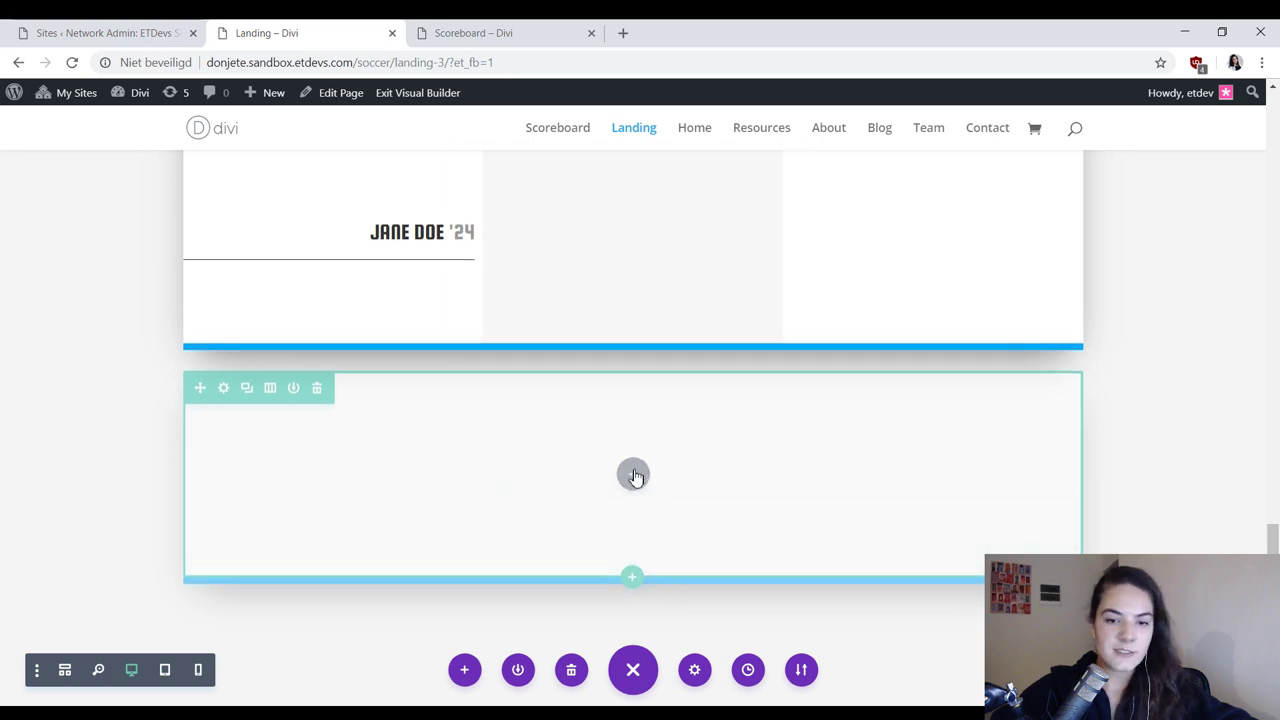
Step: Add a Text module to the single-column row containing the placeholder player's name followed by '24, and colour the '24 grey
click(633, 473)
text(text)
click(548, 335)
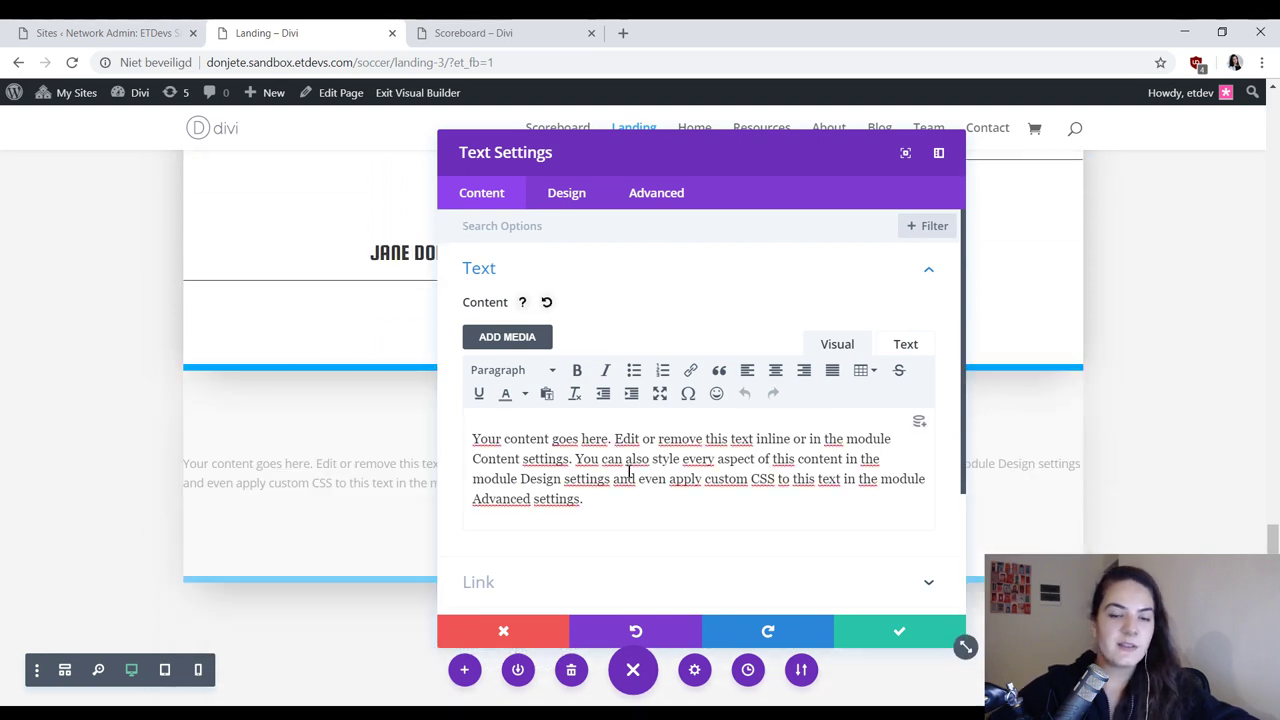
key(ctrl+a)
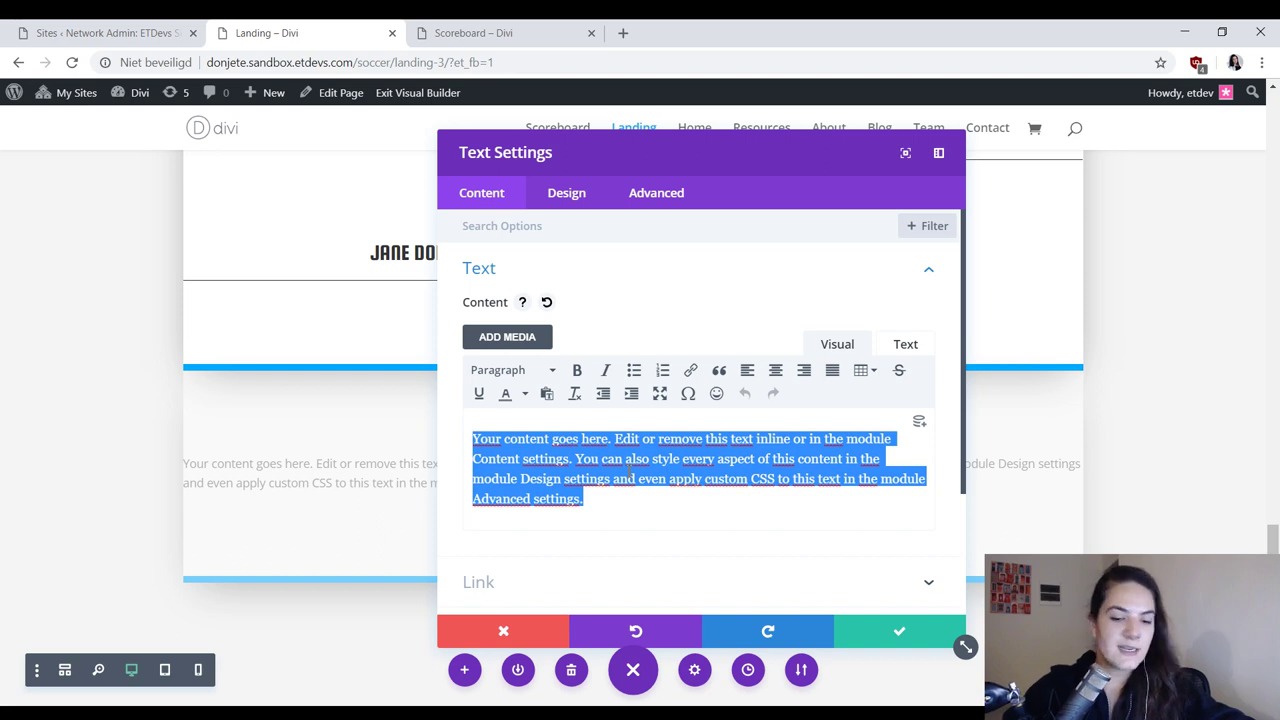
text(Jane Doe )
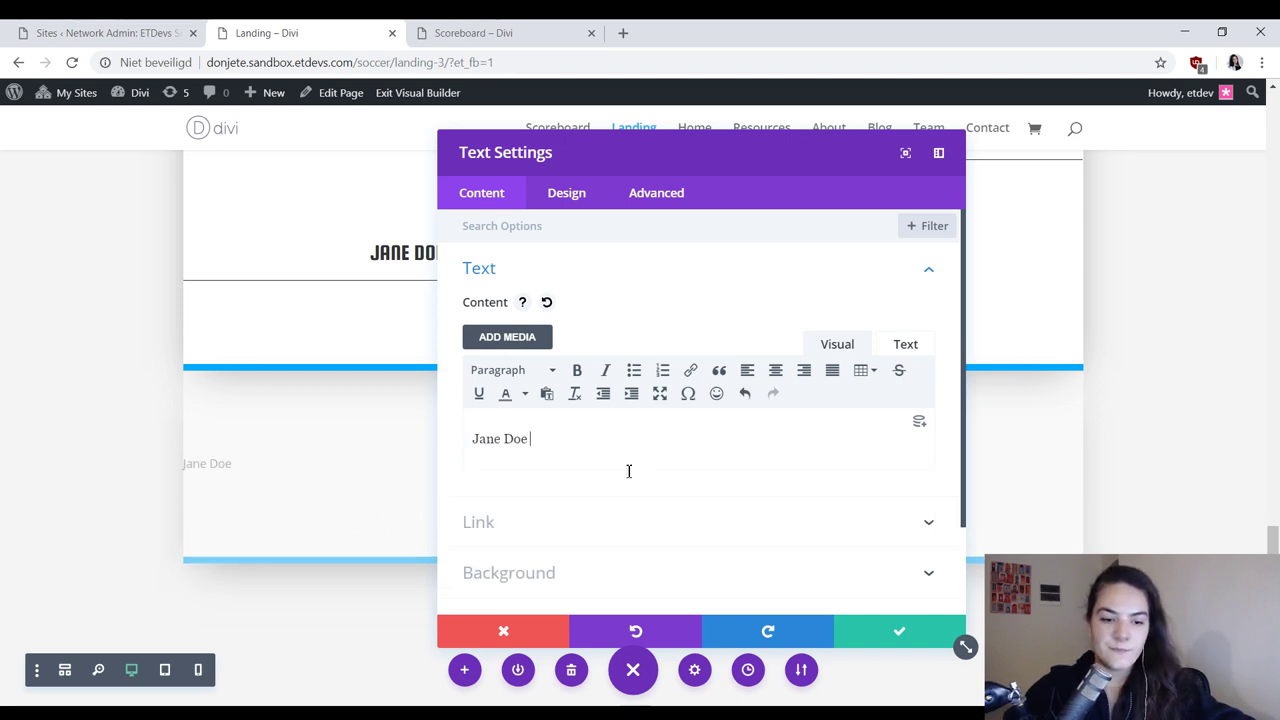
text('24)
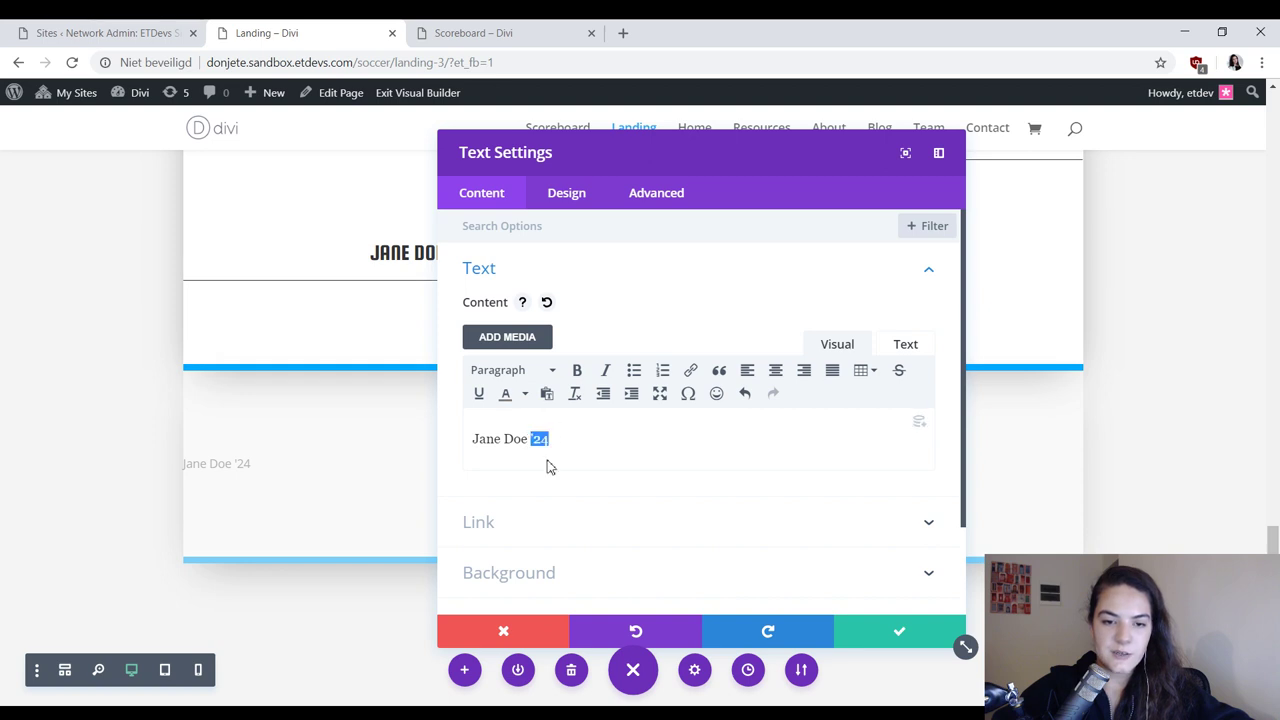
click(524, 395)
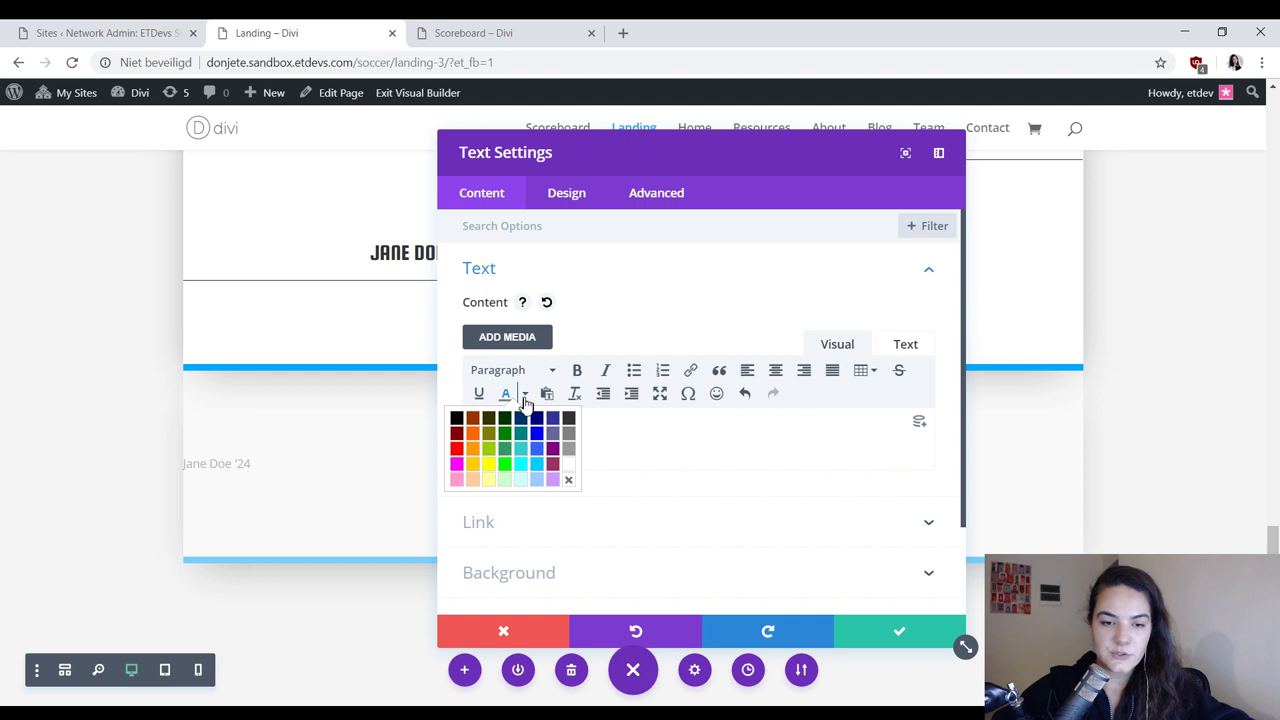
click(568, 434)
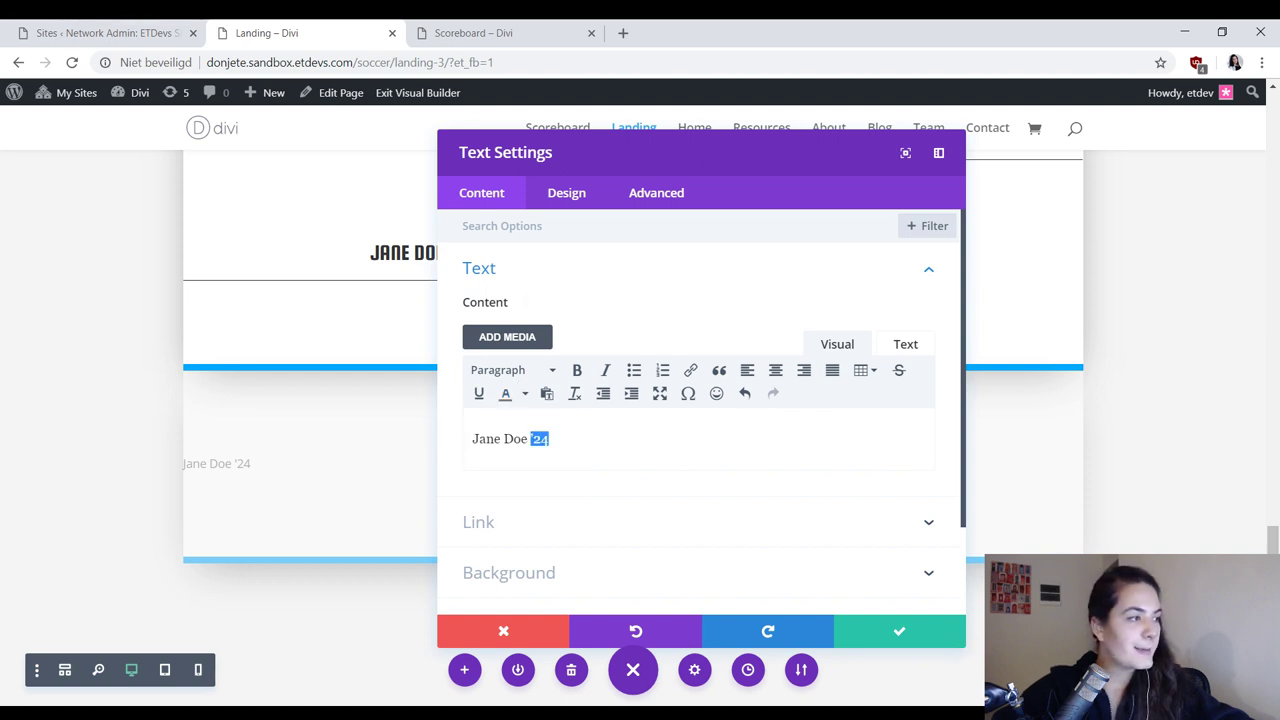
Step: Style the module's text in Squada One, all uppercase, at 27px with right orientation
click(552, 194)
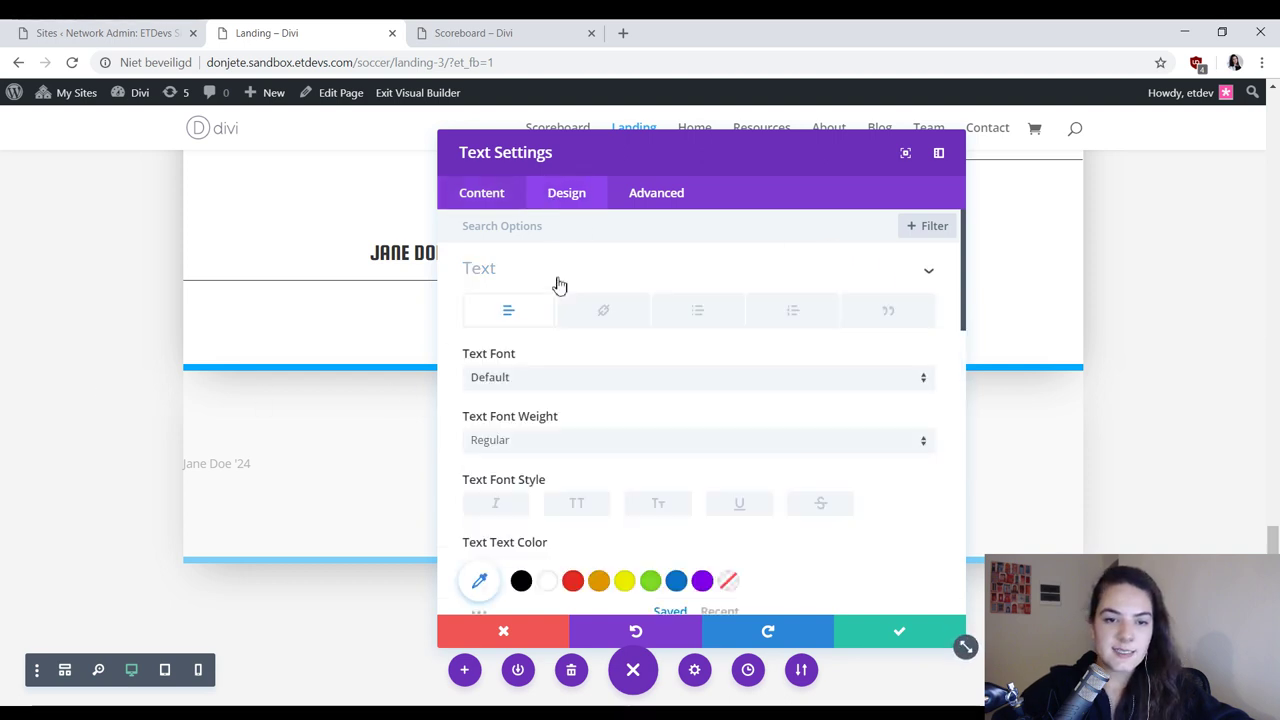
click(530, 379)
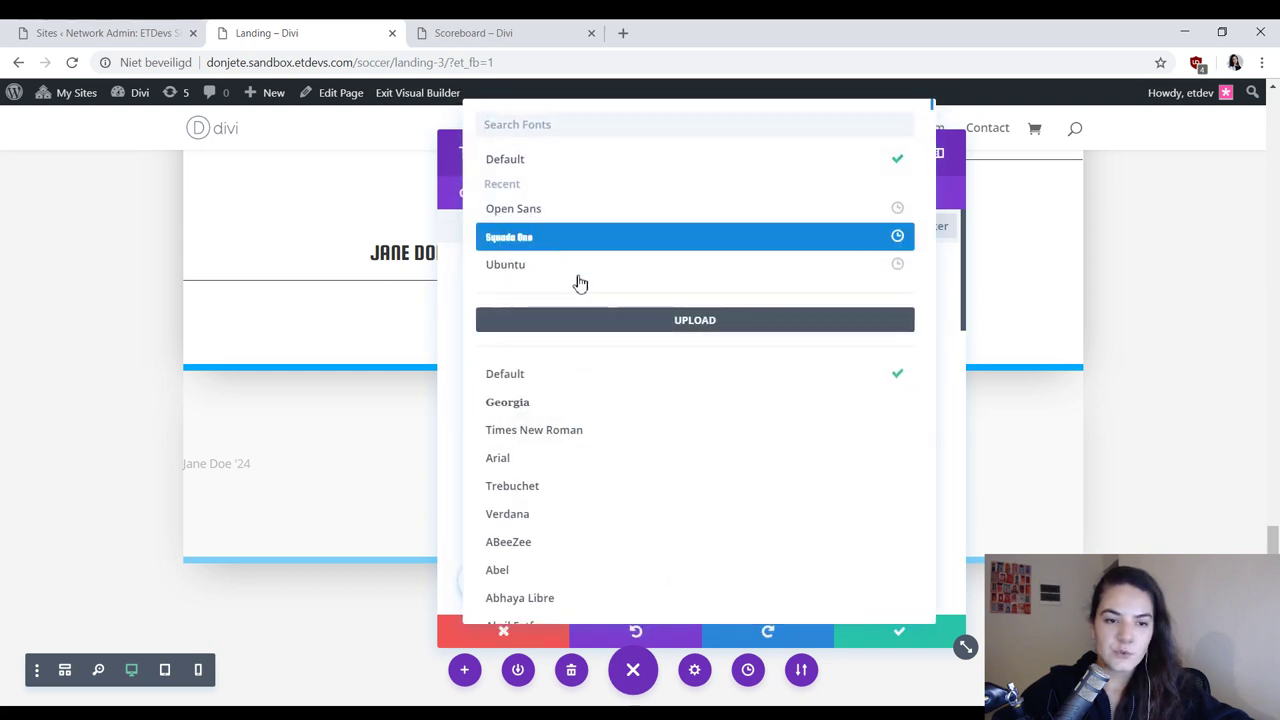
scroll(628, 386, down, 3)
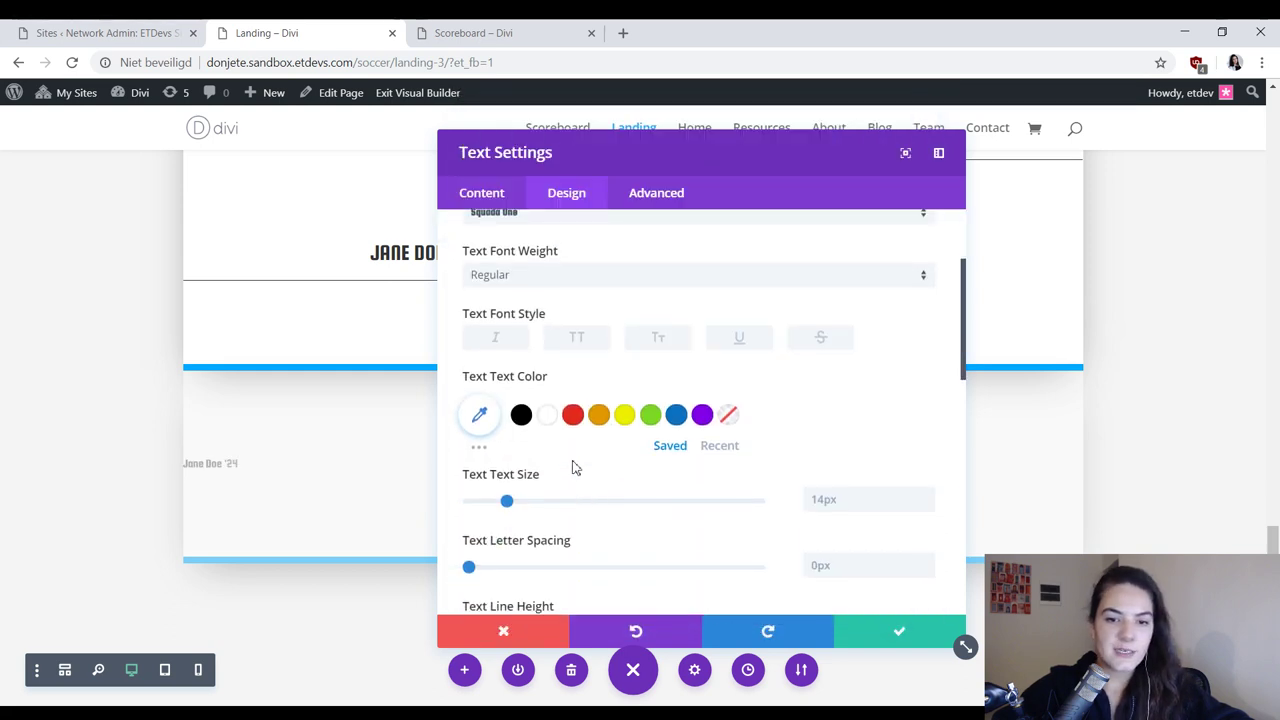
click(578, 345)
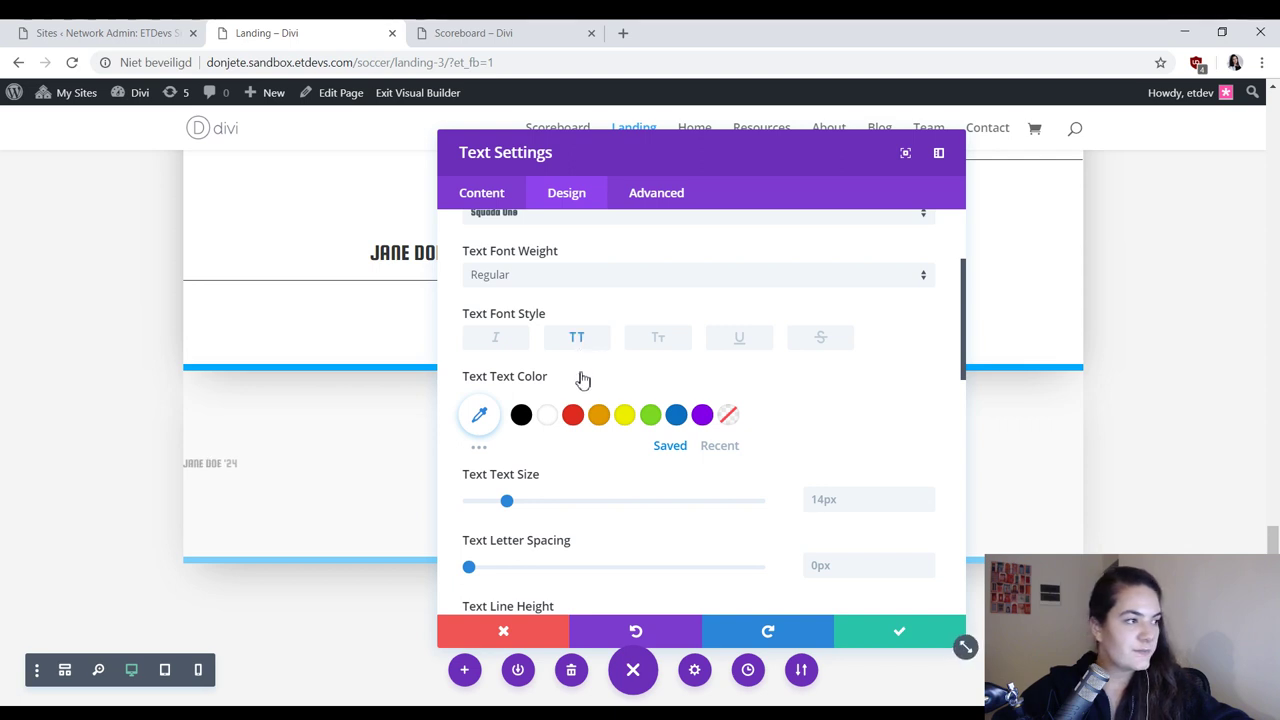
scroll(560, 372, down, 2)
click(833, 333)
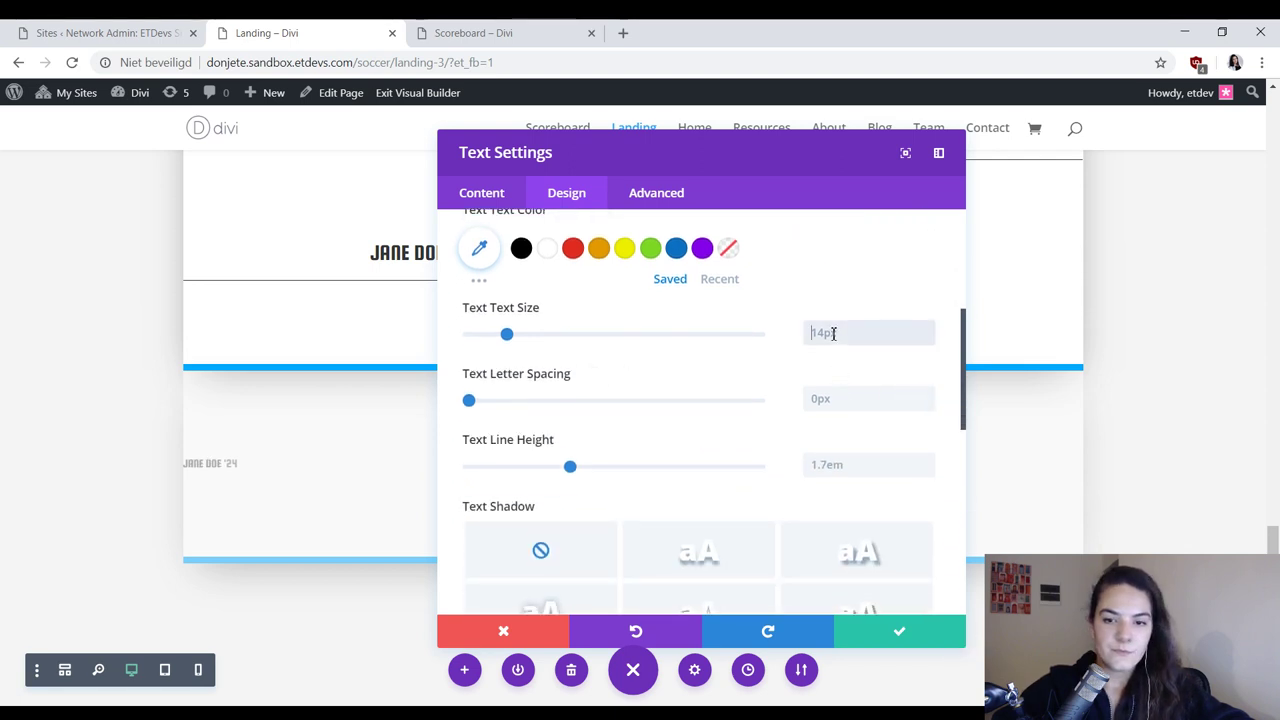
text(27px)
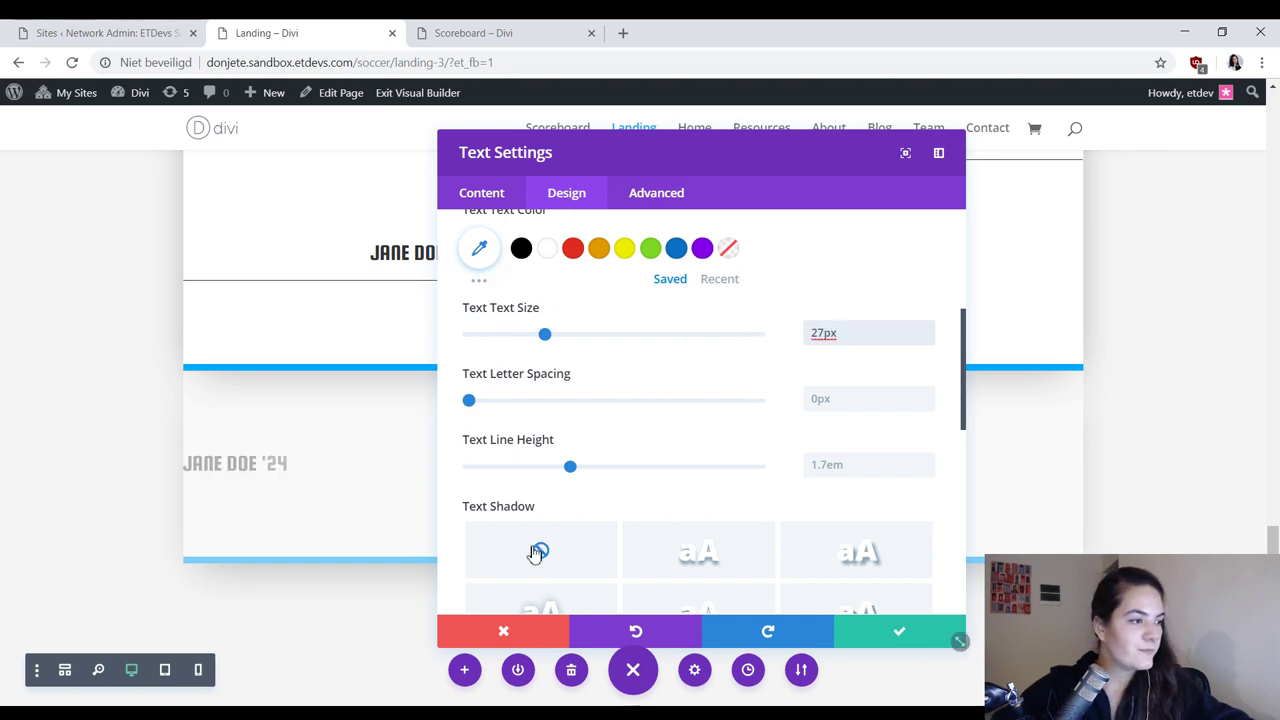
scroll(826, 531, down, 4)
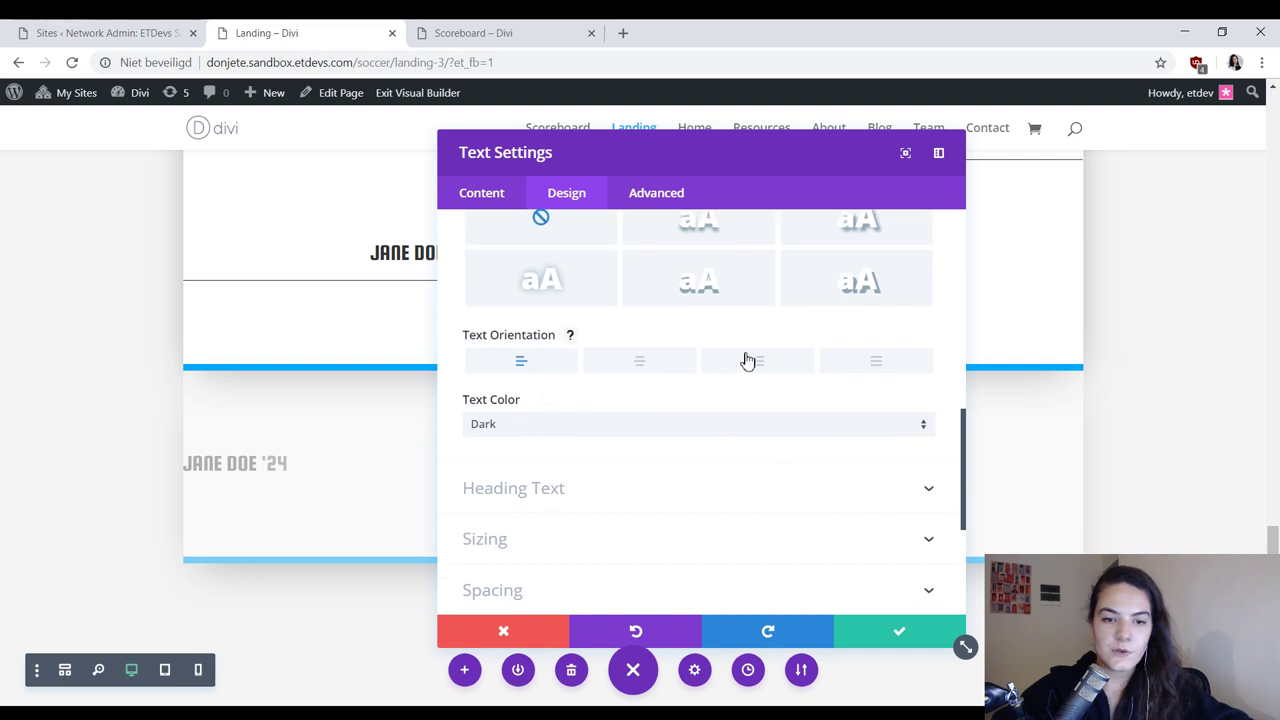
click(750, 370)
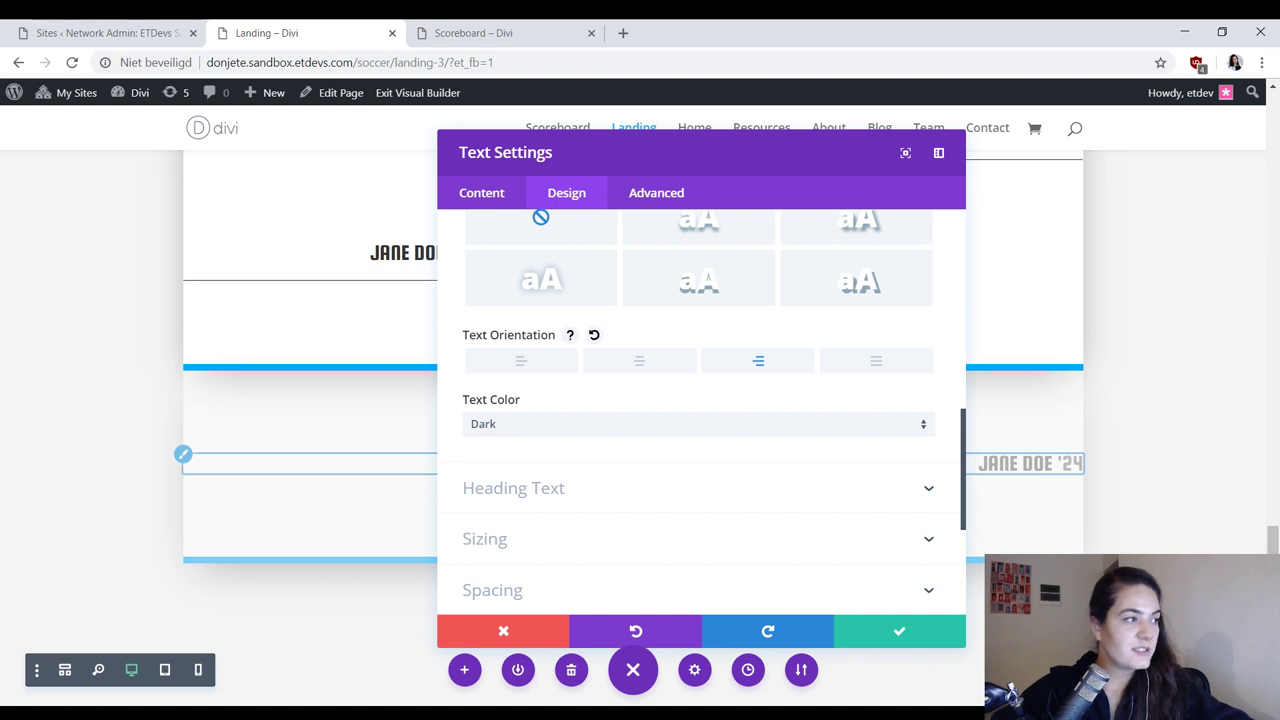
Step: Give the text module a 150px right margin and 20px bottom padding
scroll(609, 543, down, 2)
click(594, 509)
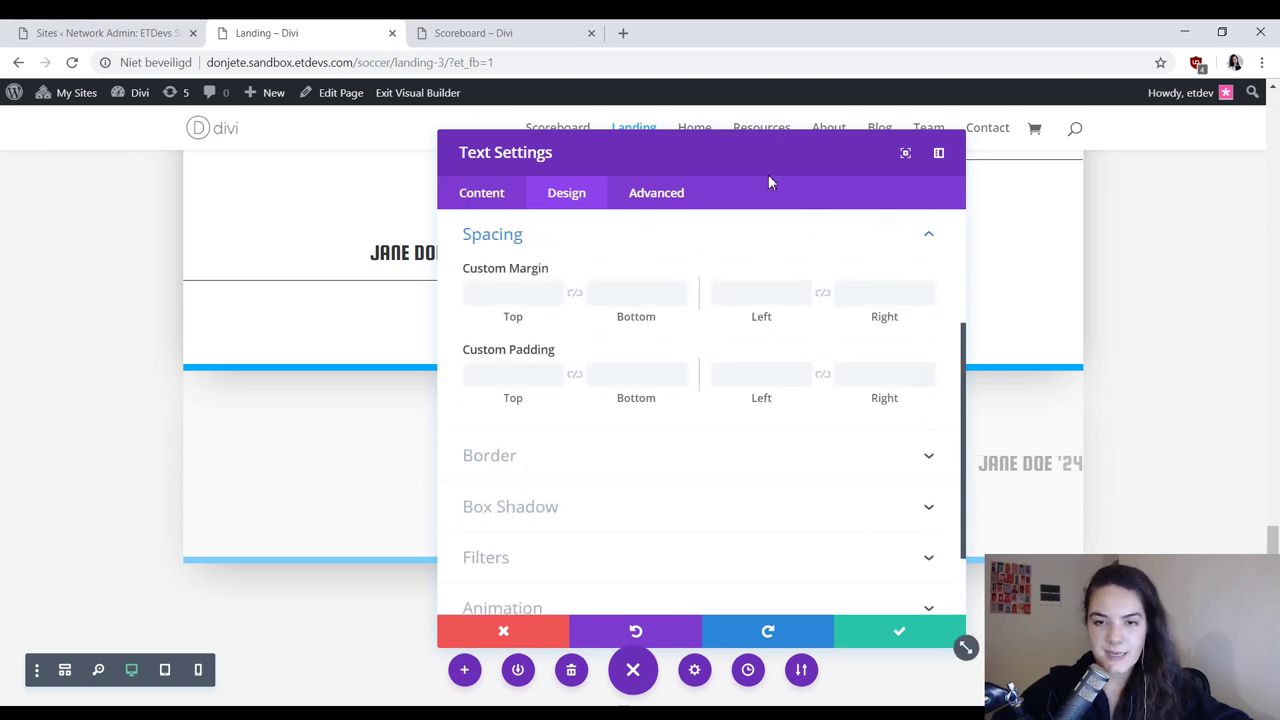
drag(760, 150, 662, 150)
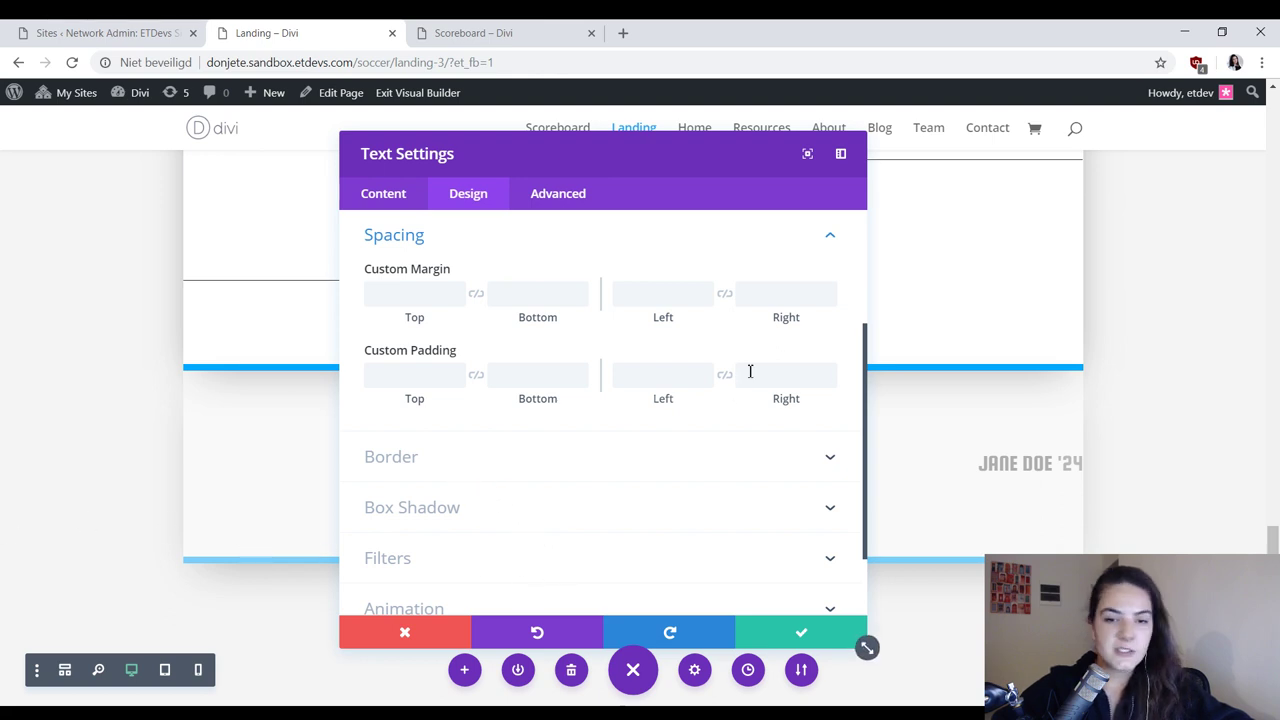
click(766, 285)
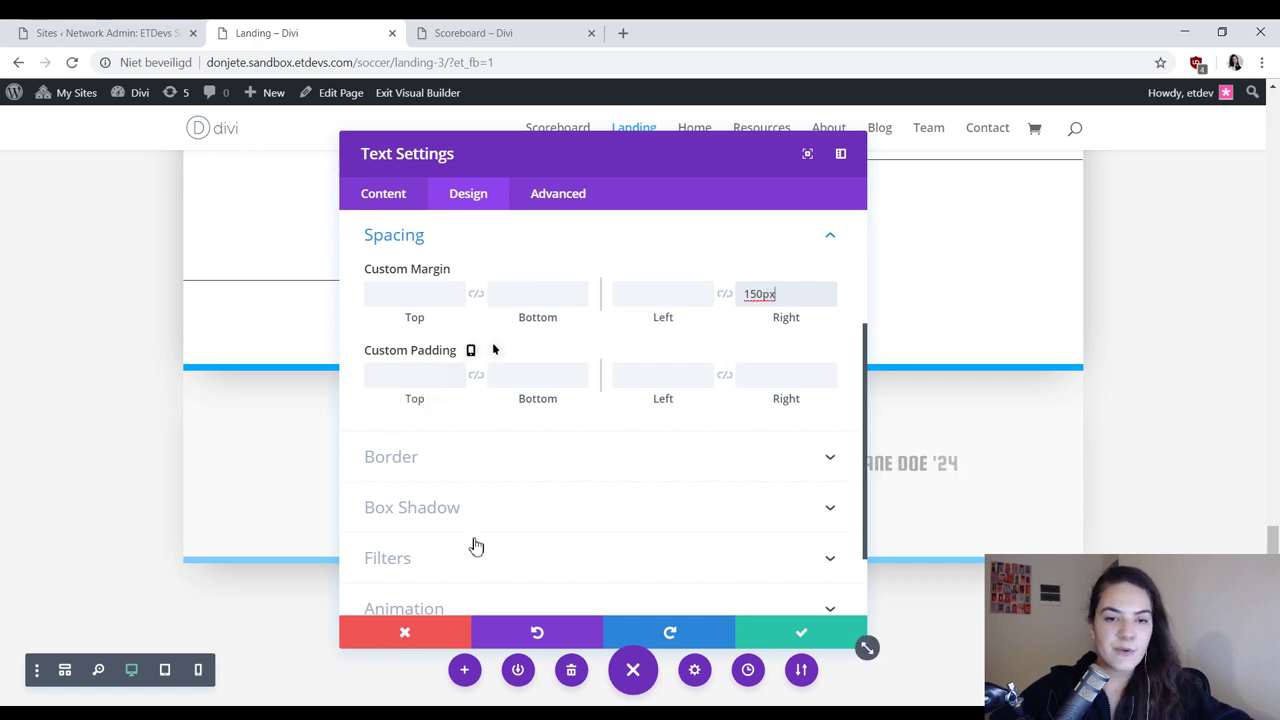
click(531, 376)
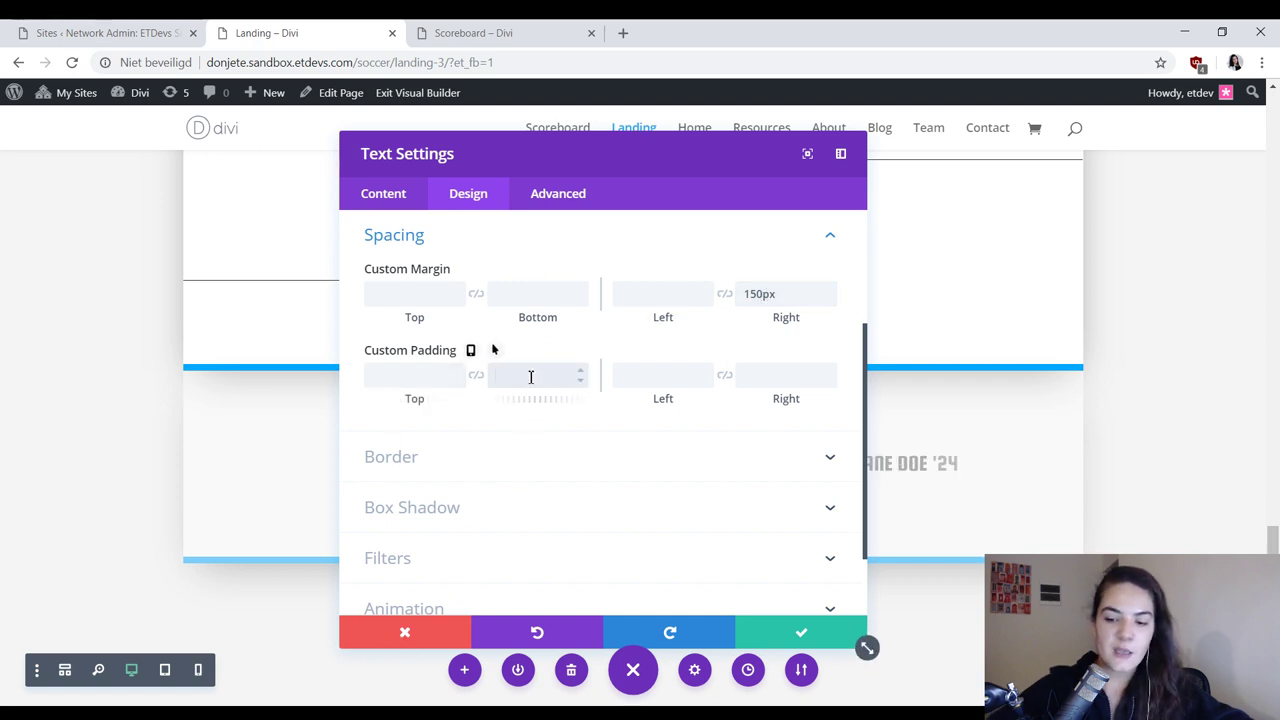
text(20px)
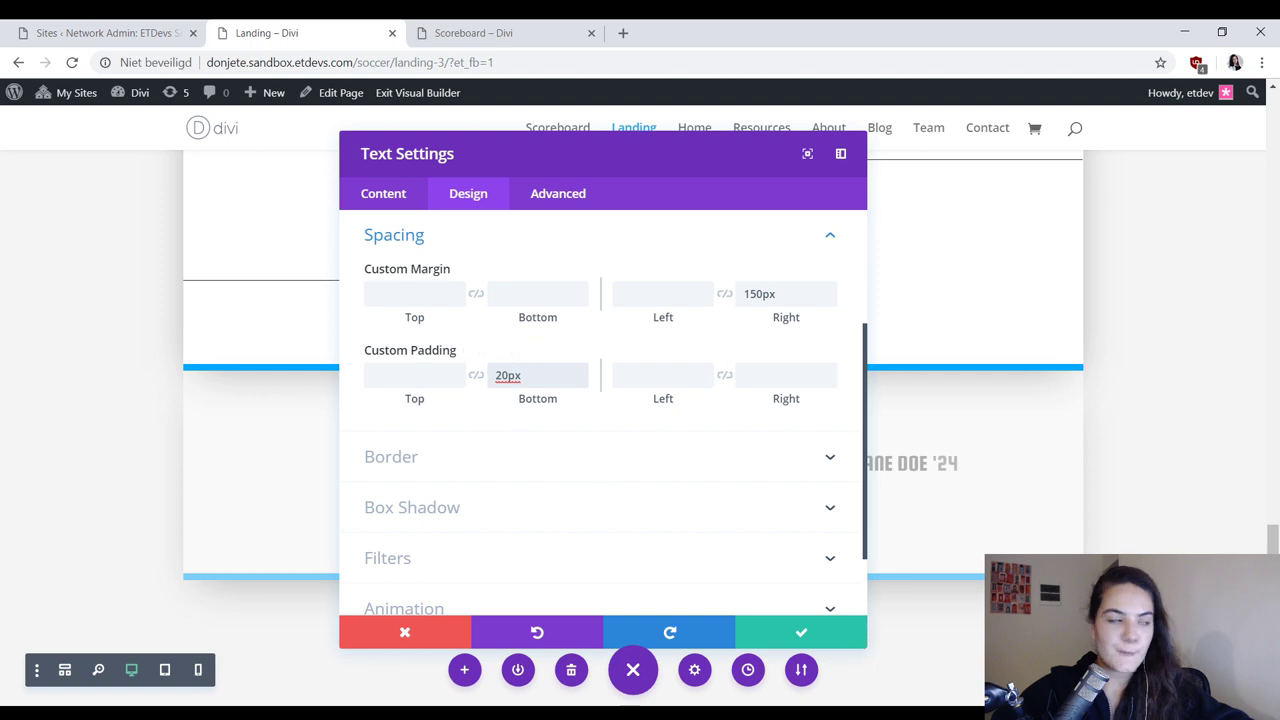
Step: Give the text module a 1px bottom border in #333333 and save its settings
scroll(757, 531, down, 2)
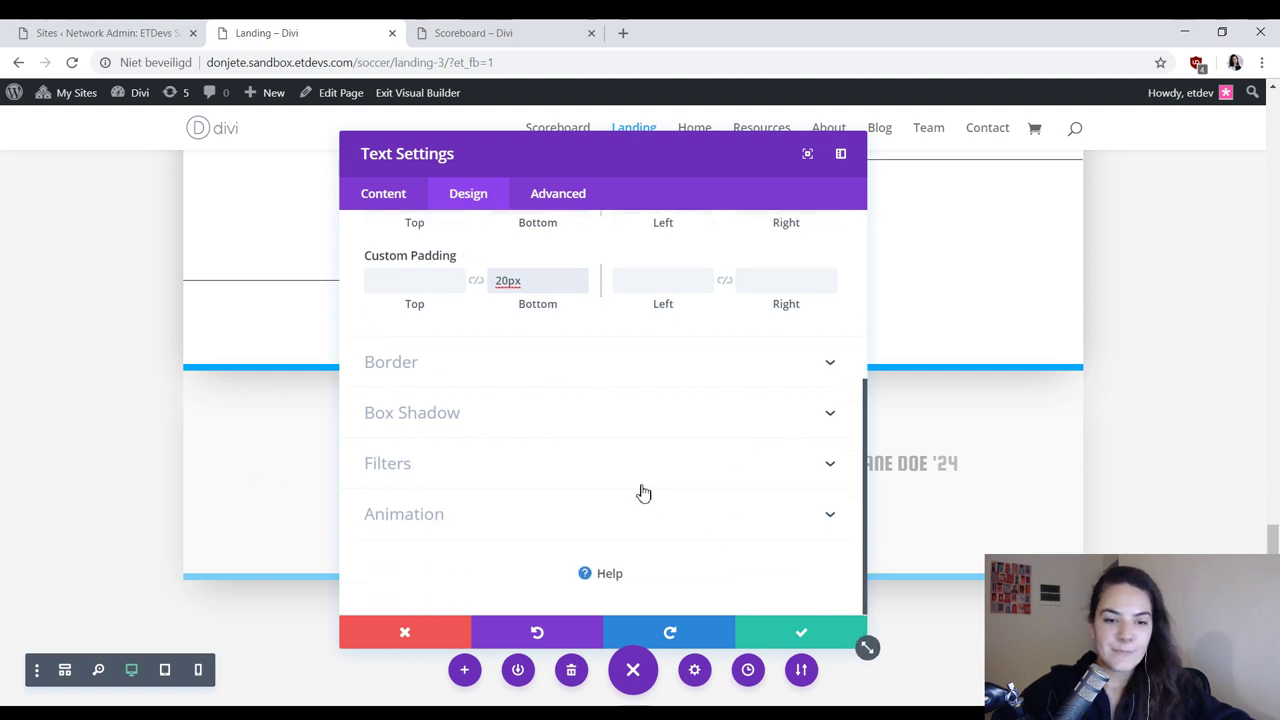
click(577, 366)
click(695, 474)
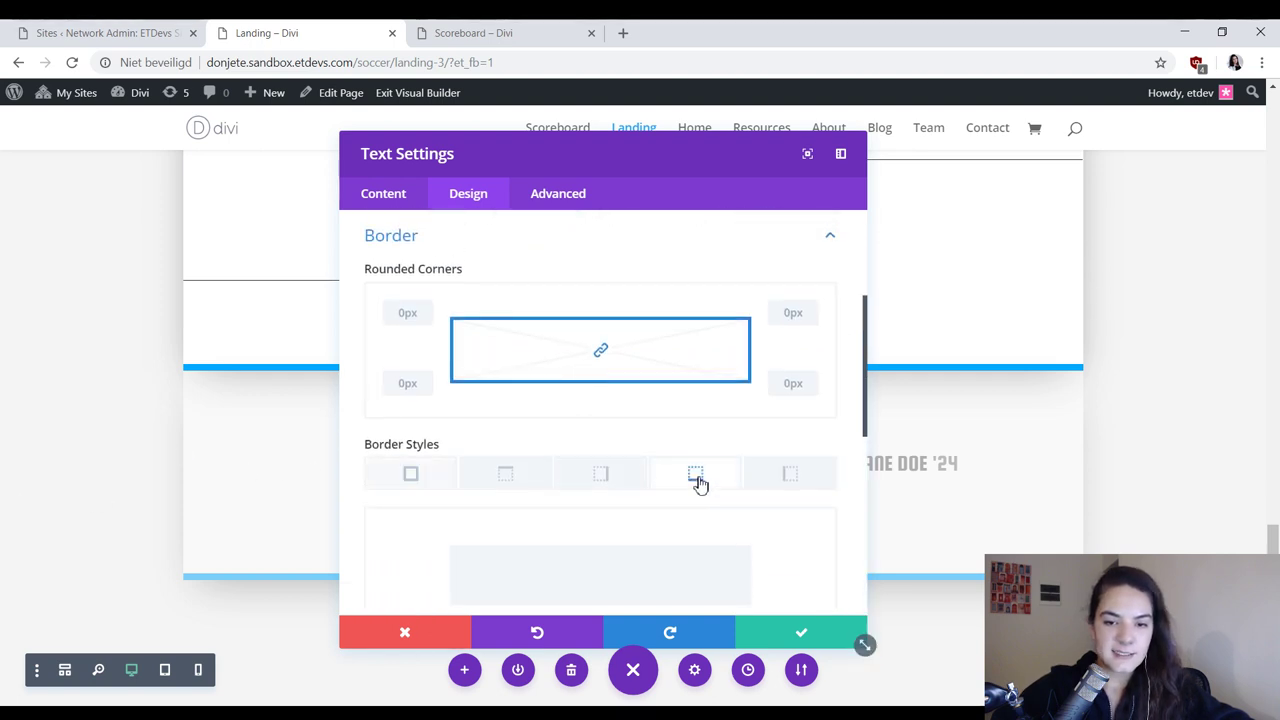
scroll(794, 500, down, 3)
click(829, 443)
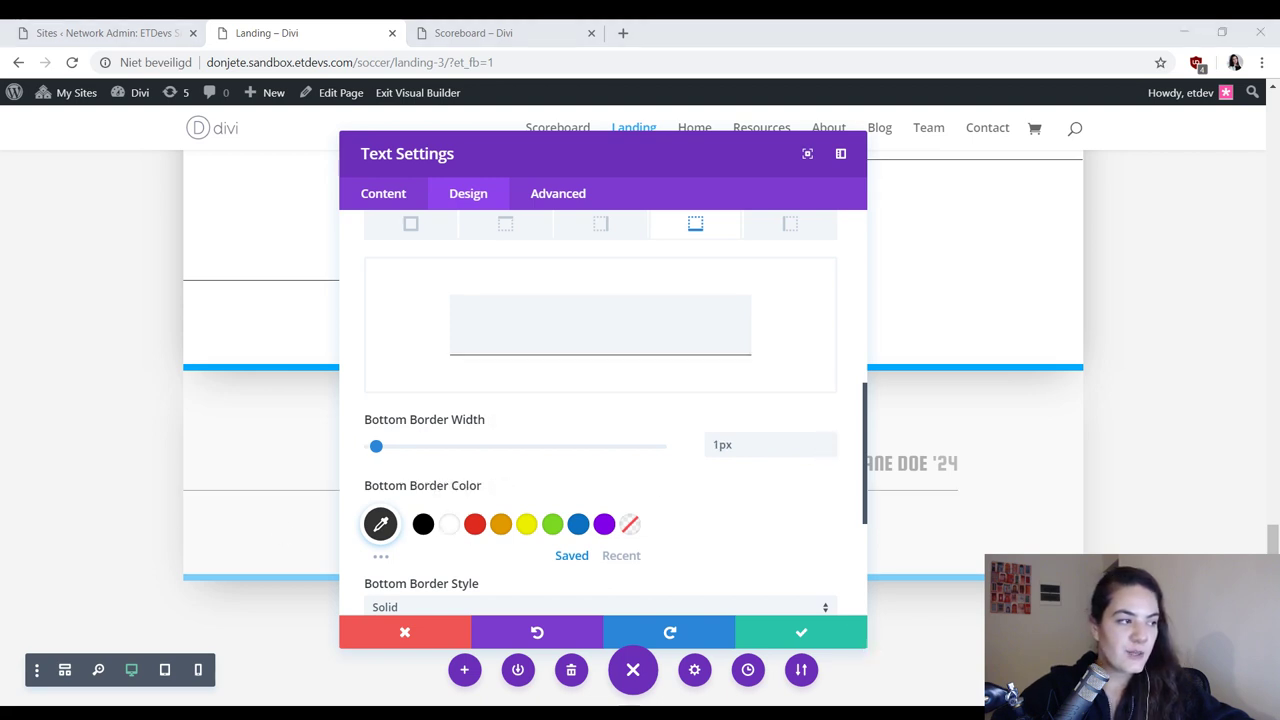
click(380, 524)
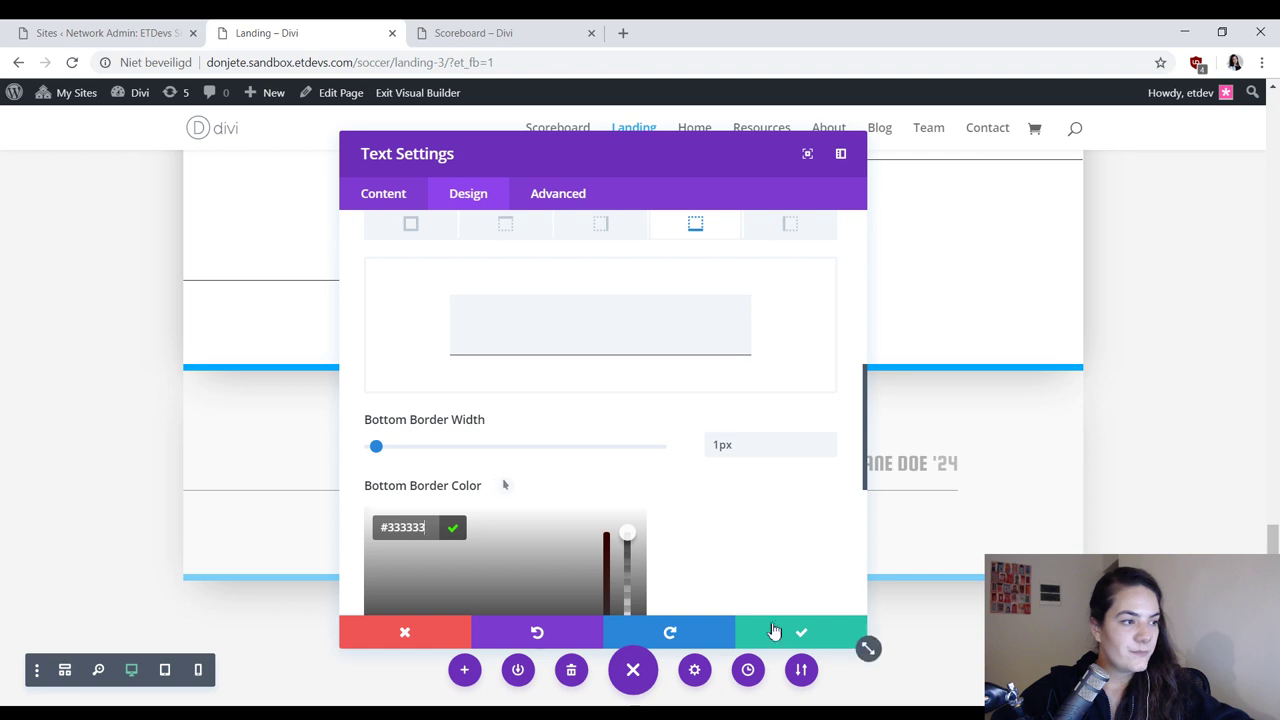
click(808, 632)
Step: Duplicate the goal text module in the single-column row
scroll(822, 490, down, 3)
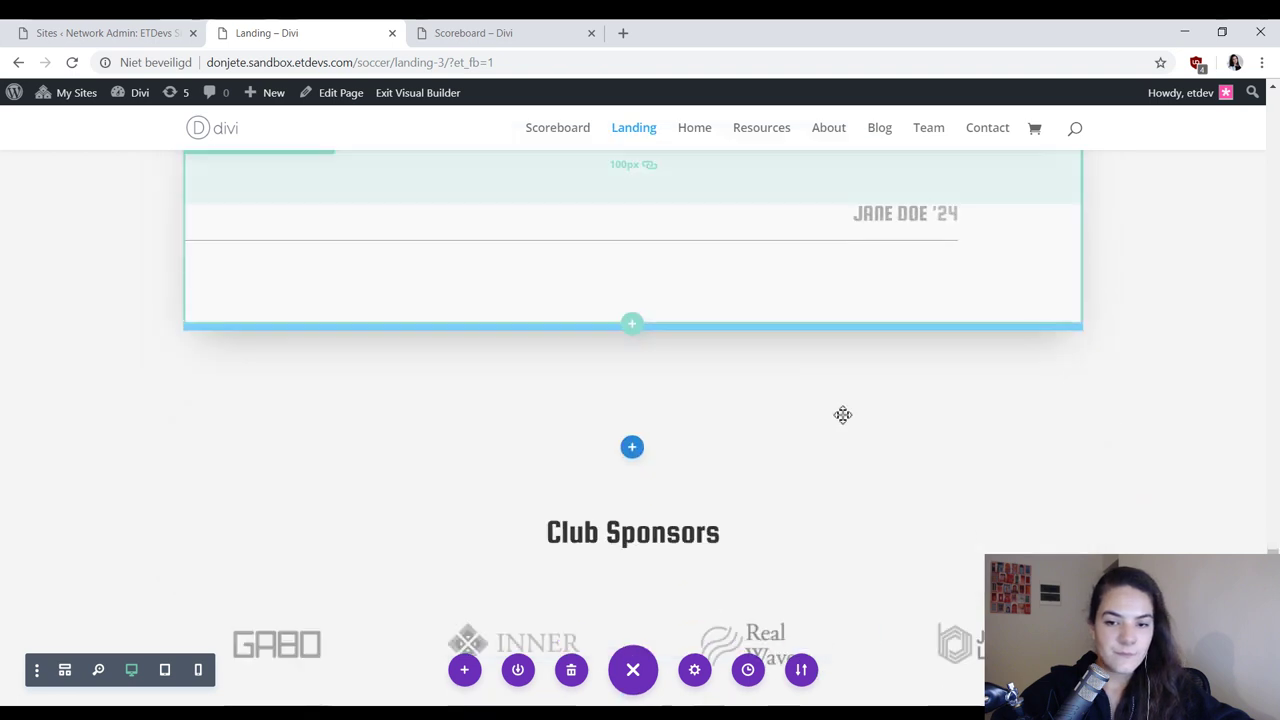
scroll(817, 297, up, 2)
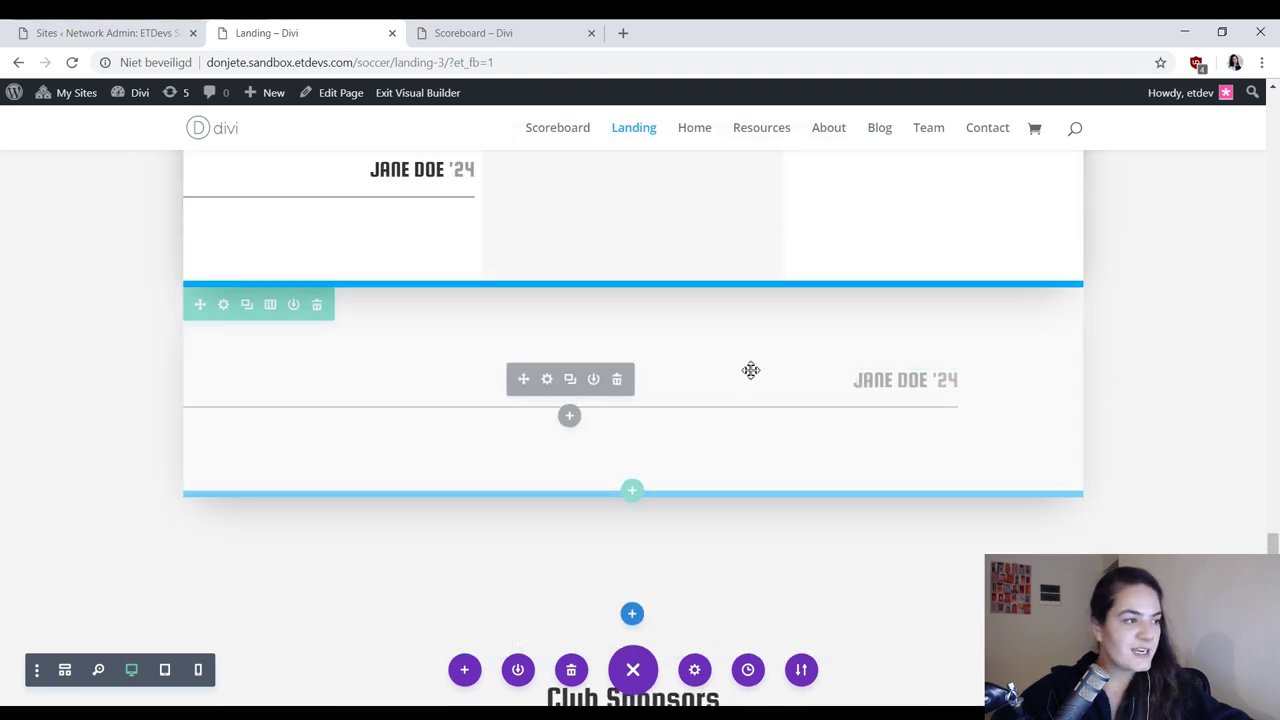
click(570, 381)
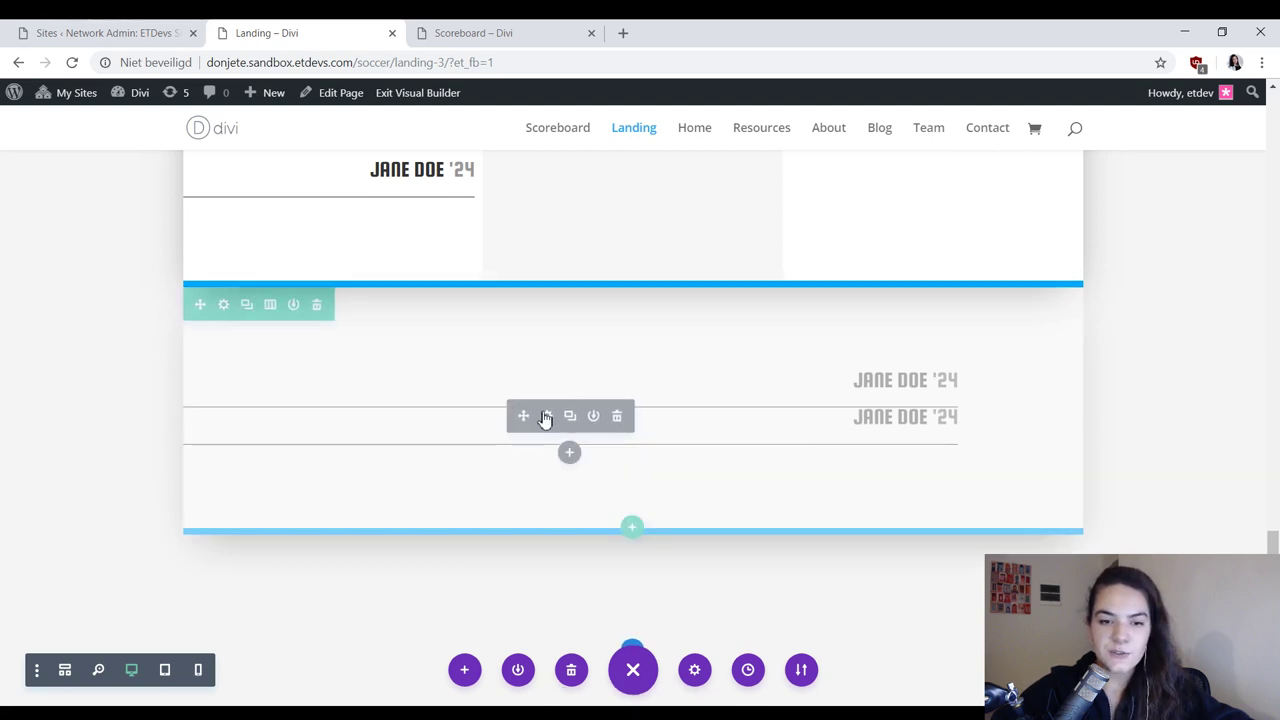
Step: Change the duplicated goal text module's text orientation to left
click(546, 416)
click(469, 195)
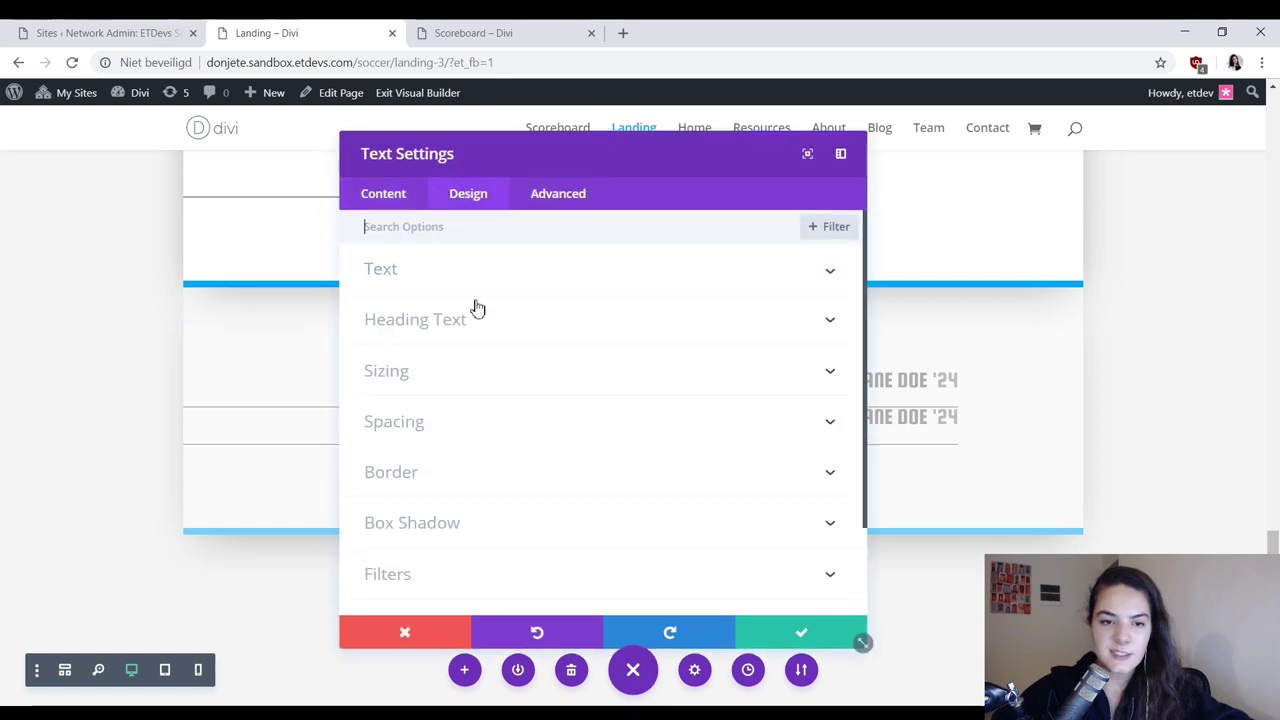
click(472, 272)
scroll(514, 394, down, 3)
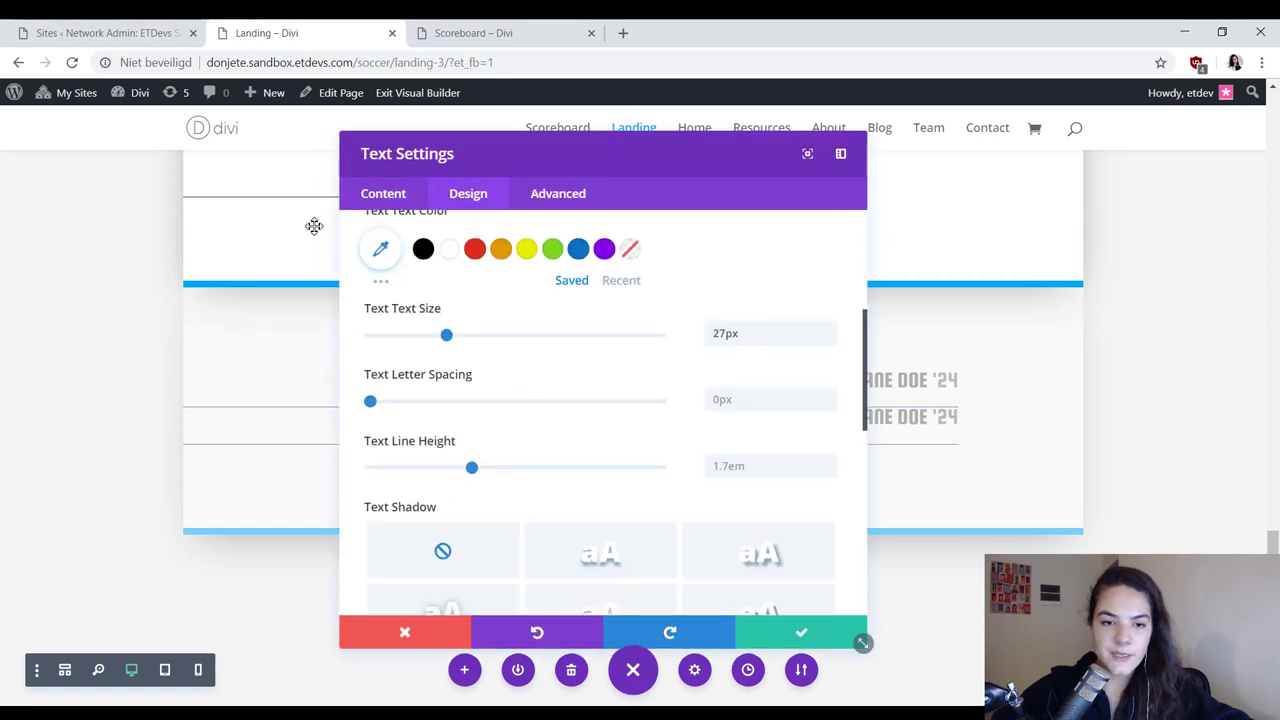
scroll(557, 371, down, 5)
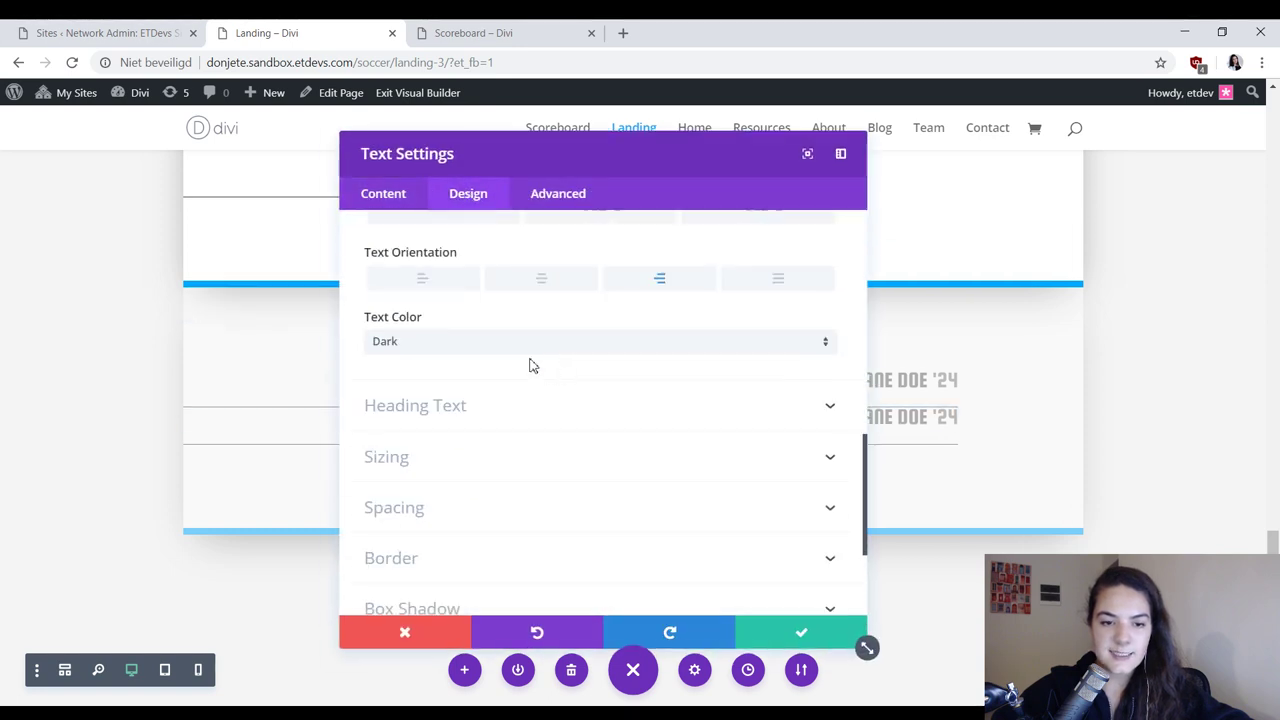
click(445, 289)
drag(509, 157, 677, 166)
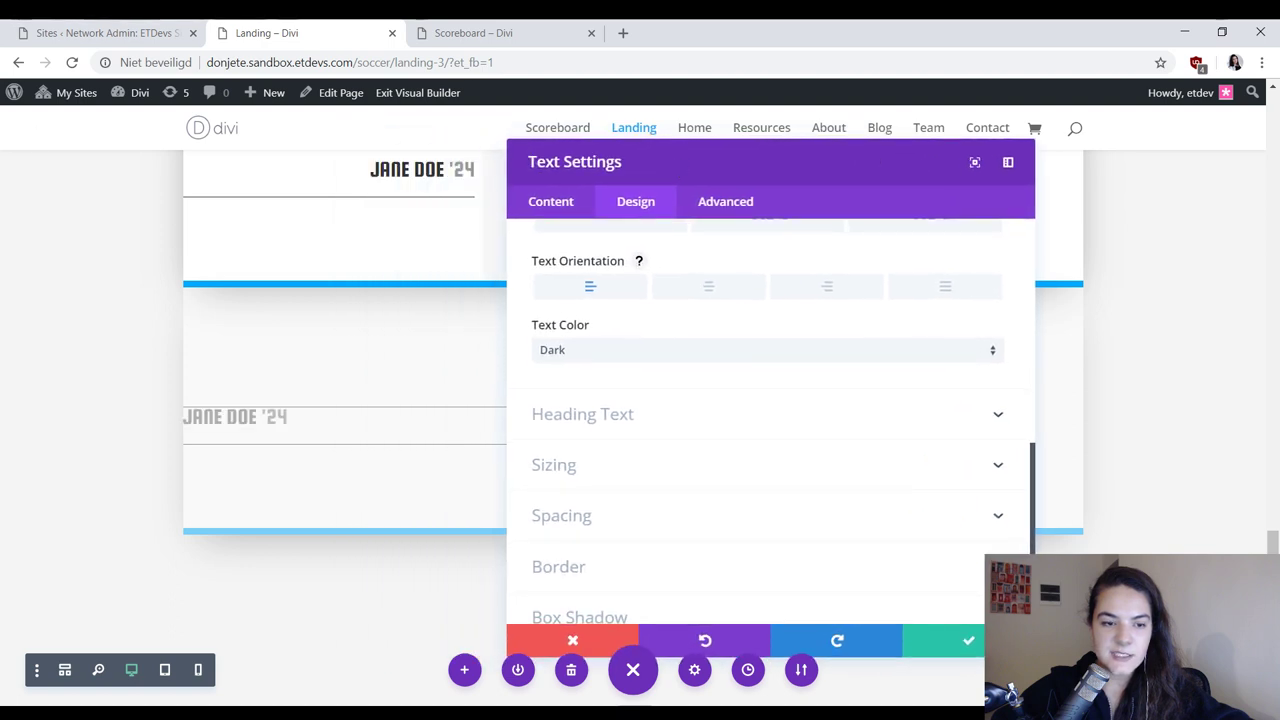
scroll(710, 470, down, 1)
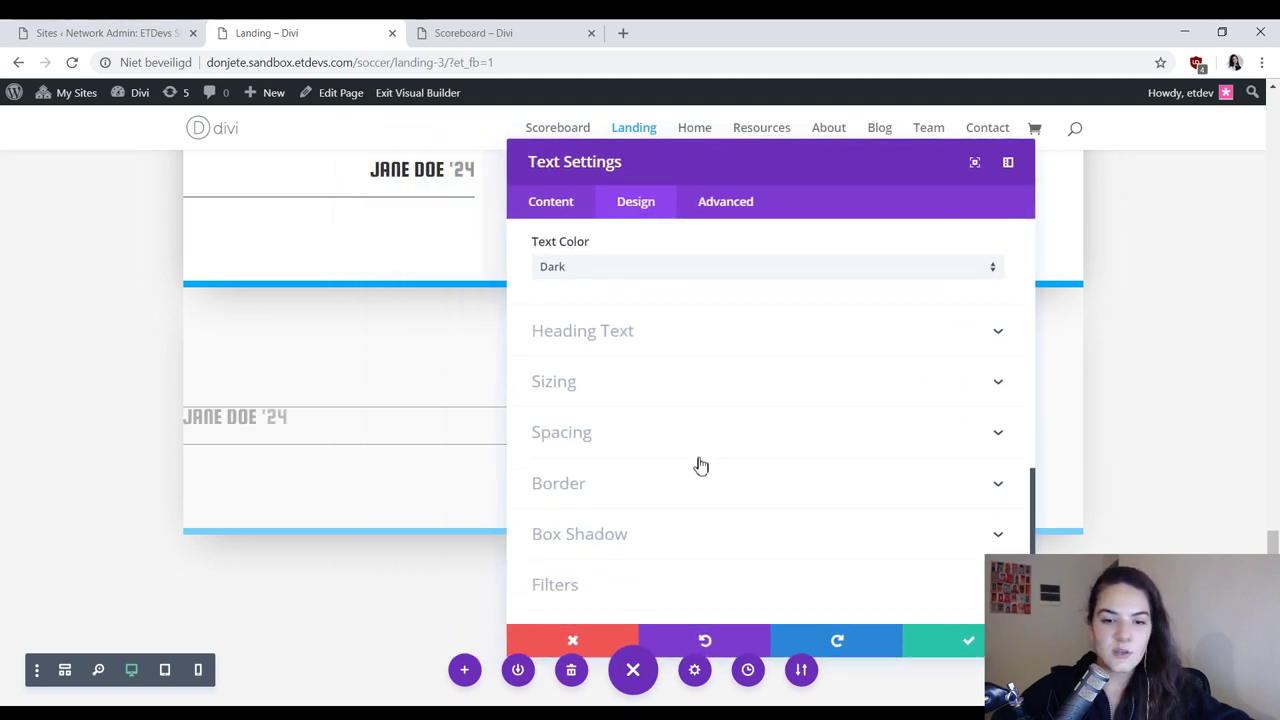
Step: Move the left-oriented goal text module's 150px custom margin from its right side to its left side
click(679, 446)
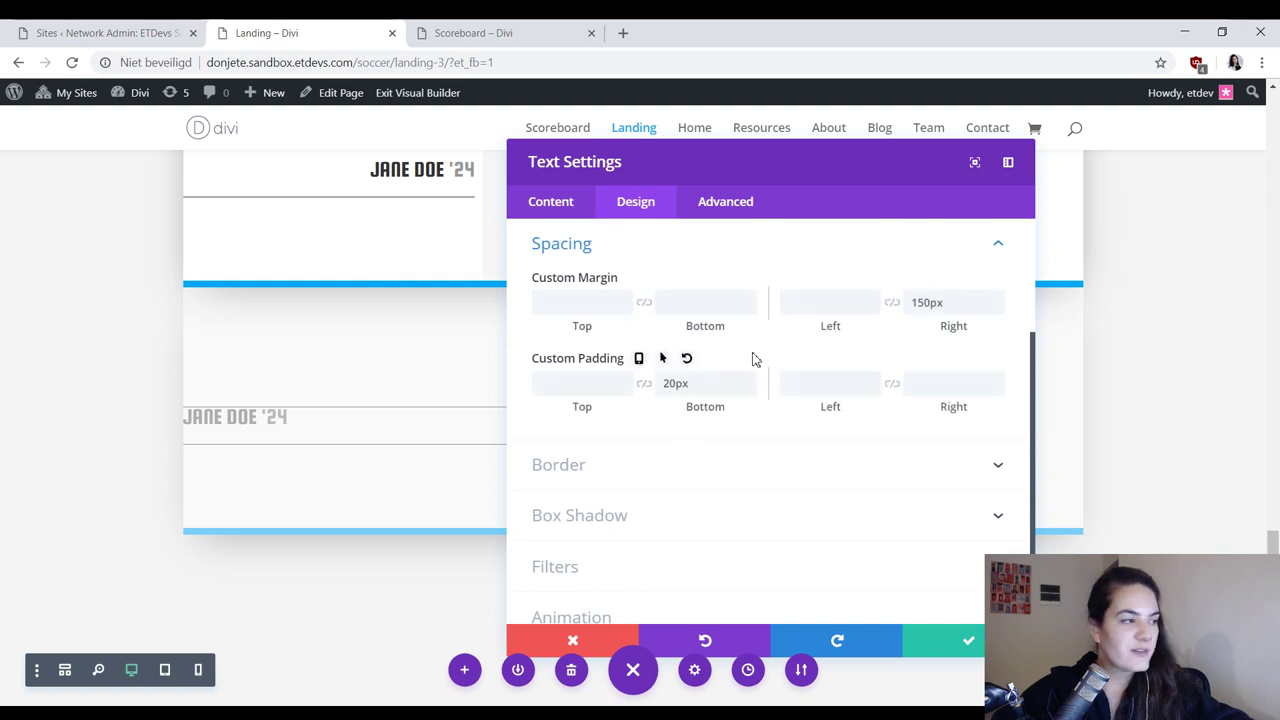
drag(955, 302, 895, 288)
key(ctrl+c)
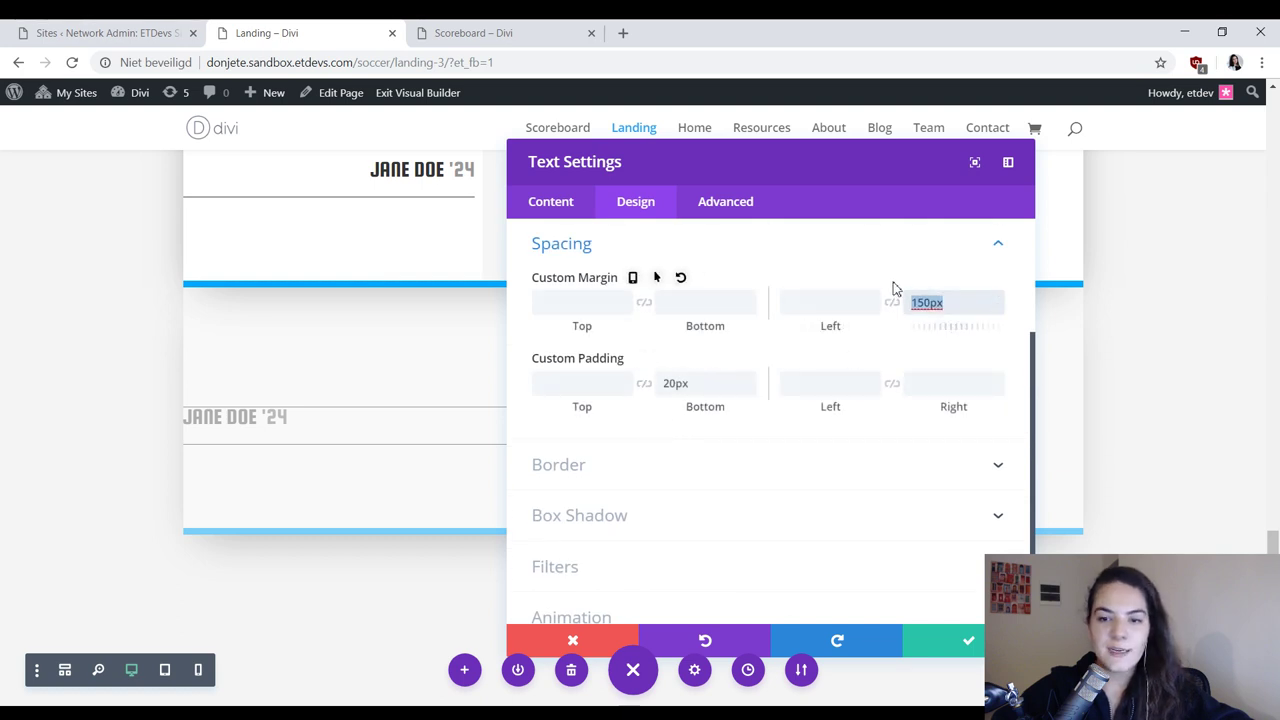
key(BackSpace)
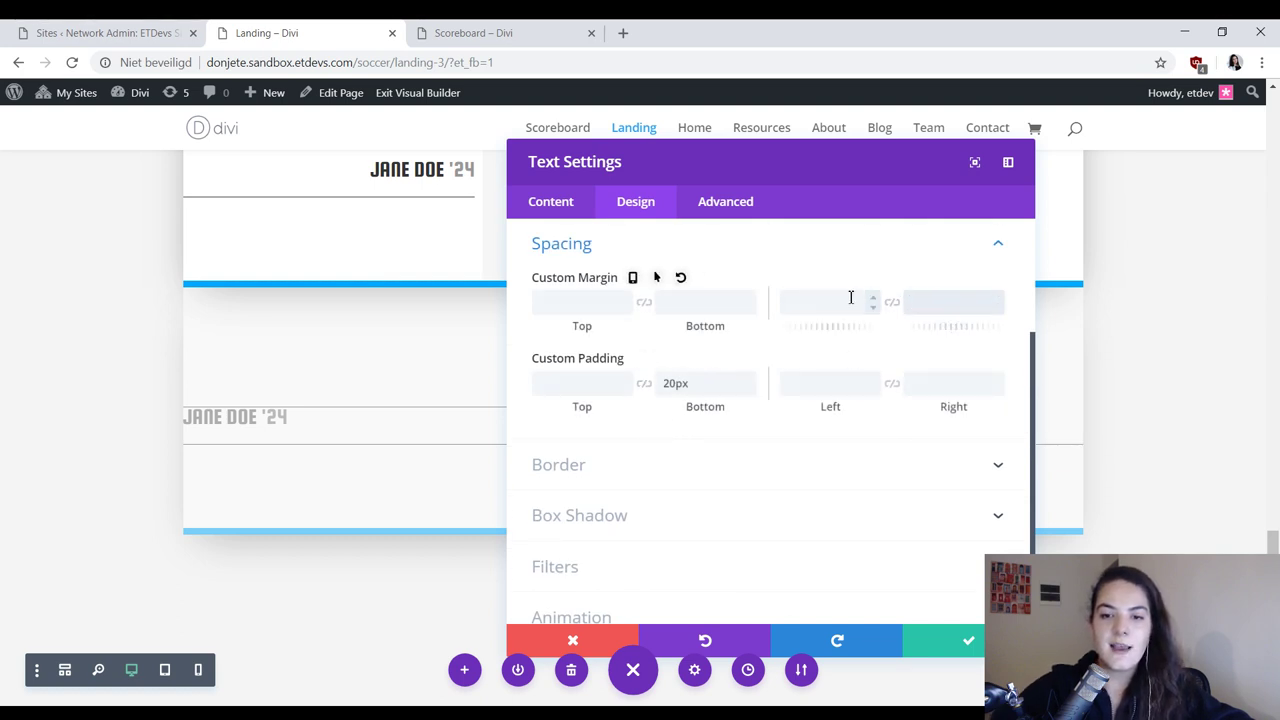
click(851, 297)
key(ctrl+v)
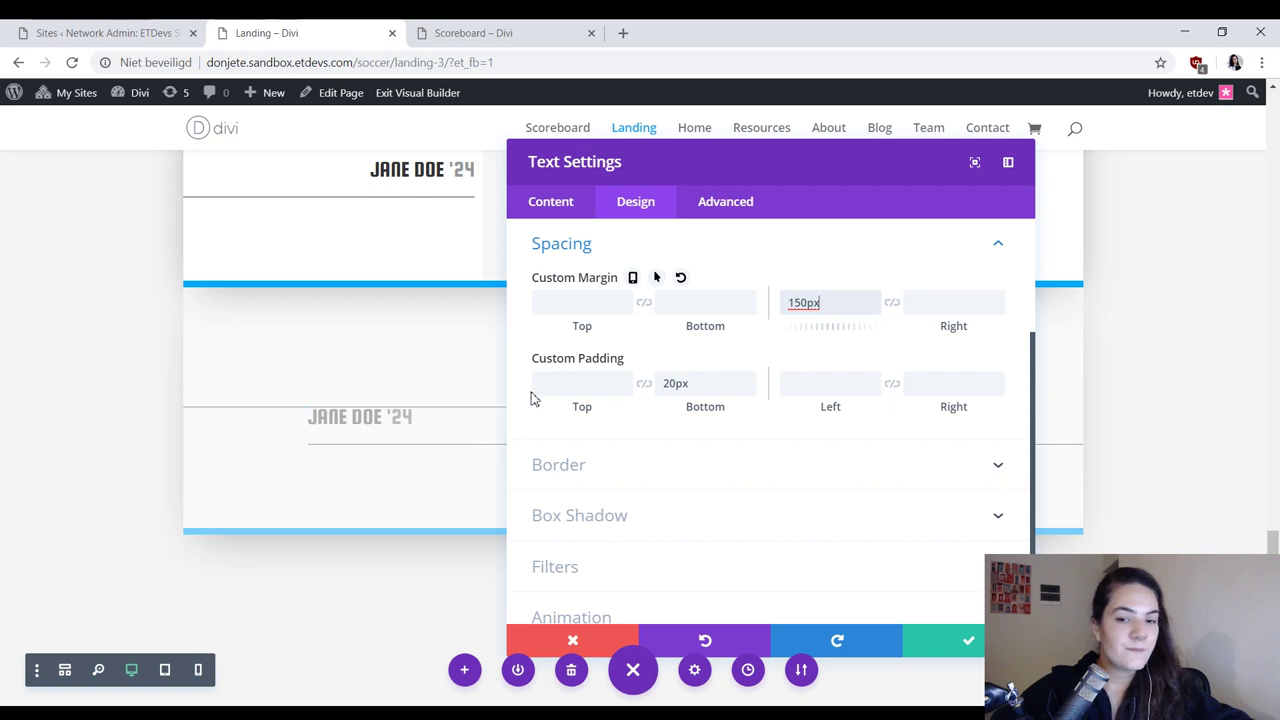
Step: Give the left-oriented goal text module a 200px top margin and save its settings
click(567, 300)
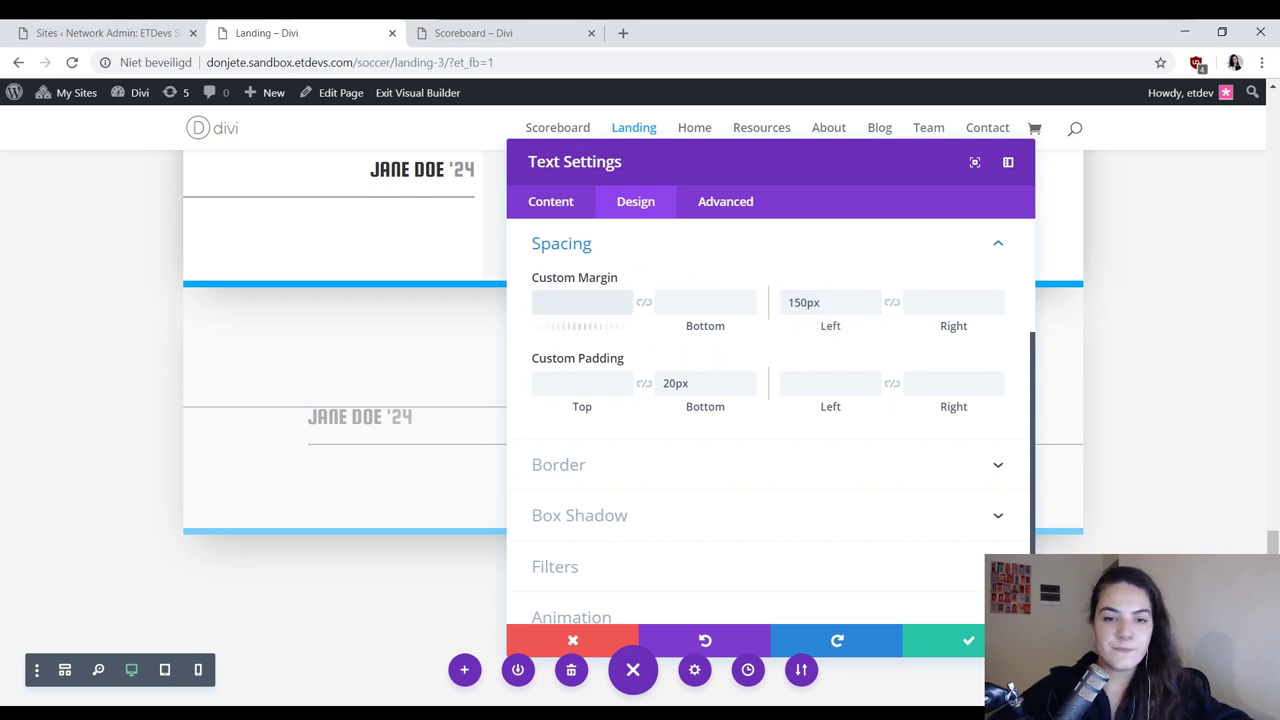
text(200)
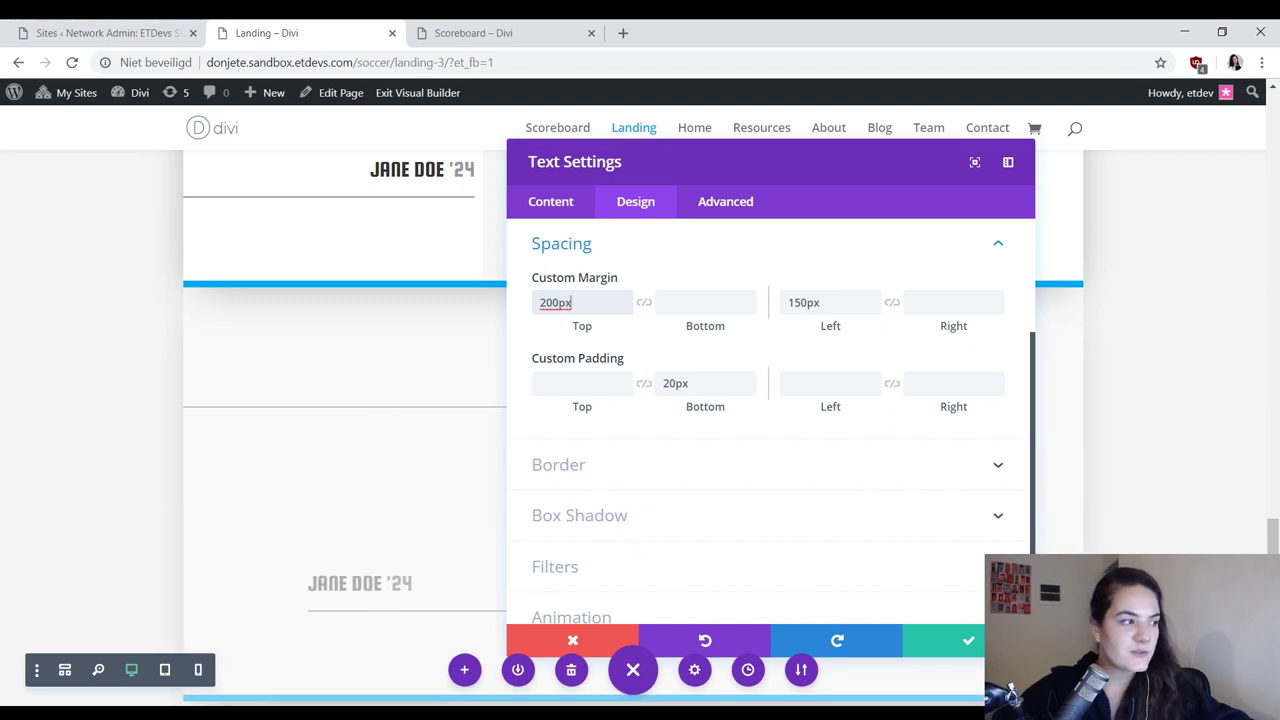
click(955, 640)
Step: Duplicate the right-aligned goal text module and move the copy below the left-aligned one
scroll(863, 377, down, 2)
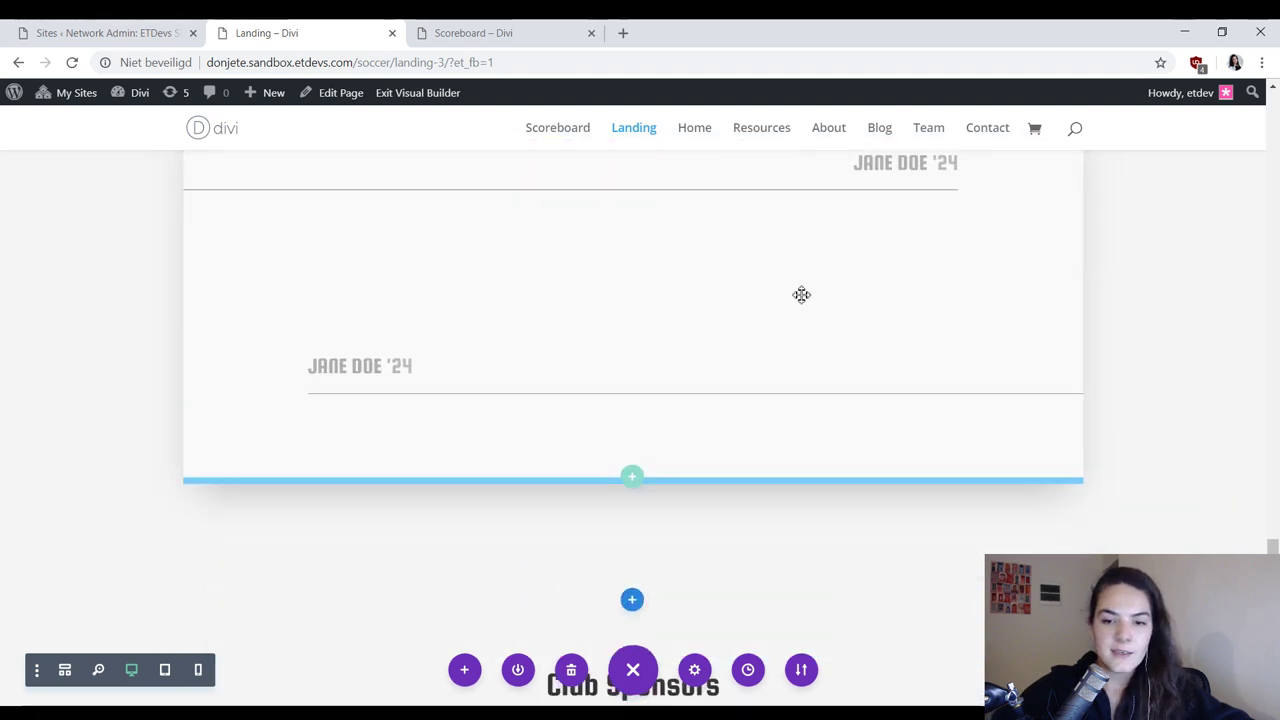
scroll(660, 222, up, 1)
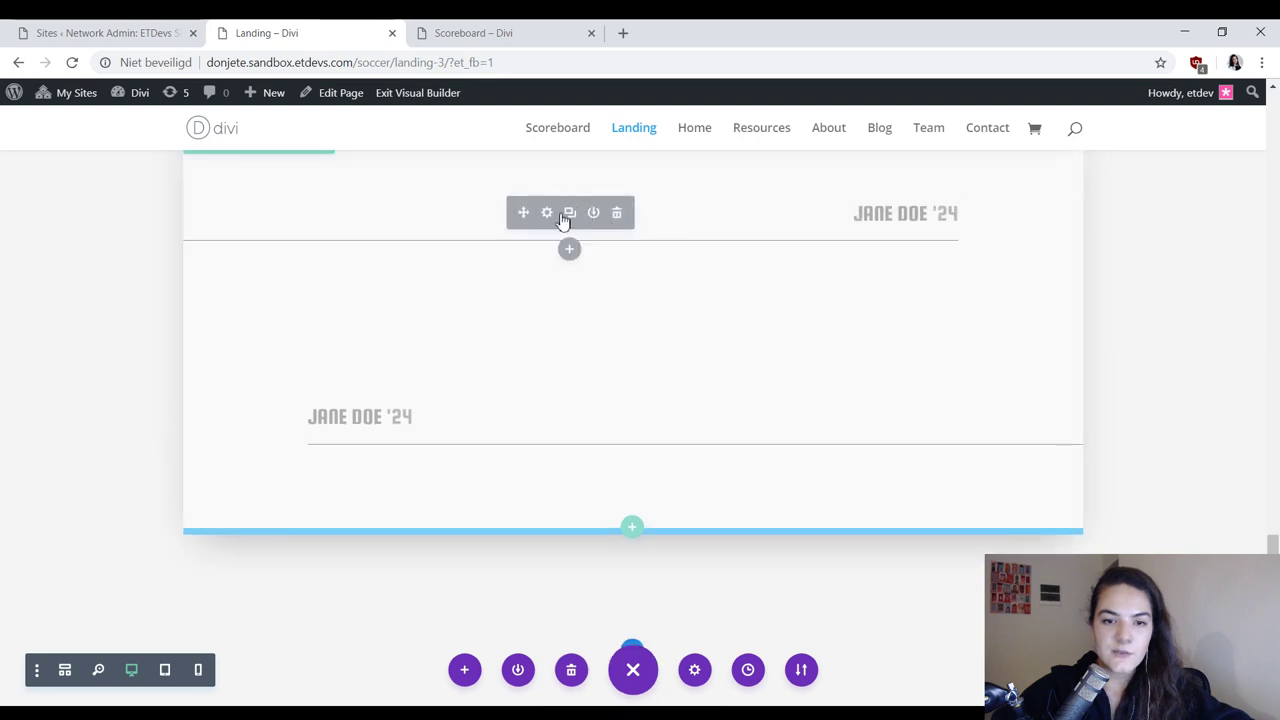
click(568, 213)
drag(522, 216, 569, 486)
Step: Set the copied right-aligned goal text module's top margin to 200px and save its settings
click(546, 455)
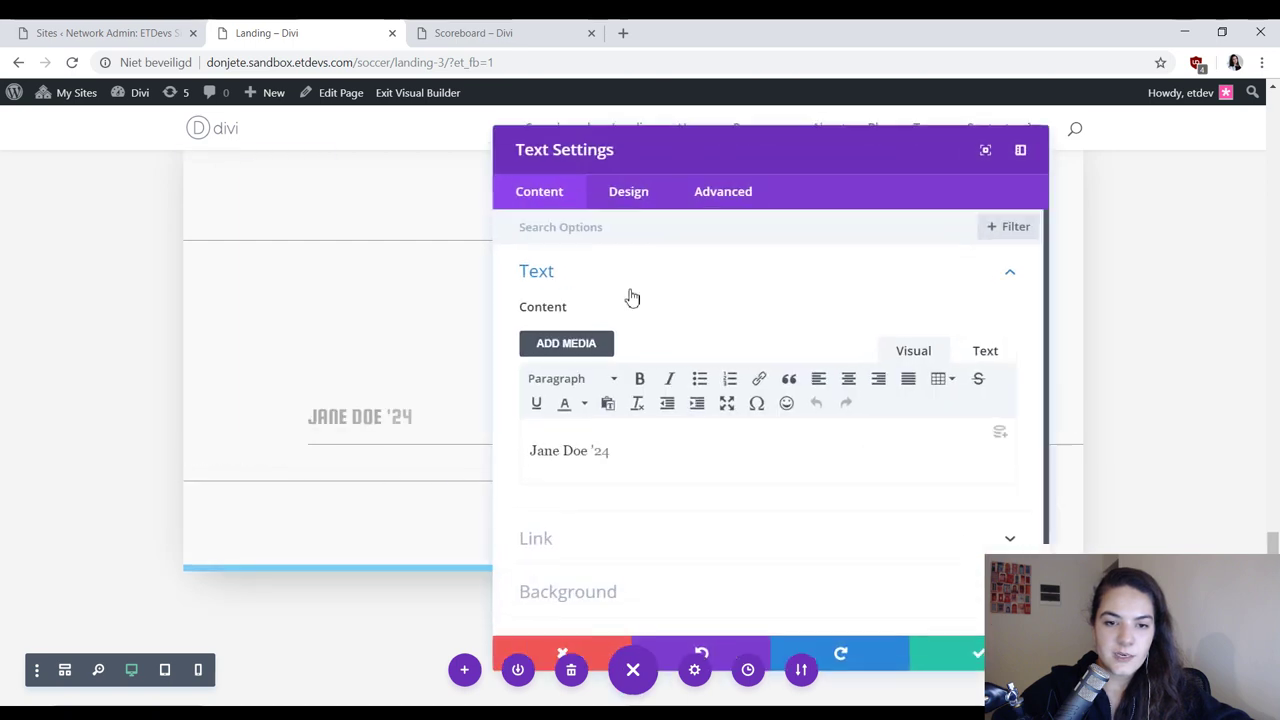
click(660, 205)
click(617, 435)
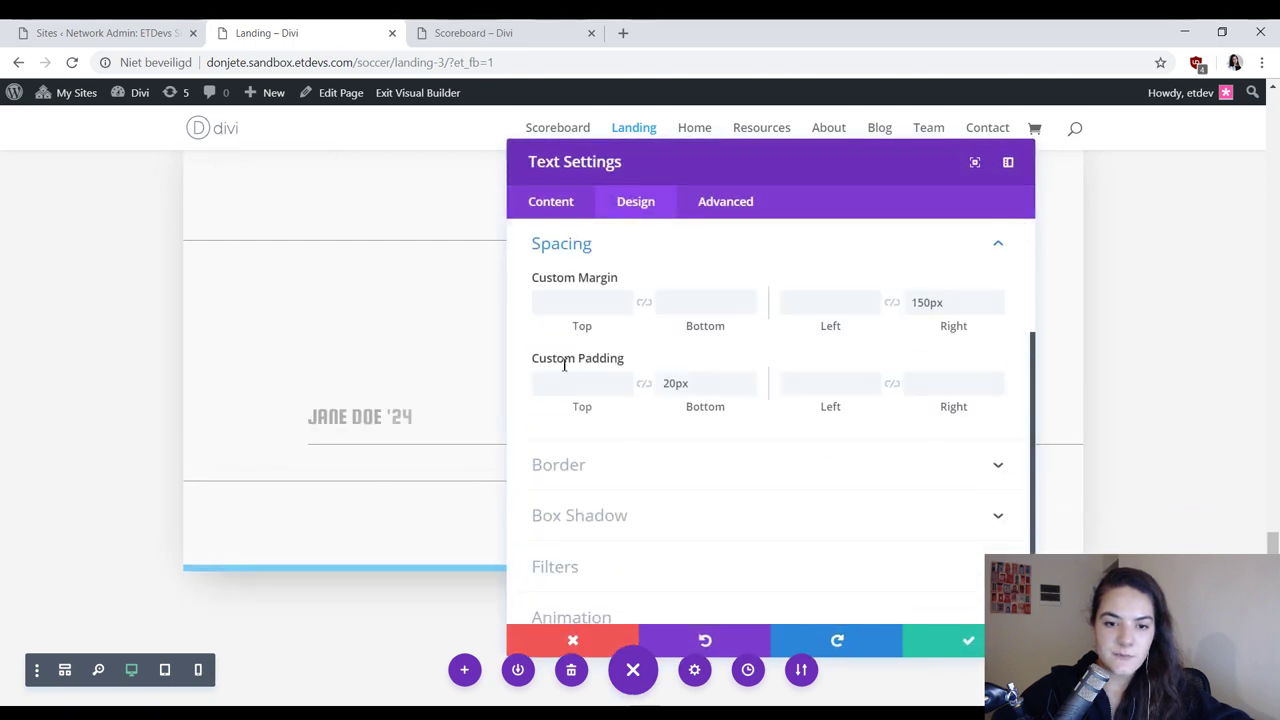
click(560, 306)
text(200)
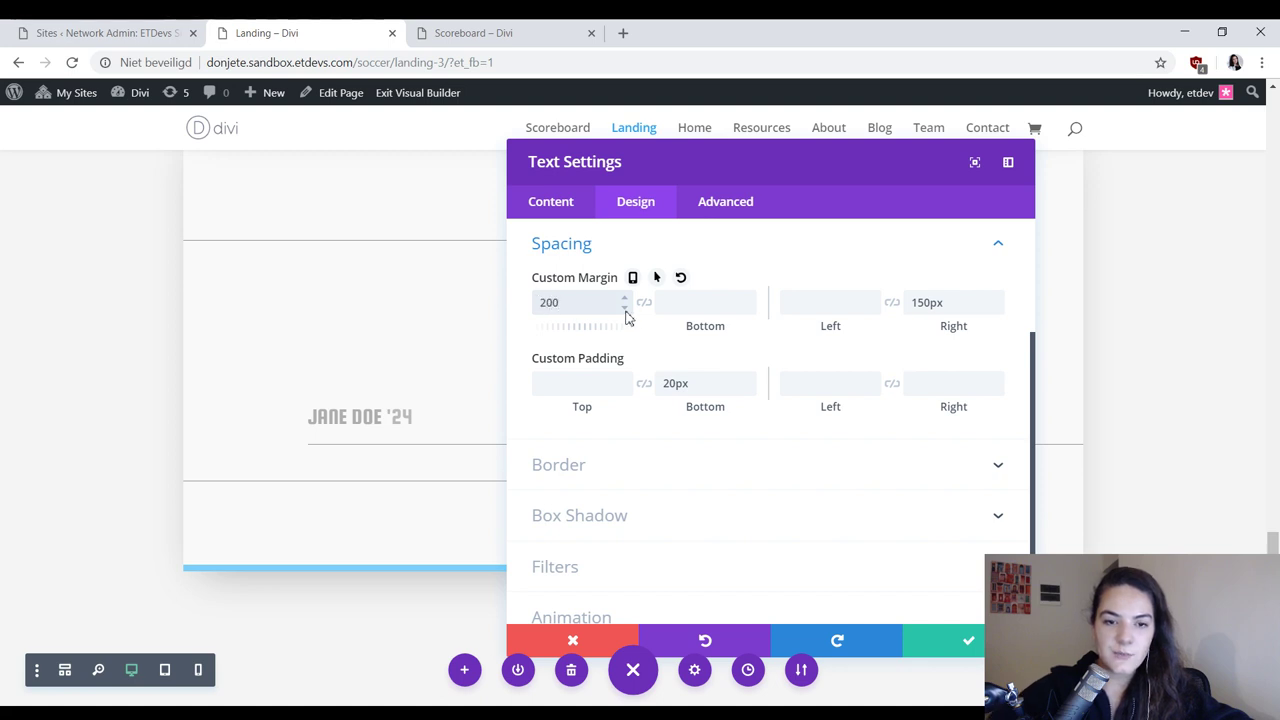
text(px)
click(970, 645)
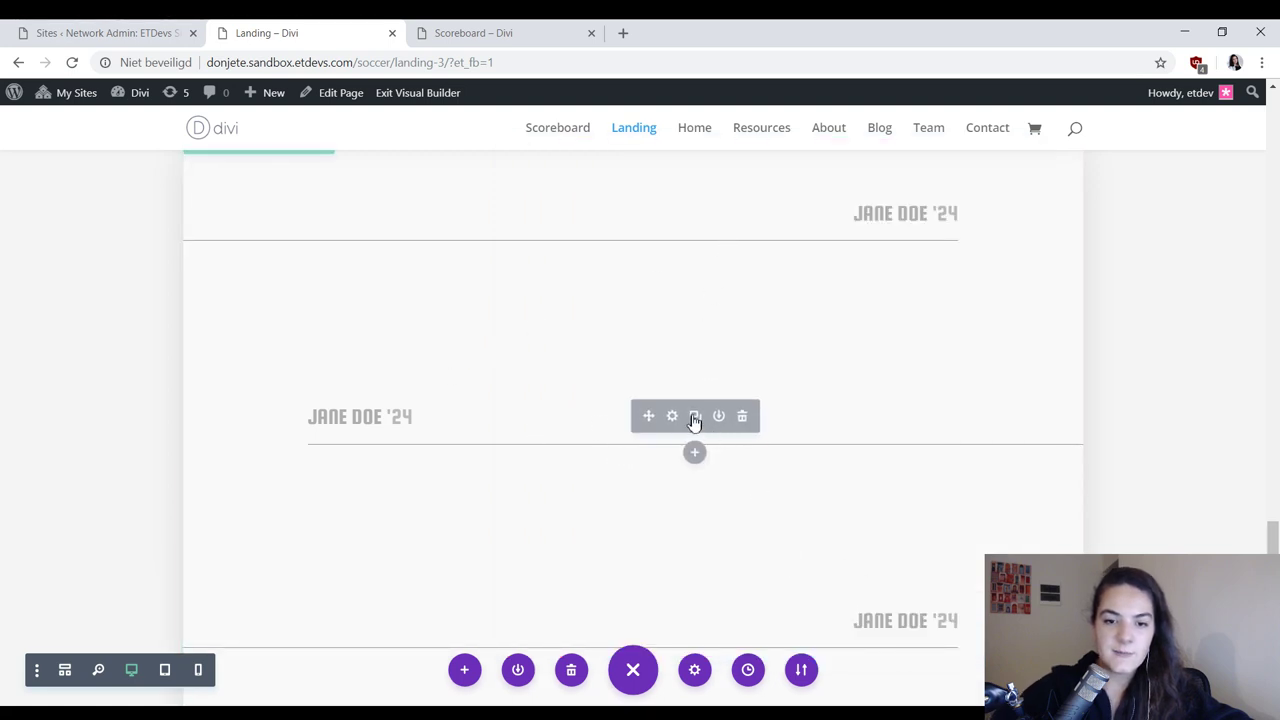
Step: Duplicate the left-aligned goal text module in the single-column row
click(694, 418)
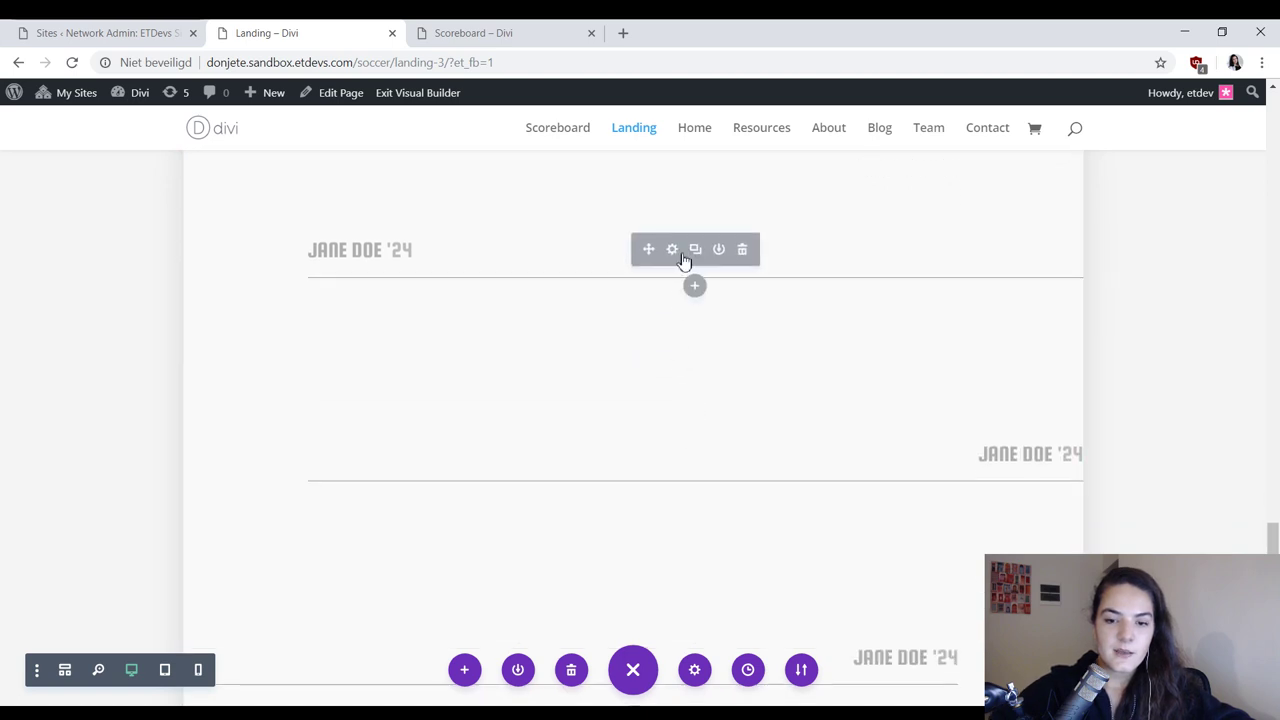
scroll(690, 357, down, 2)
scroll(690, 357, up, 2)
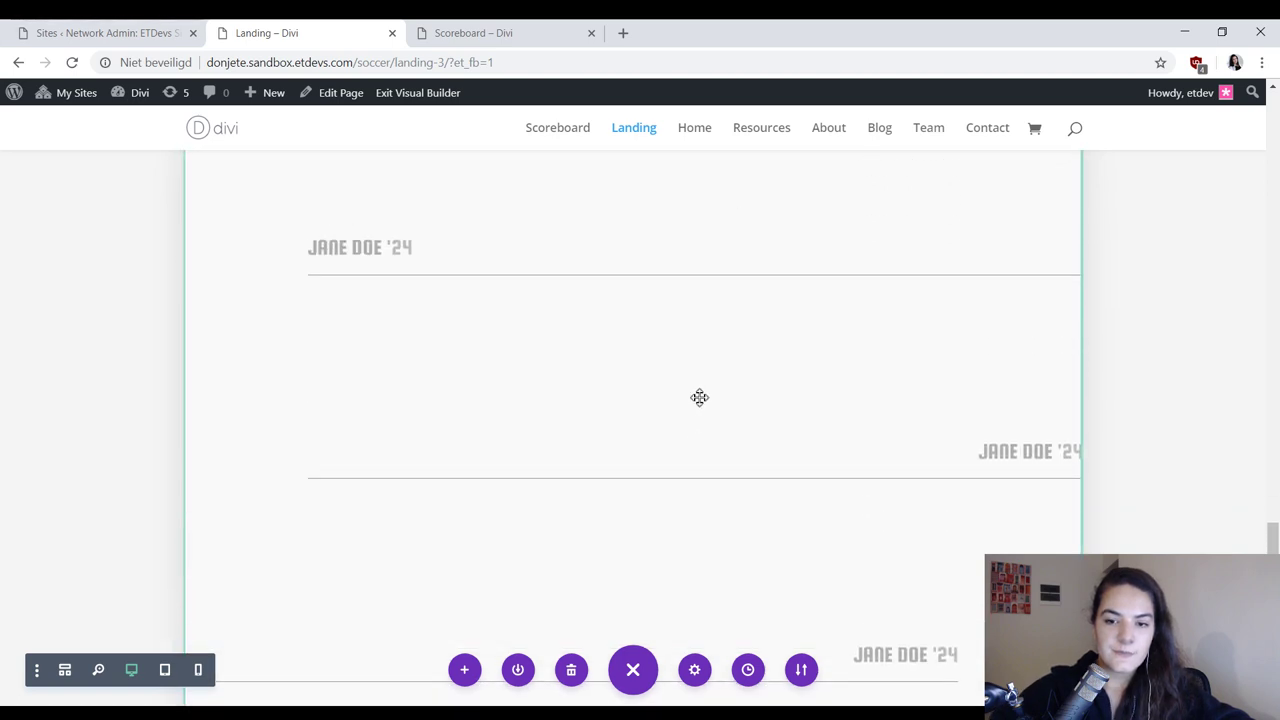
scroll(700, 400, up, 3)
scroll(705, 424, down, 3)
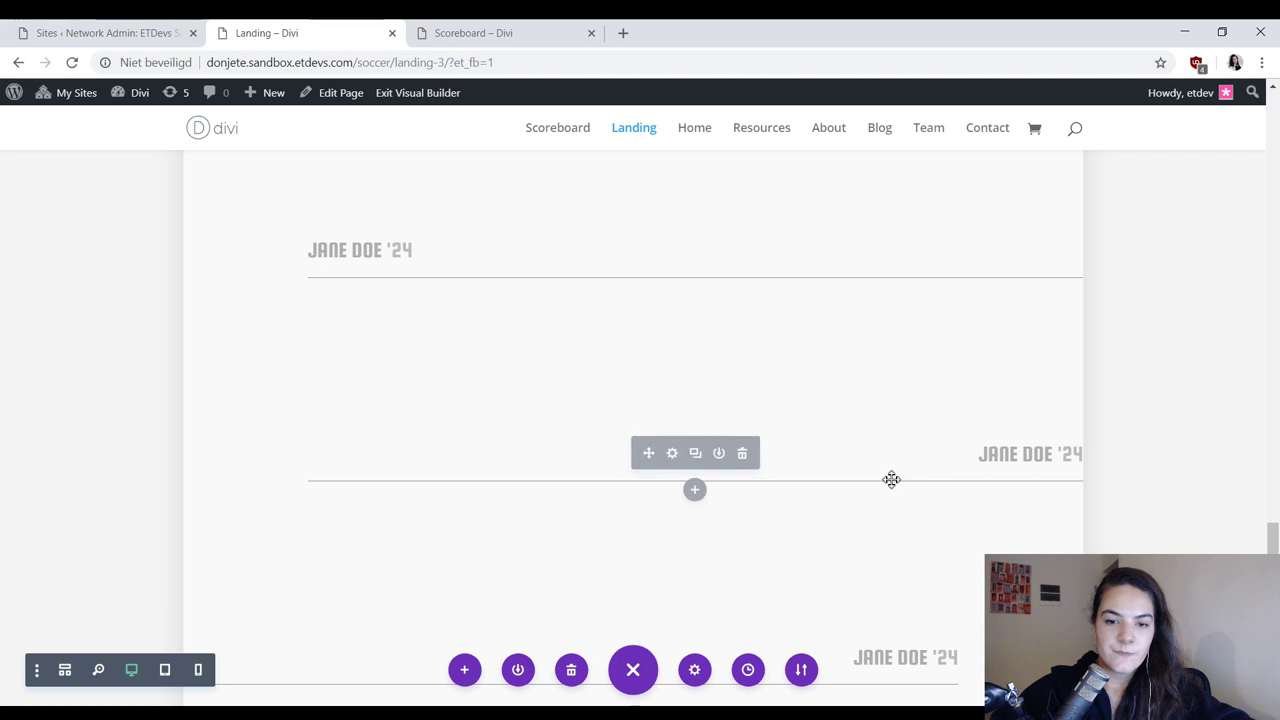
Step: Move the duplicated left-aligned goal text module below the last right-aligned one, at the end of the row
drag(891, 480, 893, 484)
drag(786, 190, 884, 622)
scroll(693, 349, down, 2)
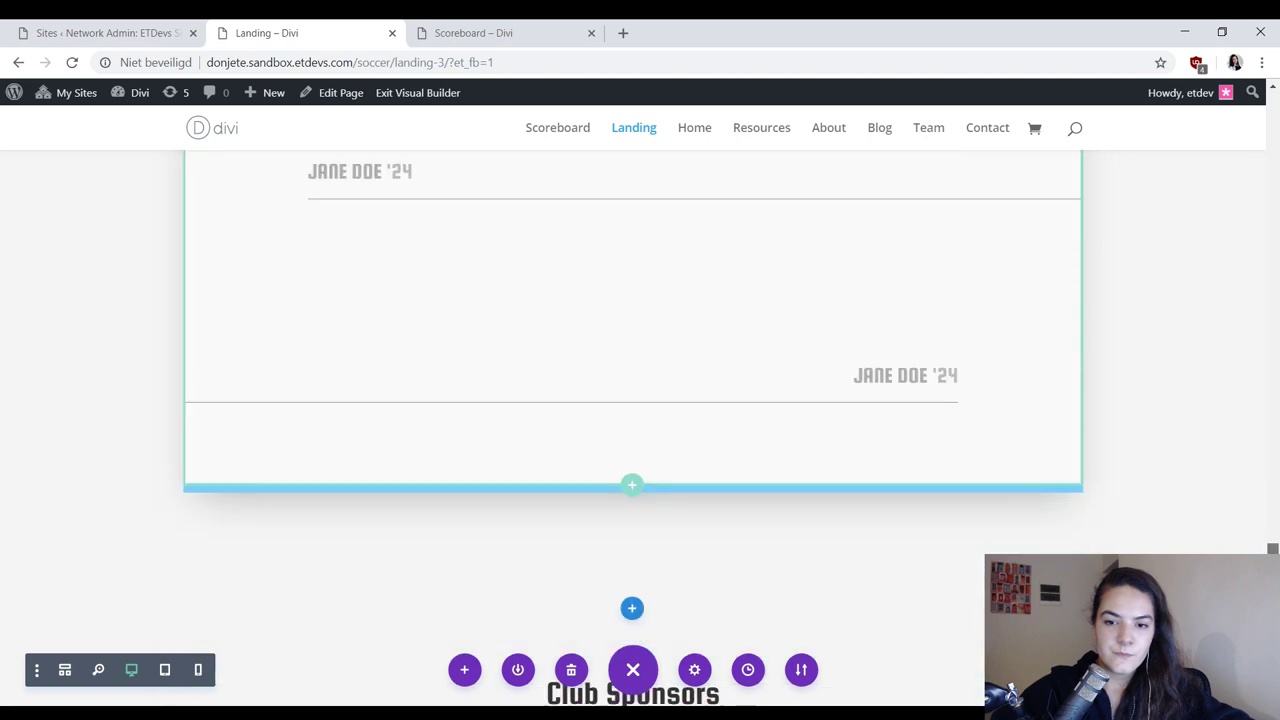
scroll(693, 349, up, 4)
scroll(693, 349, down, 2)
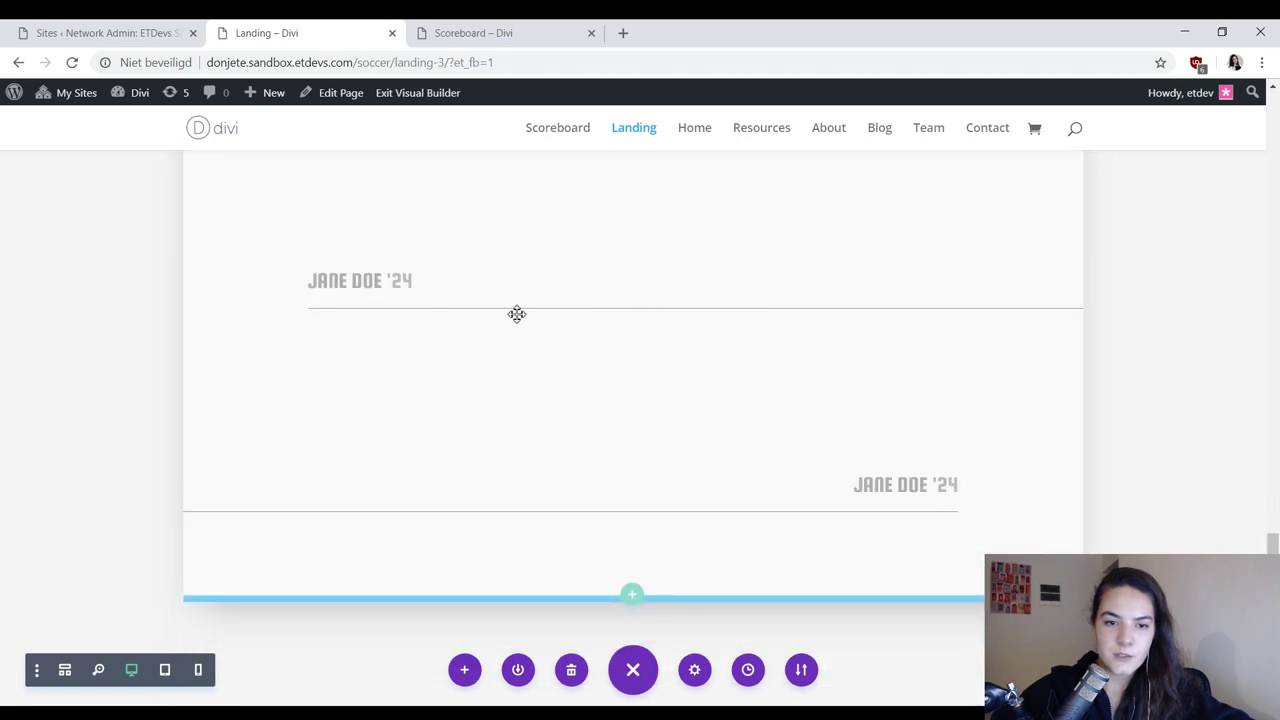
mouse_move(686, 287)
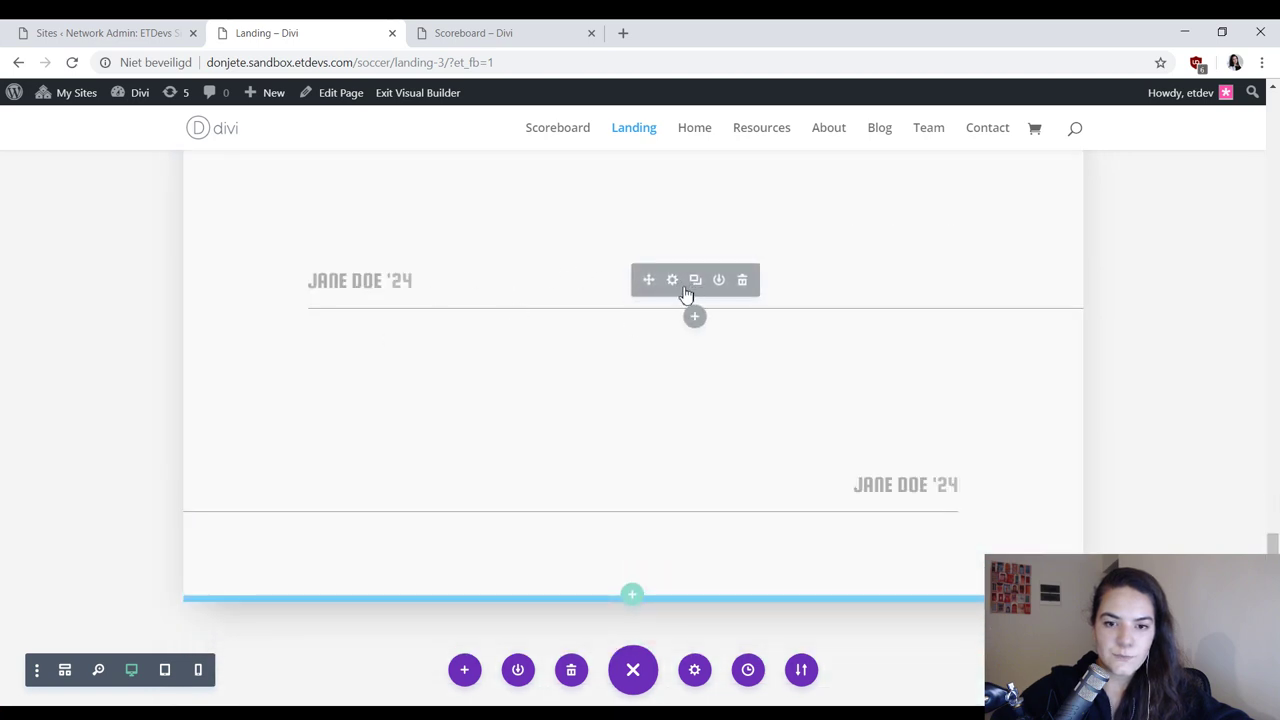
scroll(1060, 440, up, 3)
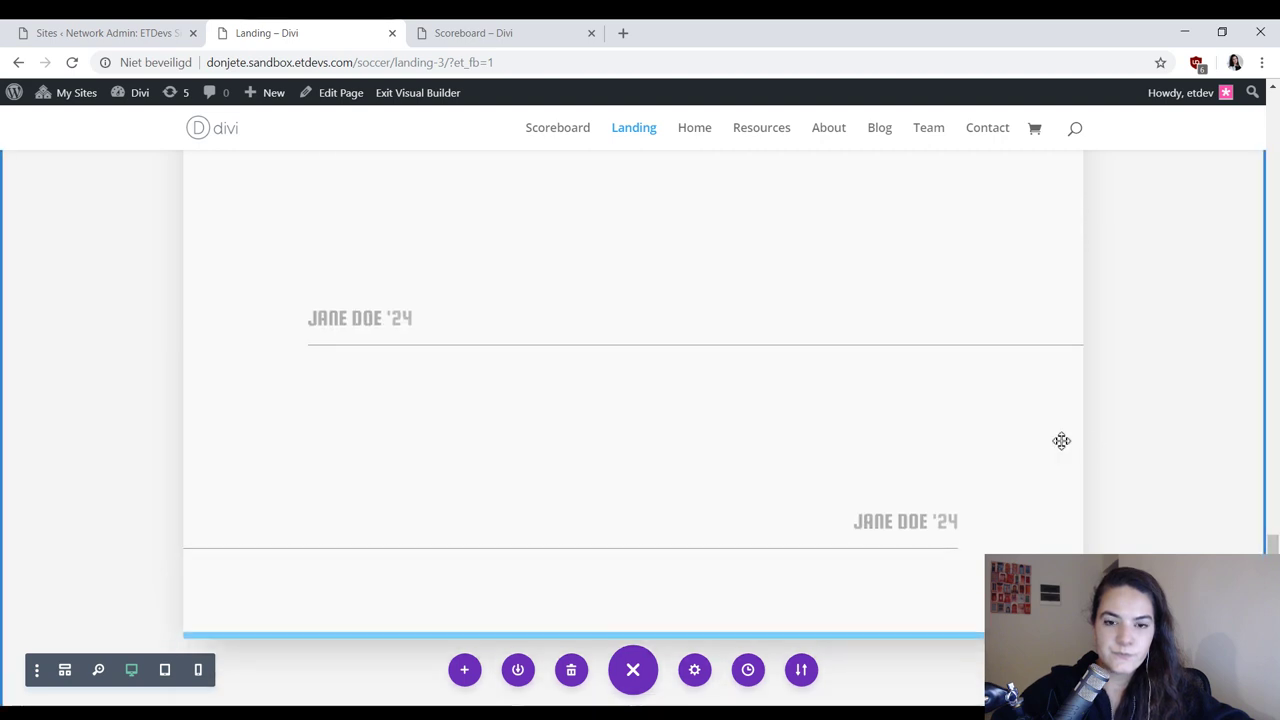
drag(651, 397, 781, 432)
drag(1006, 460, 234, 663)
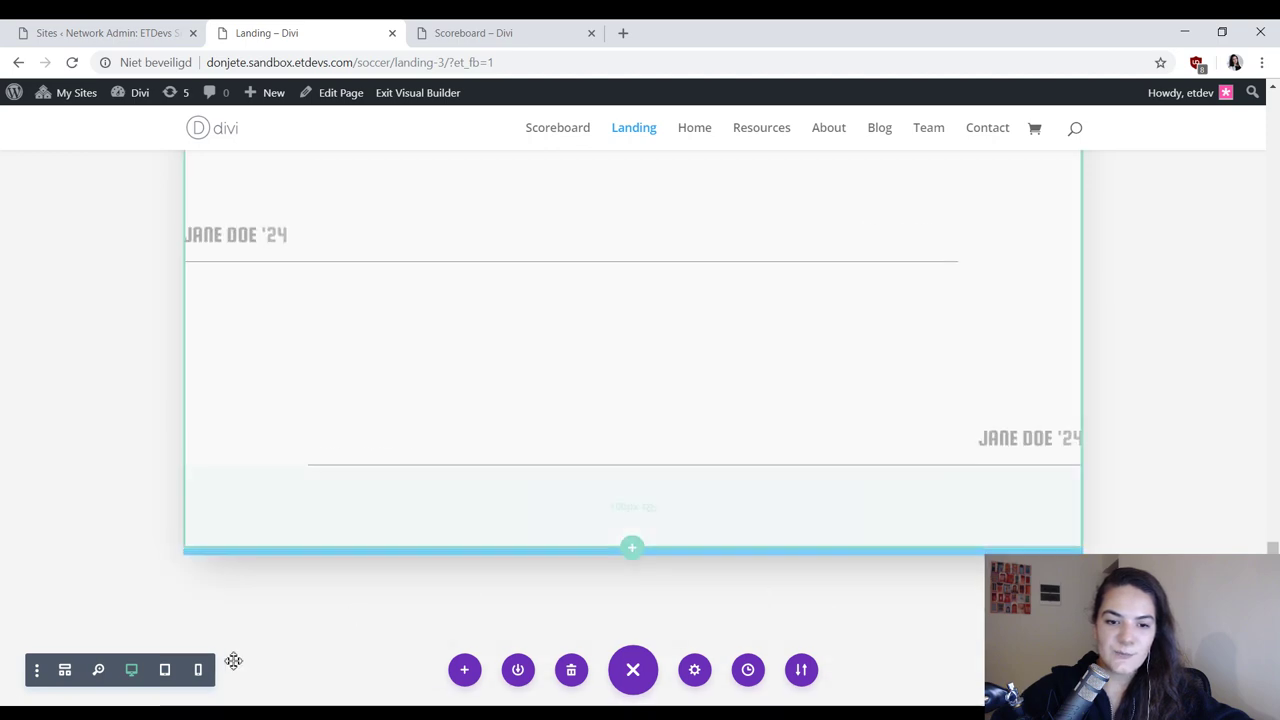
Step: Preview the page in tablet and phone views and examine the alternating goal texts in the single-column row
click(164, 672)
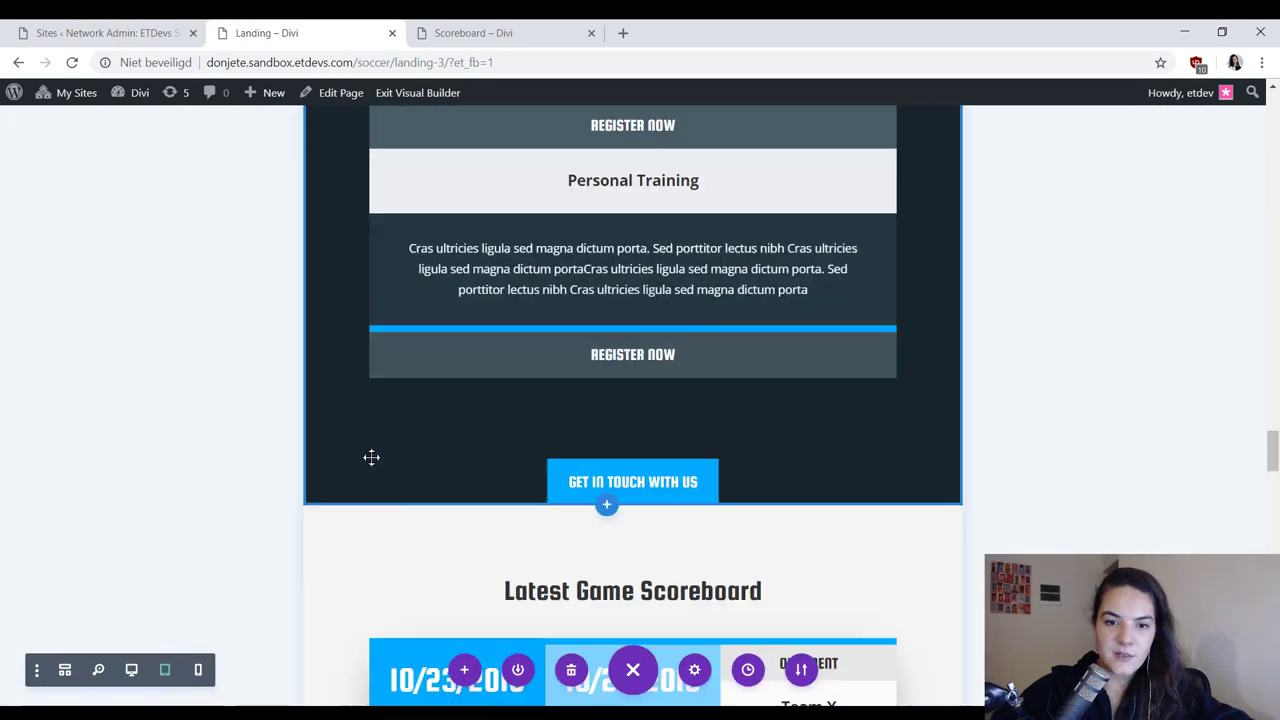
scroll(371, 457, down, 10)
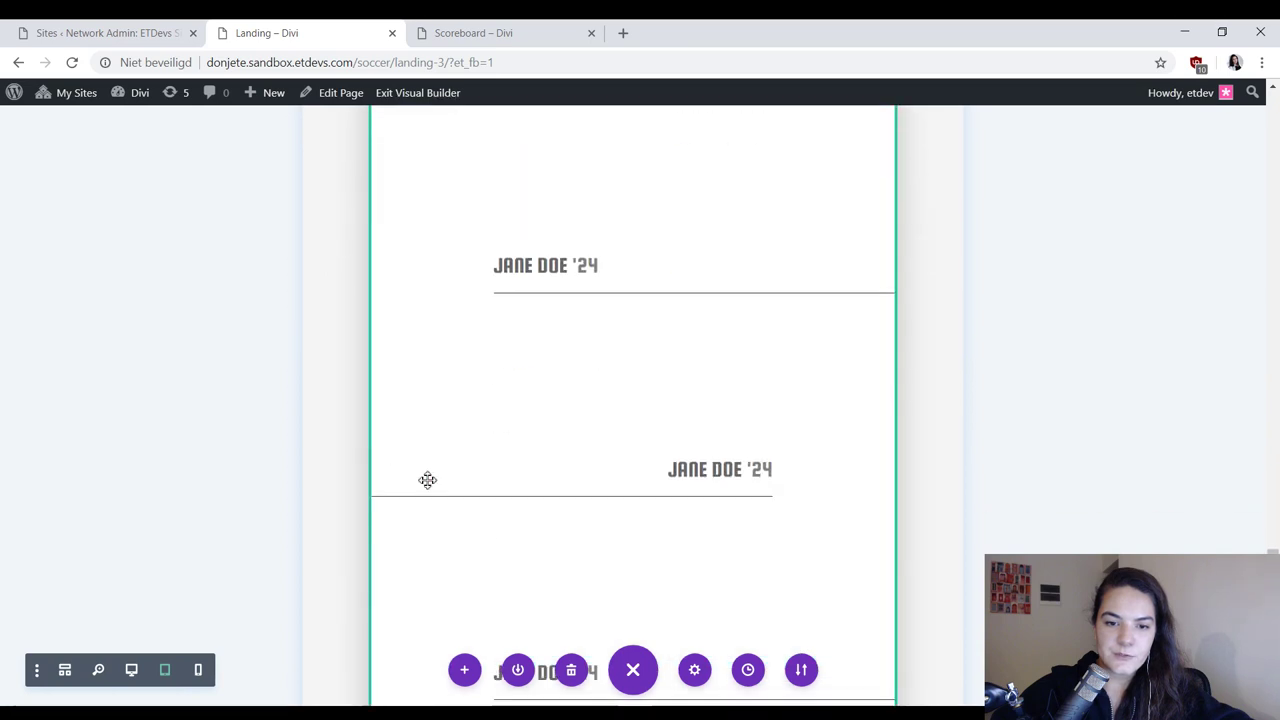
scroll(526, 503, up, 2)
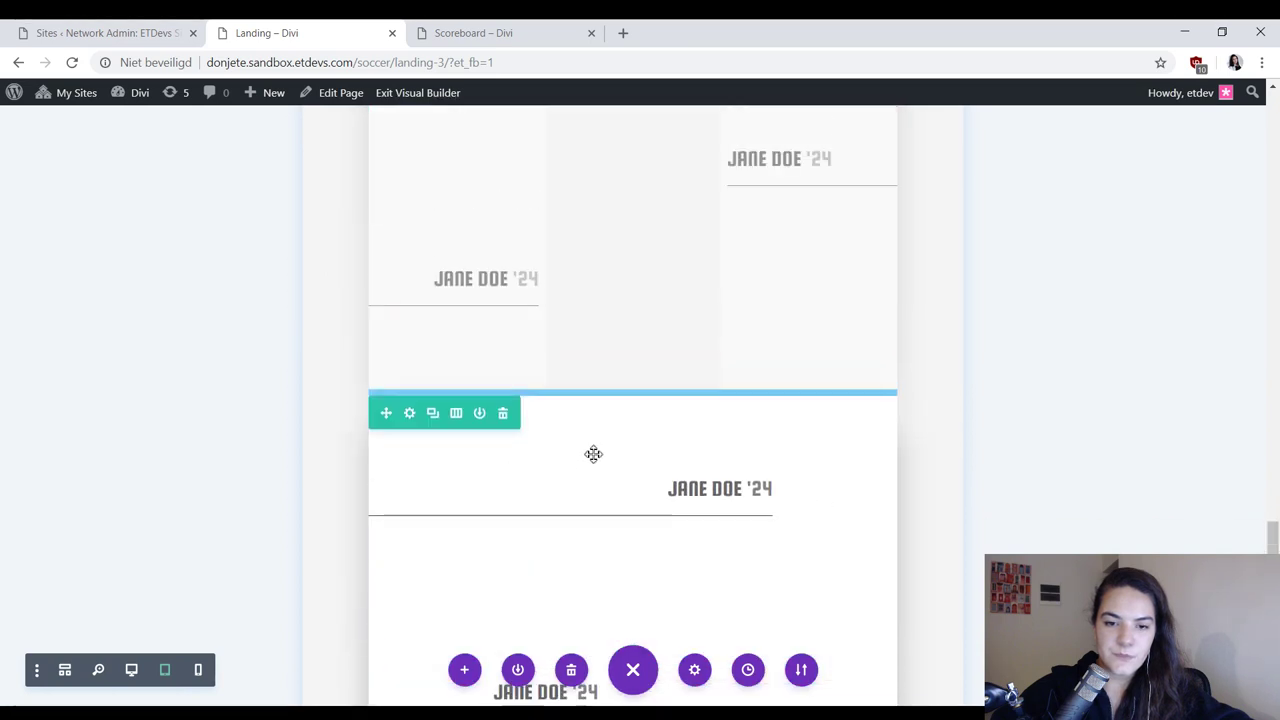
click(200, 670)
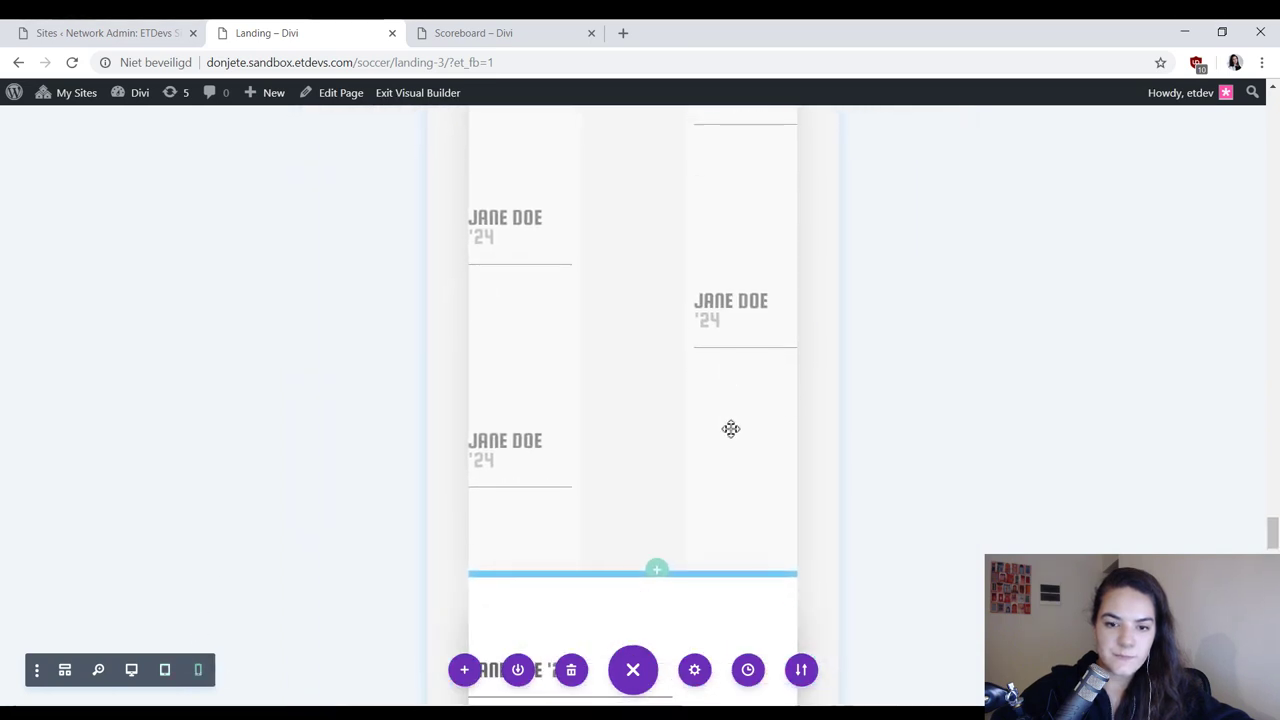
scroll(731, 428, down, 4)
scroll(766, 431, up, 2)
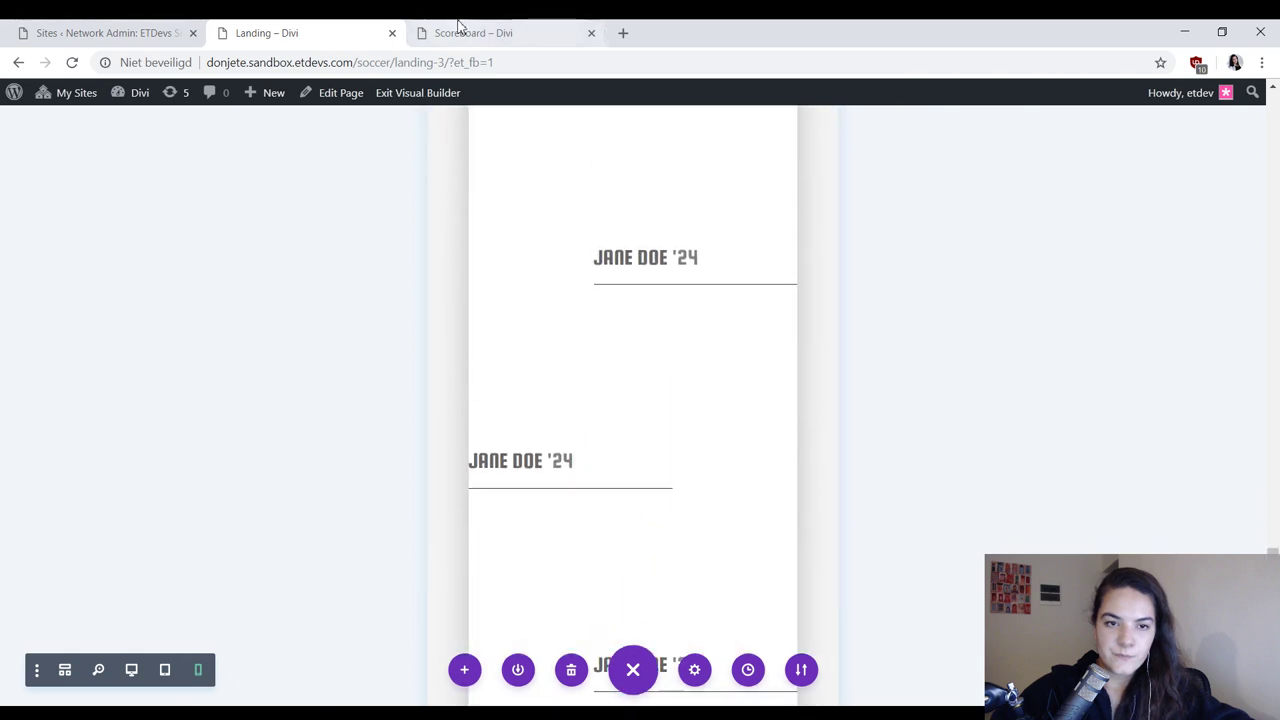
Step: Switch to the finished Scoreboard page and examine the order and minutes of its goal texts
click(462, 30)
scroll(830, 233, up, 6)
scroll(751, 363, down, 4)
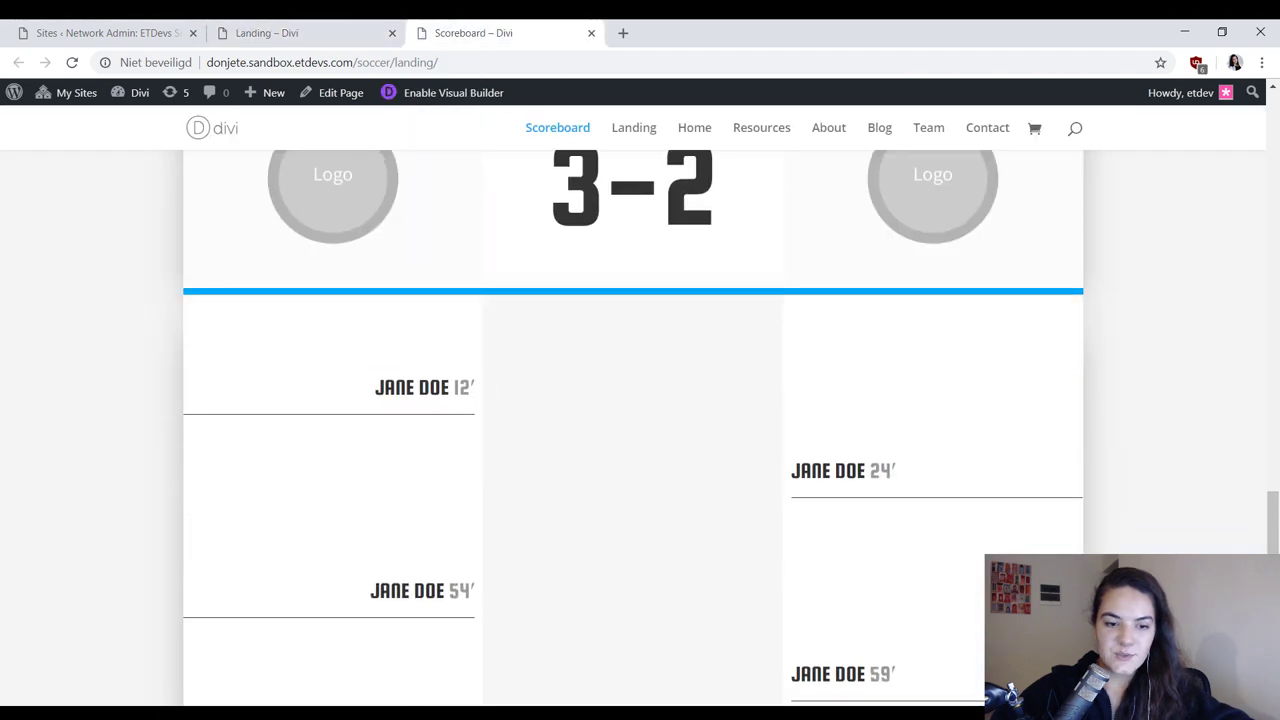